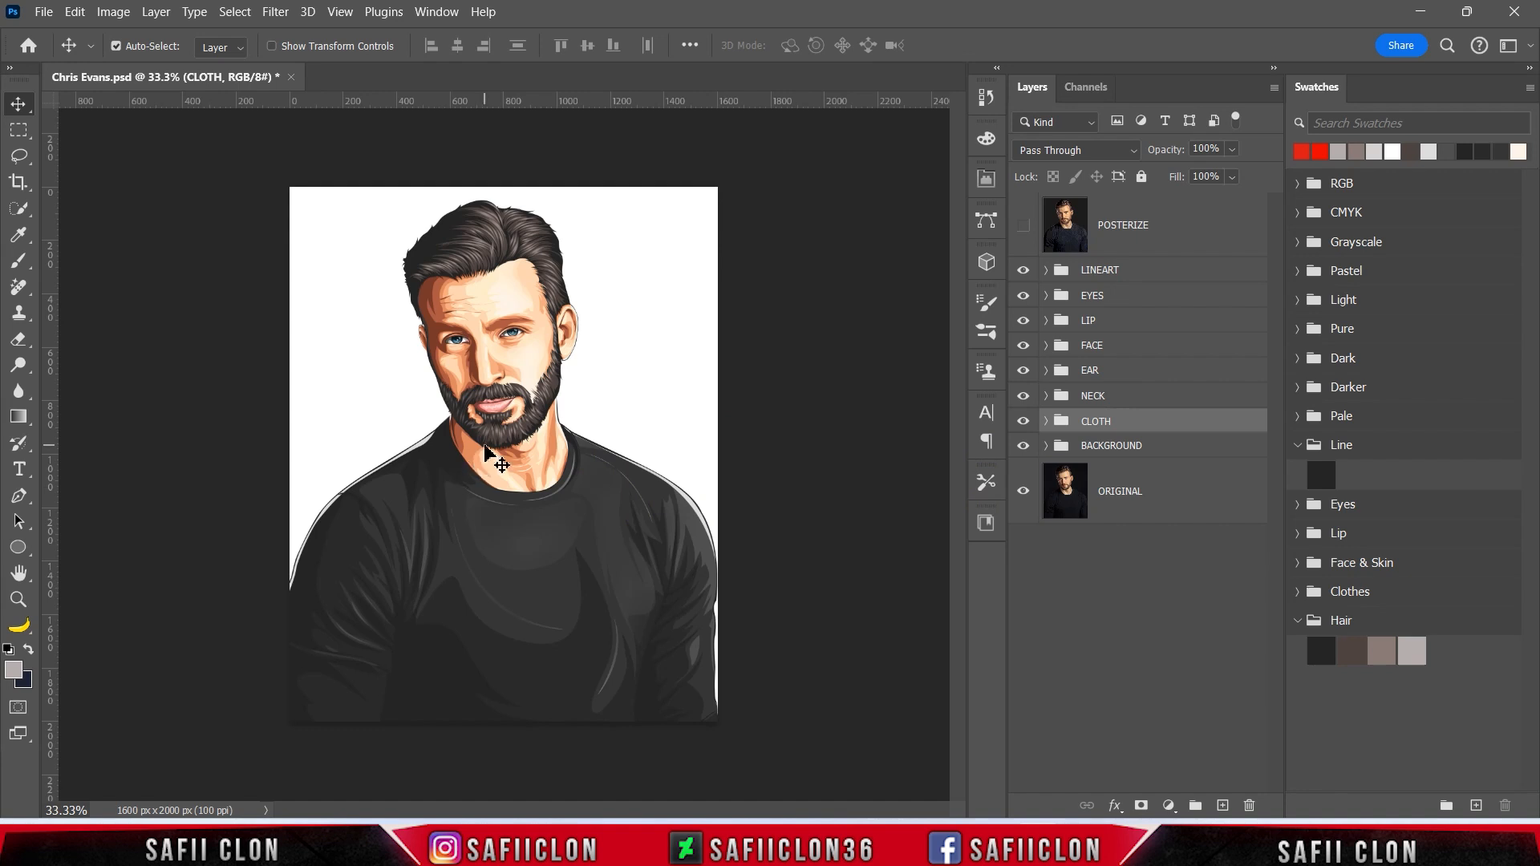
Expand the LINEART group, check what its HAIR and LINE layers contain, and select the LINE layer
left_click(1119, 270)
left_click(1046, 270)
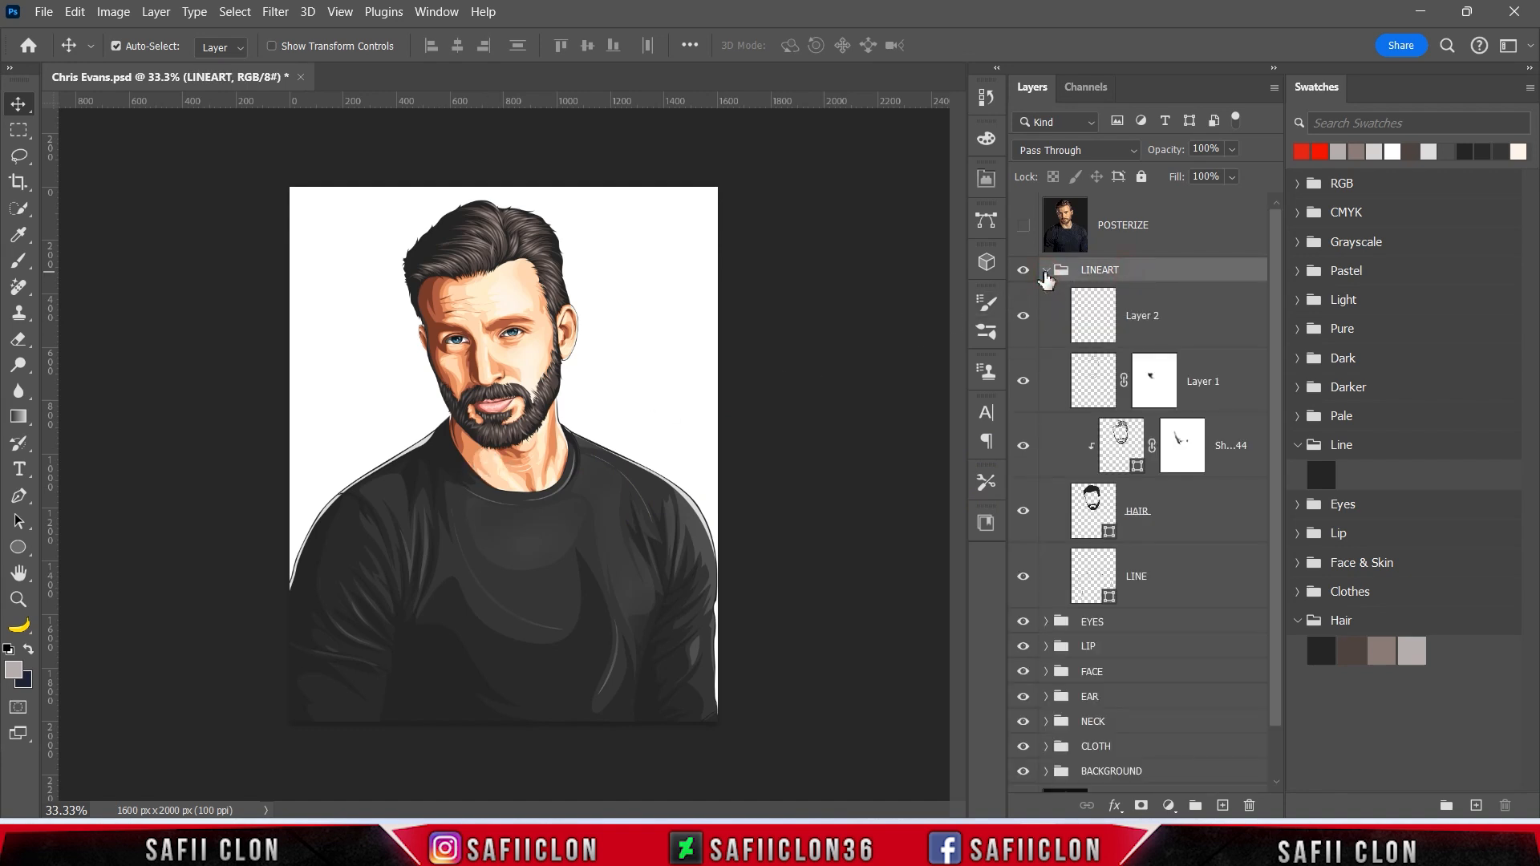
left_click(1029, 514)
left_click(1026, 514)
left_click(1022, 578)
left_click(1022, 578)
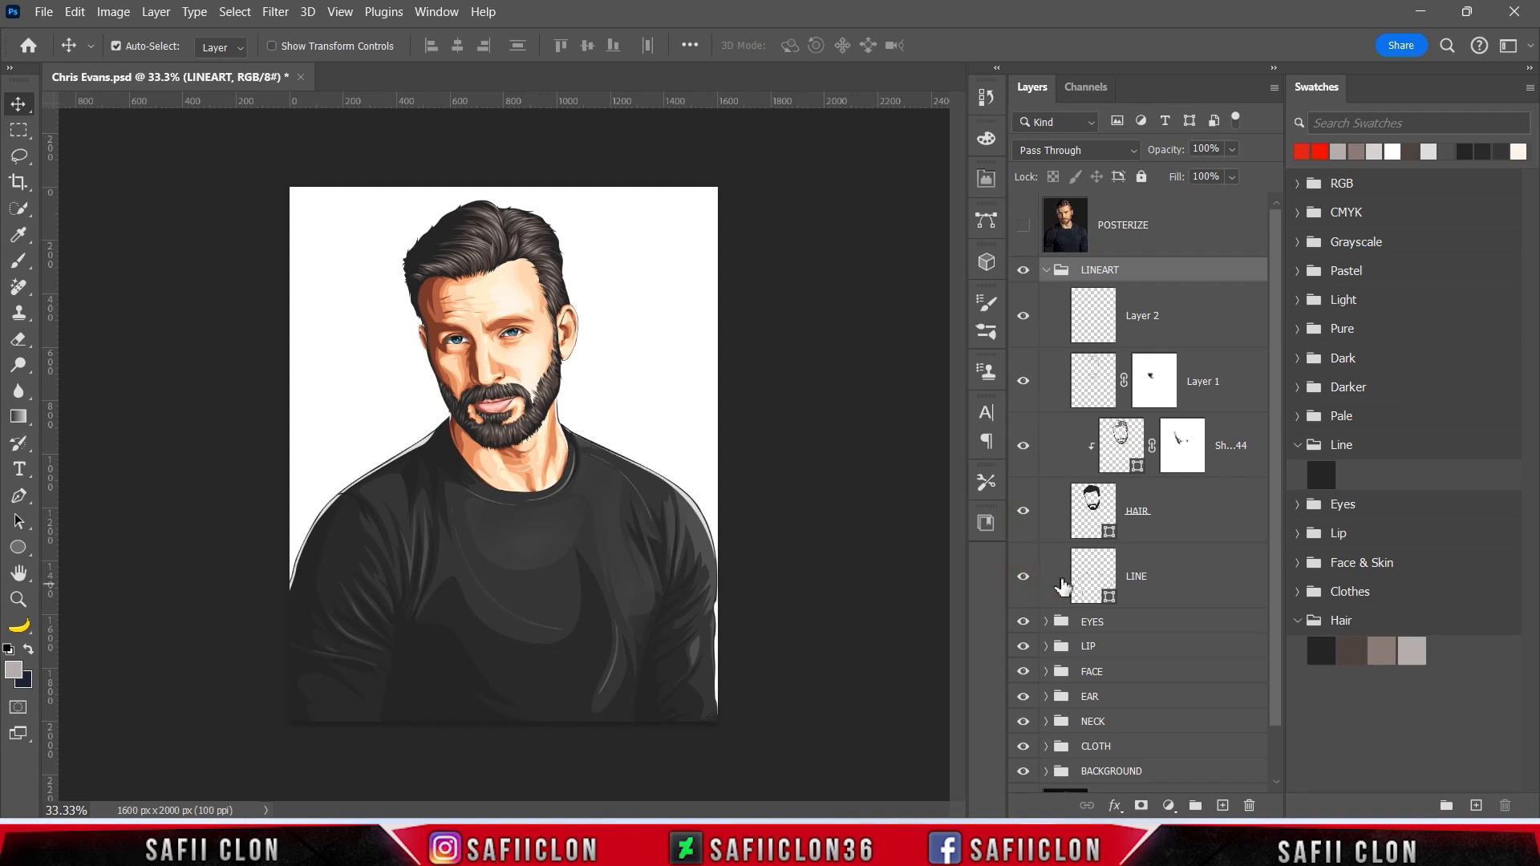
left_click(1184, 580)
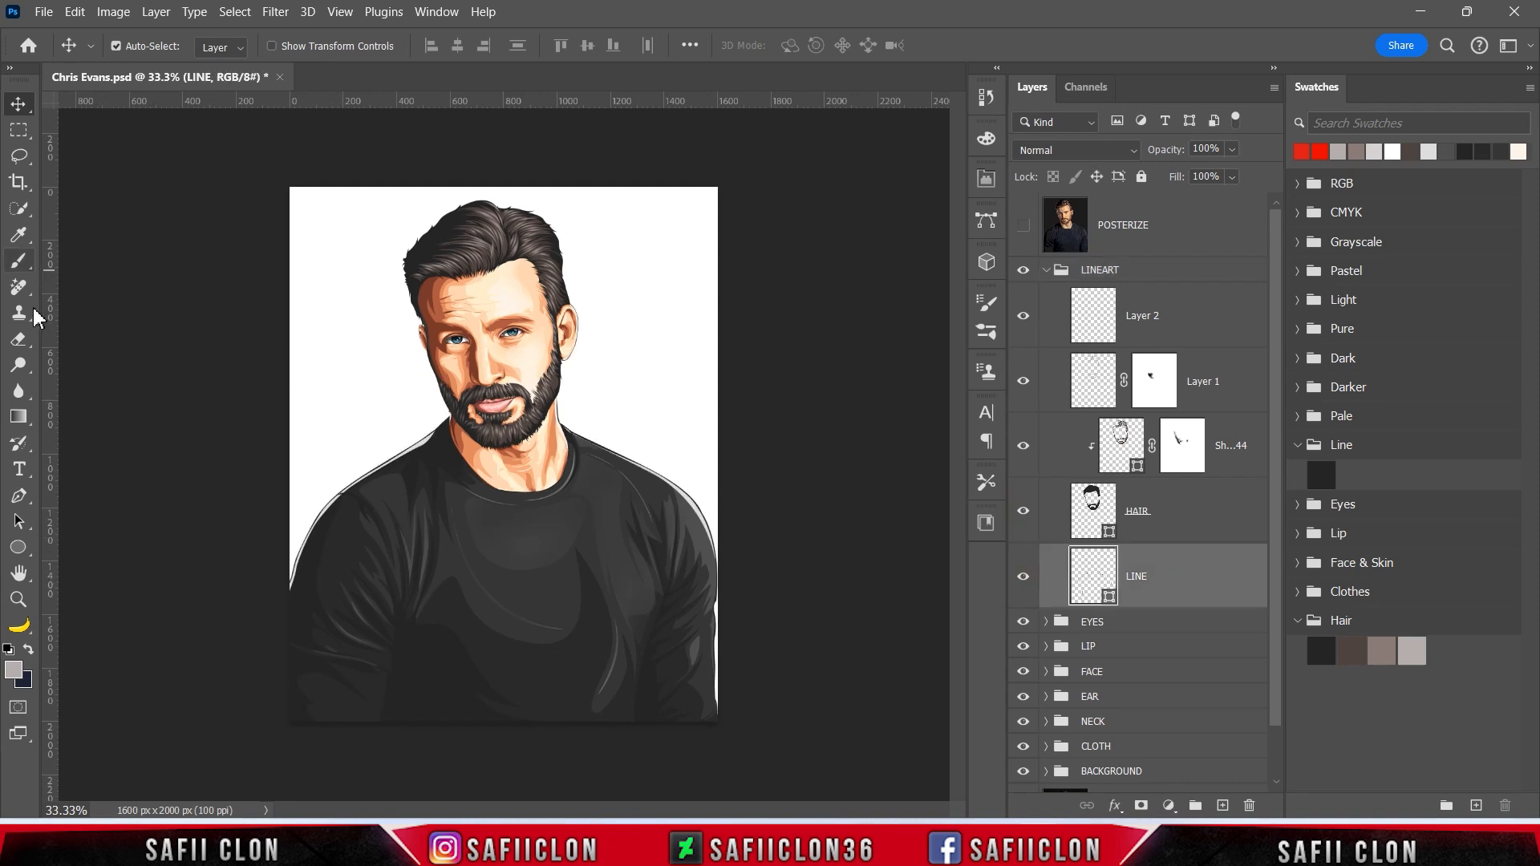
Set up the Pen tool in Shape mode with New Layer as the path operation
left_click(21, 501)
left_click(22, 500)
left_click(89, 498)
left_click(169, 47)
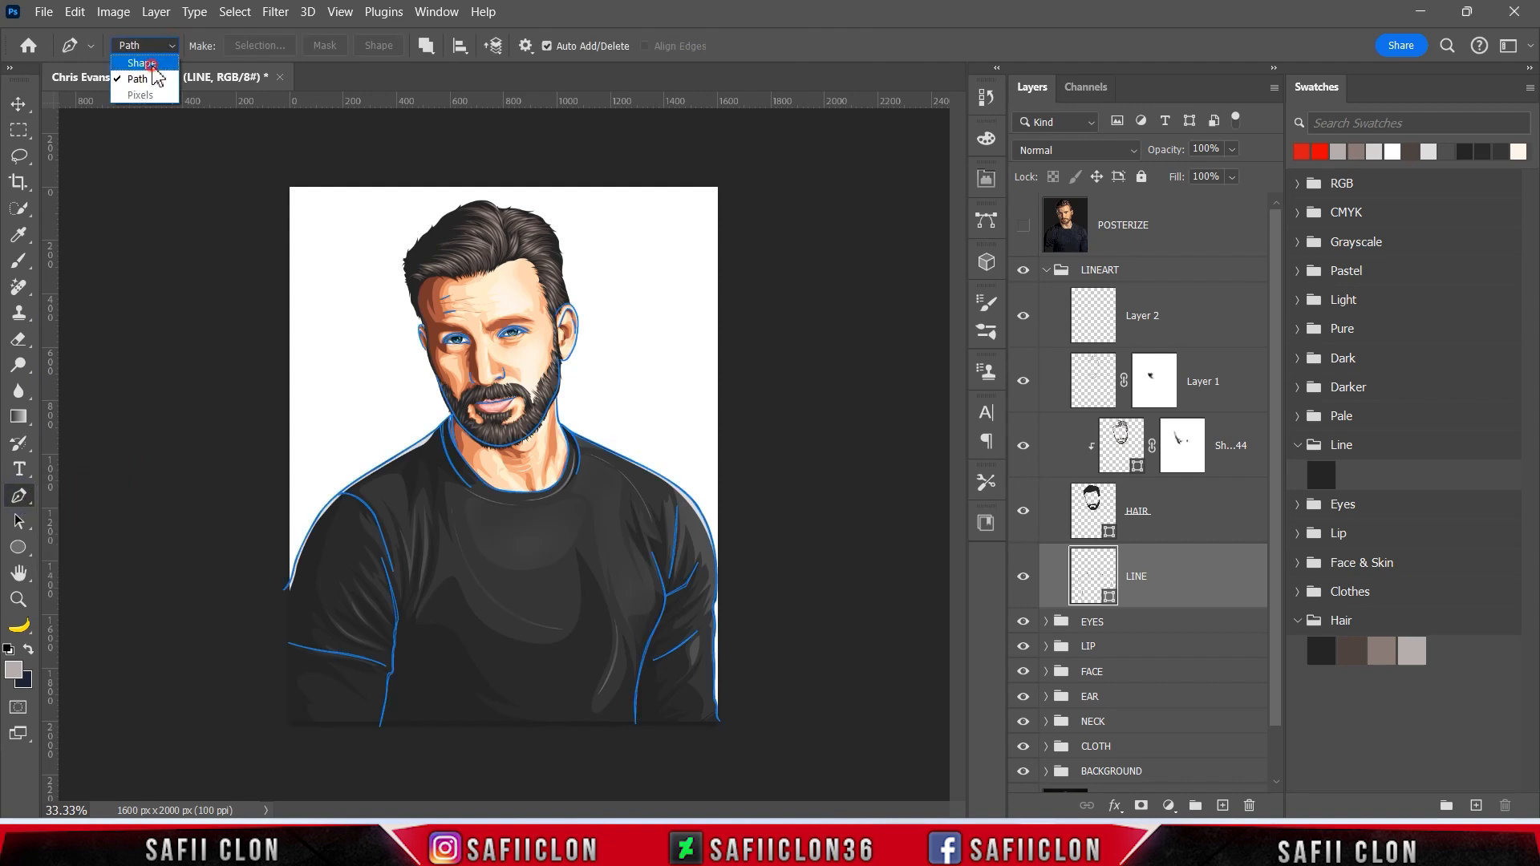
left_click(137, 61)
left_click(625, 46)
left_click(667, 69)
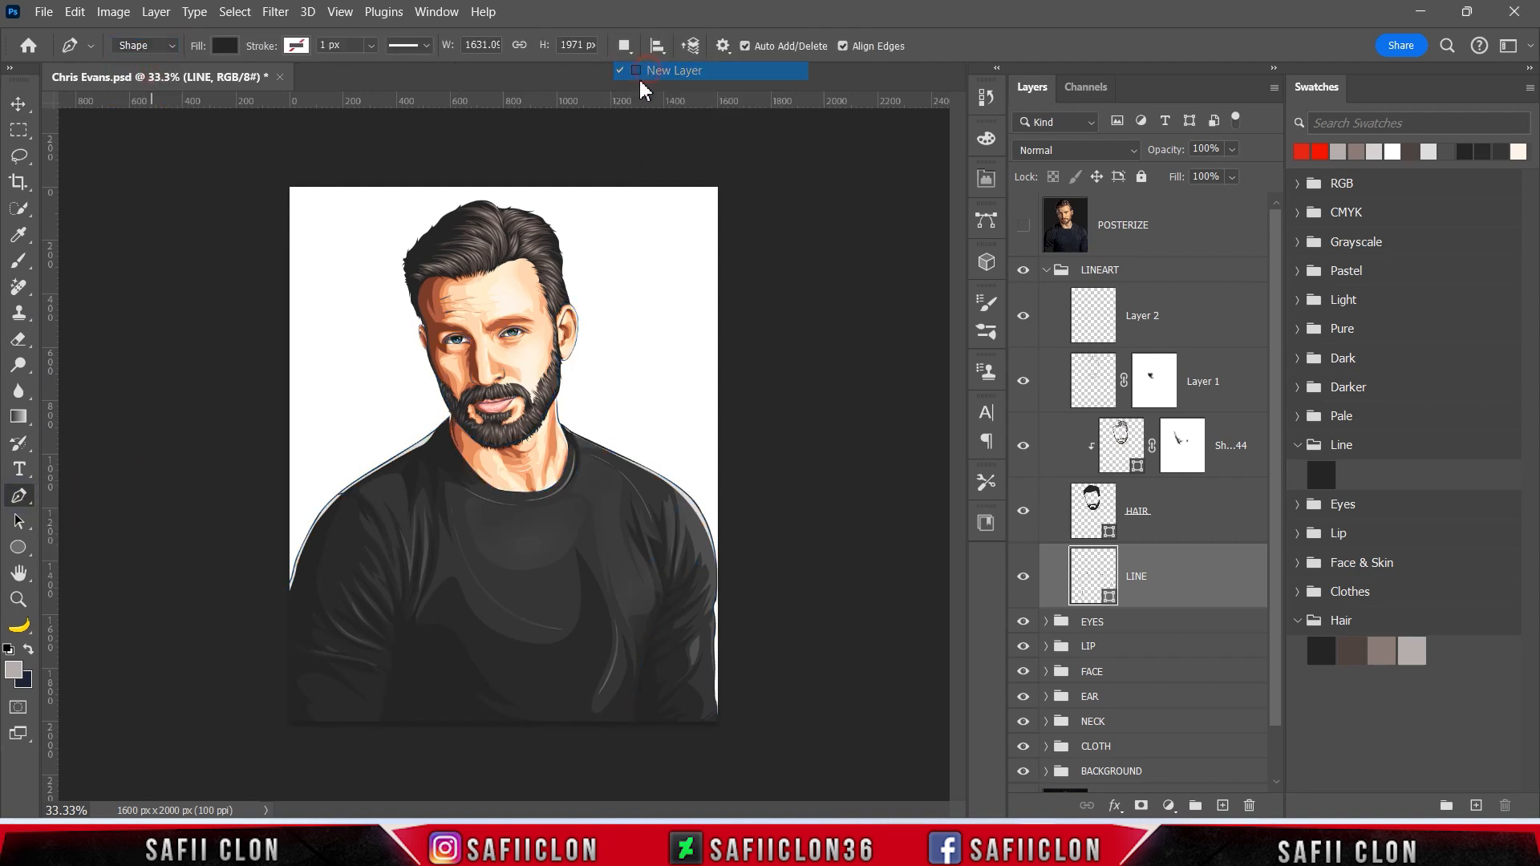
Show the POSTERIZE reference and trace the jagged upper edge of the eyebrow nearest the large ear, from its inner end to the tail
scroll(704, 477, "up", 3)
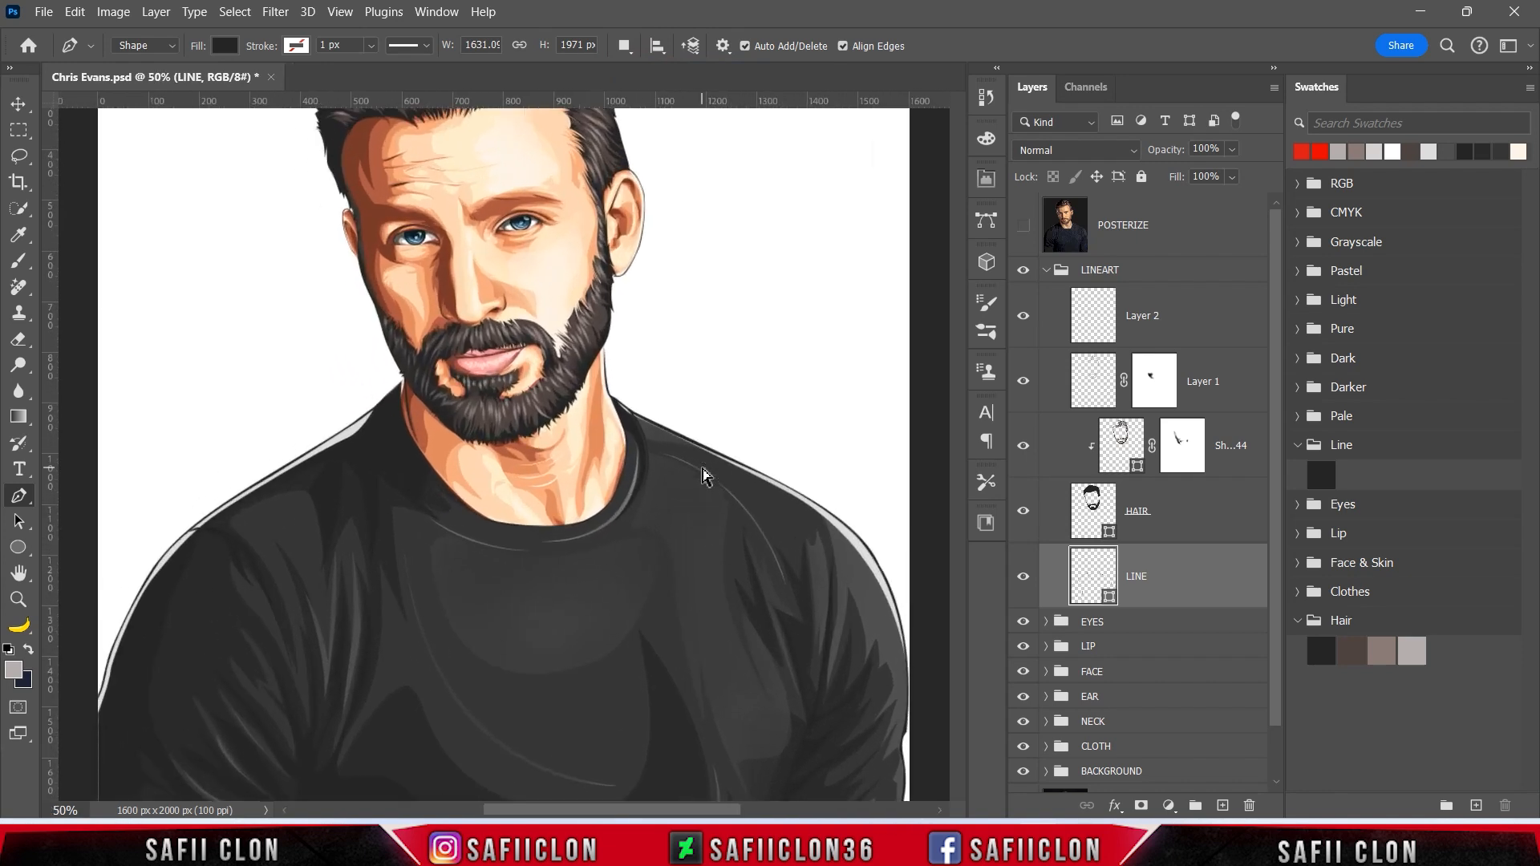
scroll(714, 508, "up", 5)
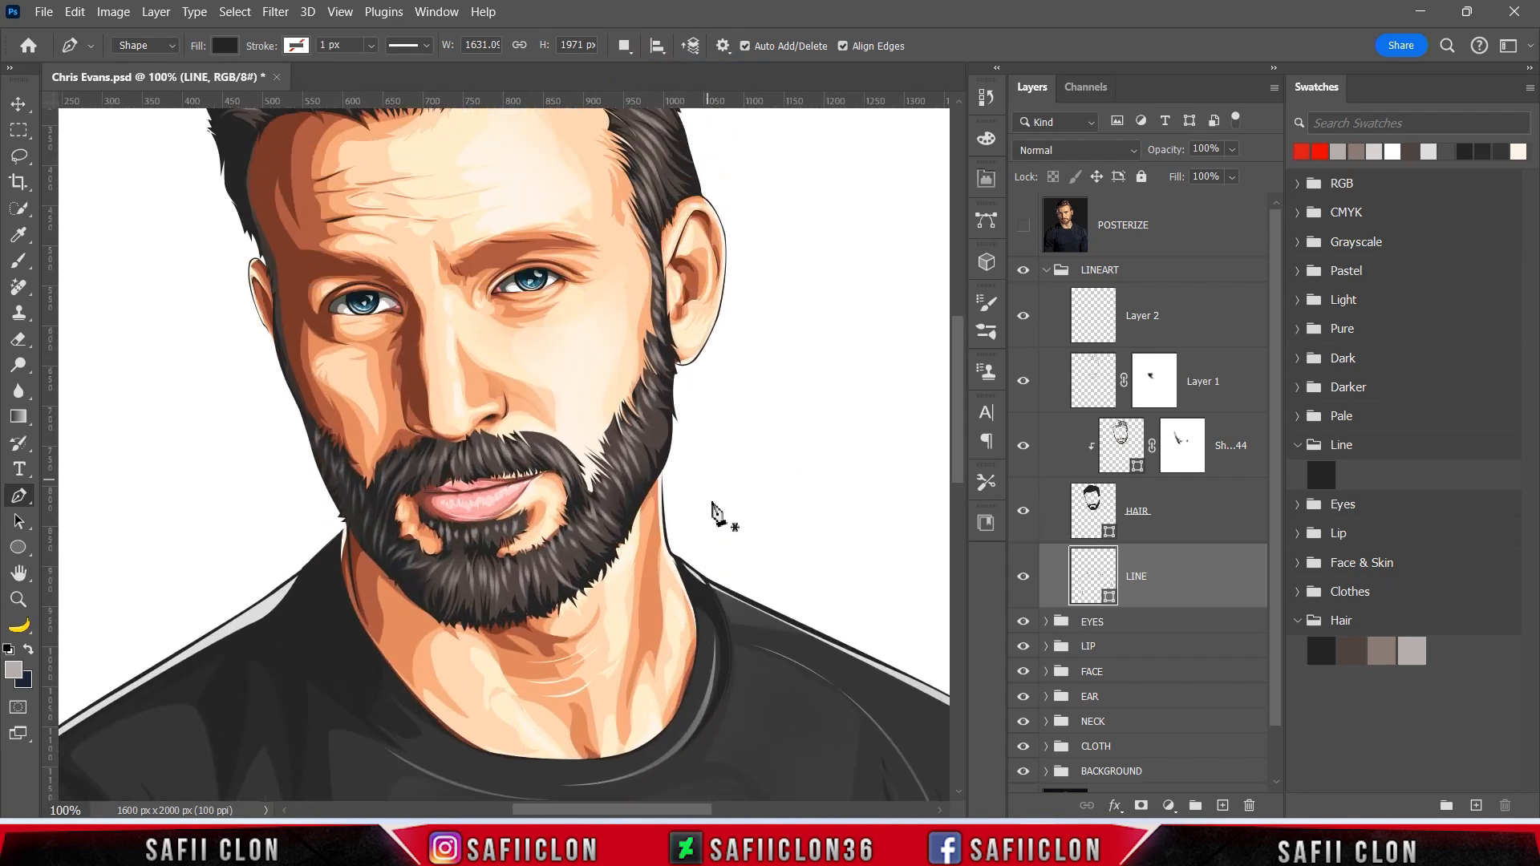
scroll(725, 583, "up", 1)
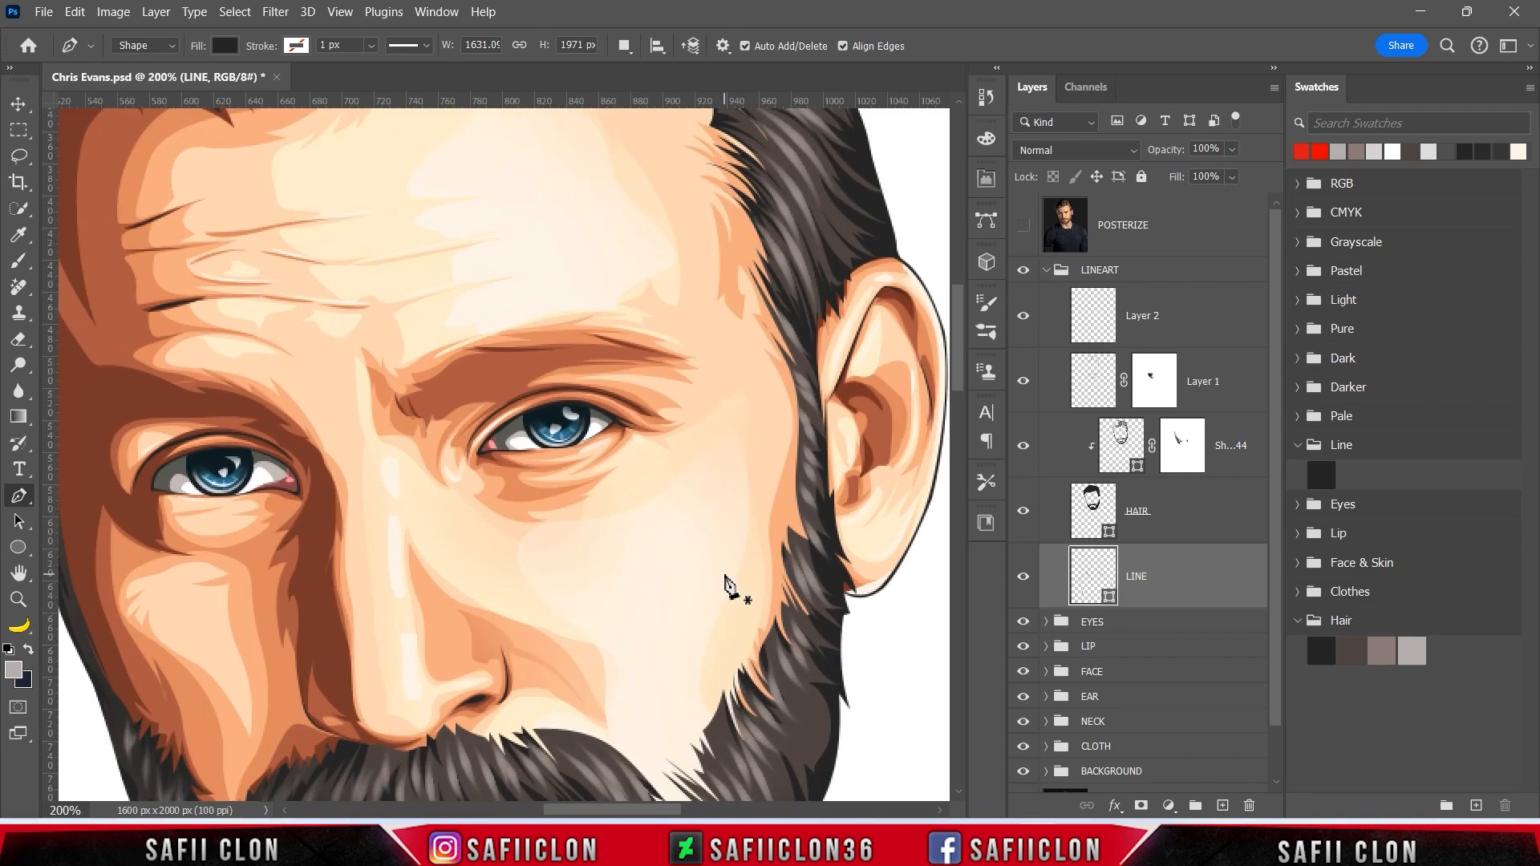
left_click(1023, 227)
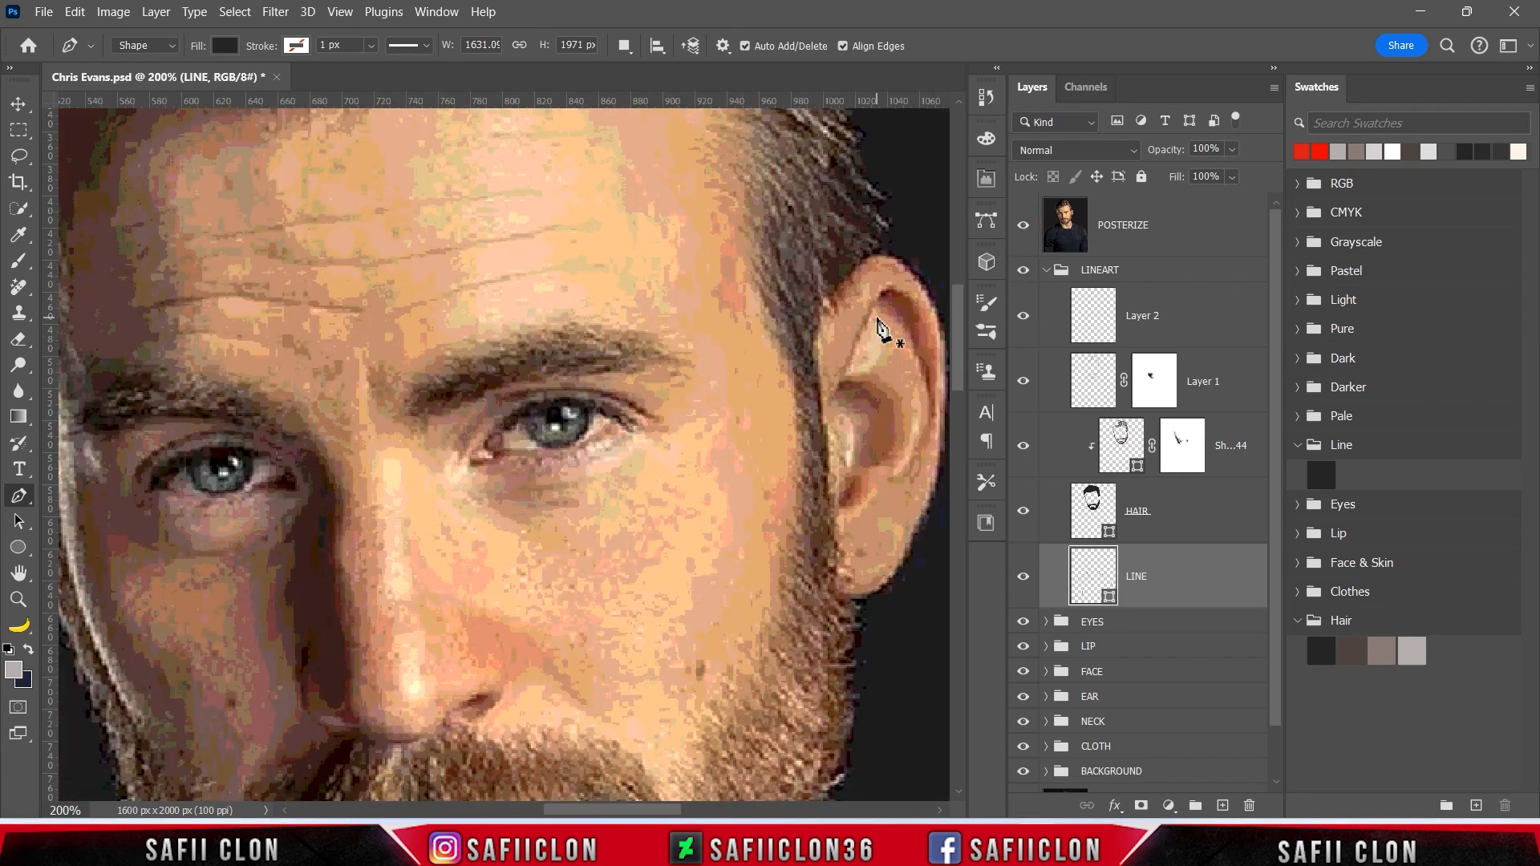
left_click(398, 396)
left_click_drag(416, 401, 471, 335)
left_click(430, 393)
left_click(443, 381)
left_click(472, 360)
left_click(461, 365)
left_click(444, 360)
left_click(521, 344)
left_click(538, 340)
left_click(518, 335)
left_click(560, 336)
left_click(552, 330)
left_click_drag(626, 340, 651, 348)
left_click(686, 356)
Trace that eyebrow's lower edge back to the inner end, close the shape at about 179 × 59 px, and hide POSTERIZE
left_click(657, 357)
left_click(606, 365)
left_click_drag(556, 374, 536, 376)
left_click(568, 368)
left_click(529, 374)
left_click(543, 381)
left_click(491, 385)
left_click(511, 389)
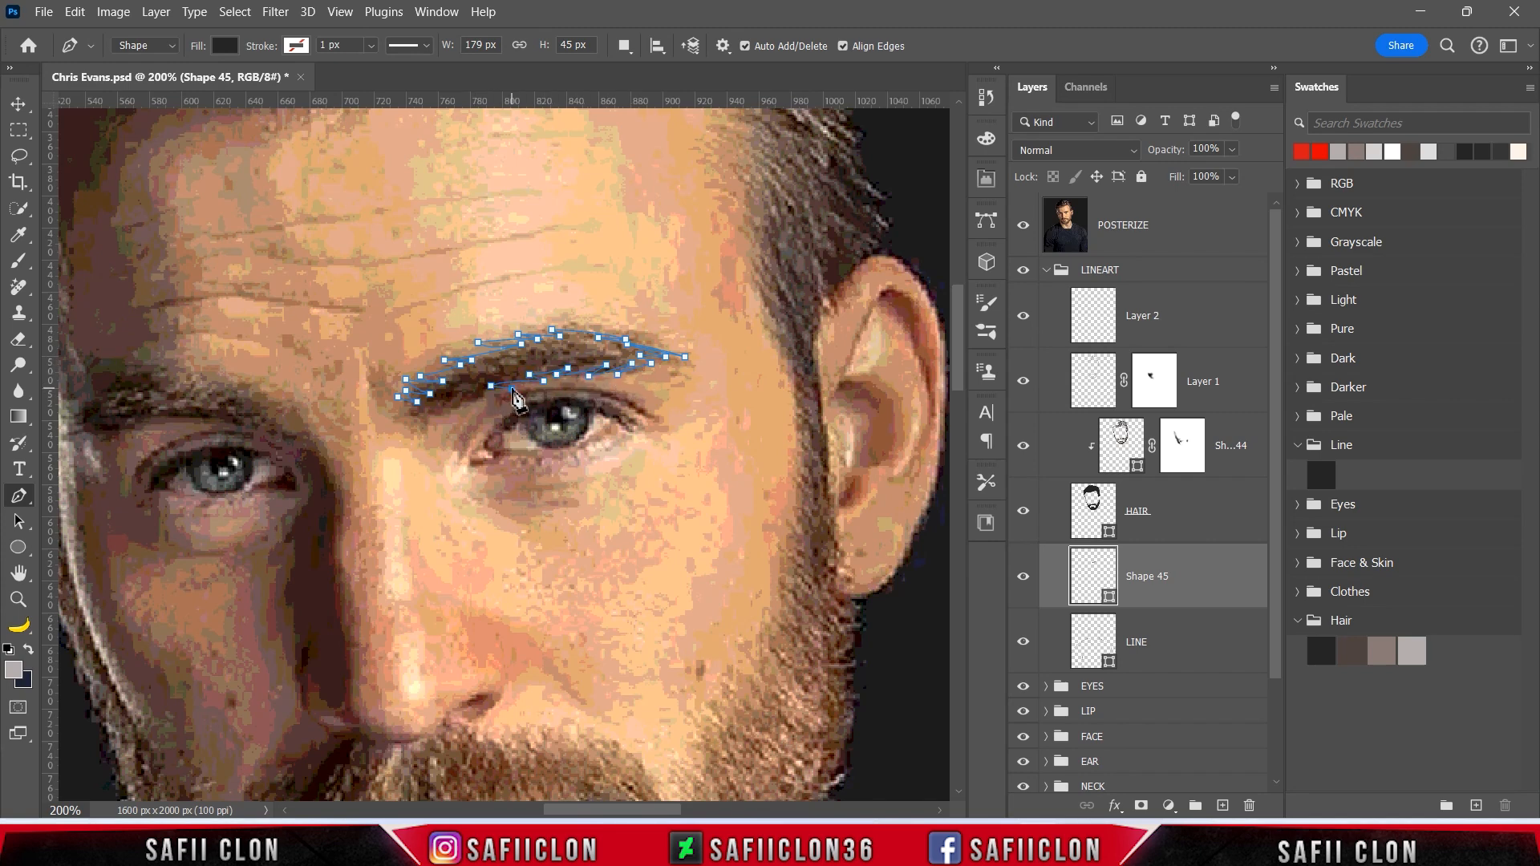
left_click(484, 394)
left_click(451, 397)
left_click(439, 410)
left_click_drag(431, 416, 428, 424)
mouse_move(398, 413)
left_mouse_down()
mouse_move(386, 389)
mouse_move(425, 422)
left_mouse_up()
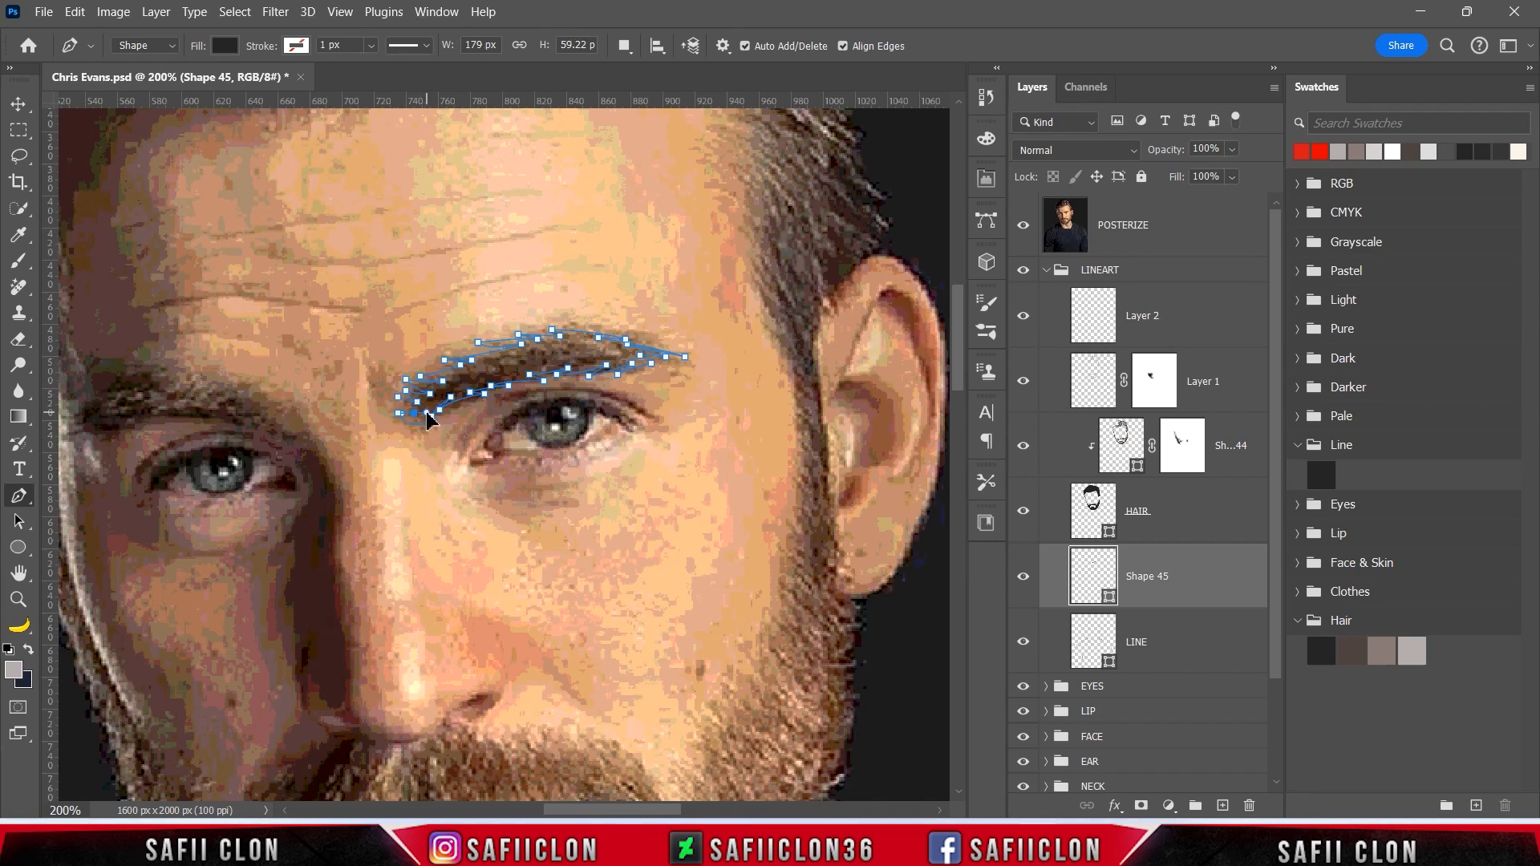
left_click(401, 409)
left_click(1021, 232)
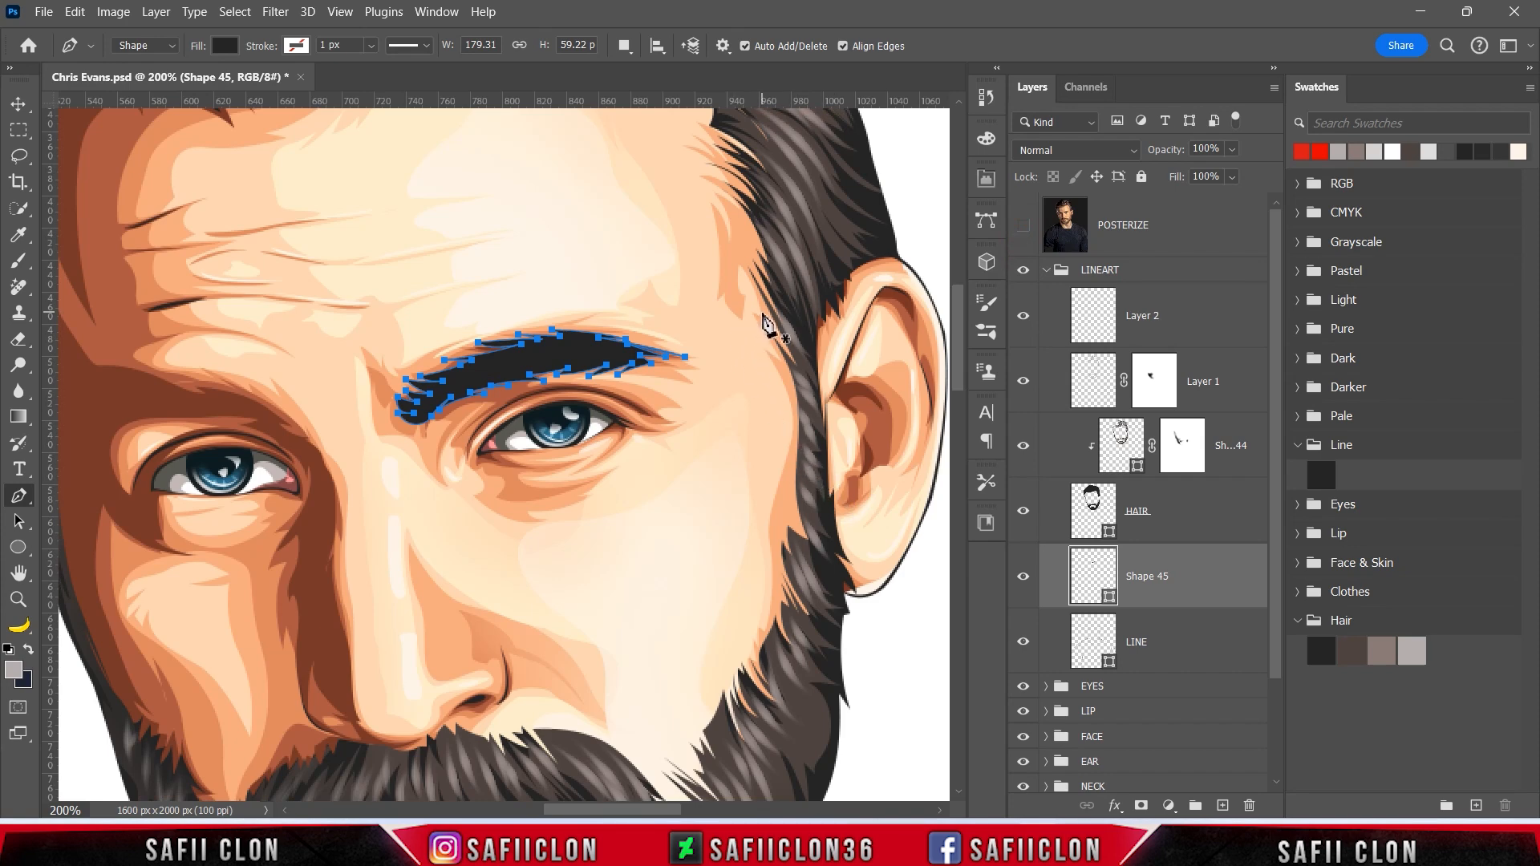
Set the new eyebrow shape's fill to the dark Line swatch, #242424
double_click(1107, 598)
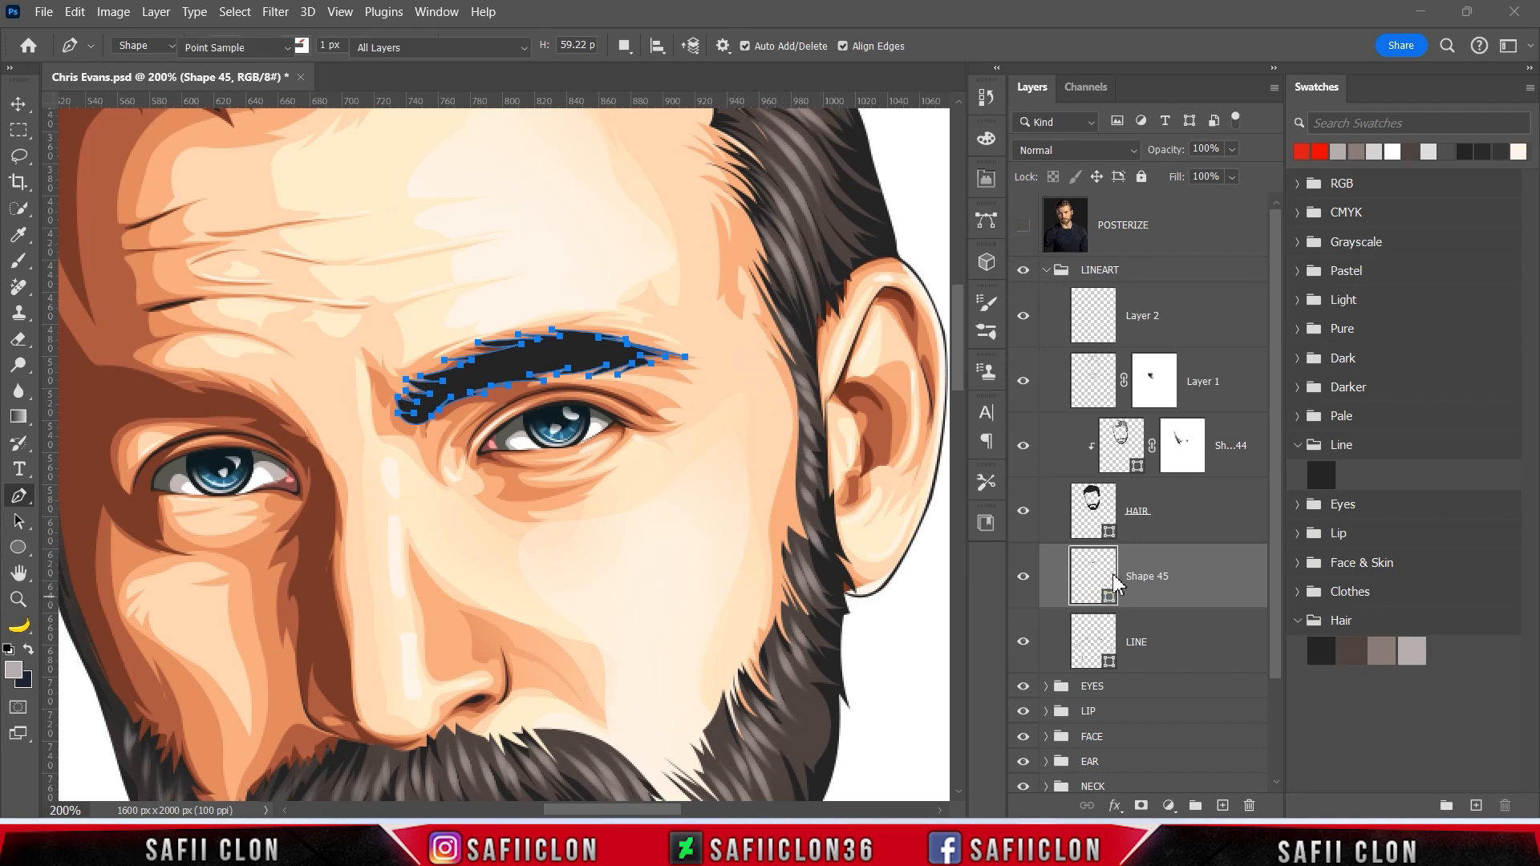
left_click_drag(1171, 48, 969, 46)
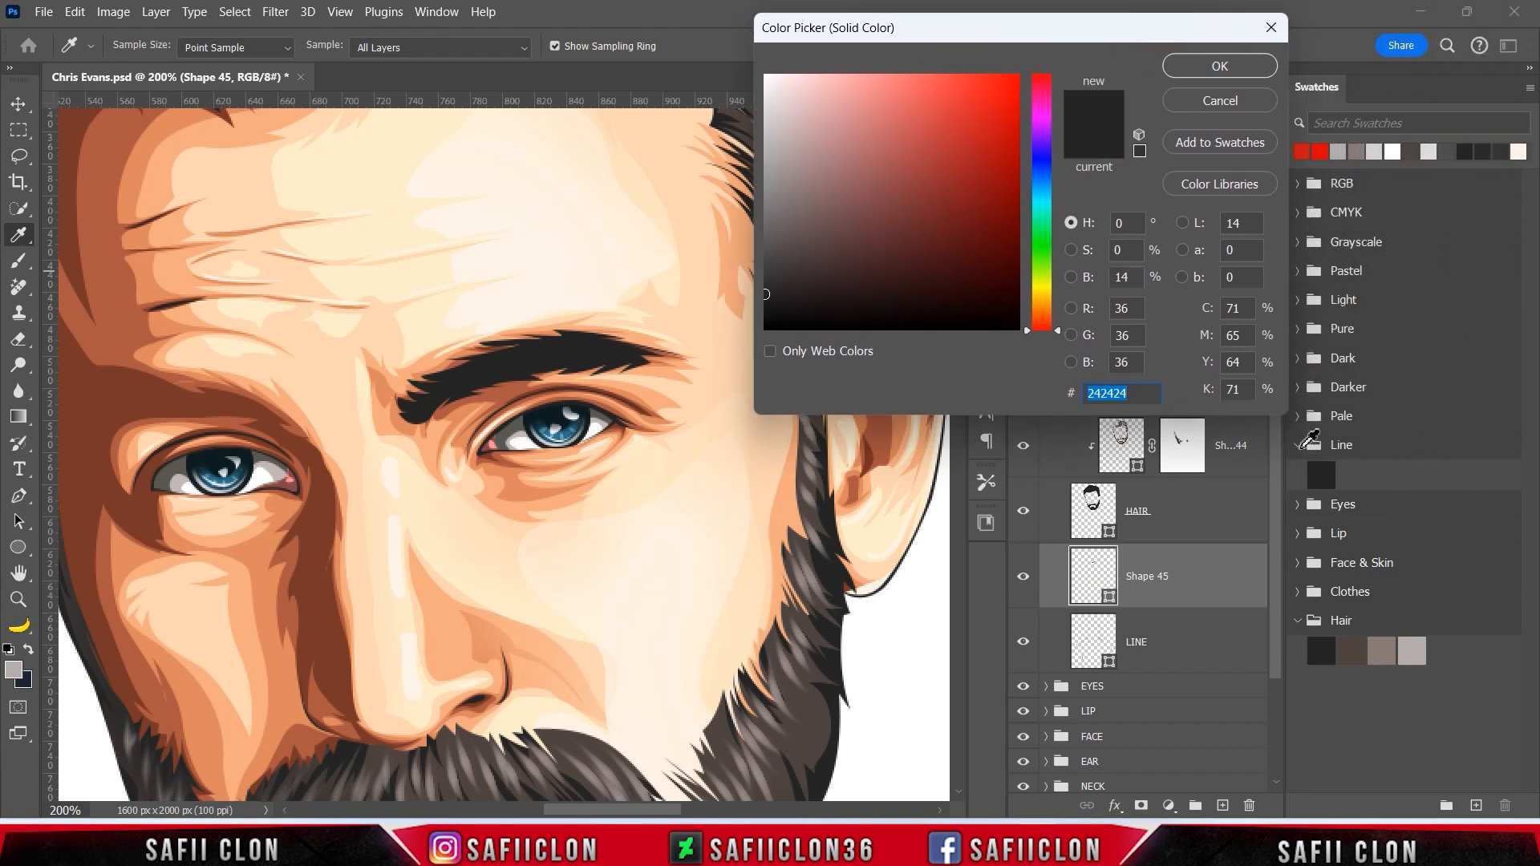
left_click(1322, 475)
left_click(1221, 64)
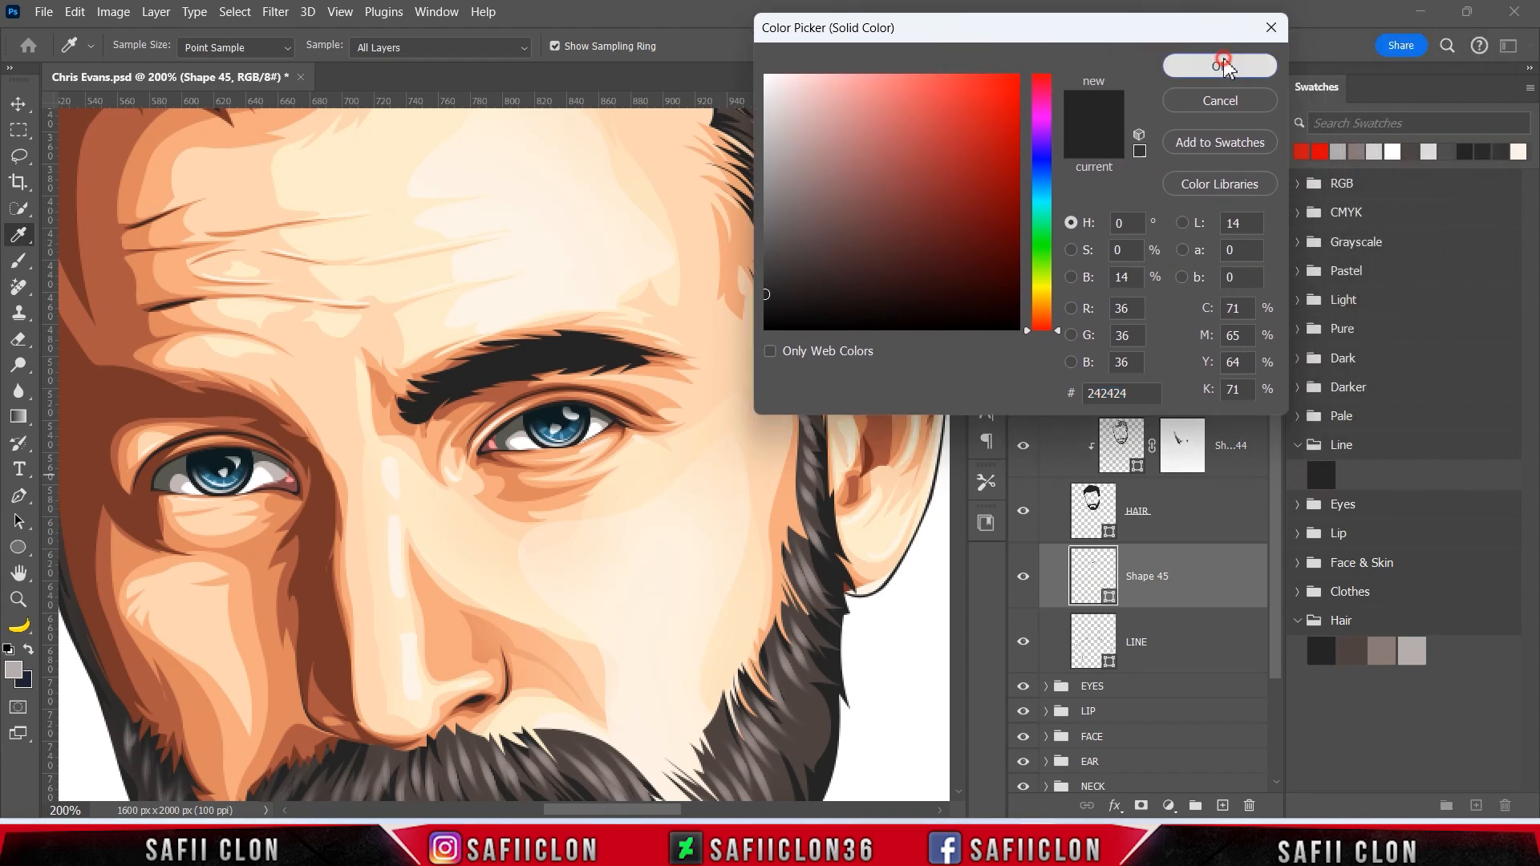
Switch the path operation to Combine Shapes and, over the POSTERIZE reference, trace the other eyebrow's lower edge out to its spiky tail
left_click(625, 48)
left_click(674, 90)
left_click_drag(656, 810, 620, 808)
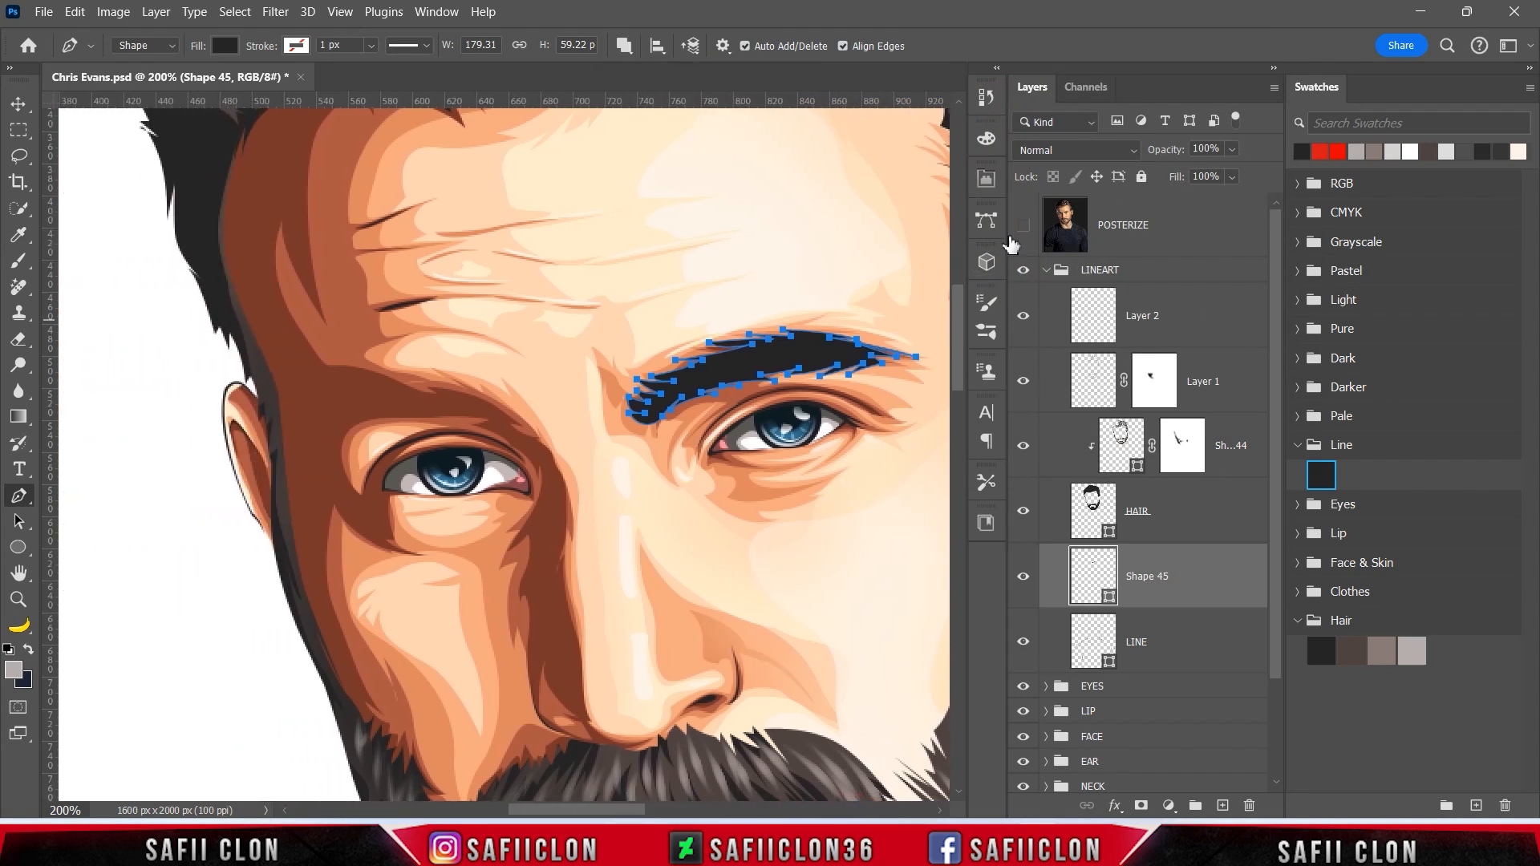
left_click(1021, 226)
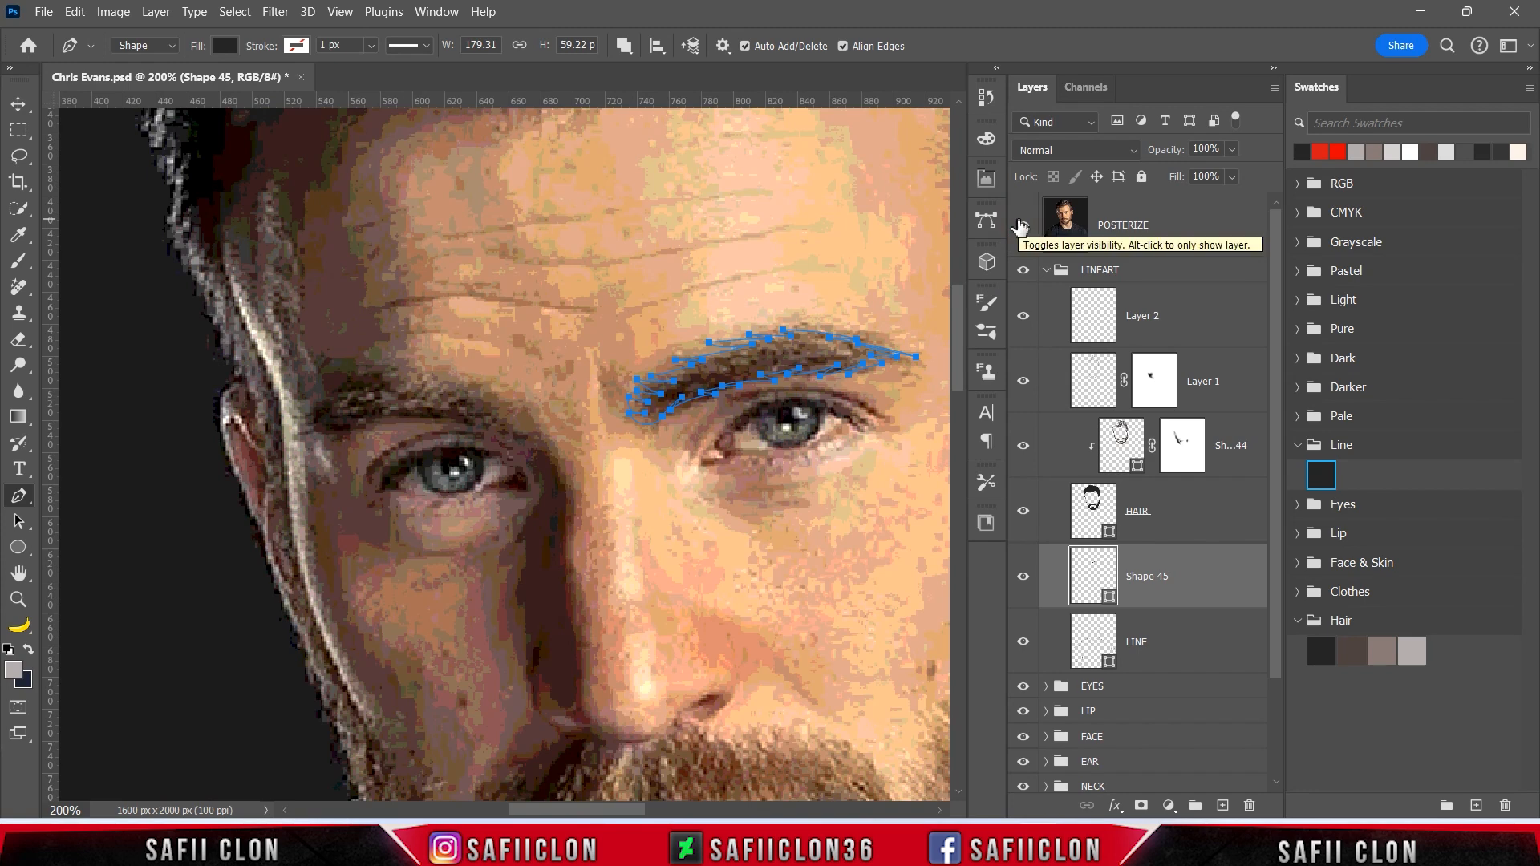
left_click(503, 432)
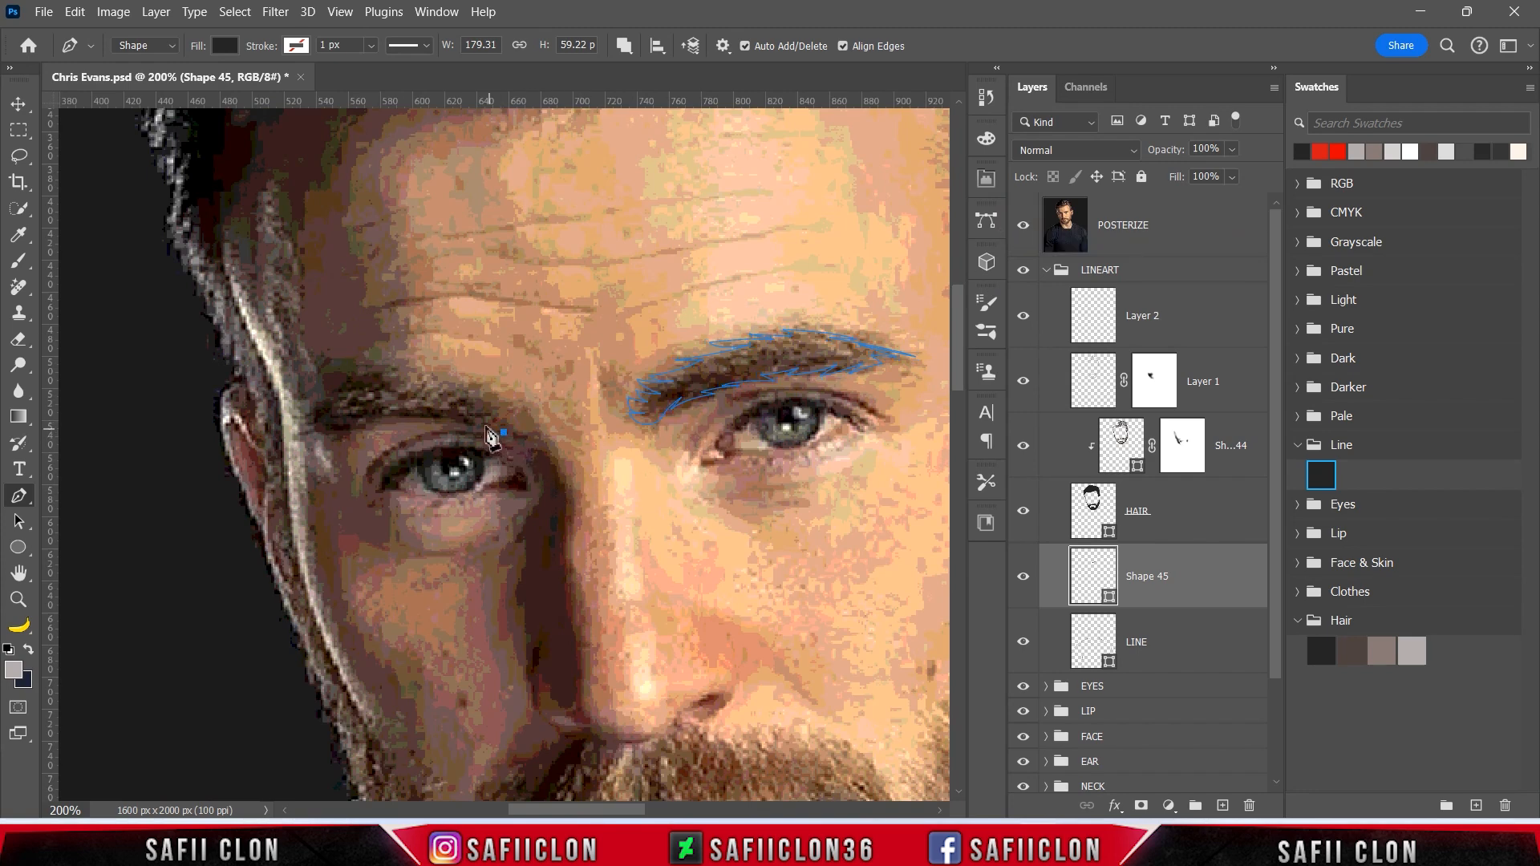
left_click(390, 415)
left_click(441, 411)
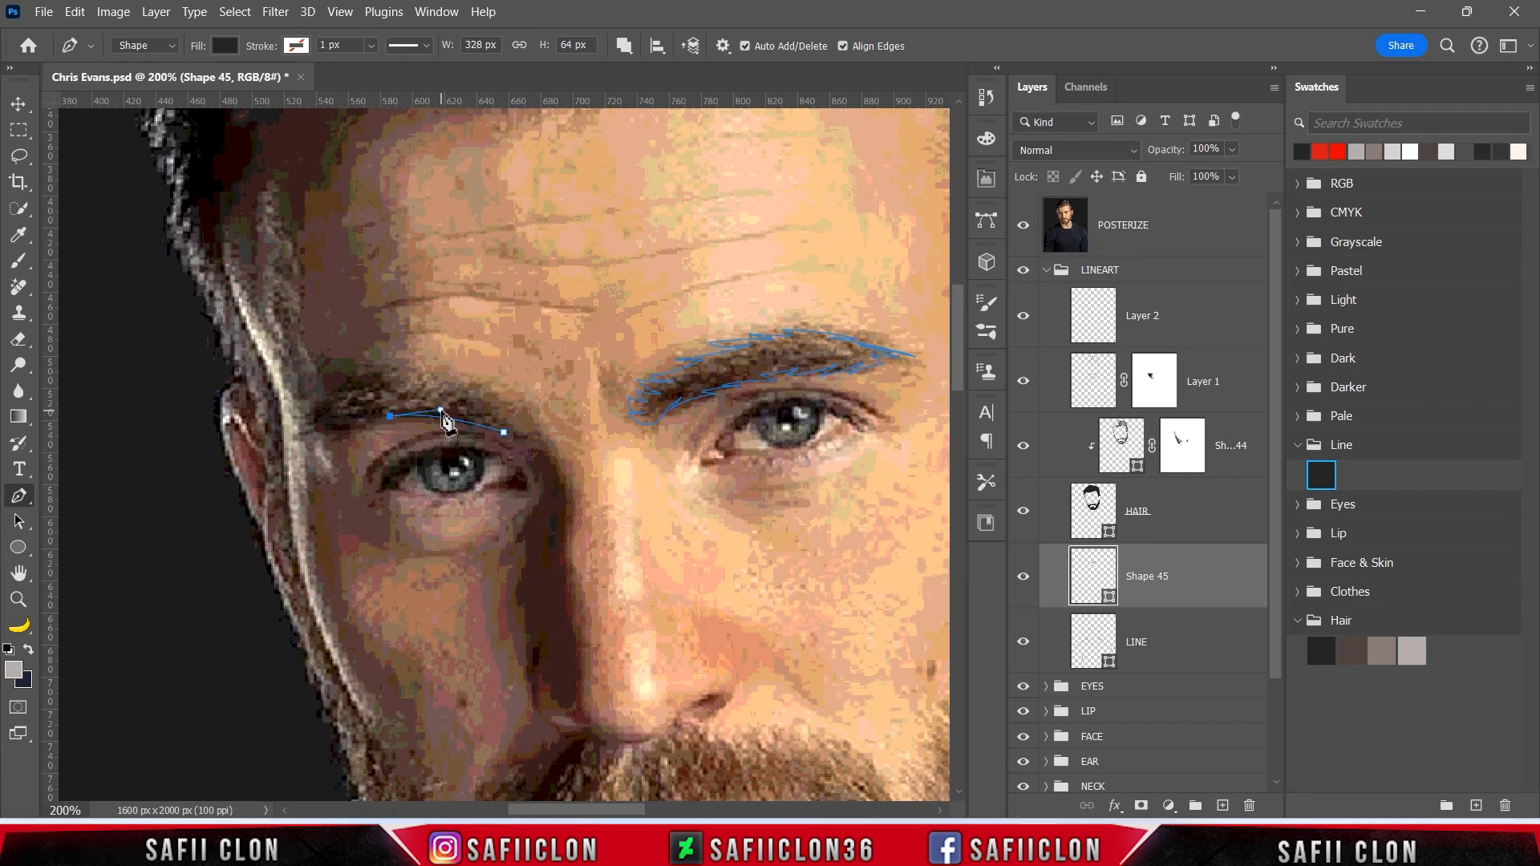
left_click_drag(343, 421, 284, 396)
left_click(310, 434)
left_click(325, 424)
left_click(305, 429)
left_click(336, 419)
left_click(324, 408)
left_click(312, 408)
Trace the second eyebrow's upper edge back to its inner end, close the path, and hide the POSTERIZE layer
left_click_drag(379, 382, 478, 389)
left_click(378, 382, "alt")
left_click(354, 381)
left_click(422, 378, "alt")
left_click(405, 382)
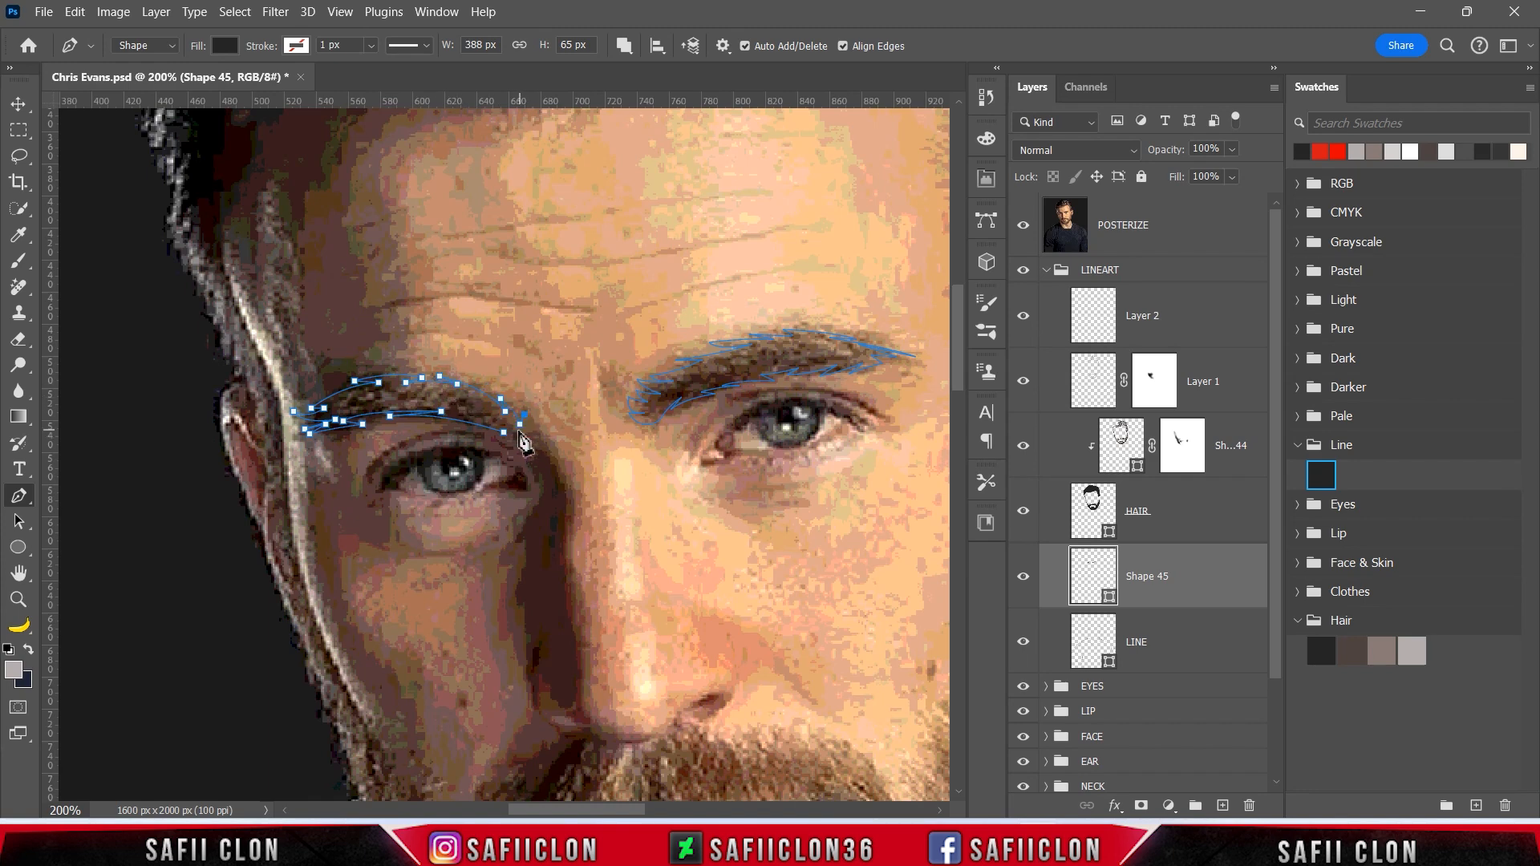
left_click(529, 434)
left_click_drag(503, 432, 495, 426)
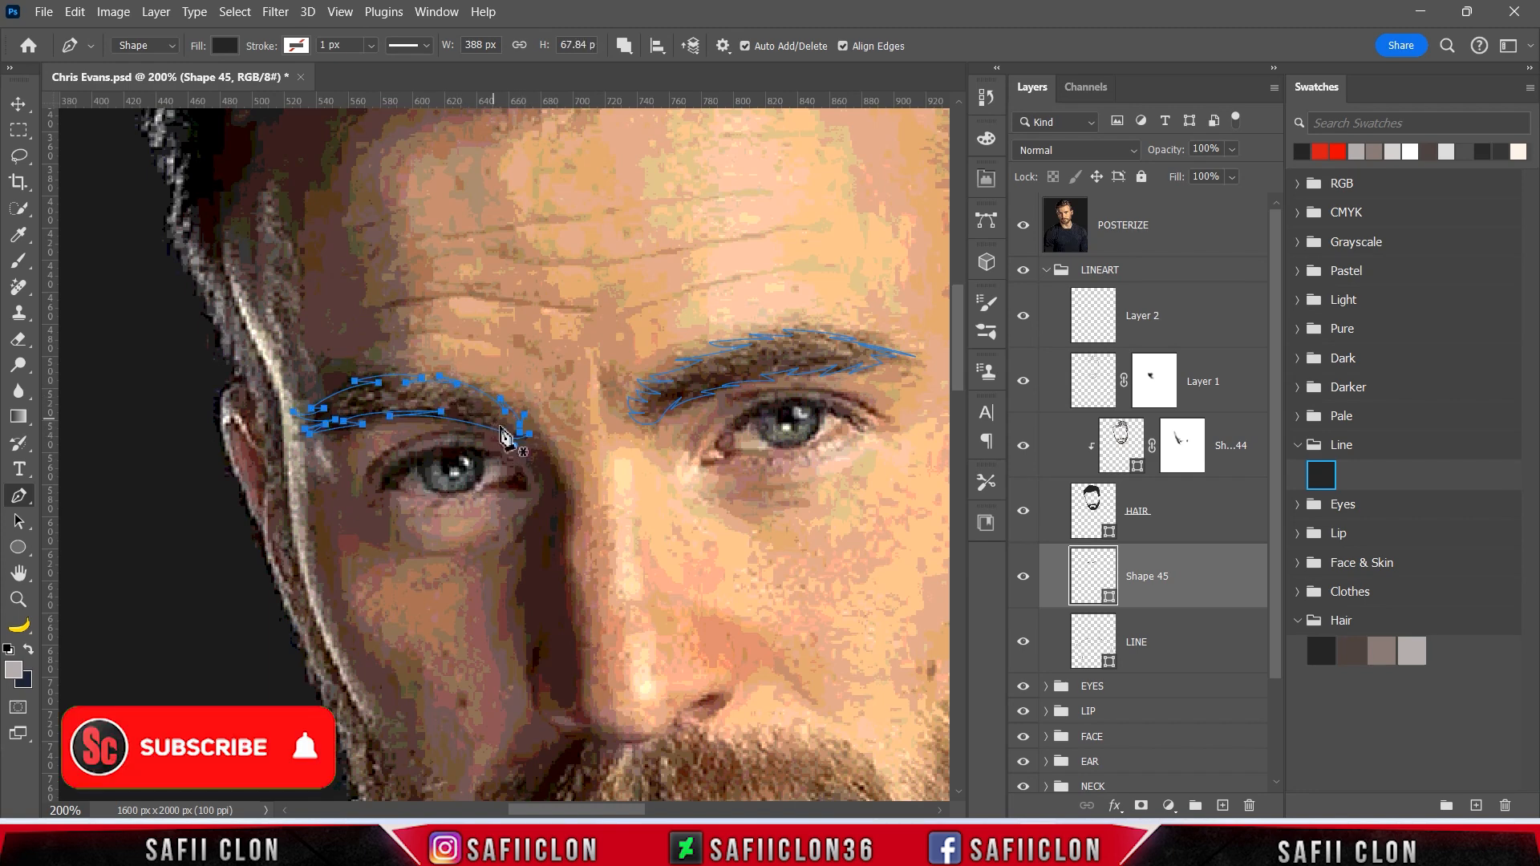
left_click(1023, 224)
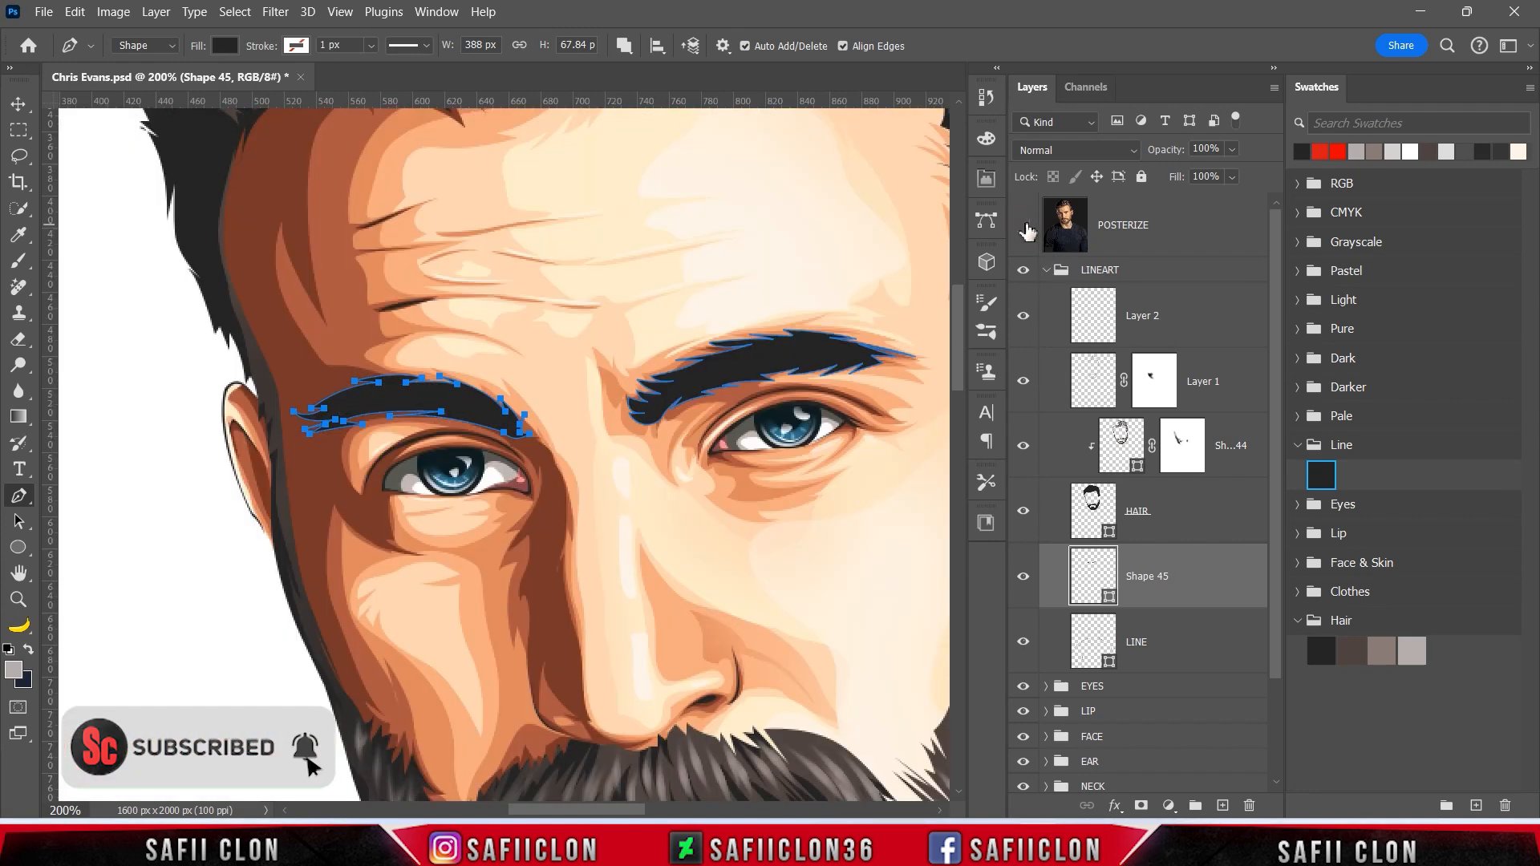
key("Return")
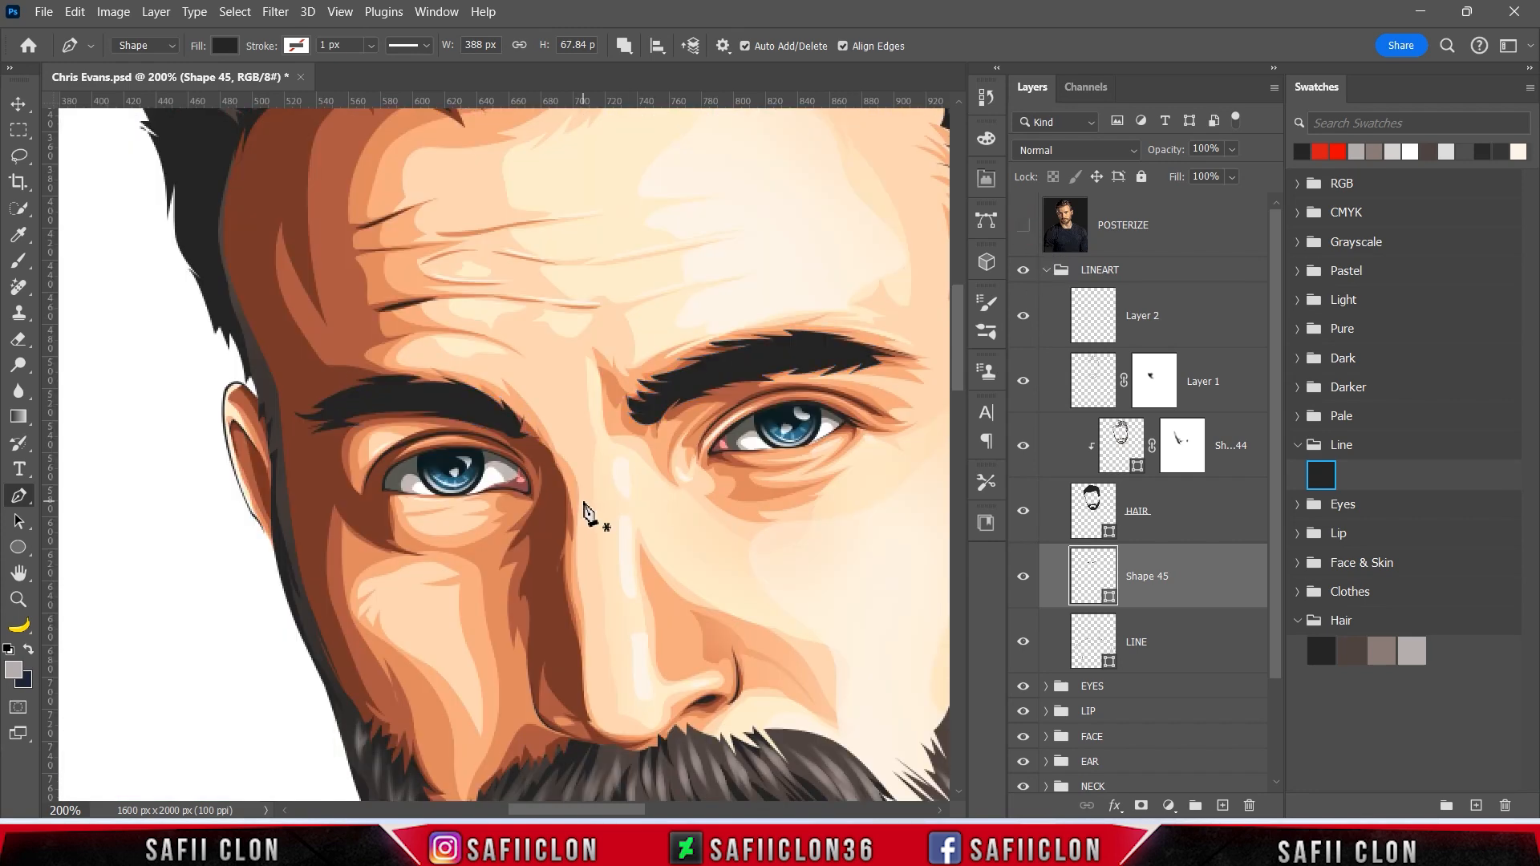
Add a layer mask to the eyebrow shape layer and set up a Soft Round brush at 84 px
scroll(590, 514, "down", 3)
scroll(584, 509, "down", 2)
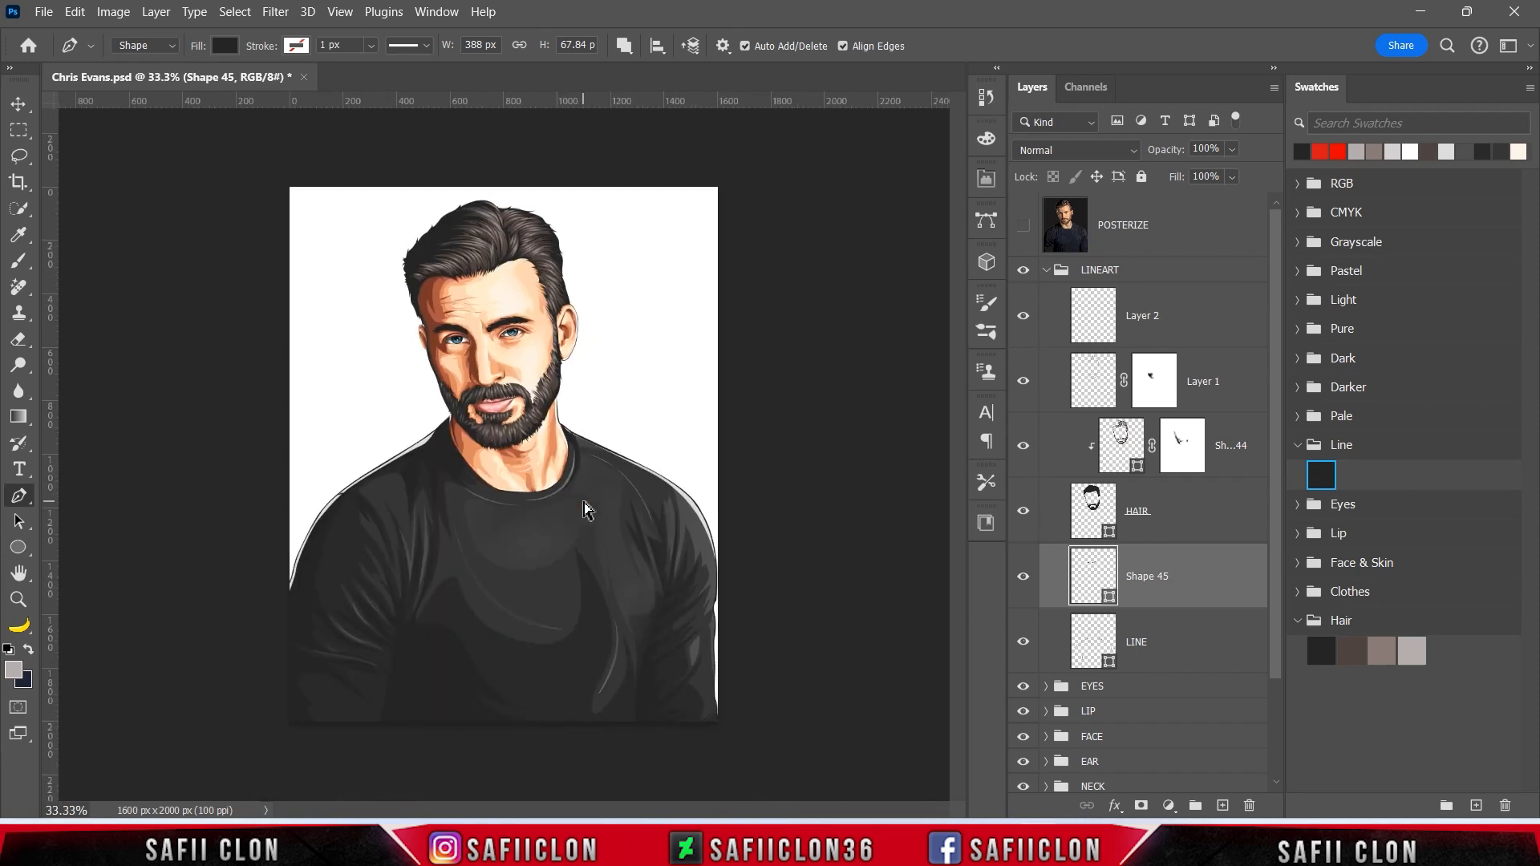
scroll(584, 509, "up", 2)
scroll(583, 514, "up", 4)
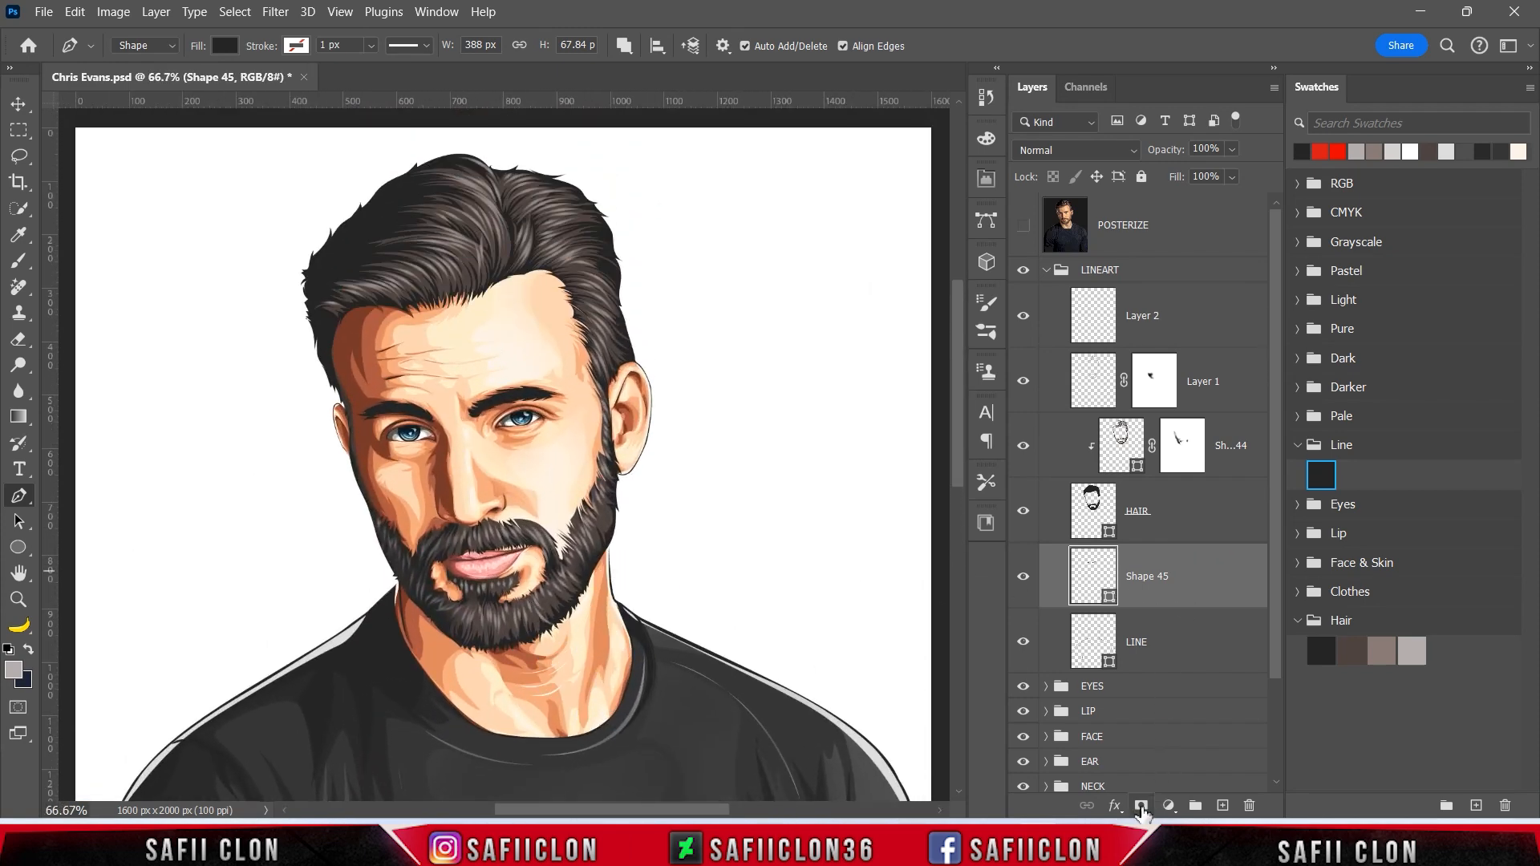
left_click(1141, 805)
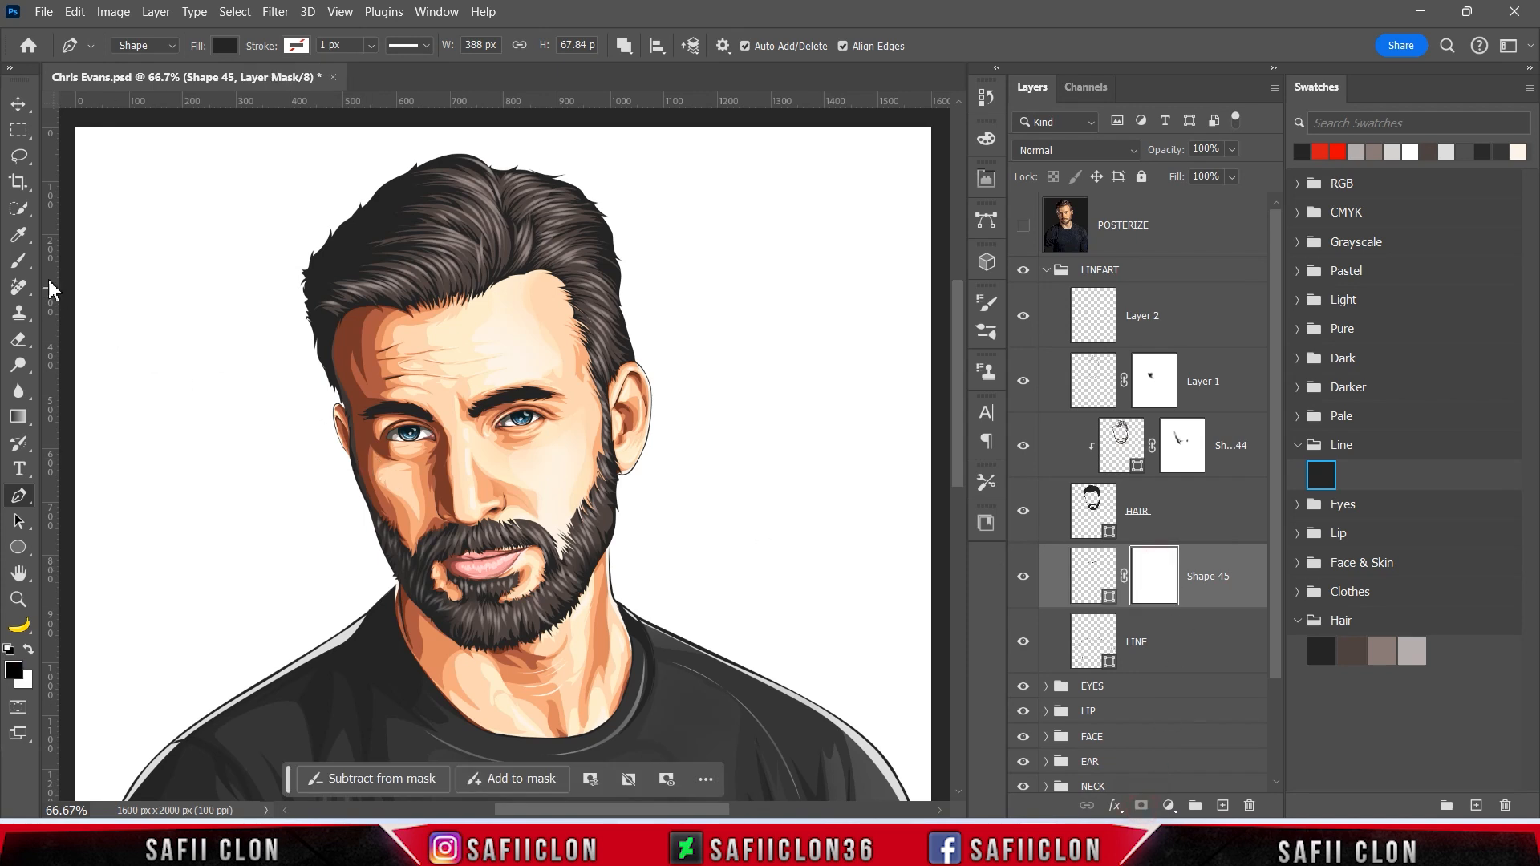
left_click(14, 269)
left_click(80, 258)
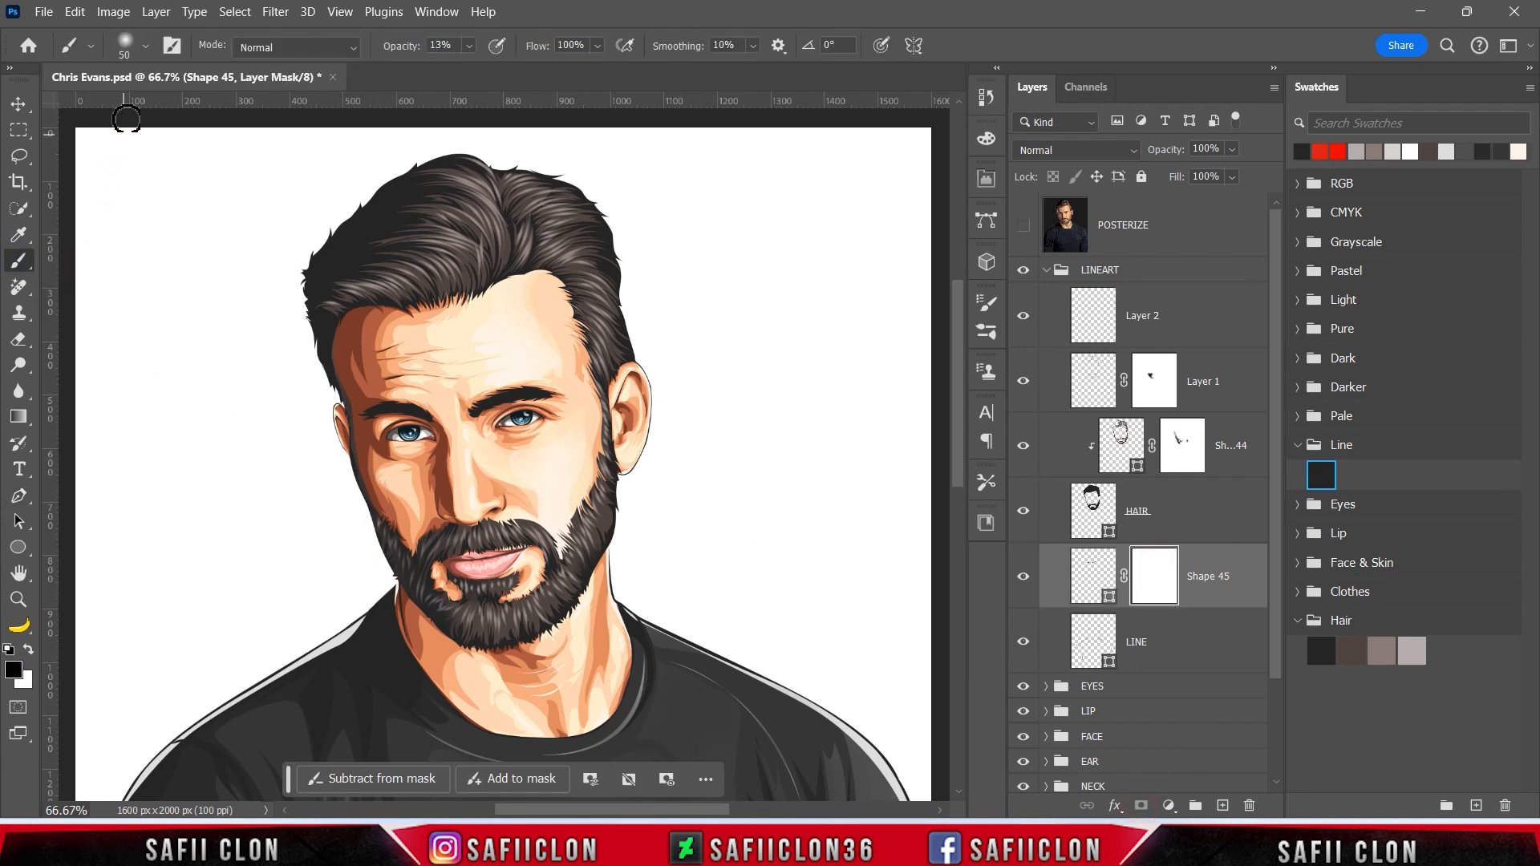
left_click(146, 46)
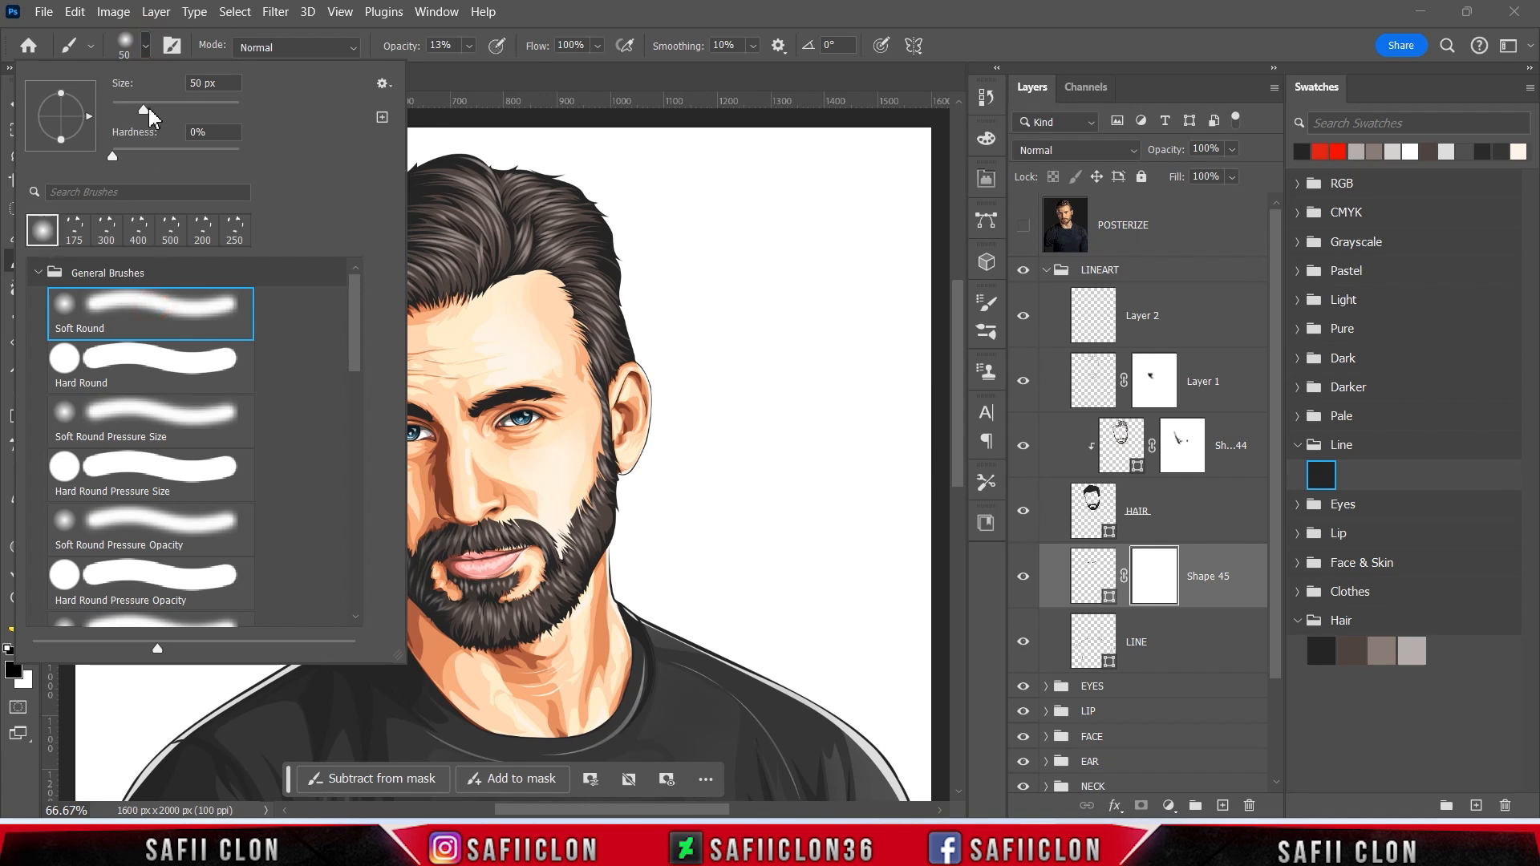
left_click(148, 49)
left_click(473, 48)
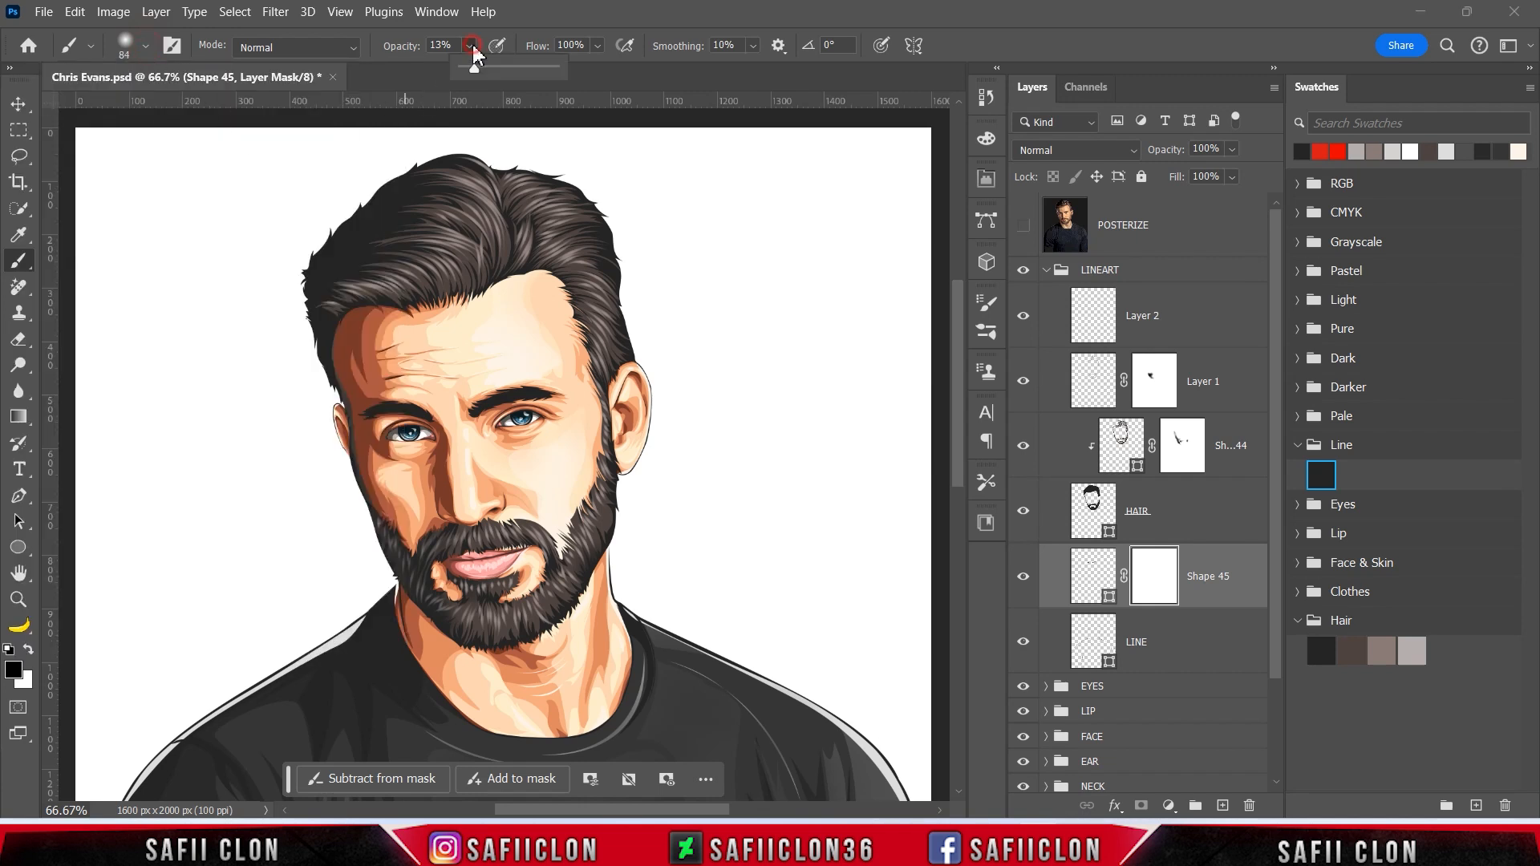
left_click(479, 69)
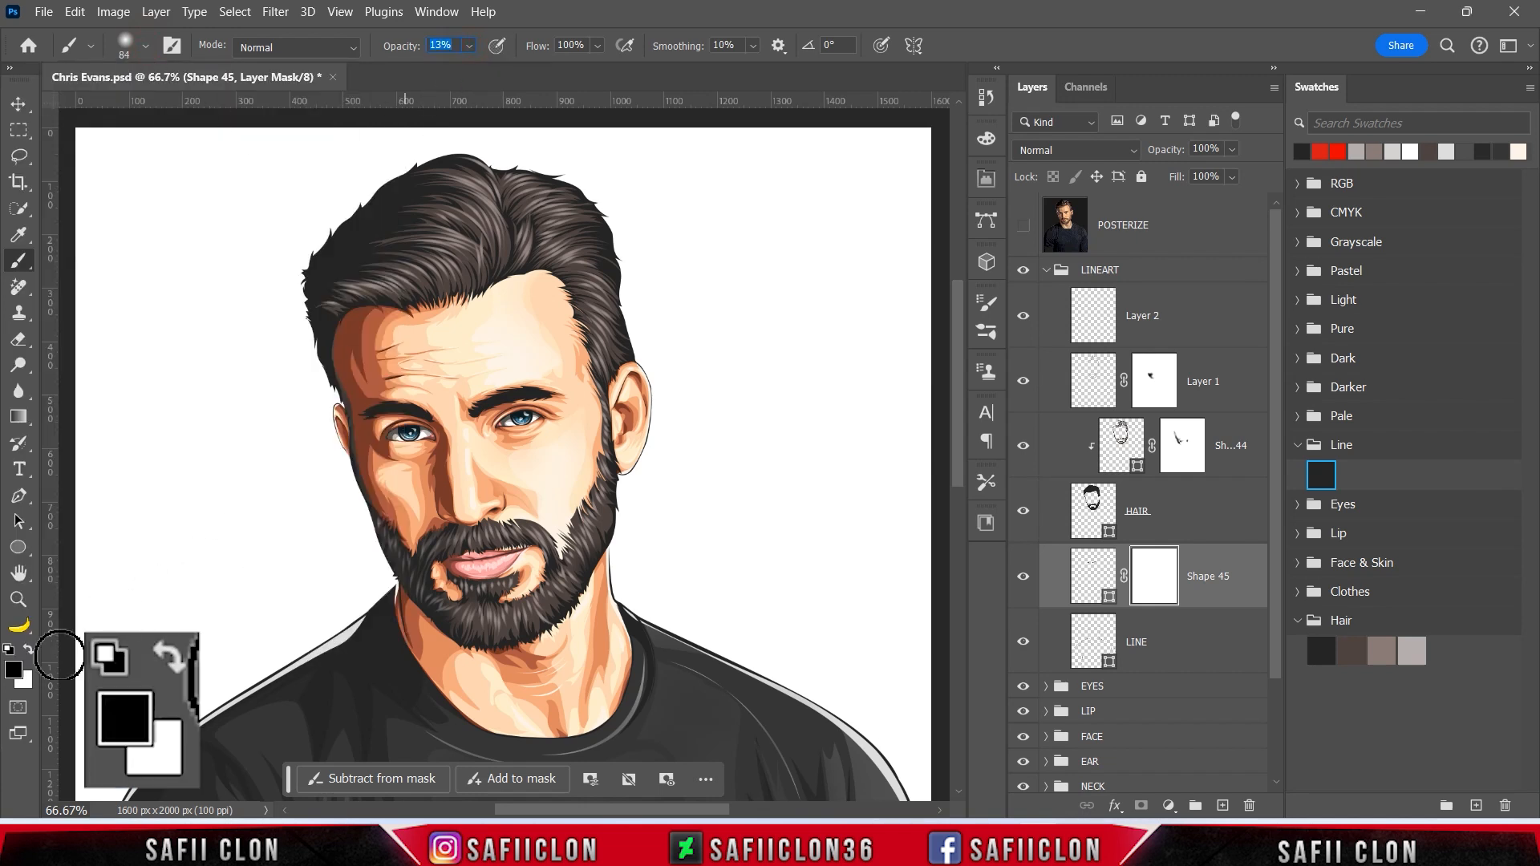
Reduce the mask brush to 80 px, trying out and undoing one stroke at the inner end of the eyebrow
key("ctrl+plus")
key("ctrl+plus")
key("ctrl+plus")
key("[")
key("[")
key("[")
left_click_drag(402, 316, 384, 398)
key("]")
key("]")
key("ctrl+z")
Lower the brush opacity to 9% and paint black on the mask over the inner ends and edges of both eyebrows to soften them
left_click(469, 46)
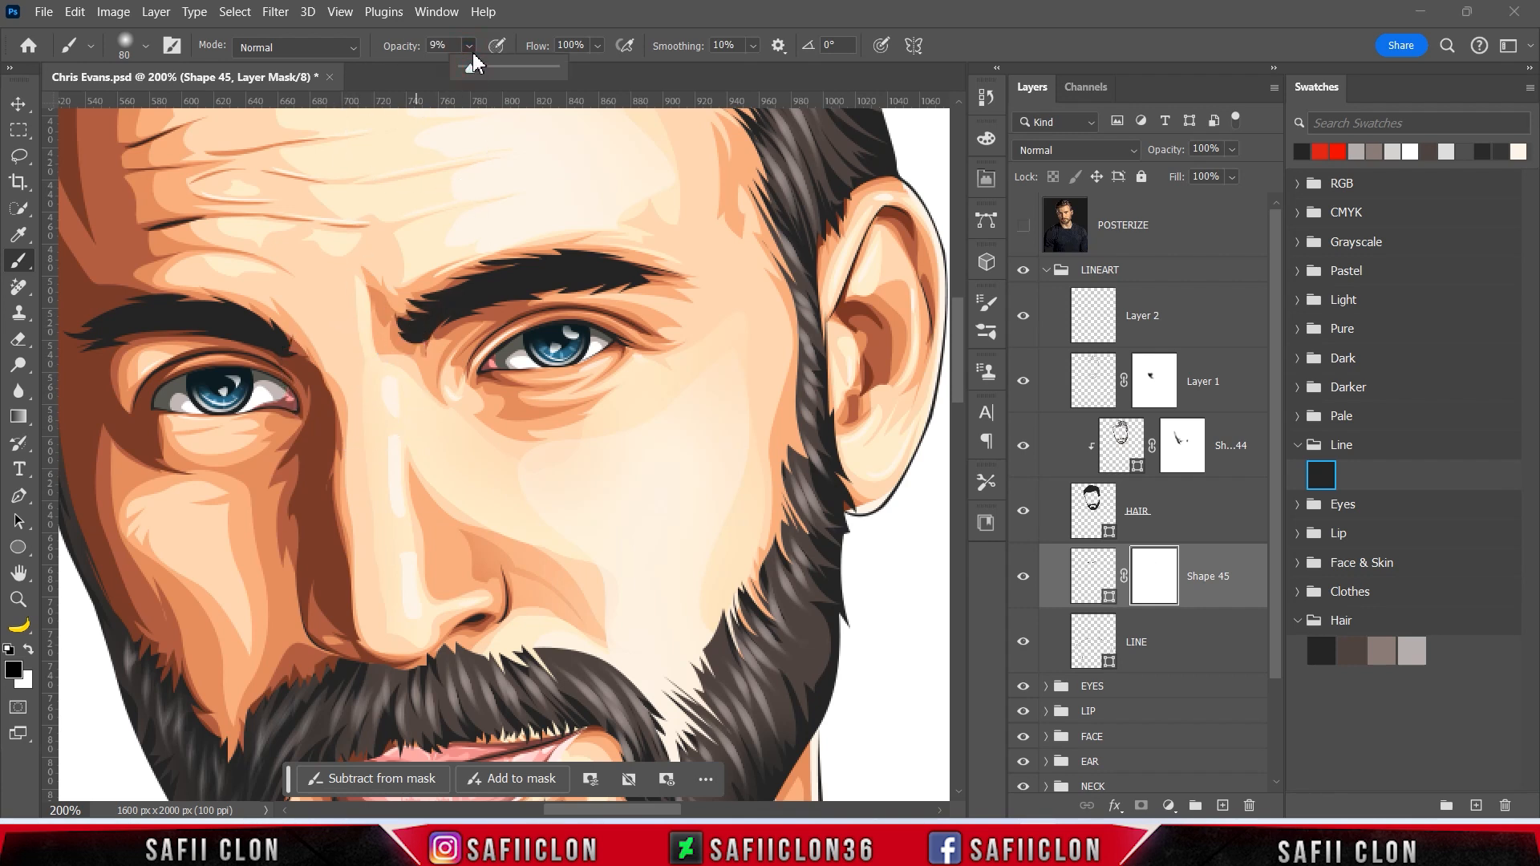
left_click(471, 50)
mouse_move(337, 329)
left_mouse_down()
mouse_move(333, 413)
mouse_move(350, 367)
left_mouse_up()
left_click_drag(411, 315, 370, 460)
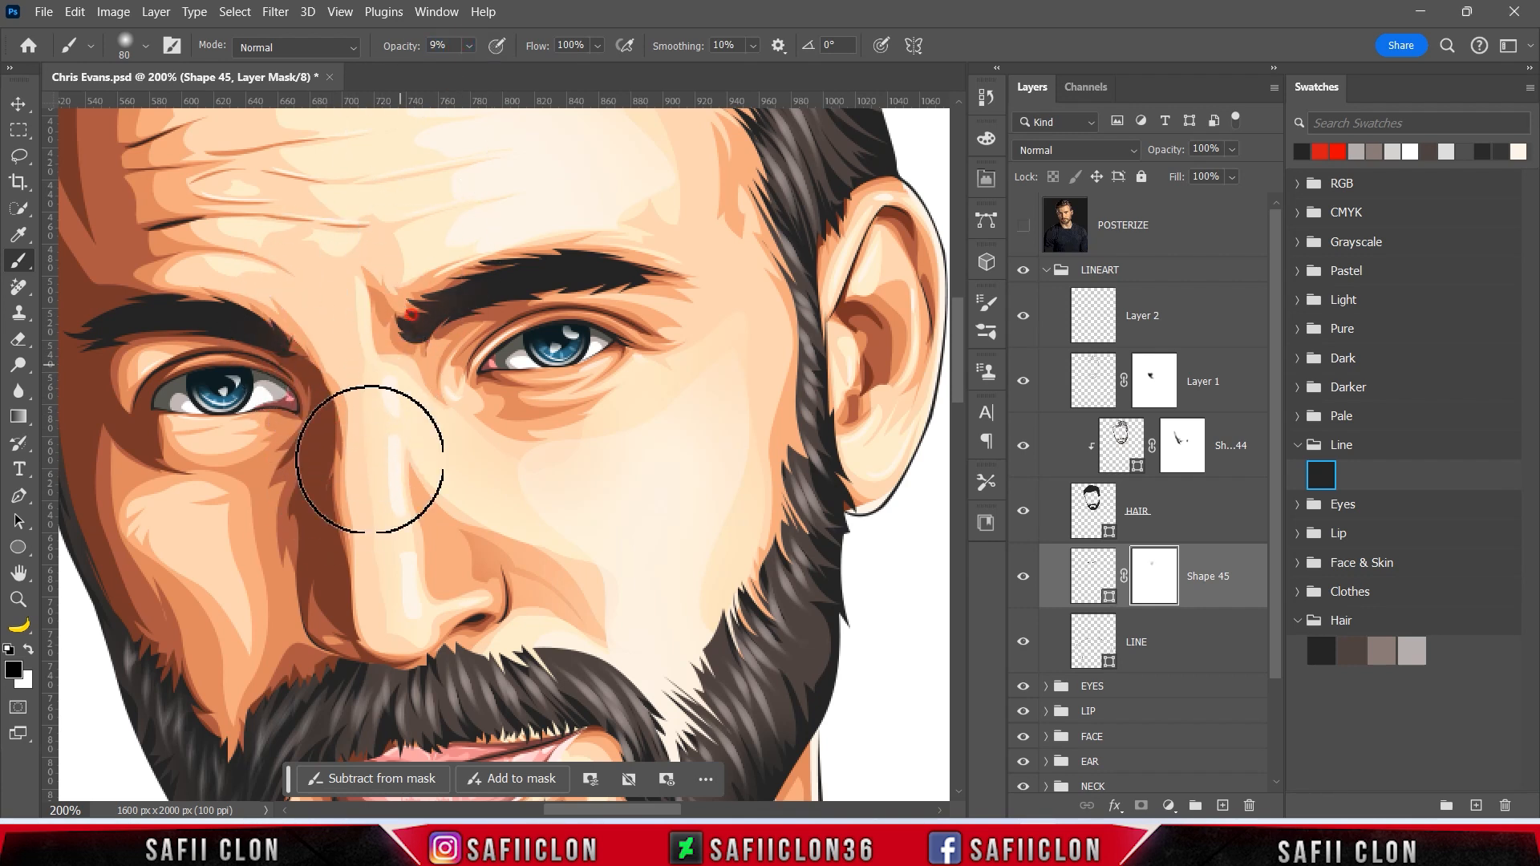
mouse_move(609, 235)
left_mouse_down()
mouse_move(326, 275)
mouse_move(128, 263)
left_mouse_up()
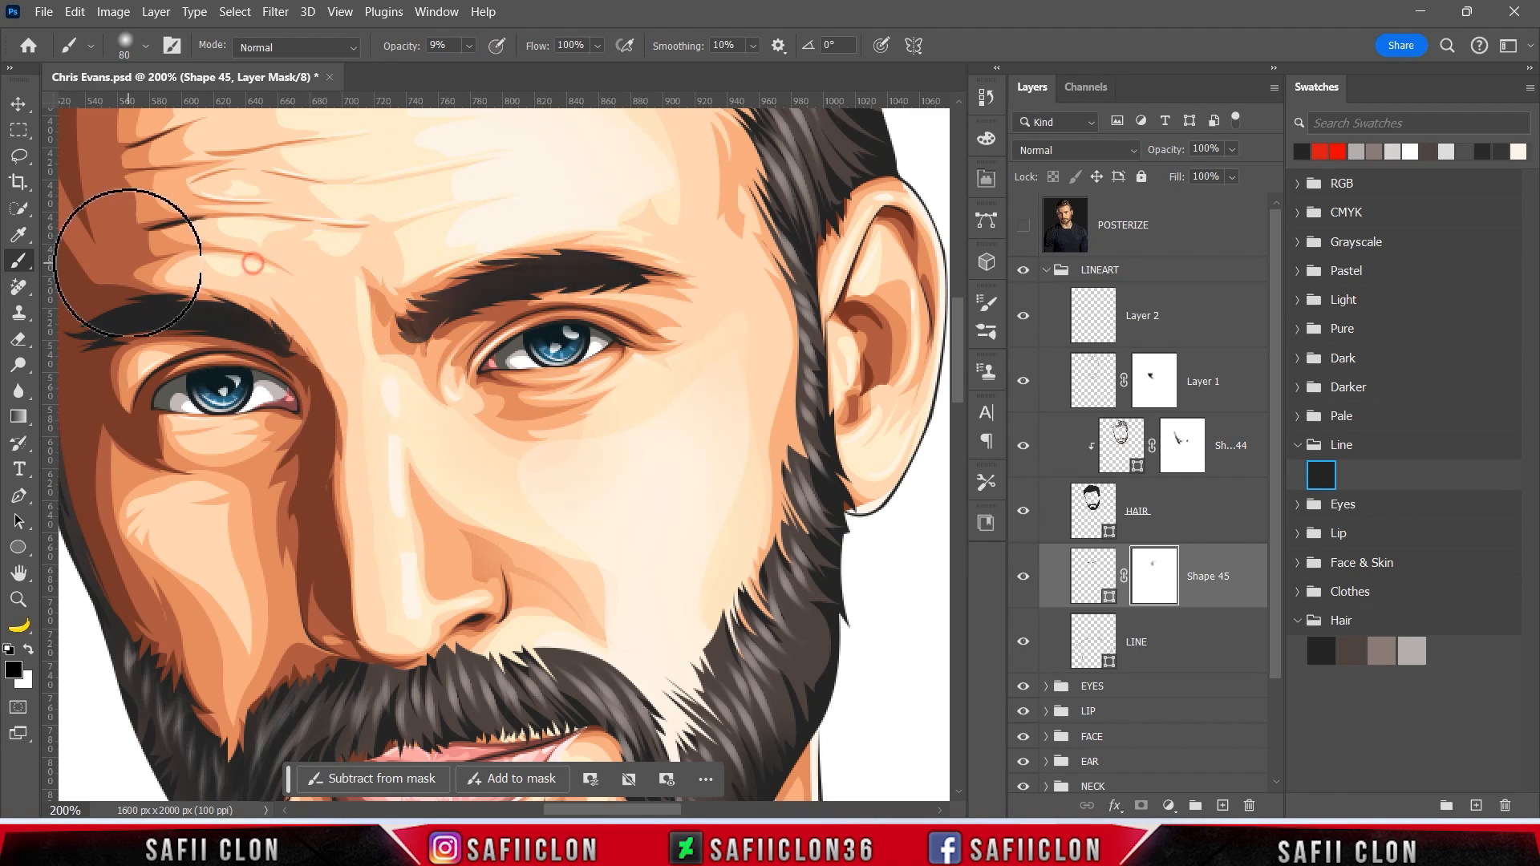
key("ctrl+minus")
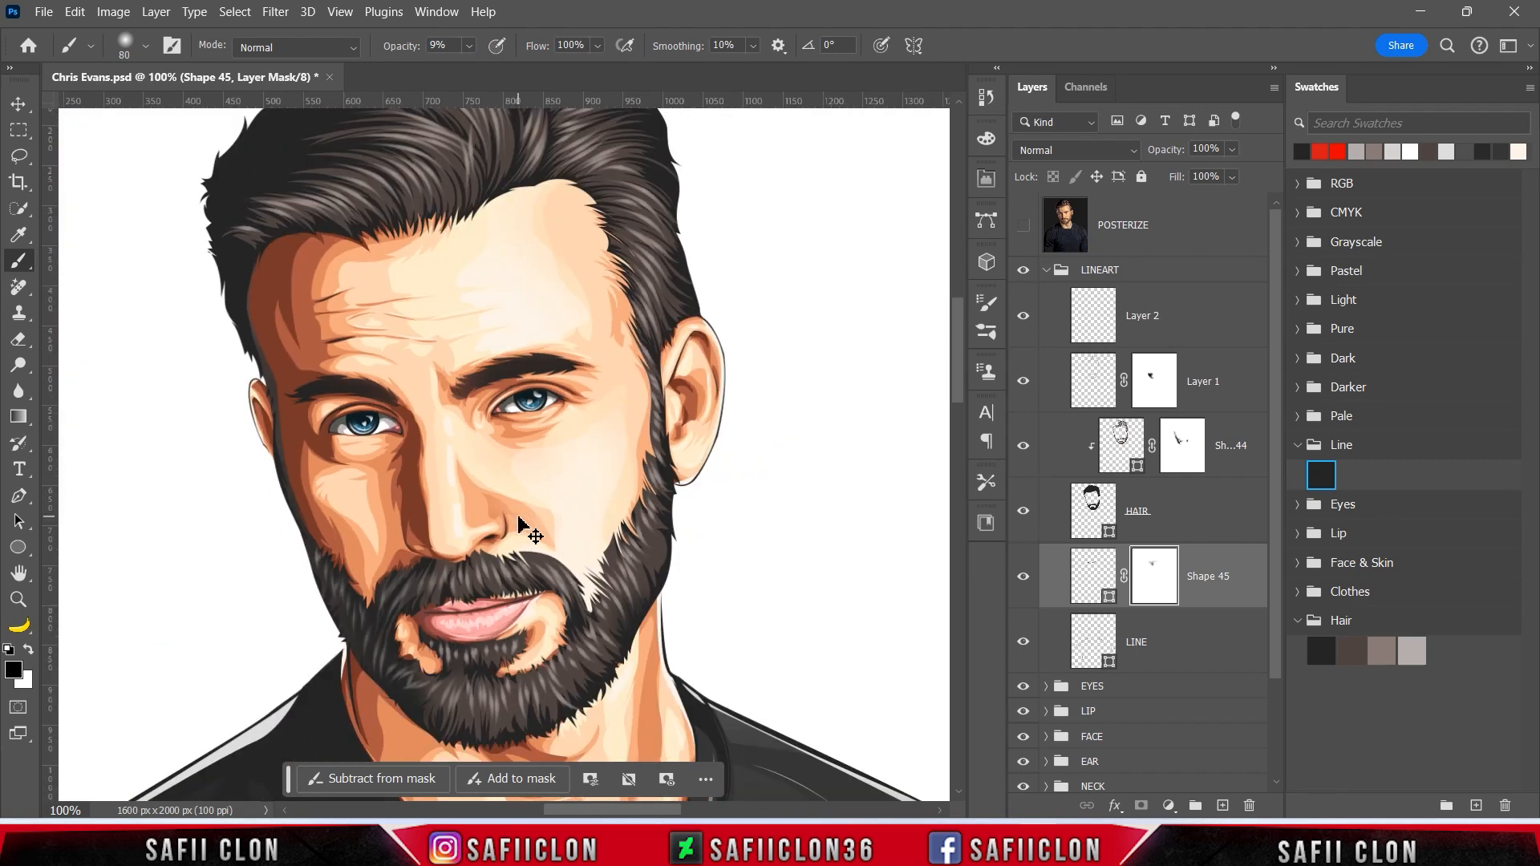
key("ctrl+minus")
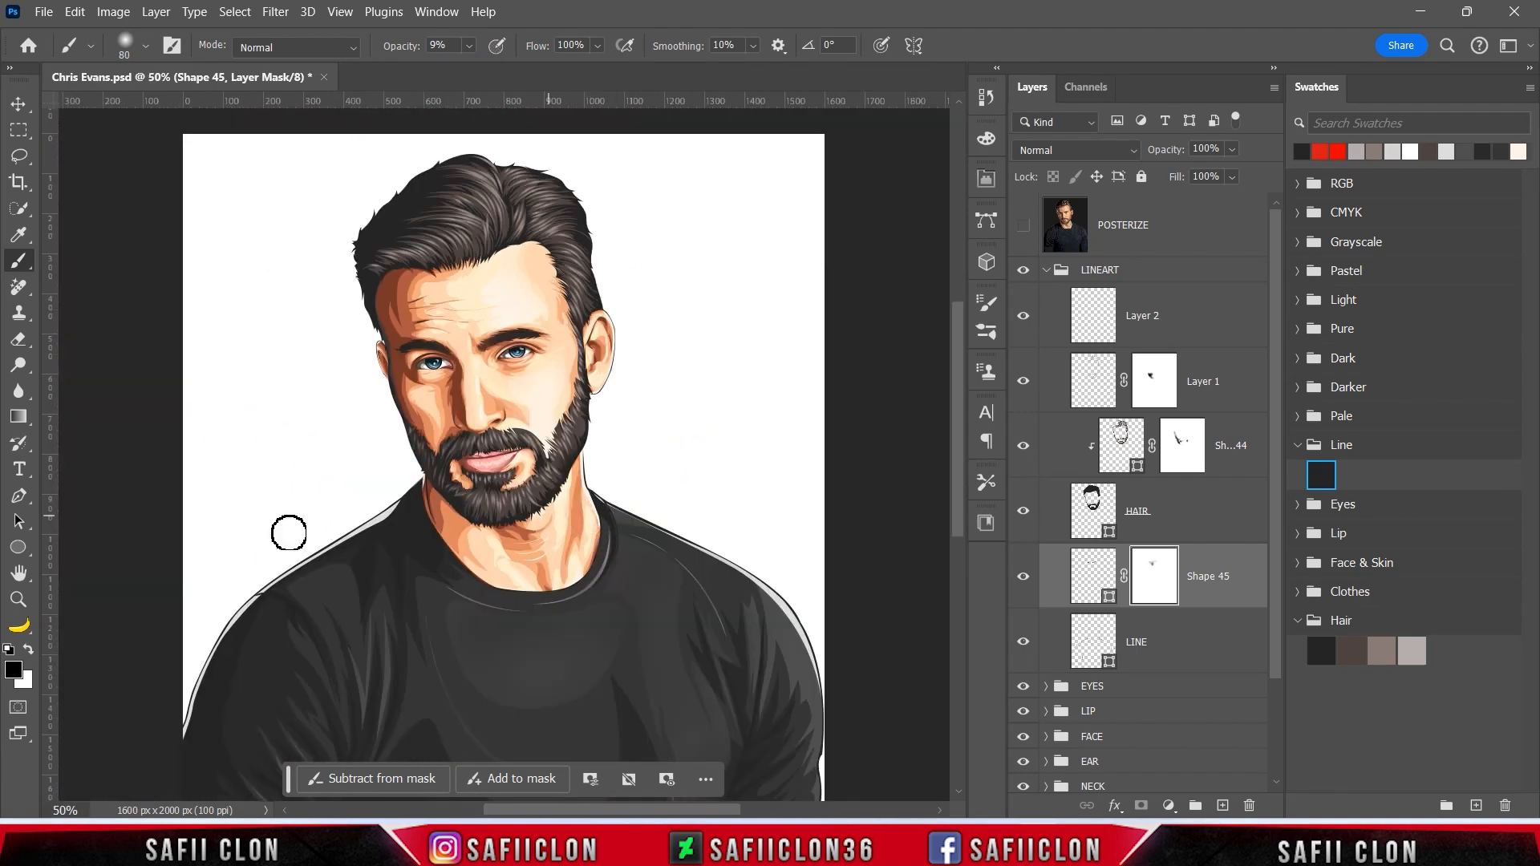
Collapse the LINEART group, expand the FACE group and select its uppermost layer, Shape 24
left_click(1151, 274)
left_click(1045, 270)
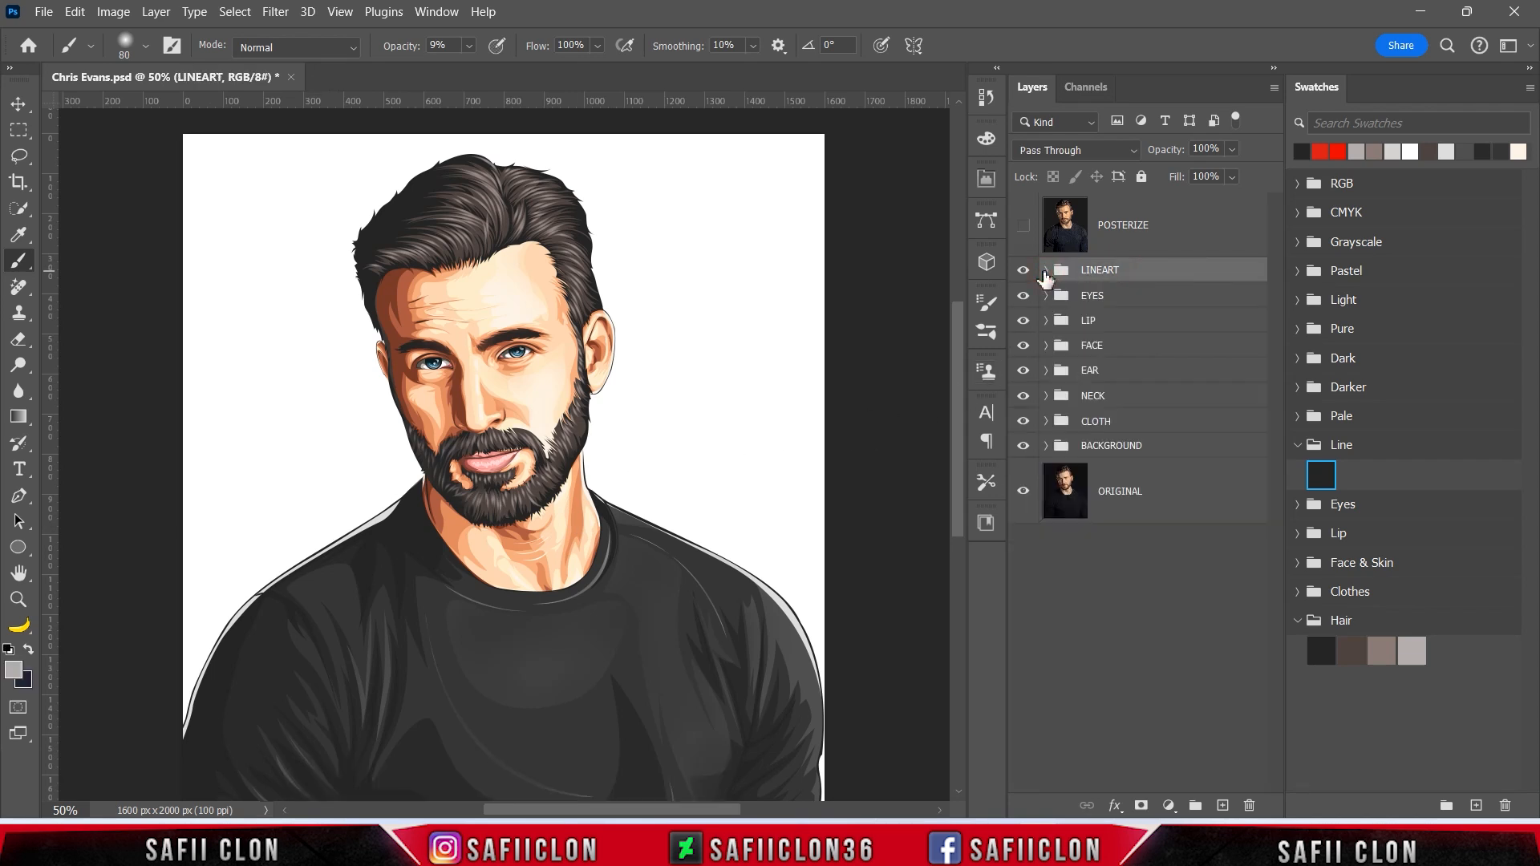
left_click(1125, 349)
left_click(1046, 346)
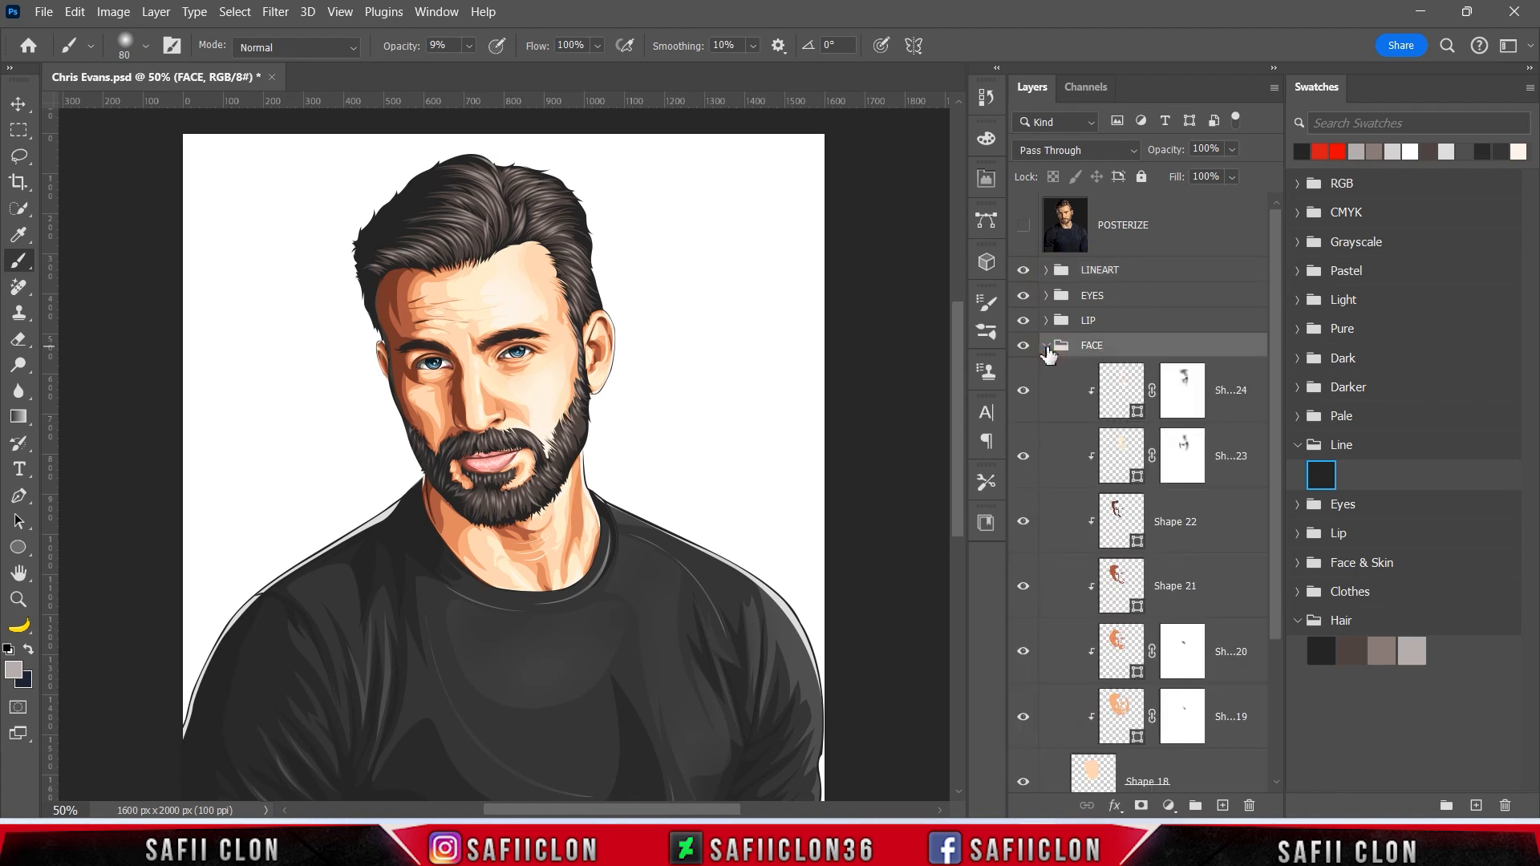
left_click(1244, 411)
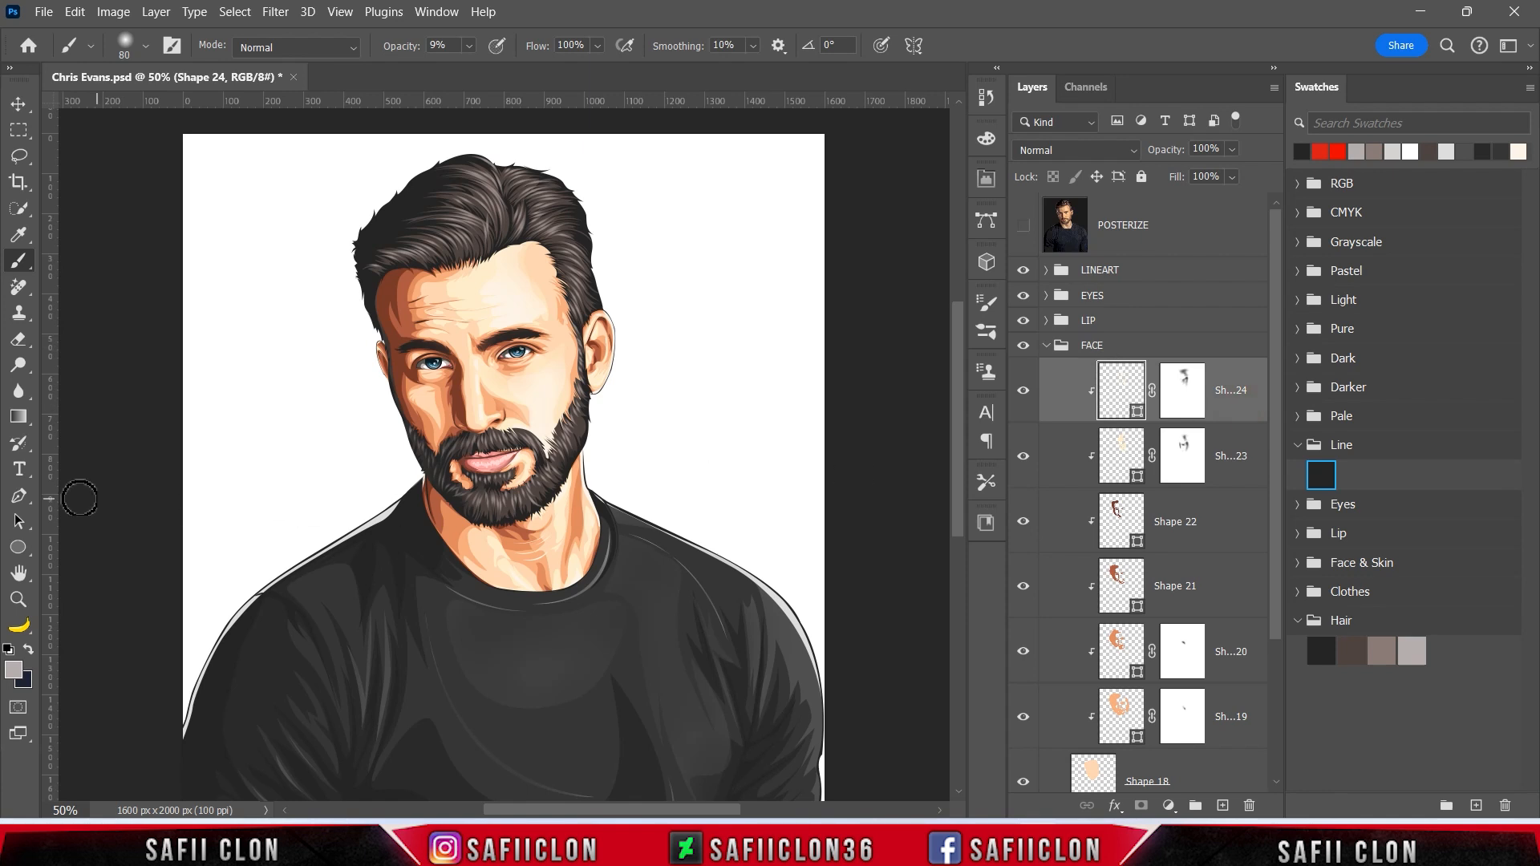
Set up the Pen tool in Shape mode with a pale fill, no stroke and New Layer as the path operation
left_click(19, 496)
left_click(77, 491)
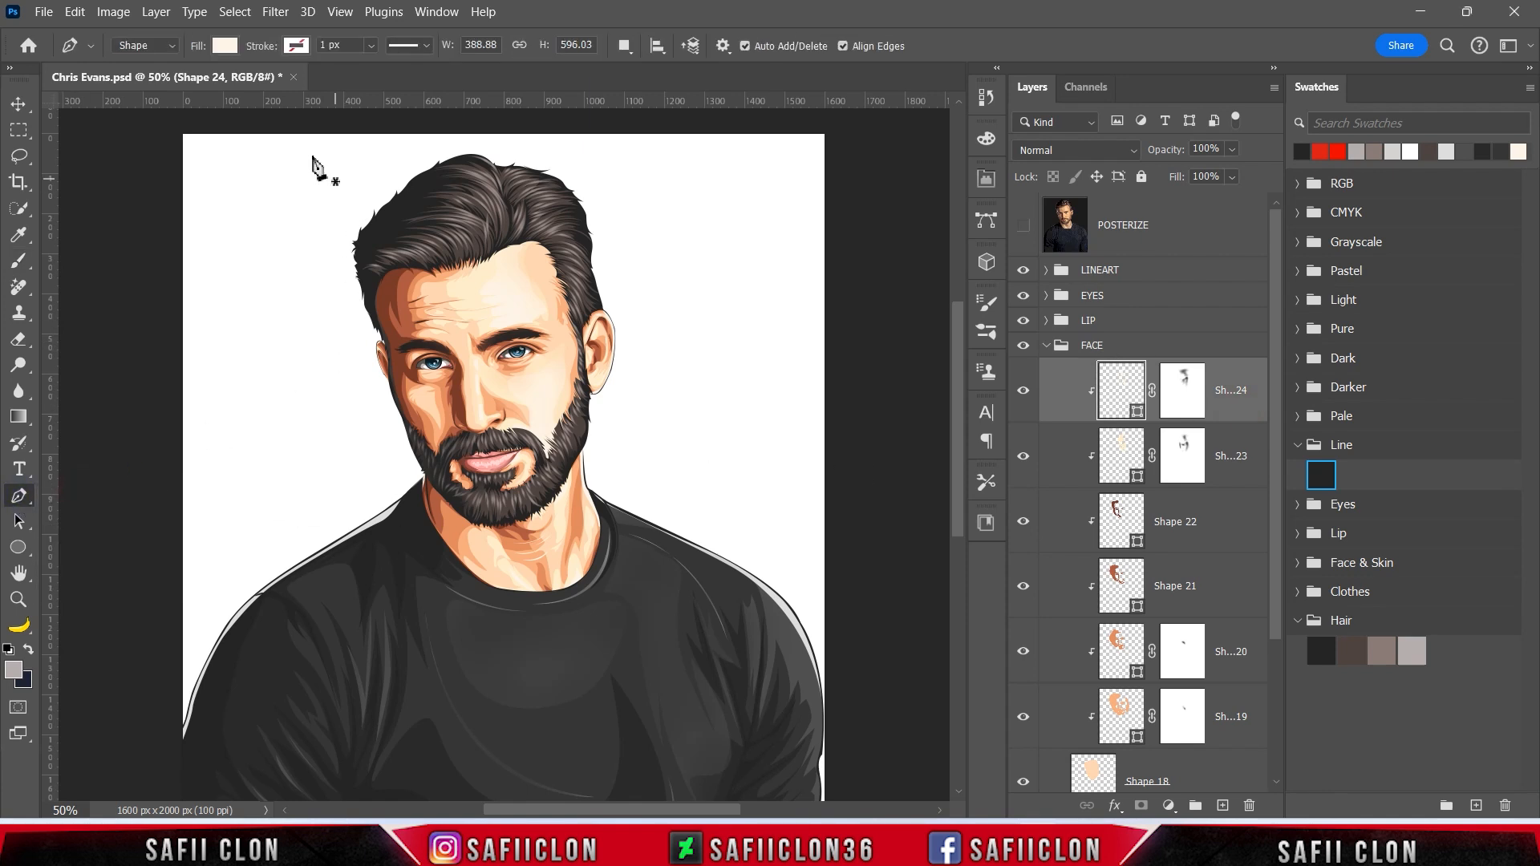
left_click(227, 48)
left_click(223, 47)
left_click(625, 46)
left_click(657, 65)
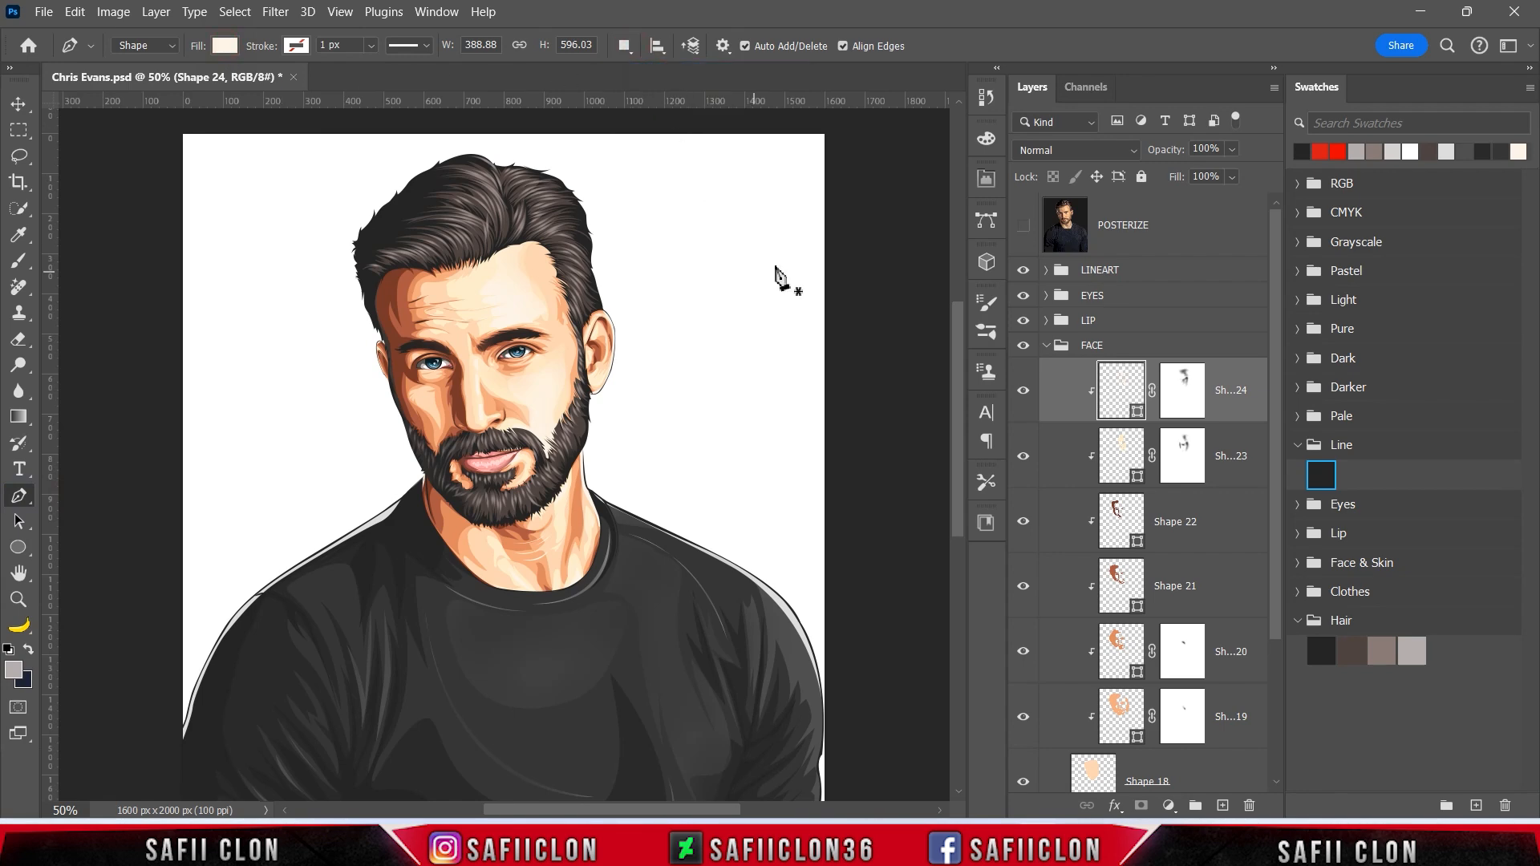
Examine the facial shadows on the POSTERIZE reference at 100% zoom, then hide the reference again
left_click(1023, 227)
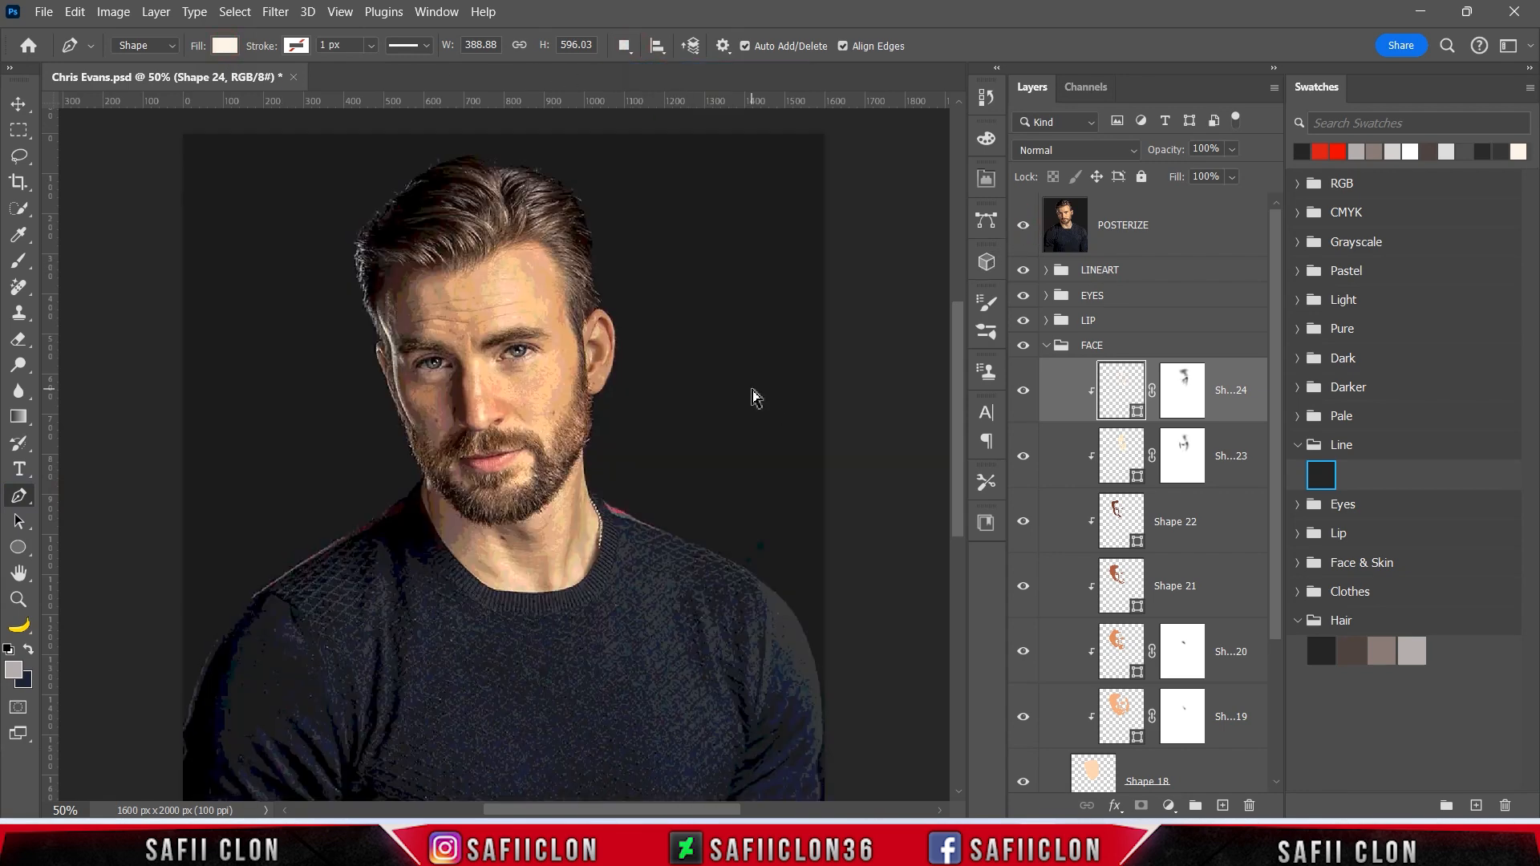
key("ctrl+plus")
scroll(762, 399, "up", 3)
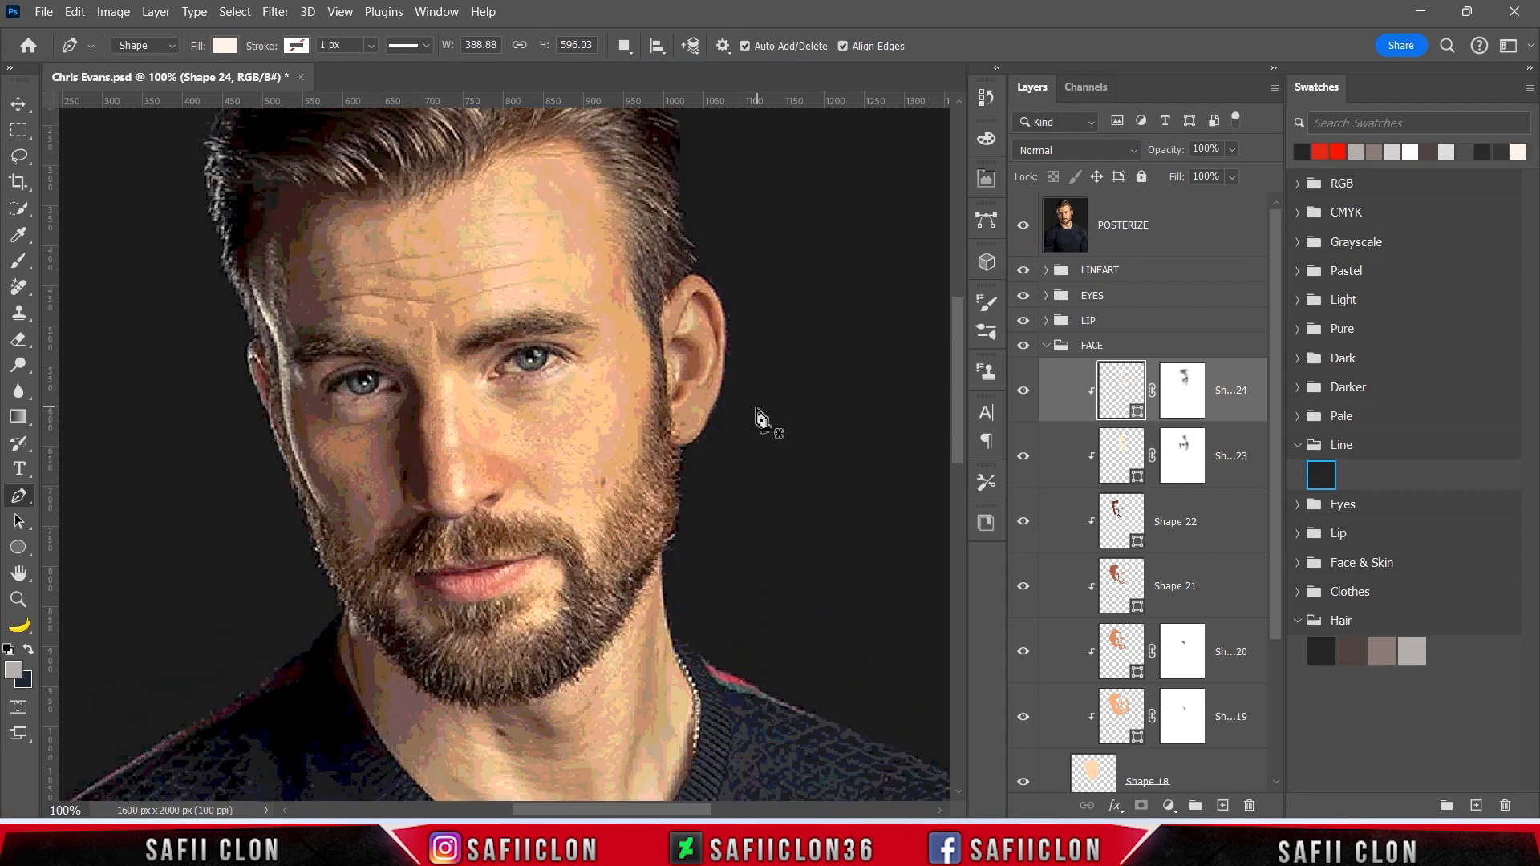
left_click_drag(678, 810, 659, 815)
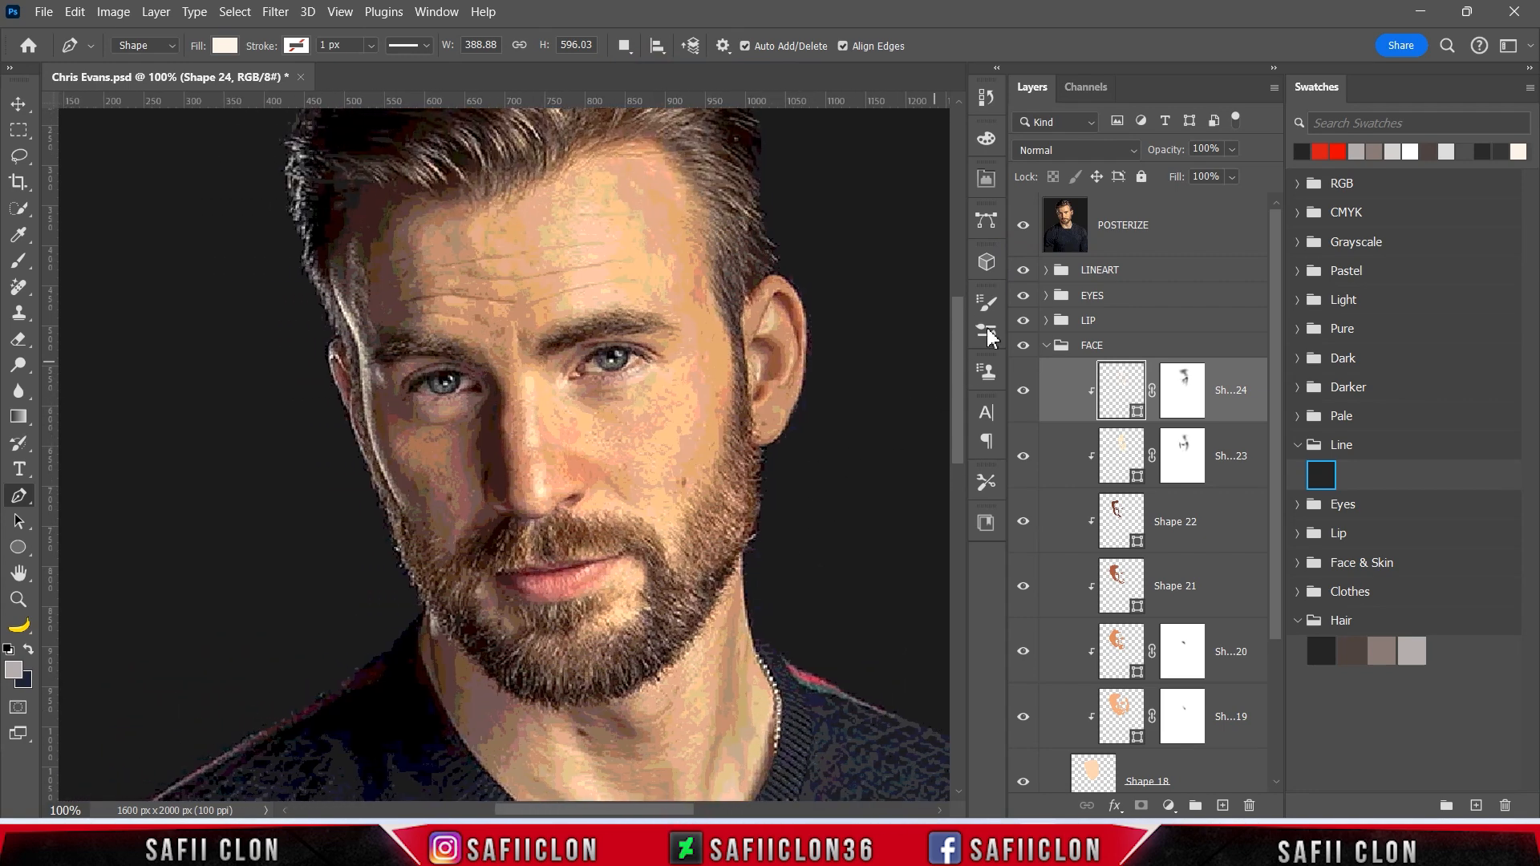
left_click(1025, 226)
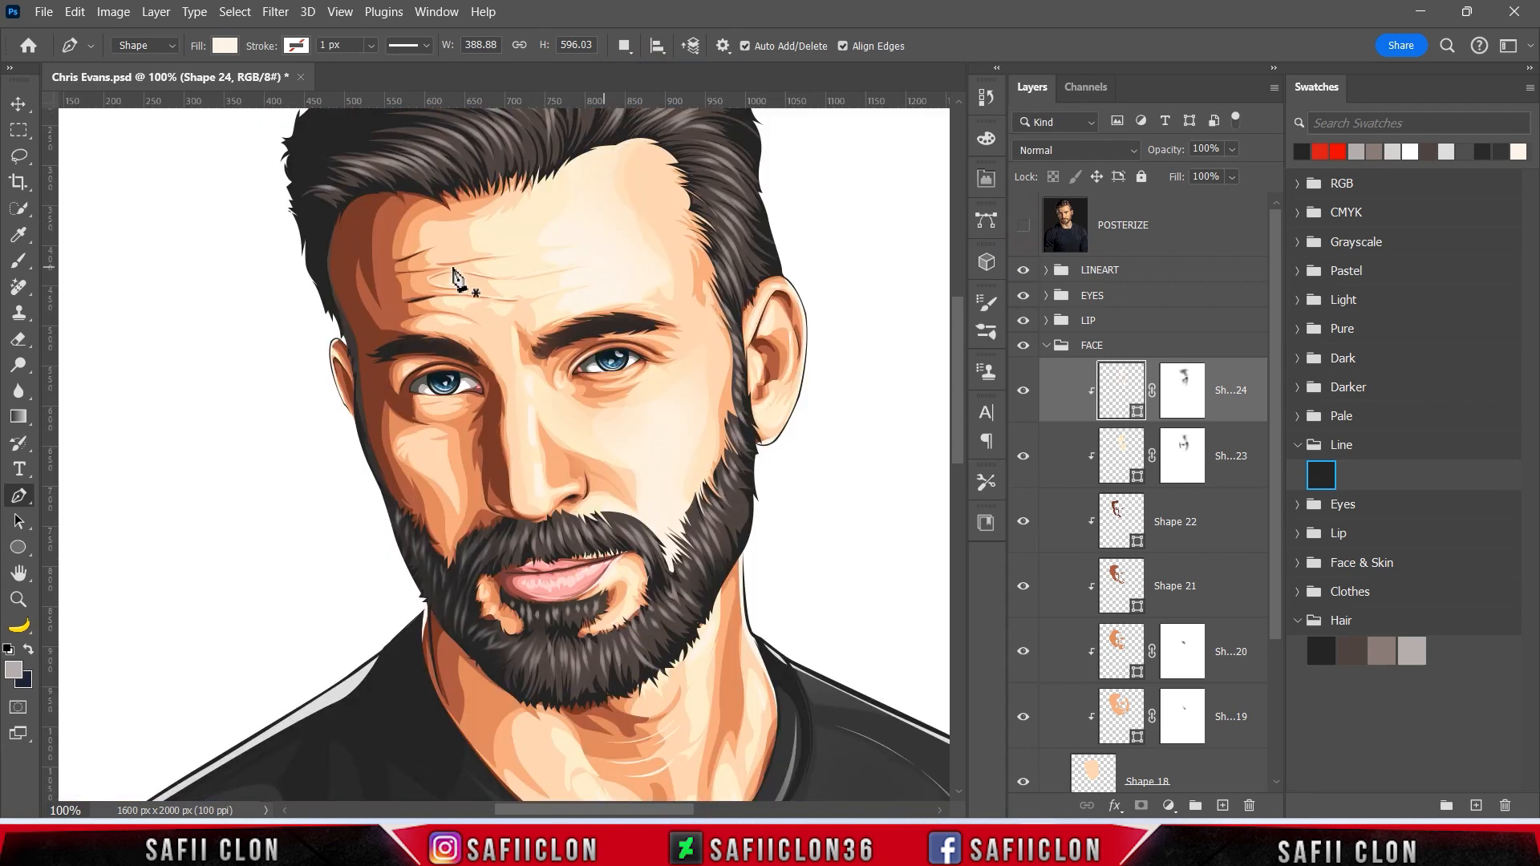
Start a shadow shape at the lit end of the forehead hairline and trace its jagged edge inward, undoing the last misplaced points
left_click(642, 131)
left_click_drag(598, 152, 584, 169)
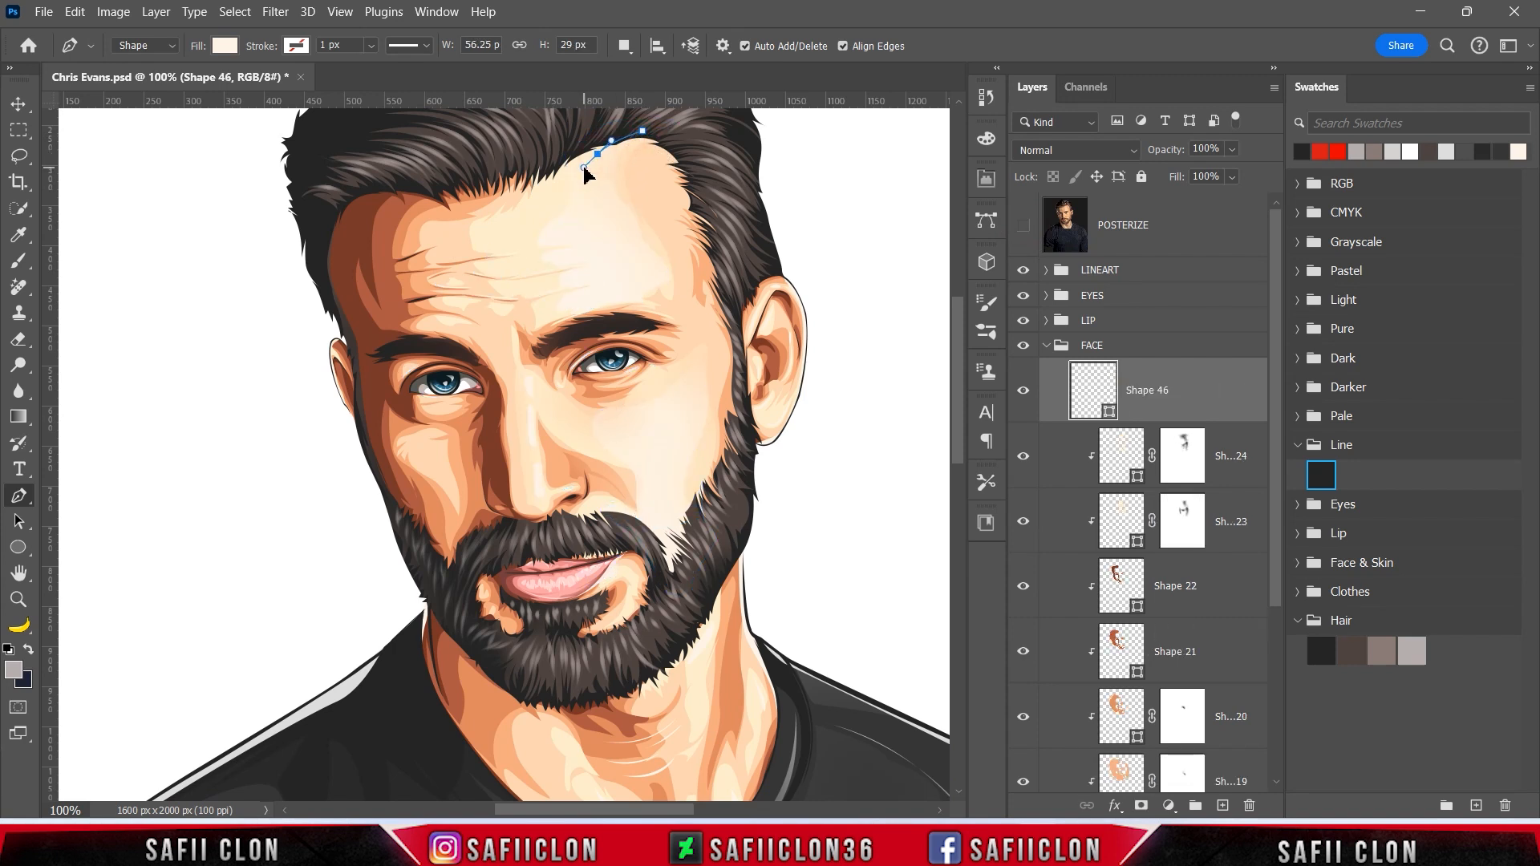
left_click_drag(551, 180, 461, 204)
left_click(545, 170)
left_click(534, 190)
left_click(535, 174)
left_click(515, 192)
left_click(520, 175)
left_click_drag(383, 271, 393, 333)
key("ctrl+z")
key("ctrl+z")
Continue the jagged shadow outline along the hairline and curve it down the forehead on the shaded side
left_click(484, 203)
left_click(484, 194)
left_click(470, 198)
left_click(462, 211)
left_click(451, 198)
left_click(452, 211)
left_click_drag(382, 229, 365, 266)
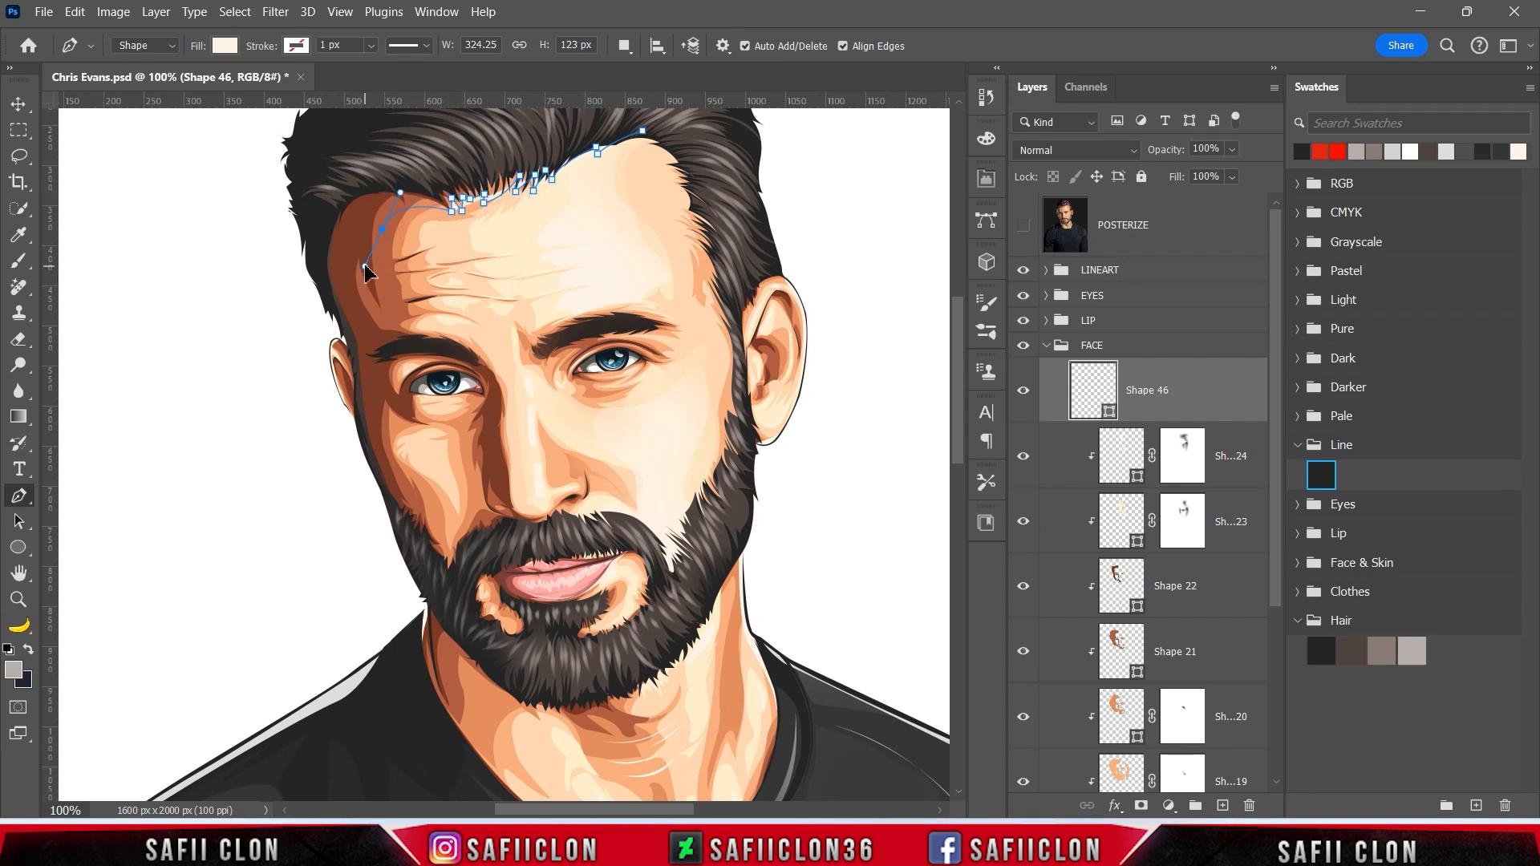
Trace the shadow edge past the shaded eyebrow, down the side of the nose and around its base to the far nostril
left_click_drag(392, 334, 438, 339)
left_click_drag(503, 397, 512, 453)
left_click_drag(520, 511, 560, 497)
left_click_drag(576, 495, 564, 524)
left_click(576, 495, "alt")
mouse_move(583, 473)
left_mouse_down()
mouse_move(574, 459)
mouse_move(583, 503)
left_mouse_up()
left_click(583, 472, "alt")
Extend the shadow outline from the nose base through the lips, around the lower lip and into the chin beard
left_click_drag(567, 509, 517, 533)
left_click_drag(518, 560, 535, 566)
left_click_drag(569, 594, 609, 588)
left_click(571, 638)
left_click_drag(613, 601, 625, 632)
left_click_drag(611, 665, 562, 684)
Trace the shadow outline up the shaded cheek, beneath the eye and back down to the beard, leaving the lit cheek area uncovered
left_click_drag(462, 591, 466, 518)
left_click_drag(468, 457, 473, 398)
left_click_drag(445, 398, 416, 420)
left_click(450, 433, "alt")
left_click_drag(451, 434, 393, 424)
left_click_drag(405, 467, 416, 573)
Carry the outline outside the shaded side of the face and over the hair, closing the path at its starting point
left_click_drag(340, 487, 323, 449)
left_click_drag(281, 312, 274, 277)
scroll(275, 273, "up", 2)
left_click_drag(284, 276, 352, 213)
left_click_drag(496, 159, 547, 143)
left_click_drag(600, 155, 627, 172)
left_click_drag(657, 187, 663, 210)
left_click(642, 243)
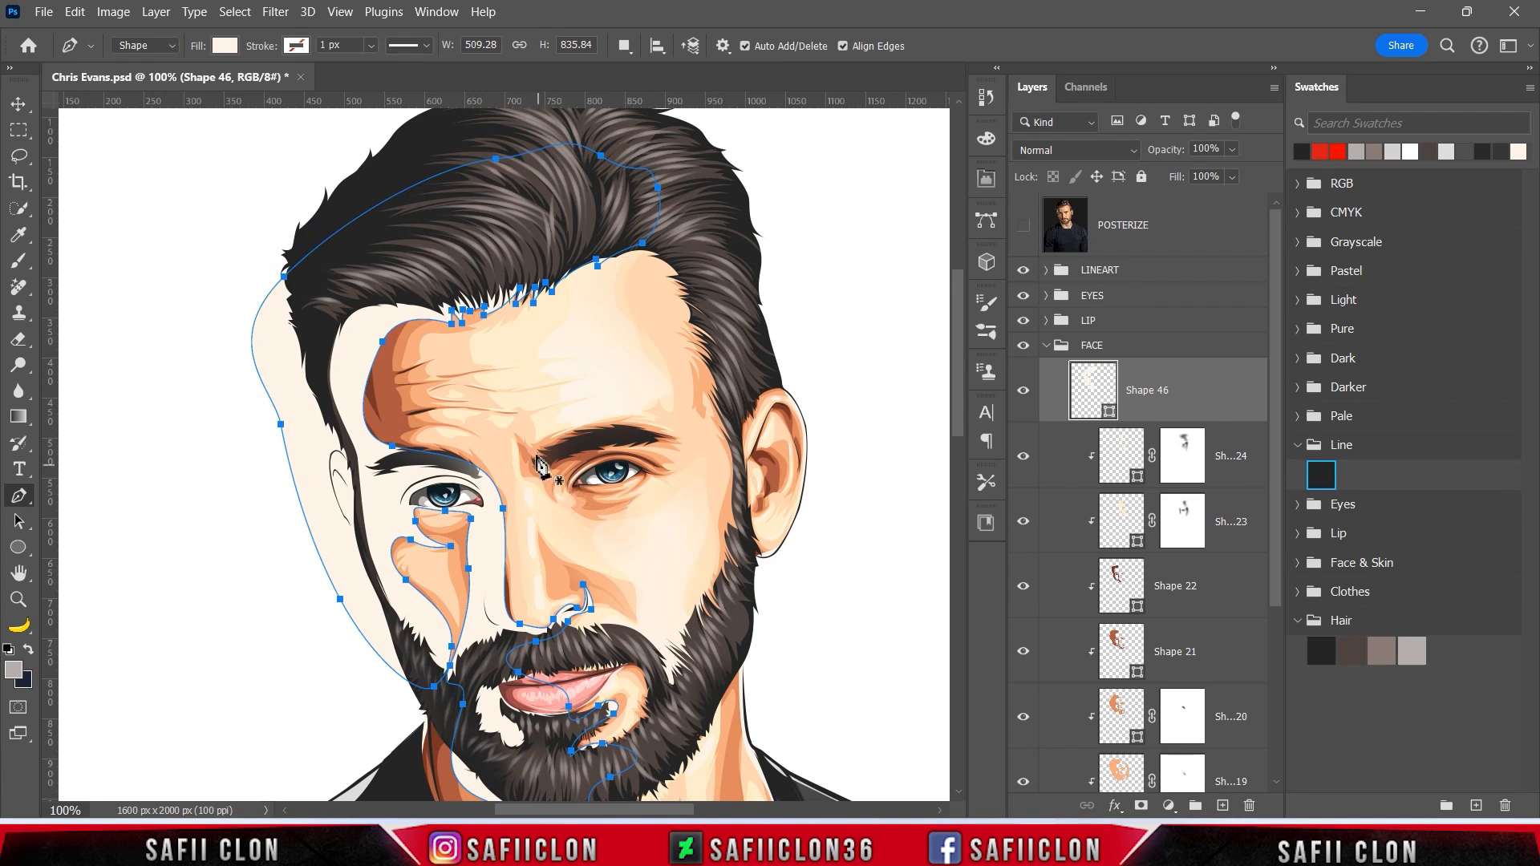
Switch the path operation to Combine Shapes and trace shadow contours between the lit-side eyebrow and the inner corner of its eye
left_click(624, 45)
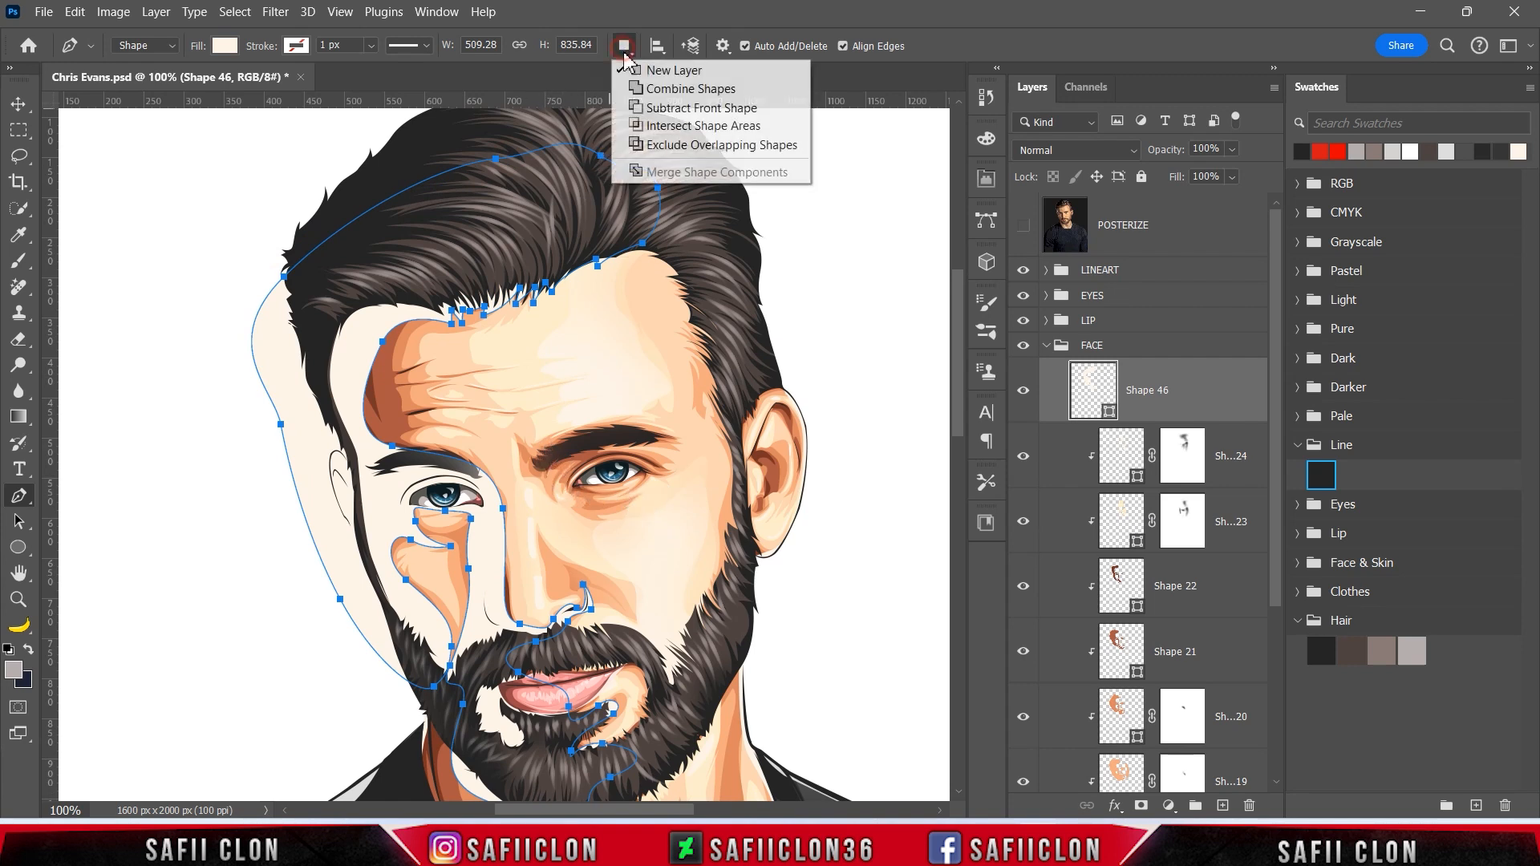
left_click(647, 90)
left_click(570, 434)
mouse_move(541, 450)
left_mouse_down()
mouse_move(522, 448)
mouse_move(546, 473)
left_mouse_up()
left_click(521, 446)
left_click(550, 486)
left_click(562, 463)
left_click(600, 450)
left_click(570, 472)
Trace the shadow around the lit-side eye, following its outer corner and lower eyelid
left_click_drag(653, 464, 694, 486)
left_click(575, 477)
left_click(572, 489)
left_click(577, 495)
left_click(593, 498)
left_click(608, 495)
left_click(580, 483)
left_click(624, 483)
left_click(643, 477)
mouse_move(680, 470)
left_mouse_down()
mouse_move(579, 458)
mouse_move(695, 459)
left_mouse_up()
left_click(666, 466)
Trace the shadow above the lit-side eye along the eyelid and eyebrow, and close the path
left_click(612, 448, "alt")
left_click(655, 433)
left_click(635, 425)
left_click(672, 432)
left_click(612, 415)
left_click(621, 424)
left_click(583, 427)
left_click(623, 435)
left_click_drag(570, 433, 564, 433)
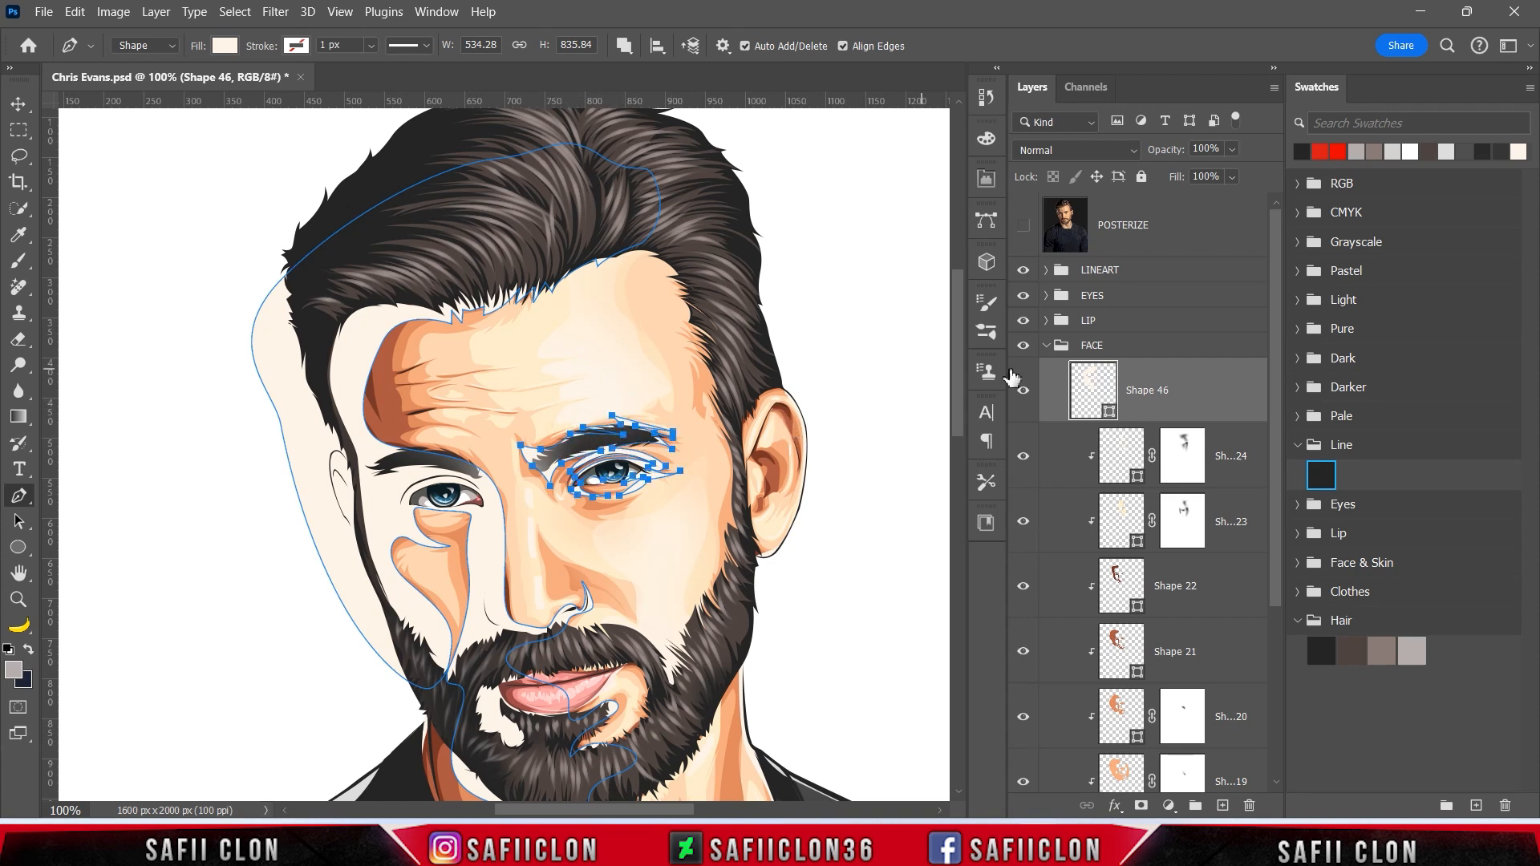
Change the shadow shape's fill to the dark brown Face & Skin swatch, 40261e
left_click(1298, 563)
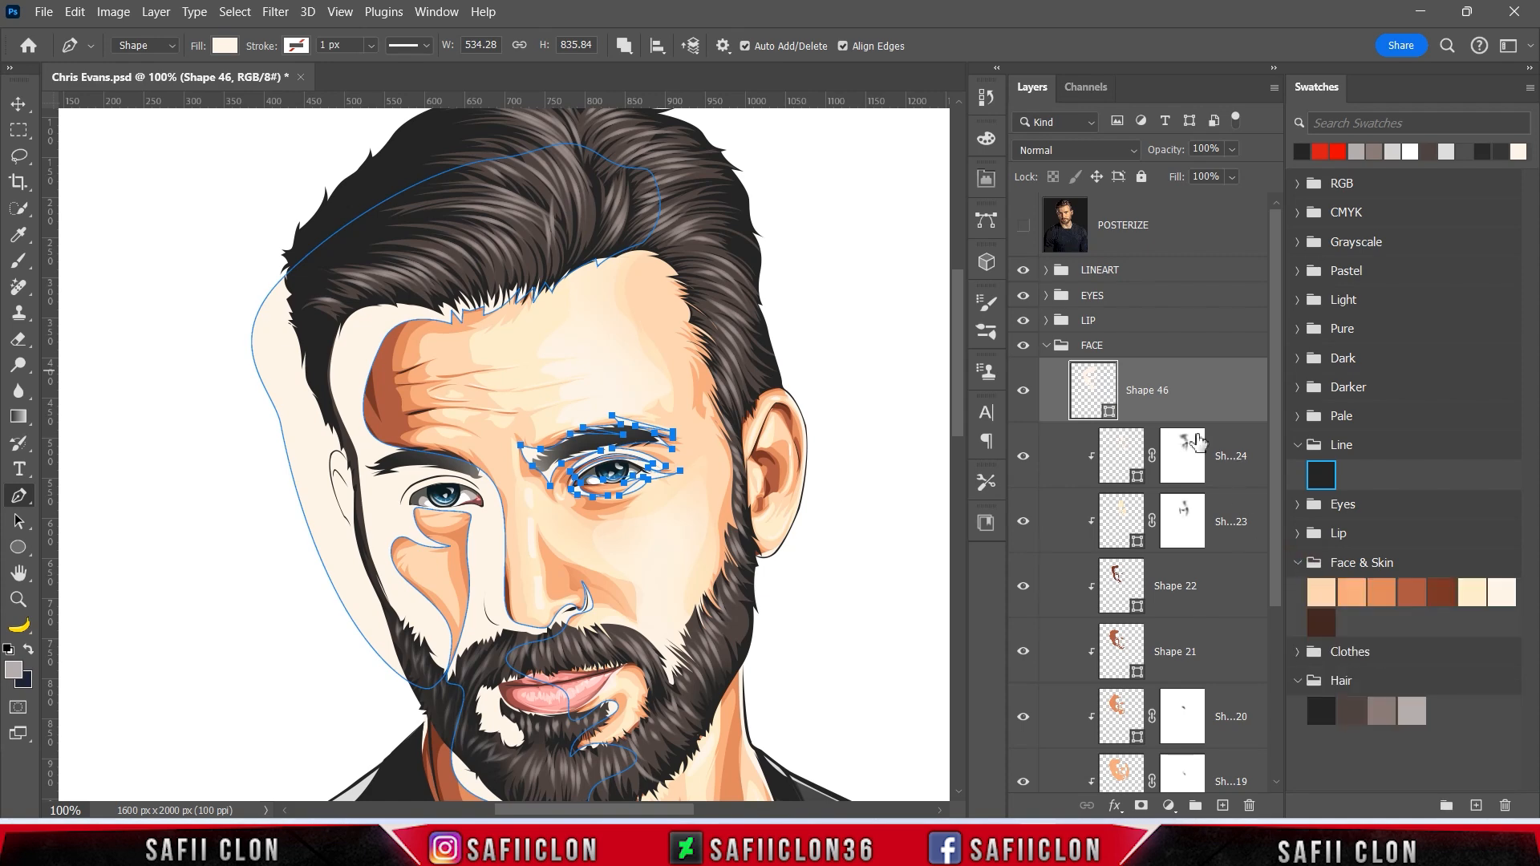
double_click(1109, 412)
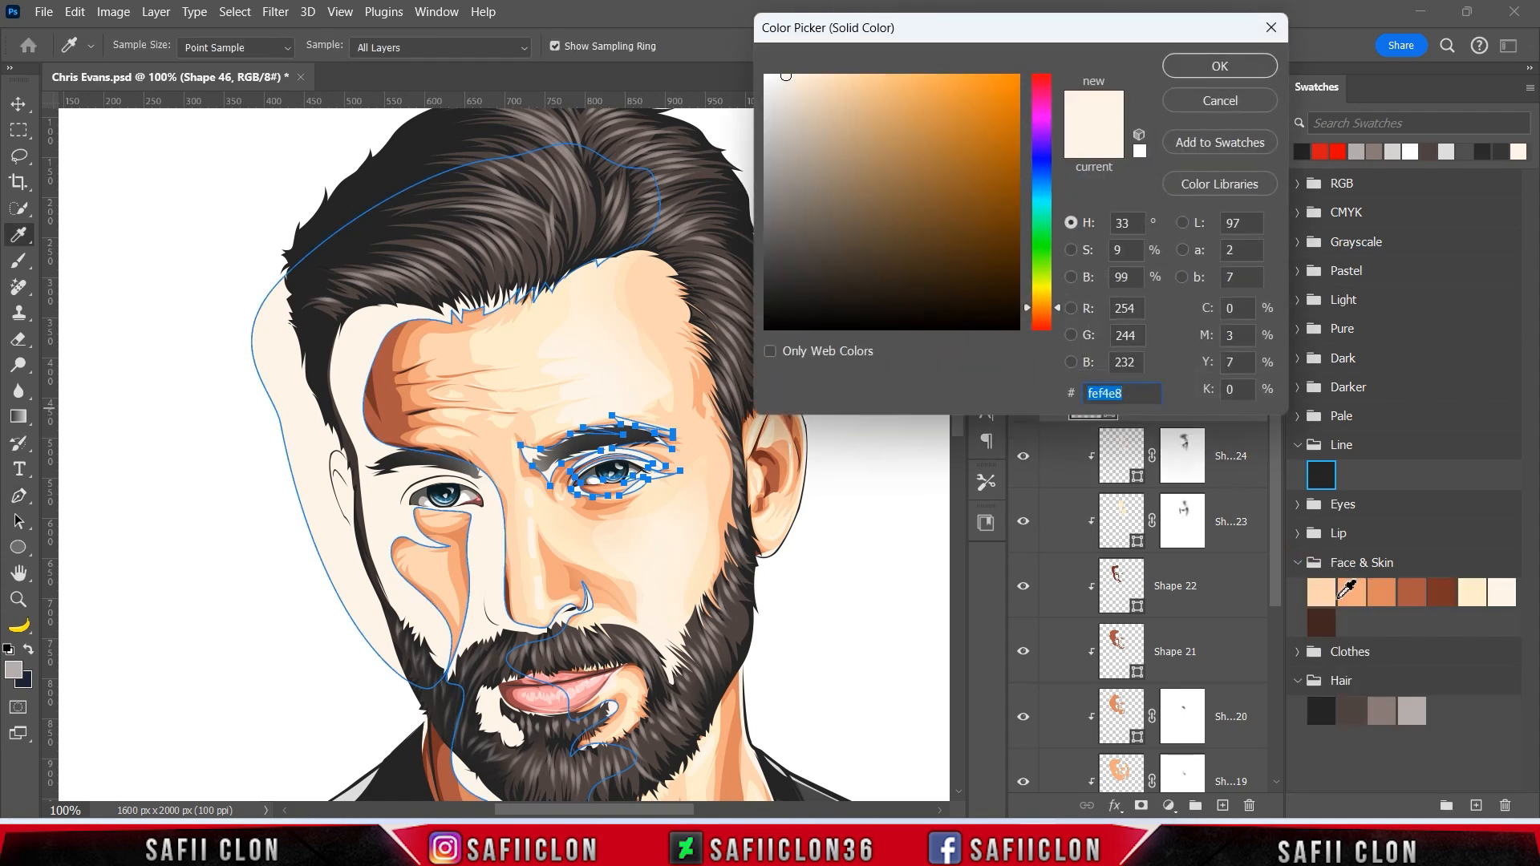
left_click(1325, 617)
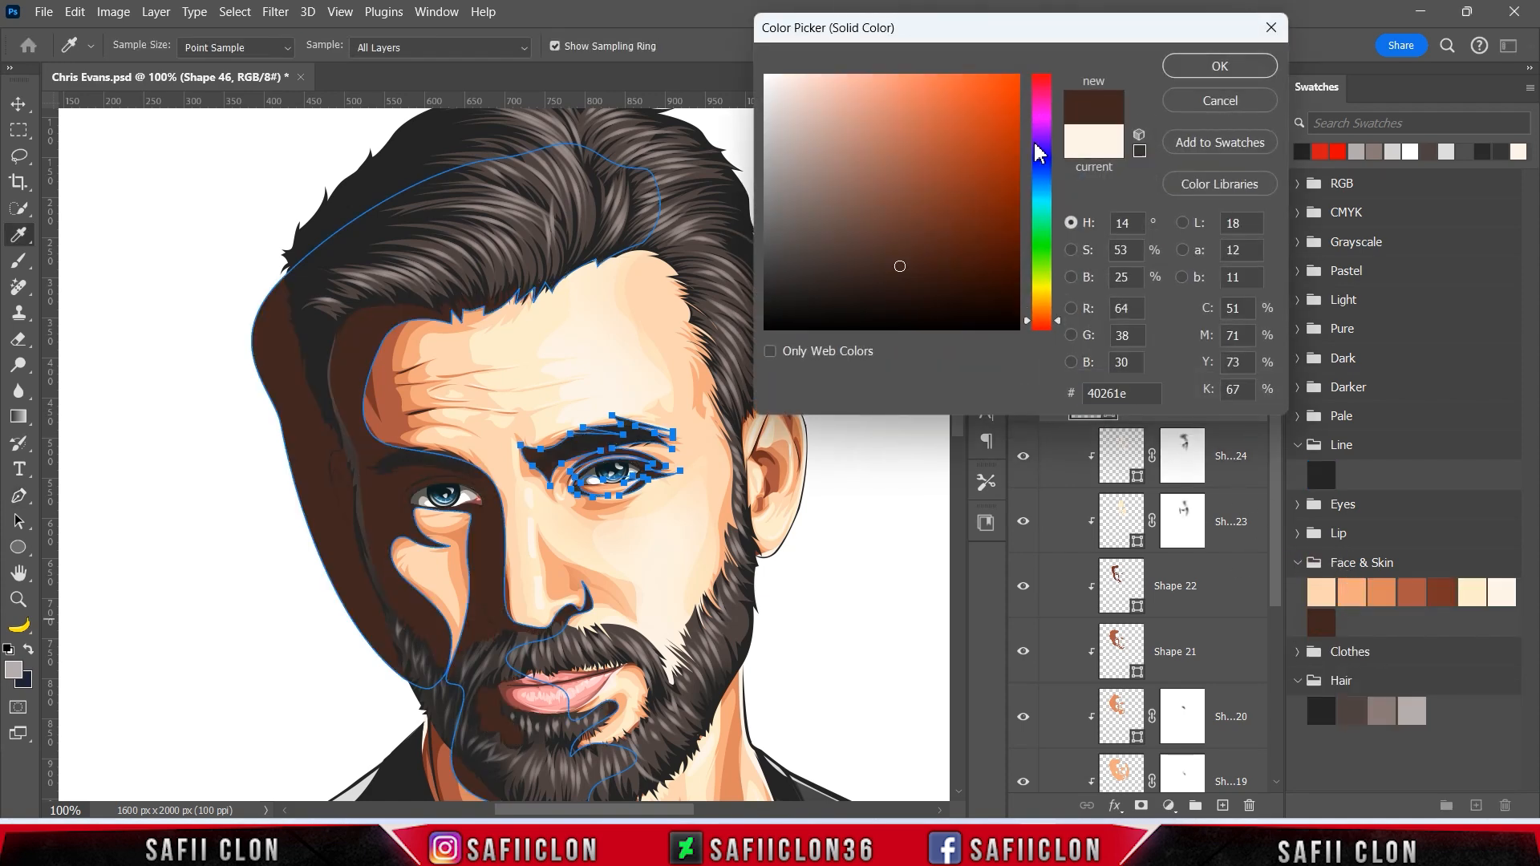
left_click(1187, 69)
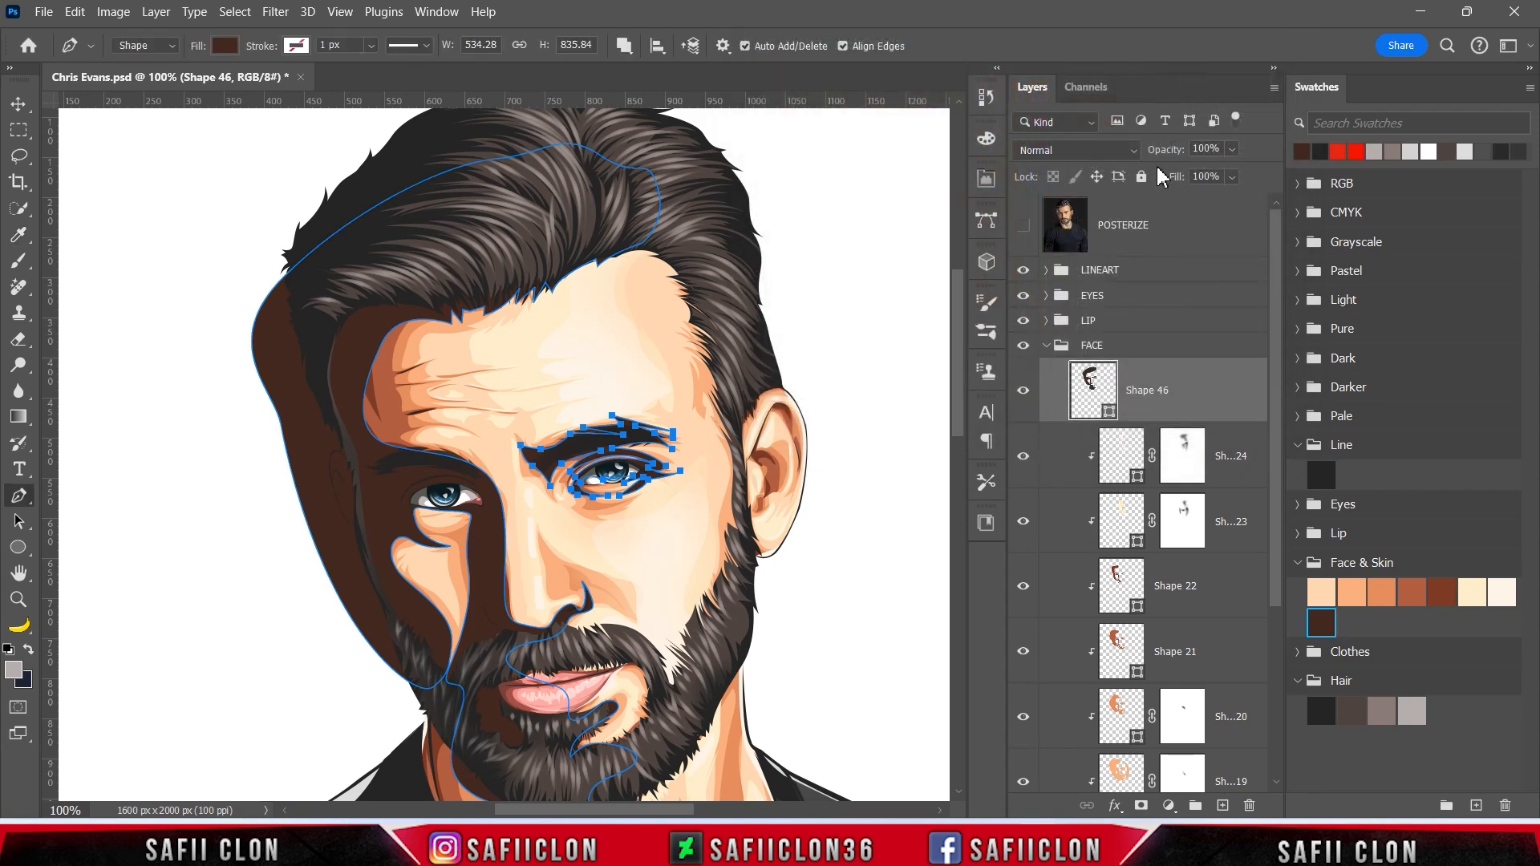
Clip the shadow shape to the face base and move it between the Shape 23 and Shape 22 layers
right_click(1197, 391)
left_click(1250, 431)
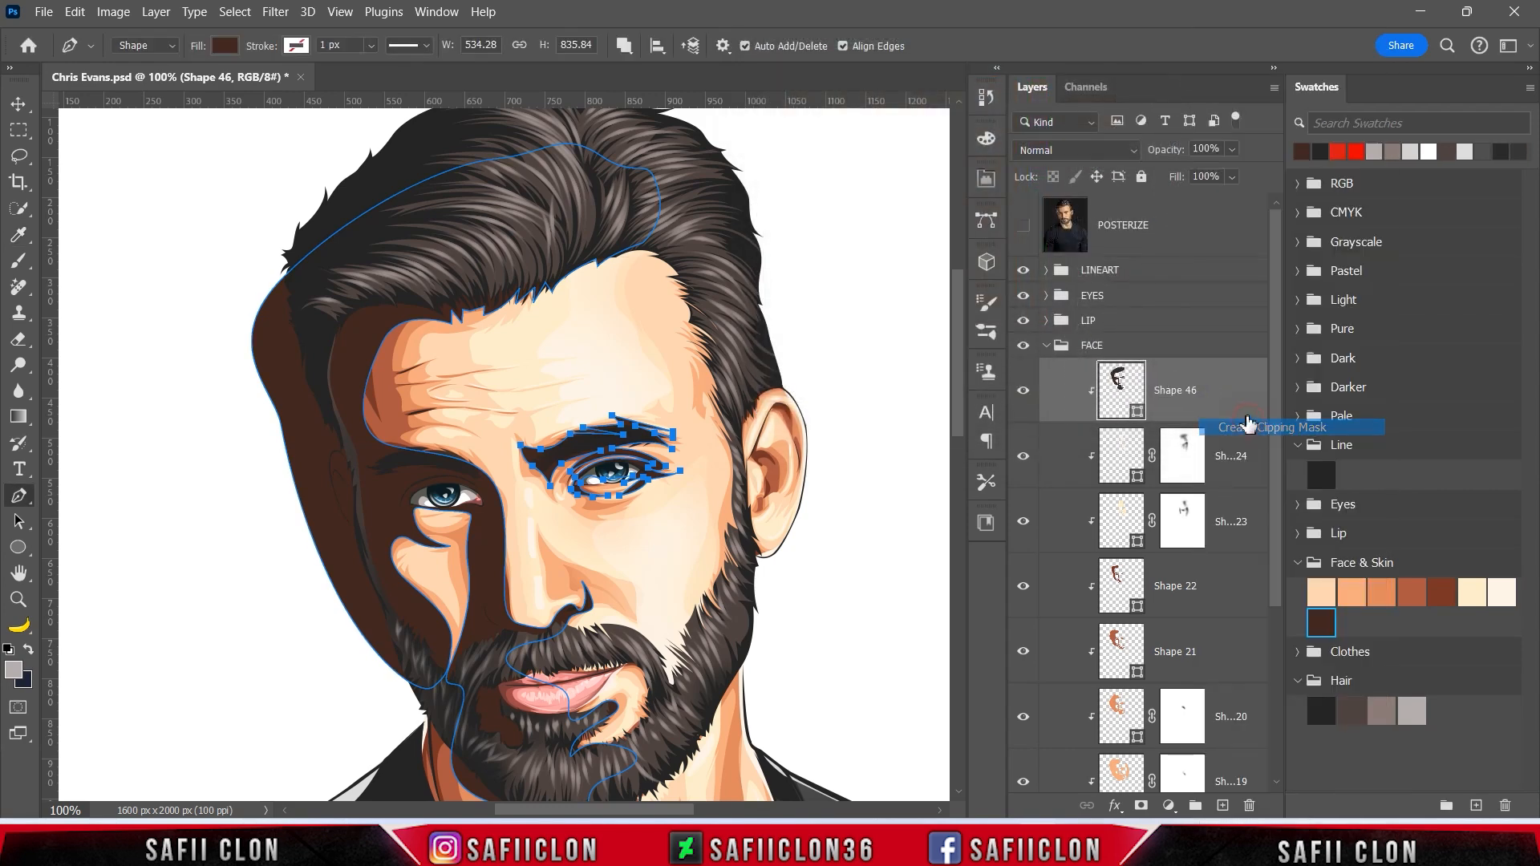
left_click_drag(1203, 391, 1215, 484)
left_click_drag(1227, 474, 1230, 545)
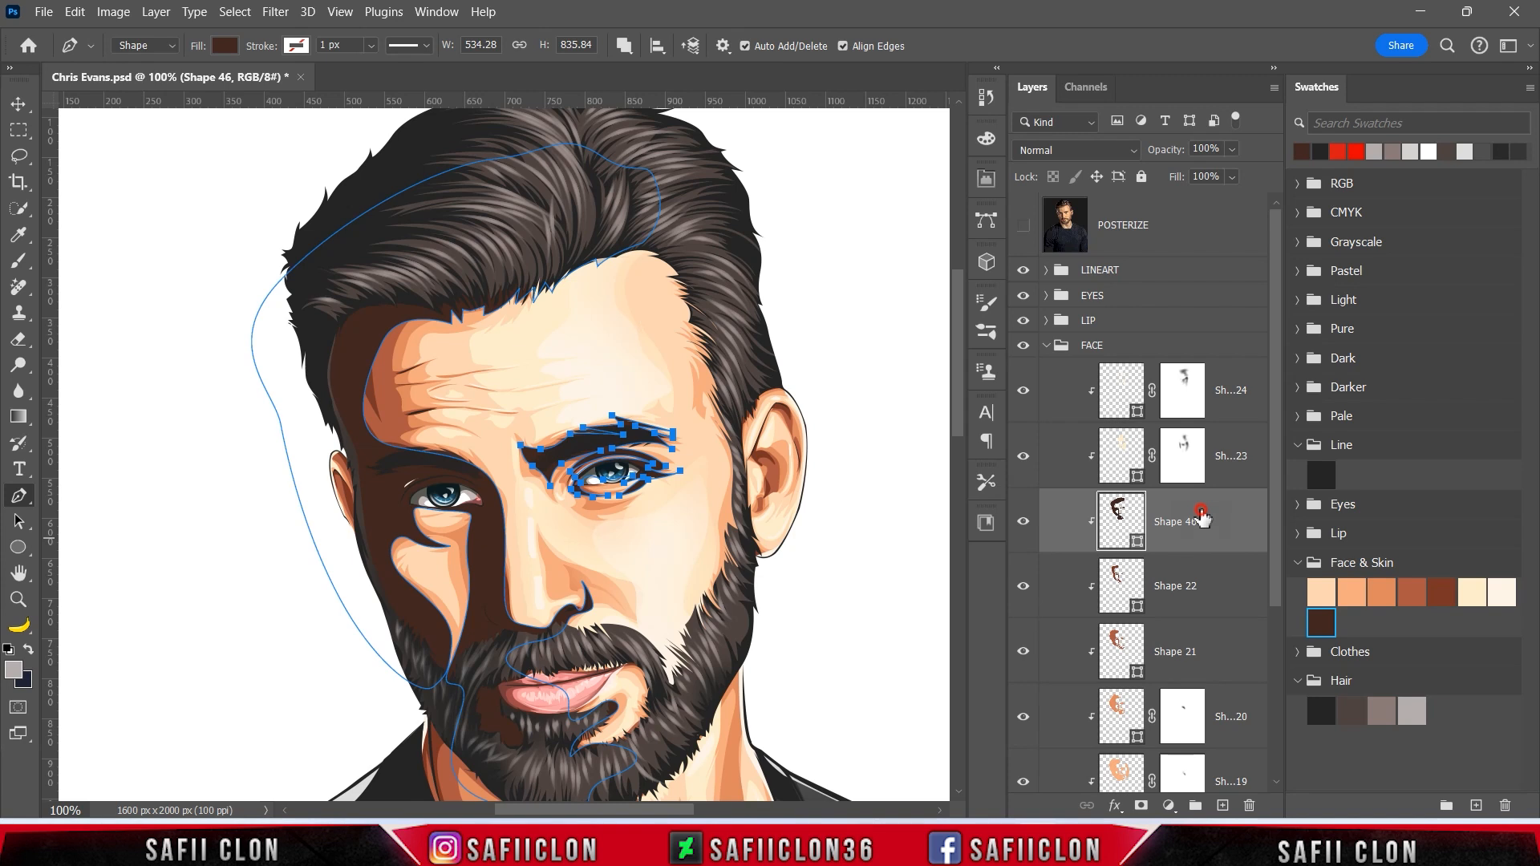
Add a layer mask to the shadow shape and set up a Soft Round brush at 78 px
left_click(1144, 805)
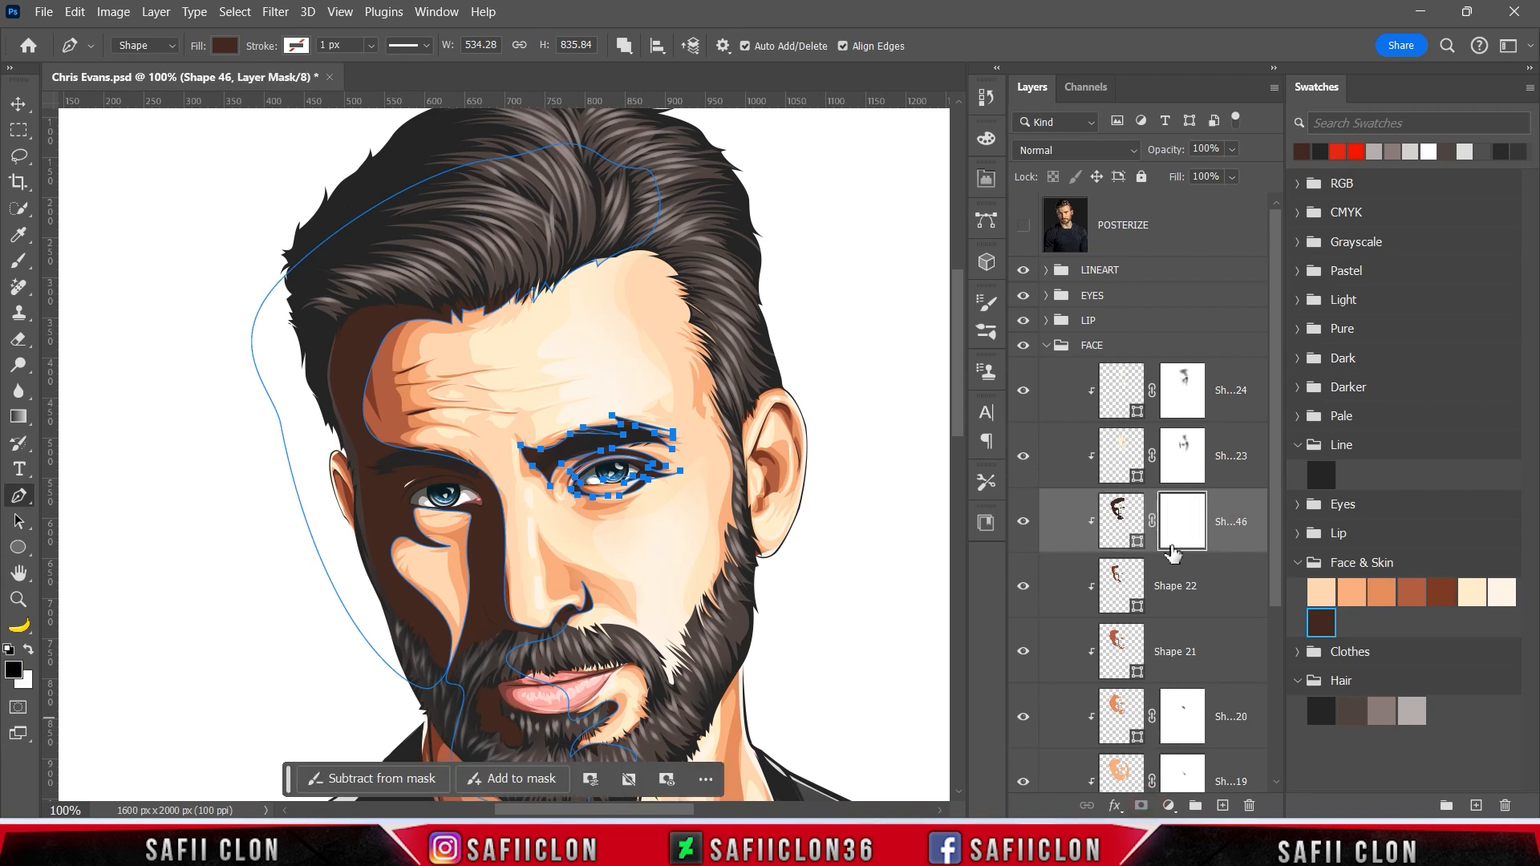
right_click(29, 265)
left_click(96, 261)
left_click(145, 46)
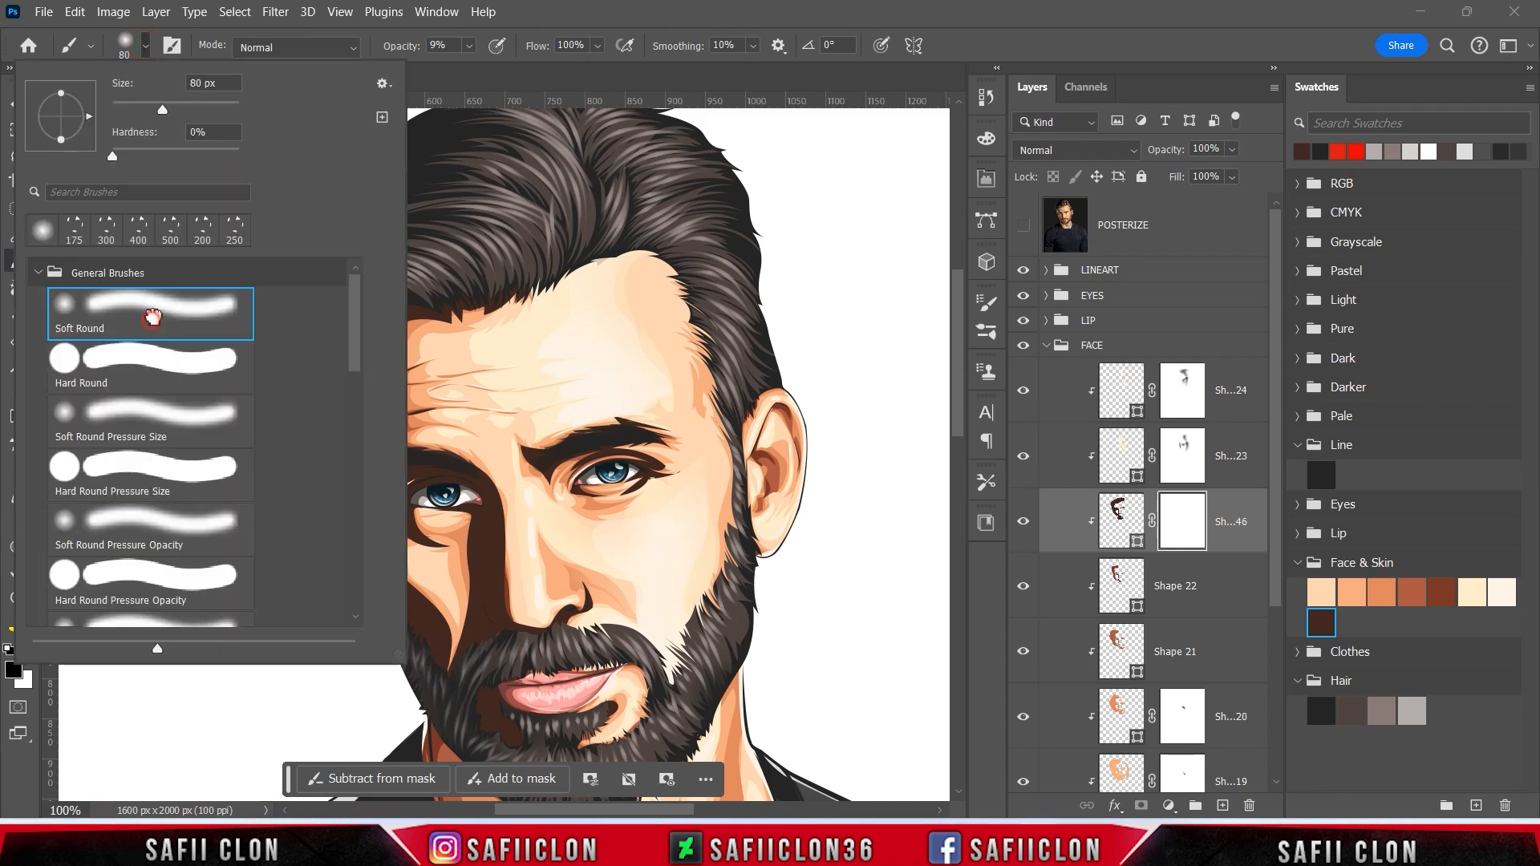
left_click(145, 48)
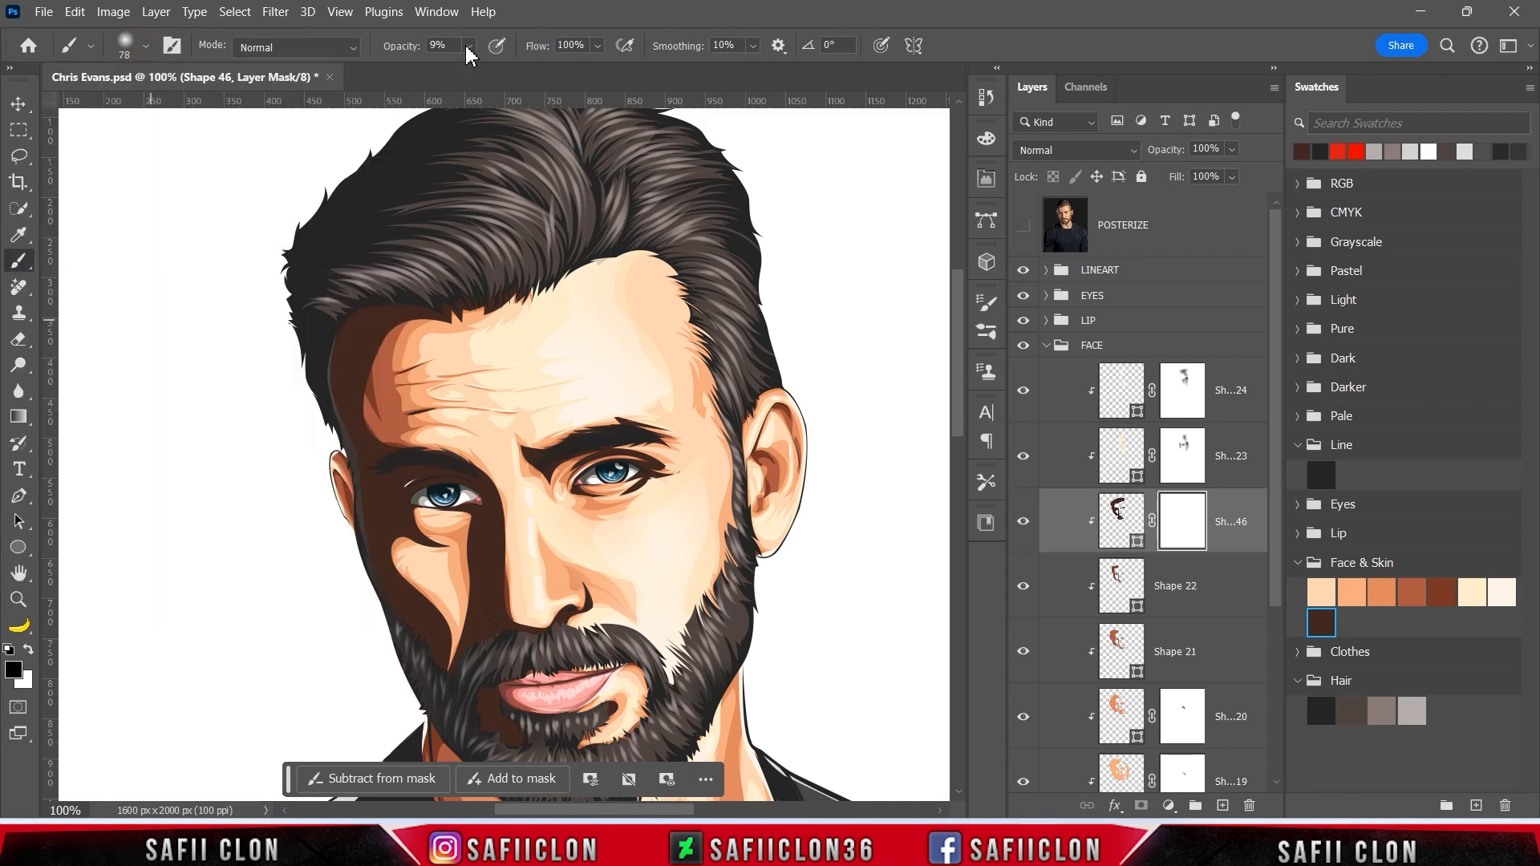
Set the brush opacity to 8% and paint black on the mask over the shaded cheek and side of the nose
left_click(469, 45)
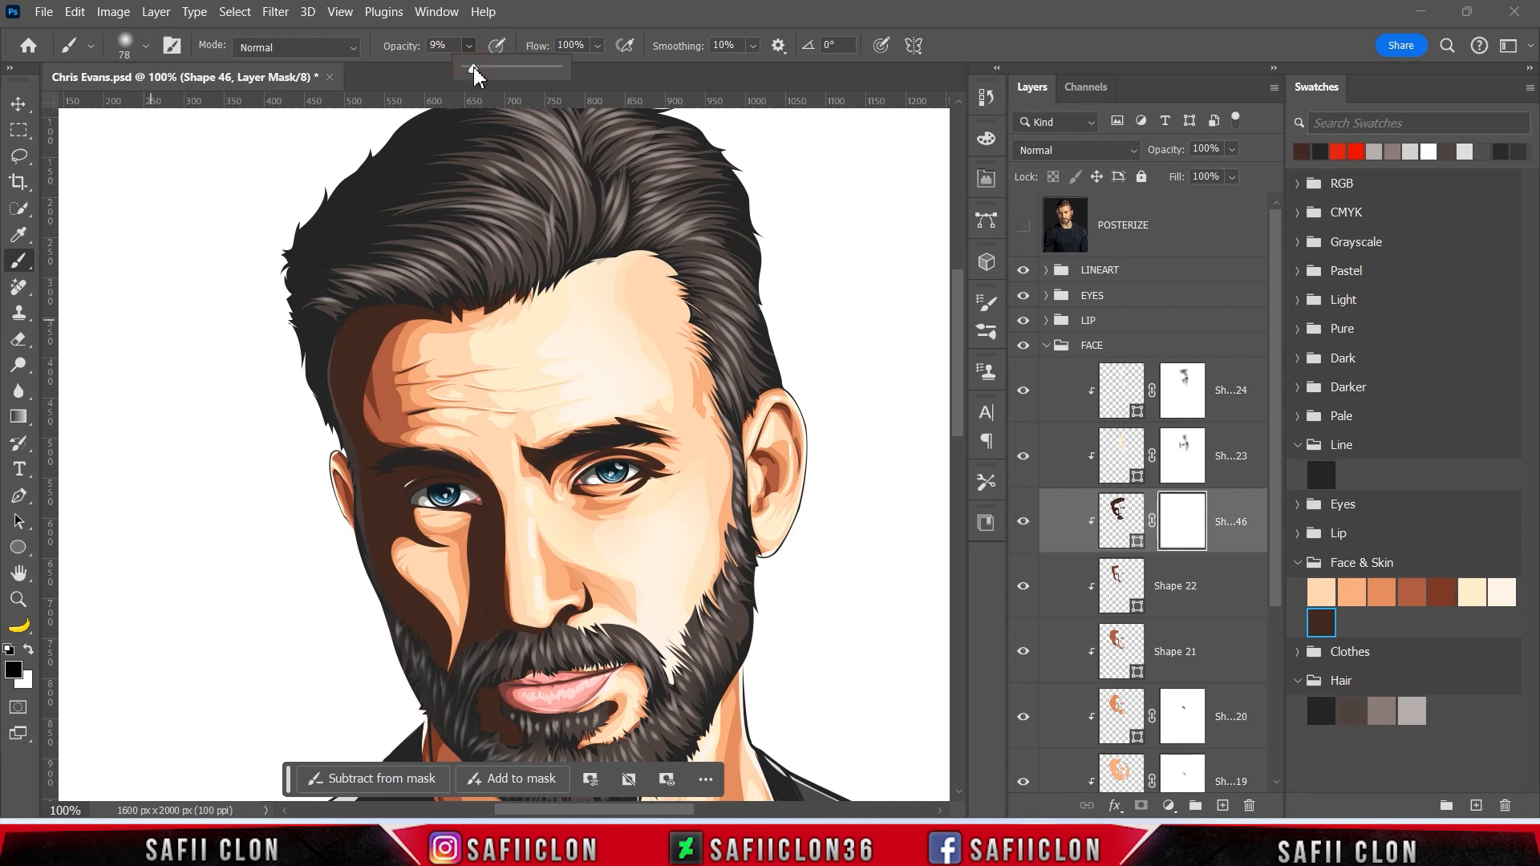
left_click(470, 46)
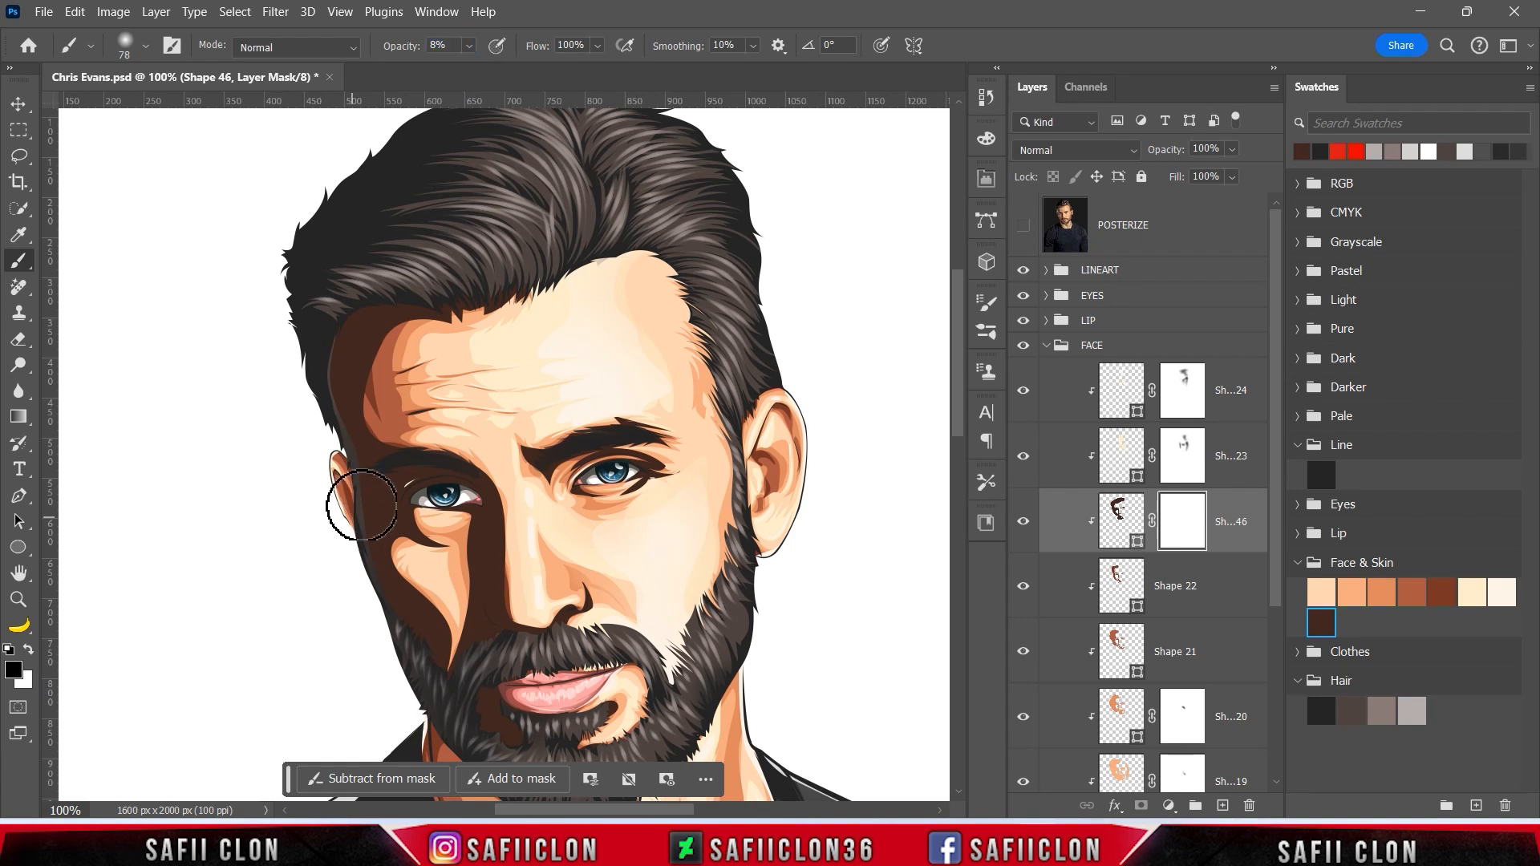
scroll(426, 510, "down", 2)
left_click(470, 47)
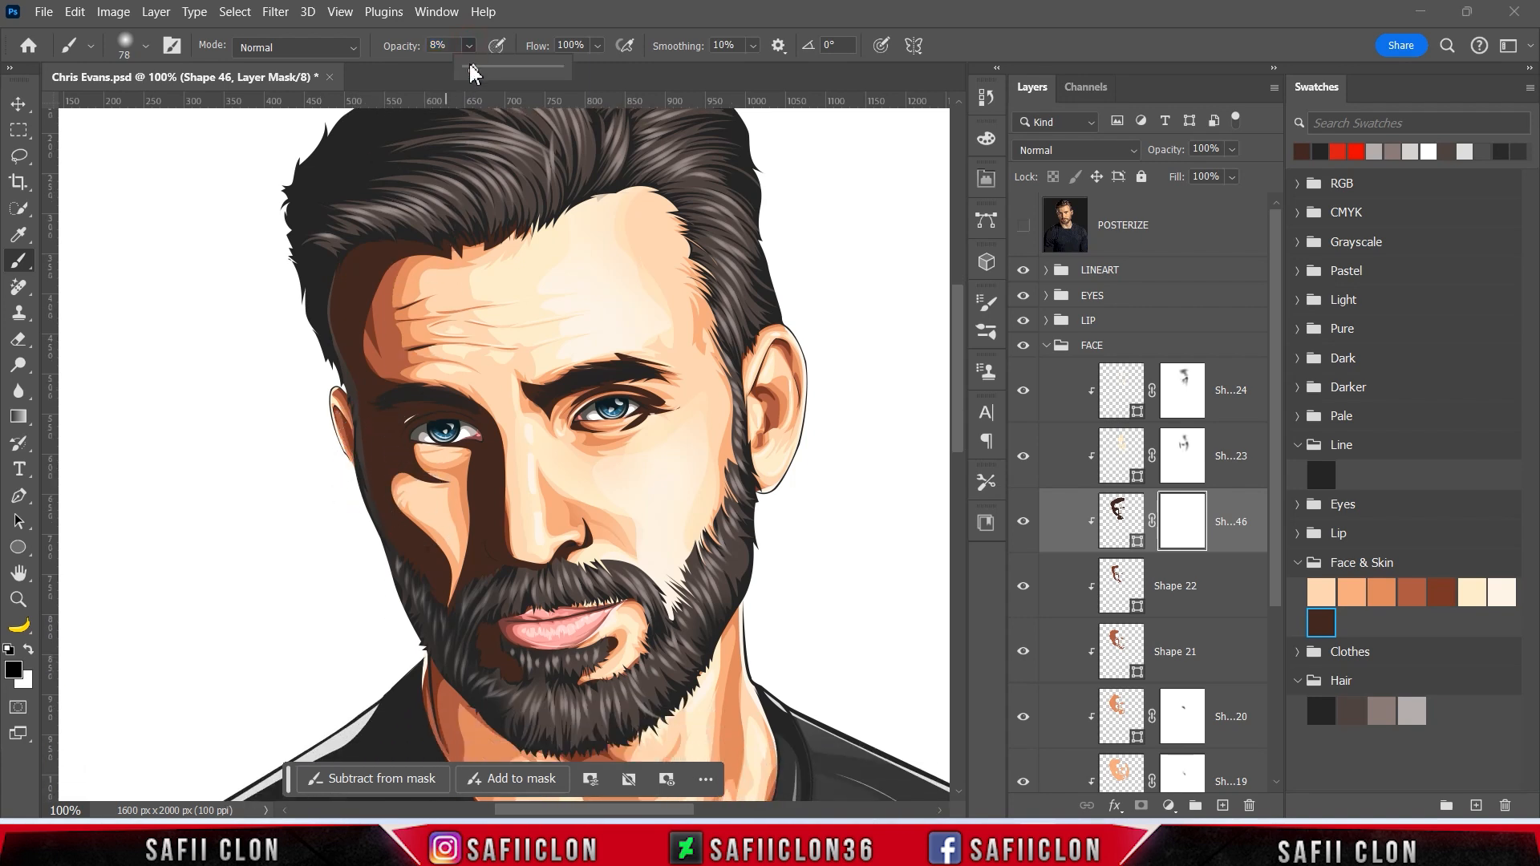
left_click_drag(470, 64, 473, 64)
left_click(471, 46)
mouse_move(457, 478)
left_mouse_down()
mouse_move(463, 549)
mouse_move(463, 518)
left_mouse_up()
left_click_drag(501, 440, 506, 501)
Reduce the brush size and paint on the mask to soften the shadow beside the mouth and below the lips
key("bracketleft")
key("bracketleft")
key("bracketleft")
key("bracketleft")
key("bracketleft")
key("bracketleft")
left_click_drag(488, 635, 522, 676)
Set the brush to 70 px at 8% opacity and soften the shadow on the shaded cheek, temple and under-eye area
key("bracketright")
key("bracketright")
key("bracketright")
key("bracketright")
key("bracketright")
key("bracketright")
key("0")
key("8")
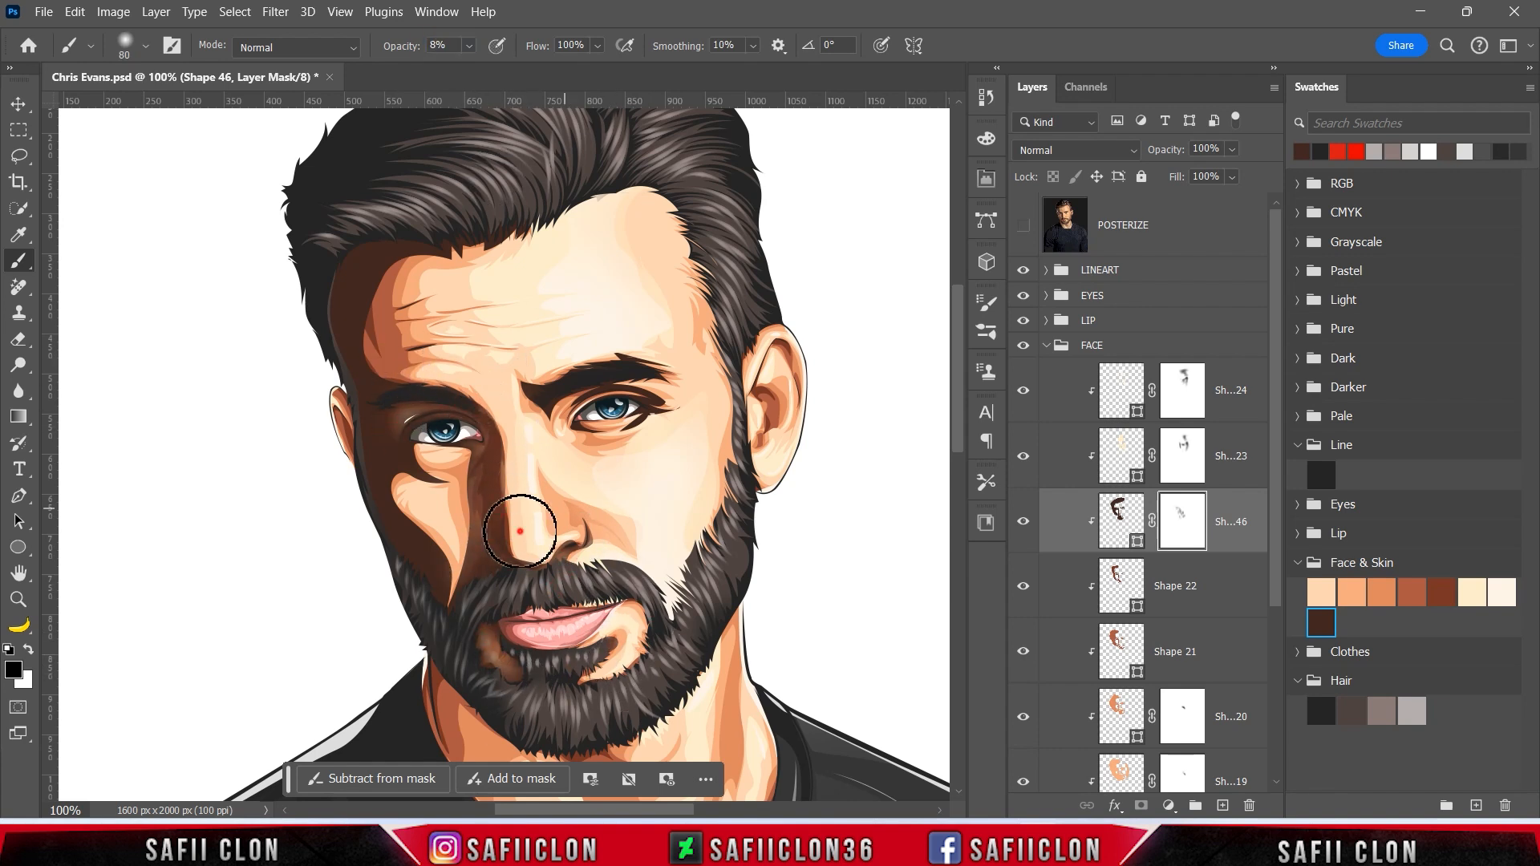
key("bracketleft")
mouse_move(454, 571)
left_mouse_down()
mouse_move(425, 522)
mouse_move(451, 420)
mouse_move(467, 502)
left_mouse_up()
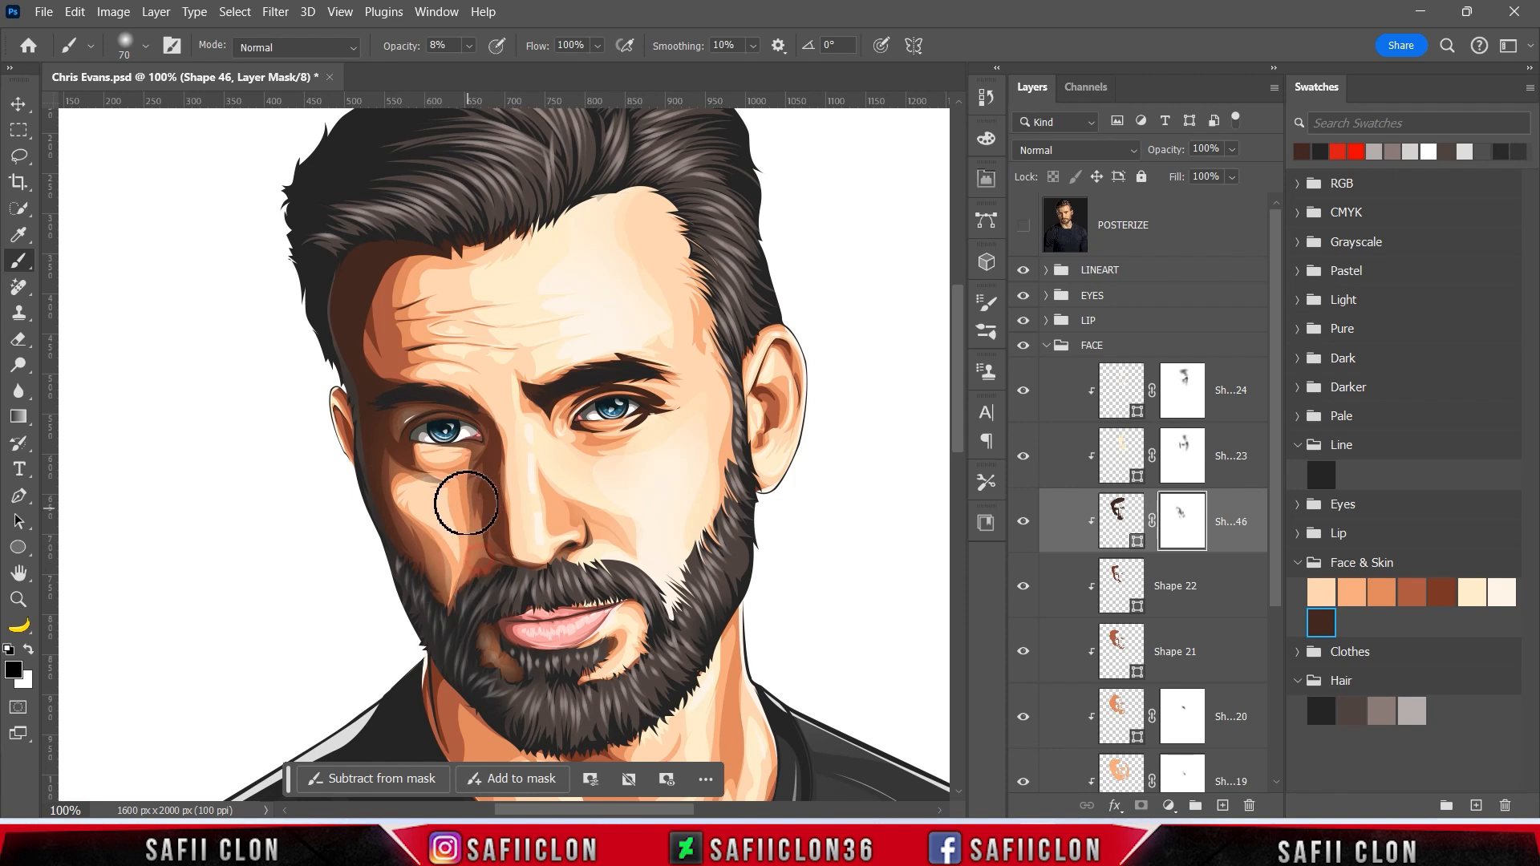
mouse_move(392, 378)
left_mouse_down()
mouse_move(383, 272)
mouse_move(541, 253)
mouse_move(427, 264)
mouse_move(388, 339)
left_mouse_up()
mouse_move(427, 497)
left_mouse_down()
mouse_move(462, 530)
mouse_move(464, 451)
left_mouse_up()
Soften the shadow around the lit-side eye and eyebrow on the mask, using progressively smaller brush sizes
mouse_move(649, 434)
left_mouse_down()
mouse_move(634, 358)
mouse_move(669, 404)
left_mouse_up()
key("bracketleft")
key("bracketleft")
mouse_move(543, 429)
left_mouse_down()
mouse_move(617, 344)
mouse_move(561, 360)
mouse_move(604, 392)
mouse_move(678, 345)
left_mouse_up()
key("bracketleft")
left_click_drag(639, 425, 593, 447)
Restore the brush to 70 px and fade the remaining shadow along the nose, shaded eyebrow and forehead
key("bracketright")
key("bracketright")
key("bracketright")
scroll(616, 445, "down", 3)
left_click_drag(493, 510, 499, 558)
mouse_move(438, 373)
left_mouse_down()
mouse_move(461, 395)
mouse_move(405, 389)
left_mouse_up()
scroll(450, 385, "up", 4)
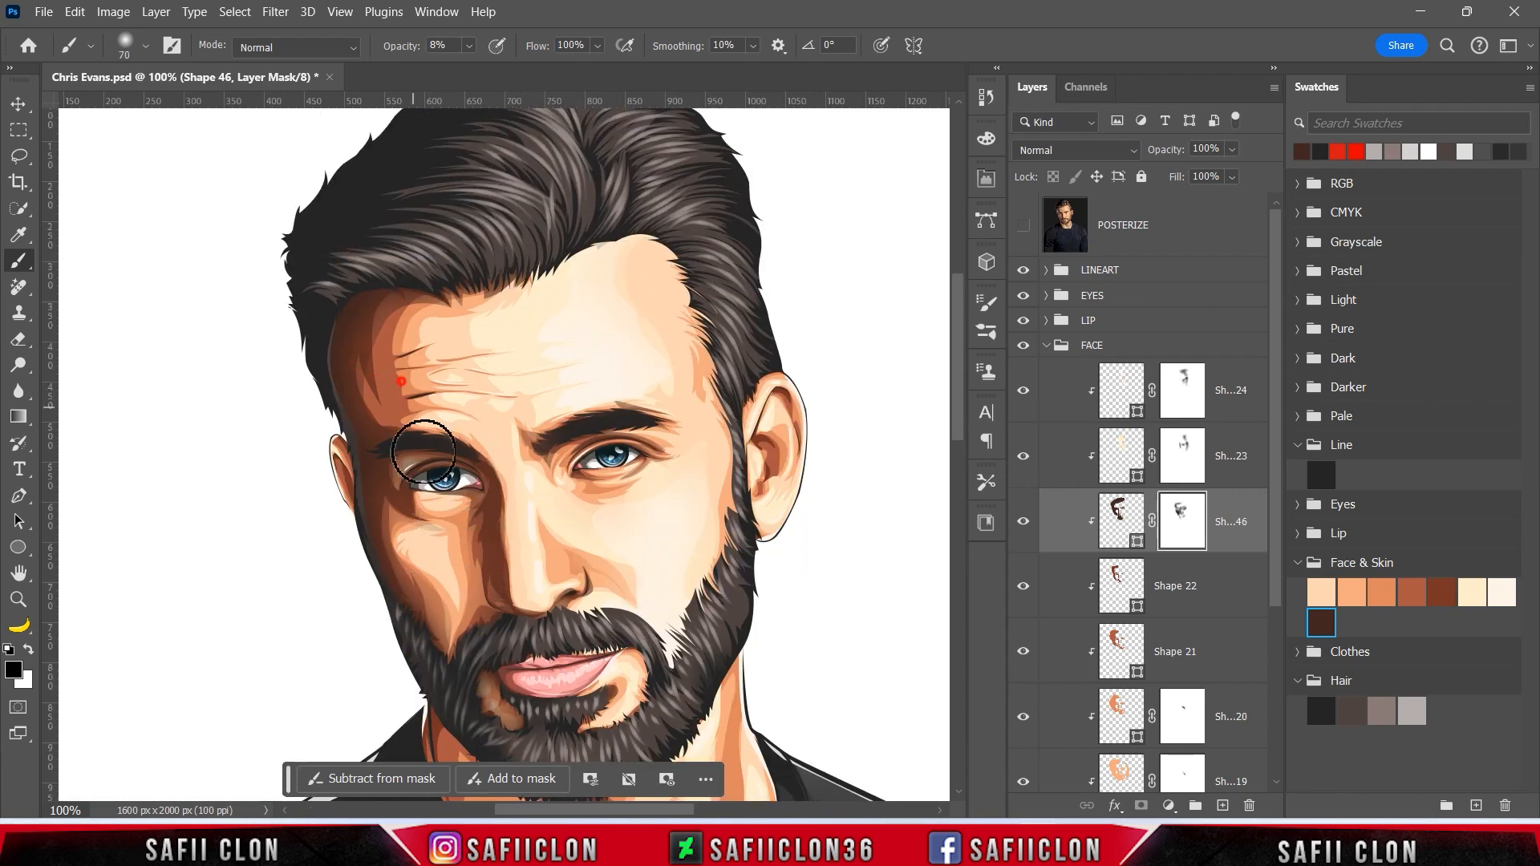
Compare the whole portrait with the new face shadow layer hidden and shown
key("ctrl+minus")
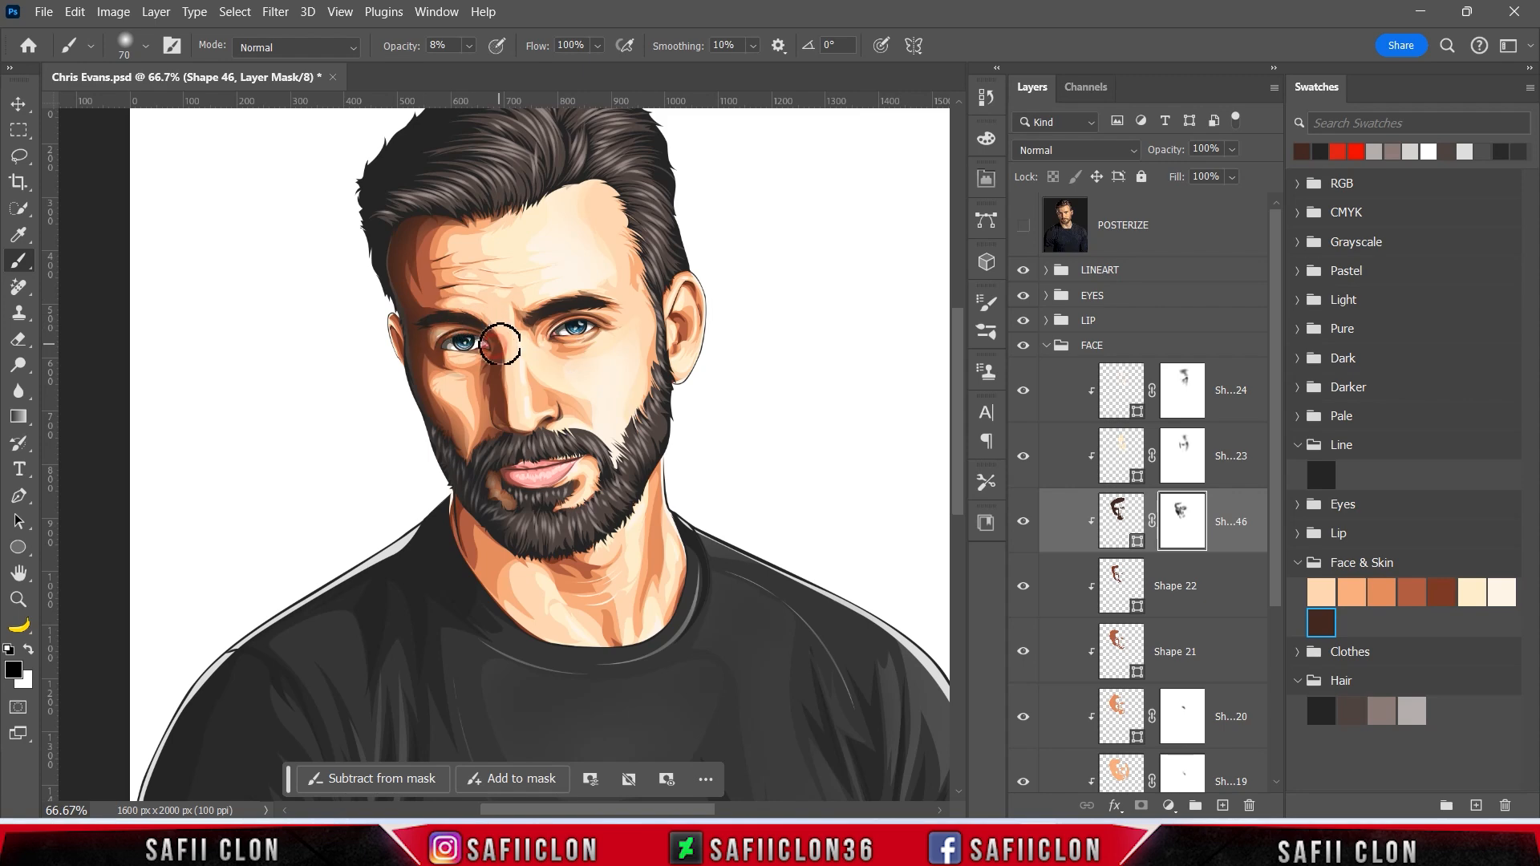
key("ctrl+minus")
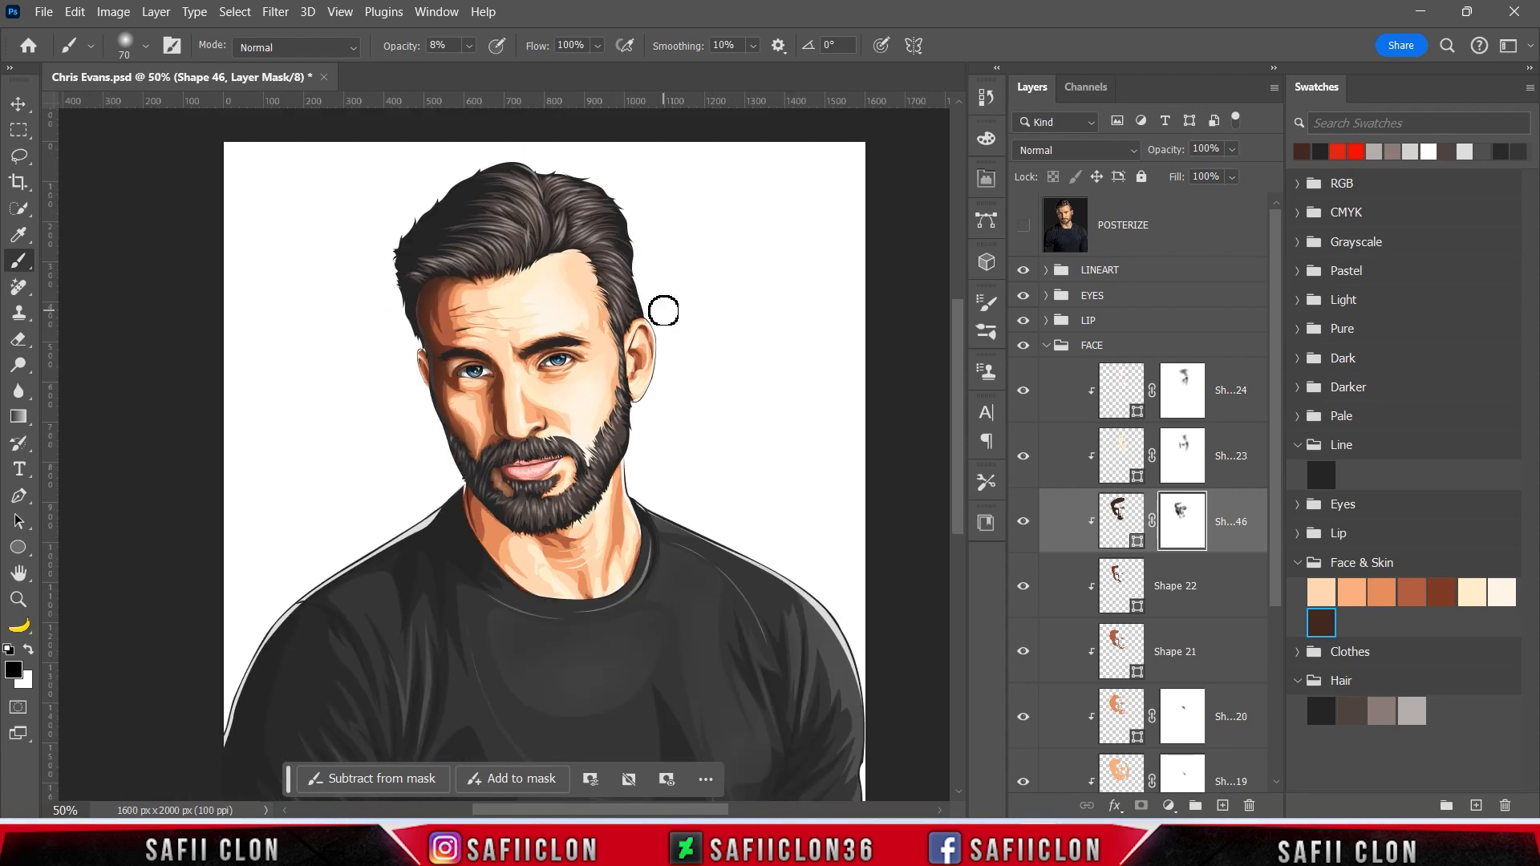
left_click(1024, 526)
left_click(1024, 525)
left_click(1024, 525)
left_click(1025, 525)
Collapse the FACE group, expand the NECK group and select its uppermost layer, Shape 38
left_click(1149, 347)
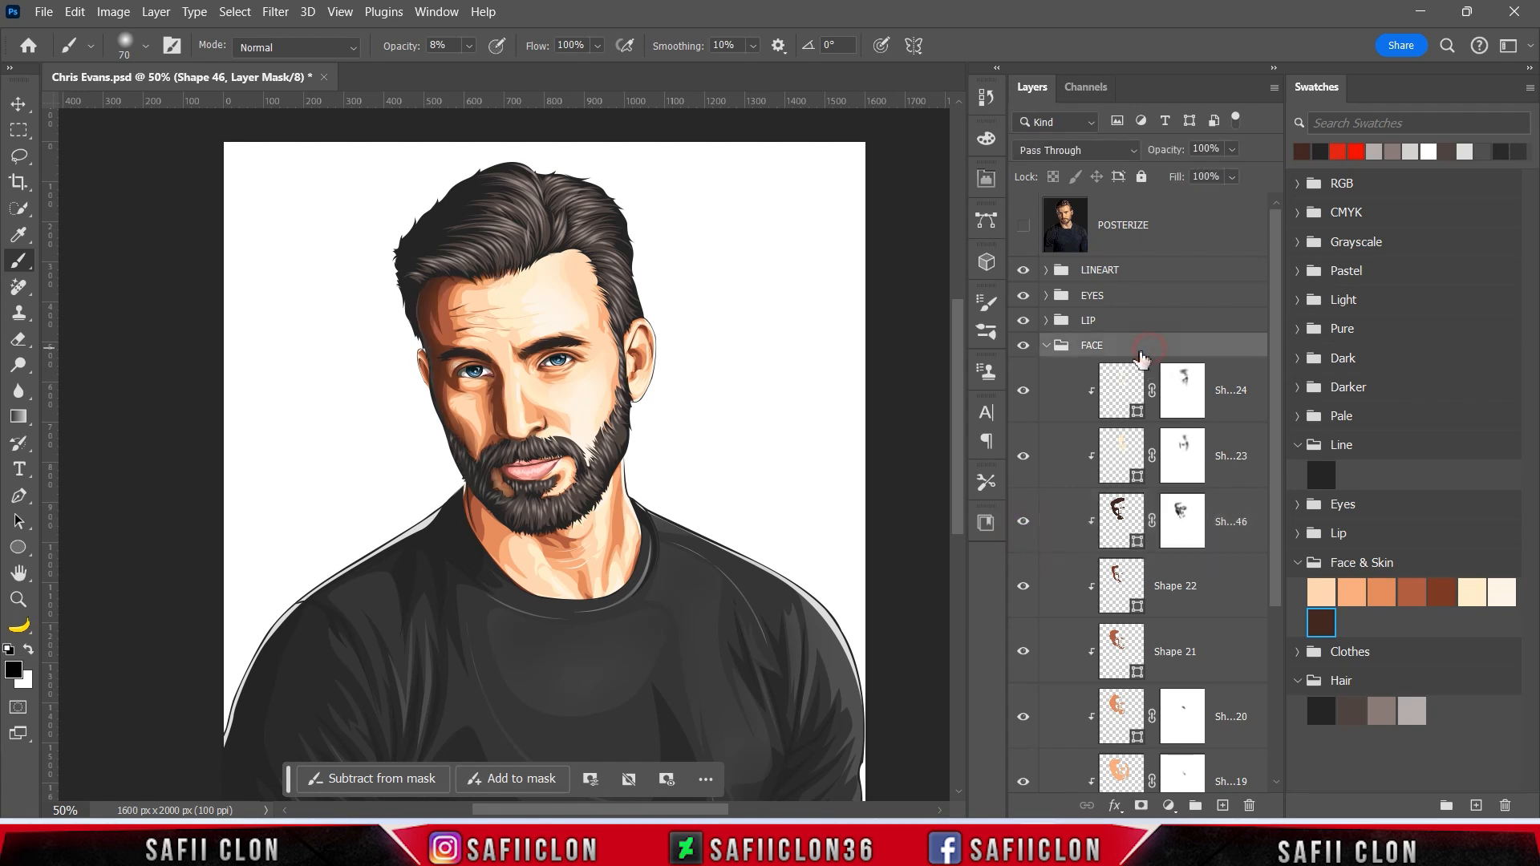
left_click(1045, 347)
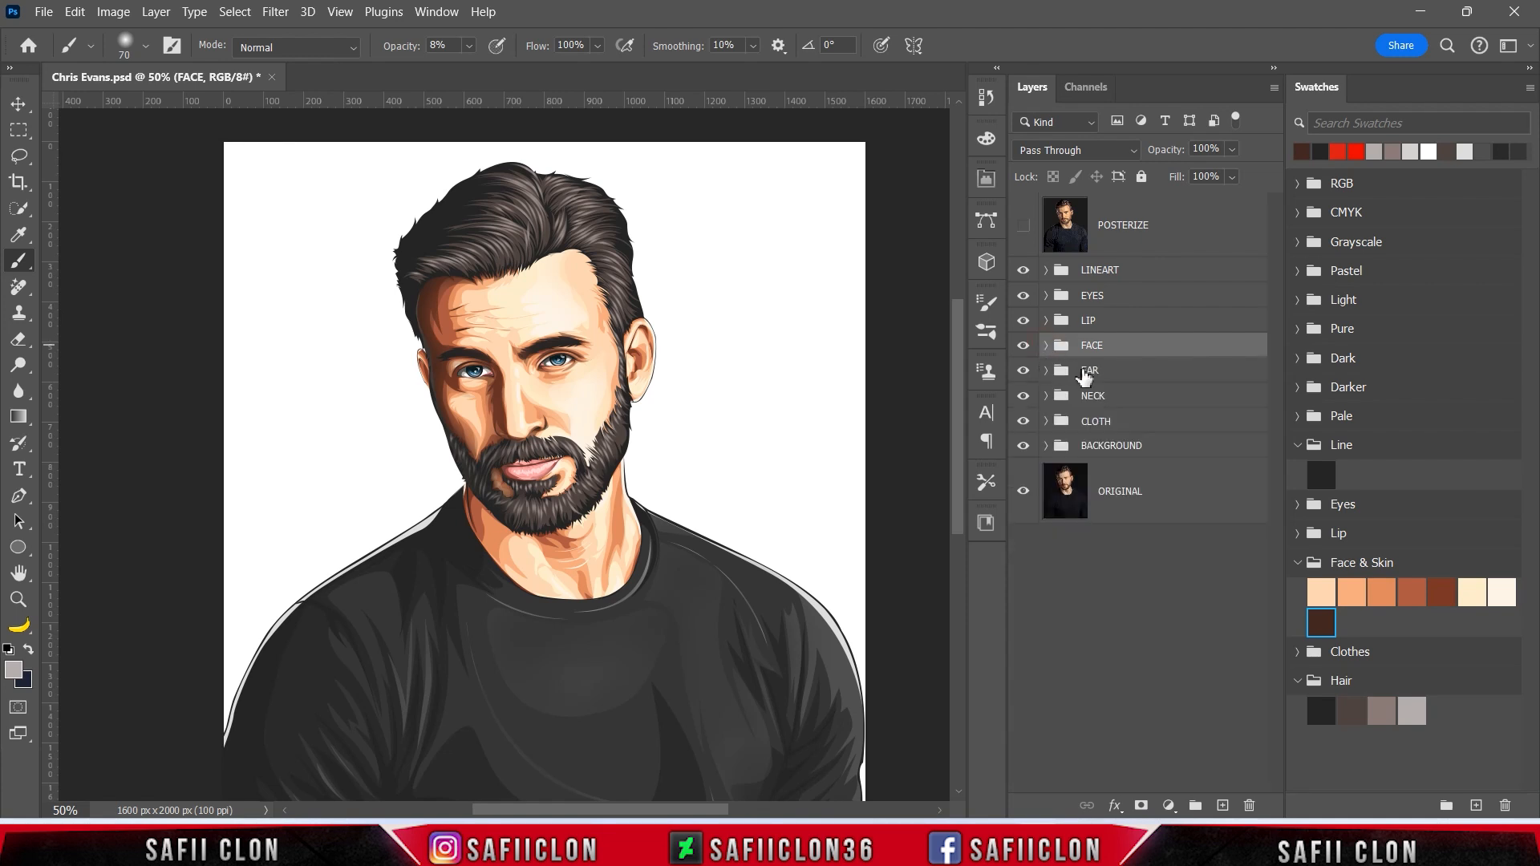
left_click(1117, 398)
left_click(1045, 397)
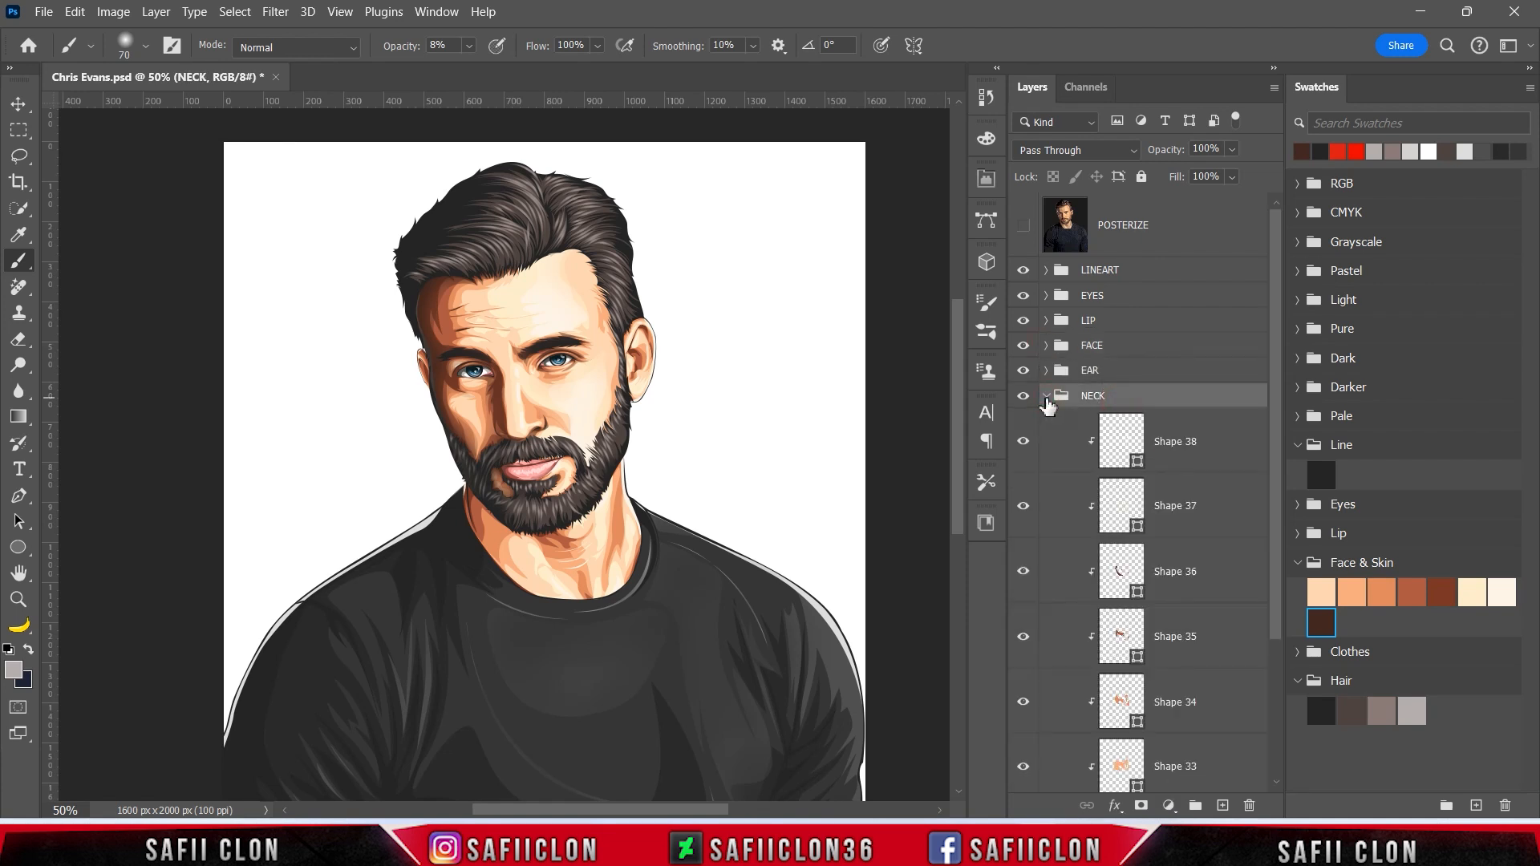
left_click(1216, 447)
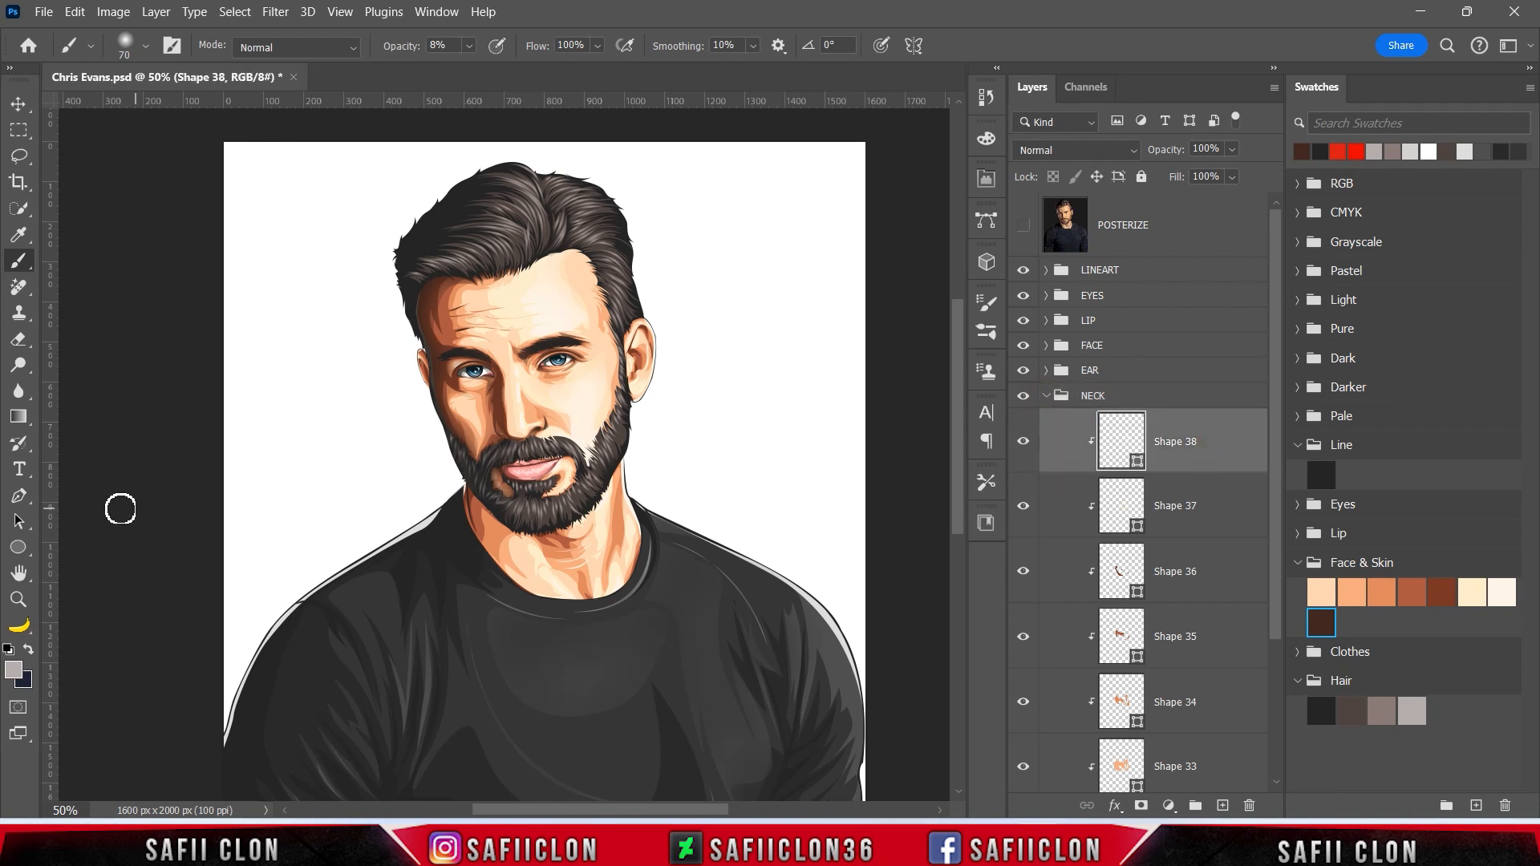
Start a Pen shape on a new layer above Shape 38, tracing the shadow contour along the shaded side of the neck
right_click(19, 495)
left_click(80, 495)
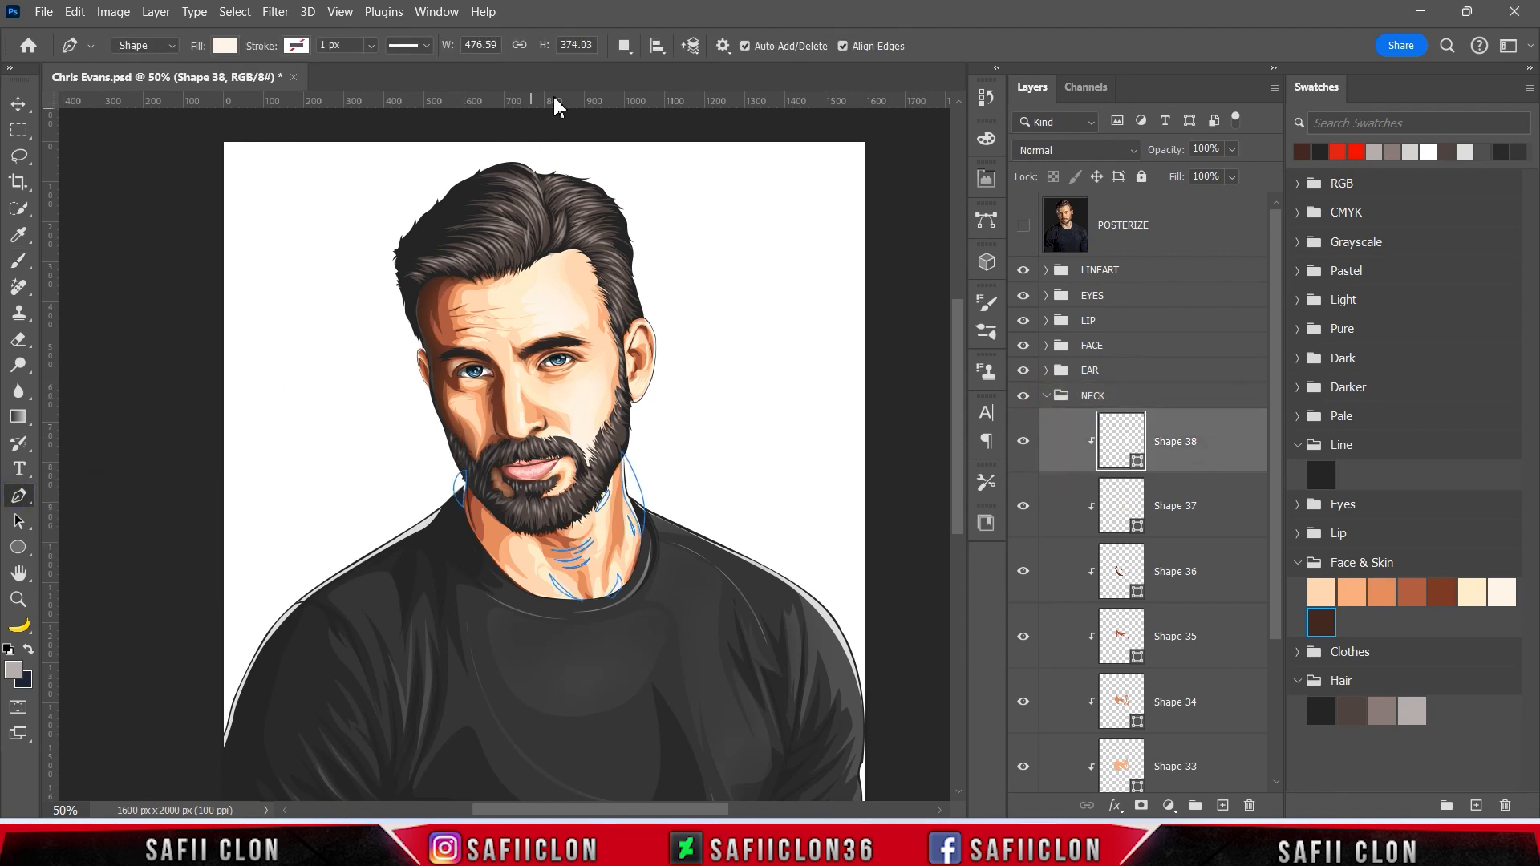
left_click(626, 50)
left_click(635, 70)
key("ctrl+plus")
key("ctrl+plus")
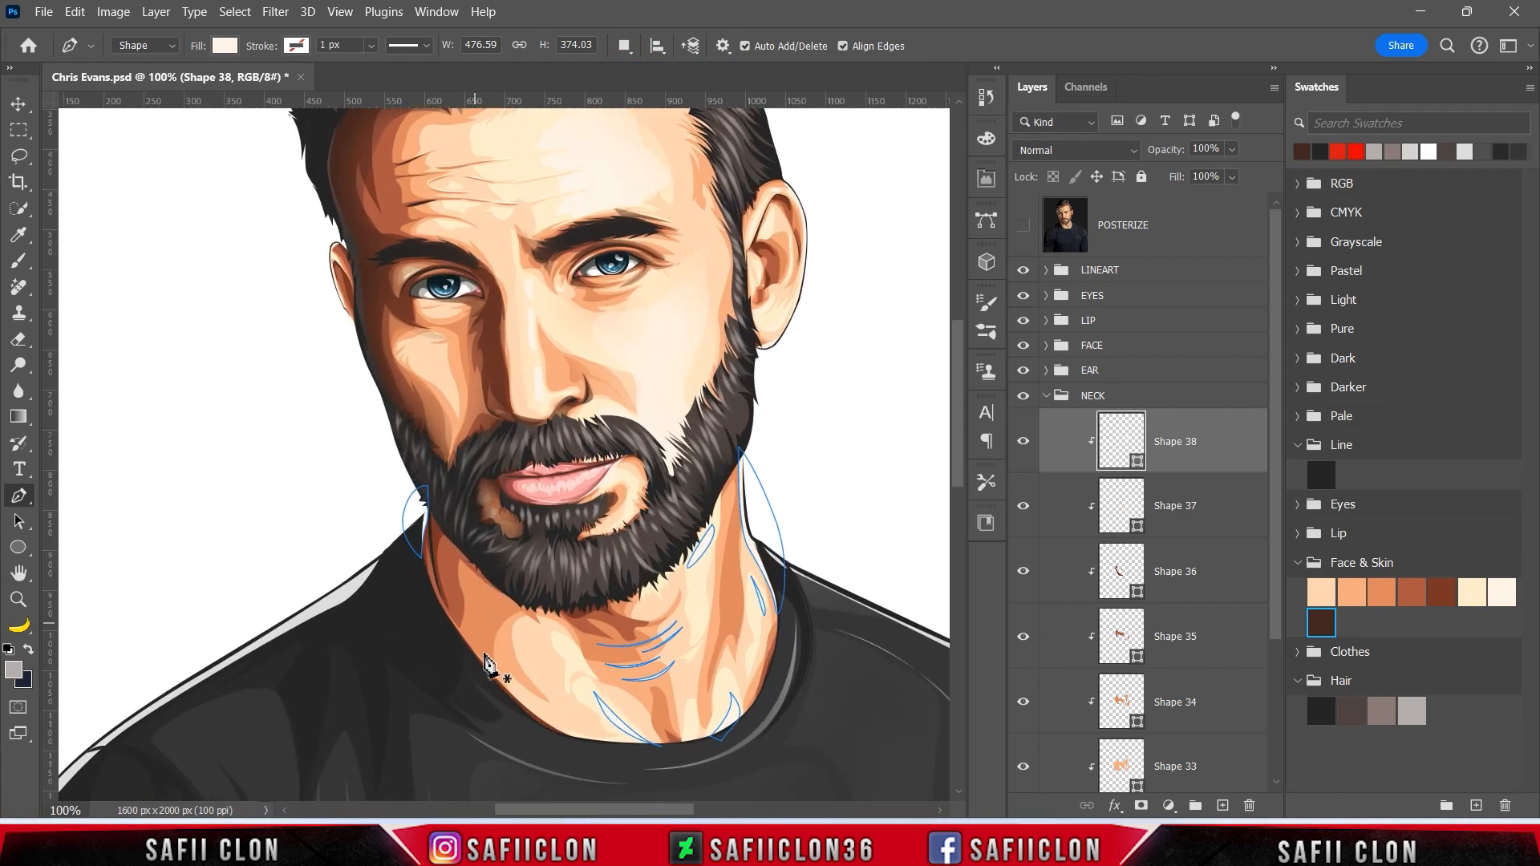
left_click(486, 669)
left_click(455, 628)
left_click(440, 592)
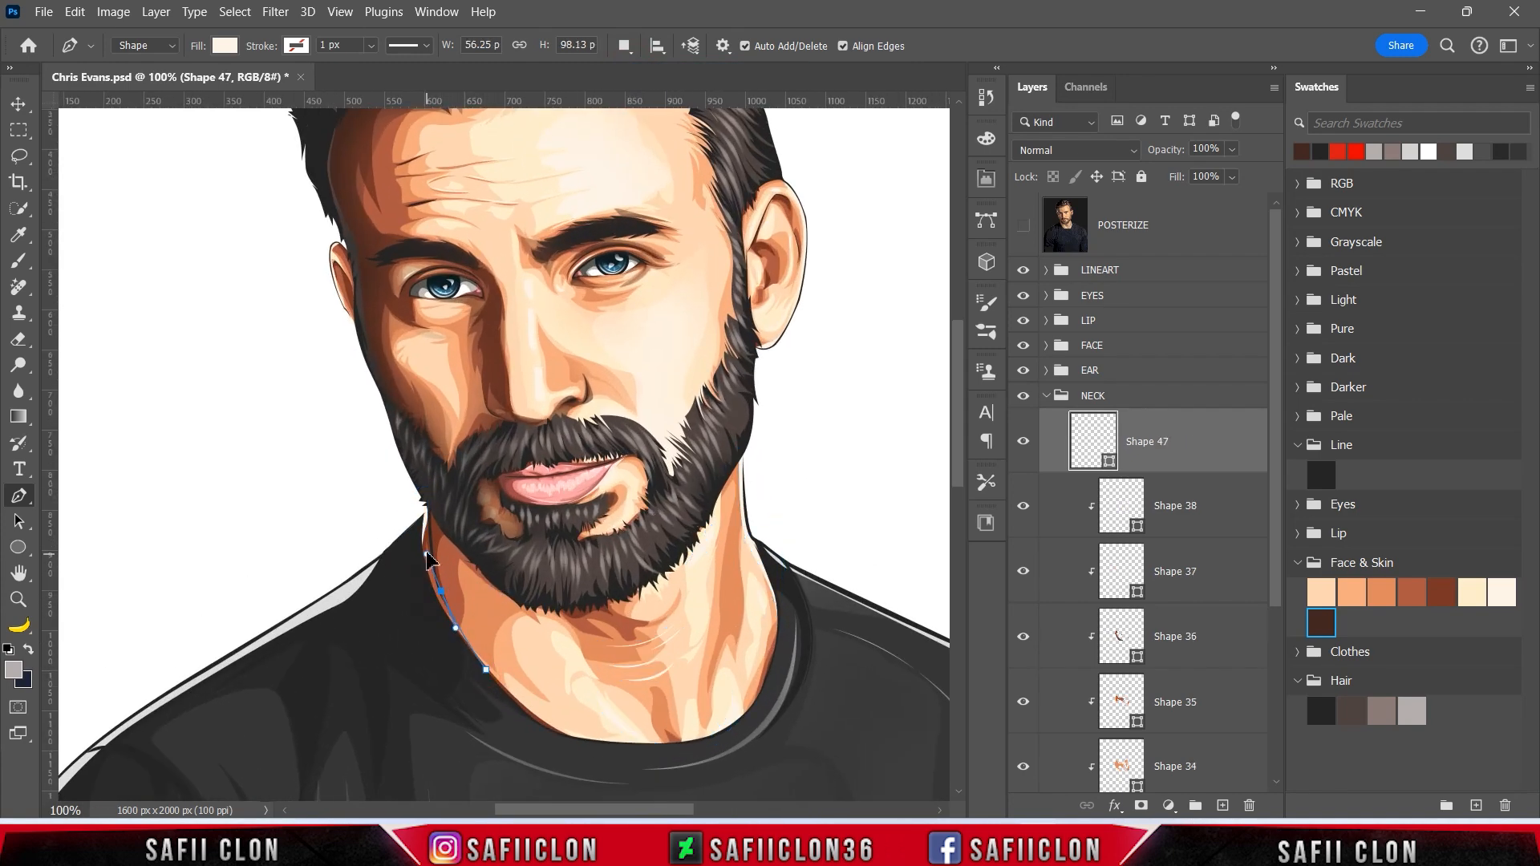
left_click(440, 591, "alt")
left_click_drag(459, 613, 482, 631)
left_click(460, 613, "alt")
left_click_drag(451, 565, 458, 537)
left_click(451, 565, "alt")
left_click(454, 553)
Continue the neck shadow outline beneath the beard and onto the throat, and close it through the beard and outside the neck edge
left_click_drag(546, 618, 700, 618)
left_click(546, 617, "alt")
left_click(630, 698)
left_click(590, 636, "alt")
left_click(665, 629, "alt")
left_click_drag(596, 592, 585, 569)
left_click_drag(524, 569, 501, 554)
left_click_drag(455, 503, 387, 488)
left_click_drag(410, 564, 418, 586)
left_click_drag(434, 628, 443, 644)
left_click_drag(475, 677, 485, 681)
left_click(486, 669)
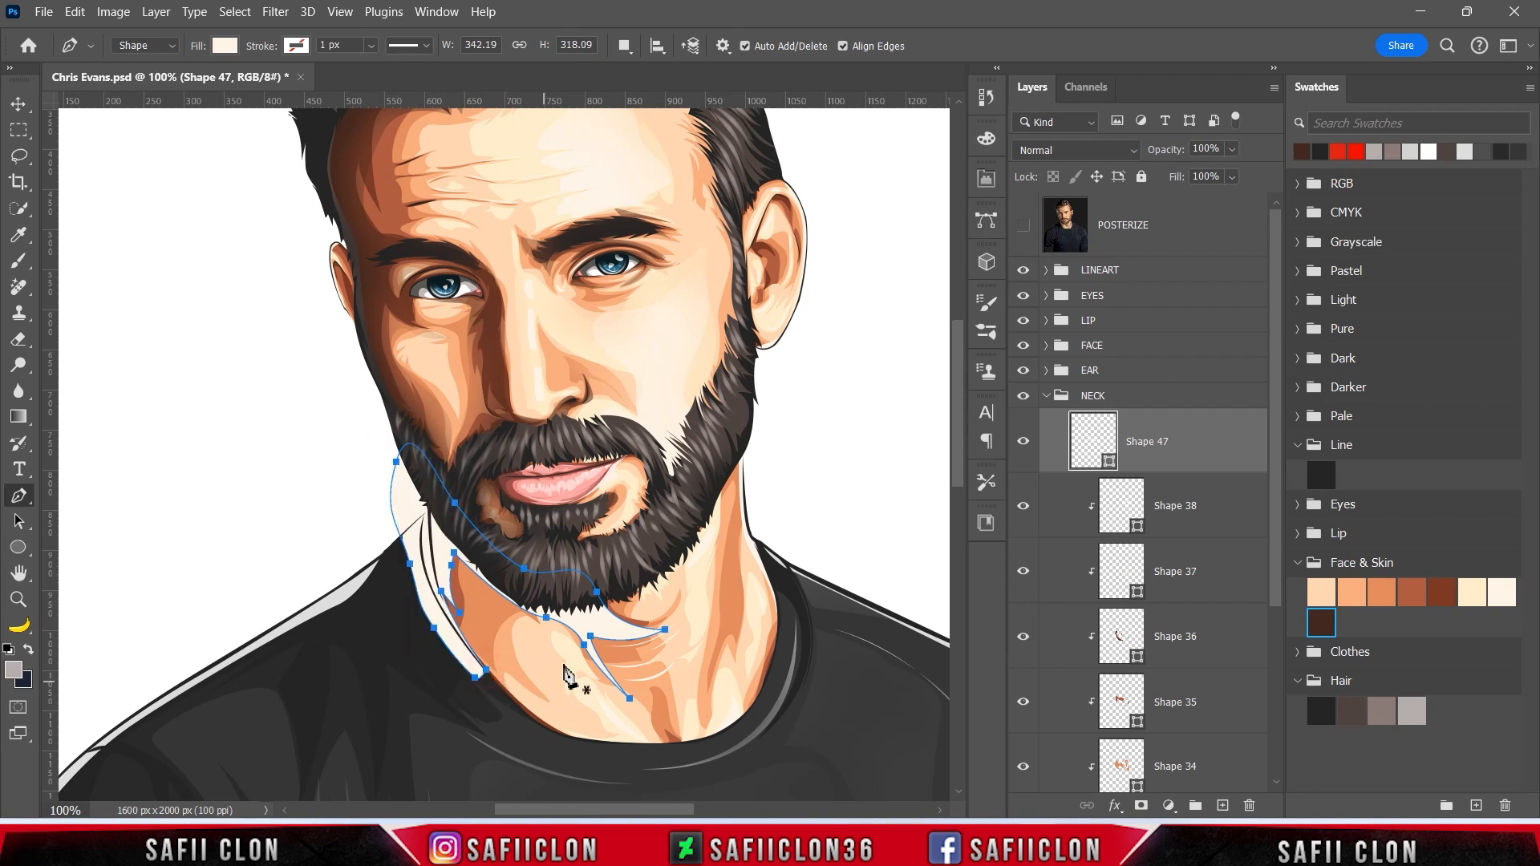
Fill the new neck shadow shape with the dark brown Face & Skin swatch
double_click(1109, 463)
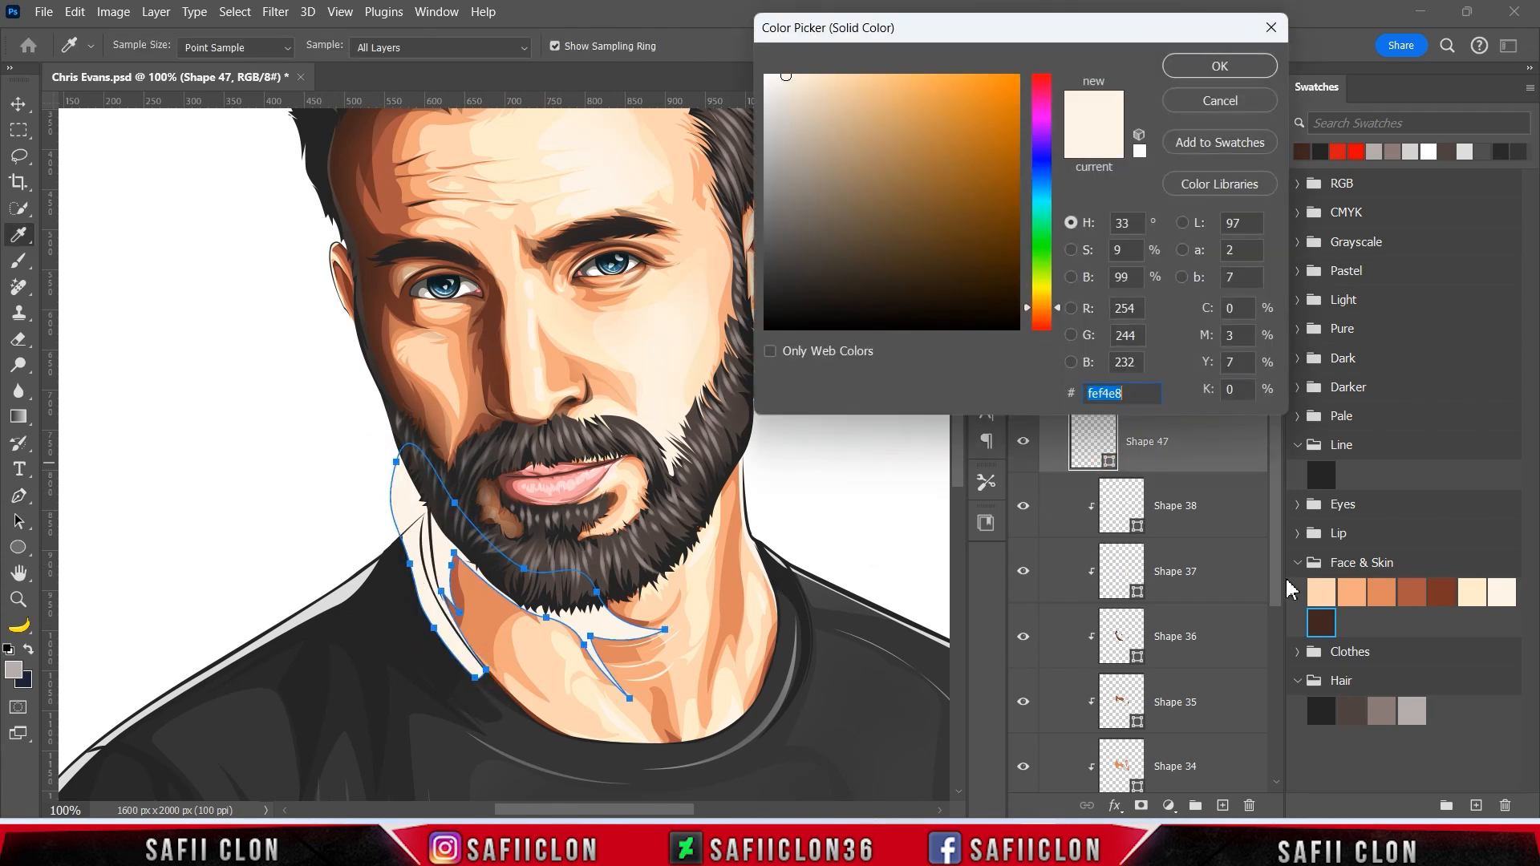
left_click(1326, 614)
left_click(1213, 64)
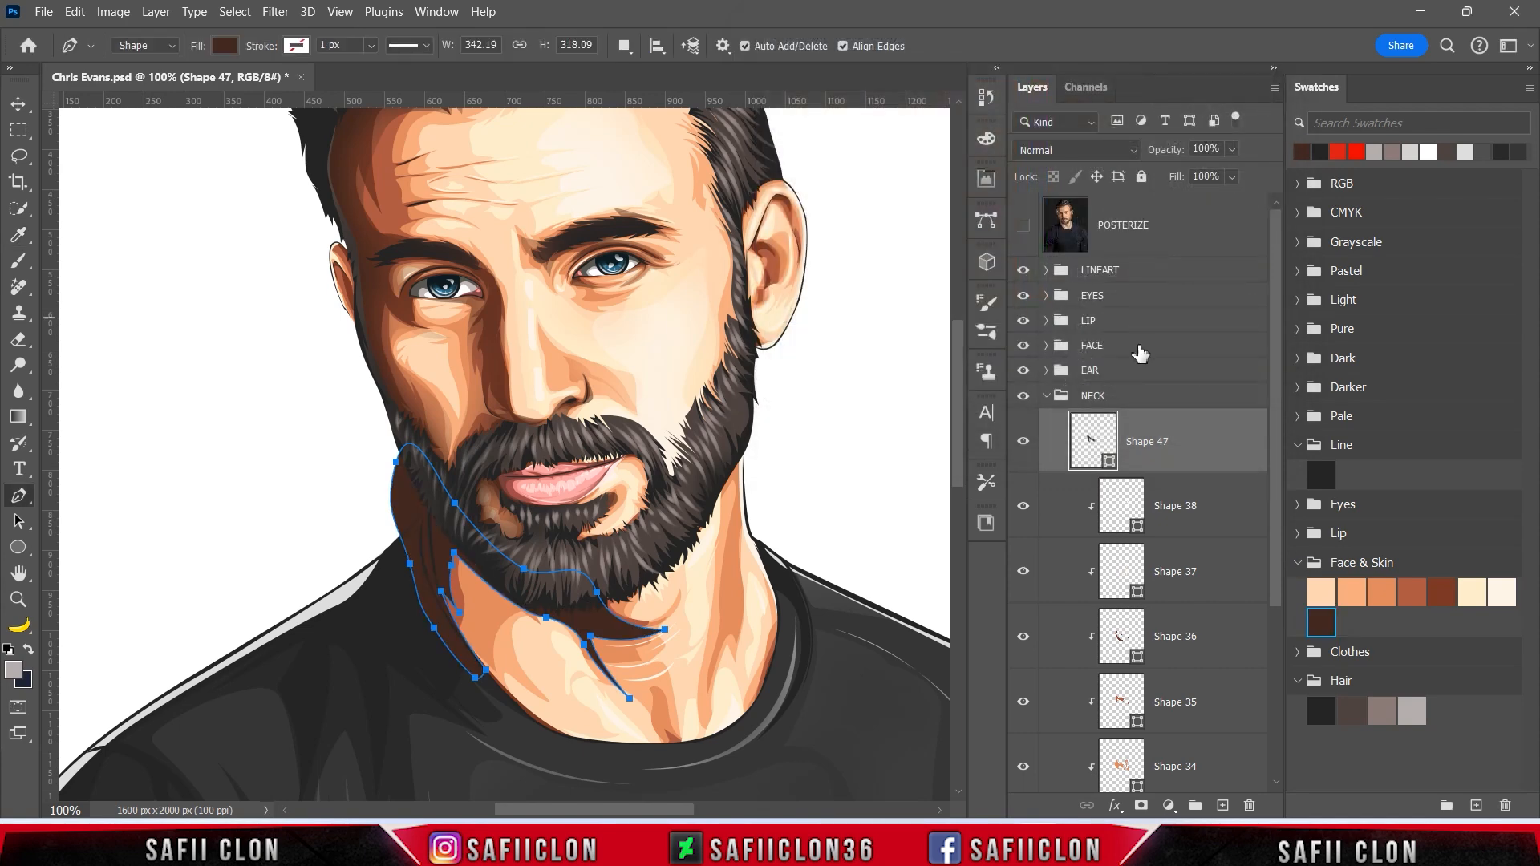
Clip the neck shadow shape to the neck base and place it between Shape 37 and Shape 36
right_click(1187, 437)
left_click(1218, 431)
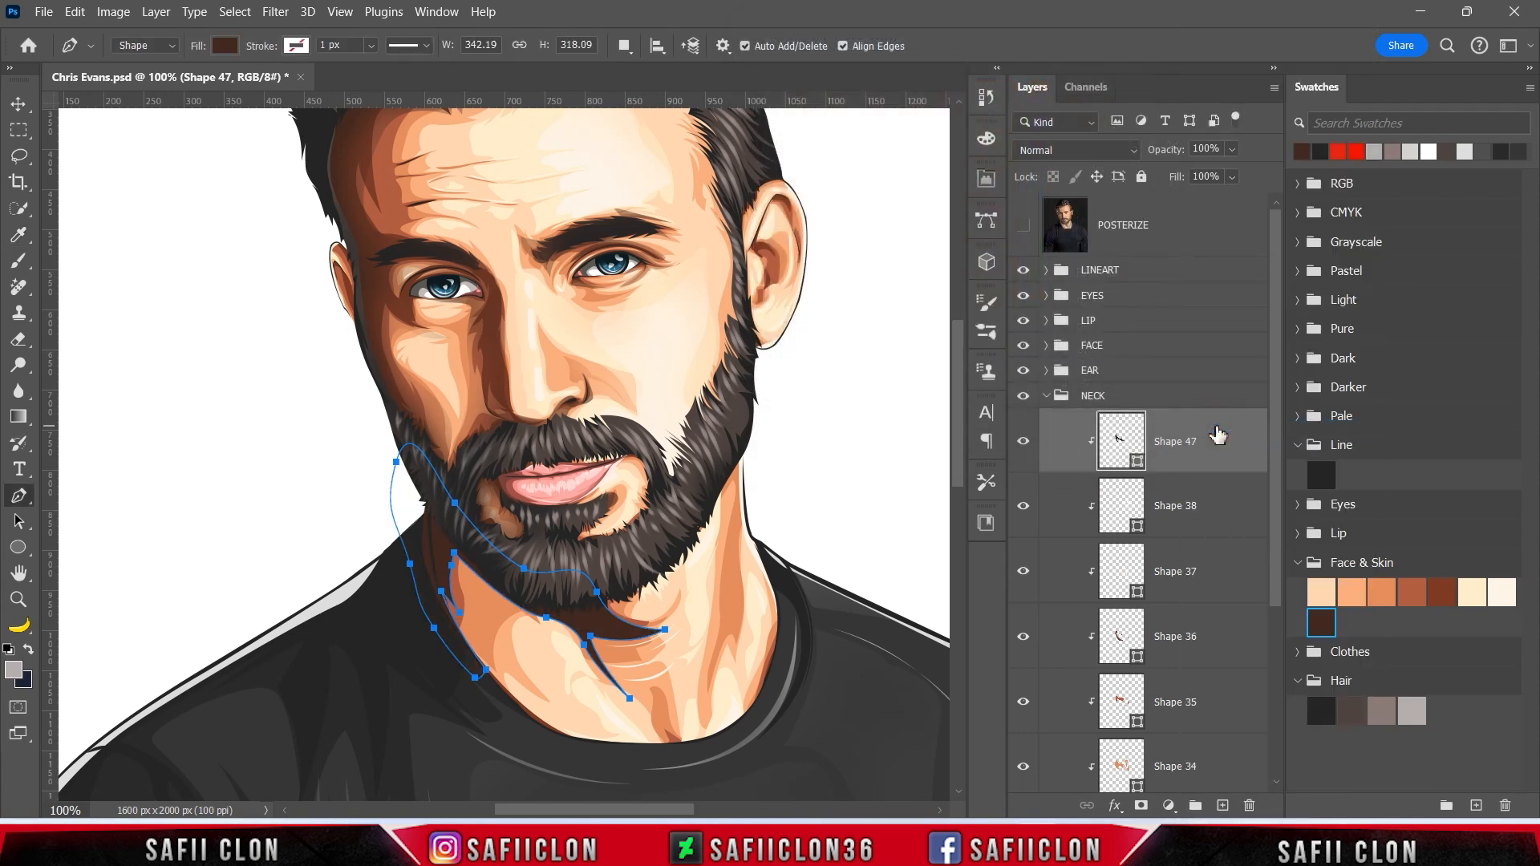
left_click_drag(1171, 447, 1196, 595)
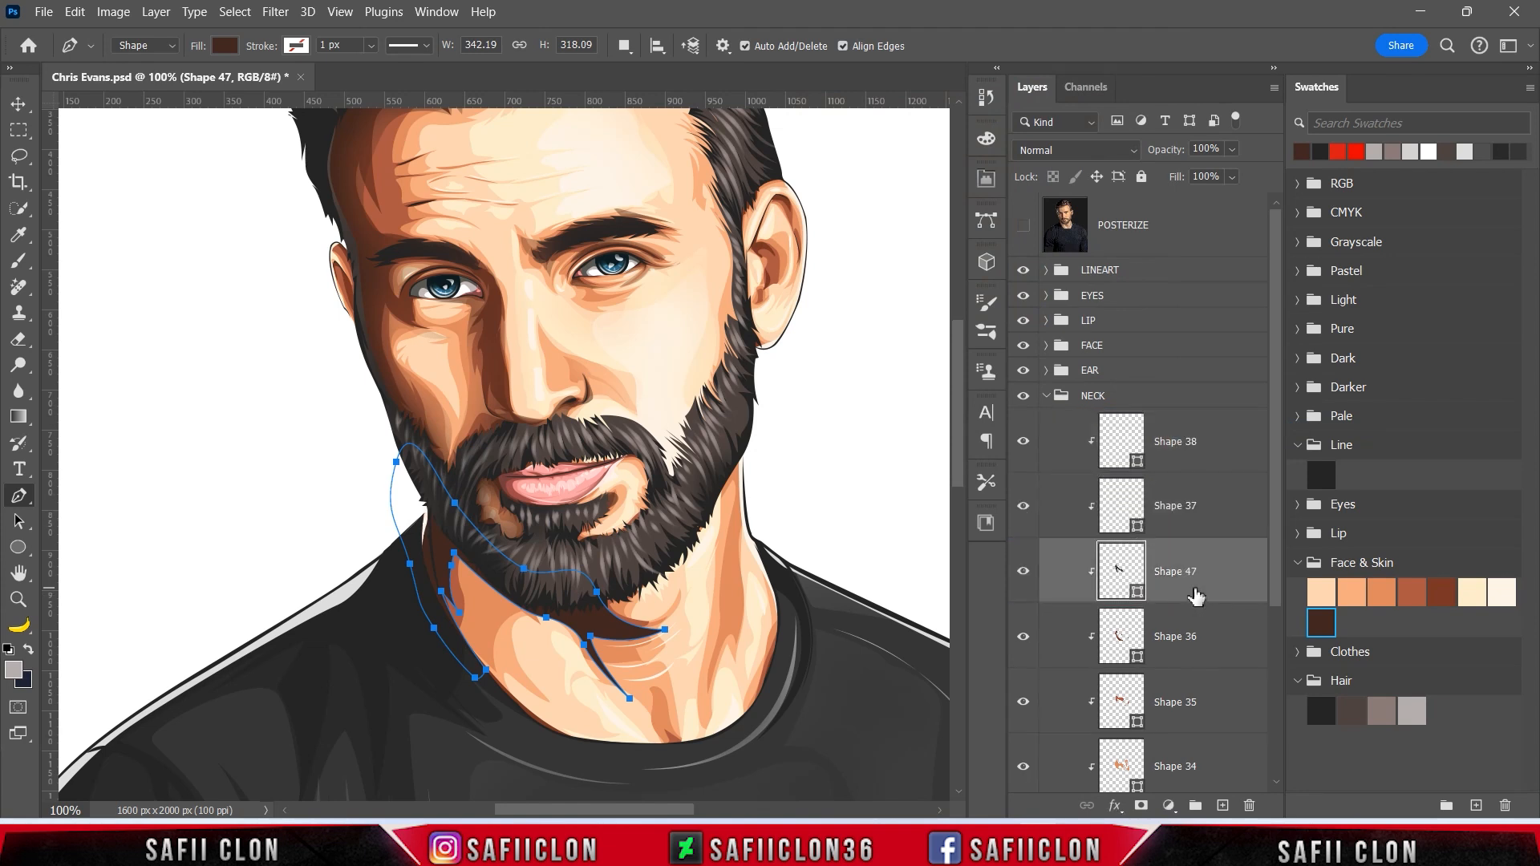
Add a layer mask to the neck shadow and fade it under the beard with an 80 px black brush at 8% opacity
left_click(1141, 805)
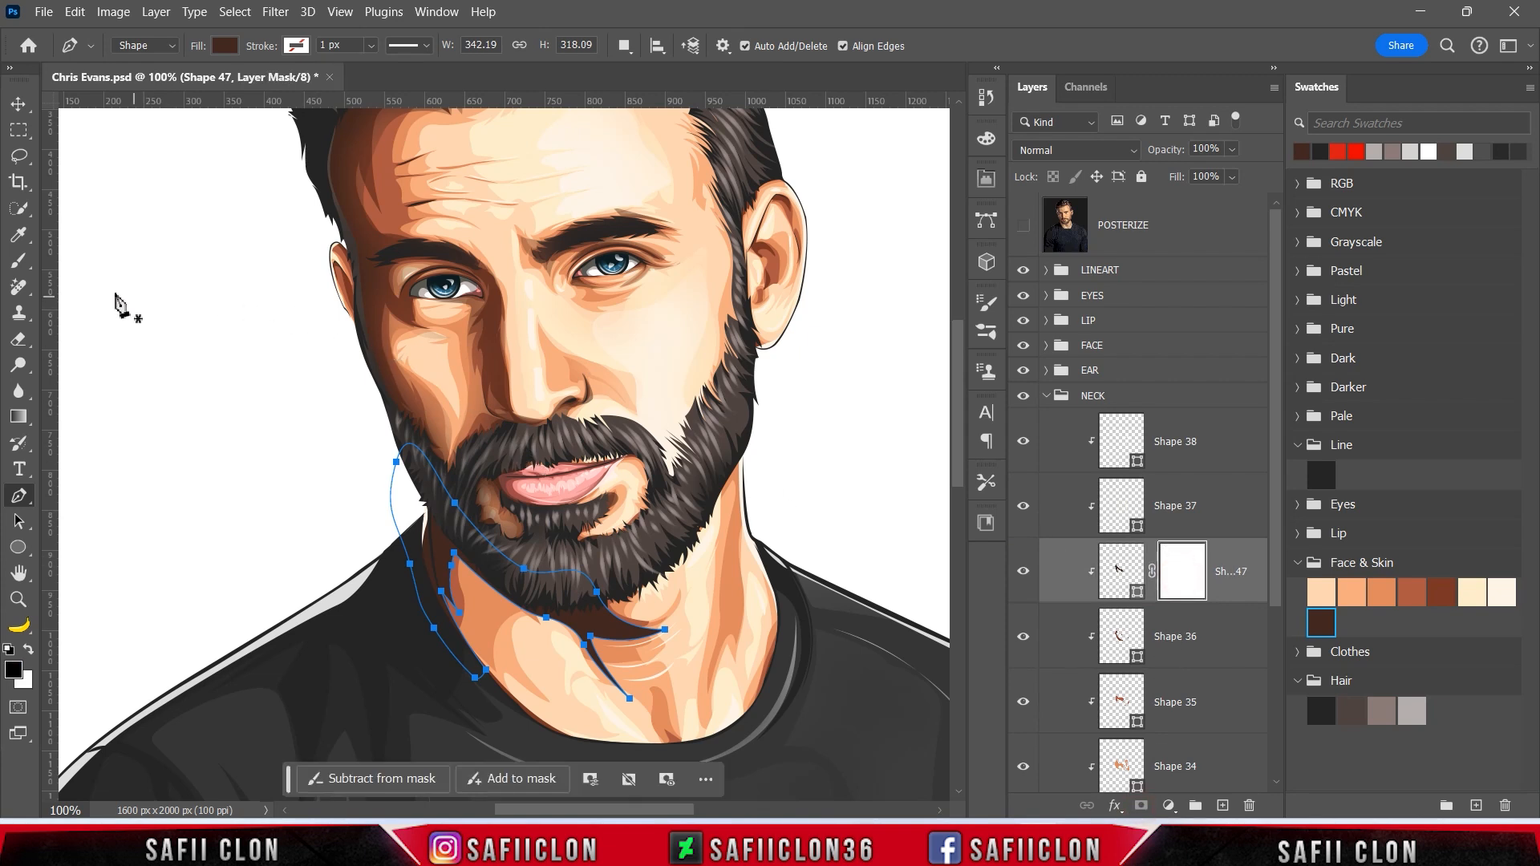
right_click(18, 260)
left_click(80, 264)
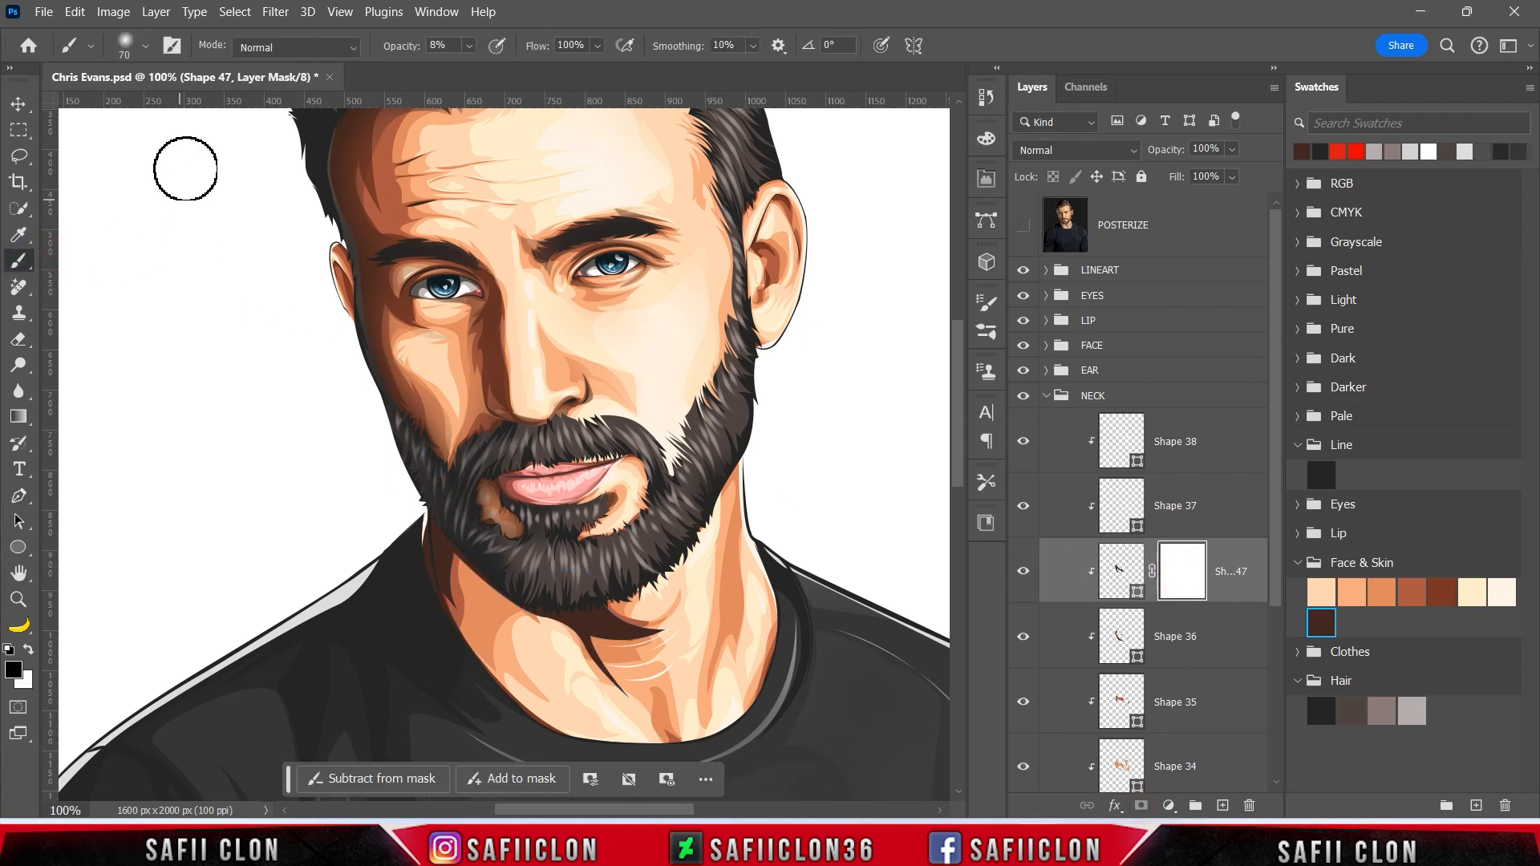
left_click(469, 45)
left_click(468, 45)
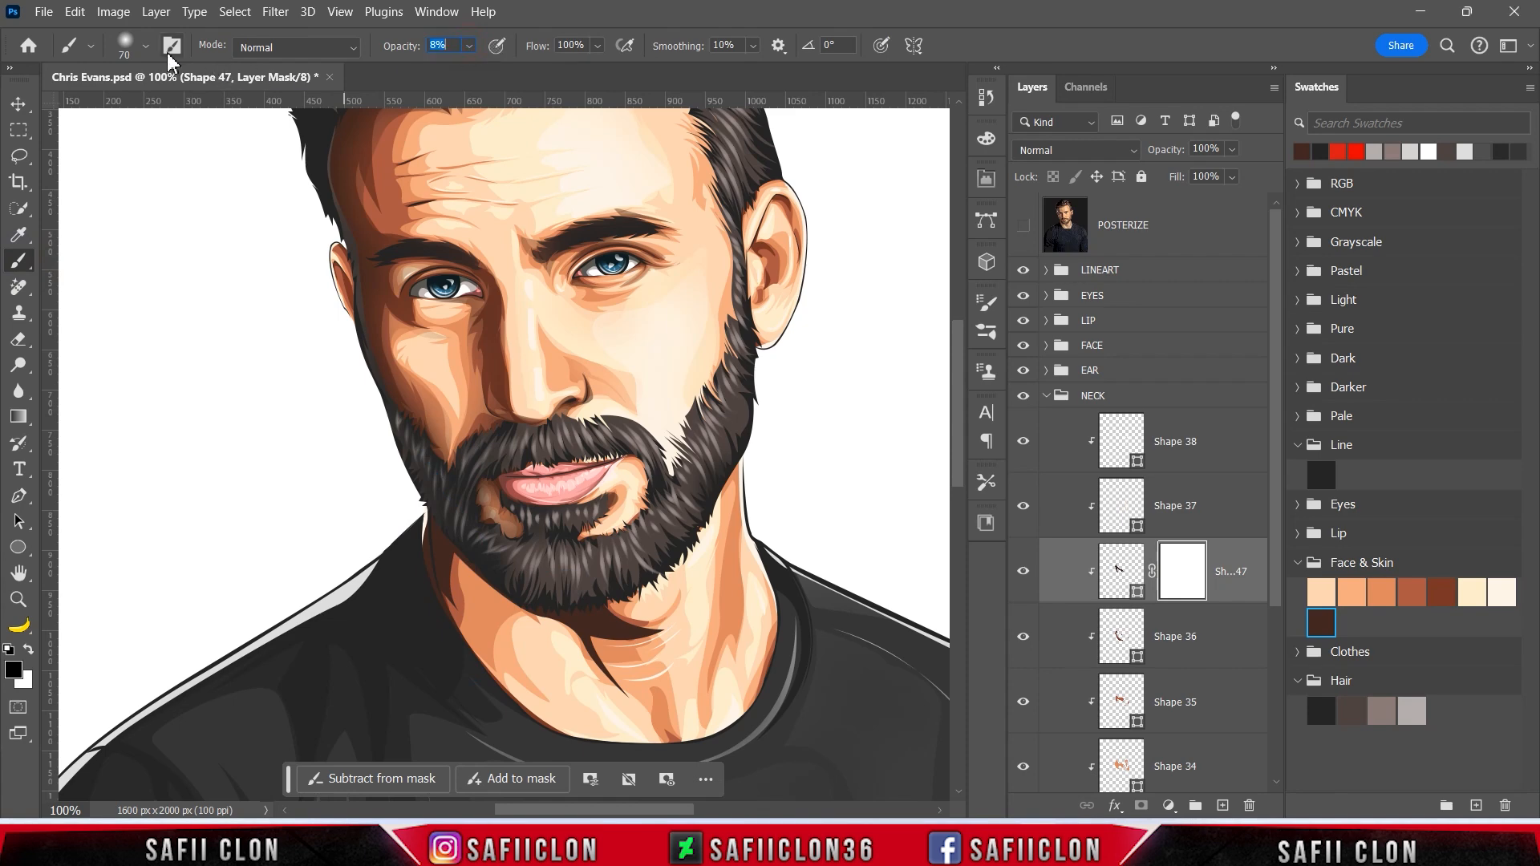
left_click(144, 46)
left_click(146, 49)
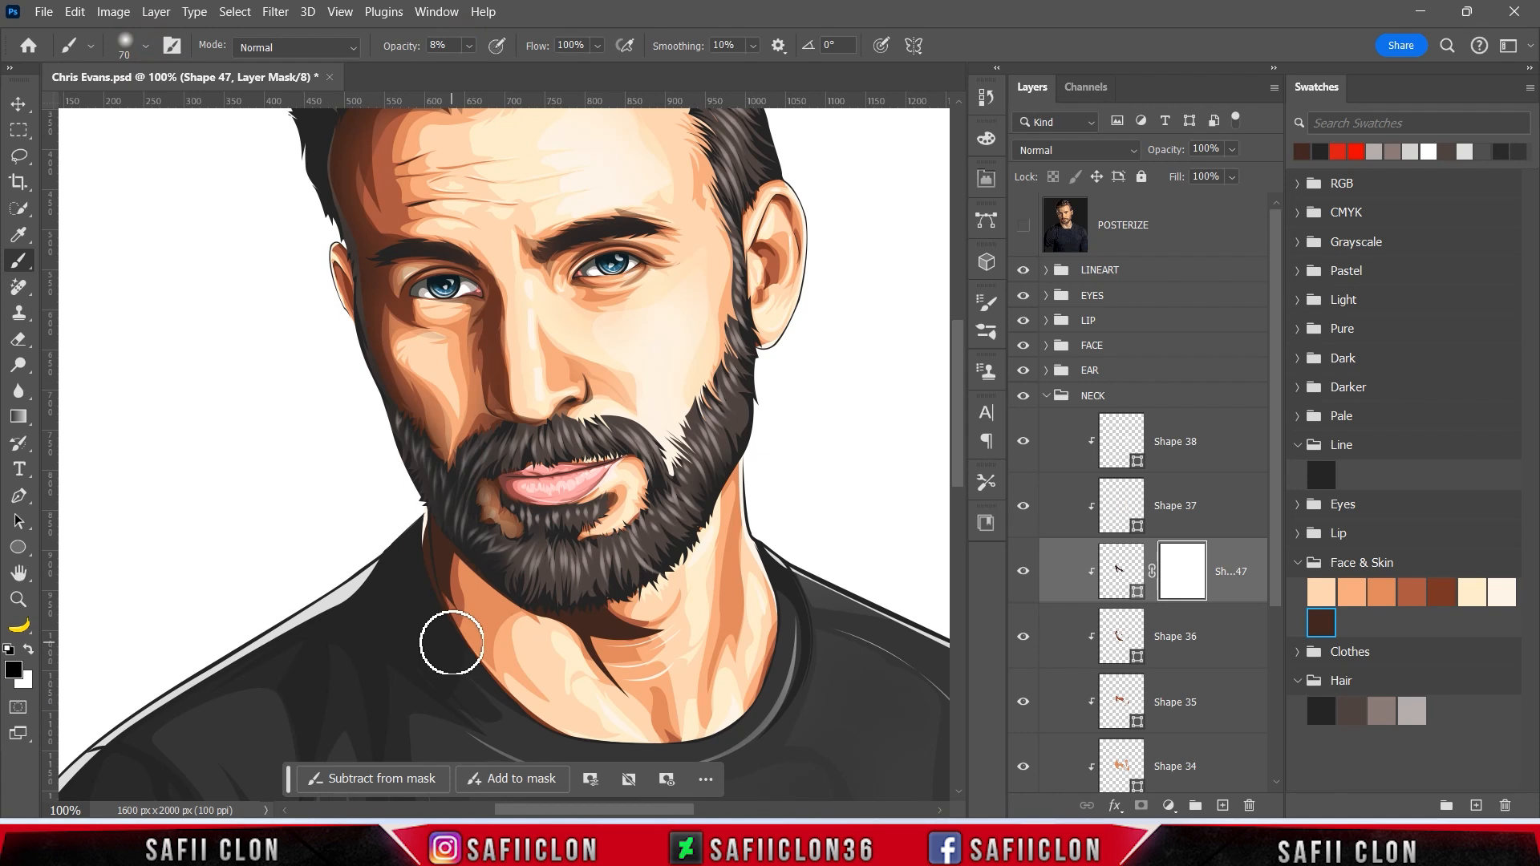
scroll(561, 617, "down", 3)
key("bracketright")
mouse_move(591, 526)
left_mouse_down()
mouse_move(654, 621)
mouse_move(576, 602)
mouse_move(565, 562)
mouse_move(474, 493)
mouse_move(476, 562)
mouse_move(493, 562)
mouse_move(478, 478)
mouse_move(566, 593)
left_mouse_up()
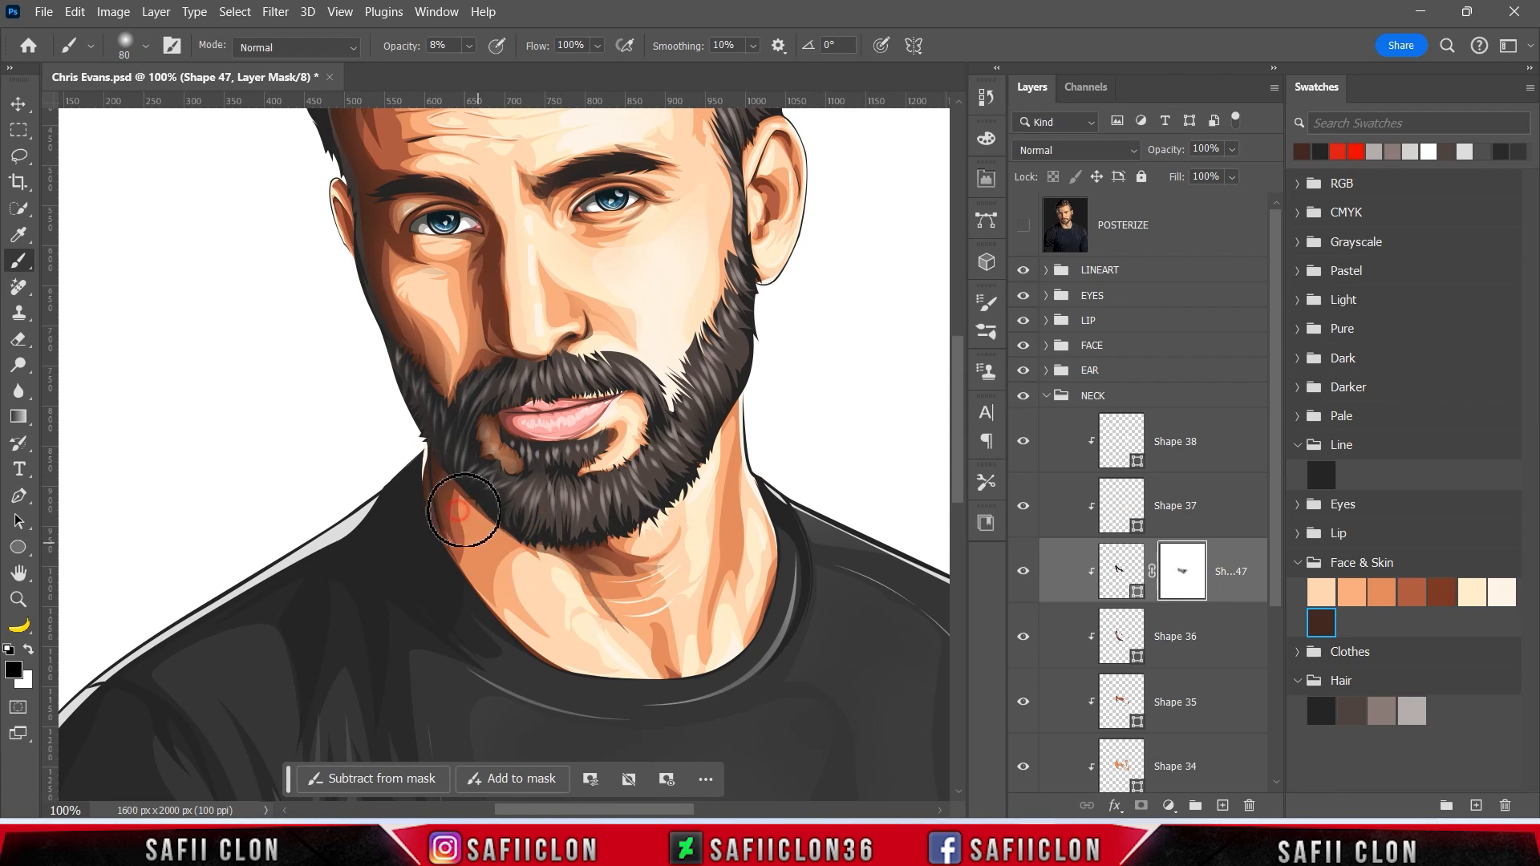
Compare the whole portrait with the new neck shadow layer hidden and shown
key("ctrl+minus")
key("ctrl+minus")
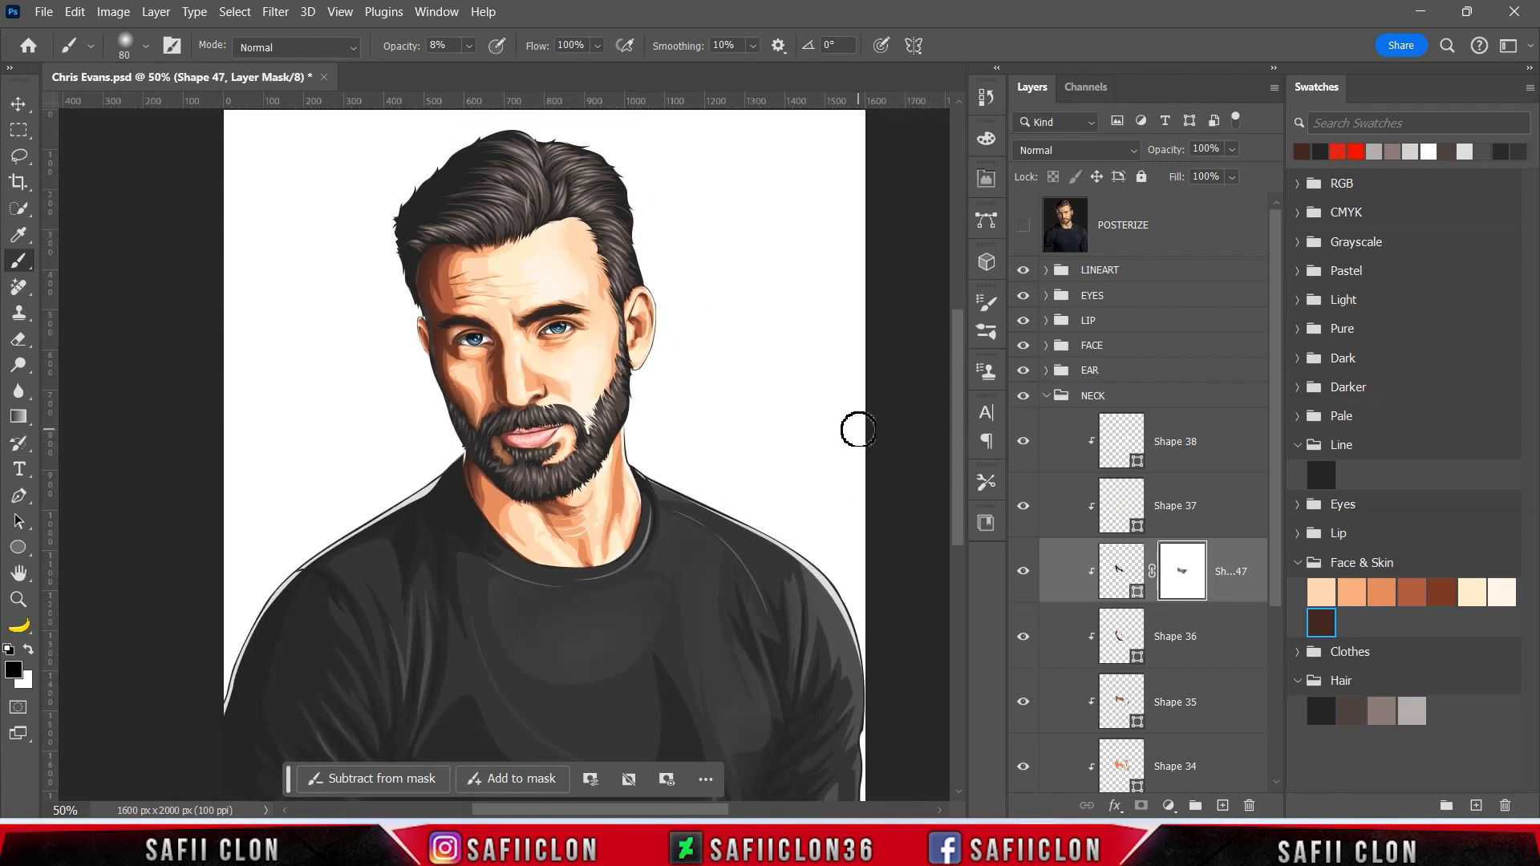
scroll(858, 430, "up", 1)
left_click(1025, 576)
left_click(1025, 576)
left_click(1024, 575)
left_click(1023, 574)
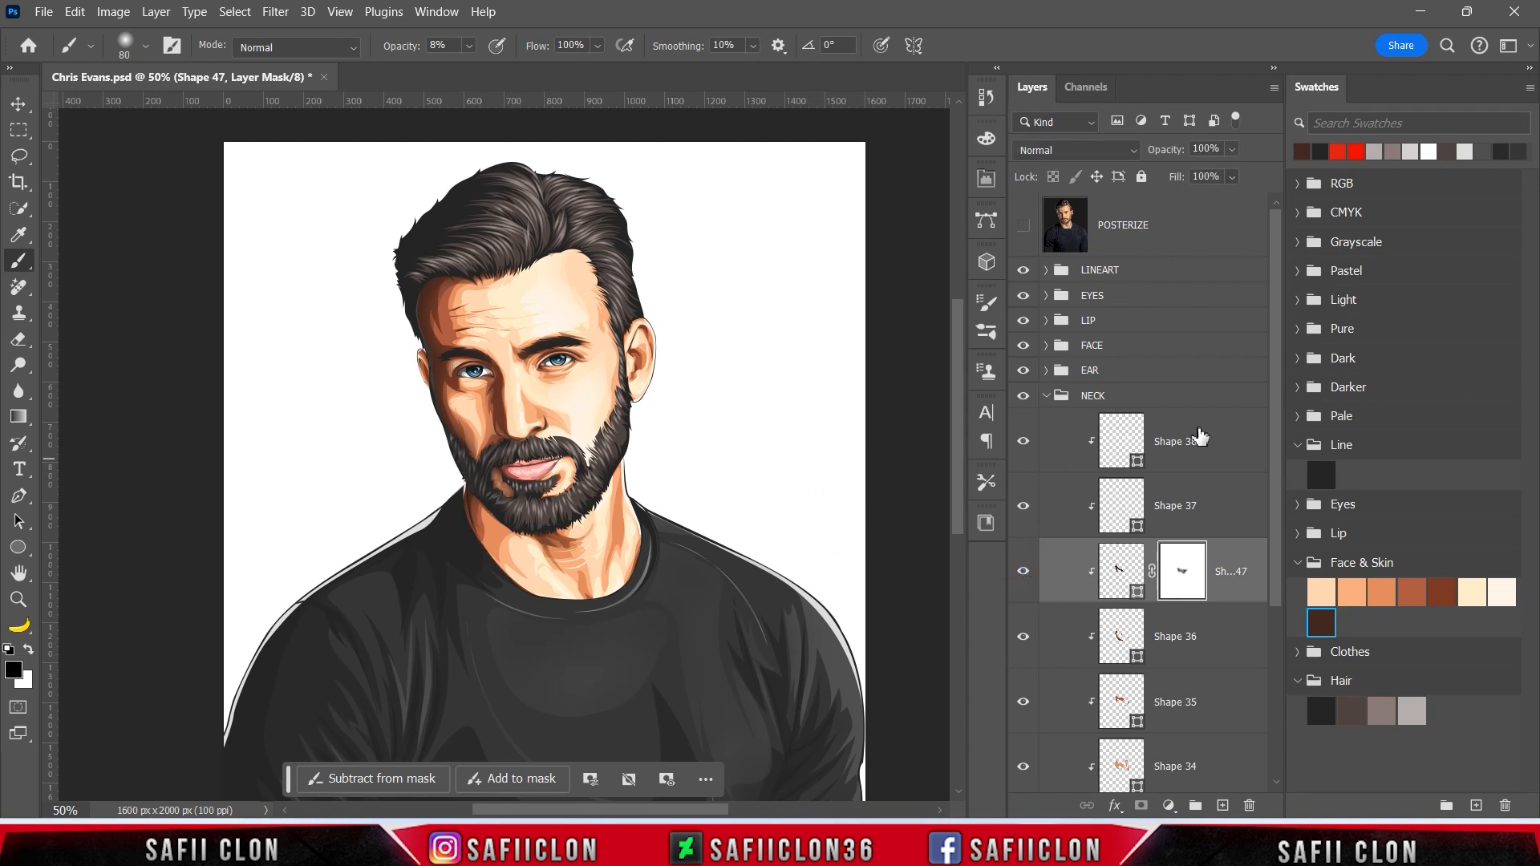
Collapse the NECK group and check the portrait against the POSTERIZE reference layer
left_click(1185, 401)
left_click(1046, 395)
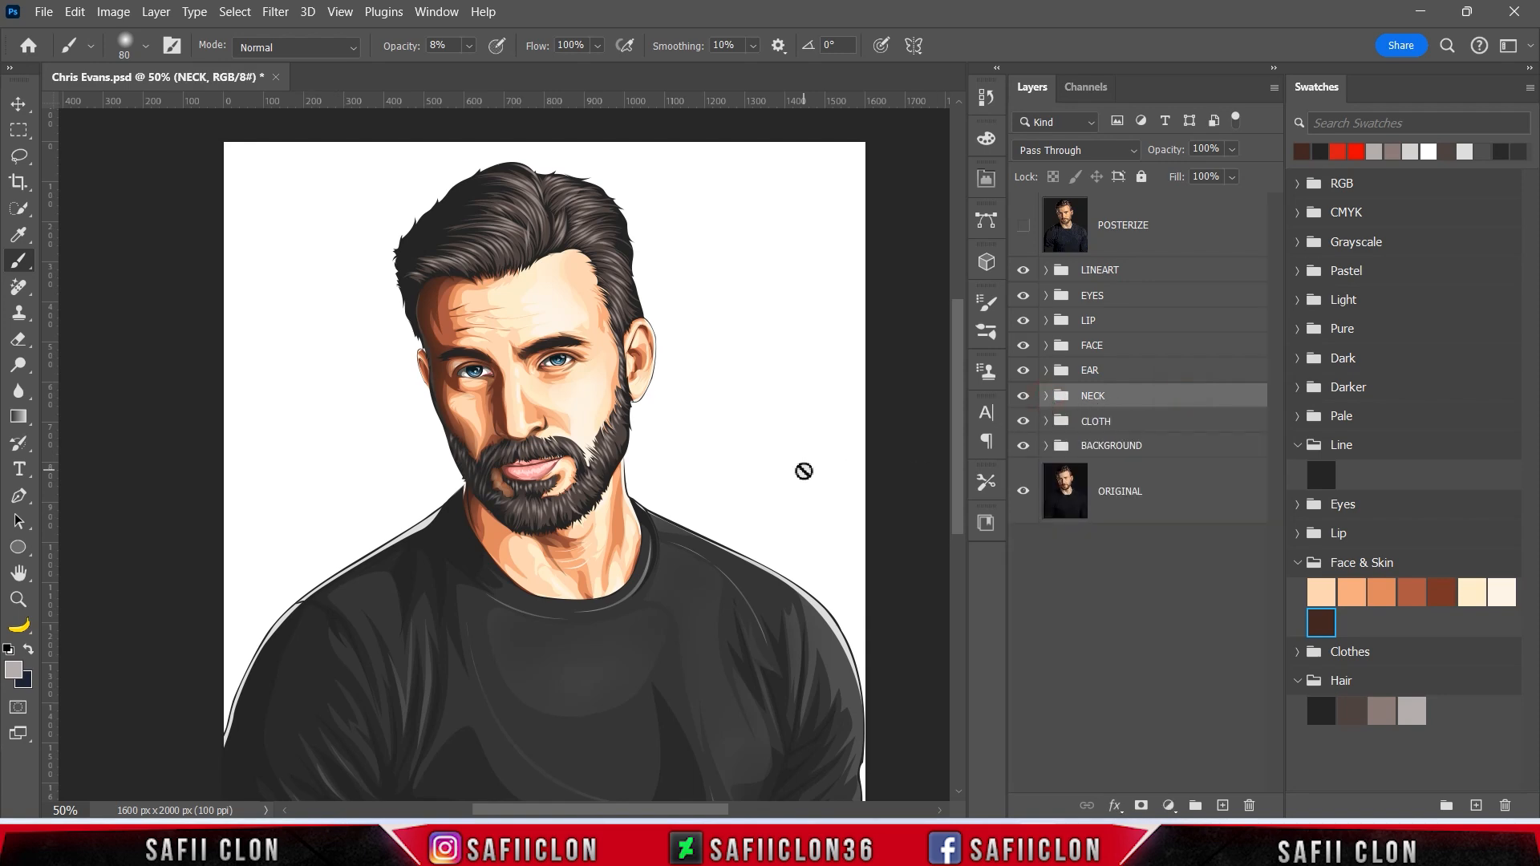
left_click(1023, 226)
left_click(1023, 228)
Select Shape 31 at the top of the EAR group and set the Pen tool to draw on a new shape layer
left_click(1088, 377)
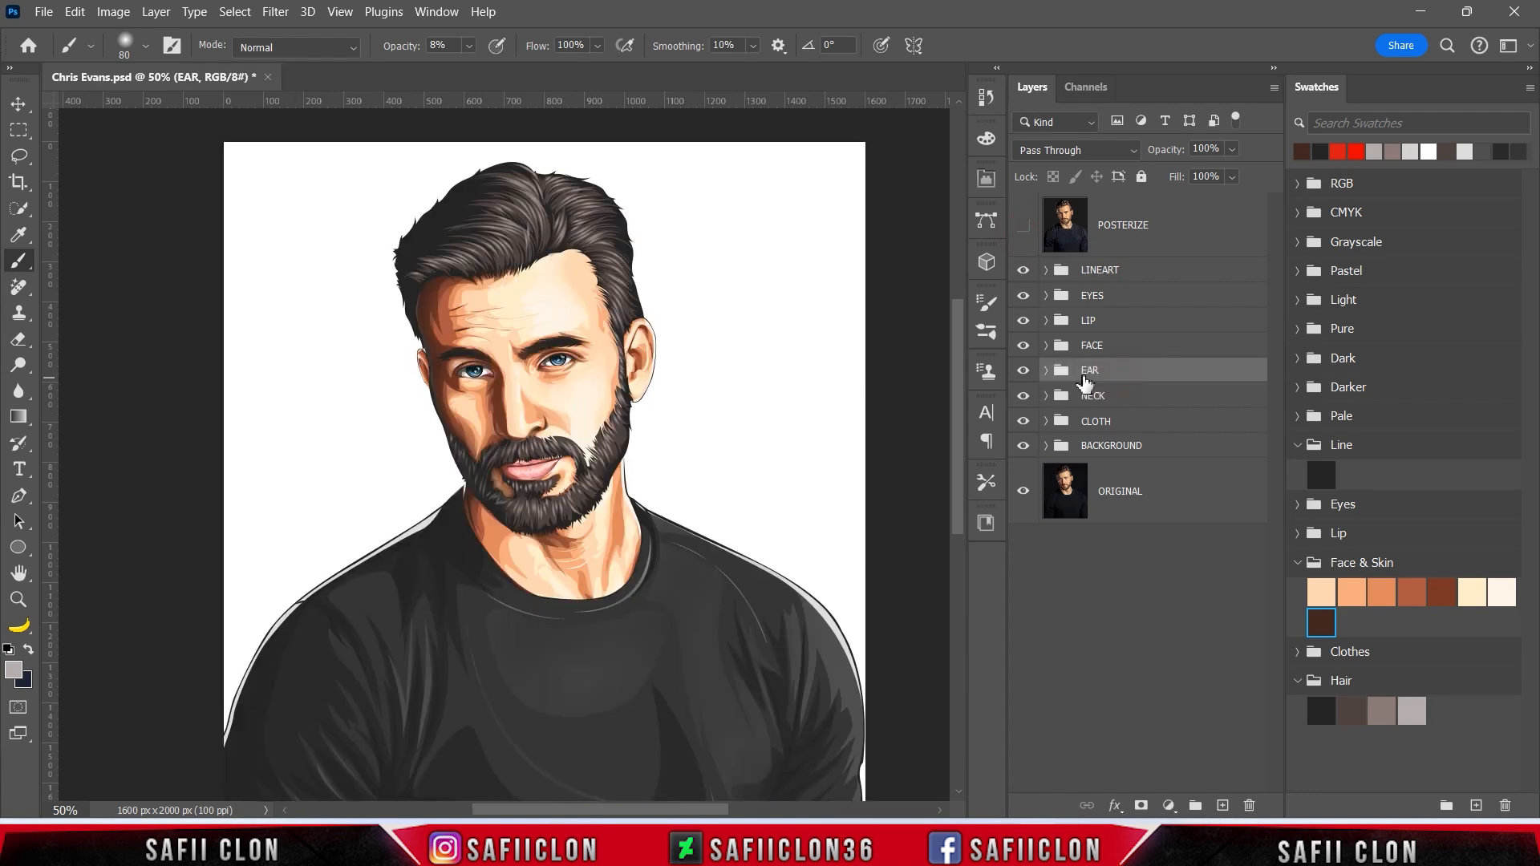
left_click(1046, 371)
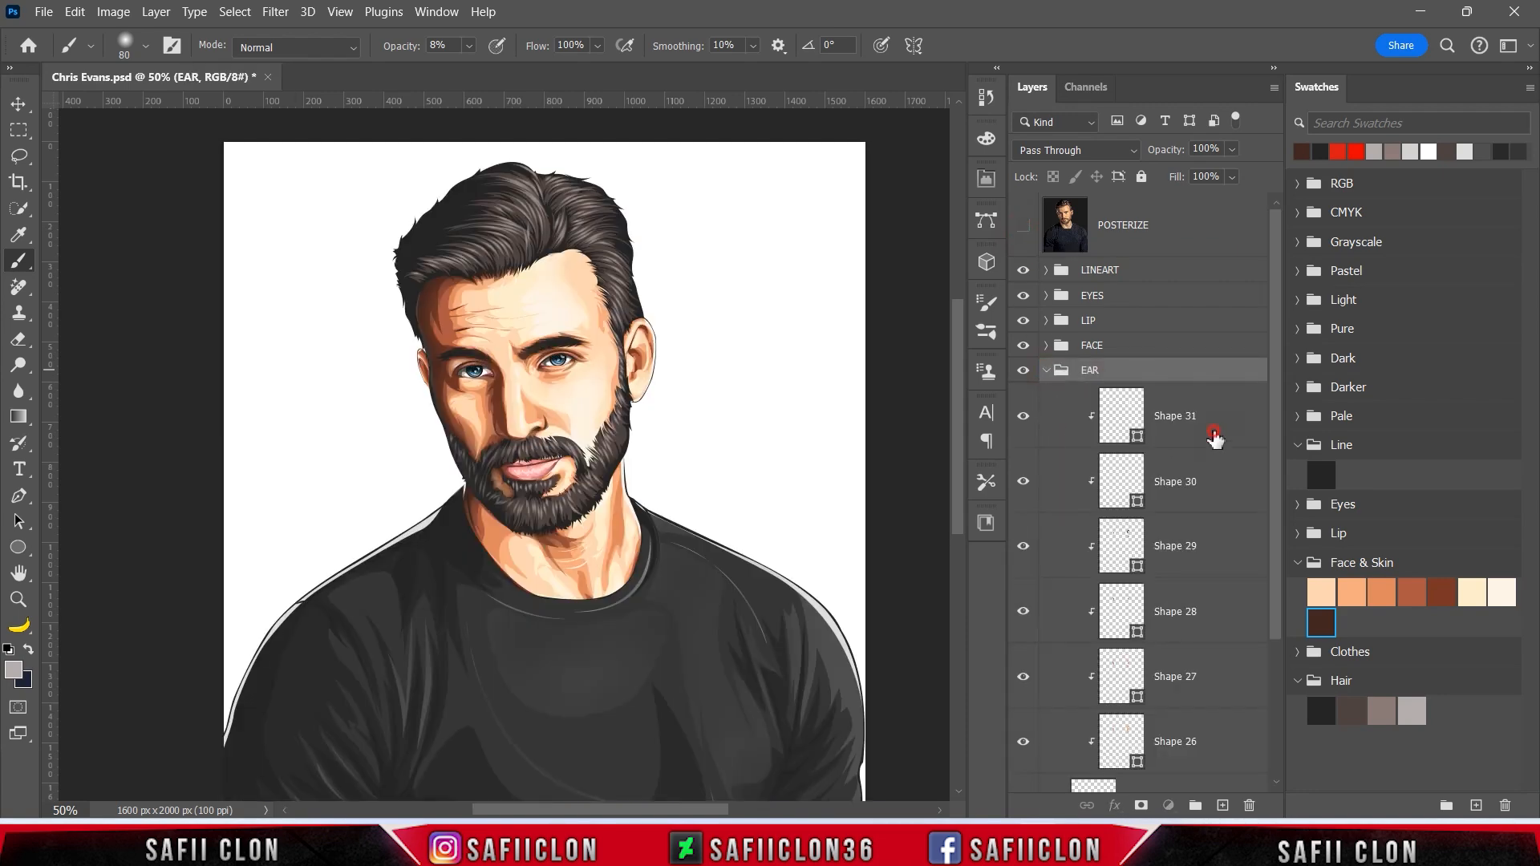
left_click(1215, 437)
left_click(18, 495)
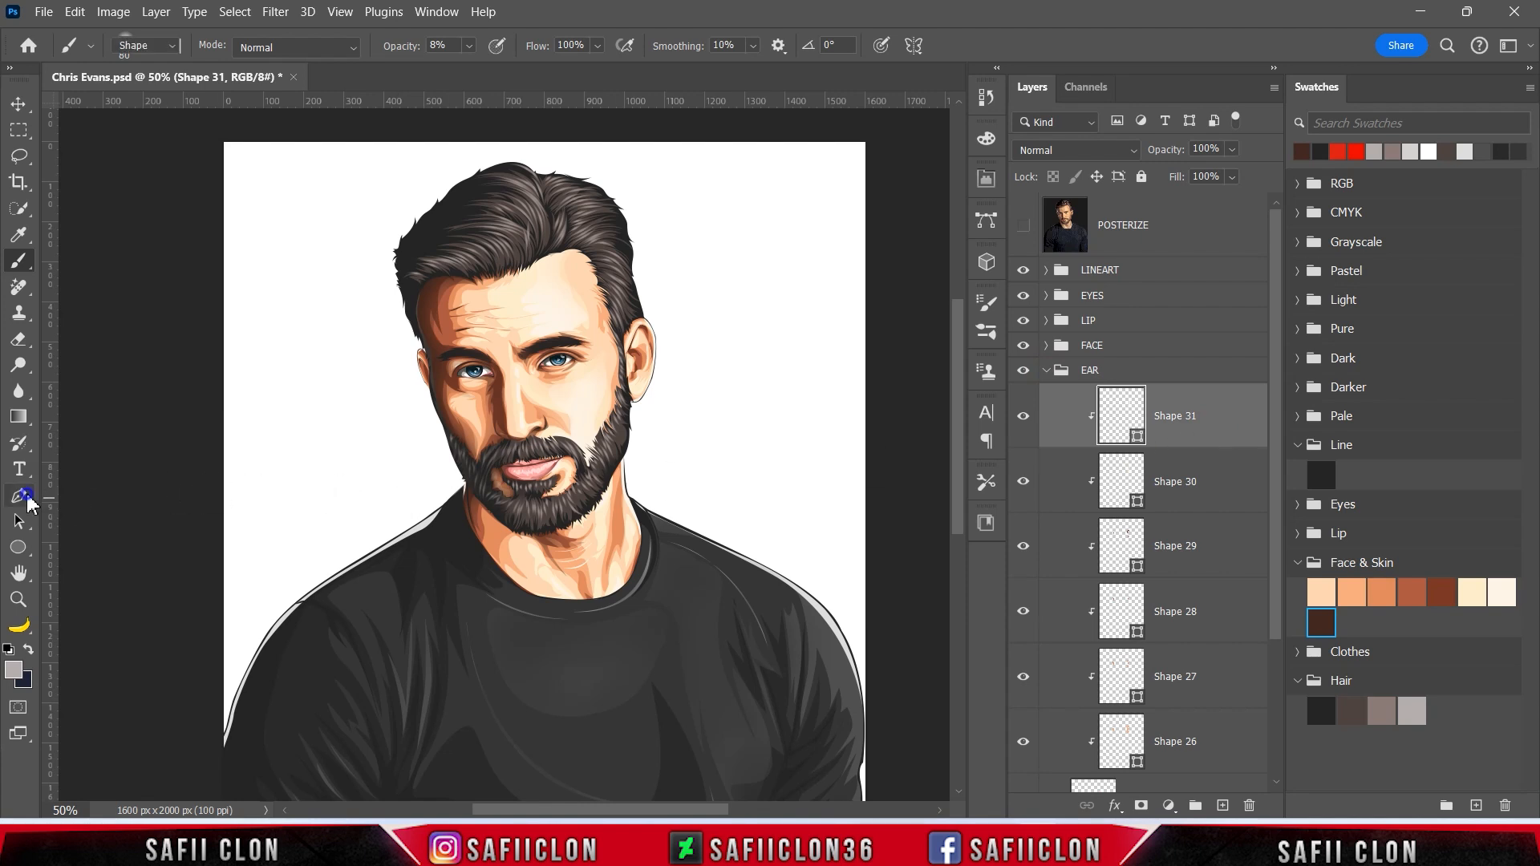
right_click(20, 497)
left_click(61, 498)
left_click(623, 48)
left_click(642, 63)
Draw a closed Pen shape over the inner shadow of the shaded-side ear, extending past its edge into the hairline
key("ctrl+plus")
key("ctrl+plus")
key("ctrl+plus")
key("ctrl+plus")
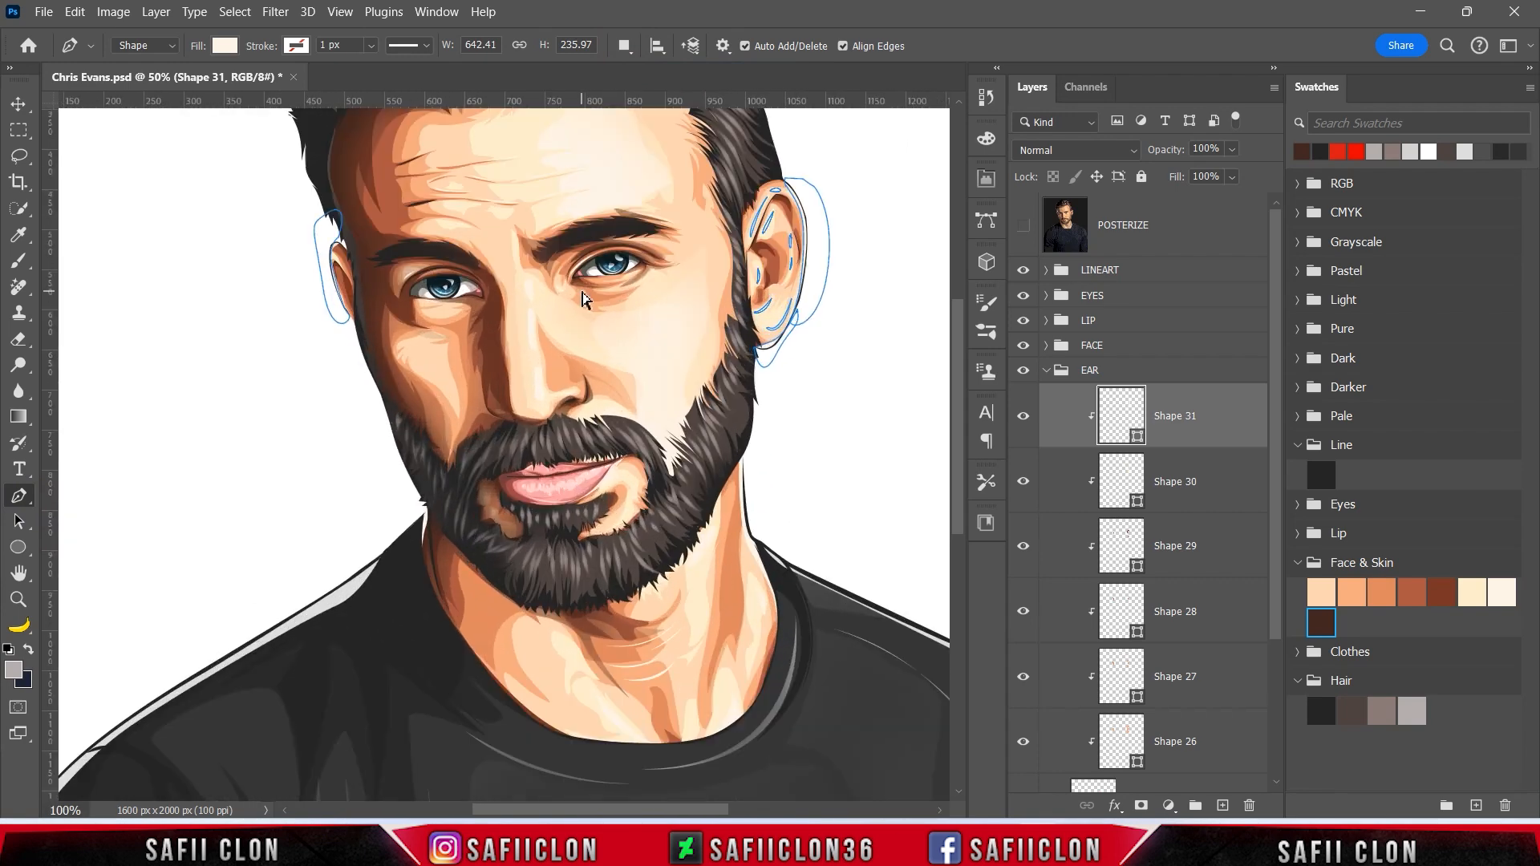
scroll(404, 459, "up", 3)
scroll(403, 459, "up", 5)
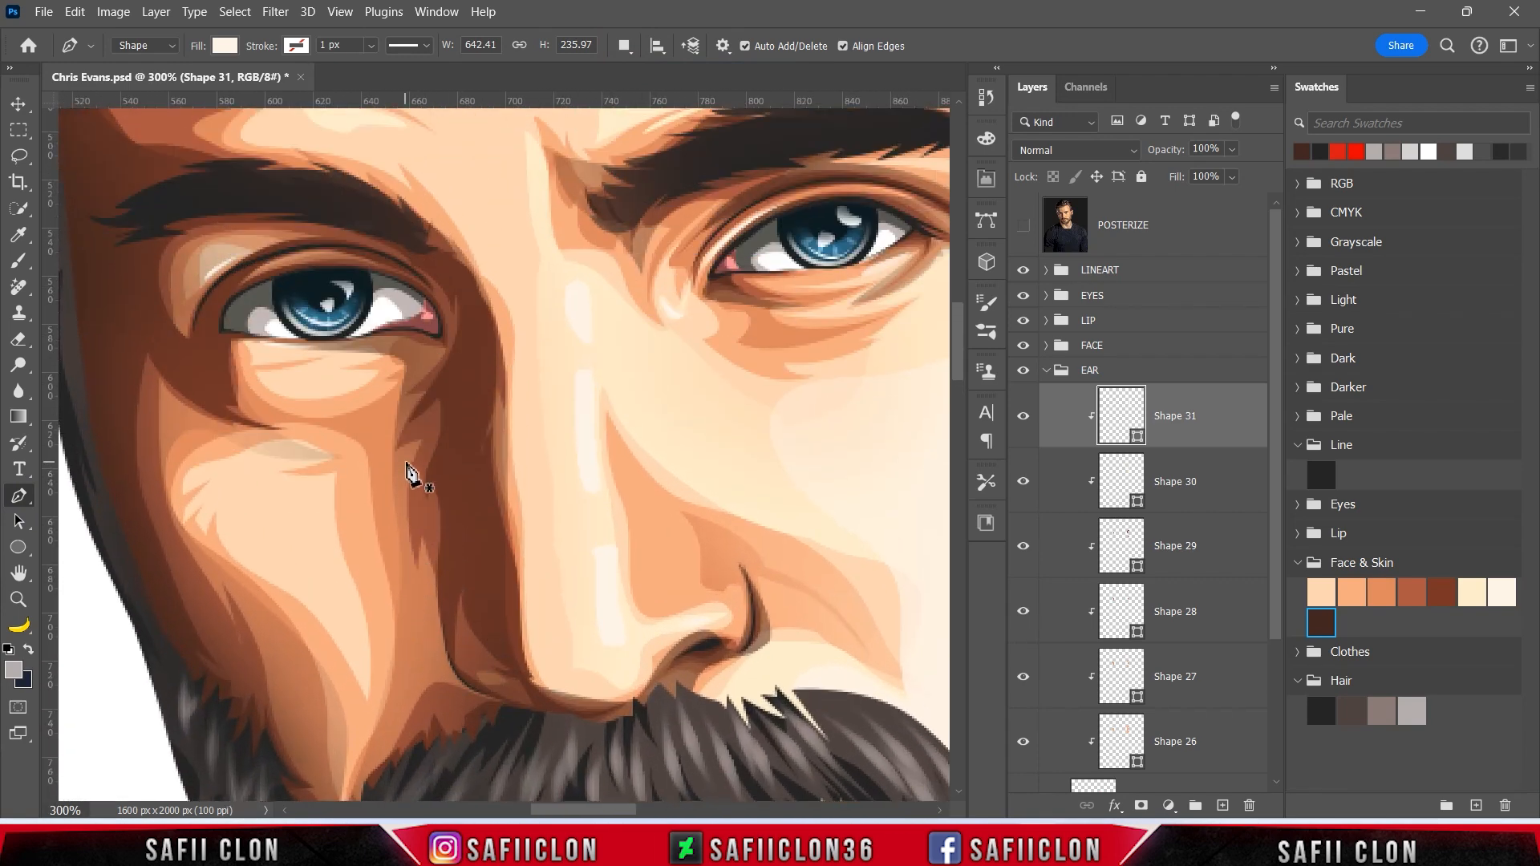
scroll(592, 816, "left", 5)
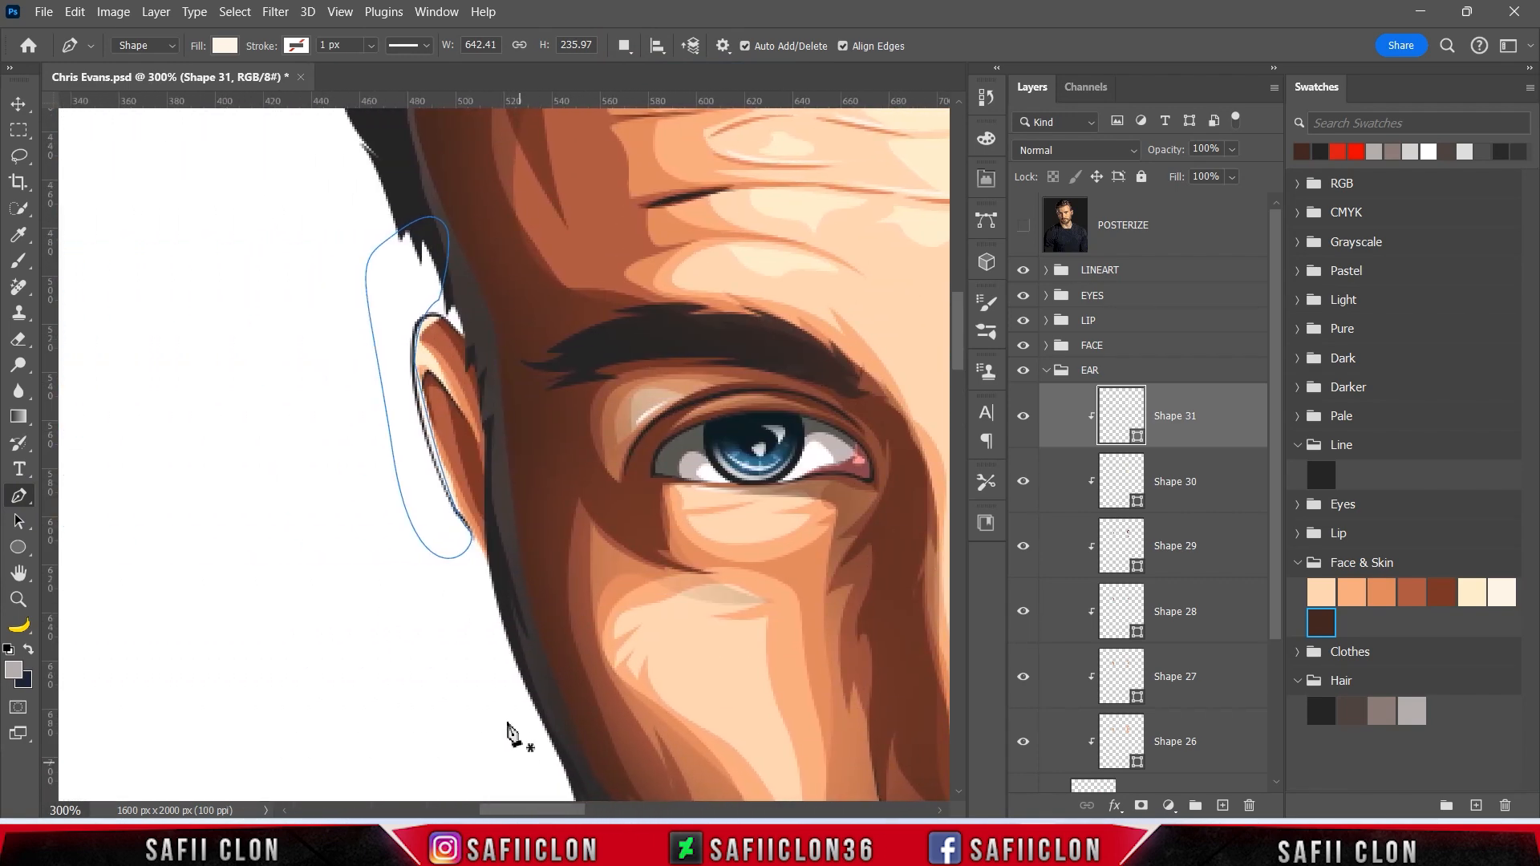
left_click(496, 587)
left_click_drag(478, 523, 459, 499)
left_click_drag(422, 388, 483, 441)
left_click_drag(432, 358, 456, 310)
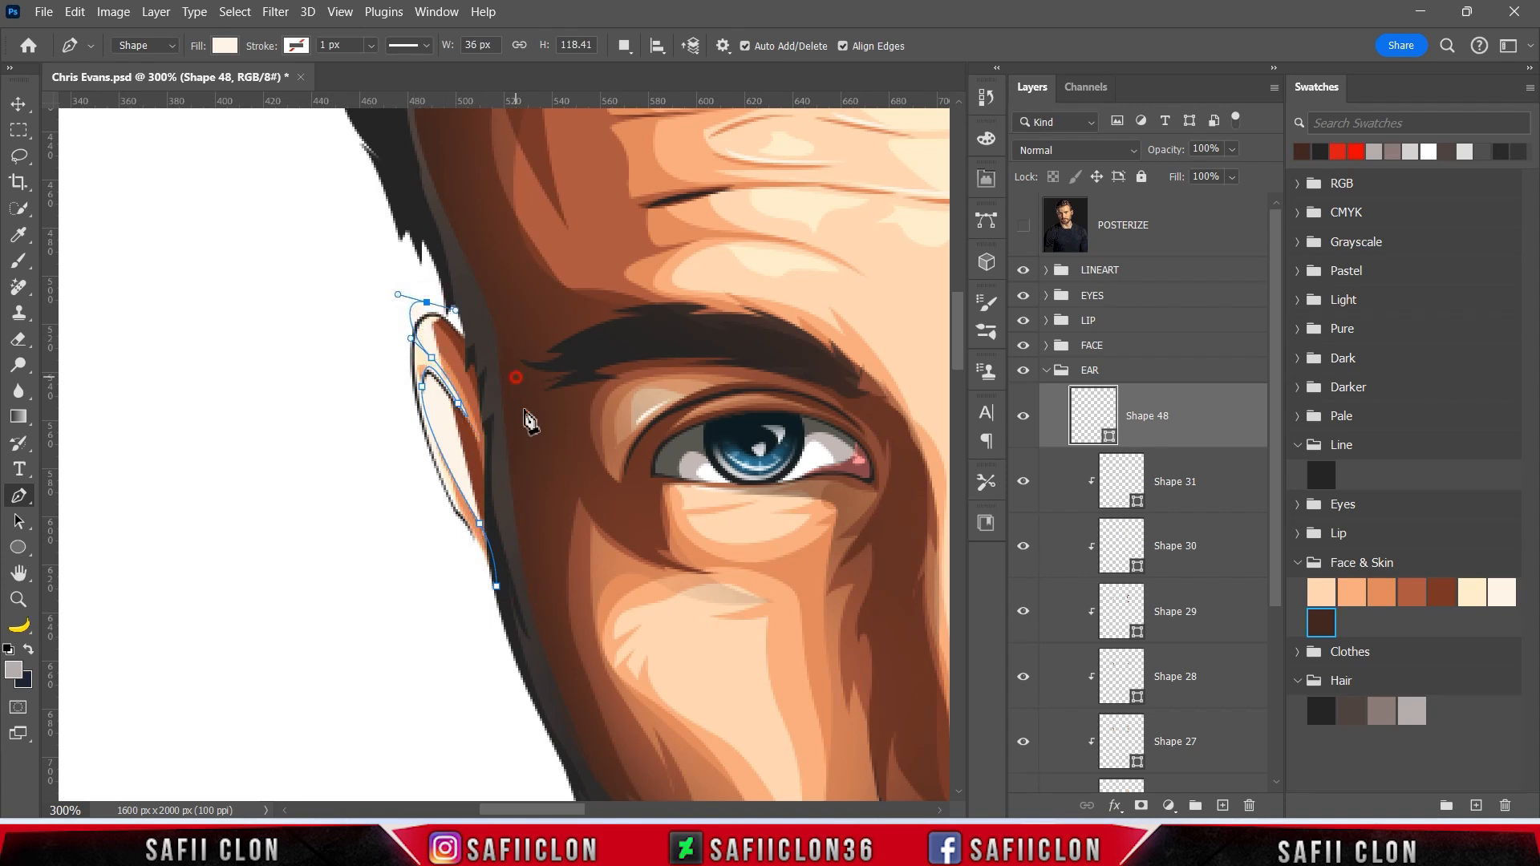
left_click(516, 375)
left_click(523, 530)
left_click(522, 585)
left_click(528, 614)
left_click(498, 604)
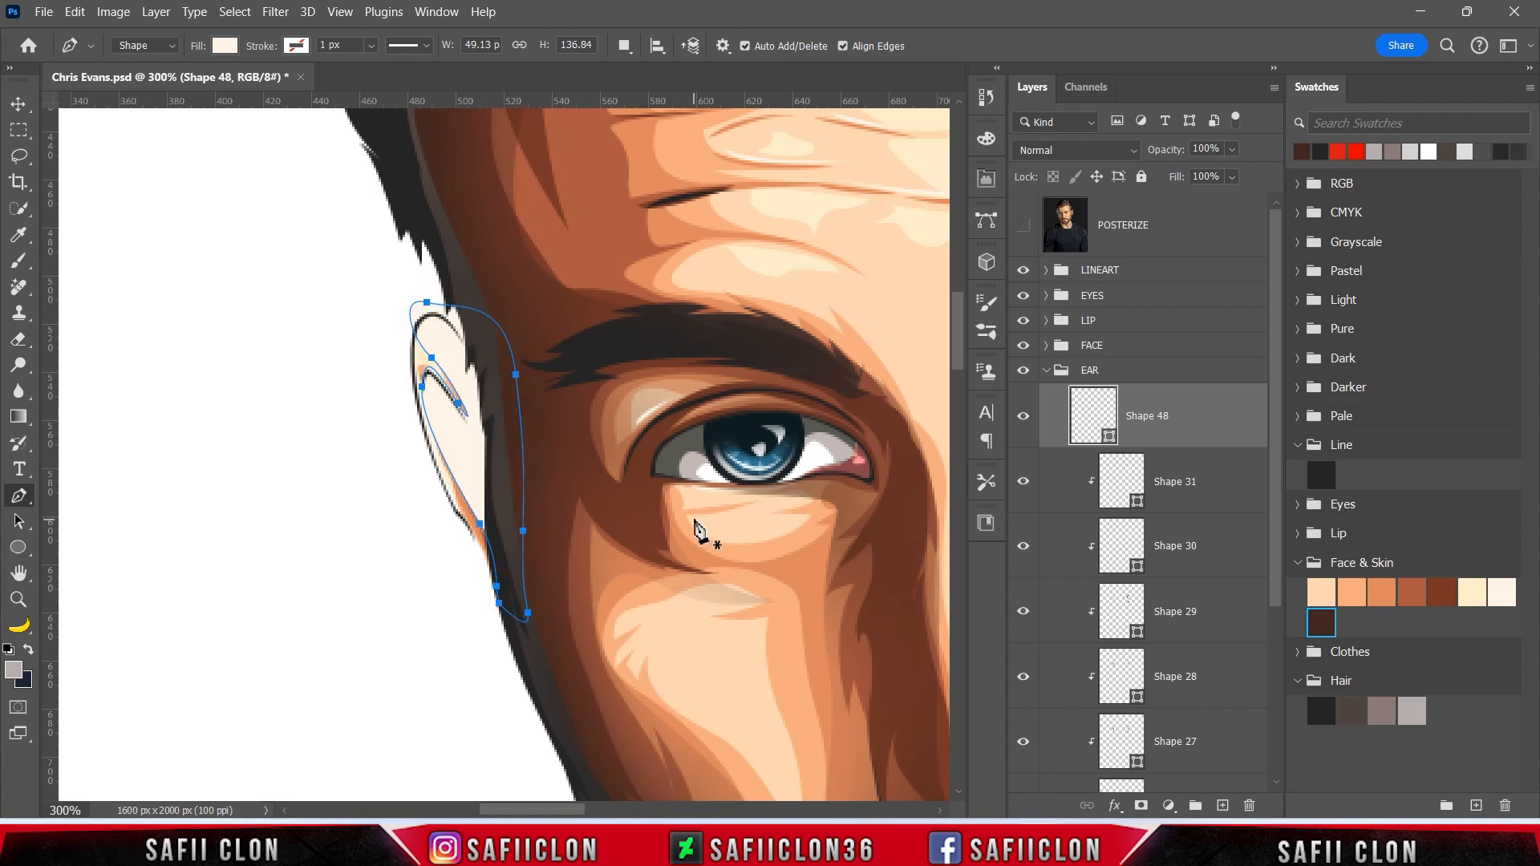
Fill the ear shadow shape with the dark brown swatch 40261e and clip it to the ear base
double_click(1108, 437)
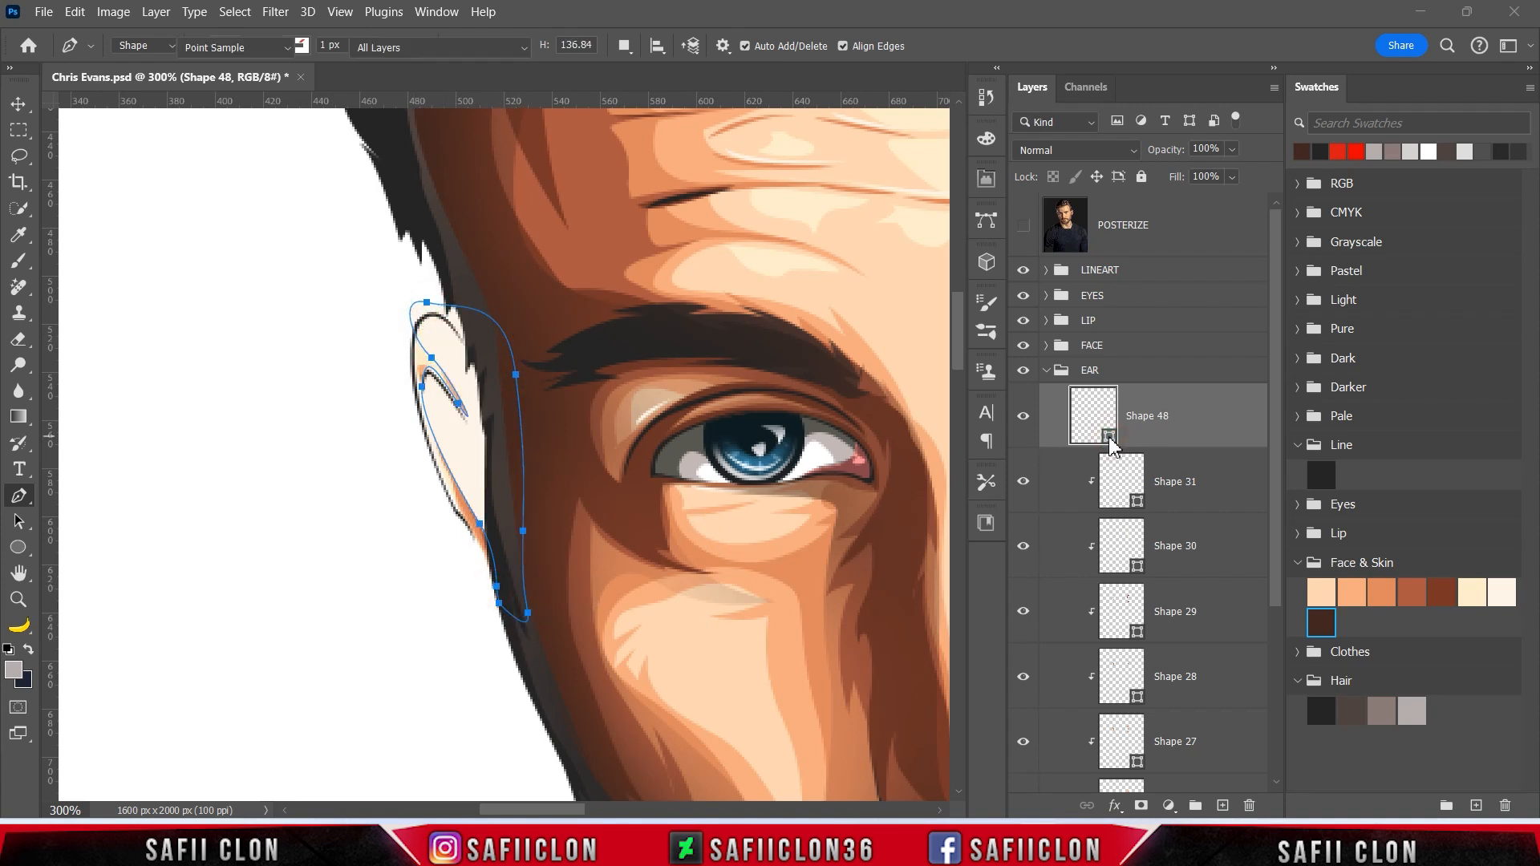
left_click(1321, 621)
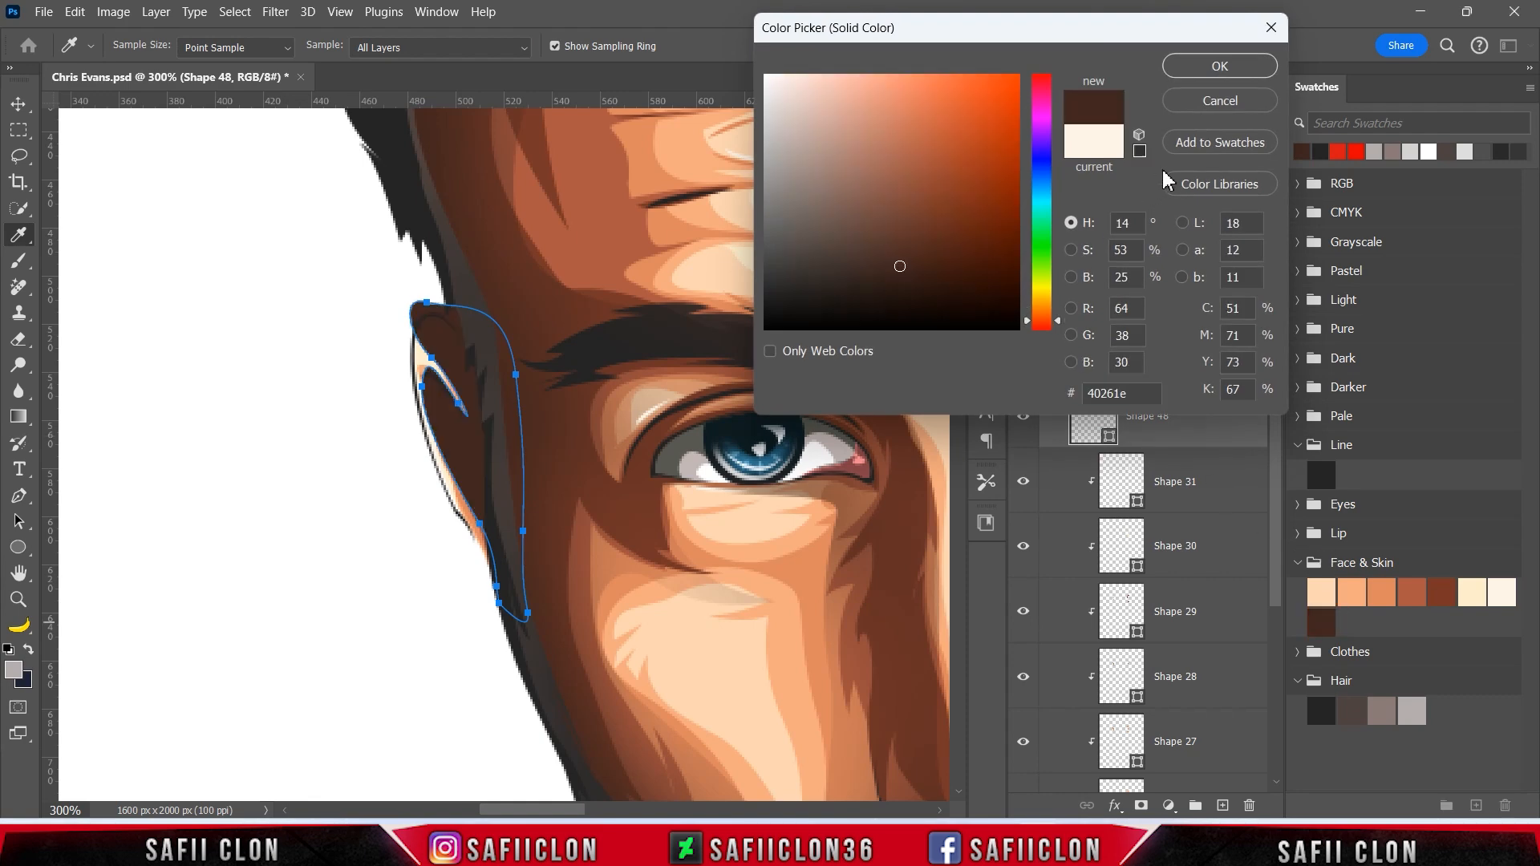
left_click(1207, 70)
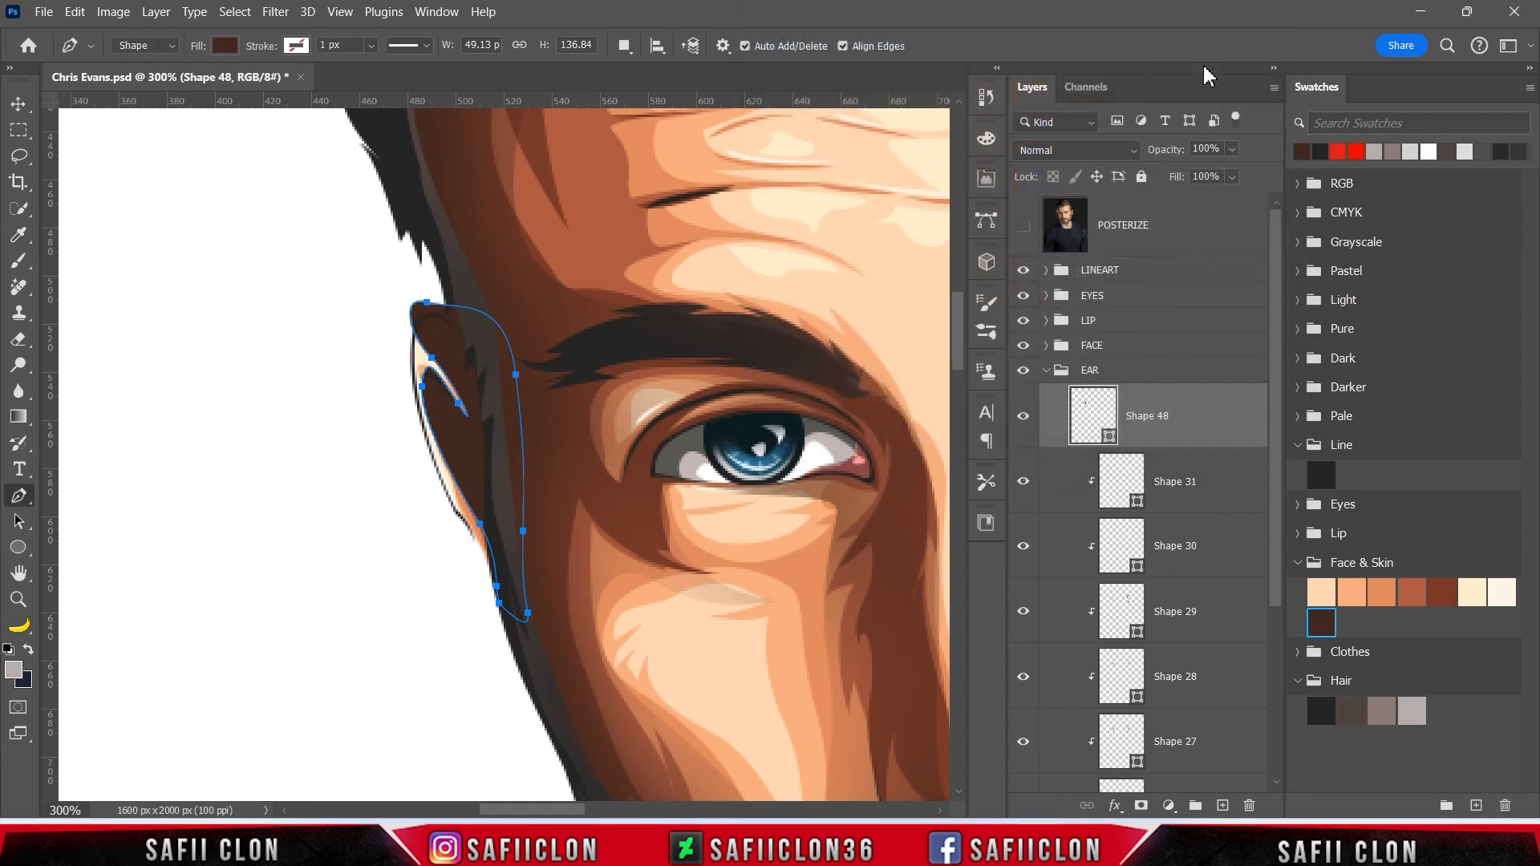
right_click(1182, 418)
left_click(1227, 429)
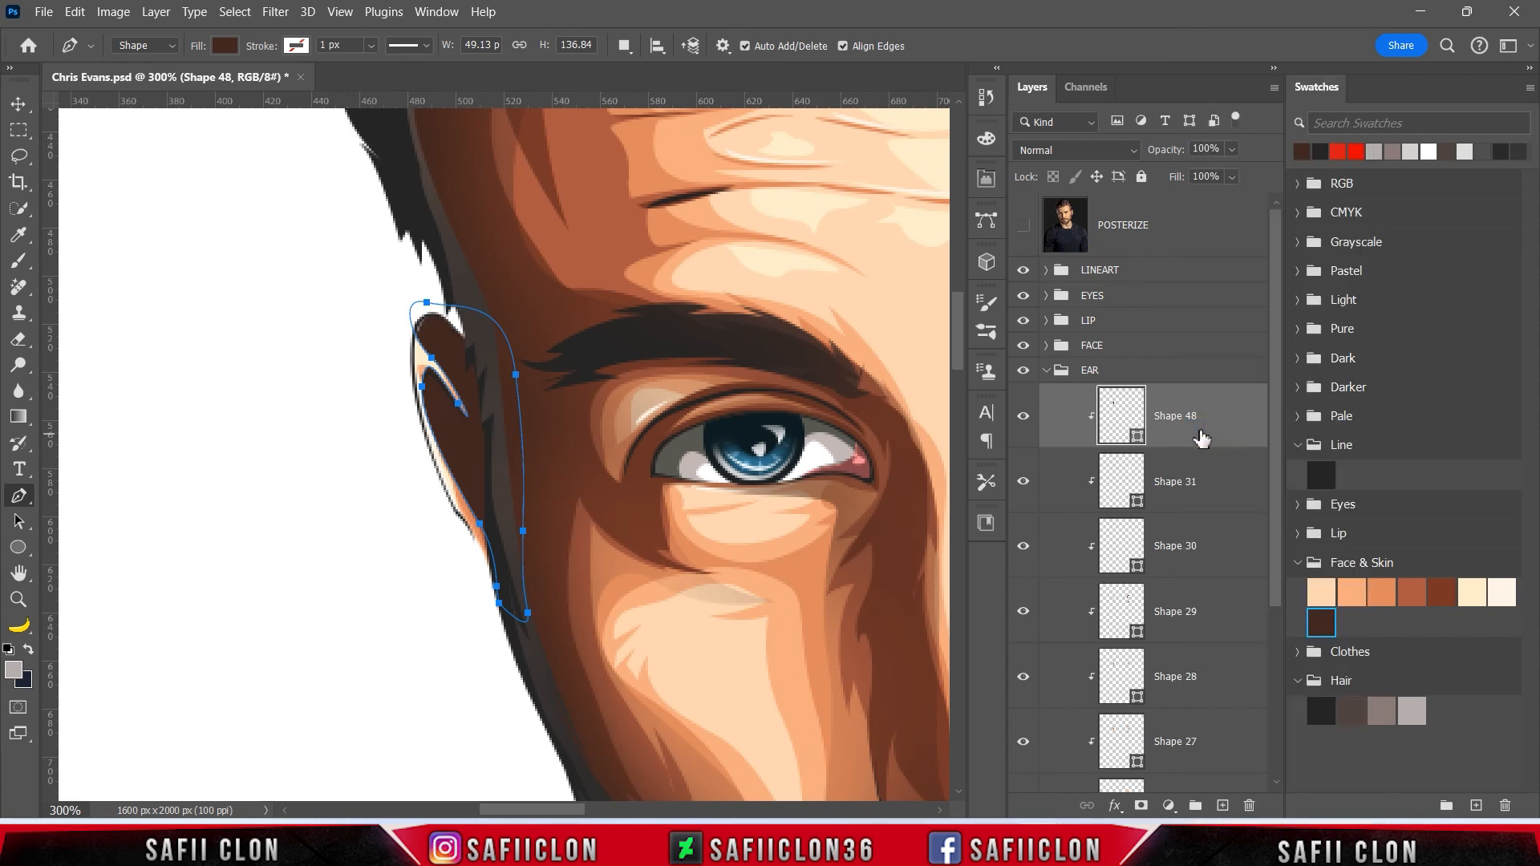
Add a layer mask to the ear shadow and soften it with a black brush at 8% opacity, reducing the size to 15 px
left_click(1140, 805)
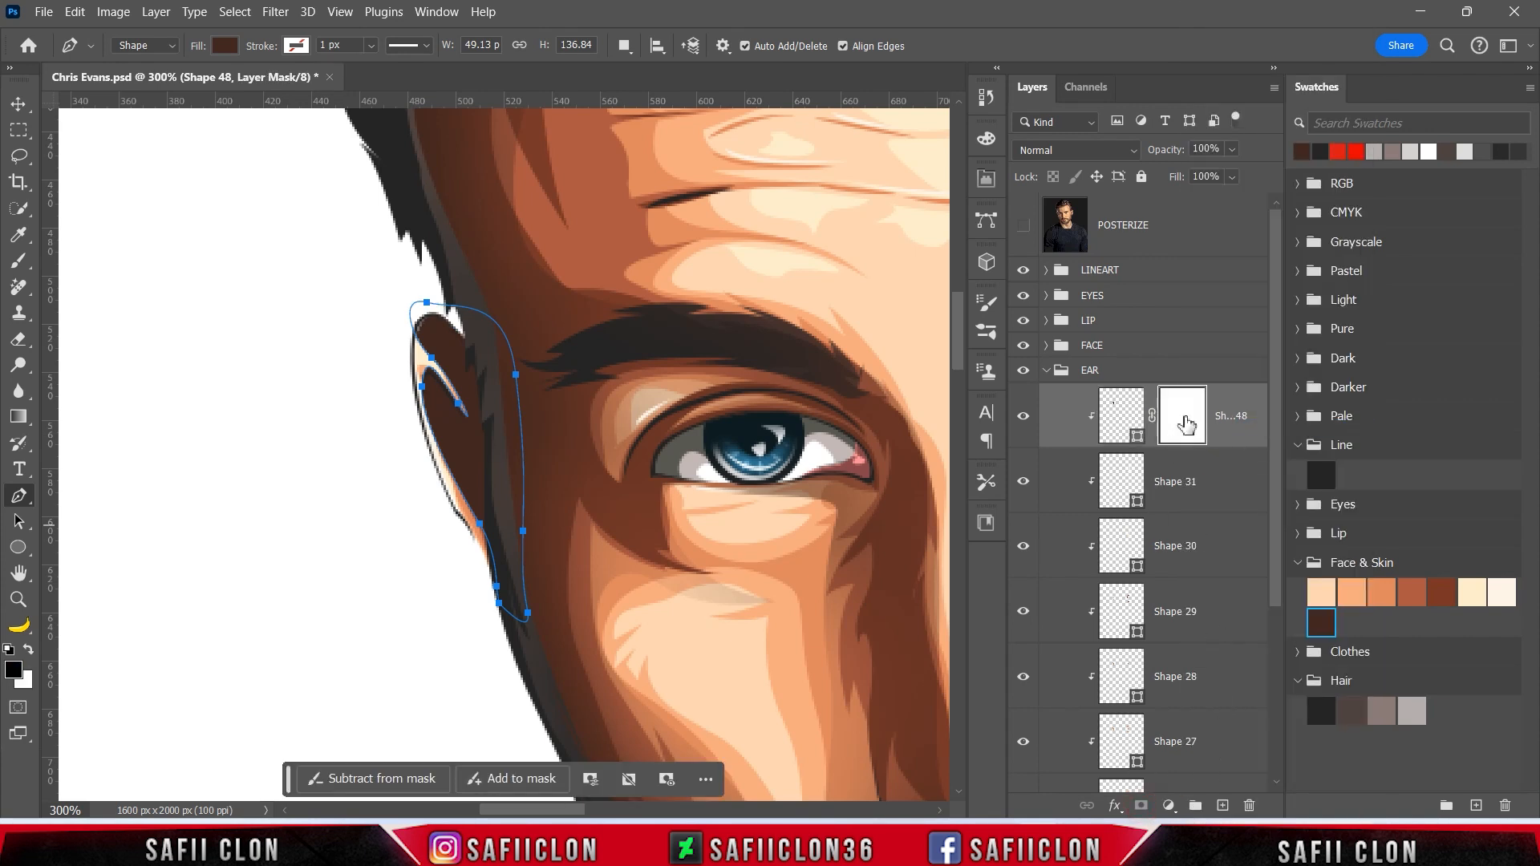
right_click(19, 261)
left_click(84, 264)
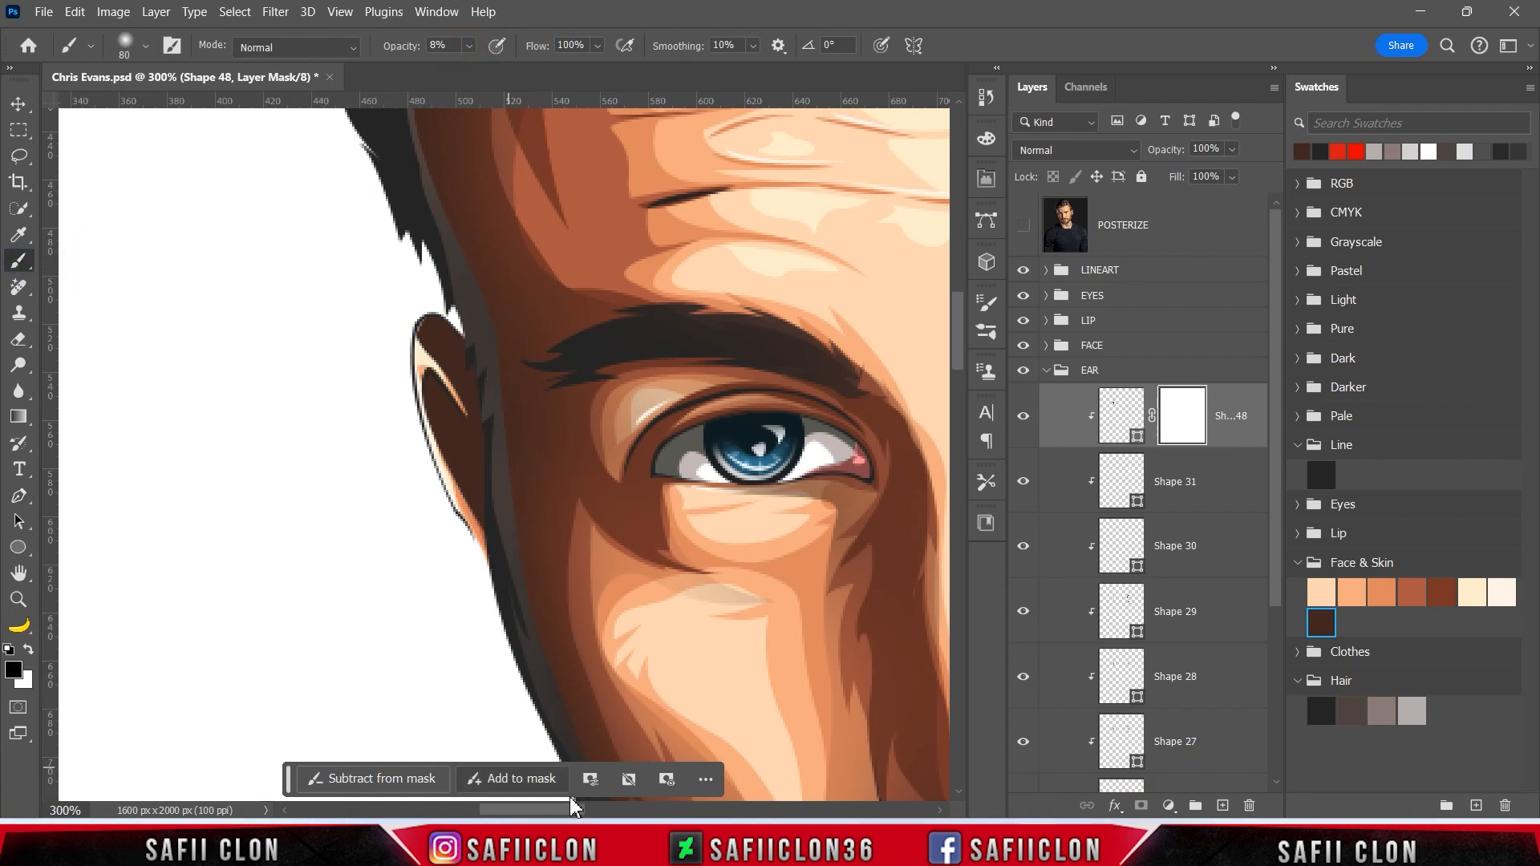
left_click_drag(561, 808, 566, 809)
key("[")
key("[")
key("[")
key("[")
key("[")
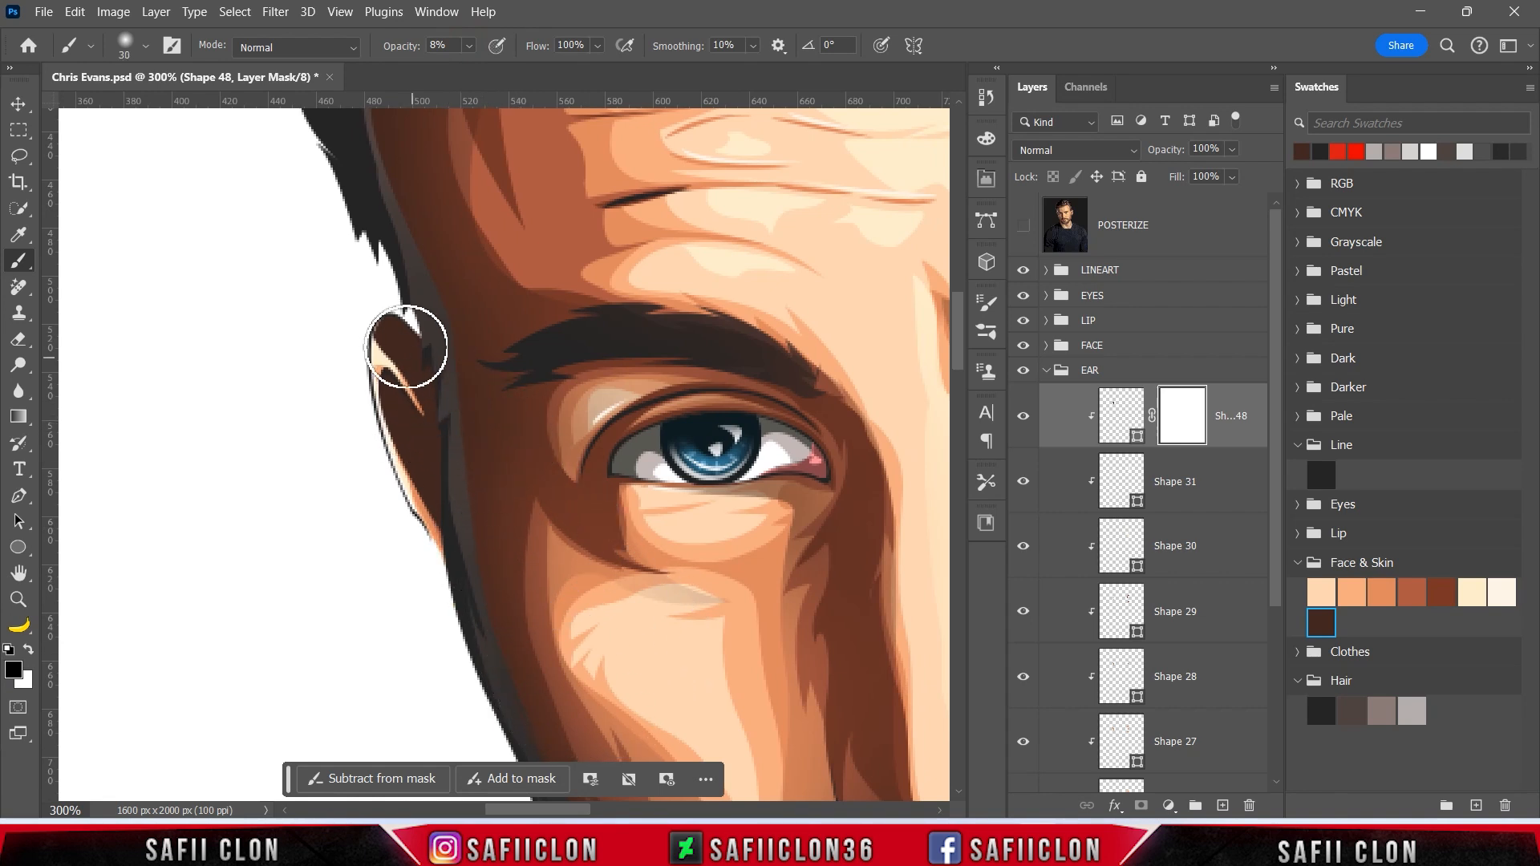
key("[")
mouse_move(374, 364)
left_mouse_down()
mouse_move(402, 465)
mouse_move(386, 409)
left_mouse_up()
key("[")
key("[")
mouse_move(371, 346)
left_mouse_down()
mouse_move(400, 371)
mouse_move(378, 310)
left_mouse_up()
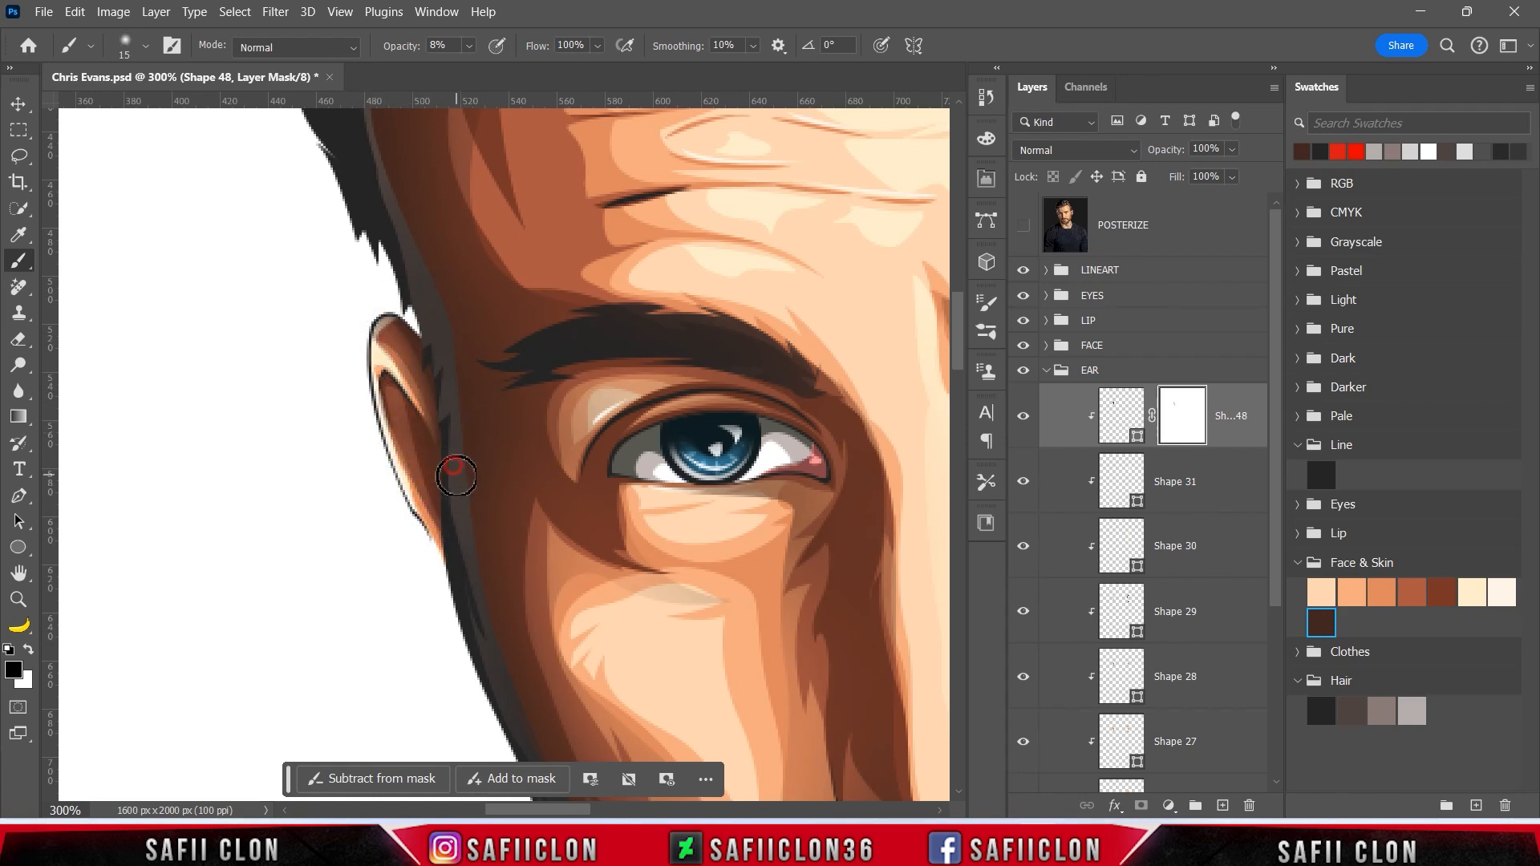
Return to a view of the whole face and collapse the EAR group
key("ctrl+minus")
key("ctrl+minus")
key("ctrl+minus")
key("ctrl+minus")
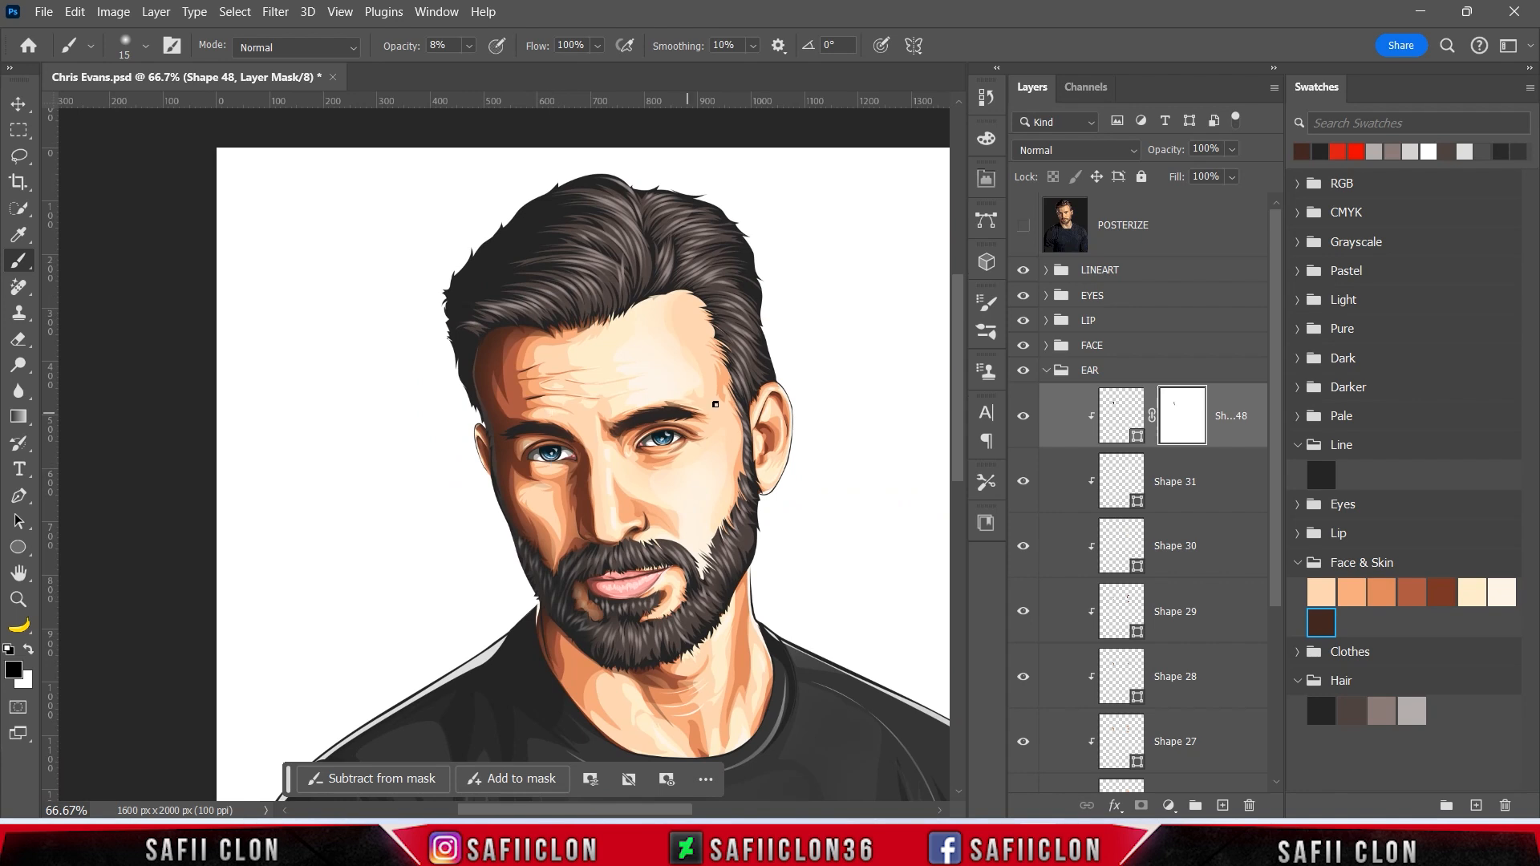
left_click(1079, 371)
left_click(1046, 370)
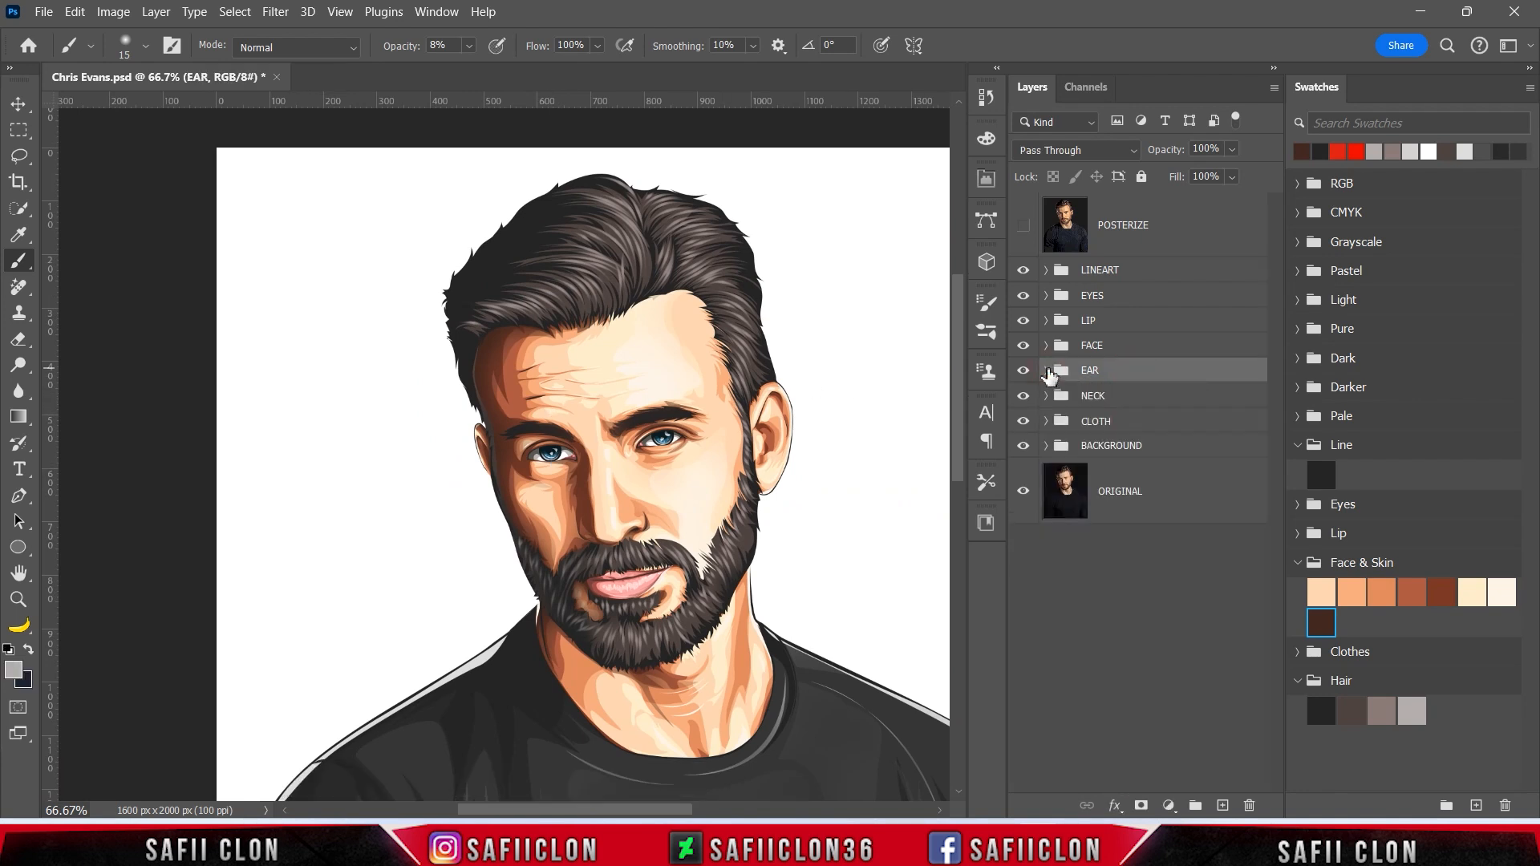
Expand the FACE group, select its uppermost layer, Shape 24, and show the POSTERIZE reference layer
left_click(1058, 348)
left_click(1046, 344)
left_click(1235, 388)
left_click(1022, 226)
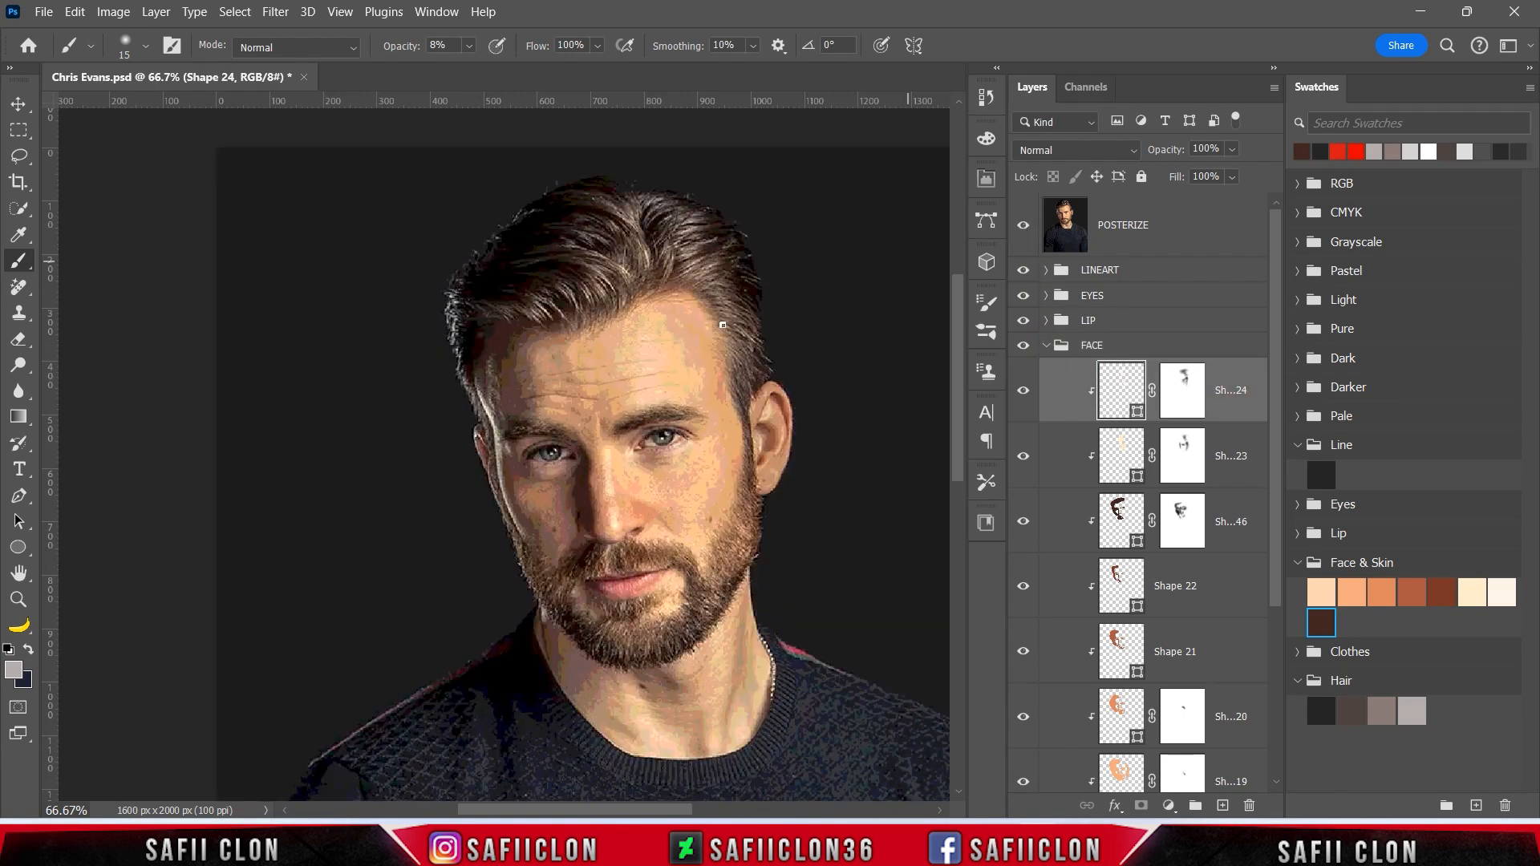
Start a new Pen shape layer and trace the side-light highlight's inner edge from the temple hairline down past the eye beside the far ear
left_click_drag(22, 507, 96, 498)
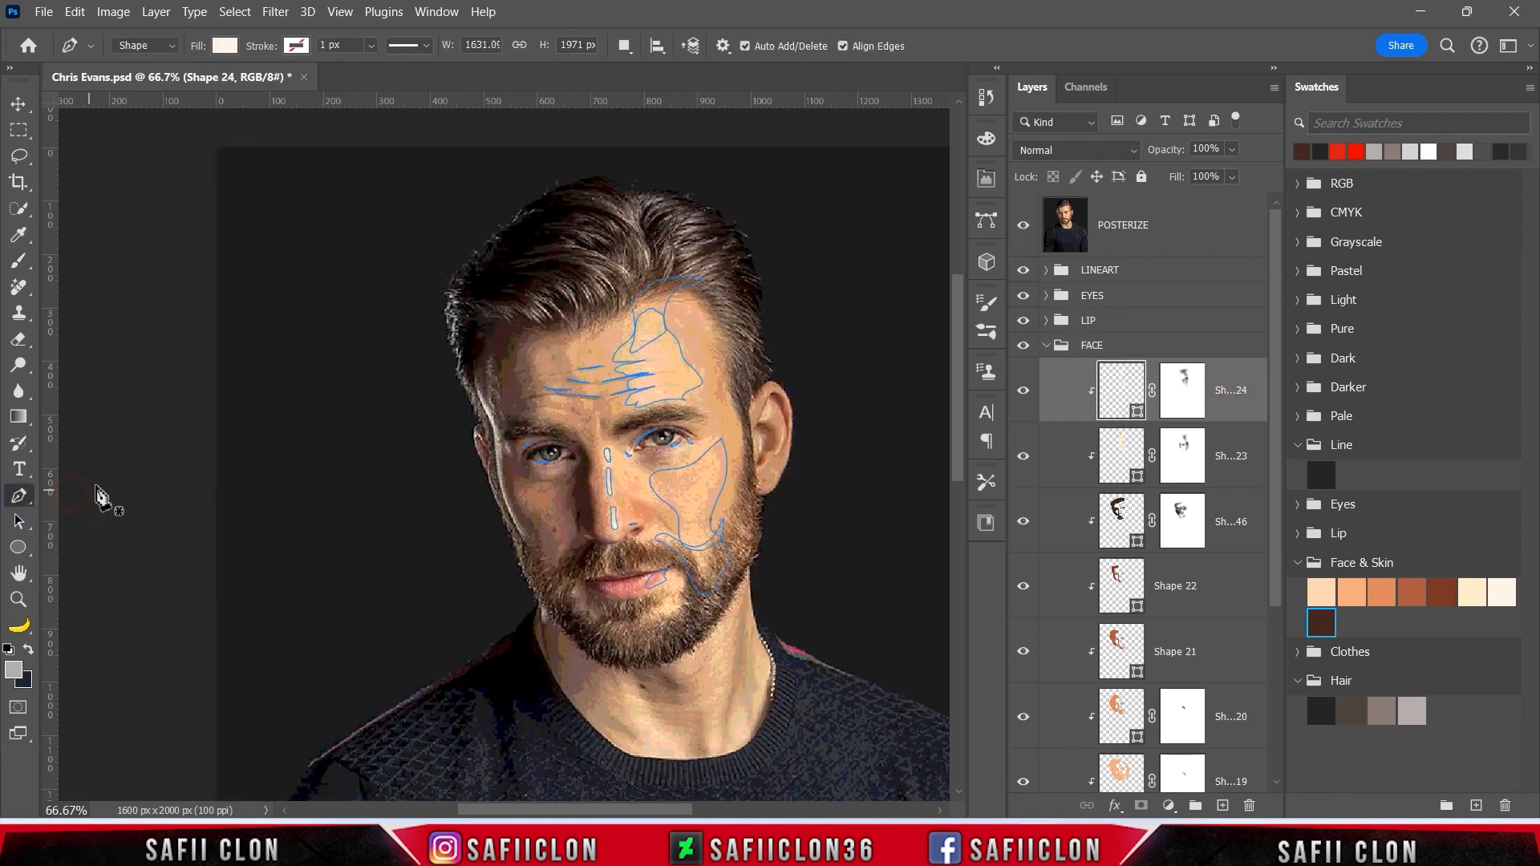
left_click(623, 48)
left_click(672, 70)
scroll(561, 368, "up", 2)
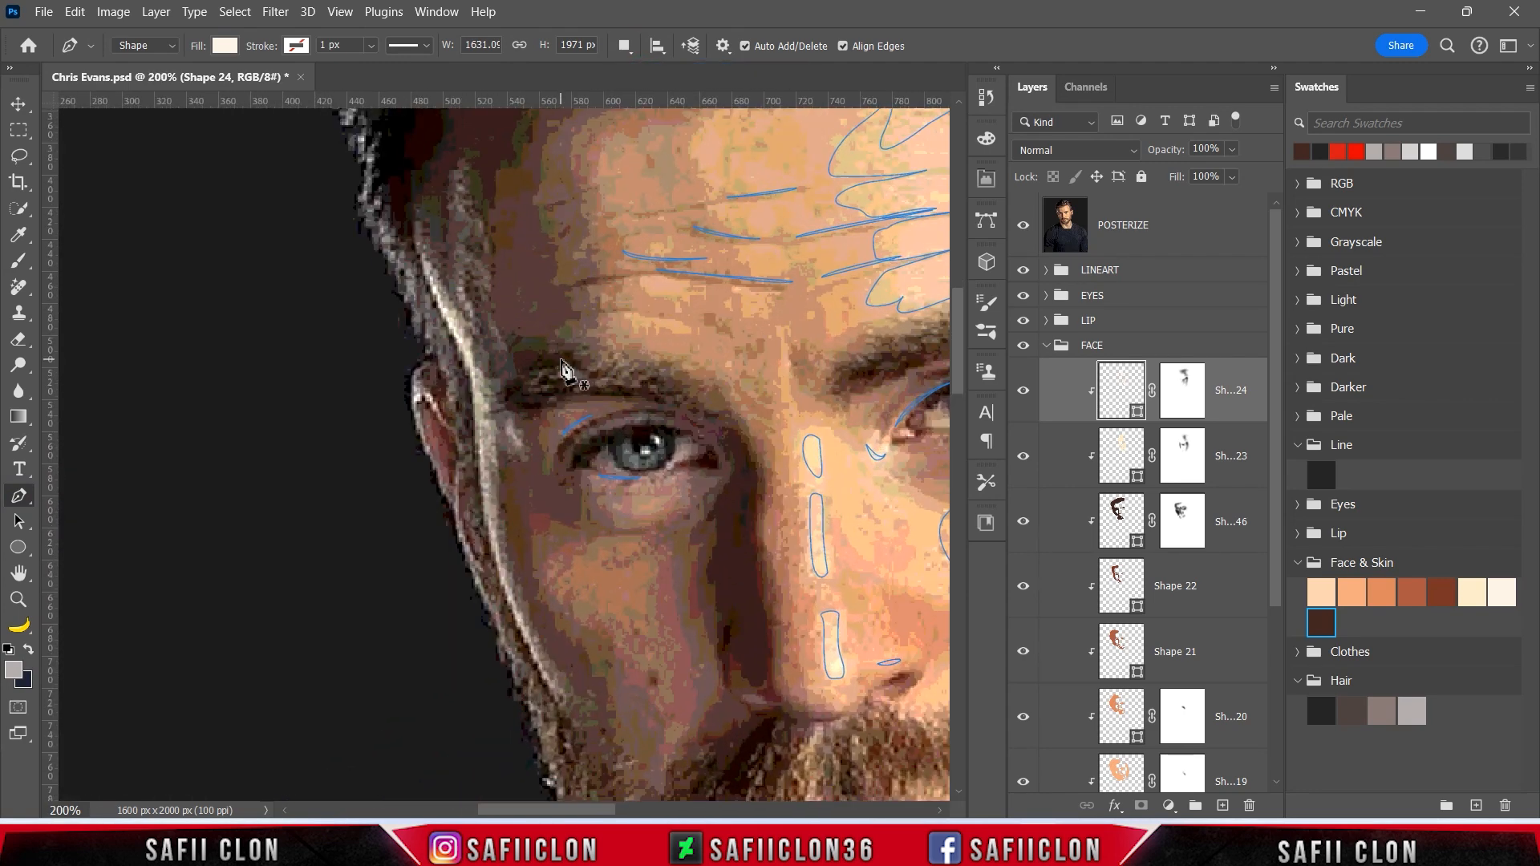
scroll(517, 397, "up", 2)
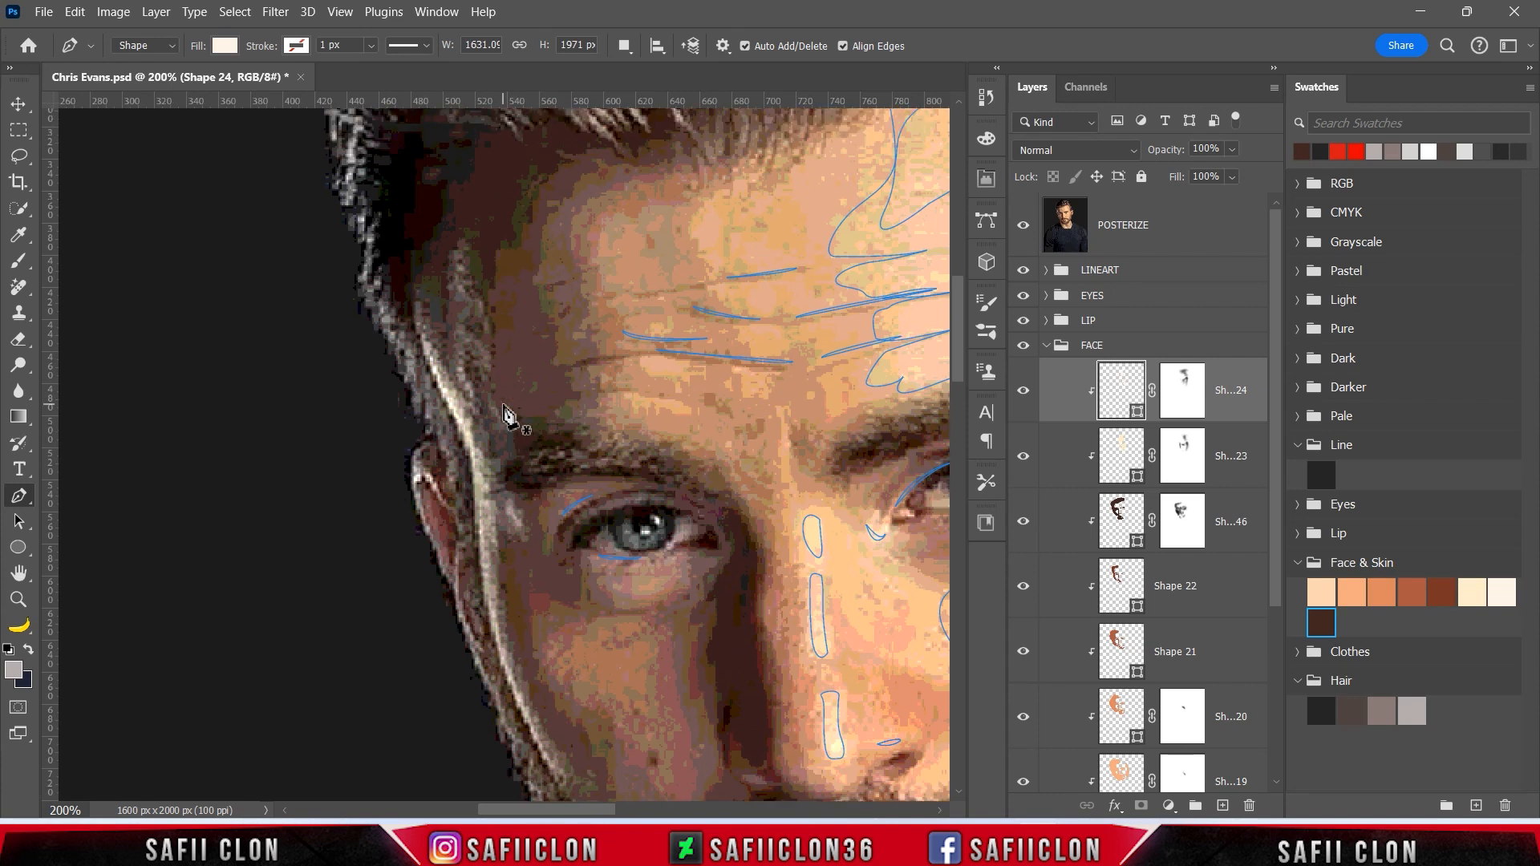
left_click(481, 200)
left_click_drag(471, 292, 484, 310)
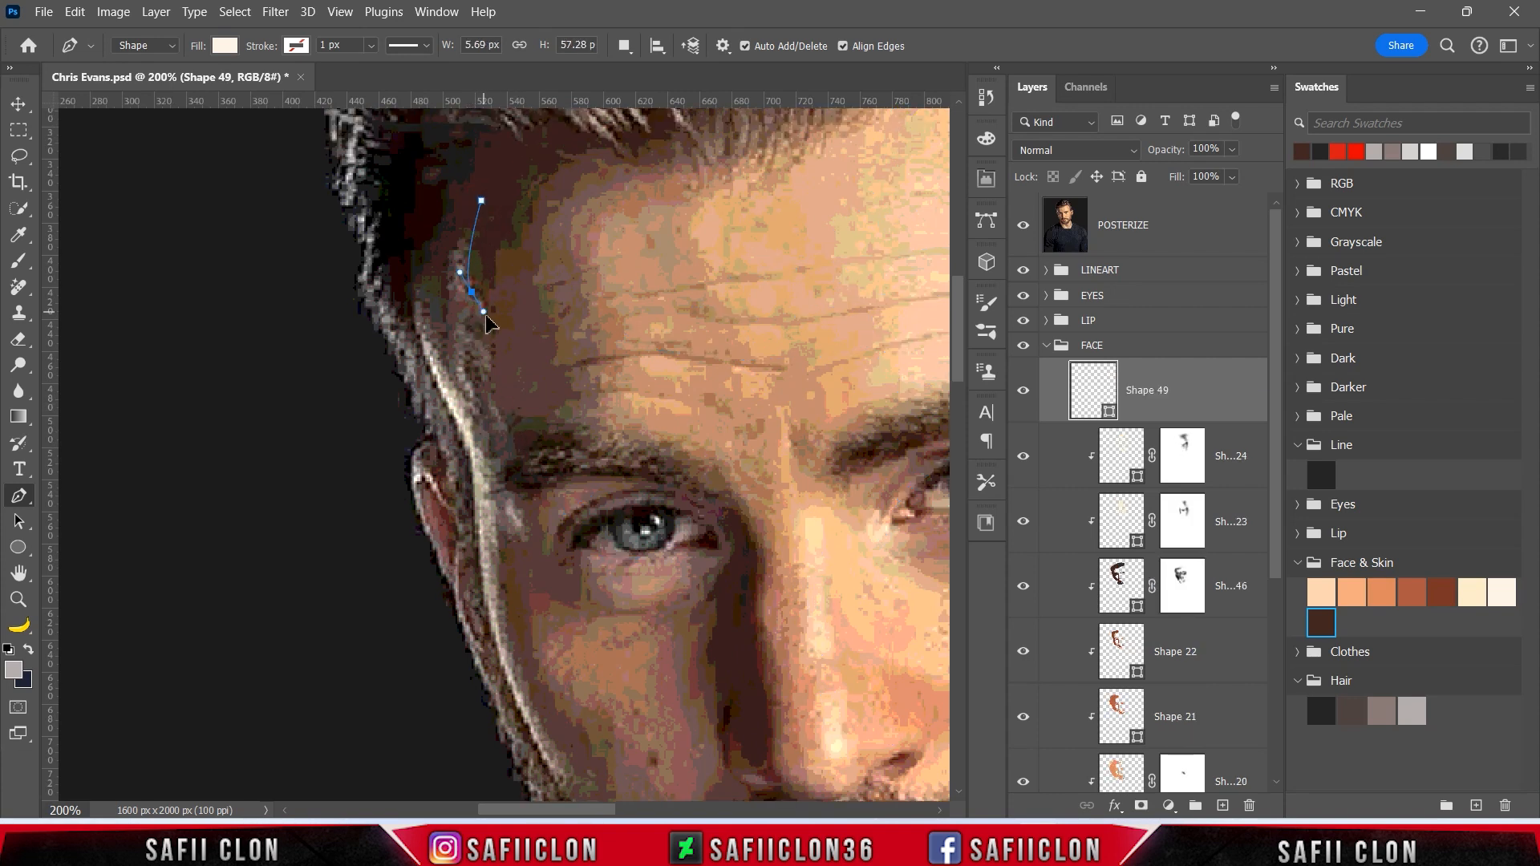
left_click_drag(493, 375, 496, 401)
left_click_drag(510, 429, 517, 441)
left_click(520, 443)
left_click_drag(482, 392, 475, 353)
left_click(489, 458)
left_click(508, 486)
left_click_drag(528, 541, 535, 585)
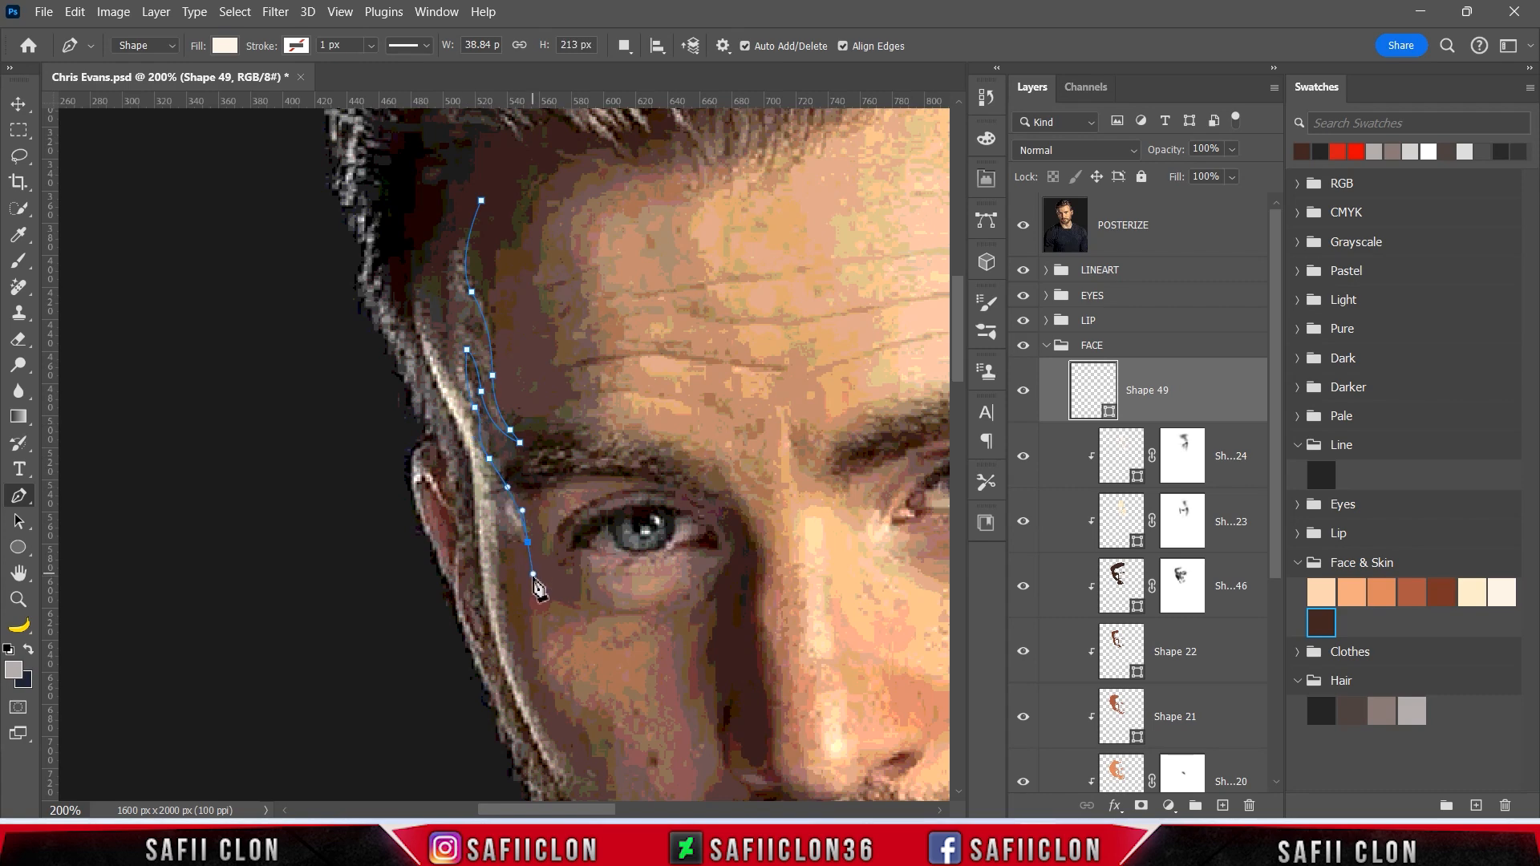
Continue the highlight outline down the cheek to the beard and close it around the outer edge of the face up to the temple hair
scroll(501, 514, "down", 2)
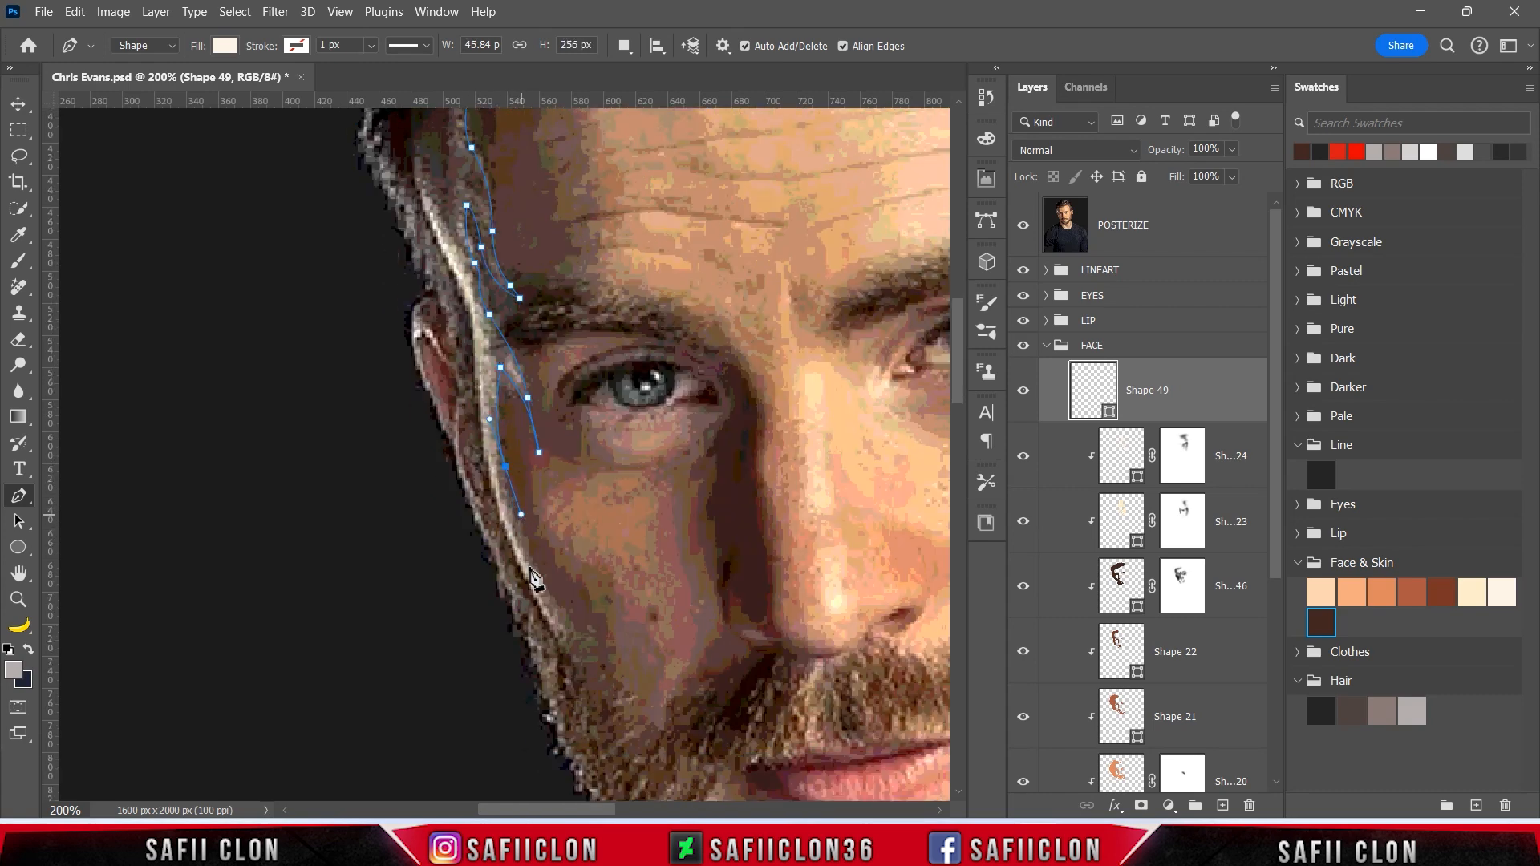
left_click_drag(505, 477, 521, 524)
left_click_drag(548, 587, 571, 616)
left_click(549, 586, "alt")
left_click(575, 679)
left_click_drag(478, 582, 425, 489)
scroll(393, 448, "up", 1)
left_click(390, 450)
scroll(385, 425, "up", 3)
left_click_drag(364, 382, 366, 321)
left_click(382, 281)
left_click(411, 267)
left_click_drag(449, 414, 448, 446)
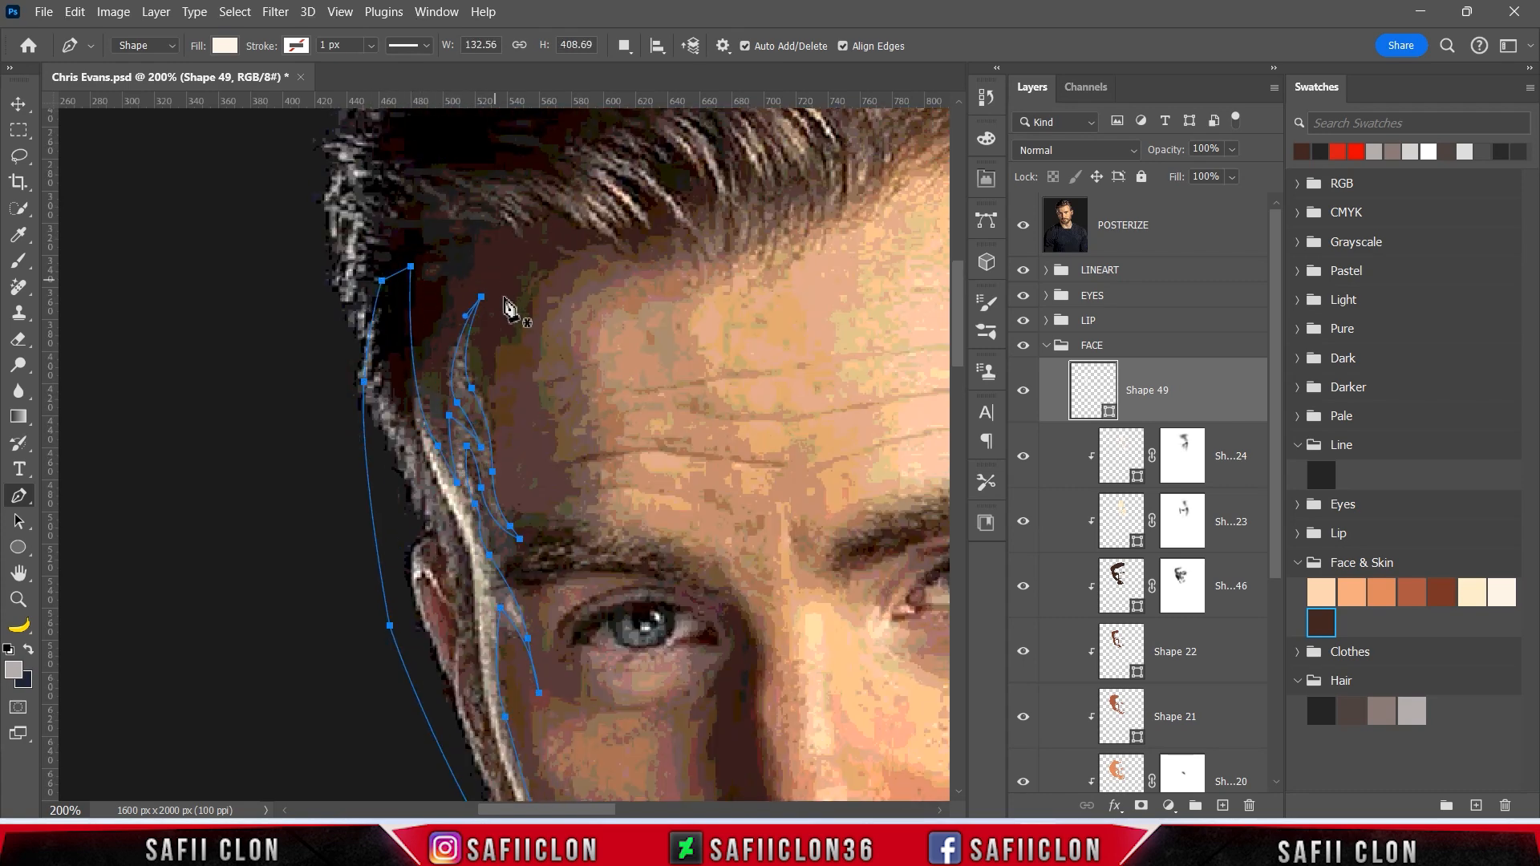
Return to a view of the whole head and hide the POSTERIZE reference layer
key("ctrl+minus")
key("ctrl+minus")
key("ctrl+minus")
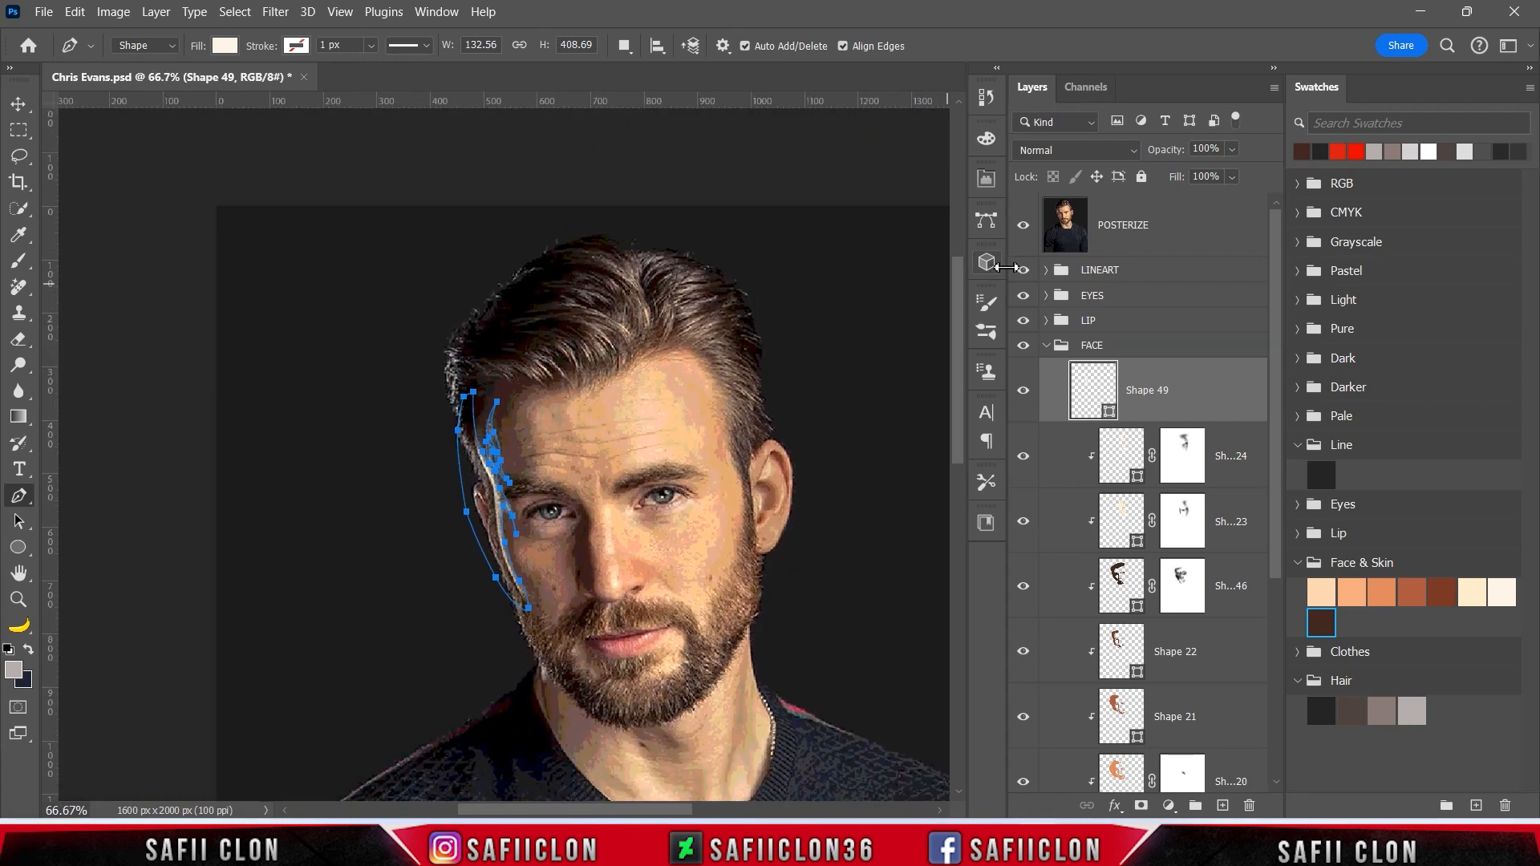
left_click(1023, 230)
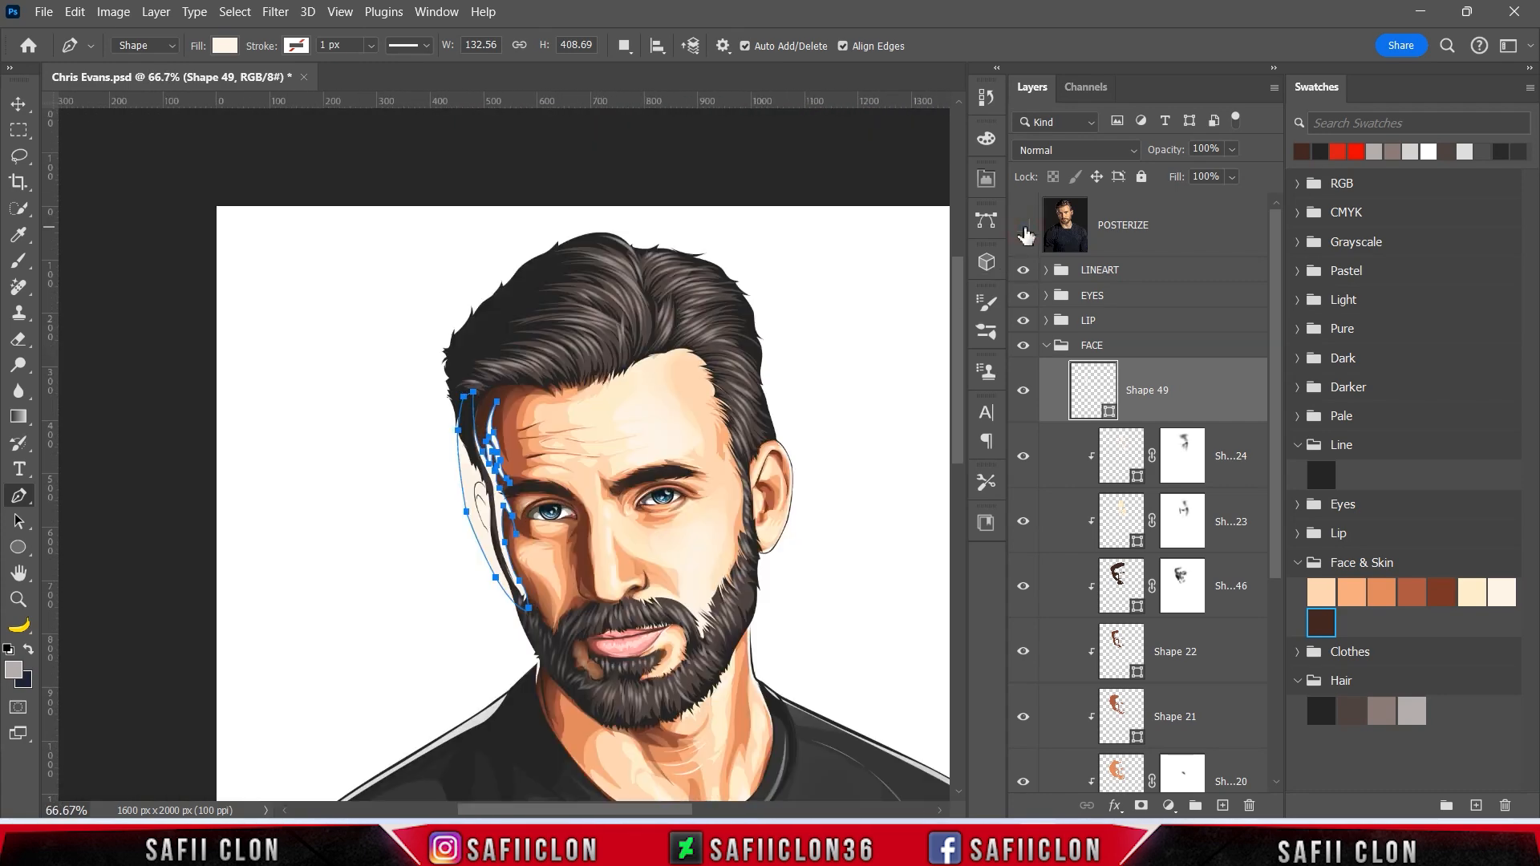
Clip the highlight shape to the face layers and fill it with the light cream swatch fef4e8
right_click(1191, 400)
left_click(1233, 427)
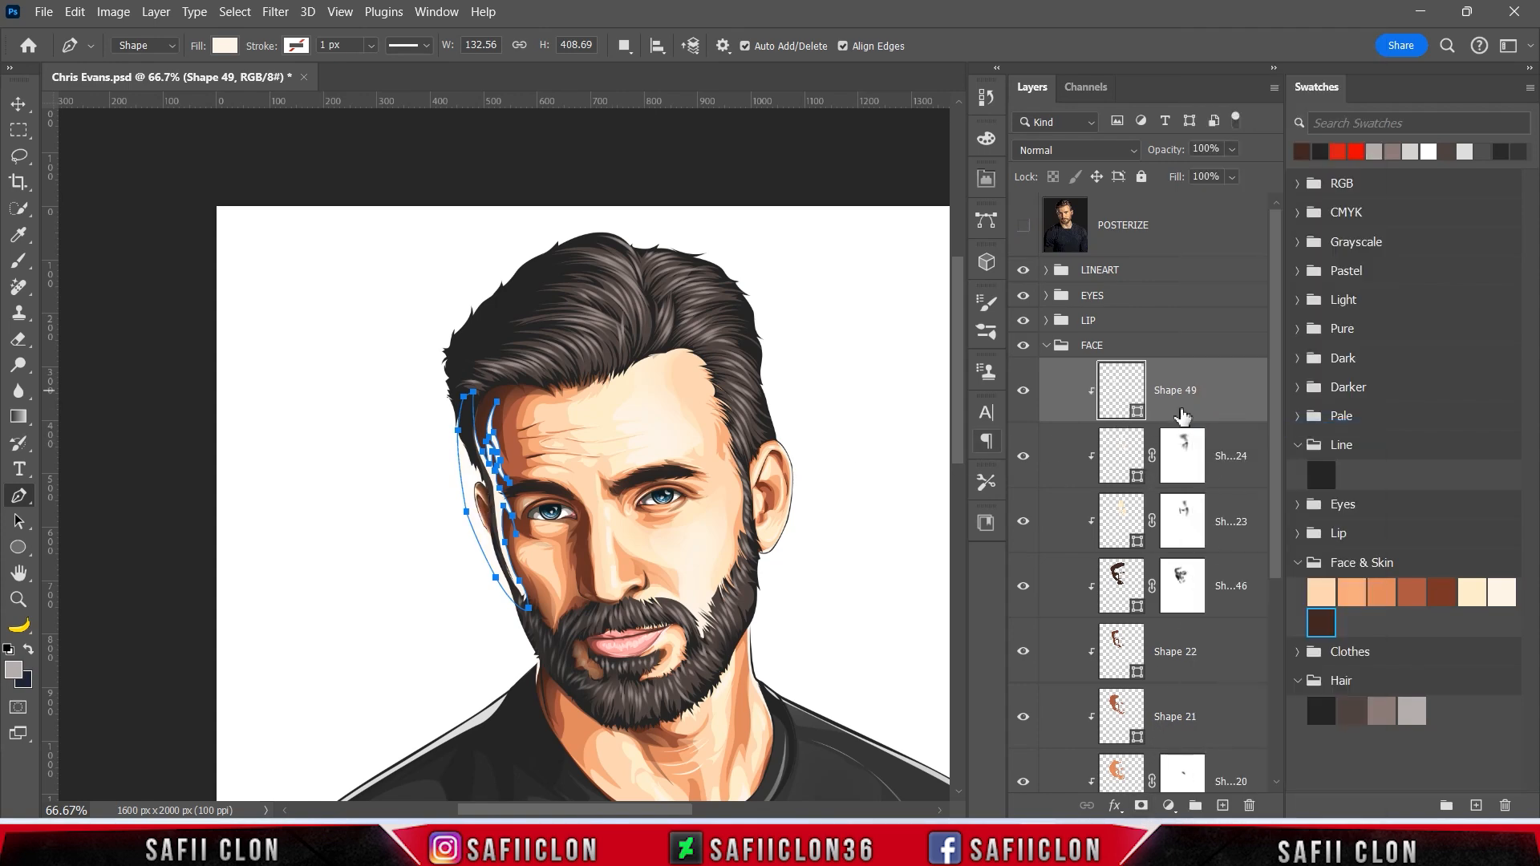
double_click(1139, 416)
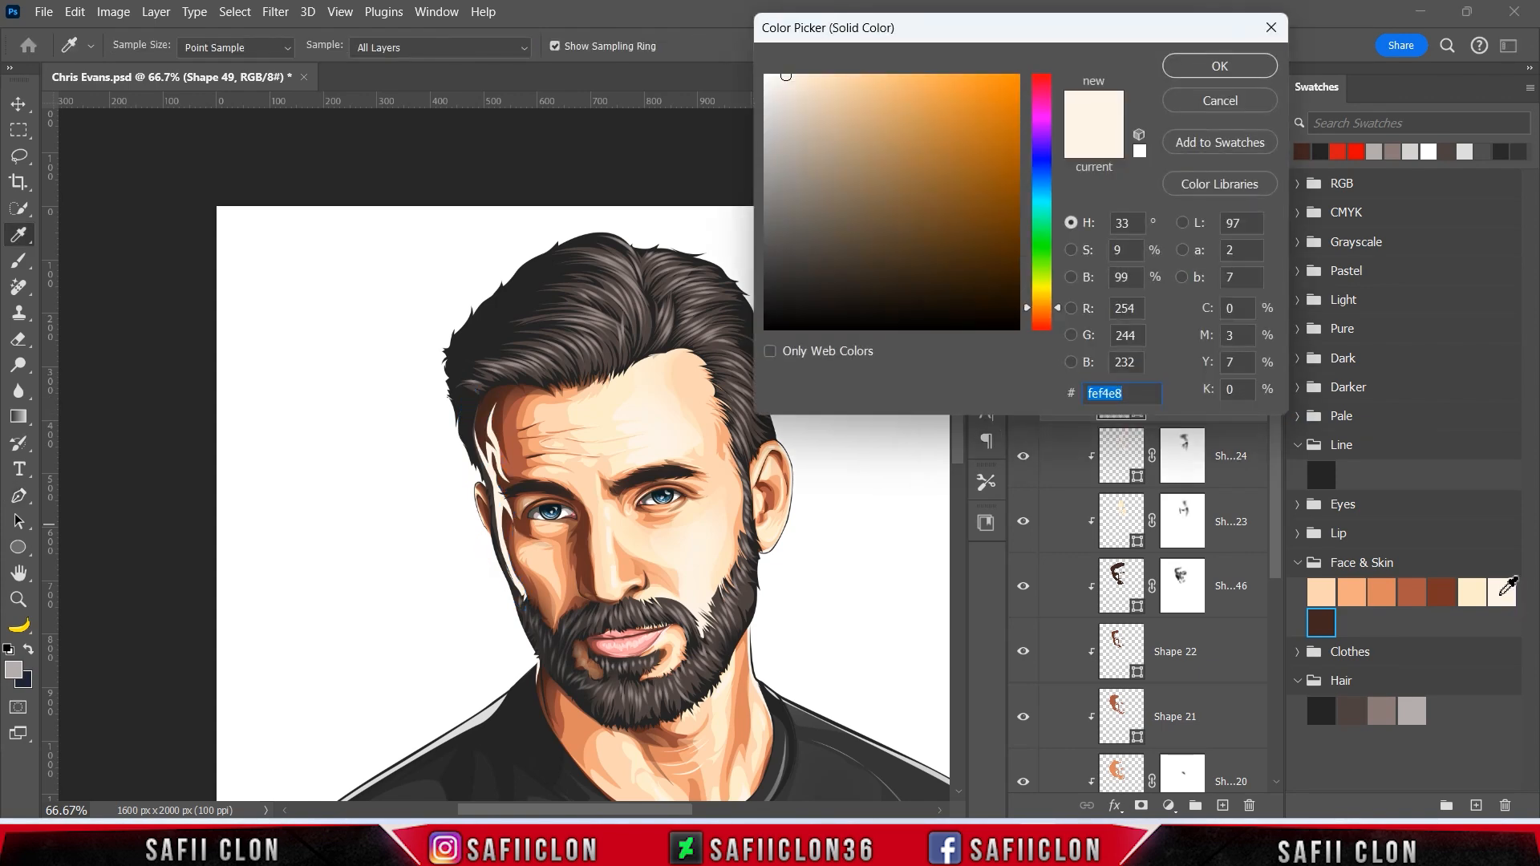
left_click(1204, 68)
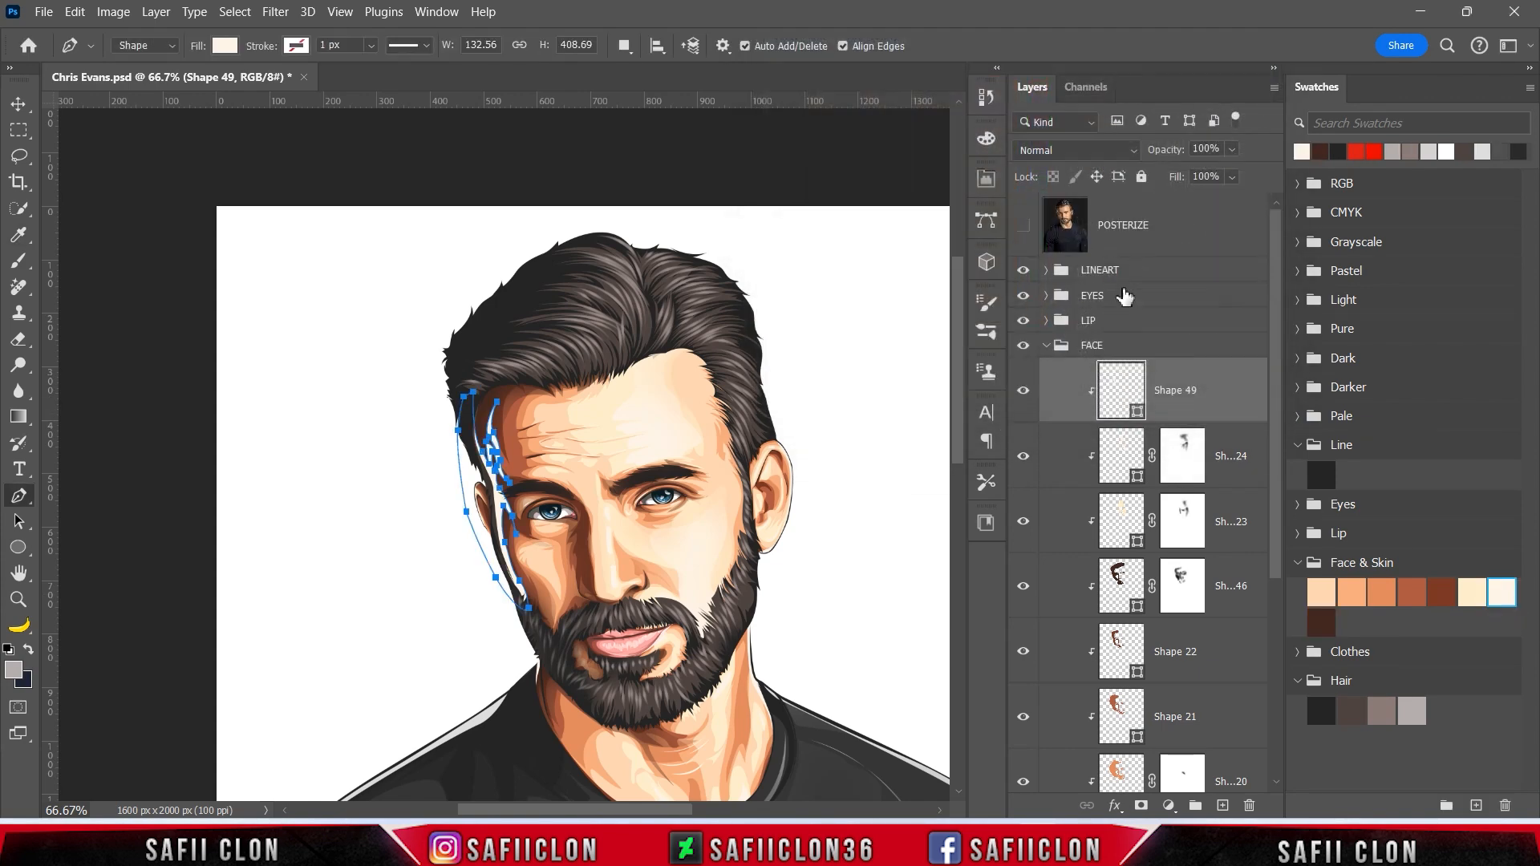
Add a layer mask to the highlight shape and ready a black brush at 8% opacity
left_click(1142, 805)
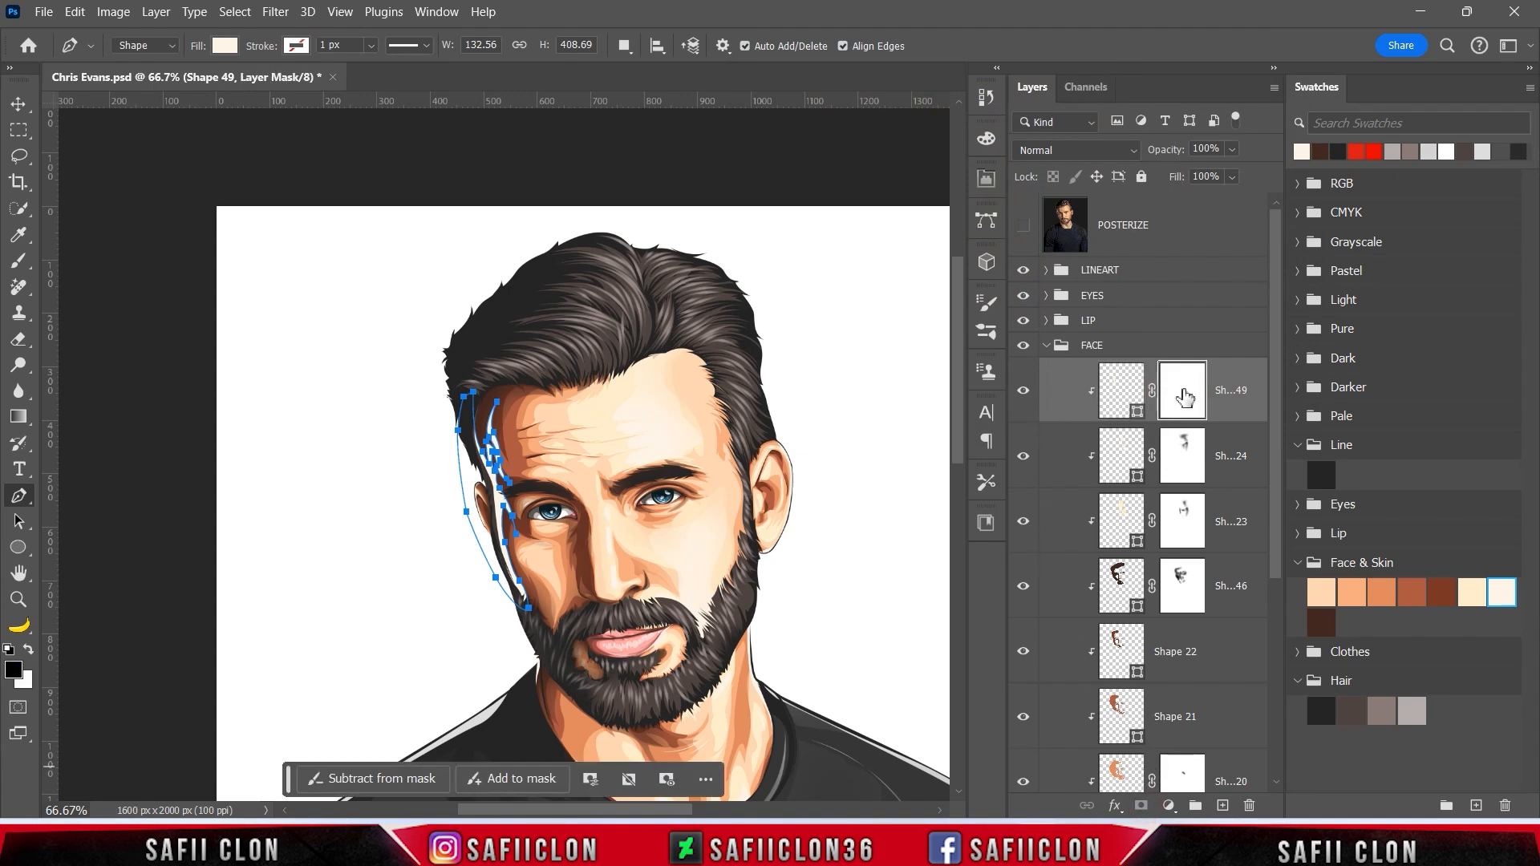
right_click(25, 265)
left_click(73, 261)
left_click(470, 47)
left_click(471, 48)
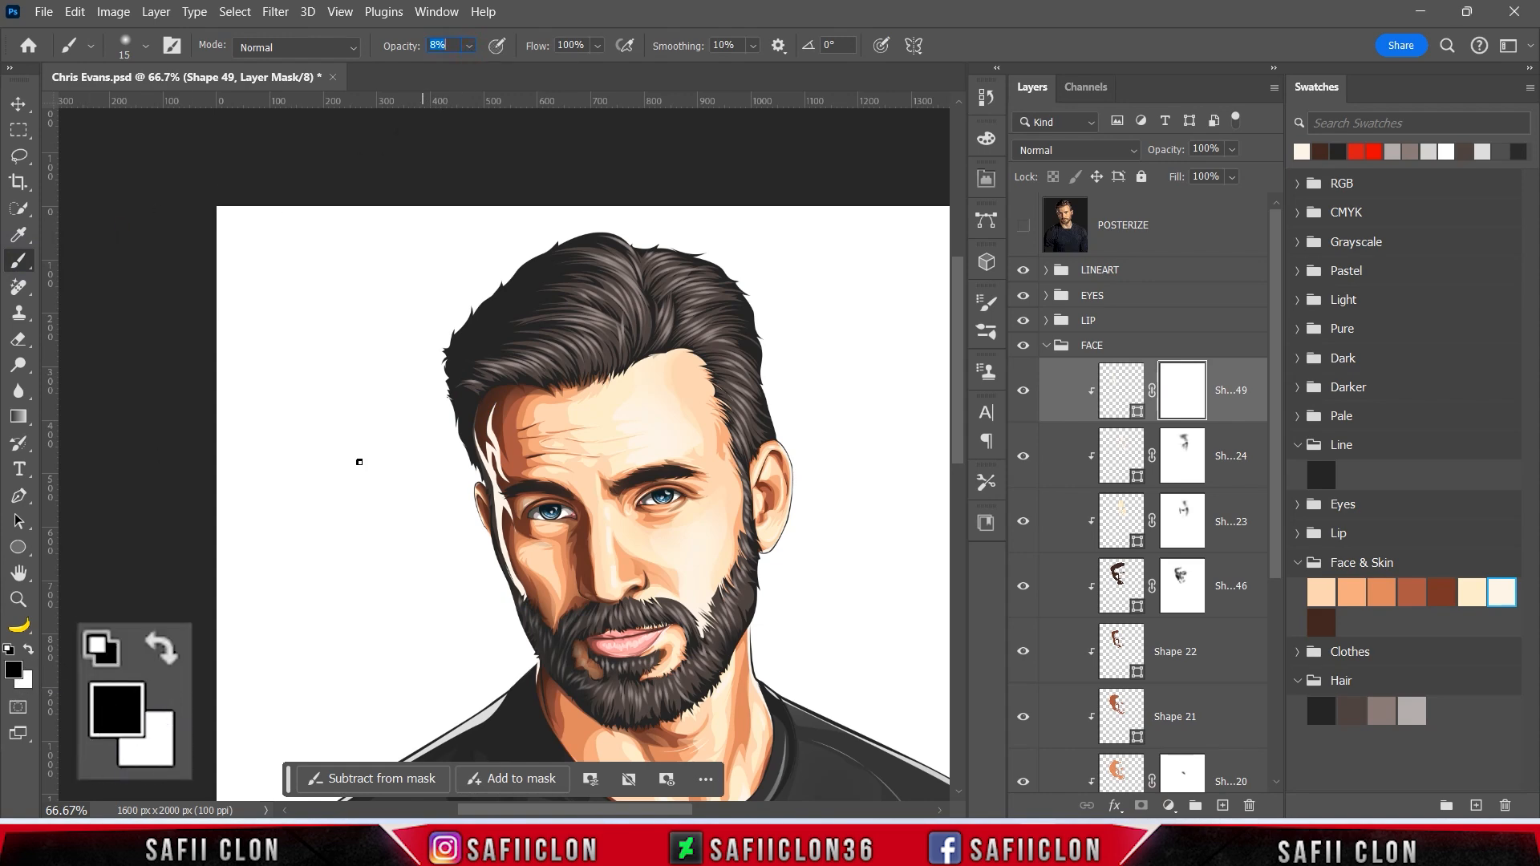
Enlarge the brush and fade the highlight on its mask from the temple down to the cheek
key("ctrl+plus")
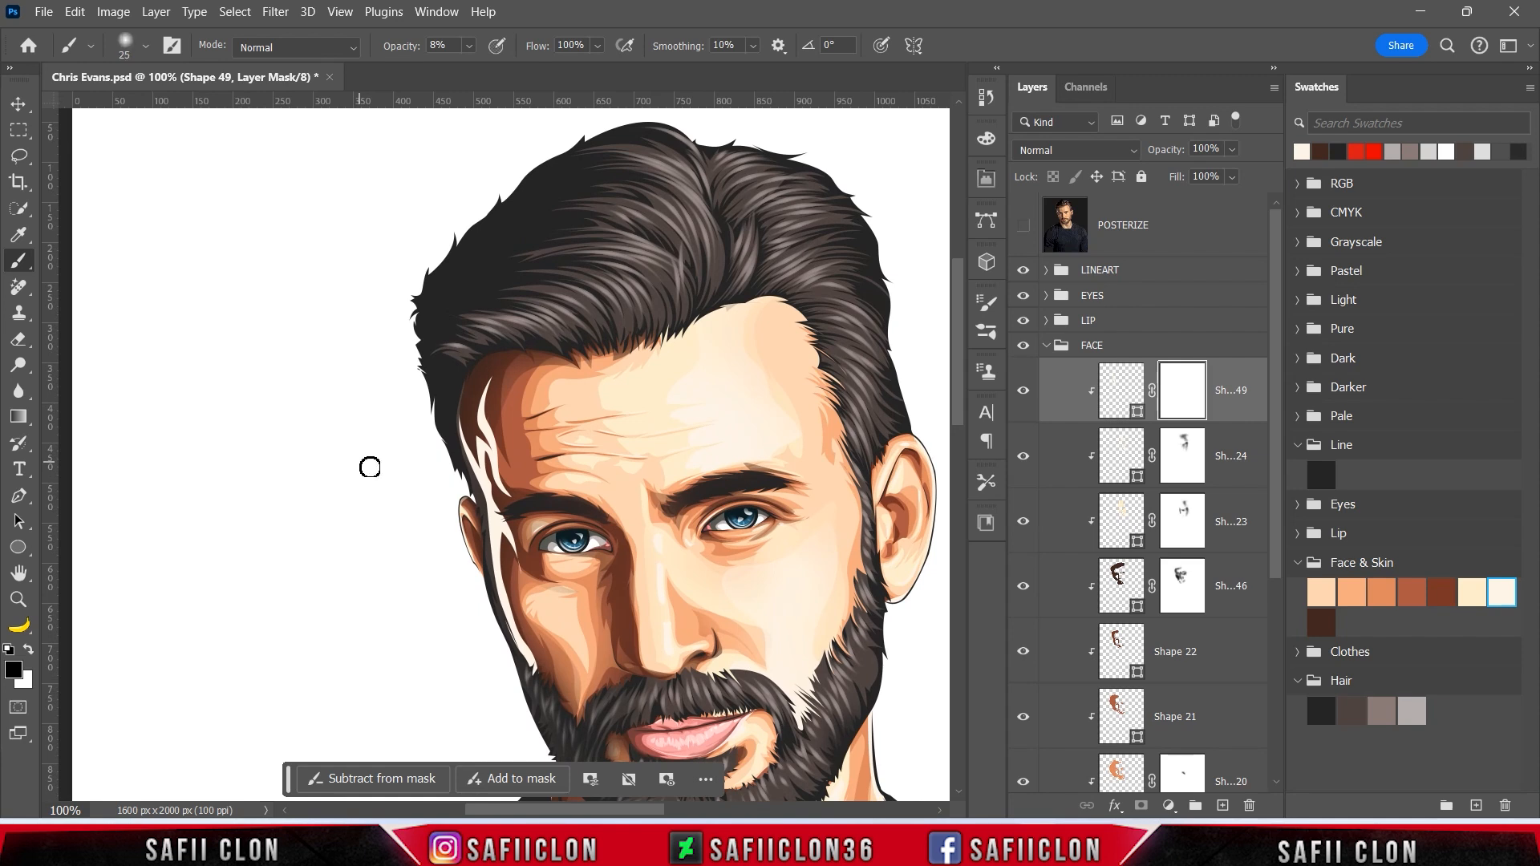
key("bracketright")
key("bracketright")
key("bracketright")
key("bracketright")
key("bracketright")
key("bracketright")
key("bracketright")
mouse_move(519, 385)
left_mouse_down()
mouse_move(496, 414)
mouse_move(488, 397)
mouse_move(511, 394)
mouse_move(497, 376)
mouse_move(505, 451)
mouse_move(522, 363)
mouse_move(522, 502)
mouse_move(543, 569)
mouse_move(526, 423)
mouse_move(502, 383)
mouse_move(543, 553)
mouse_move(550, 713)
mouse_move(523, 510)
mouse_move(526, 615)
mouse_move(556, 638)
left_mouse_up()
Refine the highlight's mask beside the eye with a smaller brush, then enlarge the brush to 70 px
key("bracketleft")
key("bracketleft")
key("bracketleft")
key("bracketleft")
key("bracketleft")
key("bracketleft")
mouse_move(499, 535)
left_mouse_down()
mouse_move(508, 586)
mouse_move(502, 434)
mouse_move(540, 672)
mouse_move(519, 607)
mouse_move(536, 500)
left_mouse_up()
key("bracketright")
key("bracketright")
key("bracketright")
key("bracketright")
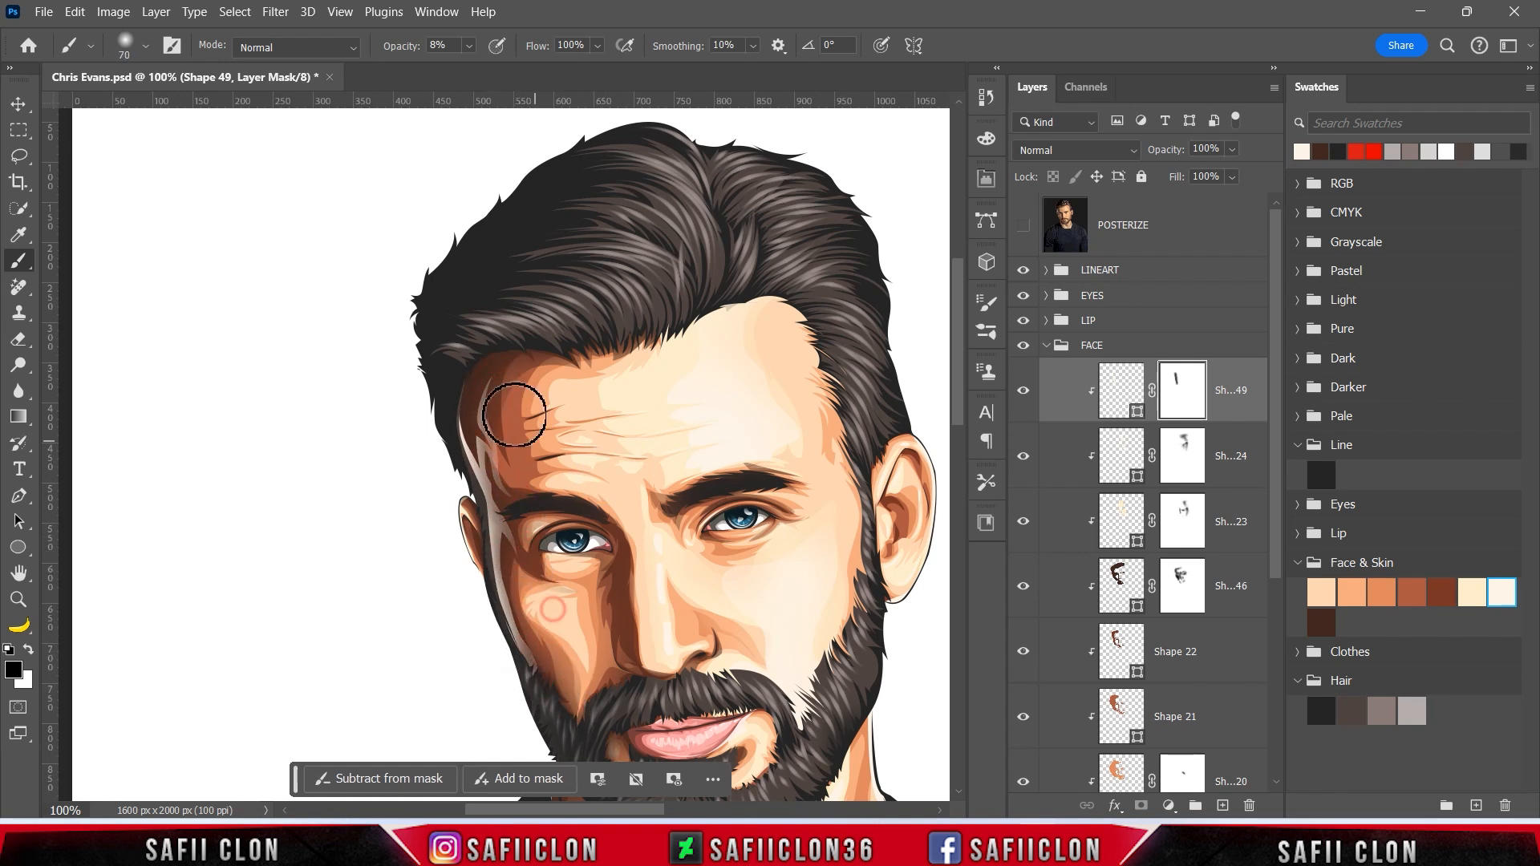
Return to a view of the whole portrait and collapse the FACE group
key("ctrl+minus")
key("ctrl+minus")
key("ctrl+minus")
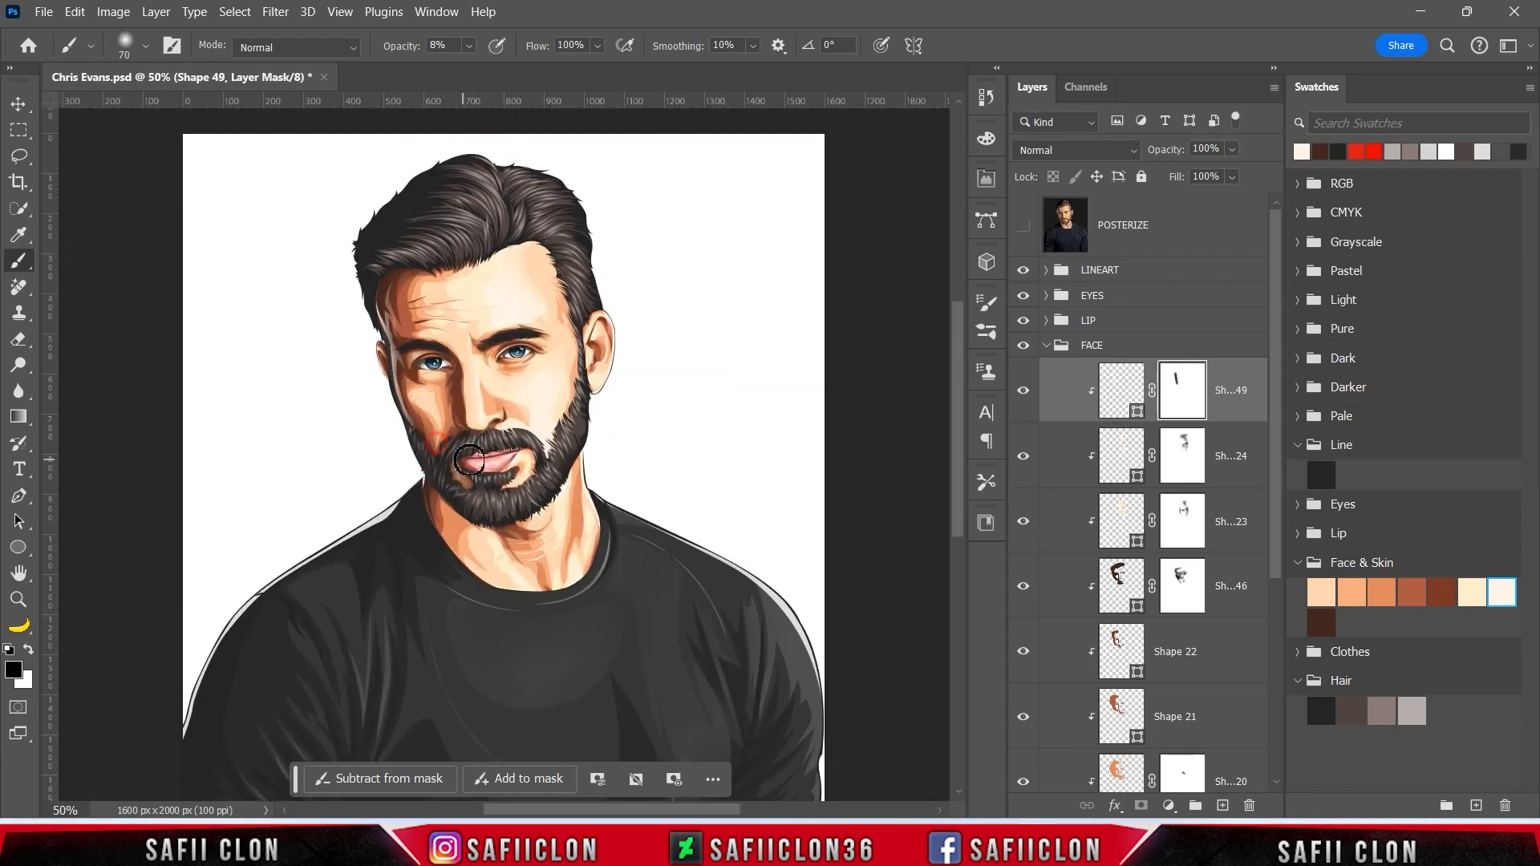
left_click(1038, 354)
left_click(1046, 346)
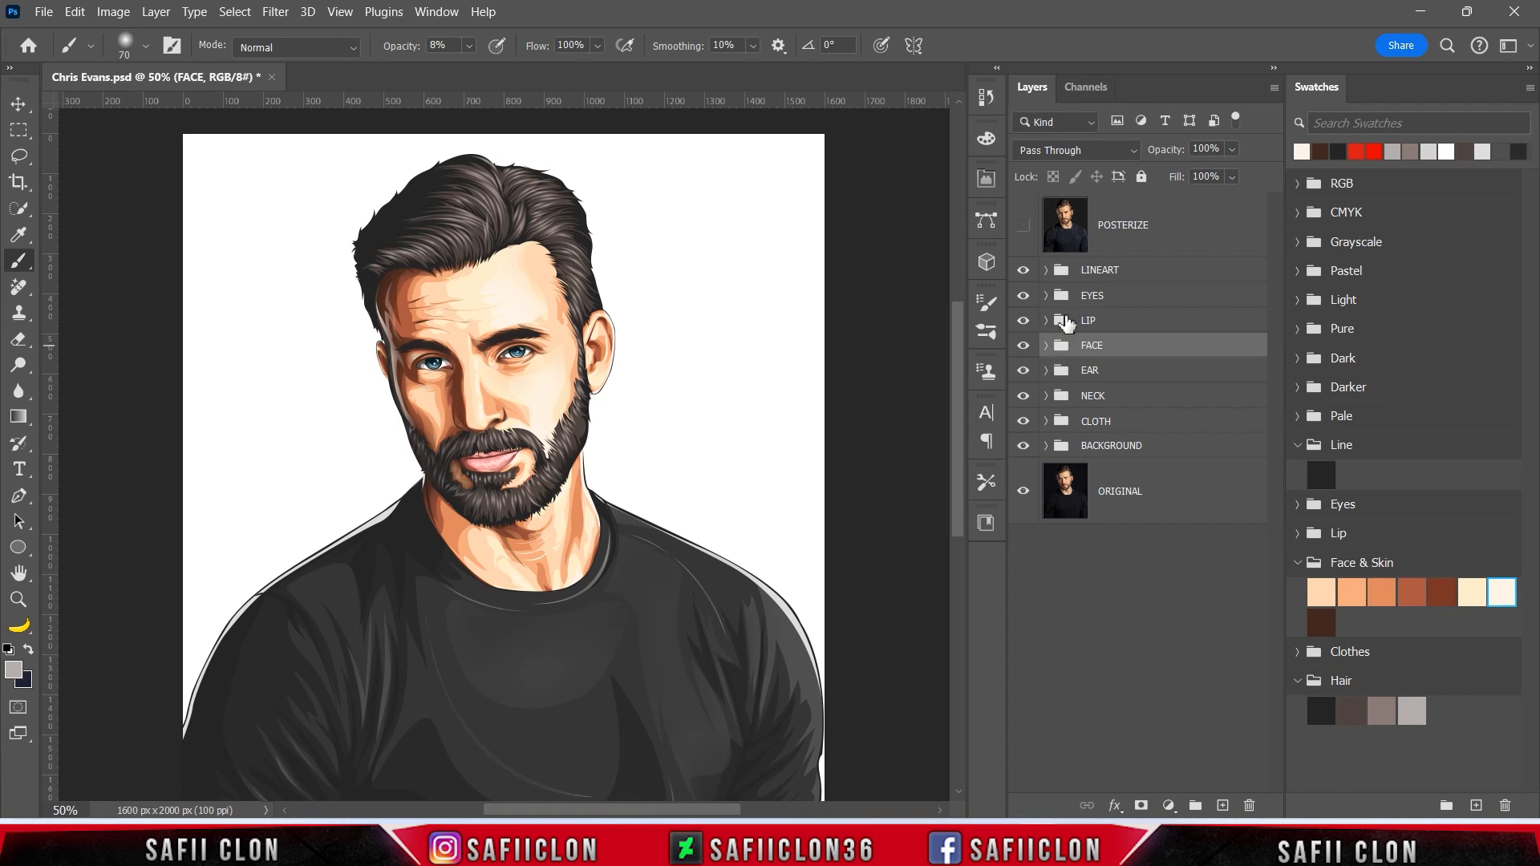
Expand the LINEART group and add a new empty layer above Layer 2
left_click(1161, 272)
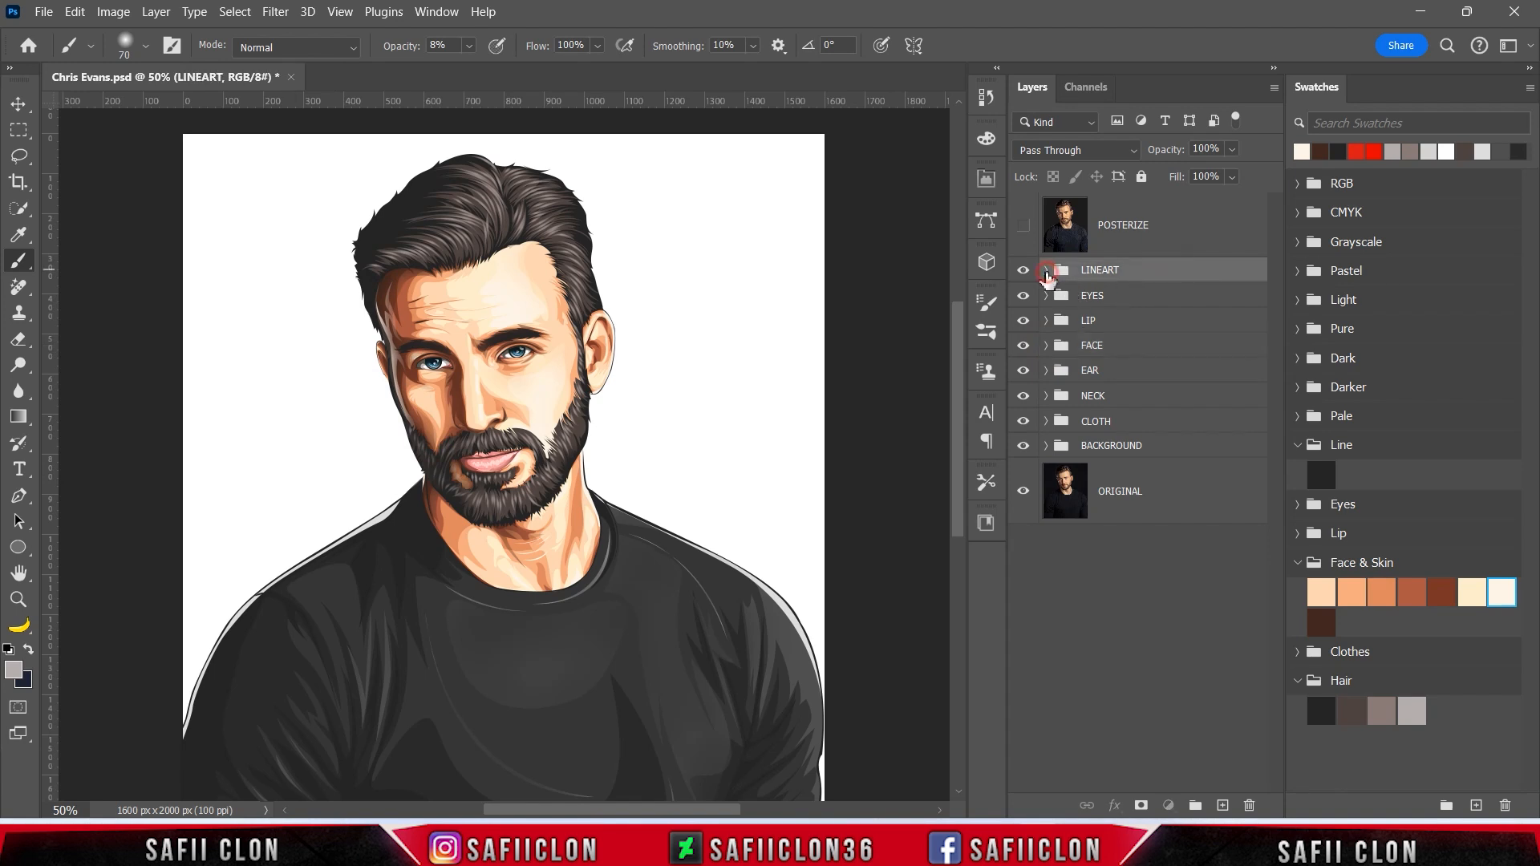
left_click(1046, 270)
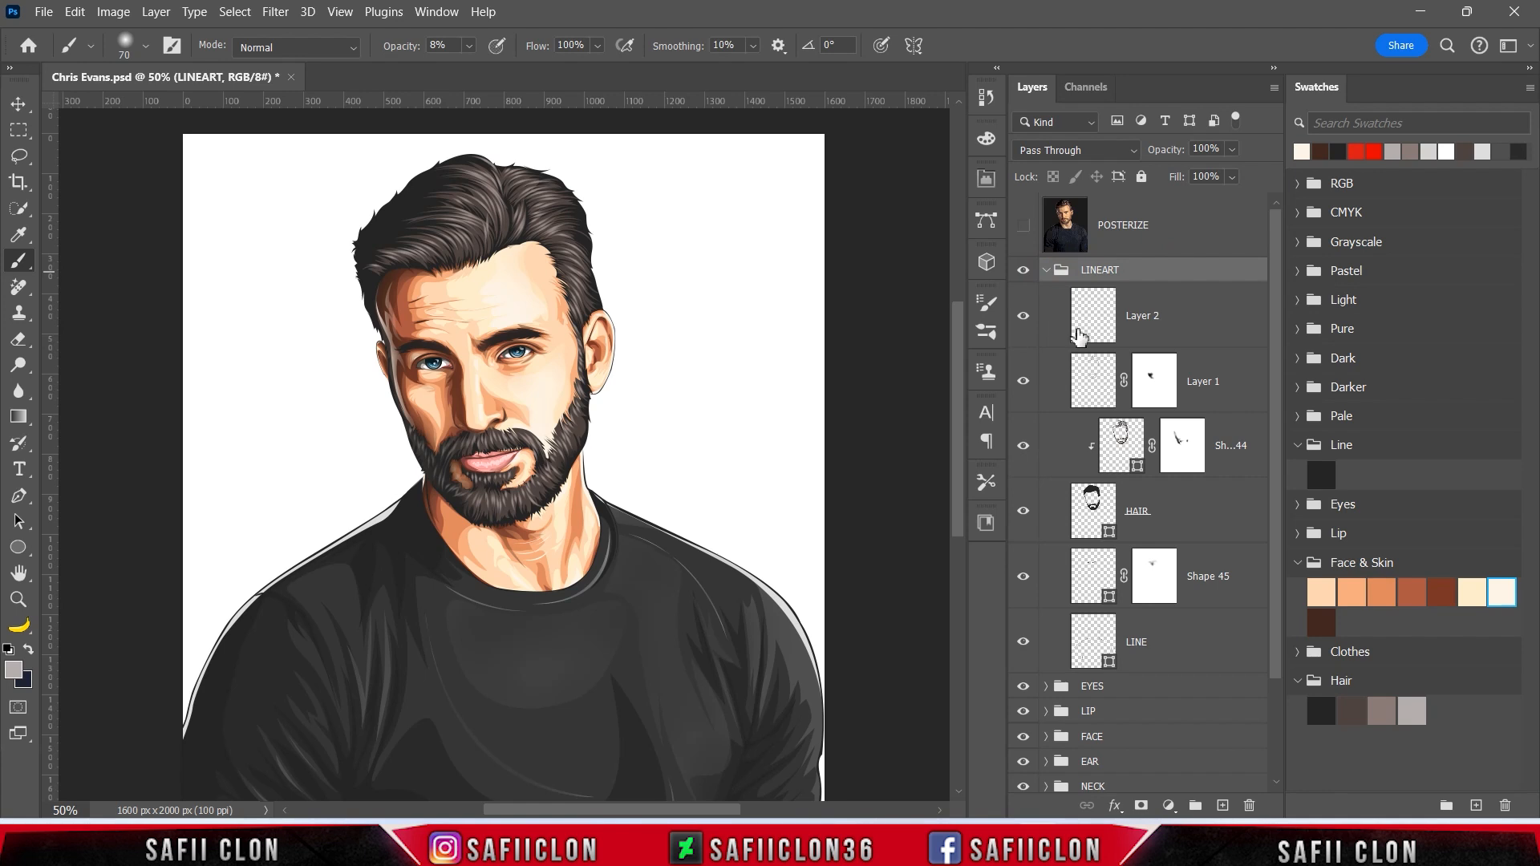
left_click(1208, 337)
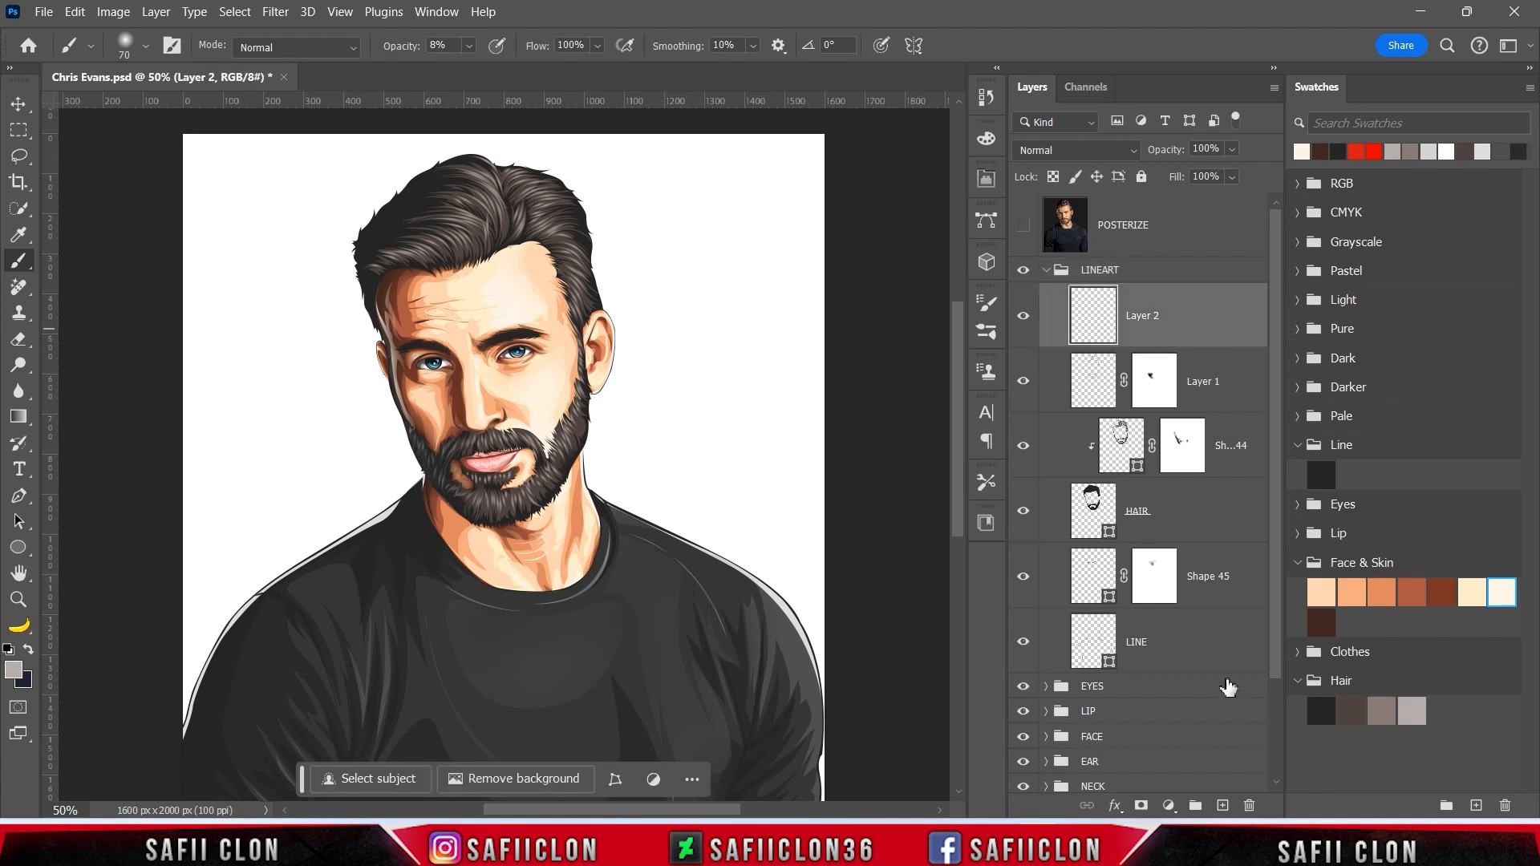
left_click(1223, 798)
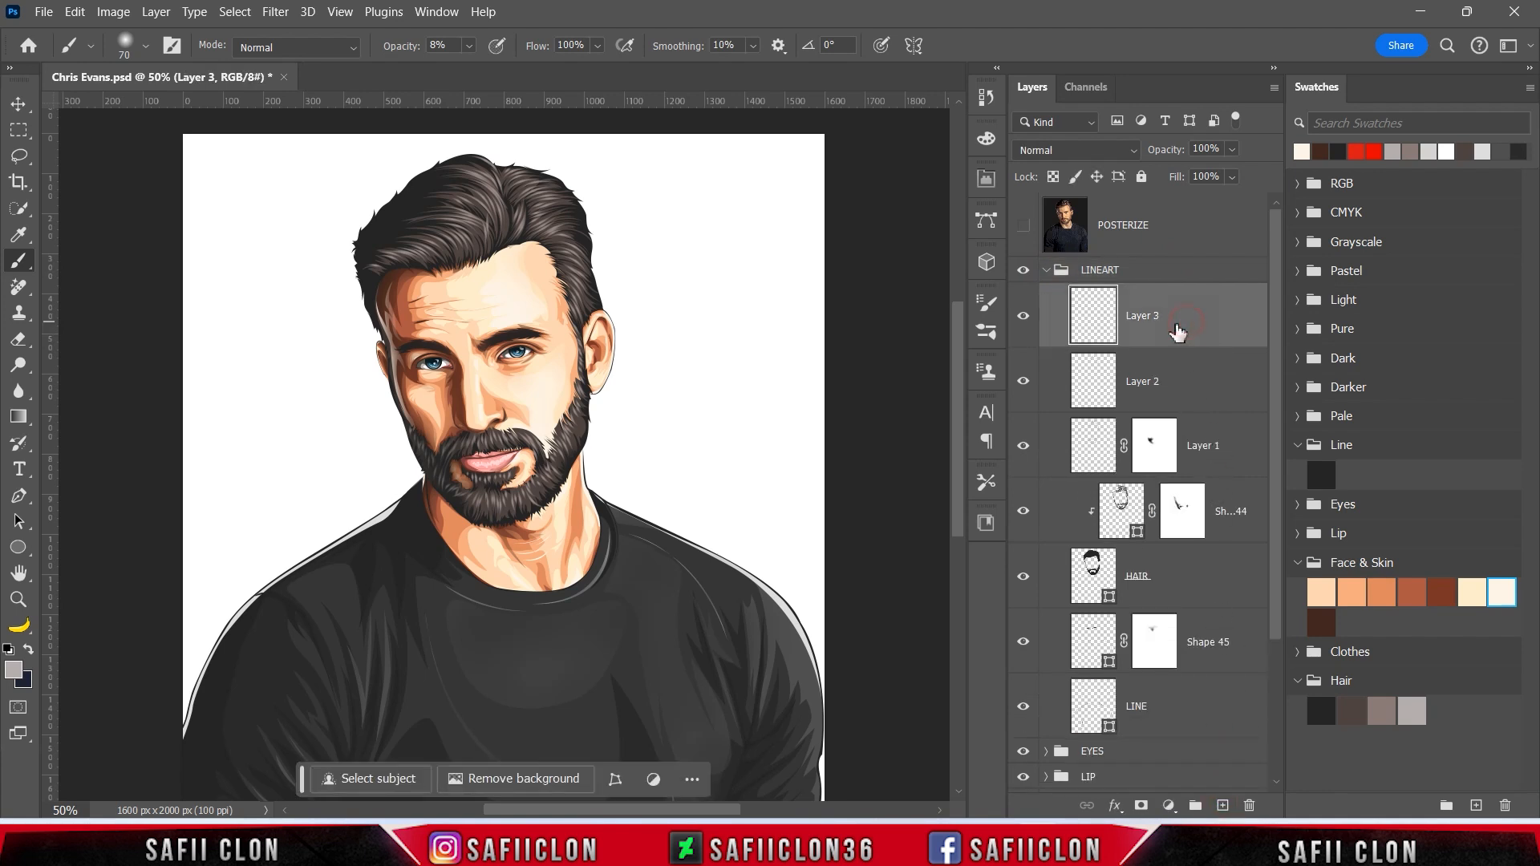
Set the Pen tool to Path mode with the Combine Shapes operation
left_click(18, 495)
left_click(75, 496)
left_click(171, 48)
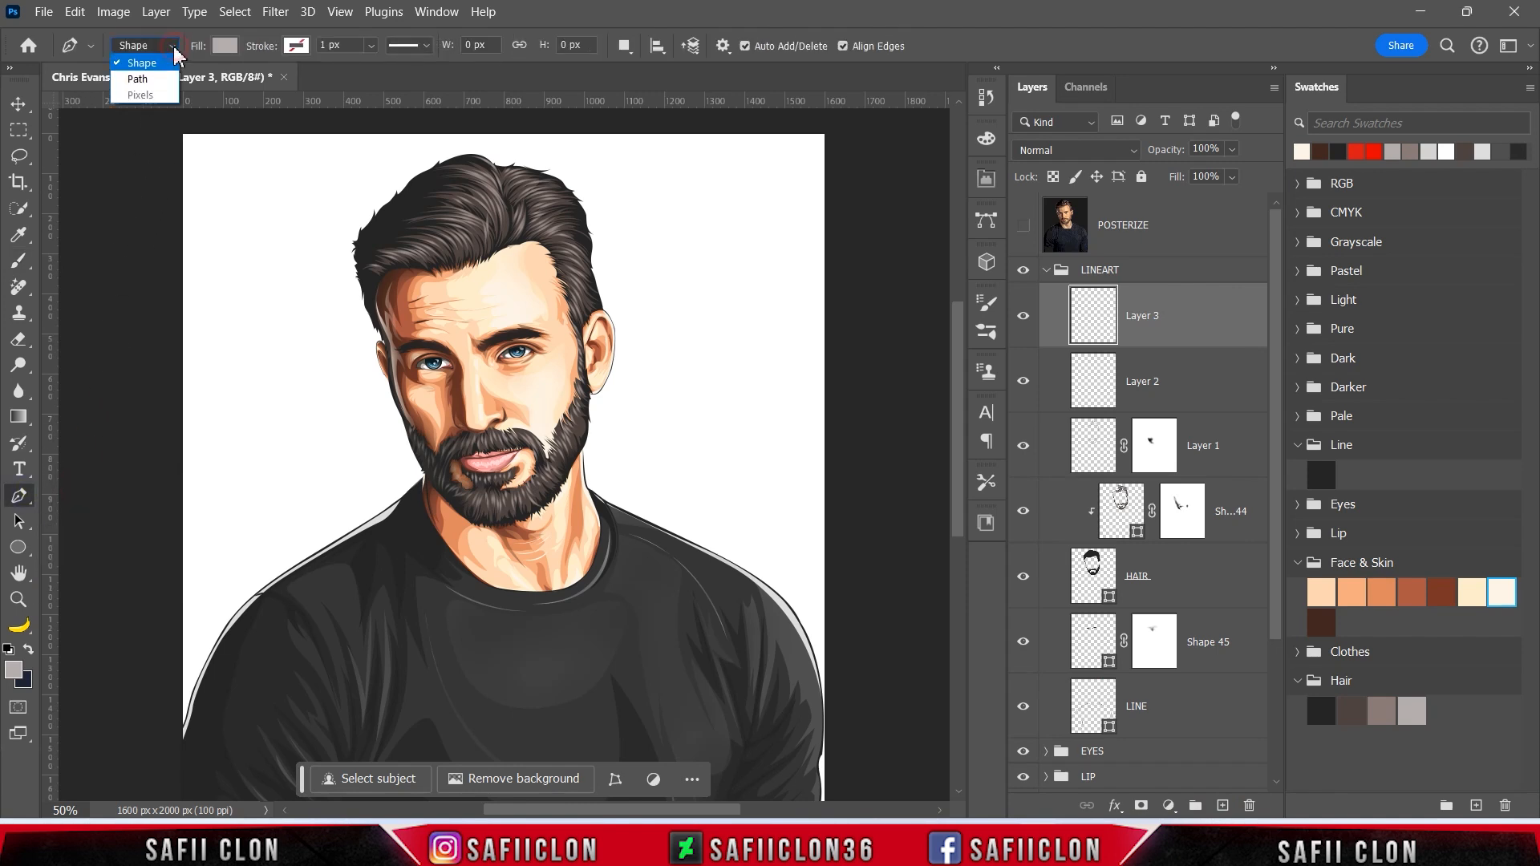
left_click(149, 74)
left_click(426, 45)
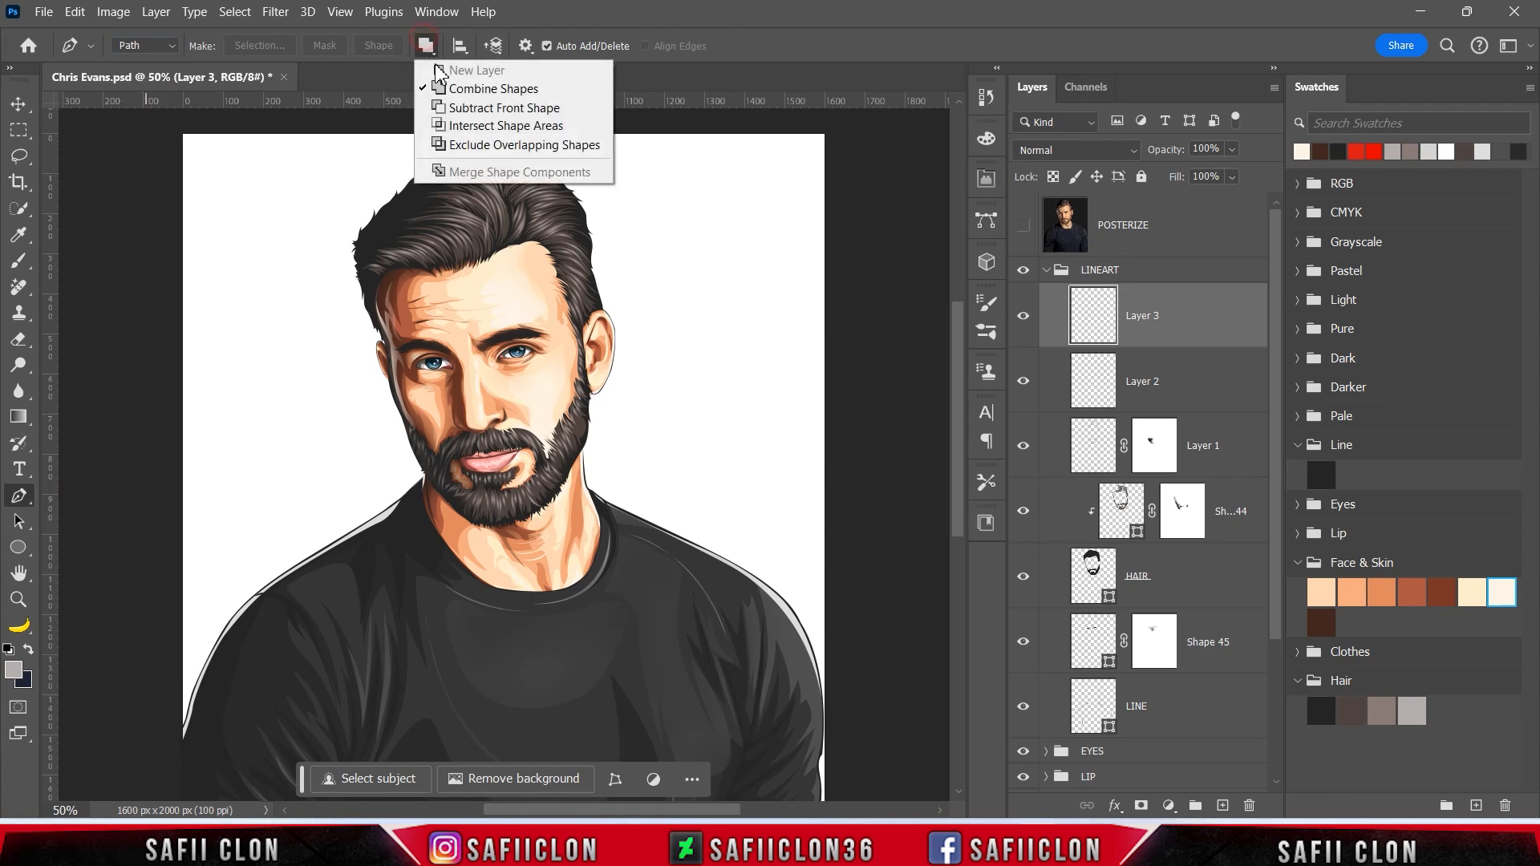
left_click(437, 86)
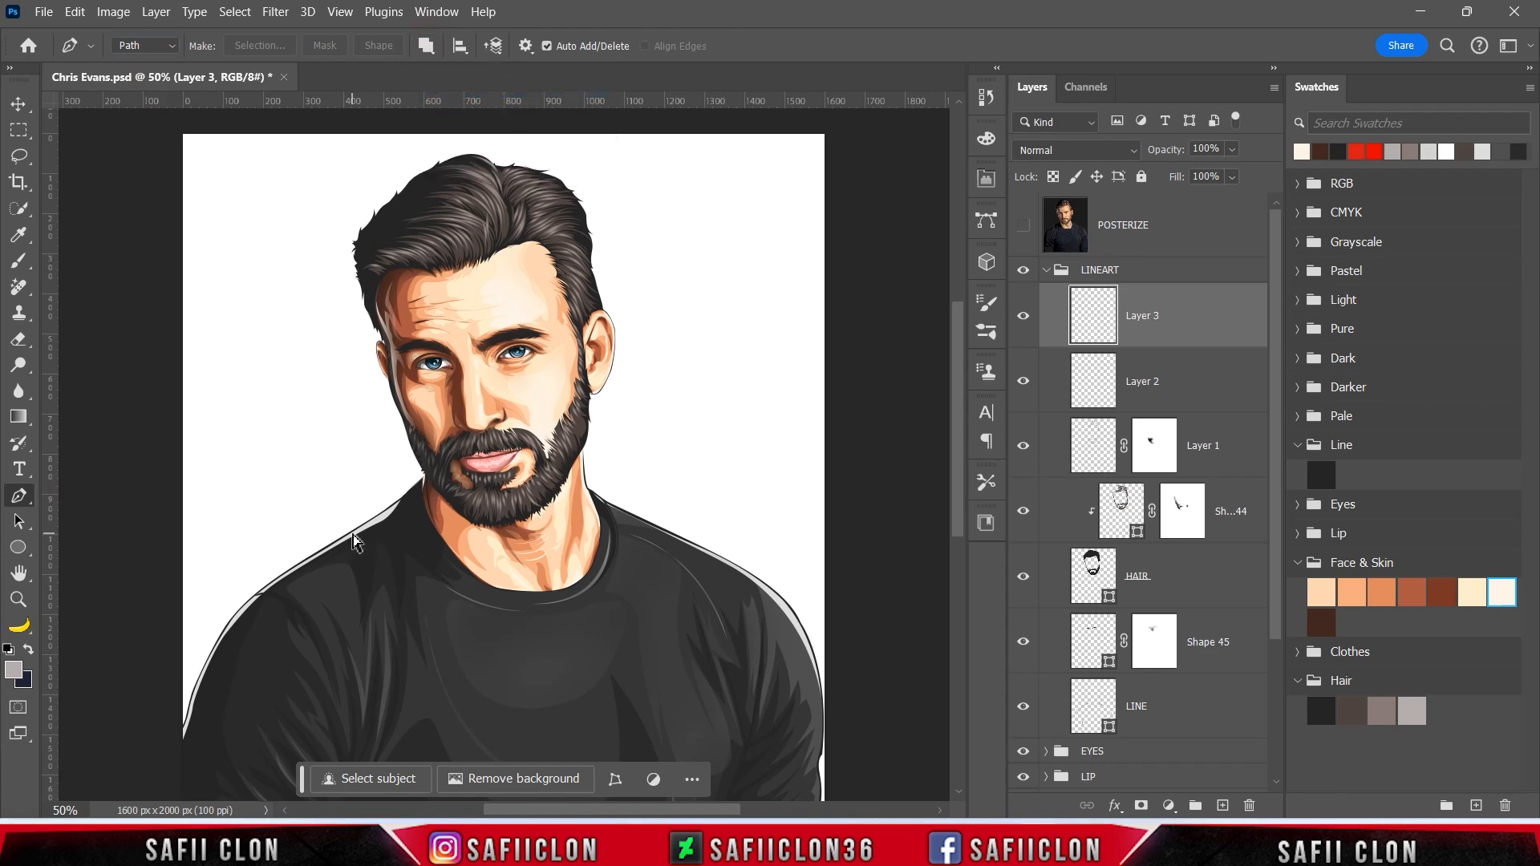
Draw separate open curved strand paths from the forehead hairline, sweeping back through the front hair on the shadowed side
key("ctrl+plus")
key("ctrl+plus")
scroll(358, 543, "up", 5)
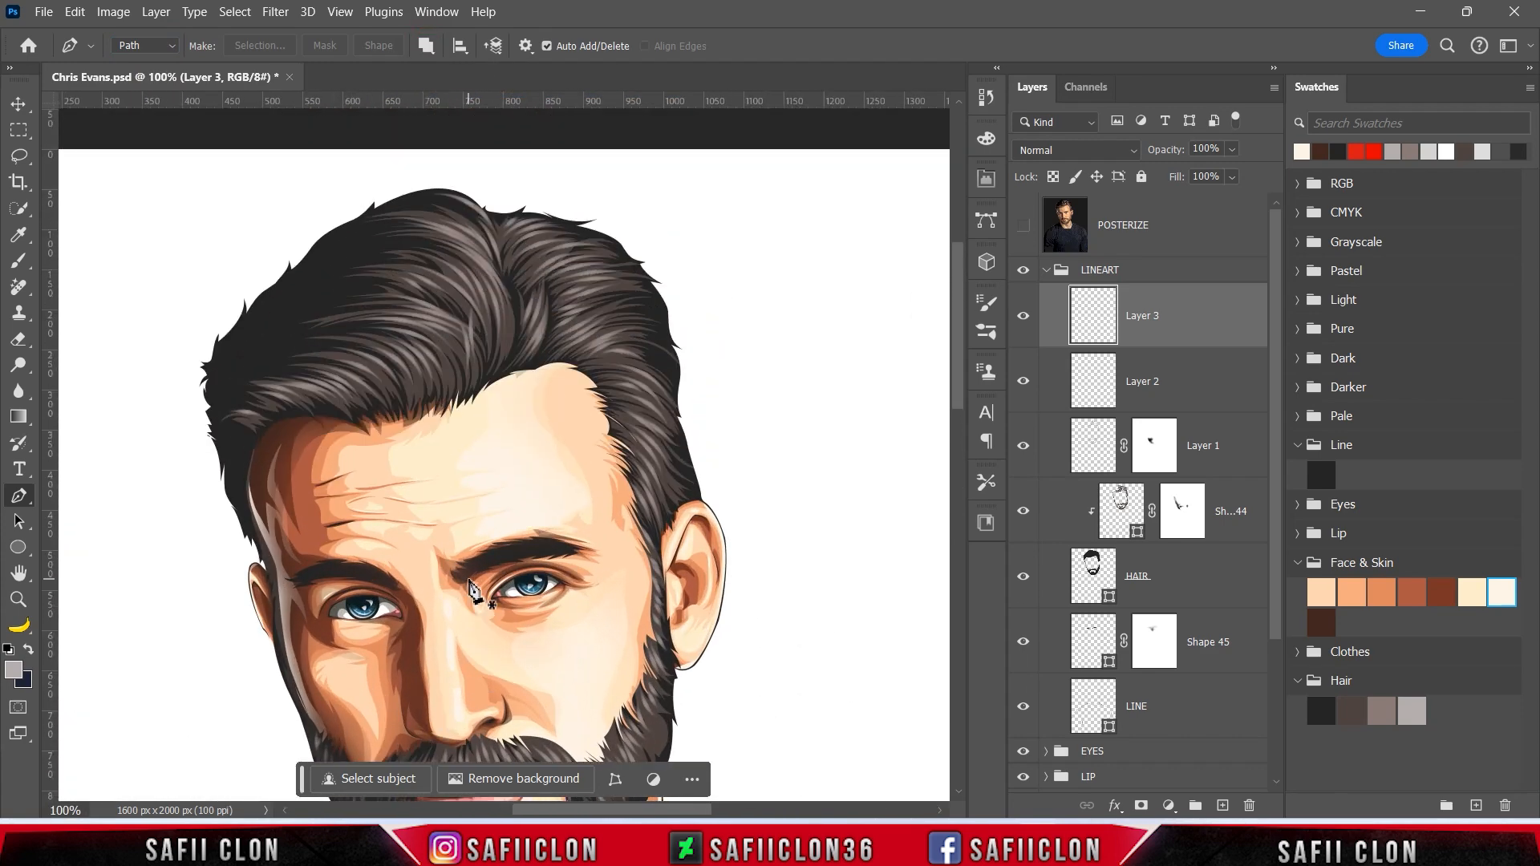
scroll(469, 582, "up", 1)
left_click(437, 445)
left_click_drag(377, 362, 300, 345)
left_click(553, 486, "ctrl")
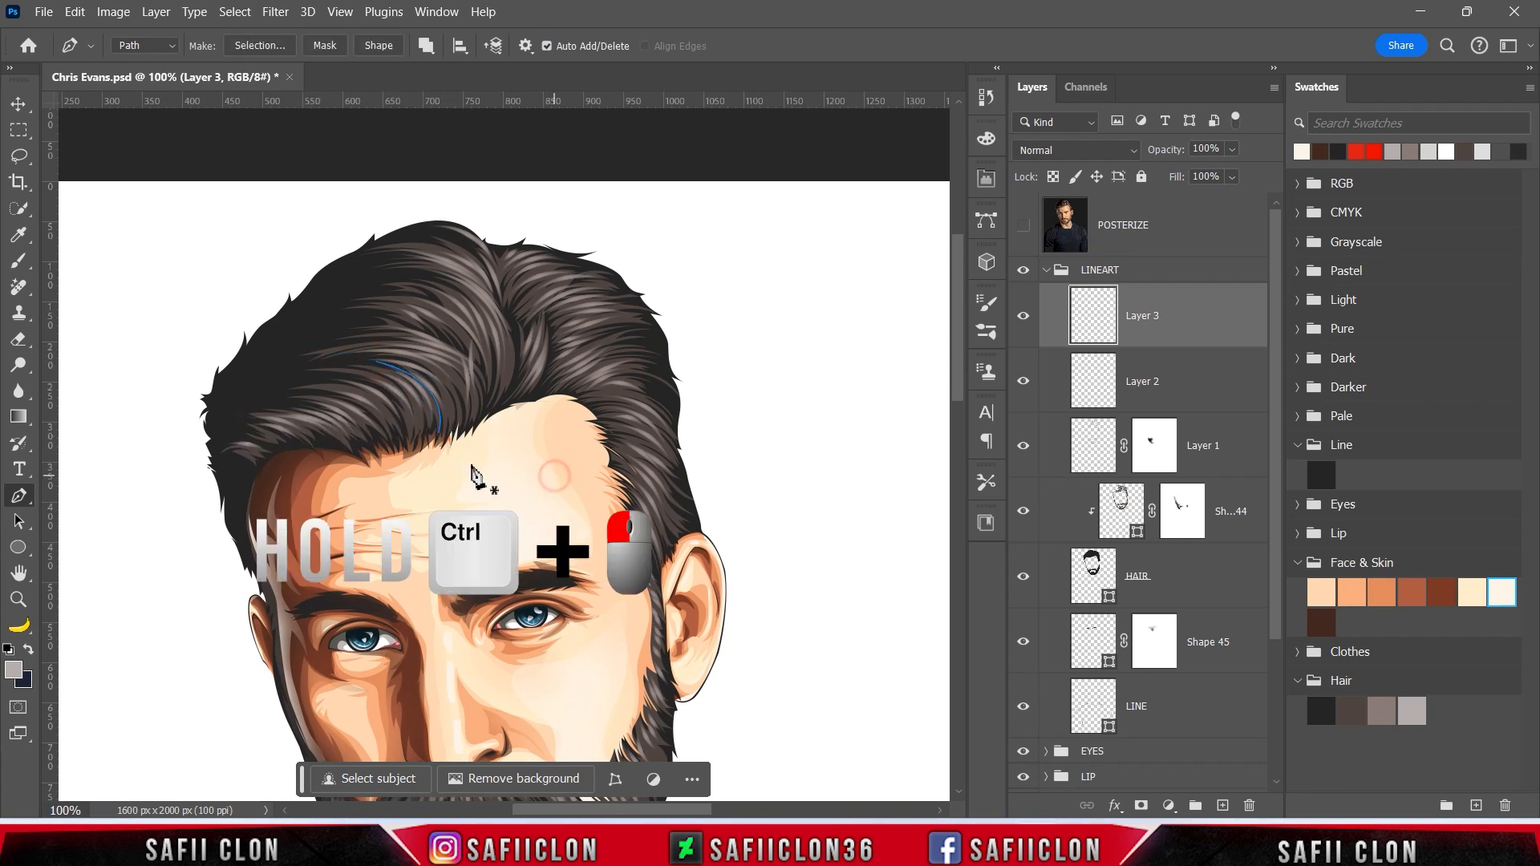
mouse_move(332, 372)
left_mouse_down()
mouse_move(227, 366)
mouse_move(205, 389)
left_mouse_up()
left_click(549, 529, "ctrl")
left_click(393, 445)
left_click(467, 486, "ctrl")
left_click(371, 449)
left_click(485, 505, "ctrl")
left_click(380, 441)
left_click_drag(326, 401, 202, 398)
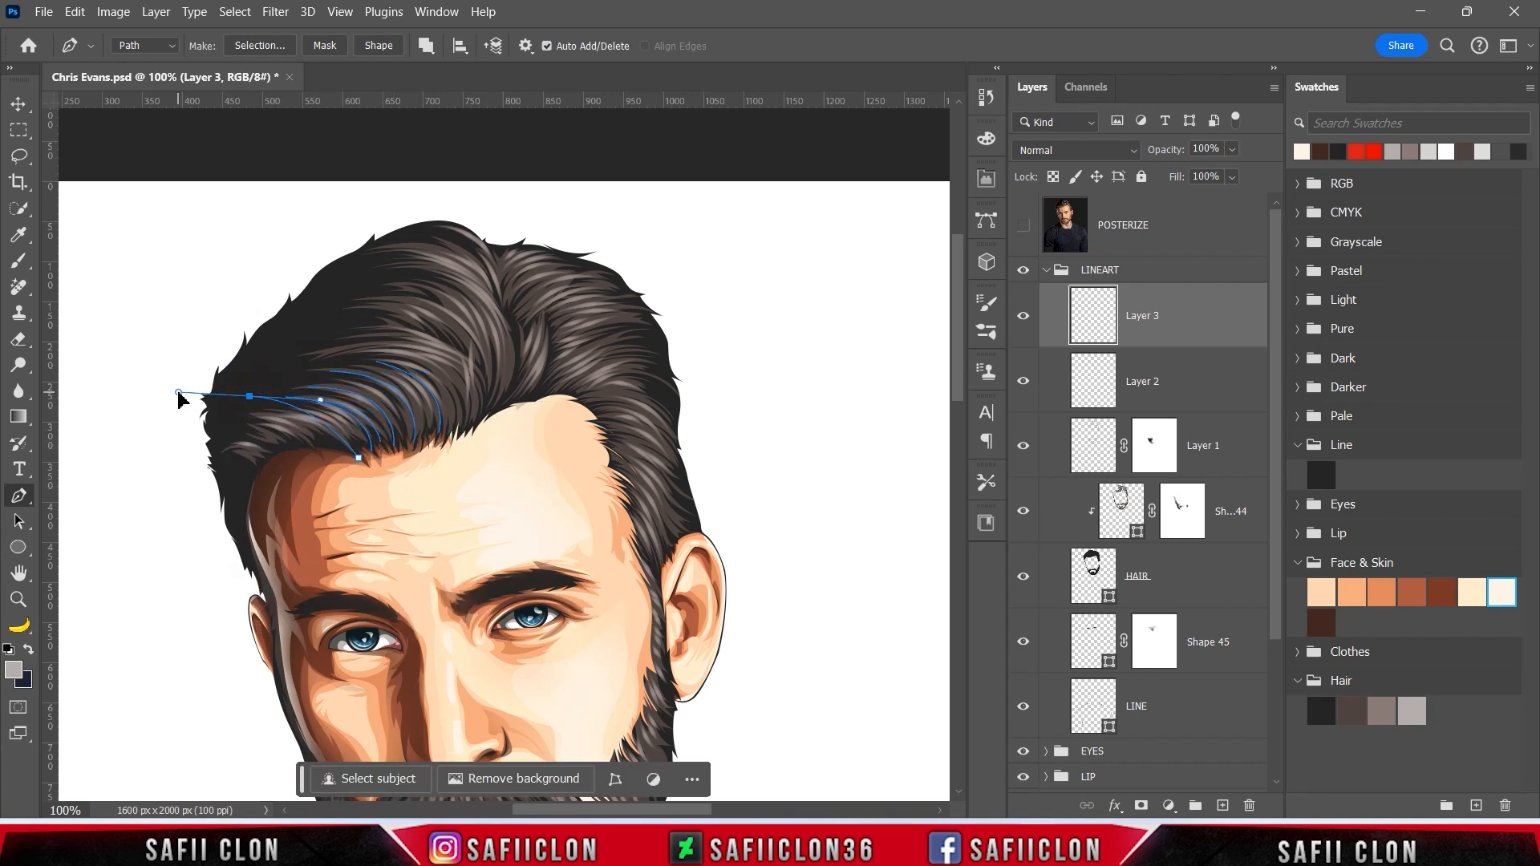
left_click(481, 433, "ctrl")
Add longer open strand paths from the middle of the hairline, arching back over the swept fringe
left_click(468, 428)
left_click_drag(383, 354, 272, 357)
left_click(514, 410, "ctrl")
left_click(503, 401)
left_click(514, 375, "ctrl")
mouse_move(376, 315)
left_mouse_down()
mouse_move(240, 315)
mouse_move(61, 380)
mouse_move(154, 395)
left_mouse_up()
left_click(497, 402)
left_click(491, 411, "ctrl")
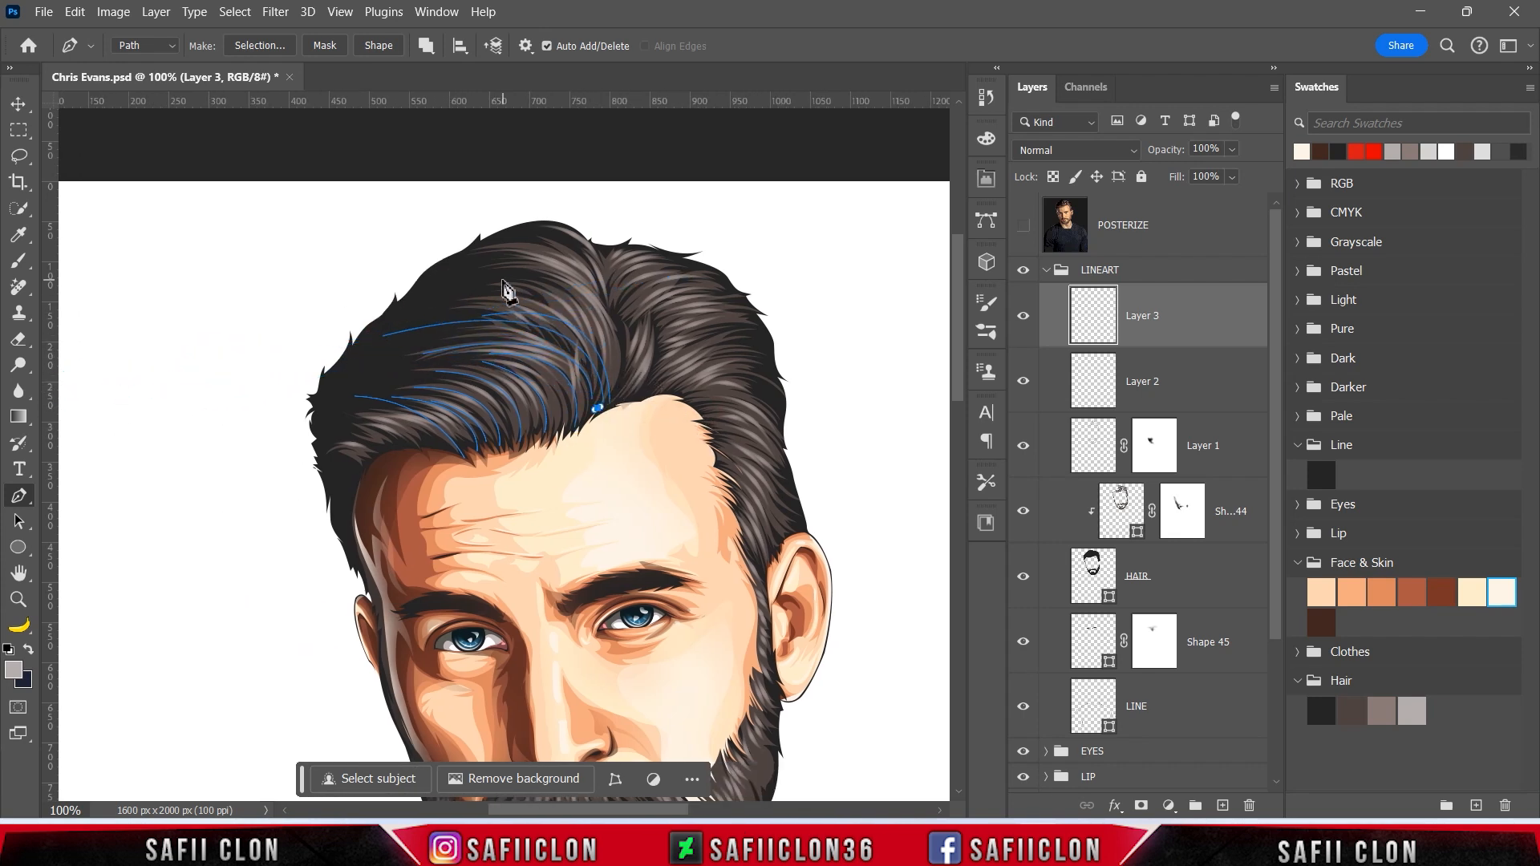
Draw open strand paths from the parting area over the fringe and across the hair on the lit side
left_click(590, 403)
left_click_drag(545, 278, 440, 243)
left_click(546, 358, "ctrl")
left_click(615, 399)
left_click_drag(644, 339, 636, 302)
left_click(671, 431, "ctrl")
left_click(646, 389)
left_click_drag(725, 347, 771, 348)
left_click(700, 432, "ctrl")
left_click(688, 403)
mouse_move(761, 421)
left_mouse_down()
mouse_move(786, 451)
mouse_move(794, 510)
mouse_move(779, 516)
mouse_move(782, 586)
left_mouse_up()
Add strand paths at the lit temple hairline and through the upper hair beside the parting
left_click(700, 419)
left_click(709, 426)
left_click(717, 465, "ctrl")
left_click(715, 438)
left_click(719, 453)
left_click(665, 344)
left_click(660, 320)
mouse_move(738, 331)
left_mouse_down()
mouse_move(778, 335)
mouse_move(757, 316)
left_mouse_up()
left_click(646, 307)
mouse_move(709, 295)
left_mouse_down()
mouse_move(796, 328)
mouse_move(716, 271)
left_mouse_up()
Draw strand paths from the parting over the top of the head and out into the lit-side hair
left_click(628, 316)
left_click(614, 310)
left_click(612, 303)
left_click(608, 299)
left_click_drag(522, 235, 369, 256)
left_click(613, 324)
left_click(583, 359, "ctrl")
left_click(624, 349)
left_click(629, 410, "ctrl")
left_click(623, 385)
left_click_drag(649, 313, 645, 271)
left_click(709, 421, "ctrl")
left_click_drag(713, 338, 754, 360)
left_click(646, 393)
Fill remaining gaps with open strand paths in the front fringe and the hair above the shadowed temple
left_click(817, 409, "ctrl")
left_click(555, 432)
left_click_drag(467, 355, 429, 351)
left_click(427, 452)
left_click(365, 451, "ctrl")
left_click(398, 445)
mouse_move(327, 425)
left_mouse_down()
mouse_move(279, 419)
mouse_move(299, 447)
left_mouse_up()
left_click(434, 497, "ctrl")
Draw short open hair paths through the moustache, curving outward from beneath the nose
scroll(481, 494, "down", 5)
left_click(578, 421)
mouse_move(605, 457)
left_mouse_down()
mouse_move(604, 475)
mouse_move(649, 466)
left_mouse_up()
left_click(649, 466, "ctrl")
left_click(596, 421)
left_click(673, 466, "ctrl")
left_click(614, 417)
left_click(698, 465, "ctrl")
left_click(632, 417)
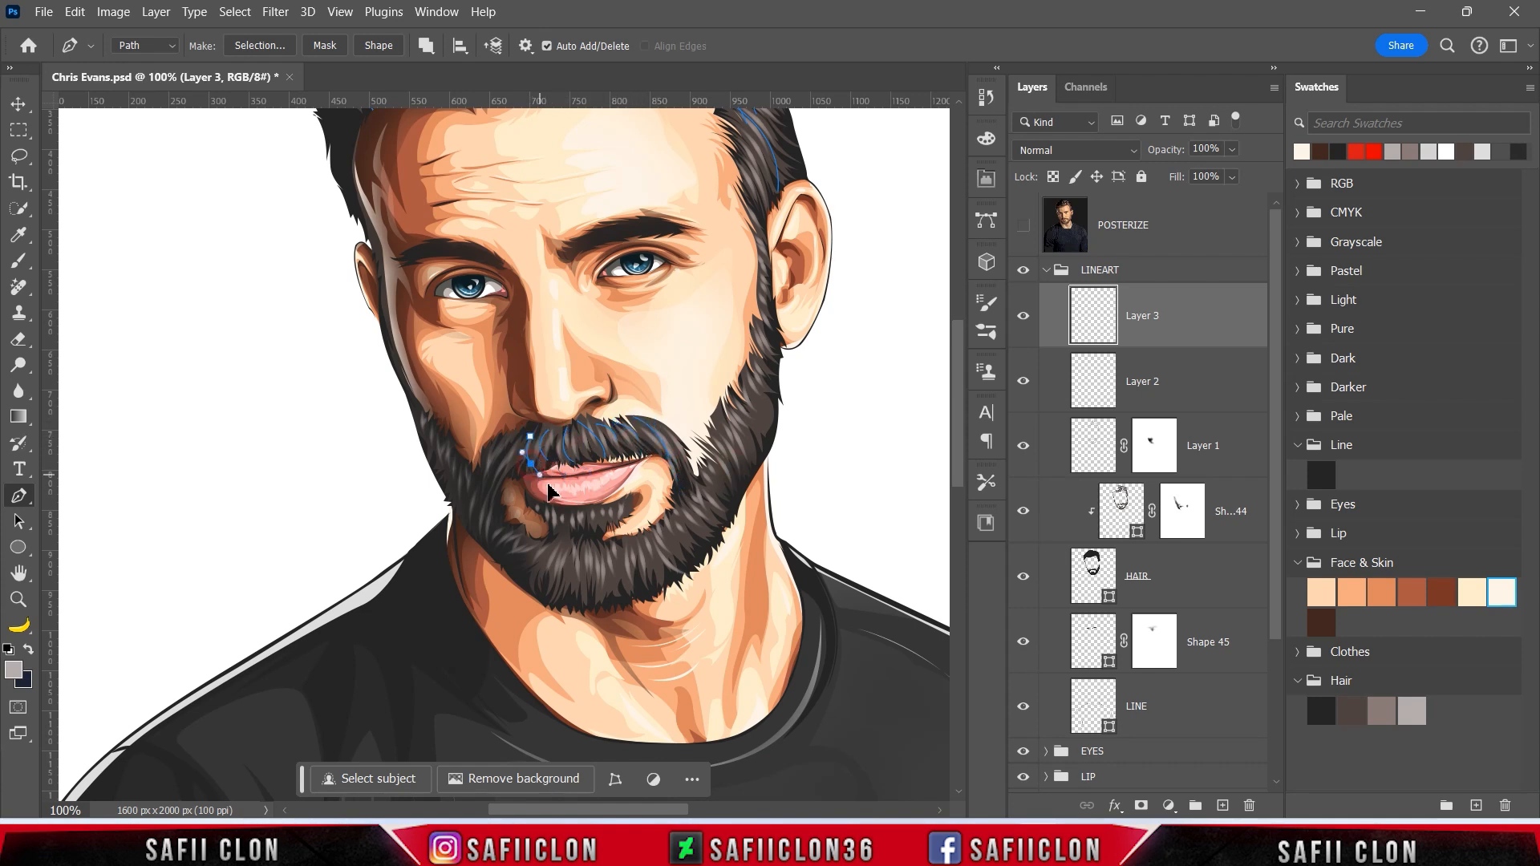
Draw curved open strand paths through the chin beard and the lit-side jaw with the Pen tool
left_click(513, 490, "ctrl")
left_click(674, 509)
mouse_move(693, 529)
left_mouse_down()
mouse_move(715, 538)
mouse_move(650, 569)
left_mouse_up()
left_click(705, 552, "ctrl")
left_click(663, 510)
left_click(676, 550, "ctrl")
left_click(631, 536)
left_click(633, 557, "ctrl")
left_click(604, 535)
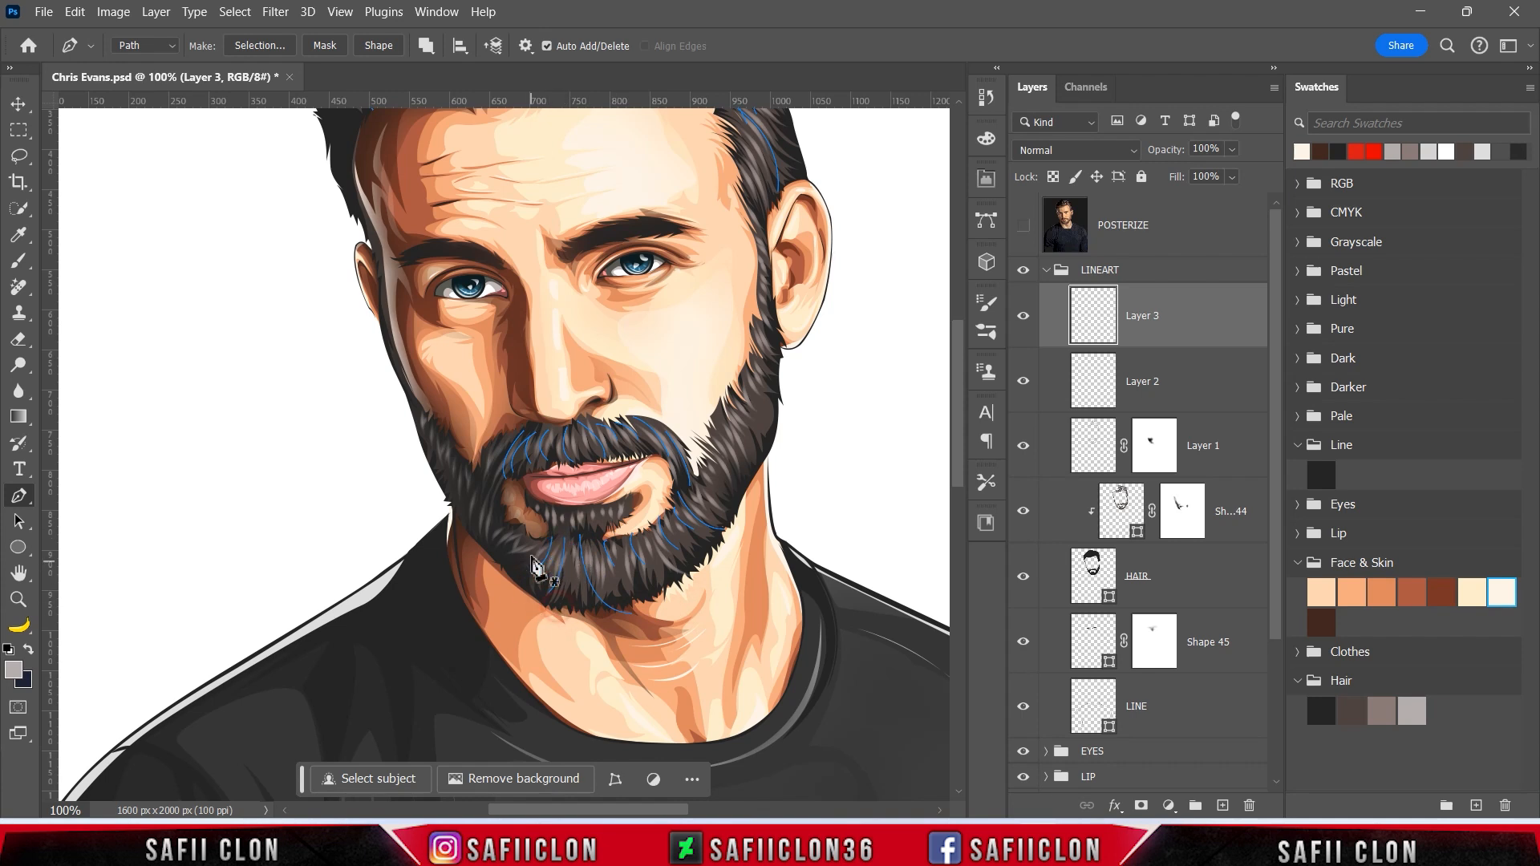
Add strand paths in the shadowed-side beard and along the lit-side sideburn in front of the ear
left_click(470, 473)
left_click_drag(468, 507, 474, 520)
left_click(494, 573, "ctrl")
left_click(757, 298)
left_click_drag(780, 333, 788, 363)
left_click(750, 227)
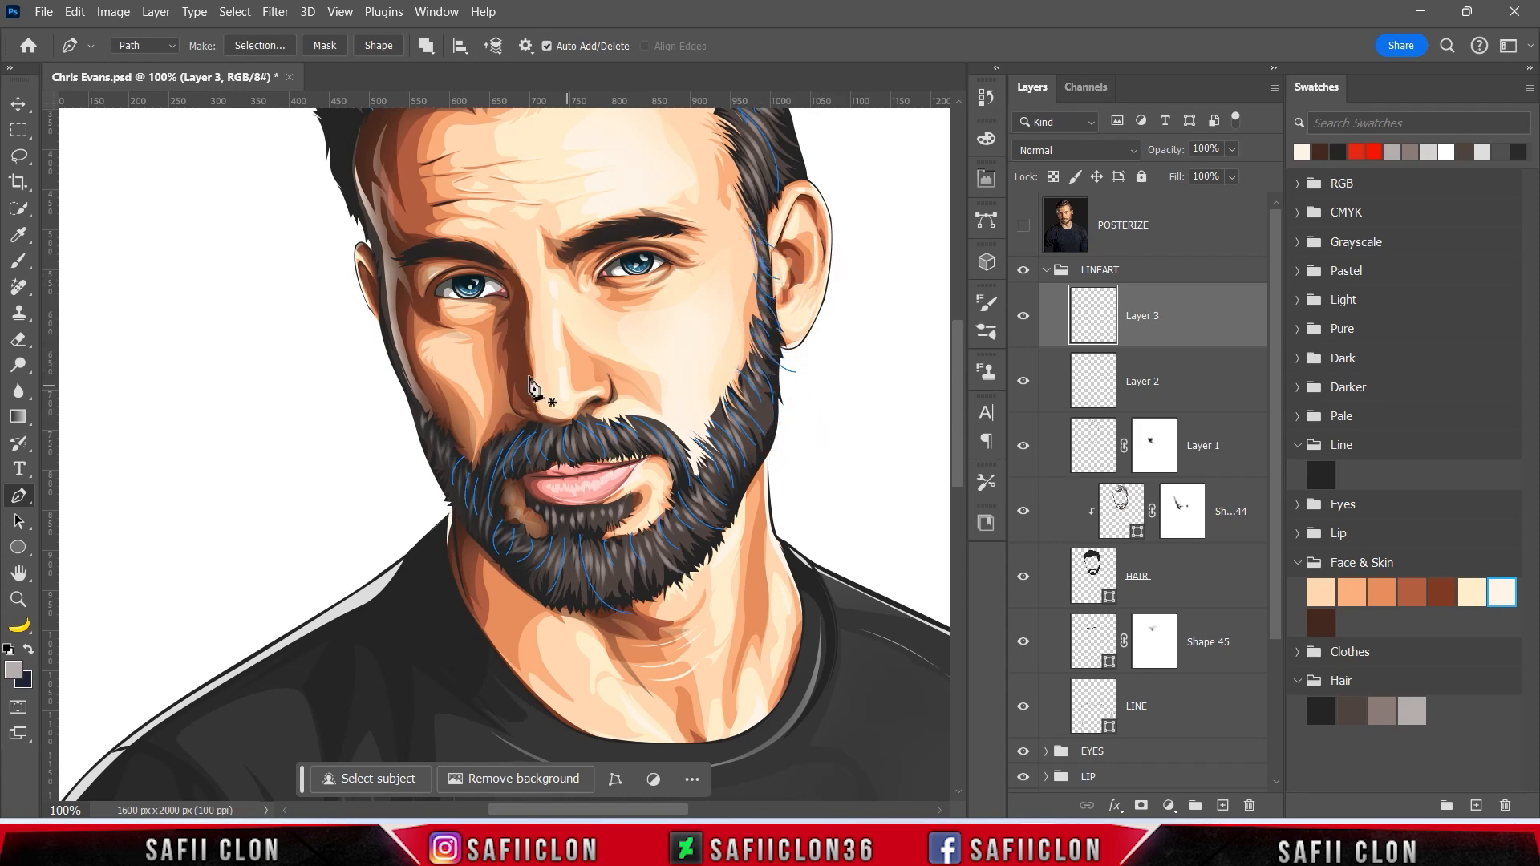
Examine the strand paths across the hair, sideburns and beard for gaps
scroll(626, 369, "up", 3)
scroll(591, 345, "down", 3)
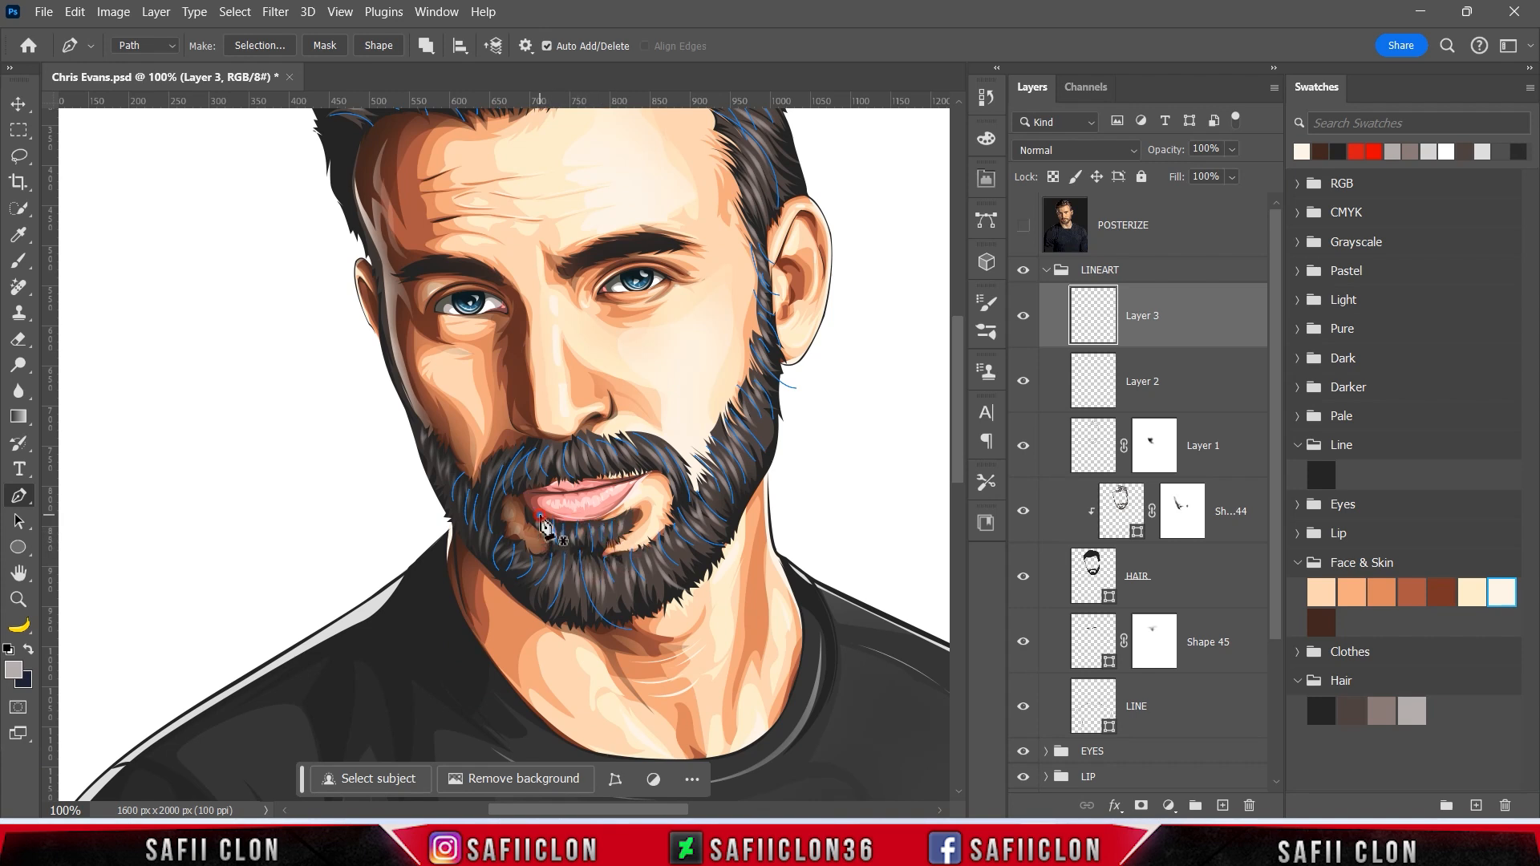
scroll(539, 525, "down", 2)
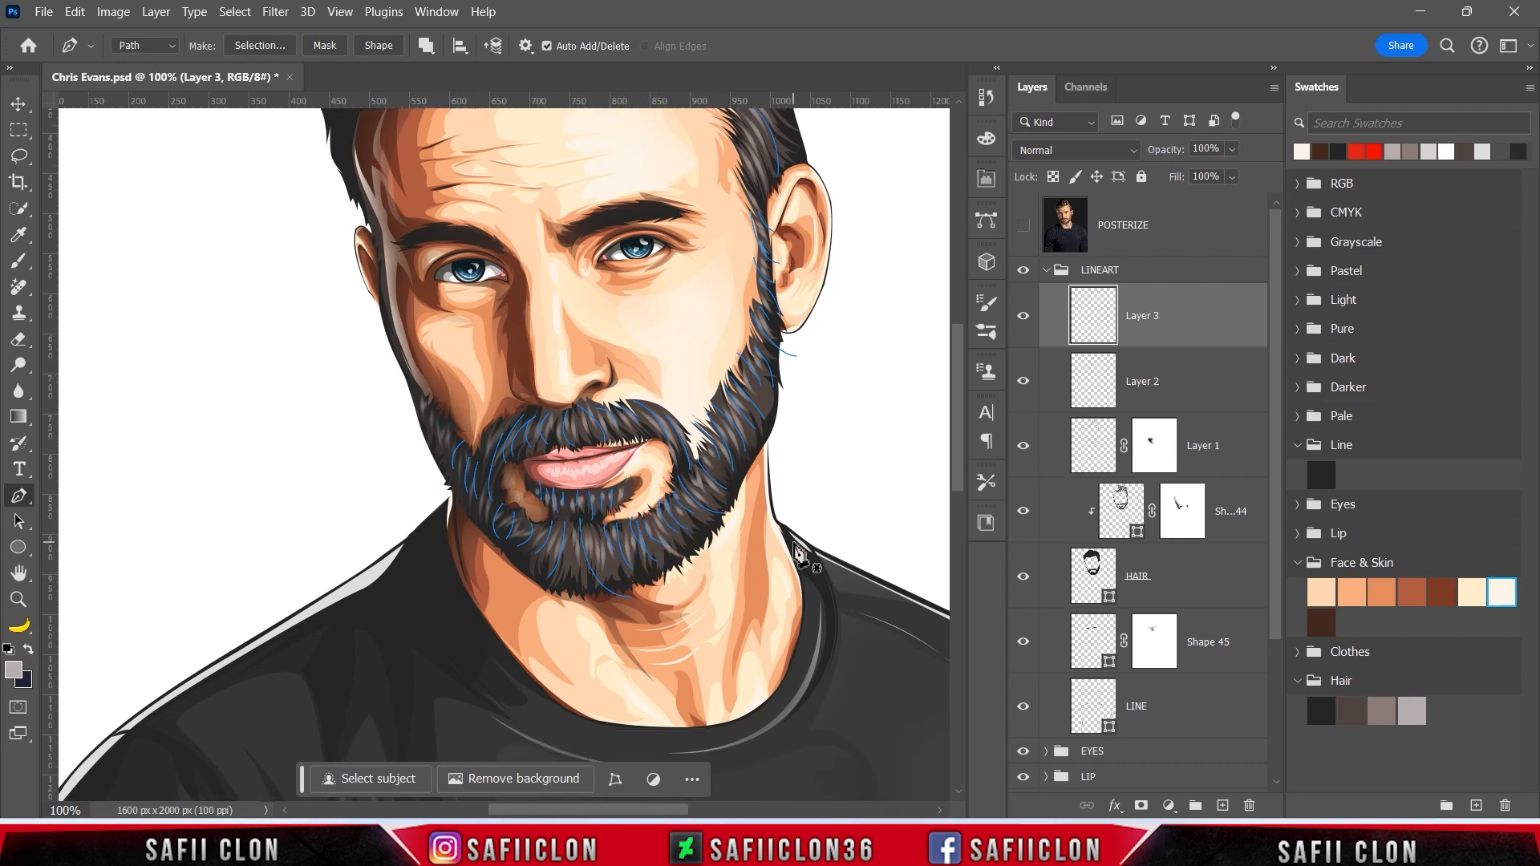
scroll(786, 586, "up", 3)
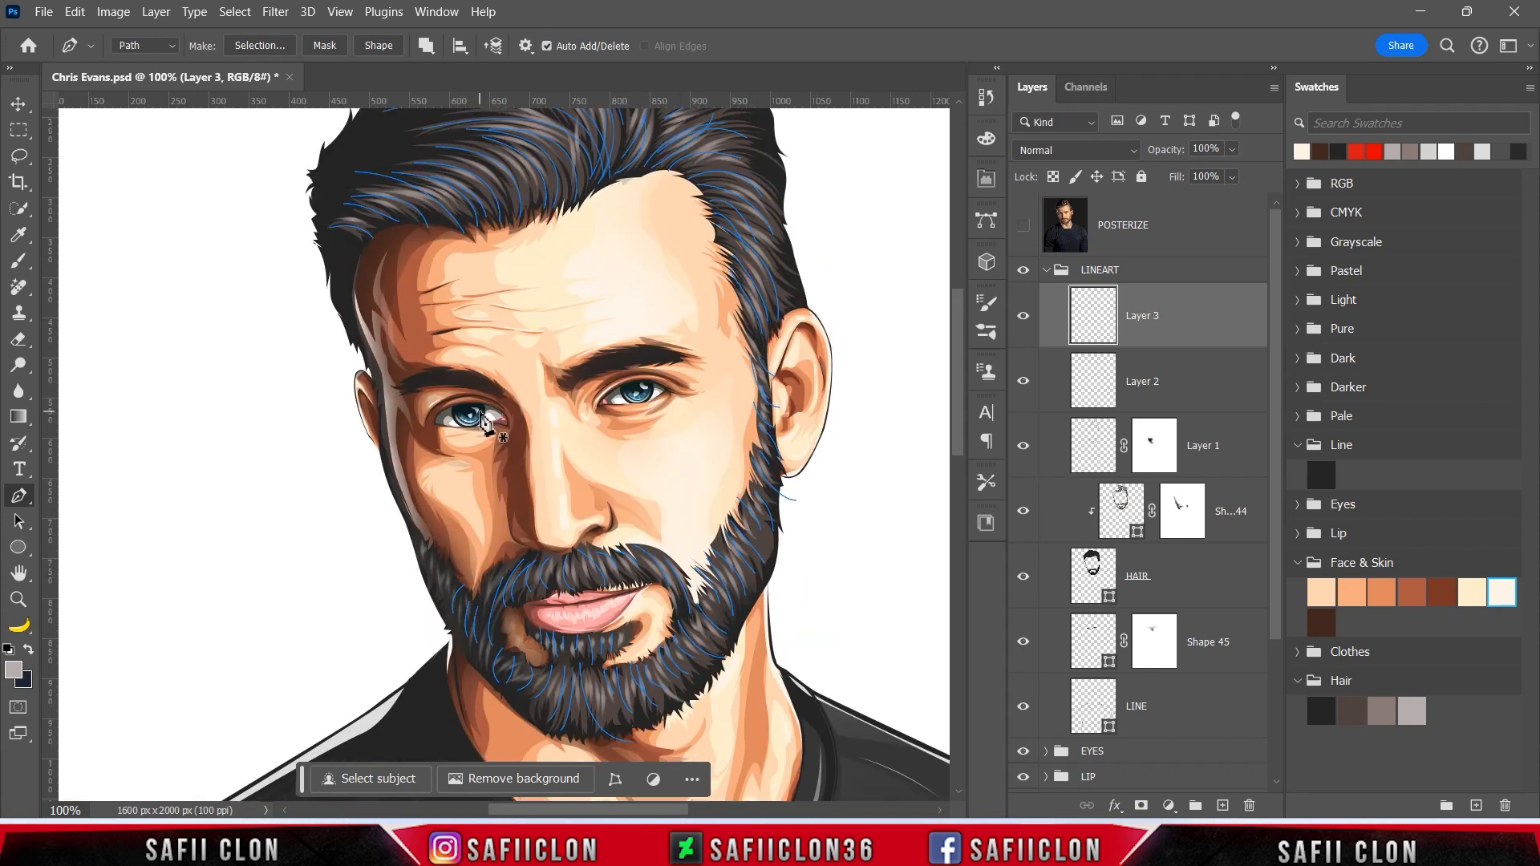
scroll(481, 418, "up", 1)
scroll(637, 414, "down", 3)
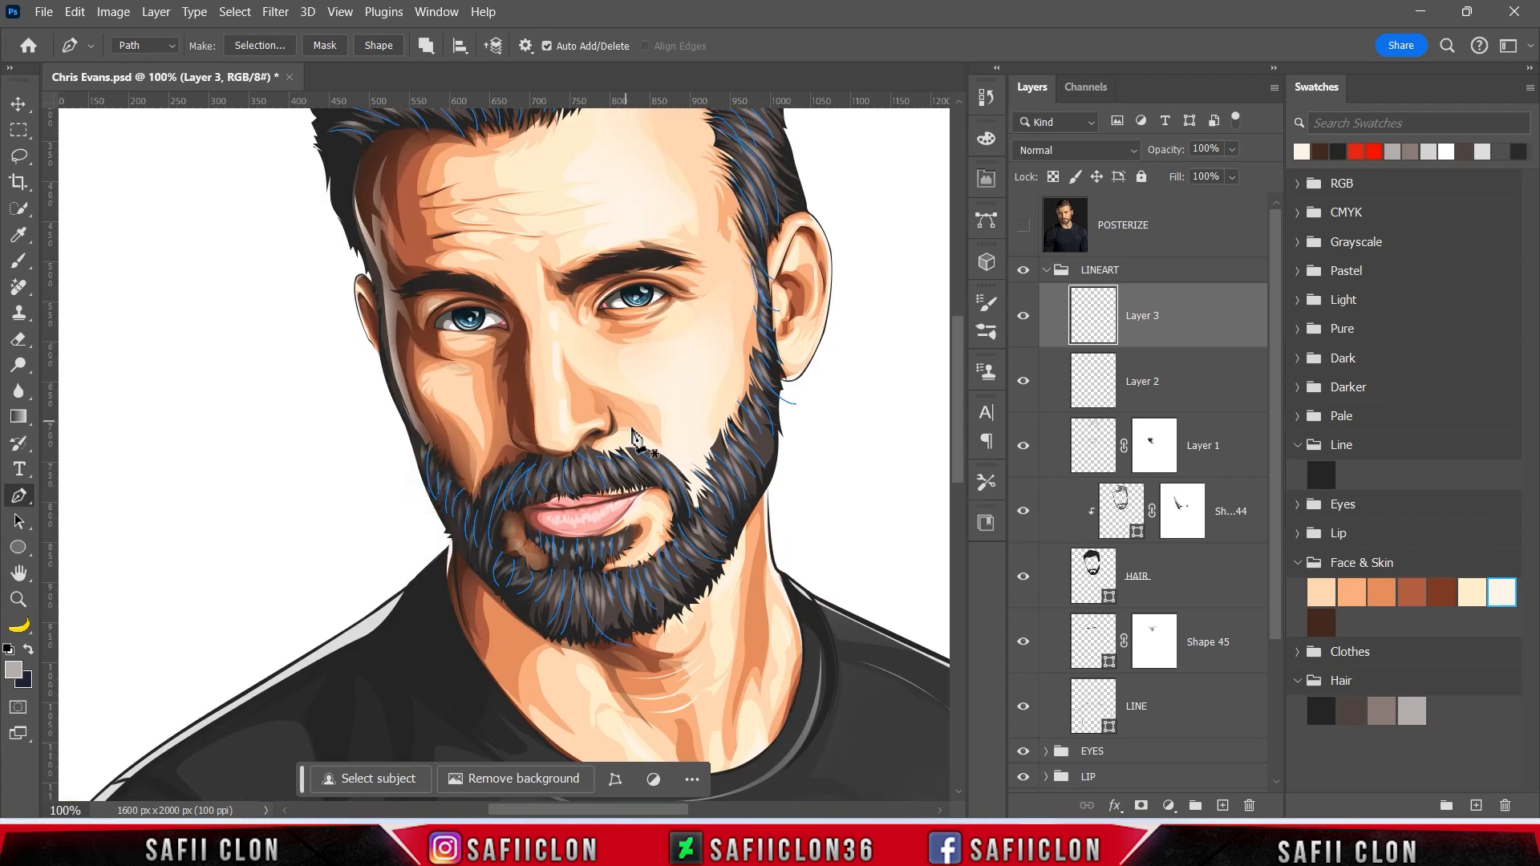
scroll(770, 433, "up", 3)
Try stroking all strand paths on Layer 3 with the Brush and Simulate Pressure enabled, and undo the stroke
right_click(593, 310)
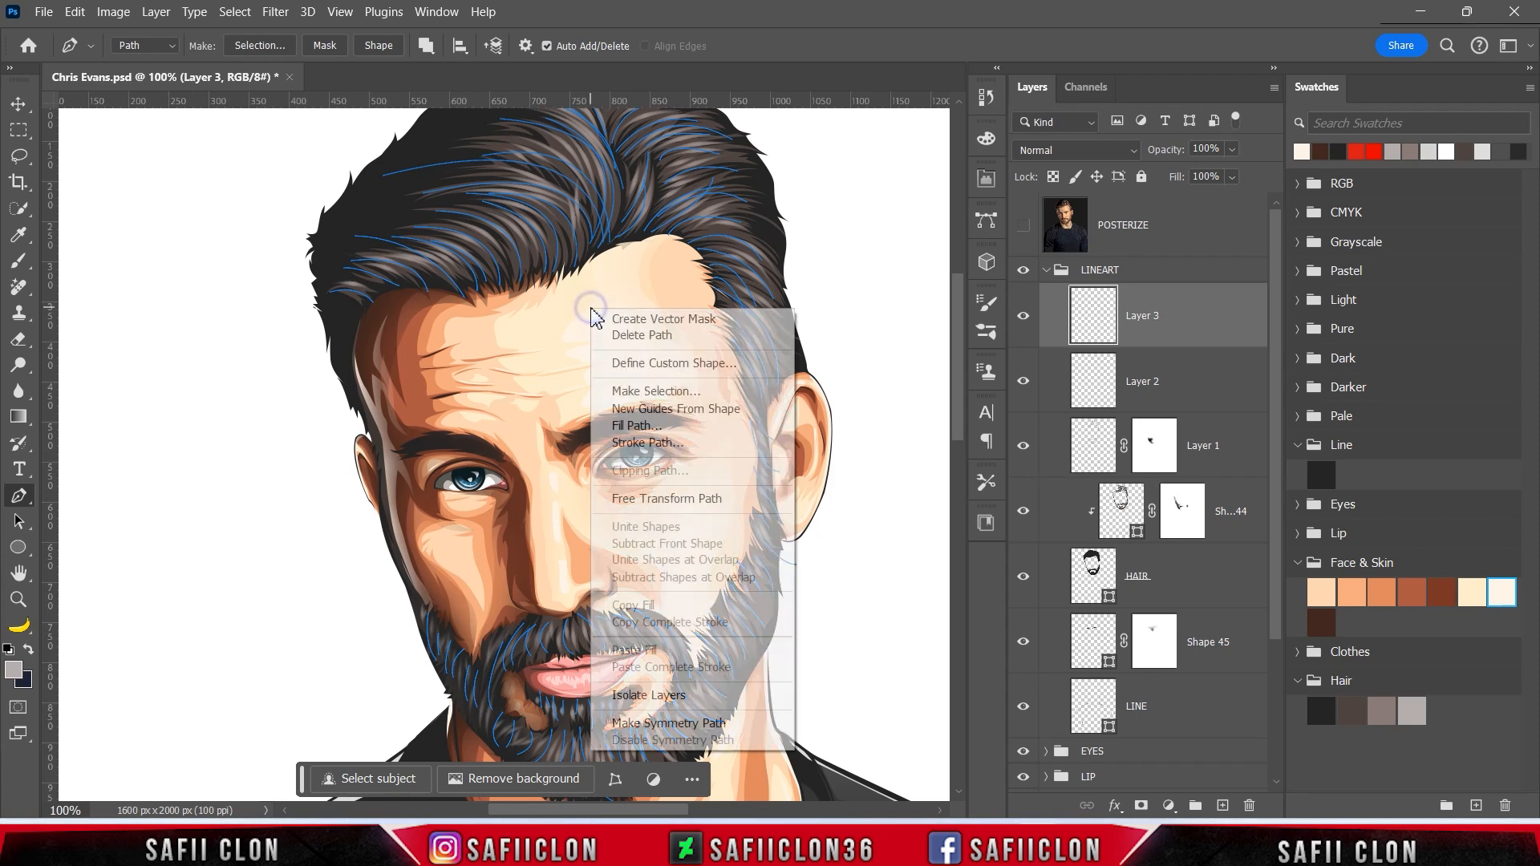
left_click(676, 443)
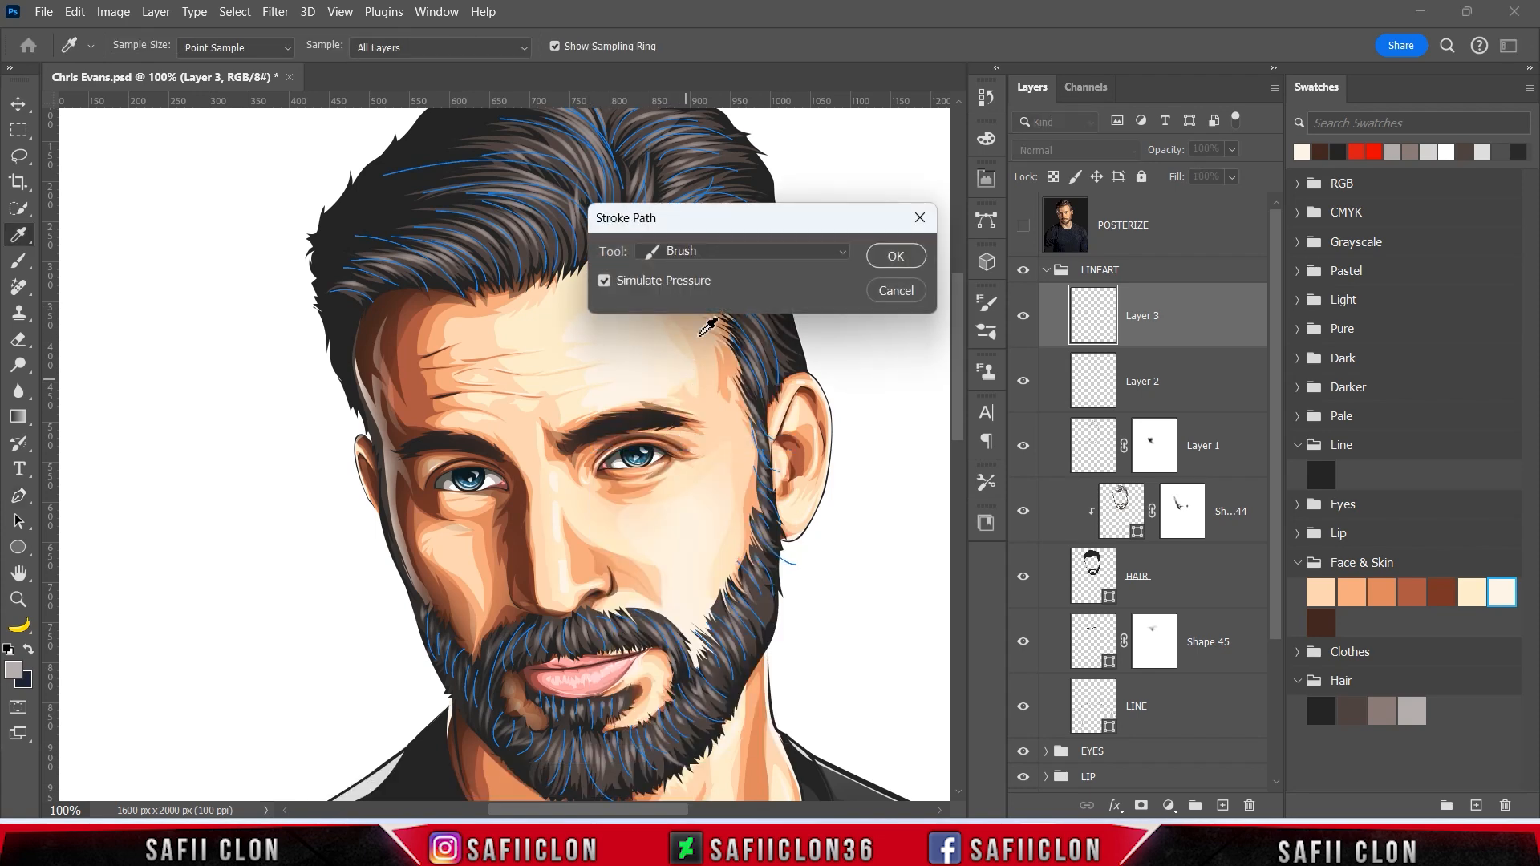
left_click(709, 252)
left_click(708, 281)
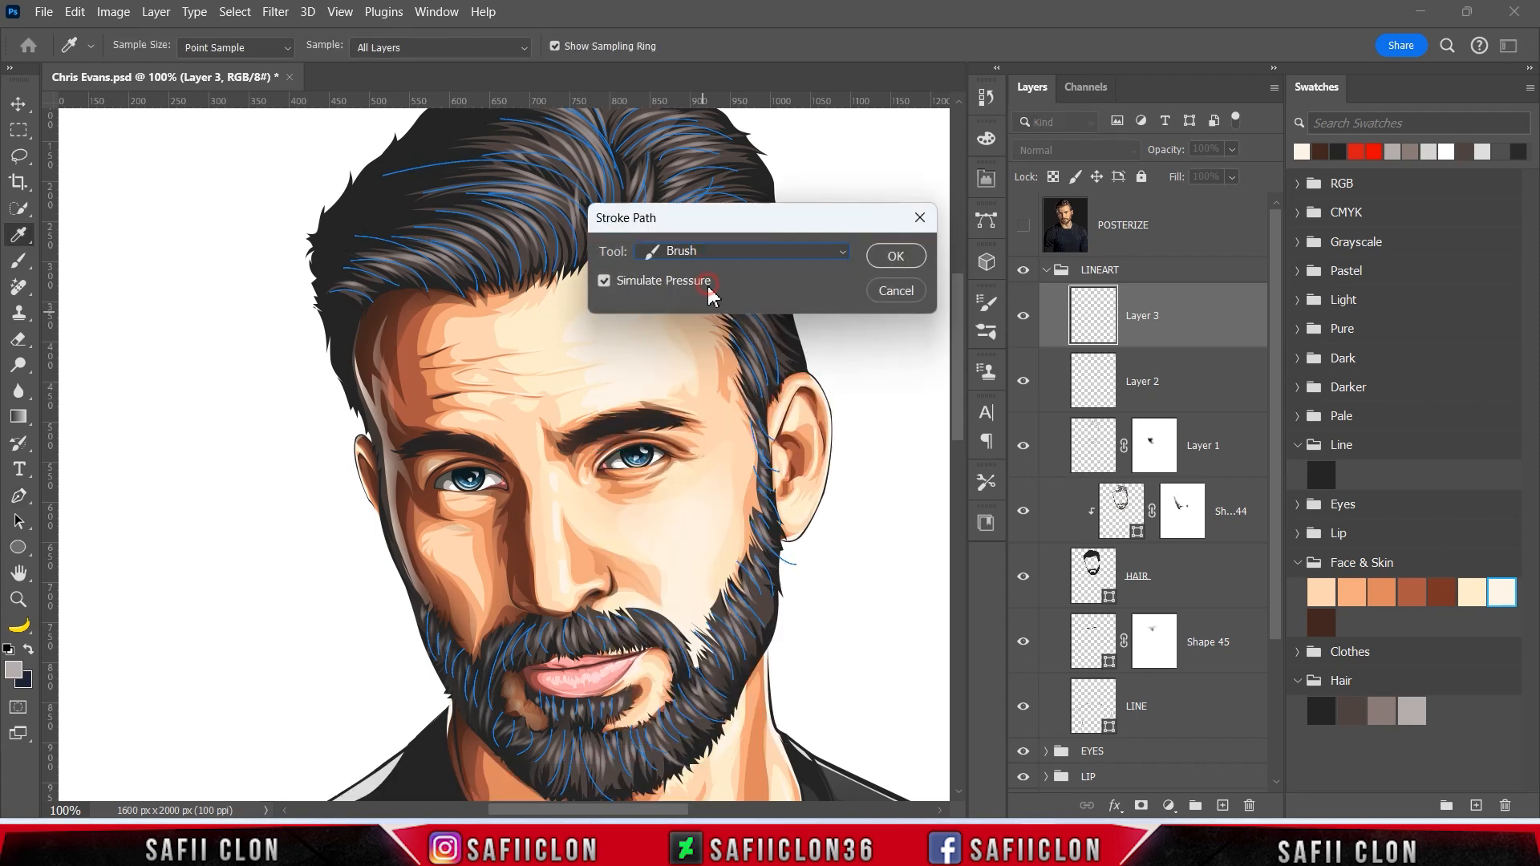
left_click(896, 257)
key("ctrl+z")
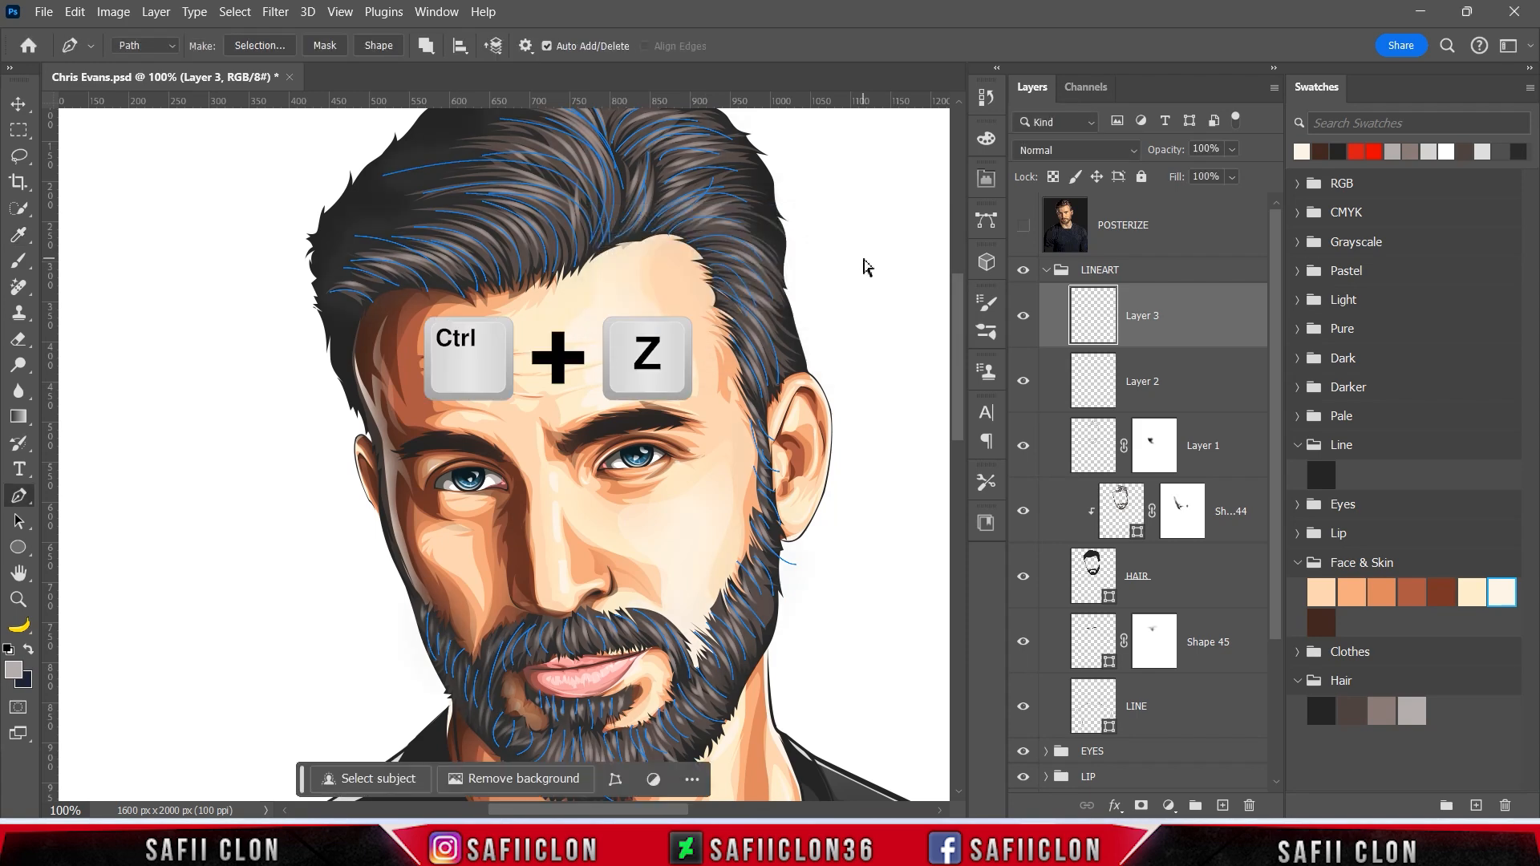
Set up the Brush as a 1 px Hard Round at 100% opacity
left_click(19, 261)
left_click(88, 259)
left_click(147, 48)
left_click(154, 365)
left_click_drag(128, 114, 118, 115)
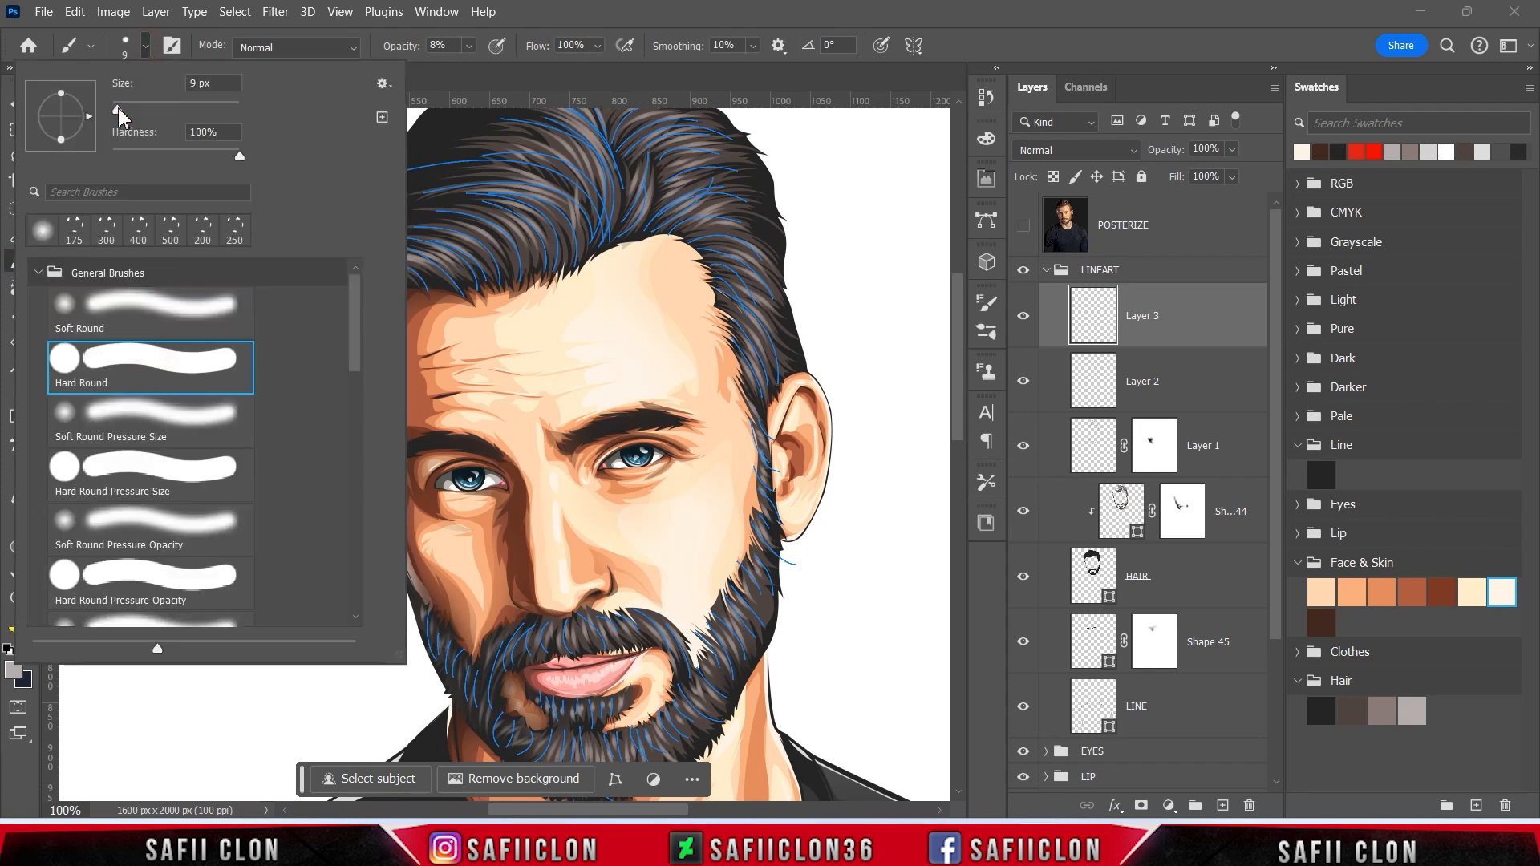
left_click(146, 50)
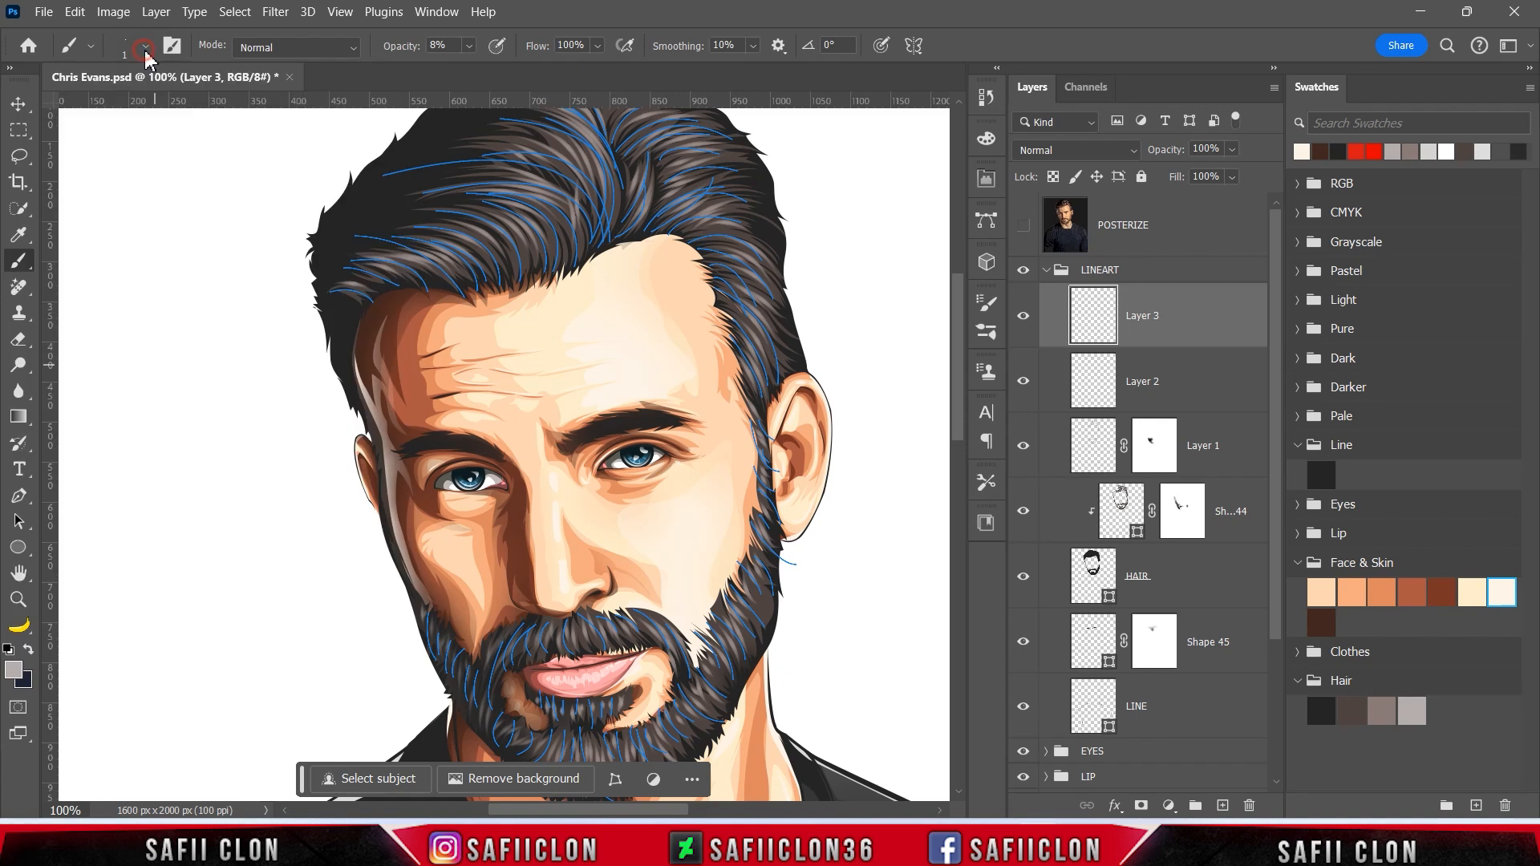
left_click(470, 45)
left_click(470, 47)
Try the lighter grey #d7d7d7 as the foreground colour
left_click(16, 672)
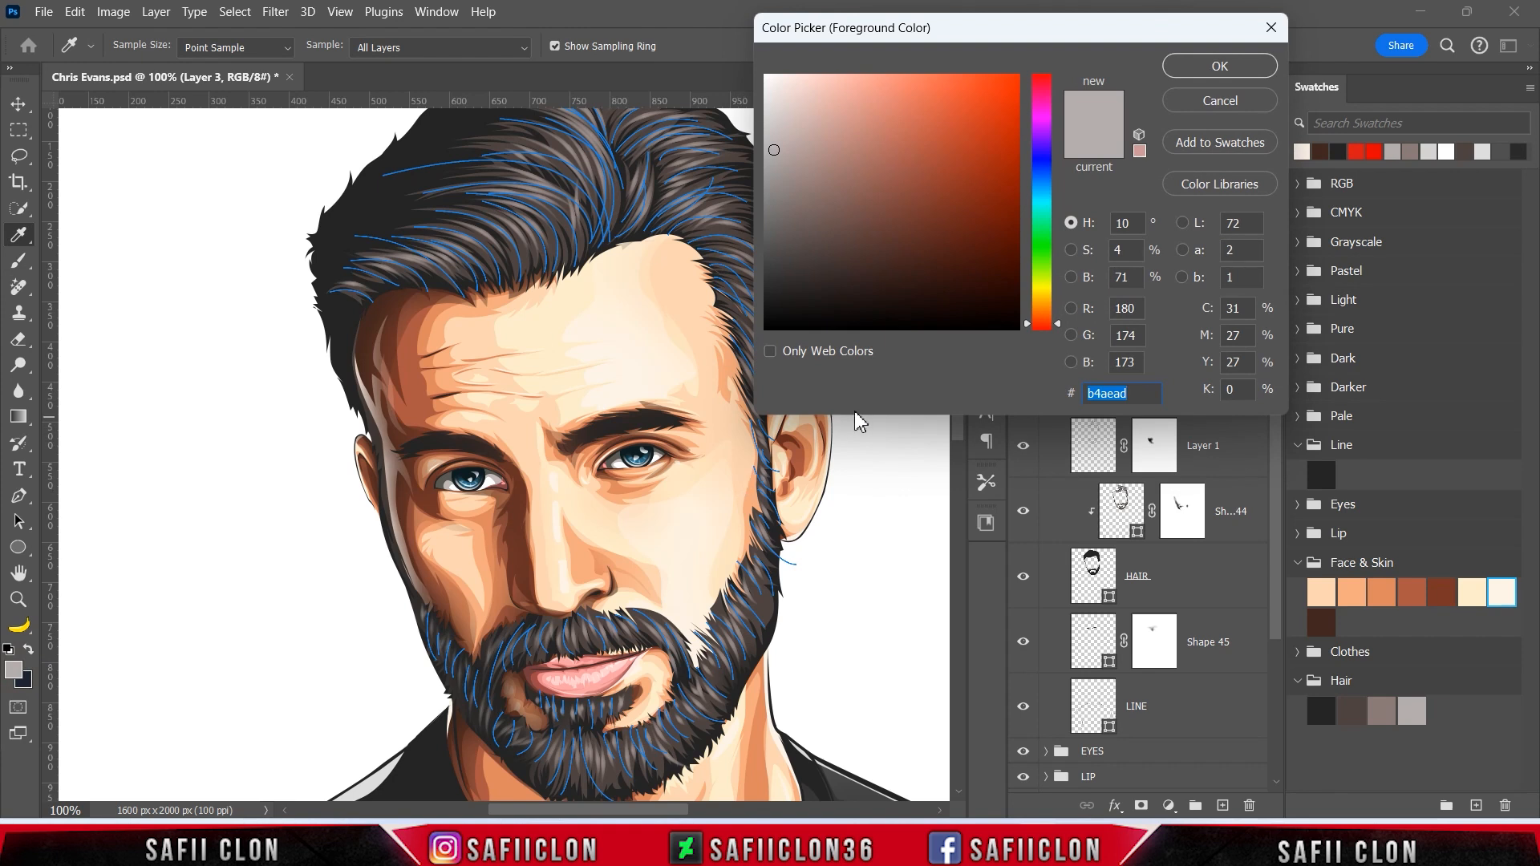
left_click(1413, 710)
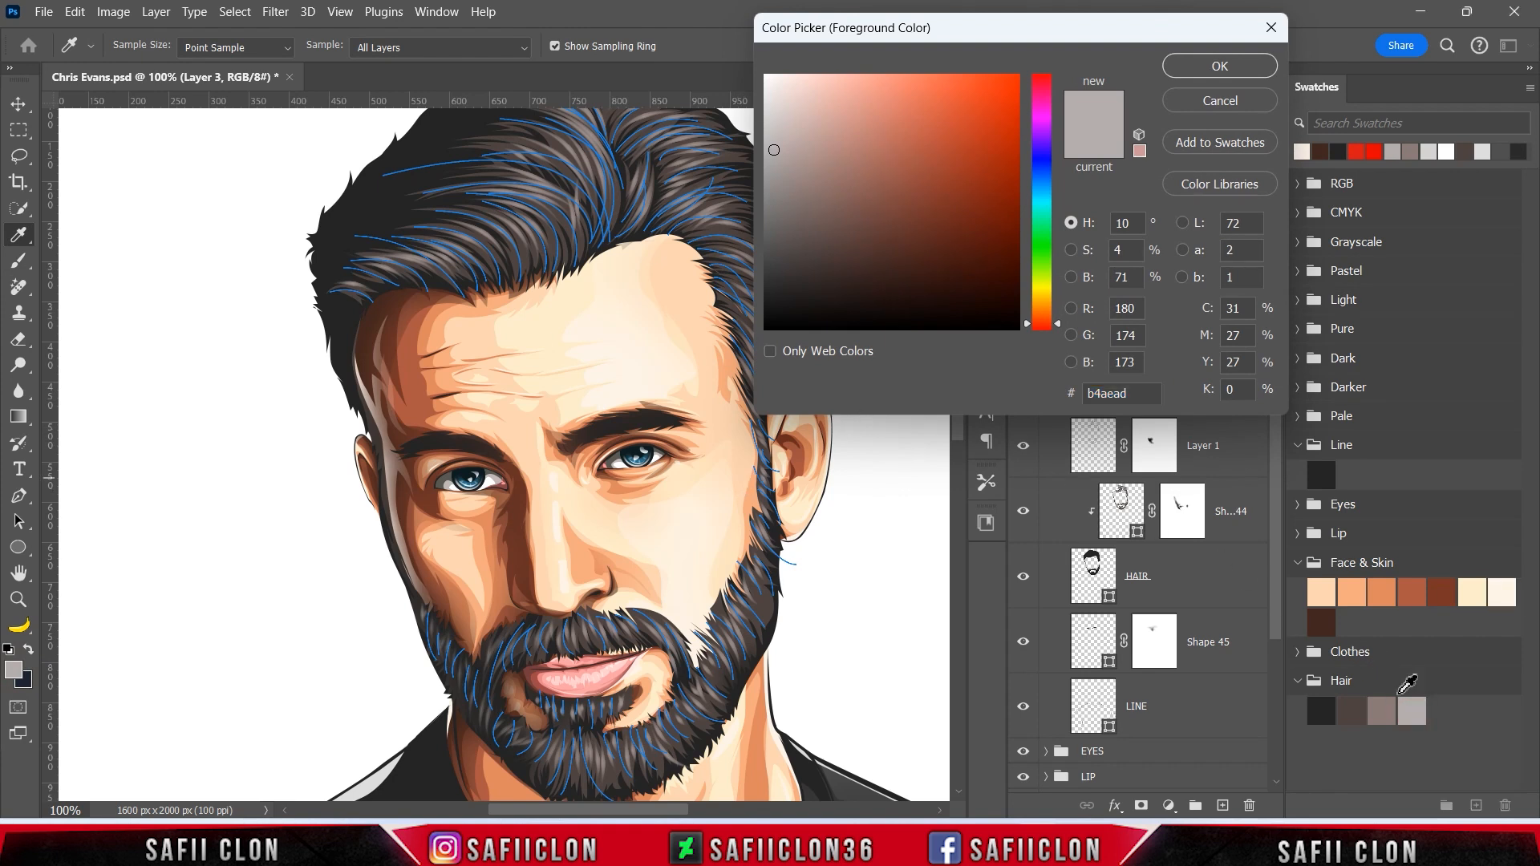
left_click_drag(775, 145, 765, 118)
left_click(1220, 66)
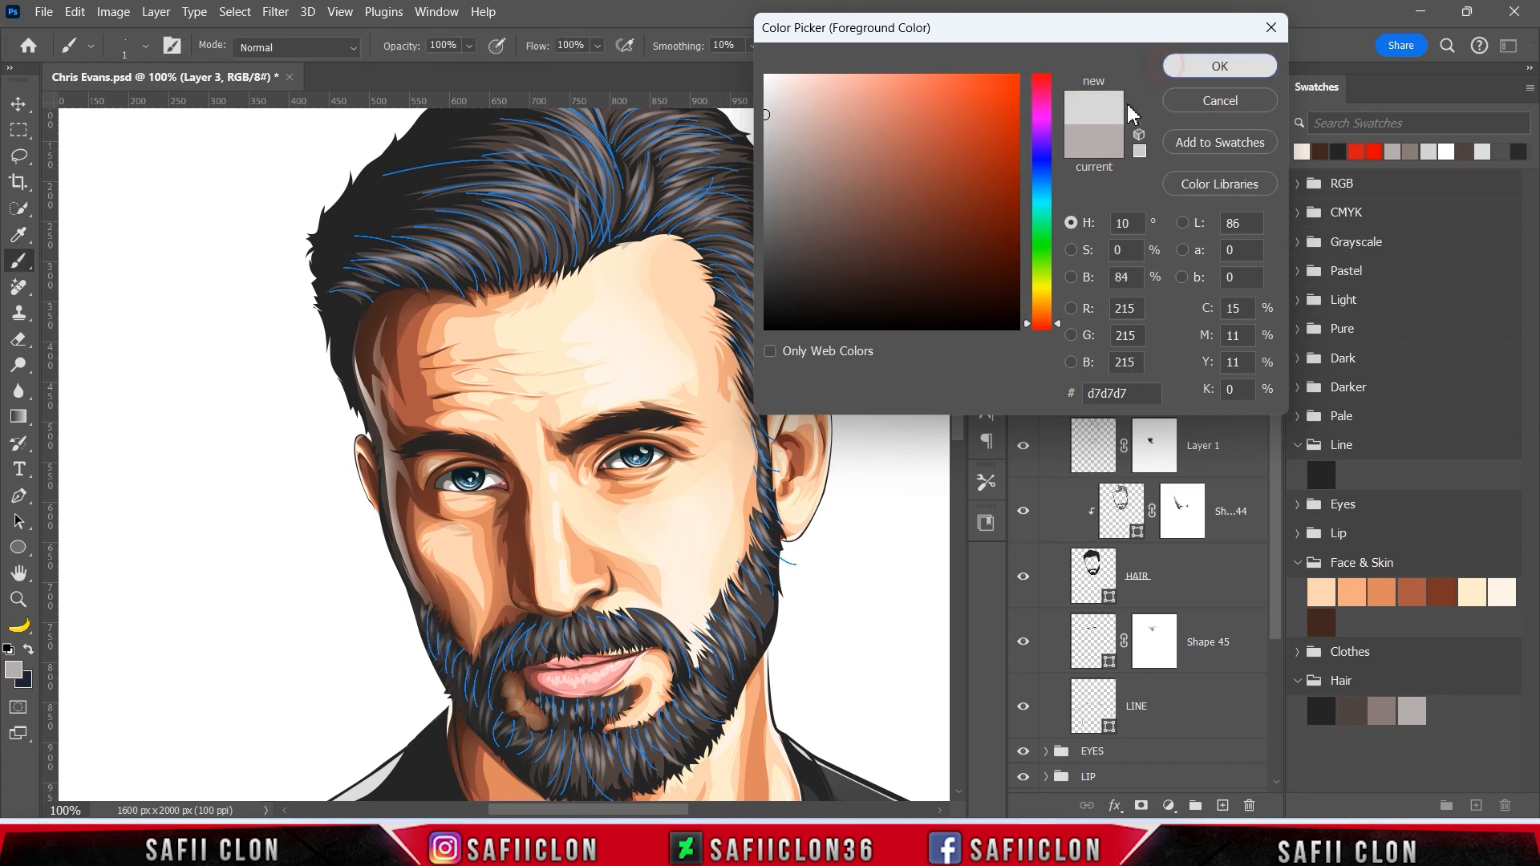
key("ctrl+minus")
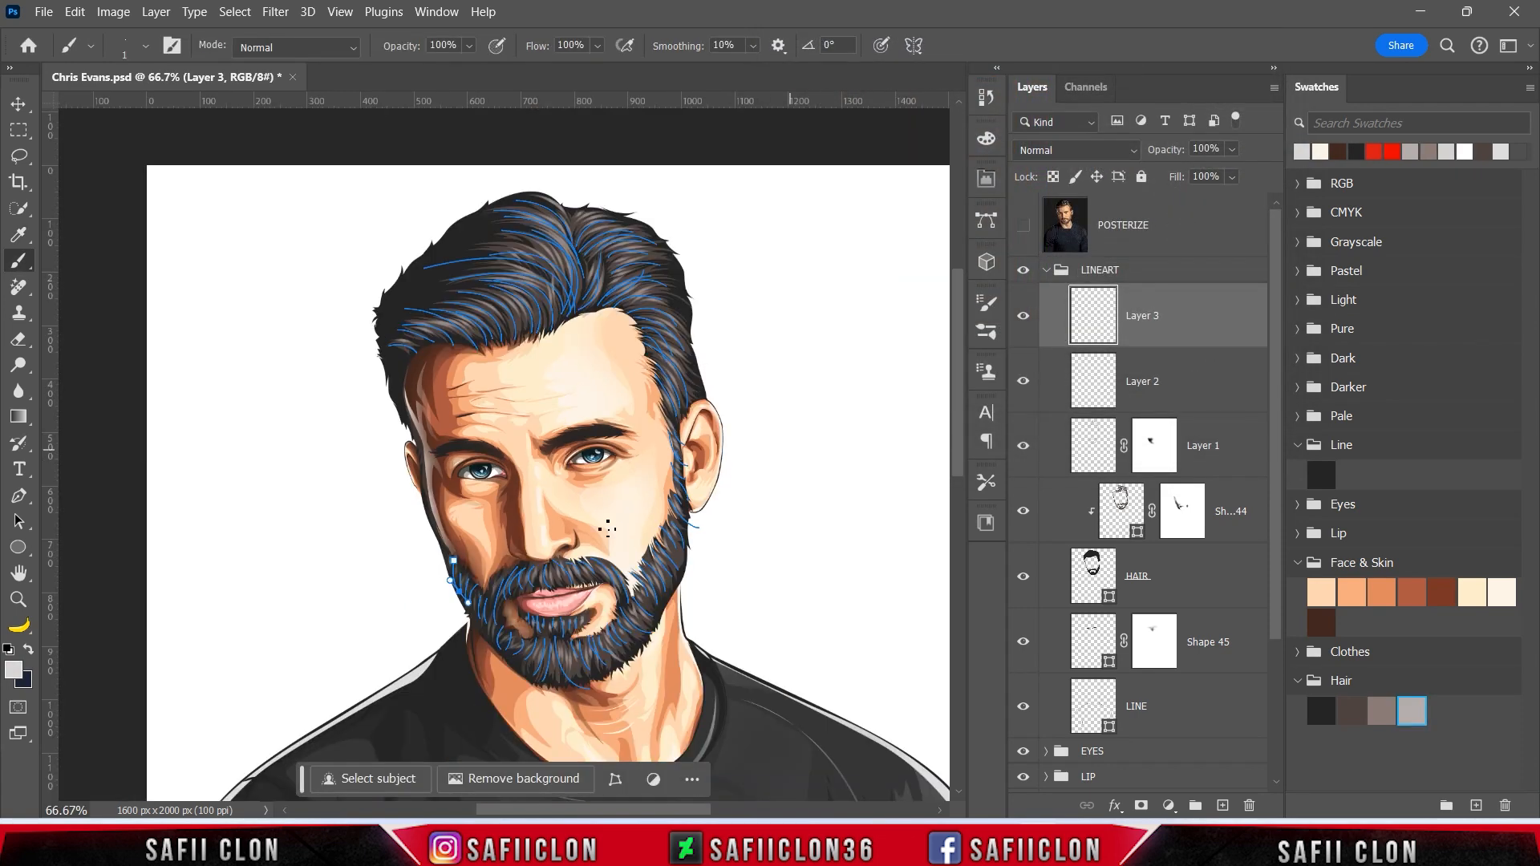
Stroke the strand paths on Layer 3 with the lightest Hair swatch, #b4aead, and compare the layer on and off with paths hidden
left_click(16, 668)
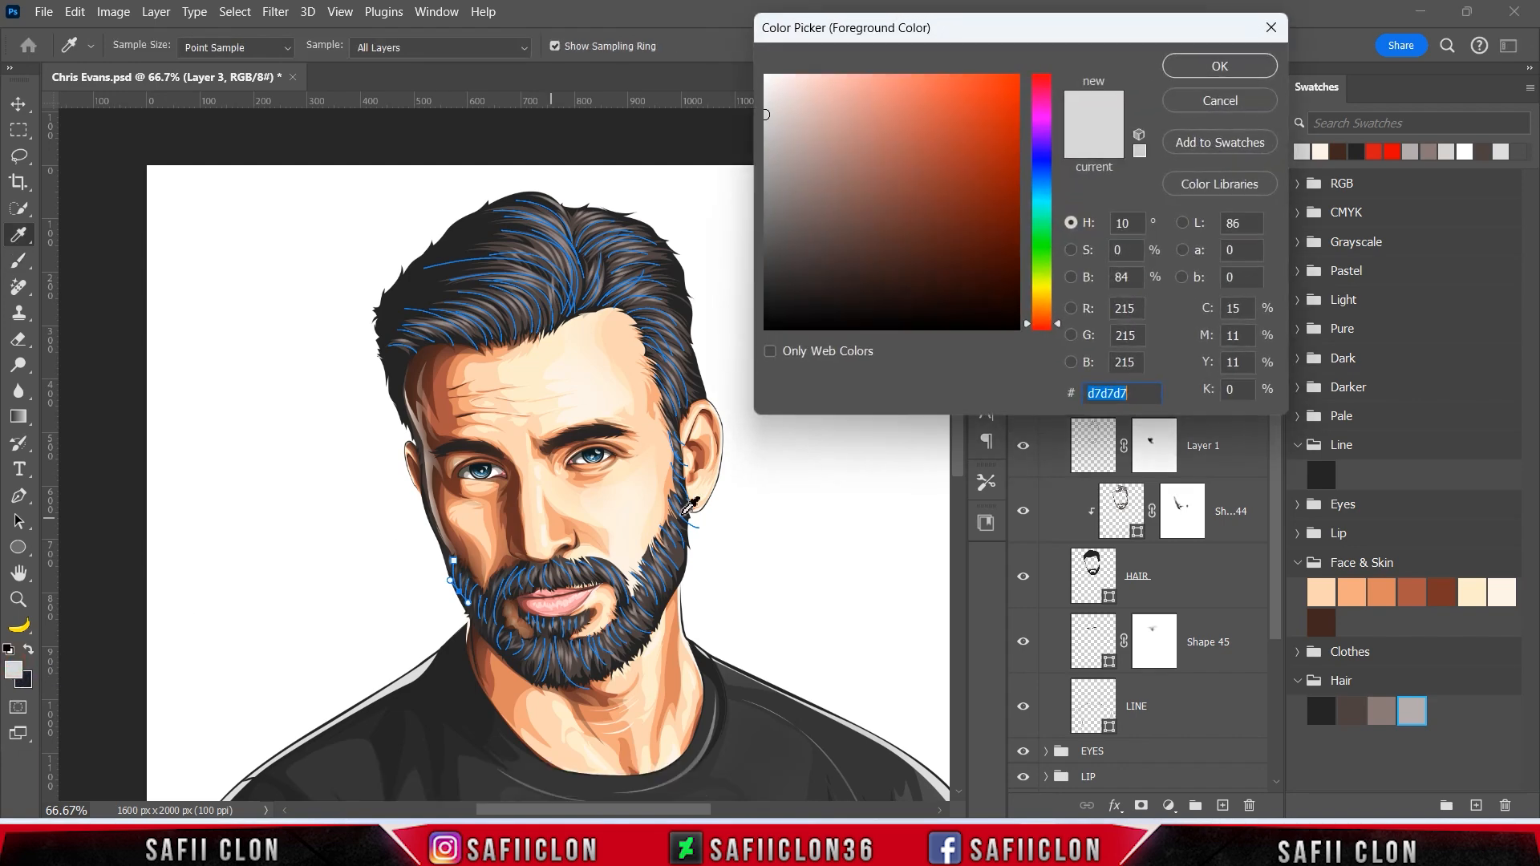
left_click(1420, 713)
left_click(1212, 64)
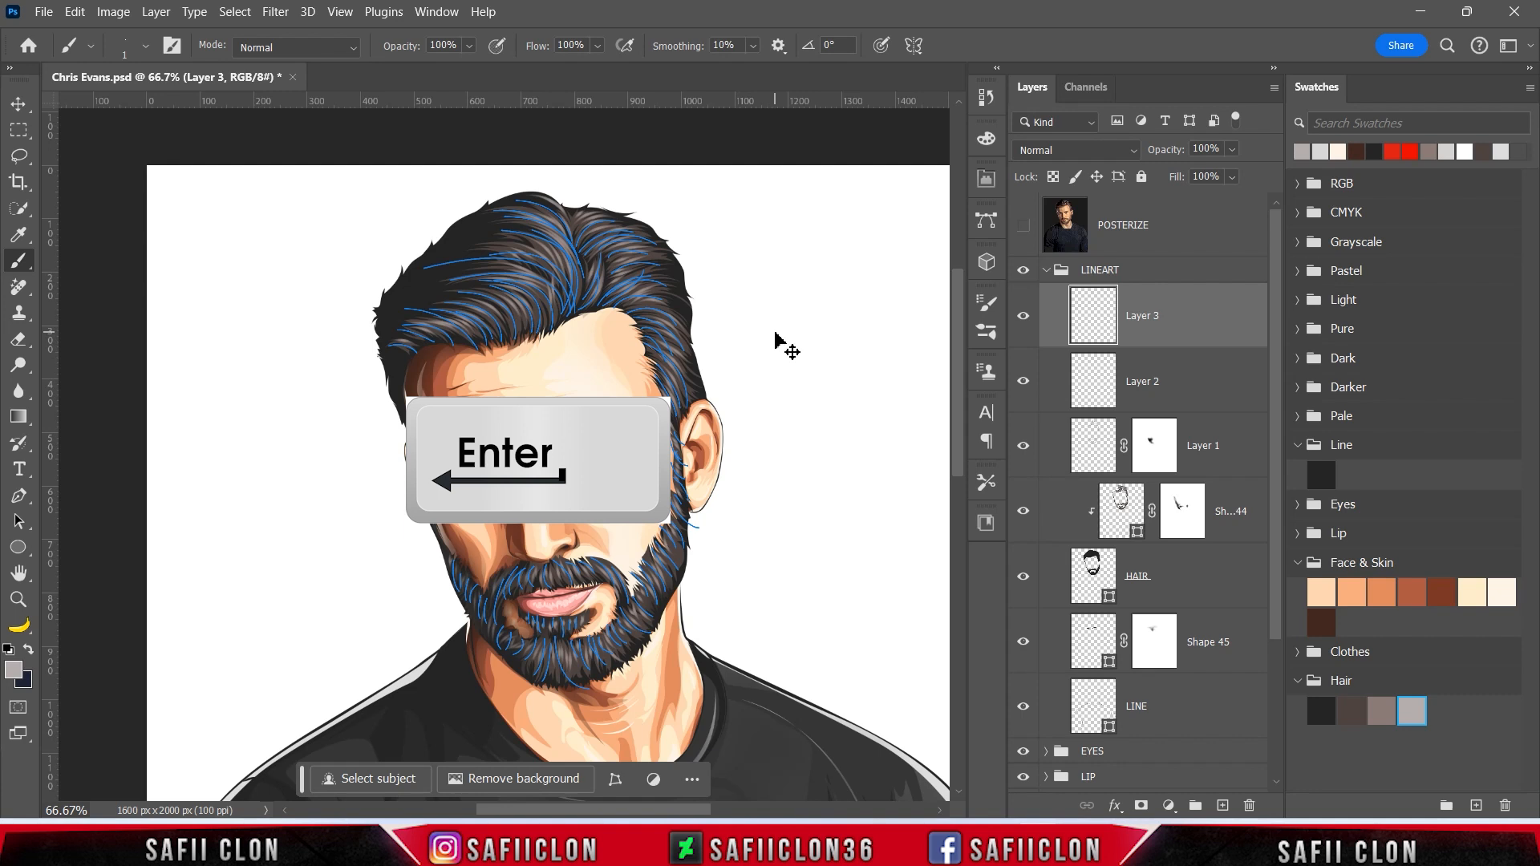
key("ctrl+h")
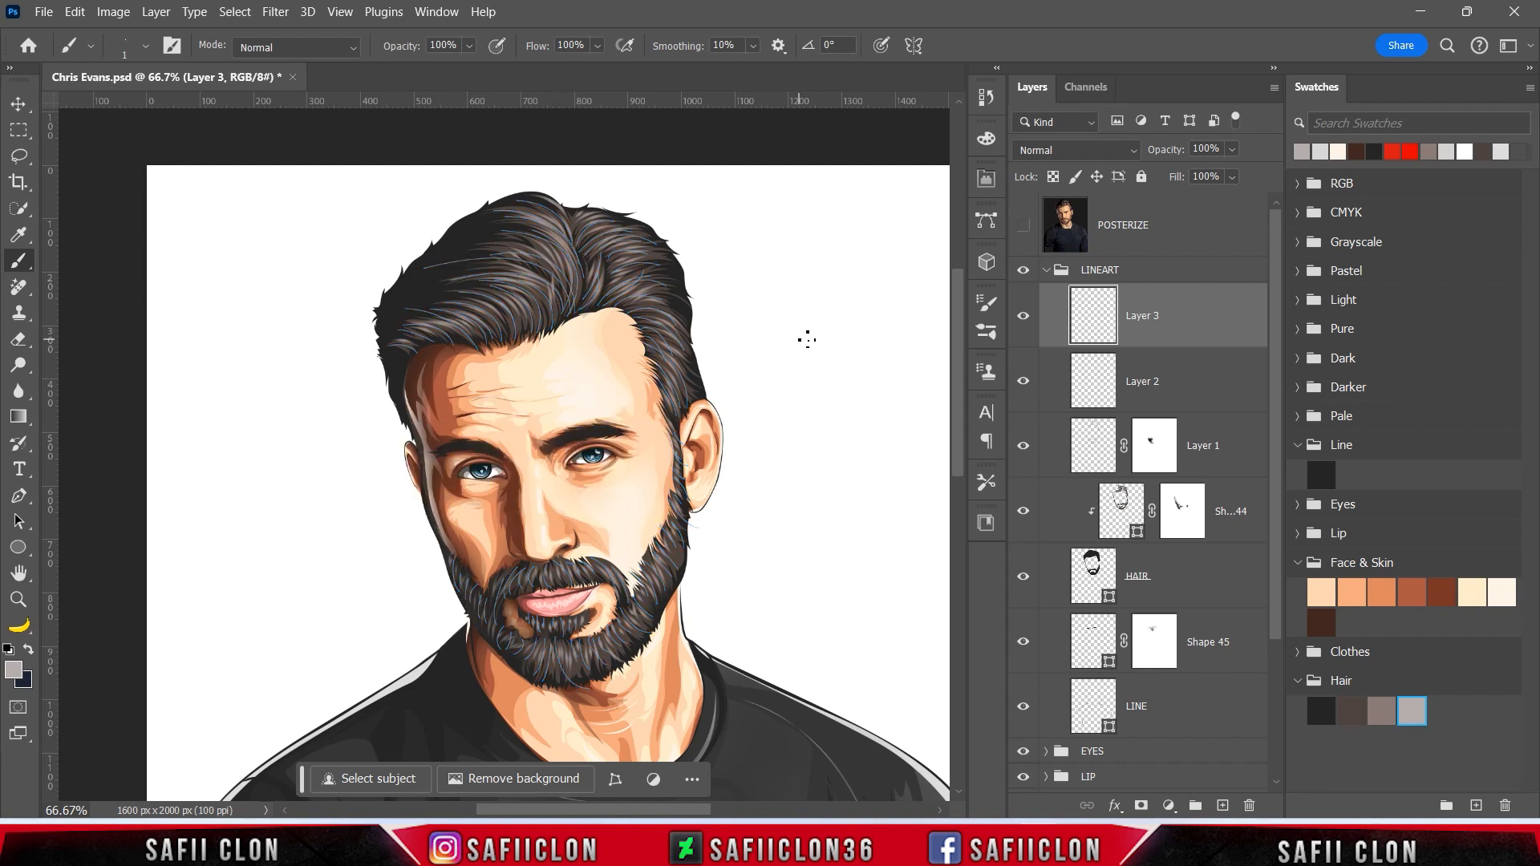
left_click(1025, 318)
left_click(1024, 317)
Add a new layer above Layer 3 and stroke the same strand paths on it in a near-white grey
left_click(1225, 806)
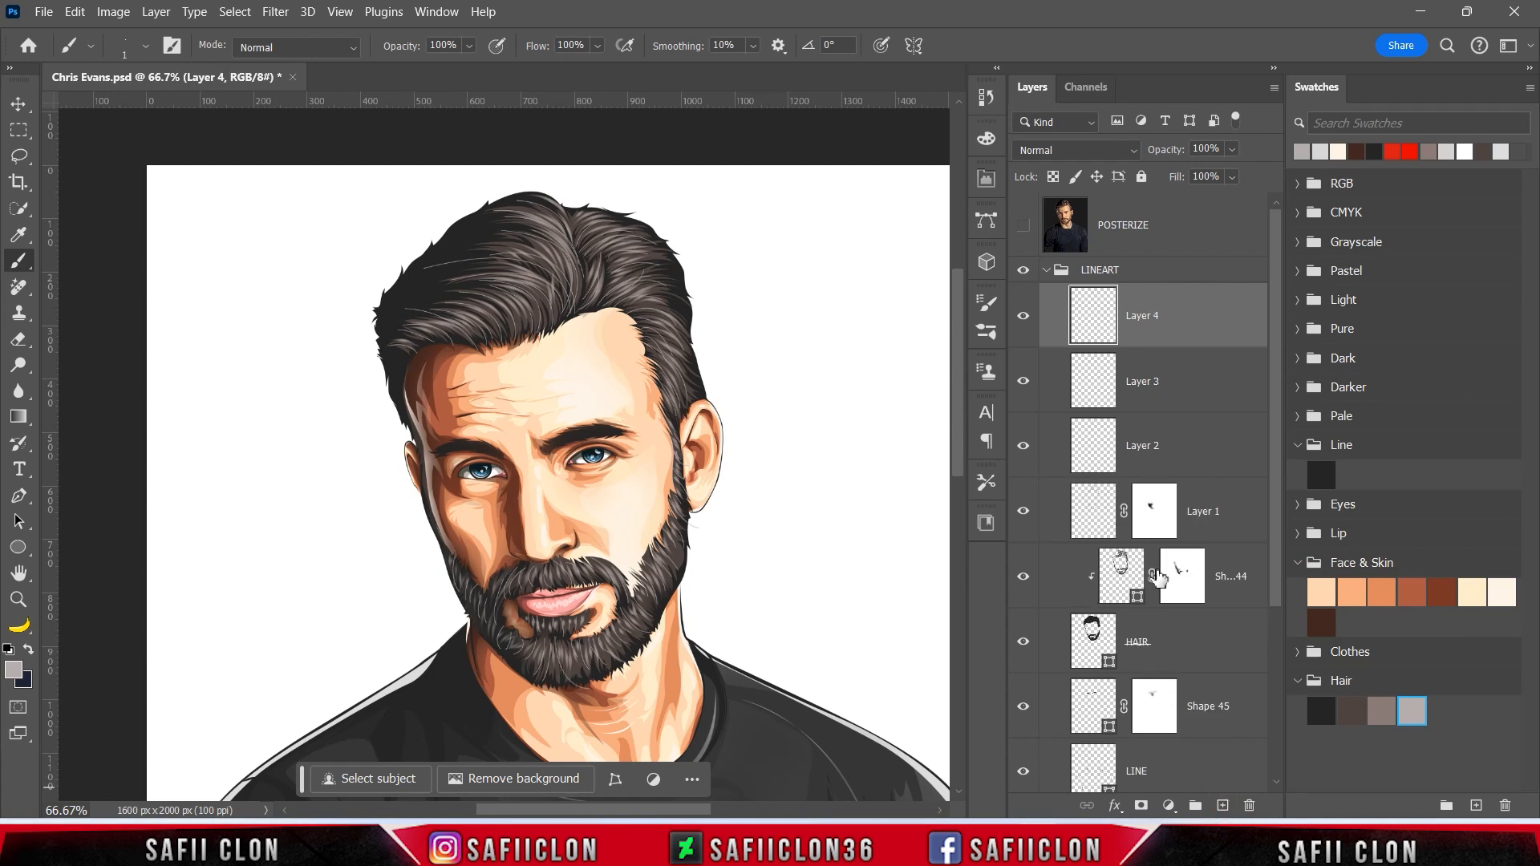
key("ctrl+h")
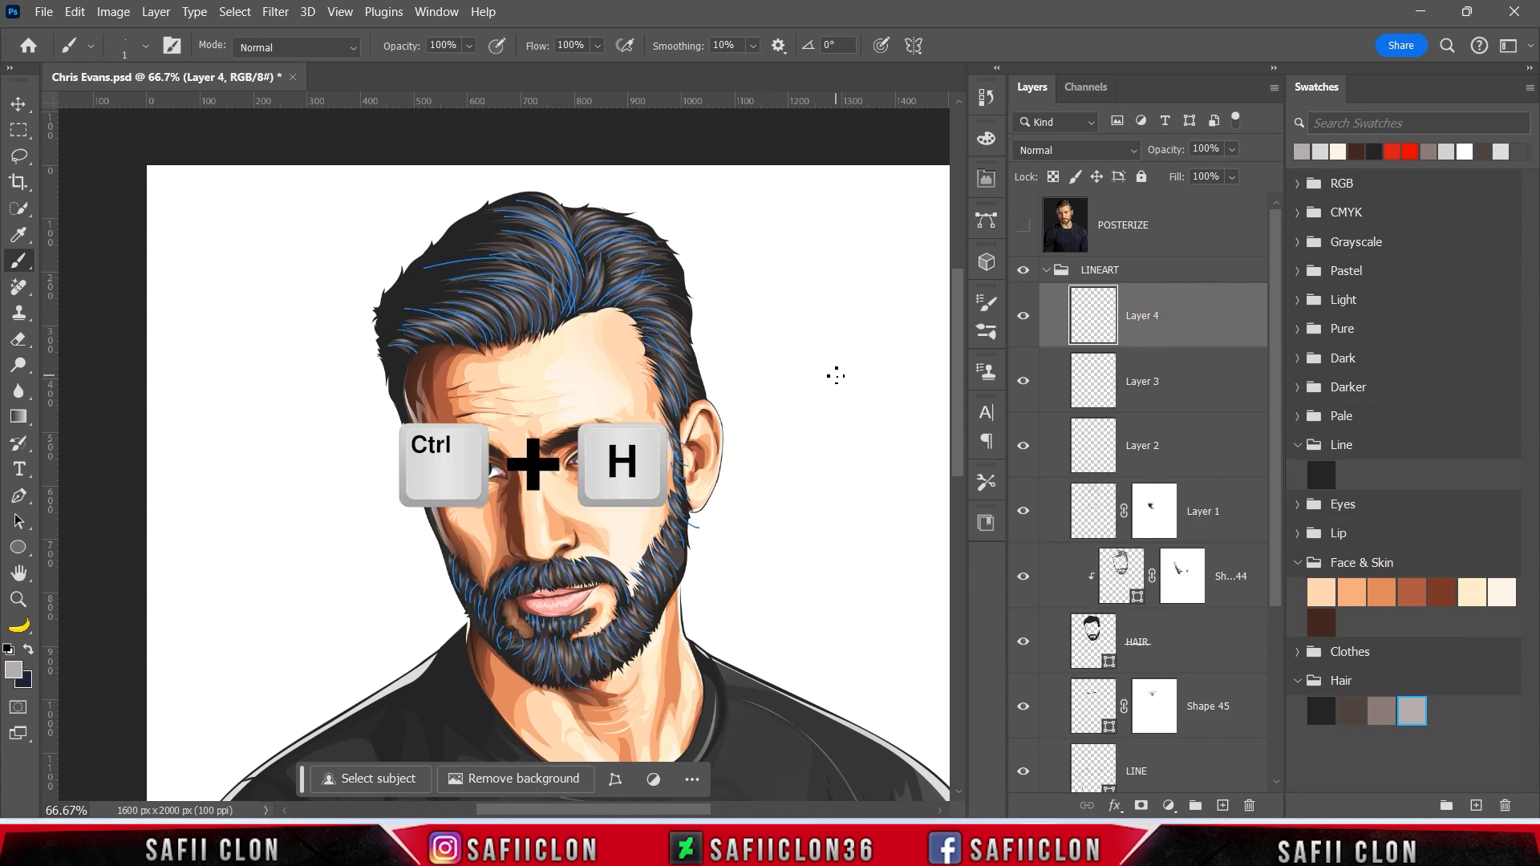
left_click(15, 673)
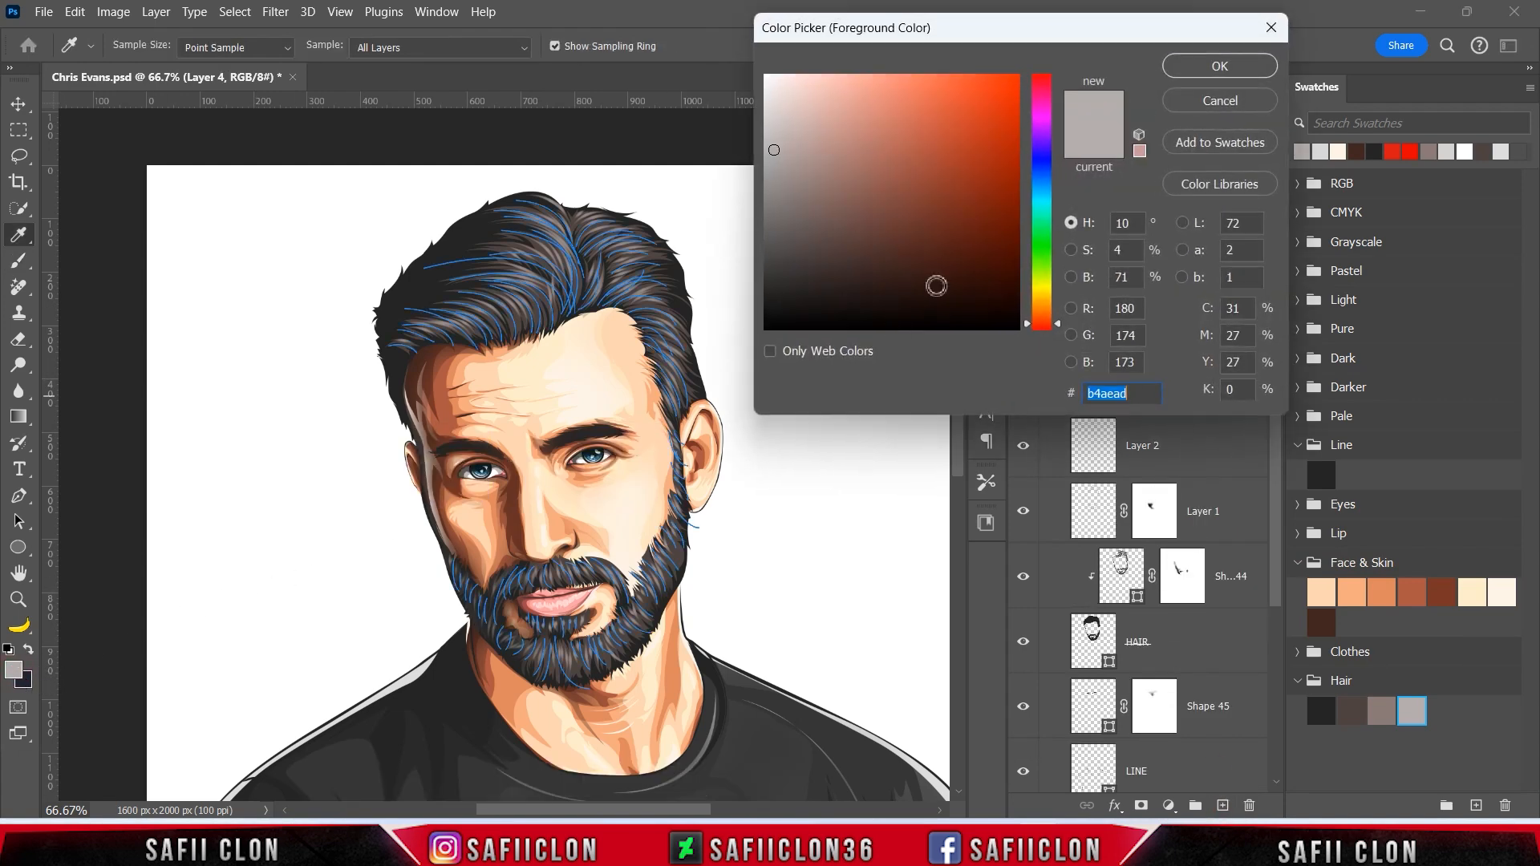
left_click_drag(790, 149, 762, 102)
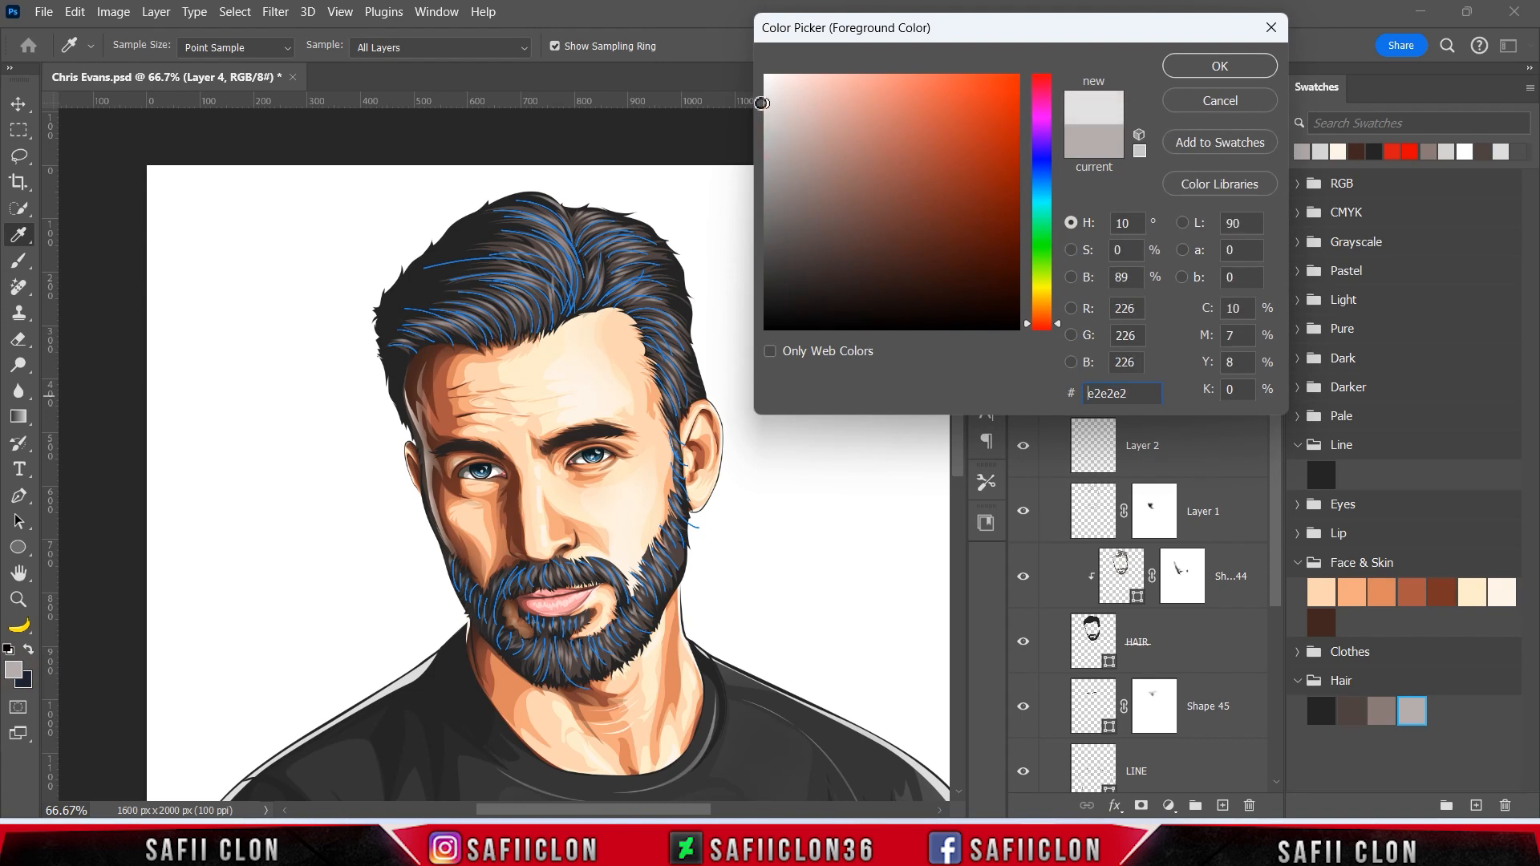
left_click(767, 98)
left_click(1218, 68)
key("b")
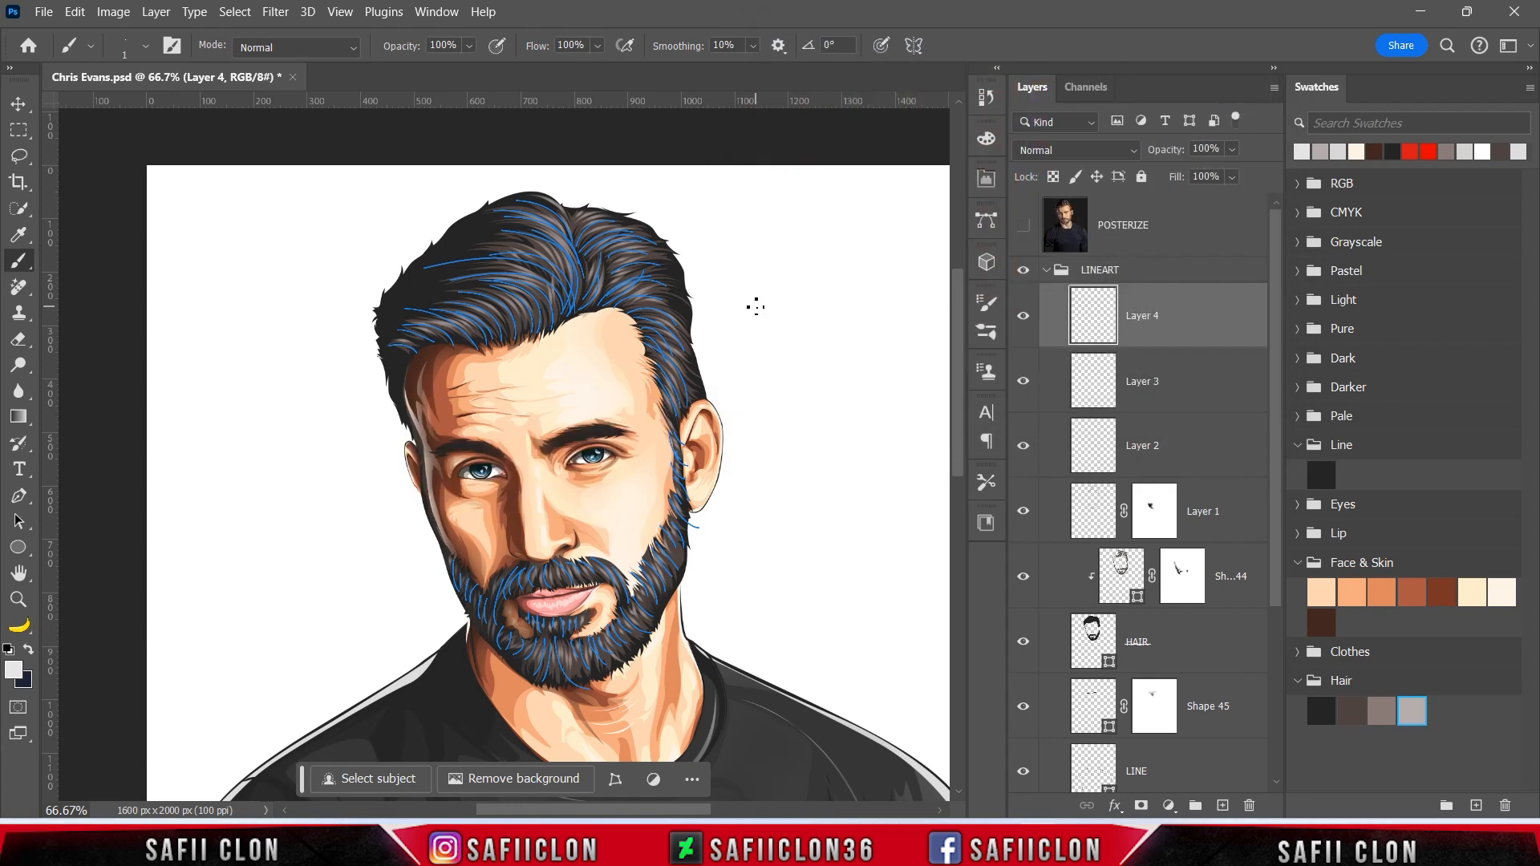
key("ctrl+h")
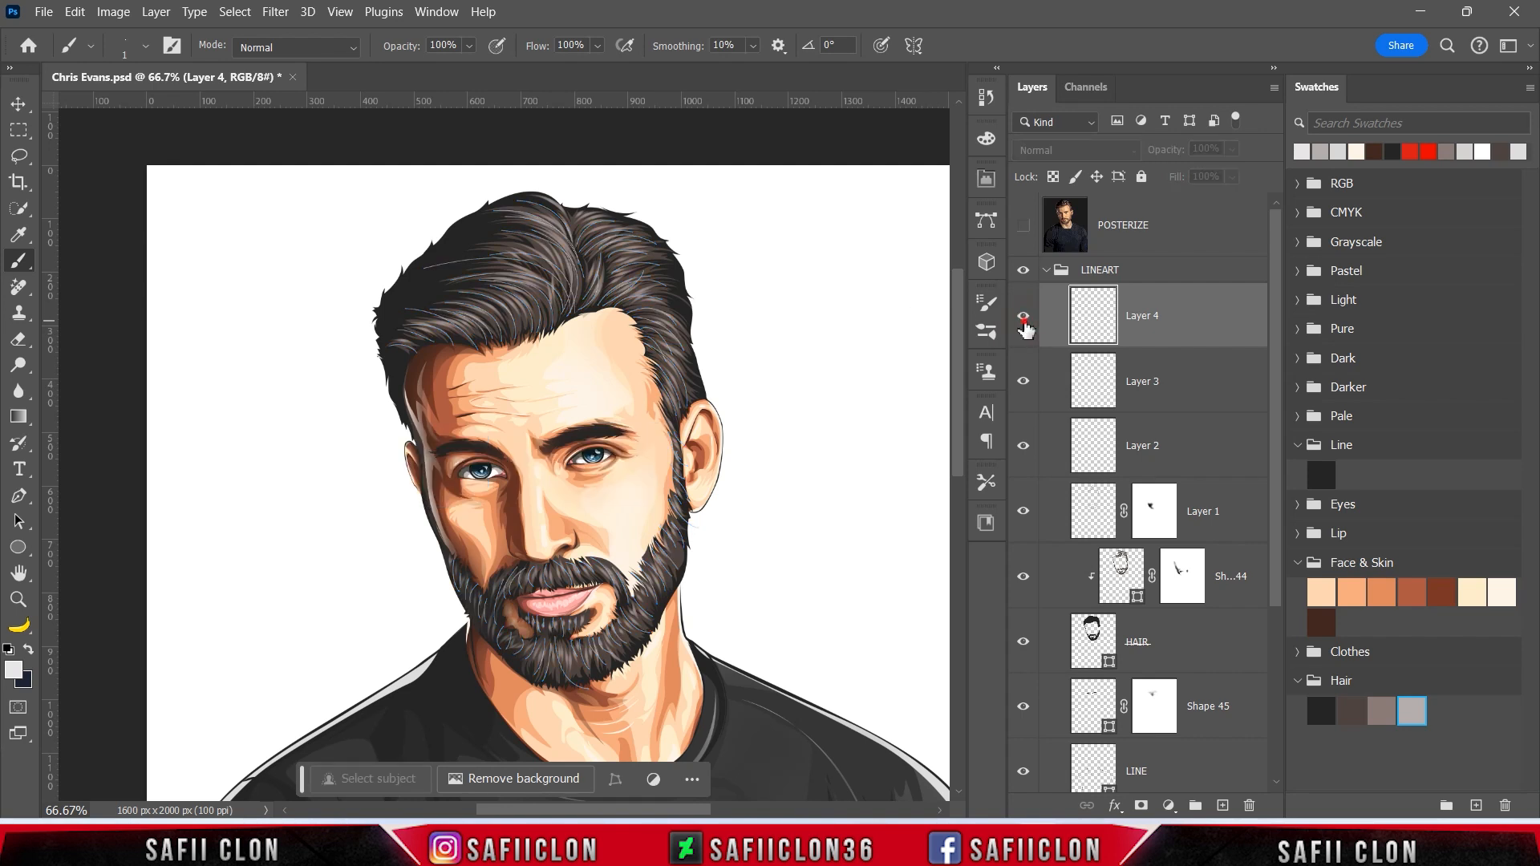
Show the strand paths again, select them all across the head and delete them
key("ctrl+h")
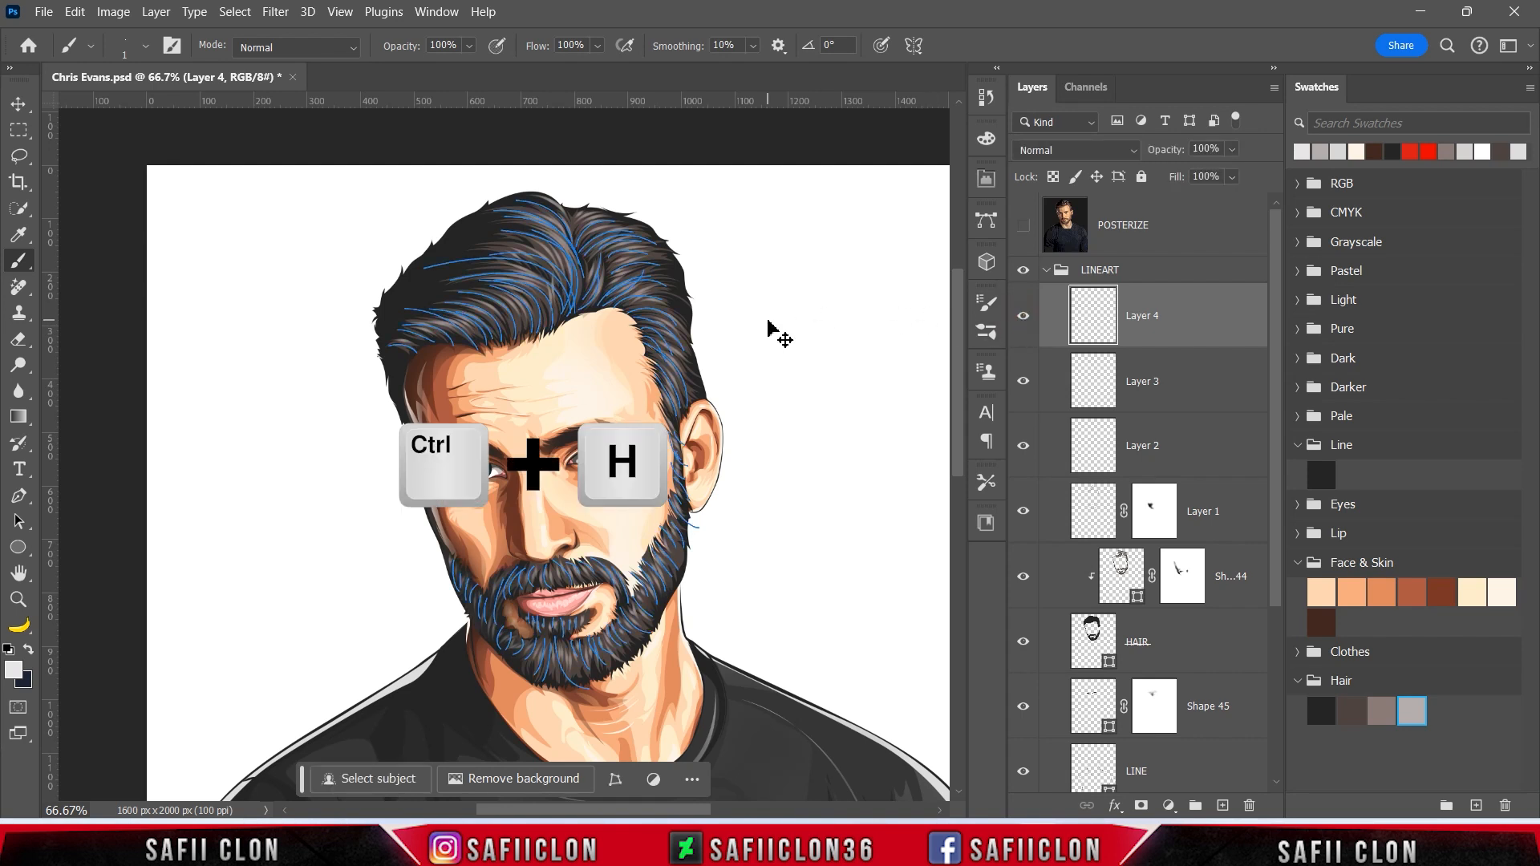
right_click(17, 503)
left_click(160, 494)
left_click_drag(236, 173, 846, 742)
key("Delete")
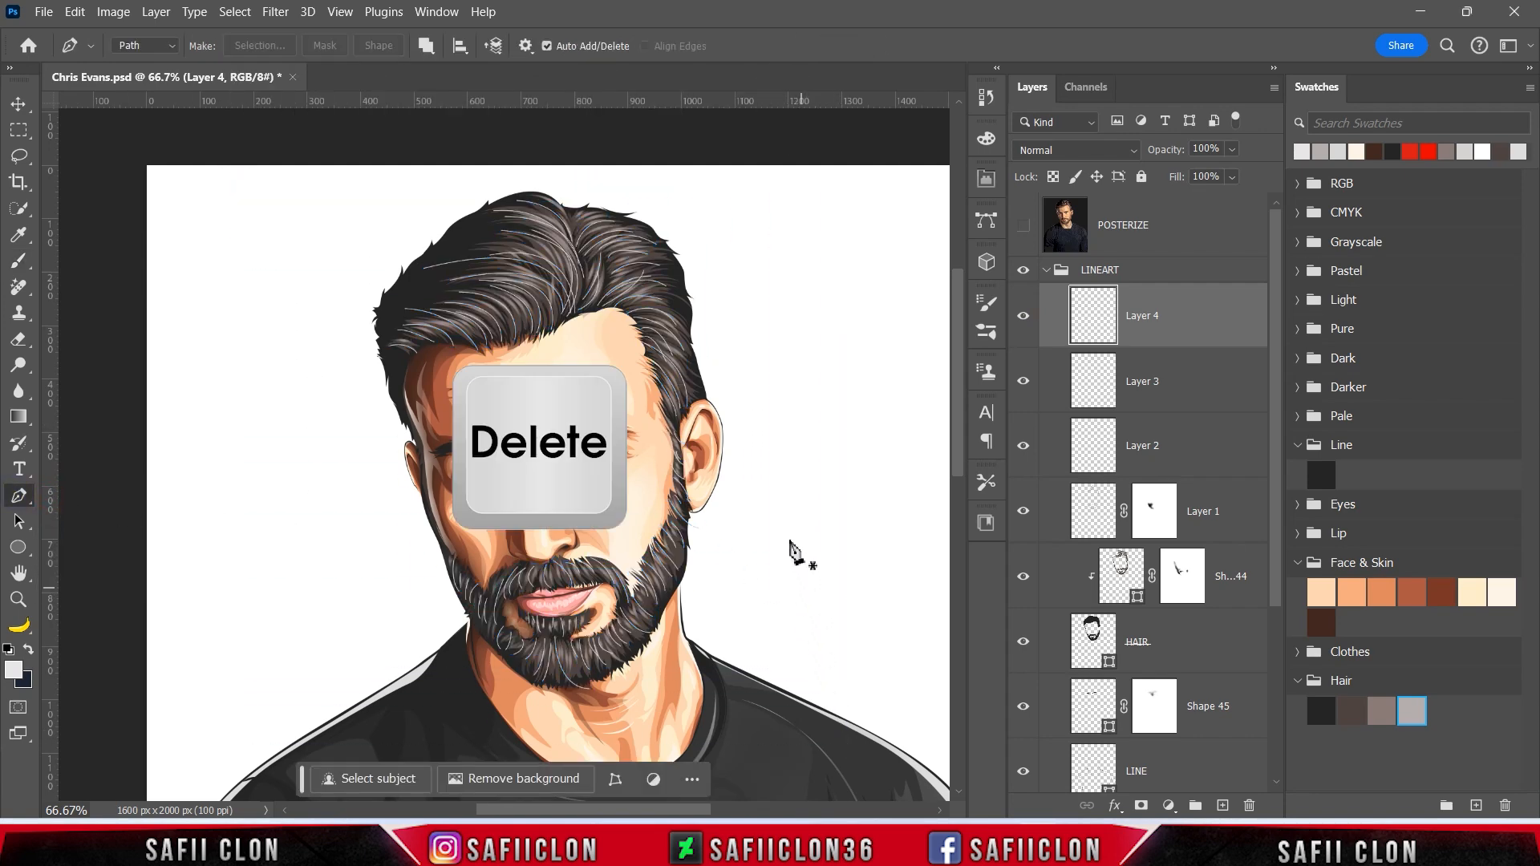
Hide Layer 4 and add a layer mask to Layer 3
left_click(1023, 317)
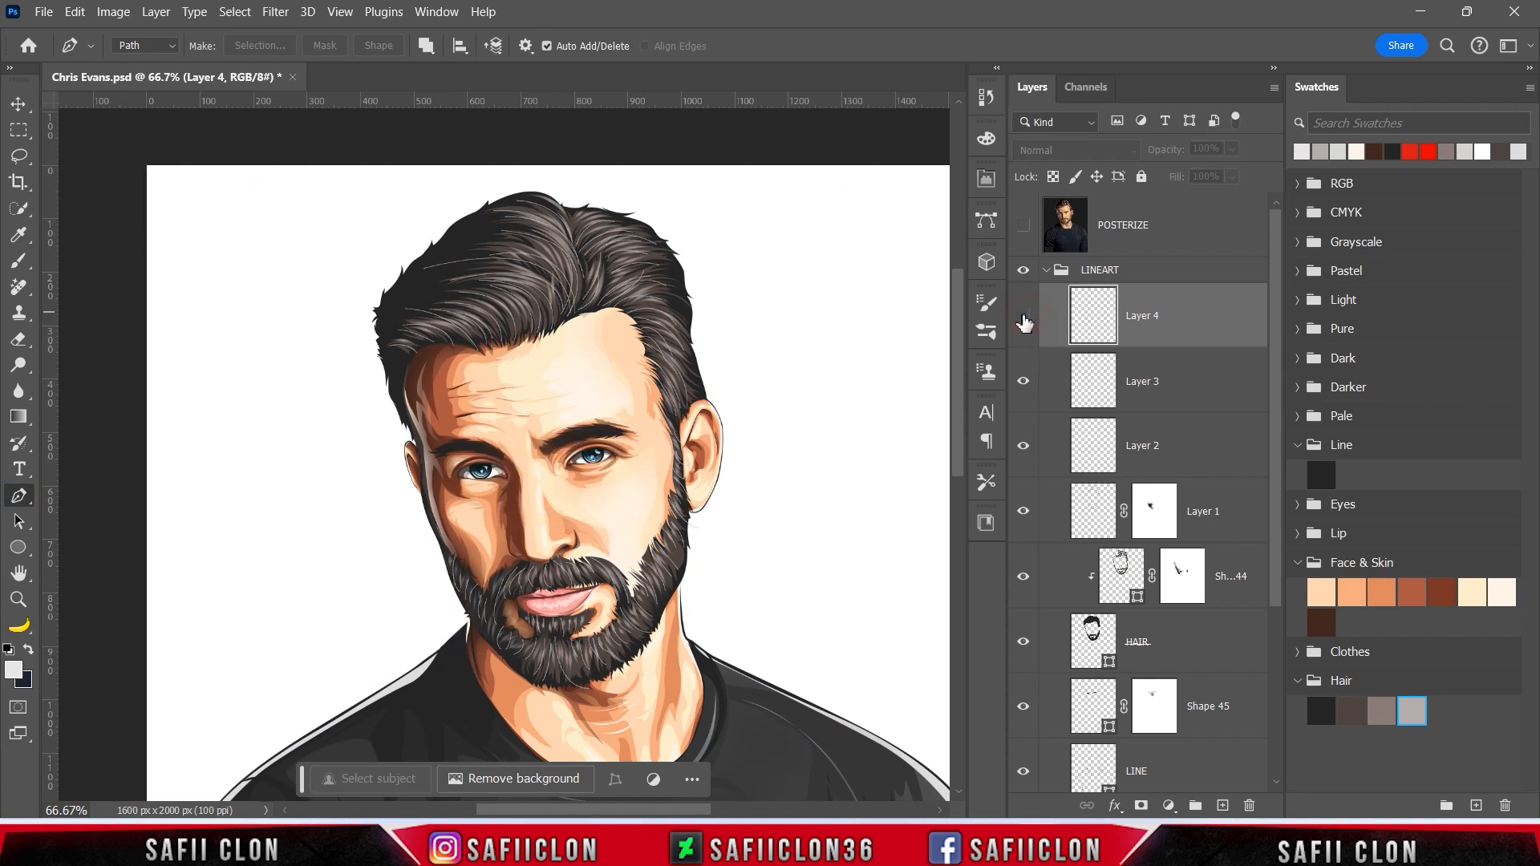
left_click(1168, 377)
left_click(1142, 805)
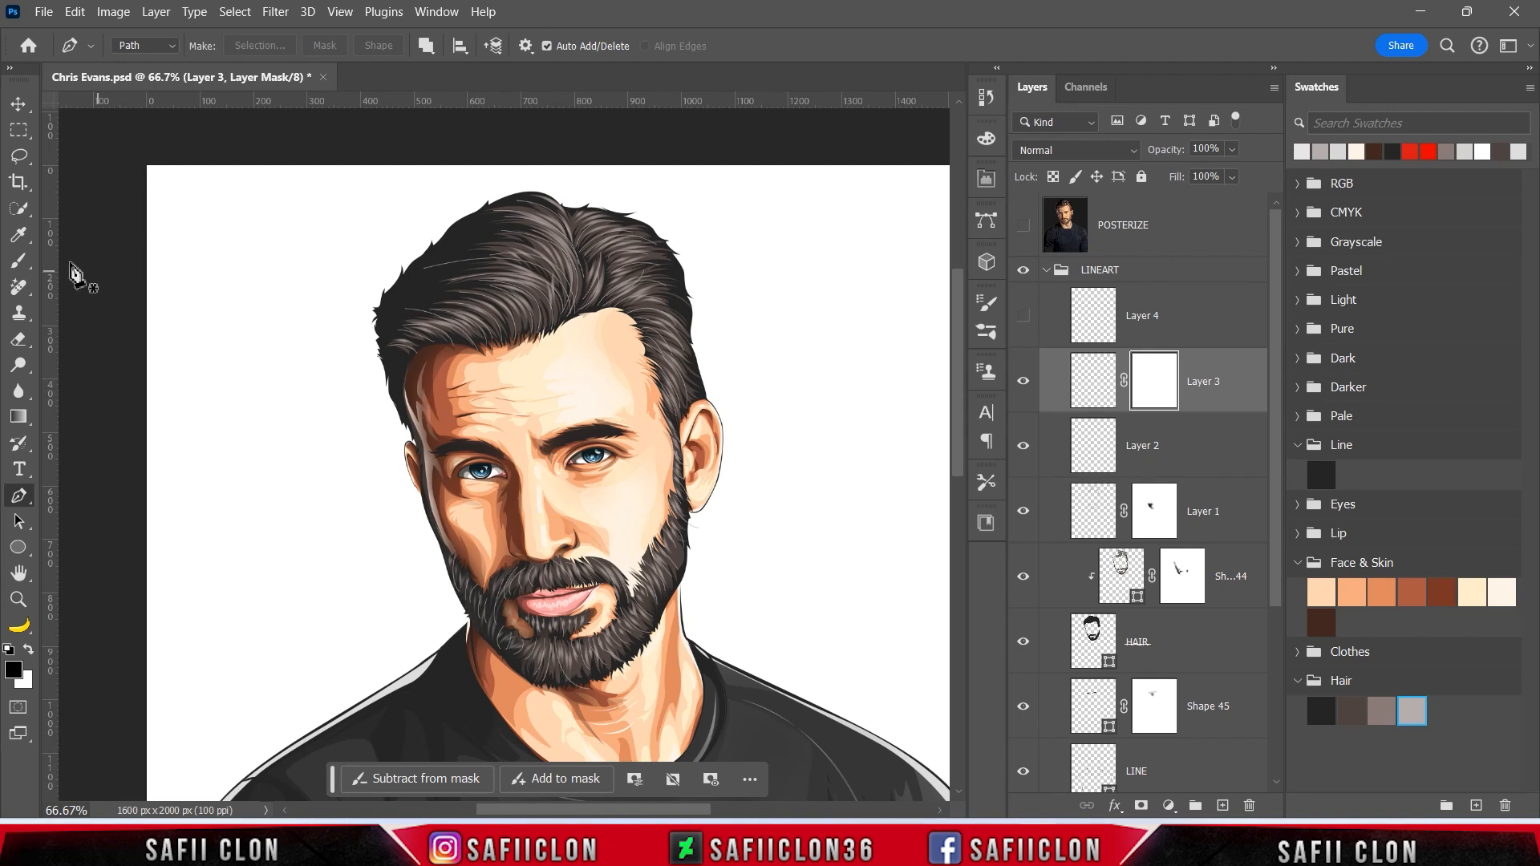
Set the Brush to a 62 px Soft Round at 22% opacity
left_click(25, 265)
left_click(88, 258)
left_click(146, 54)
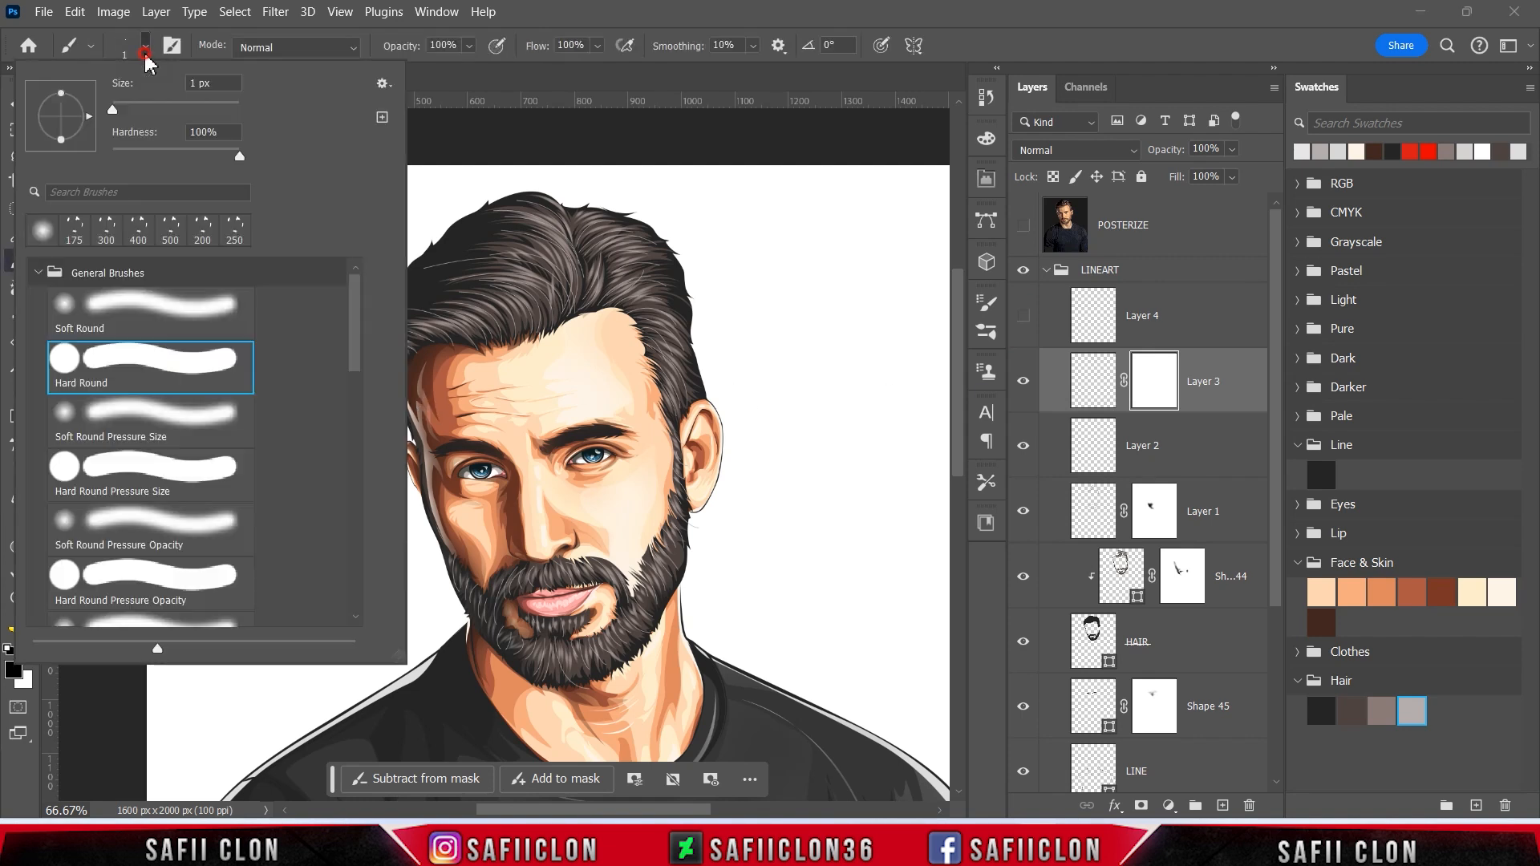
left_click(147, 306)
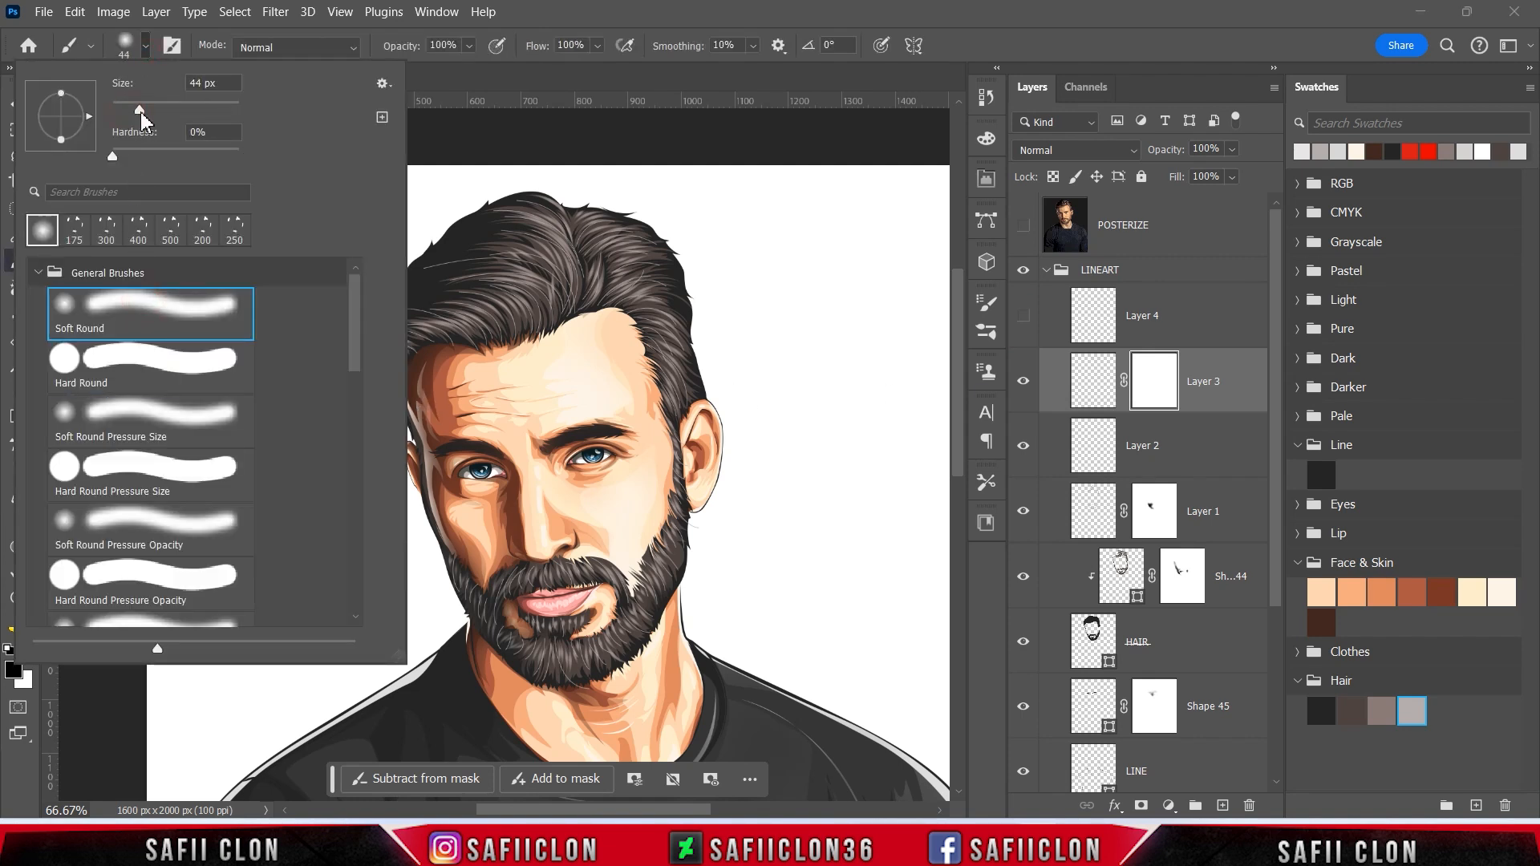
left_click(145, 47)
left_click(470, 47)
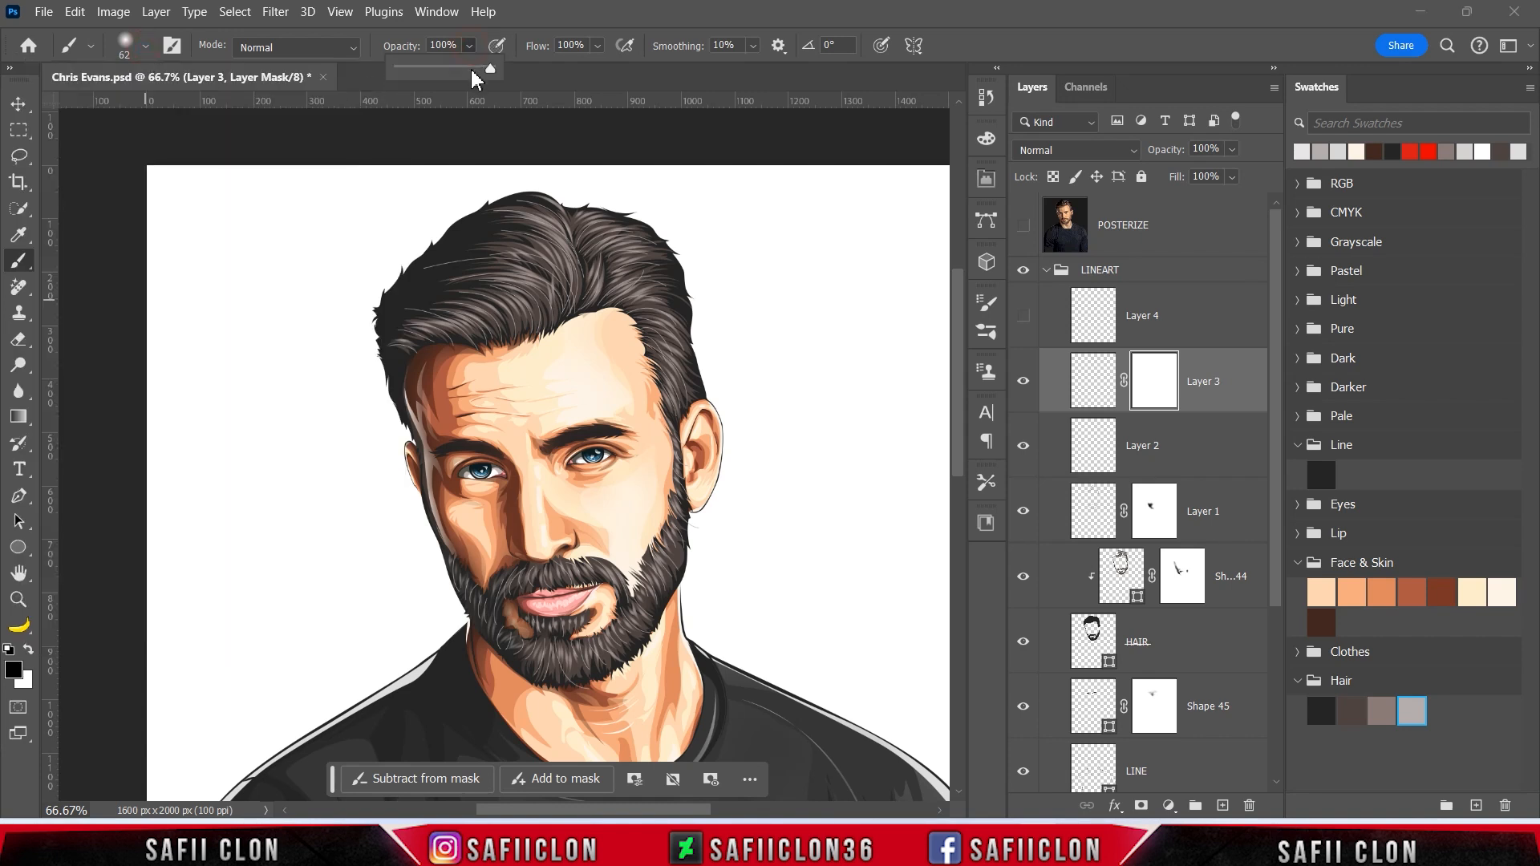
left_click(470, 47)
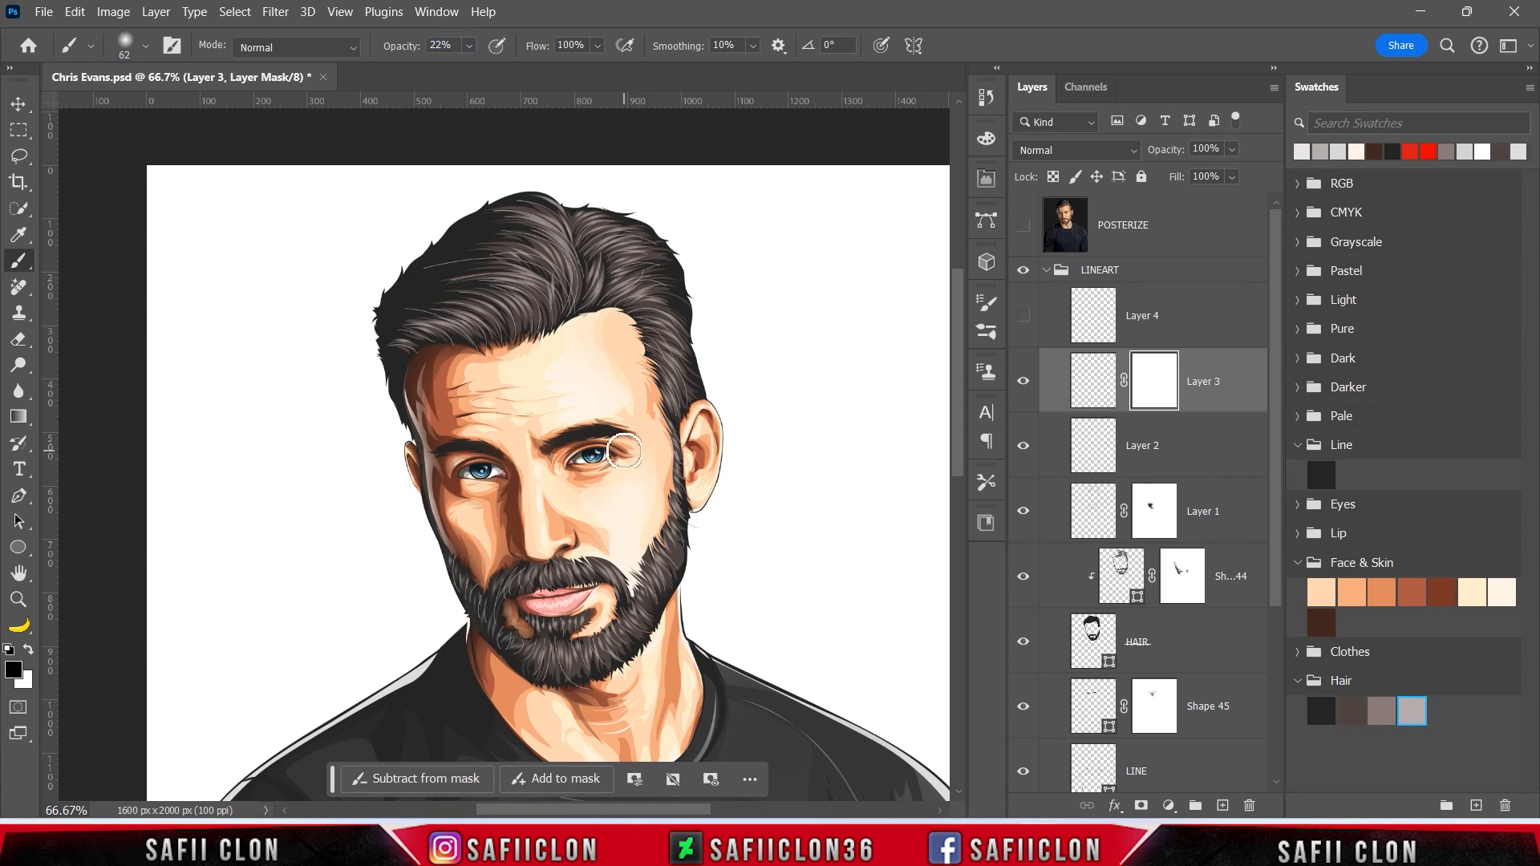
Paint black over the head hair on Layer 3's mask to soften the light strands
key("ctrl+plus")
scroll(627, 447, "up", 3)
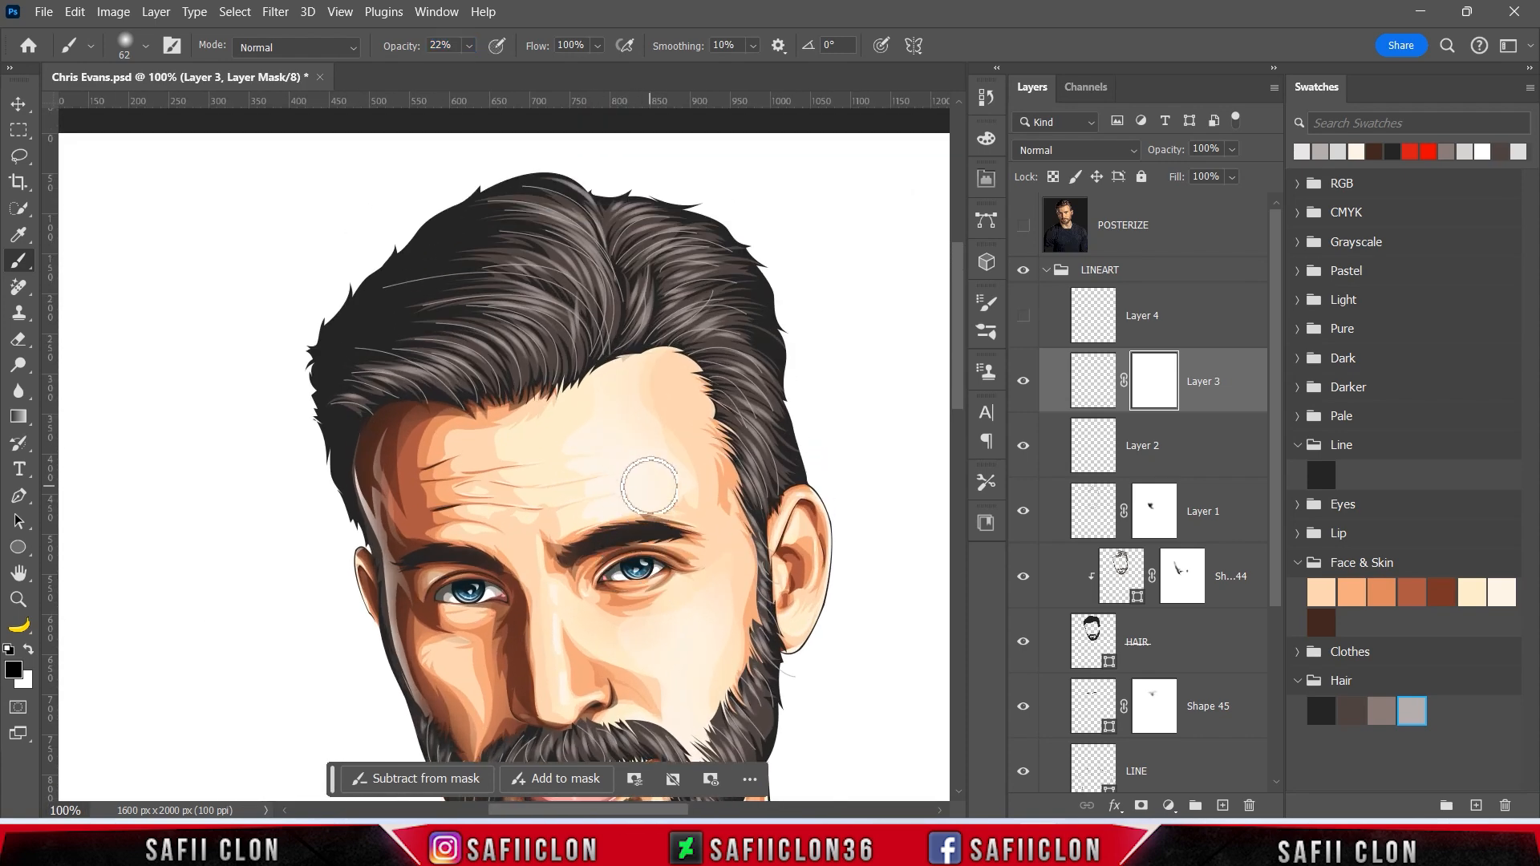
mouse_move(556, 447)
left_mouse_down()
mouse_move(481, 425)
mouse_move(598, 378)
mouse_move(616, 323)
mouse_move(727, 467)
left_mouse_up()
mouse_move(645, 351)
left_mouse_down()
mouse_move(346, 339)
mouse_move(265, 467)
left_mouse_up()
left_click_drag(570, 263, 486, 233)
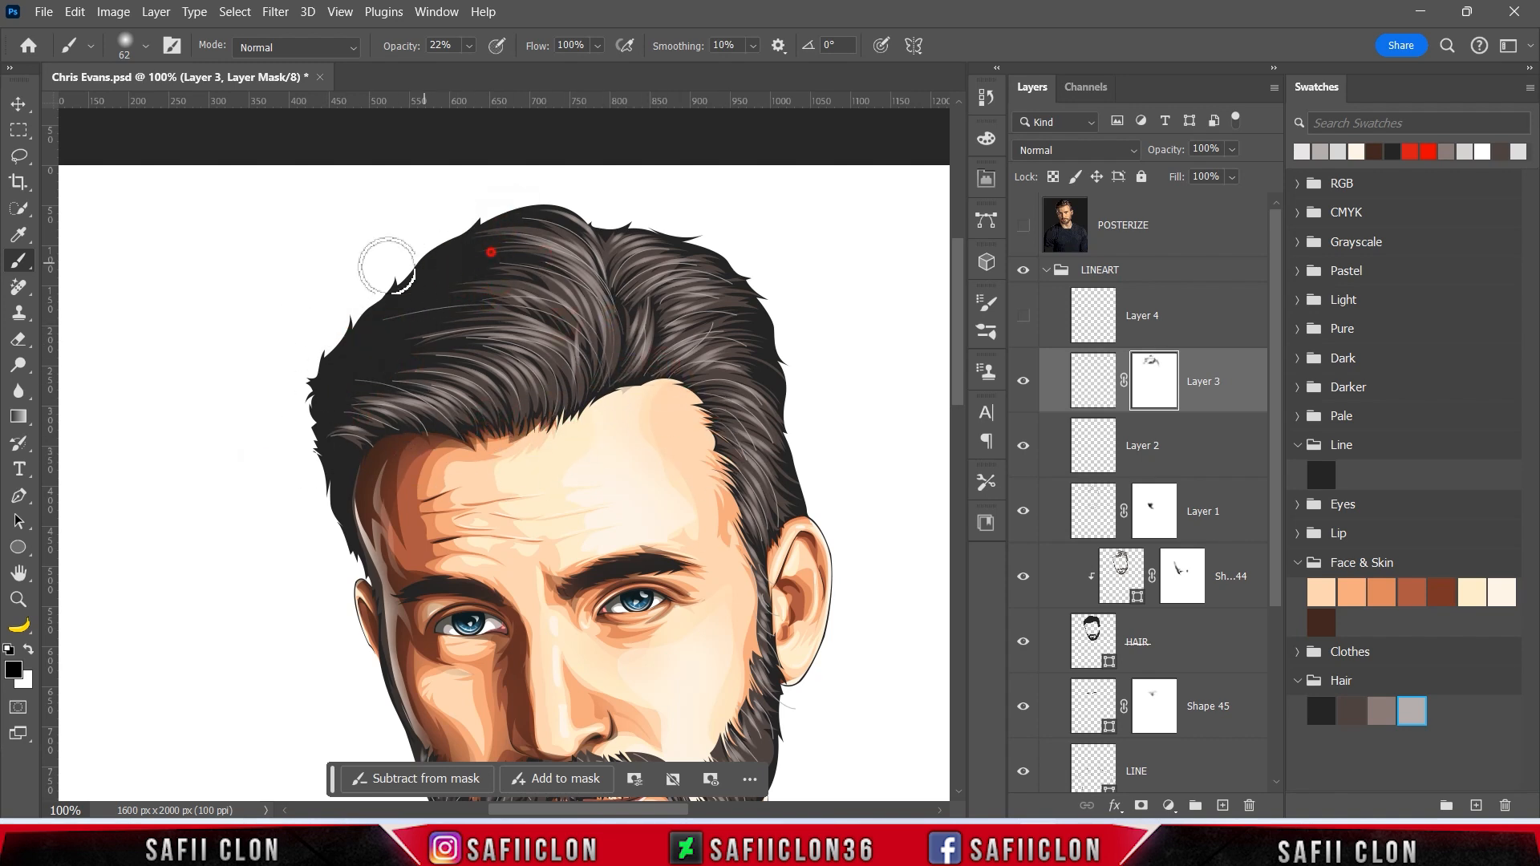
Soften the moustache and beard strands on Layer 3's mask, reducing the brush to 40 px
scroll(746, 337, "down", 3)
scroll(815, 481, "down", 4)
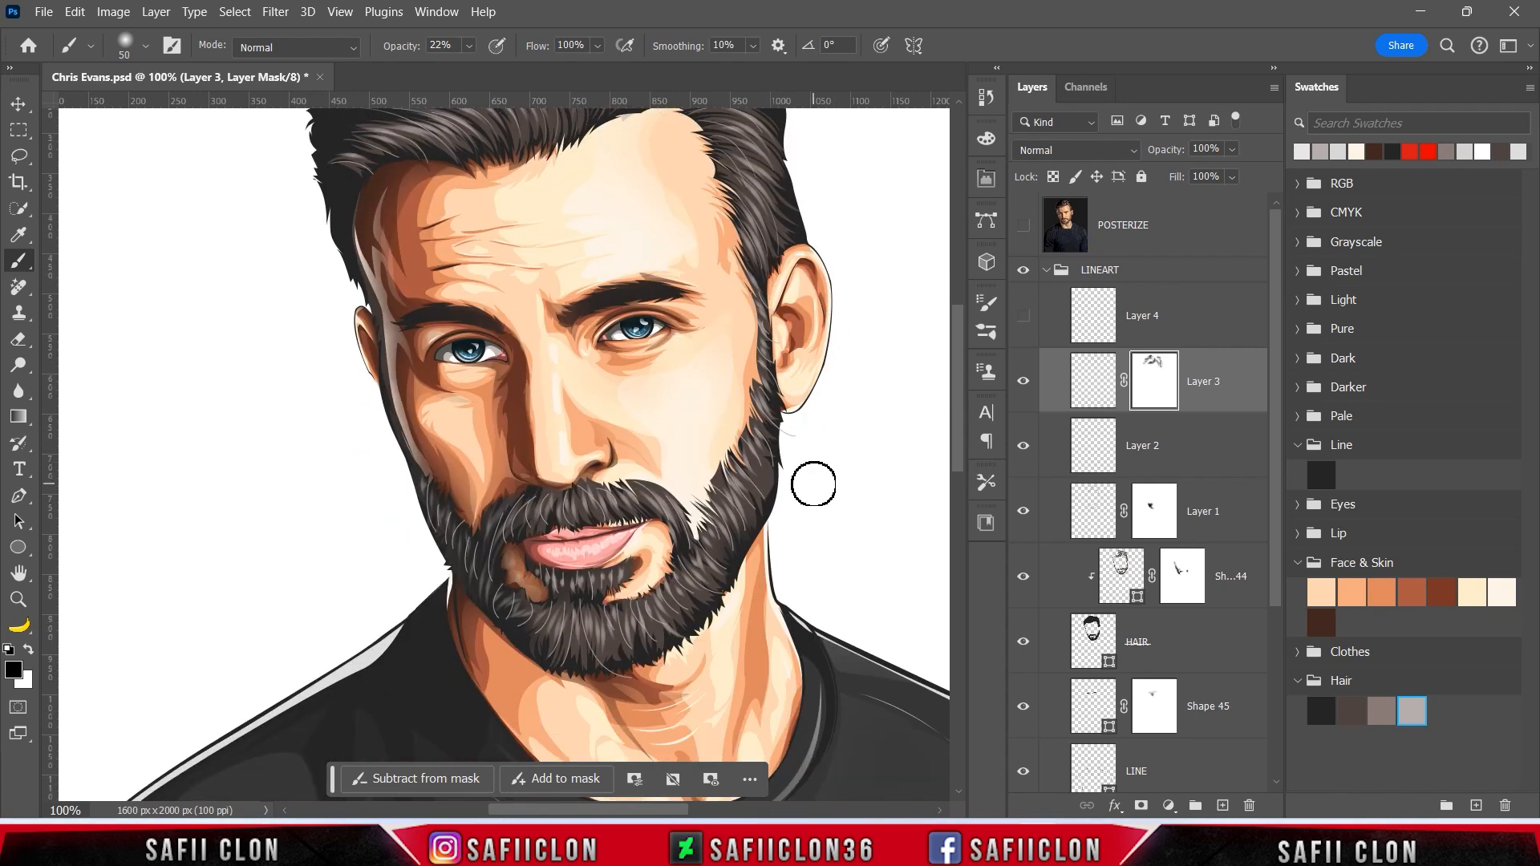
key("bracketleft")
mouse_move(581, 608)
left_mouse_down()
mouse_move(622, 574)
mouse_move(571, 573)
left_mouse_up()
mouse_move(559, 712)
left_mouse_down()
mouse_move(532, 623)
mouse_move(510, 697)
left_mouse_up()
left_click_drag(485, 553, 464, 570)
key("bracketleft")
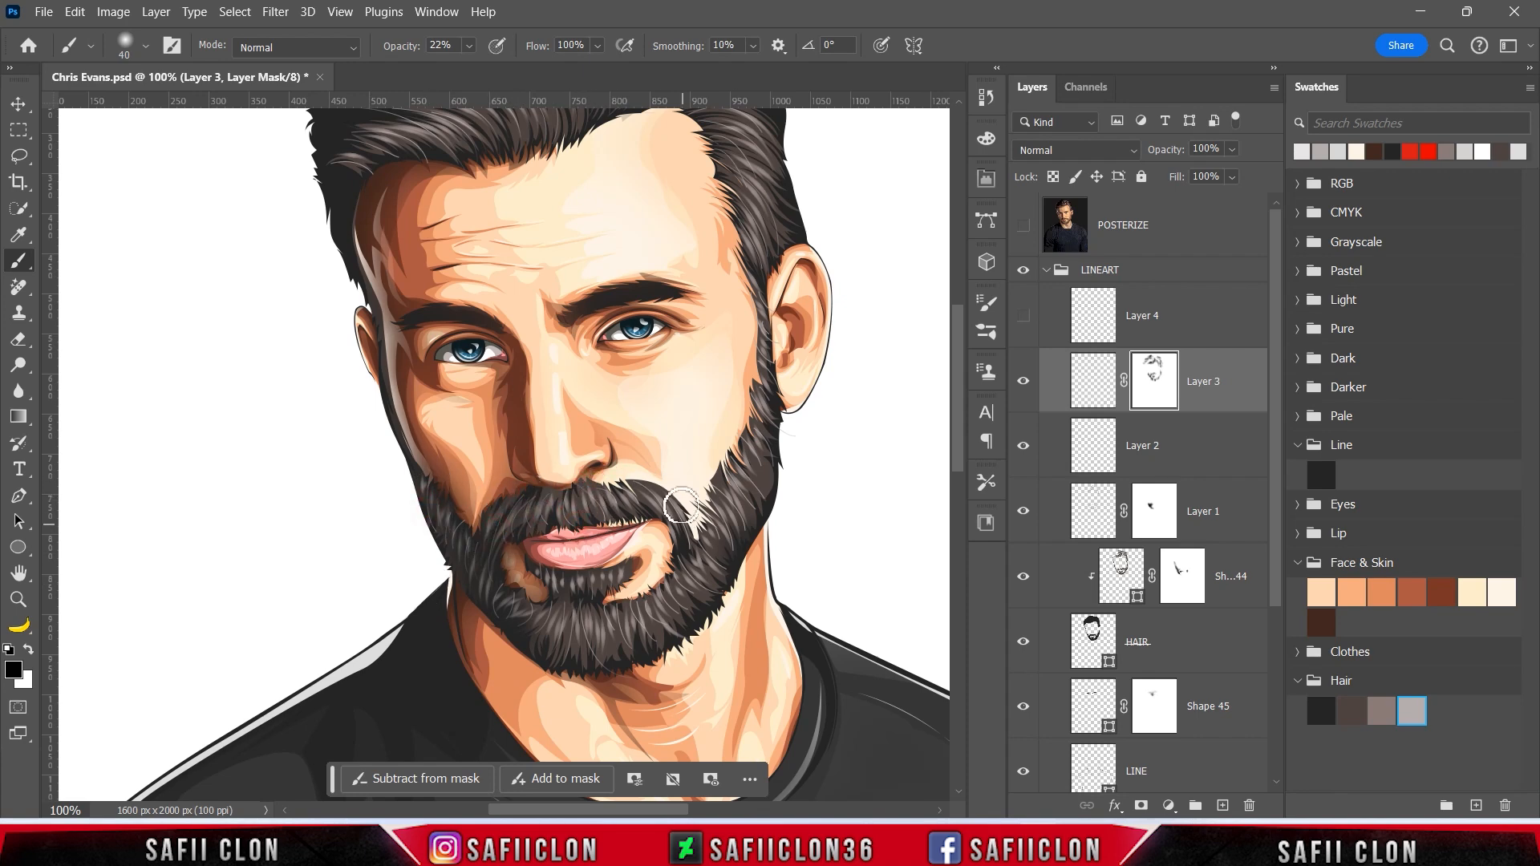
scroll(705, 368, "up", 2)
key("ctrl+minus")
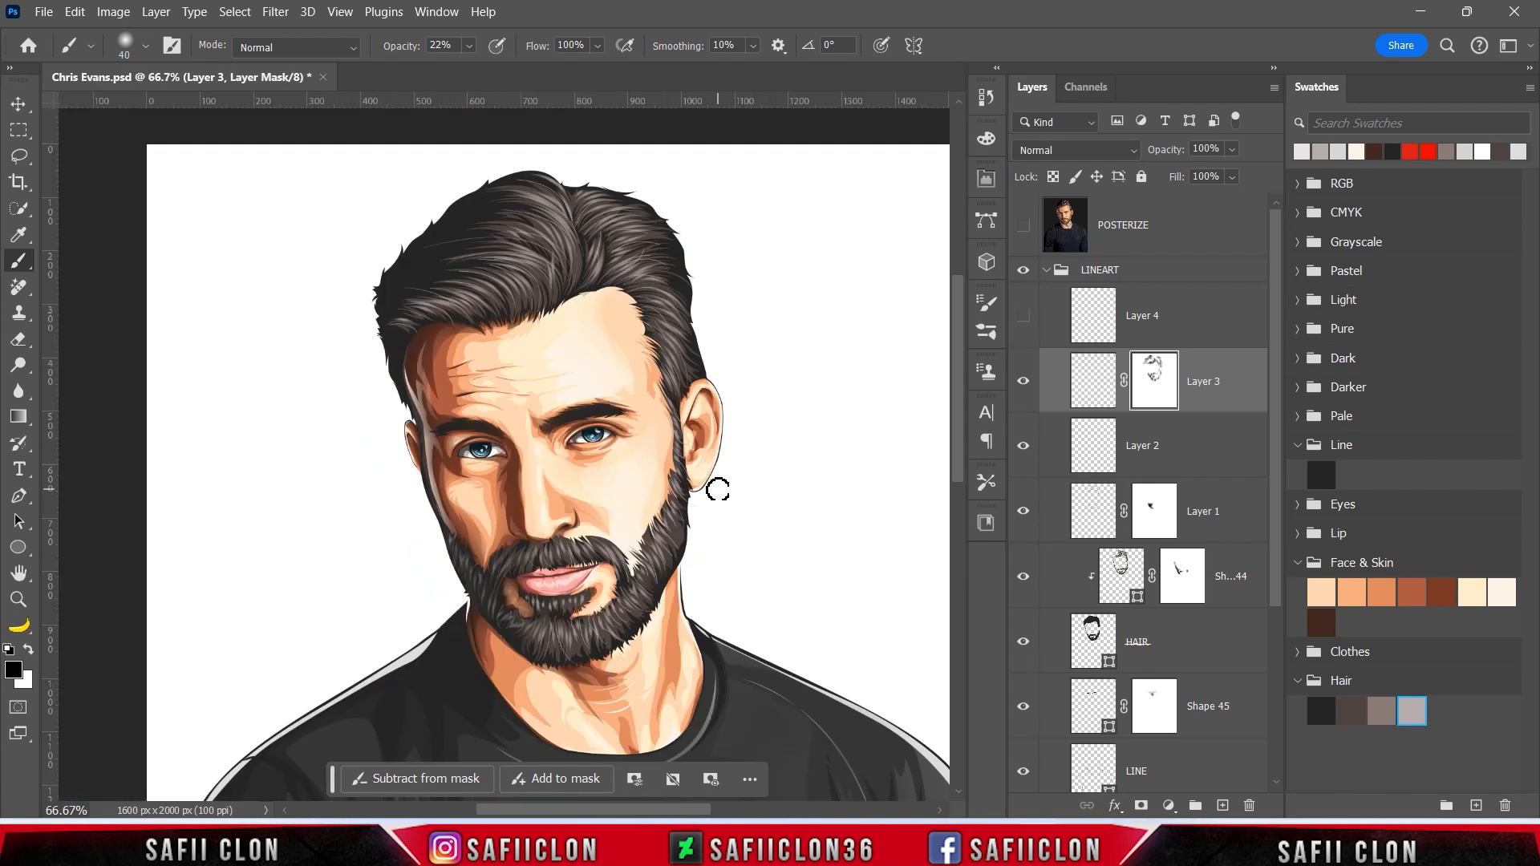
Show Layer 4 and set its blend mode to Overlay
left_click(1220, 312)
key("x")
left_click(1025, 318)
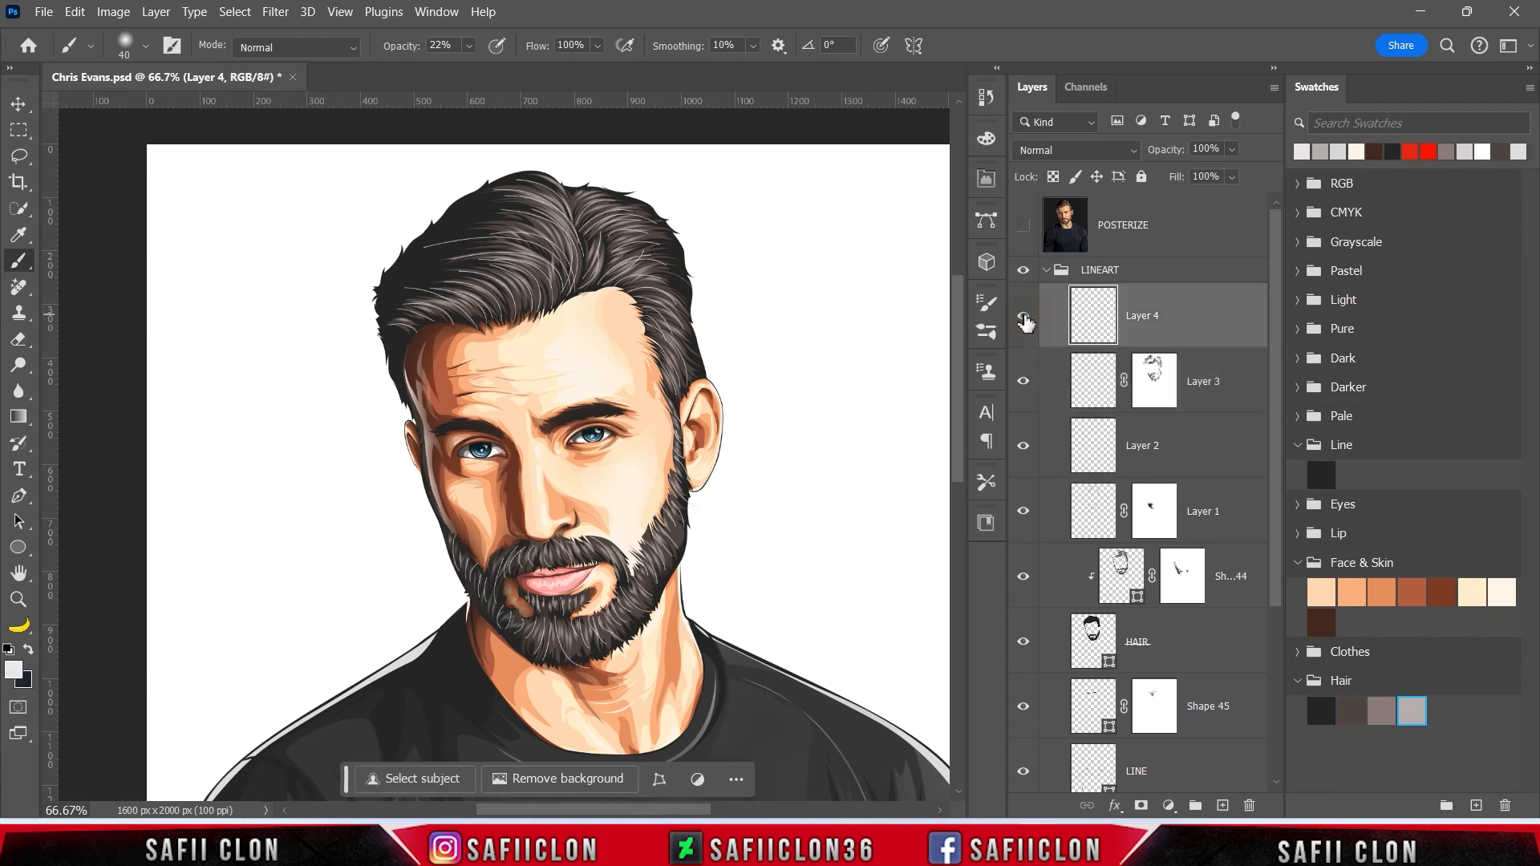
left_click(1099, 152)
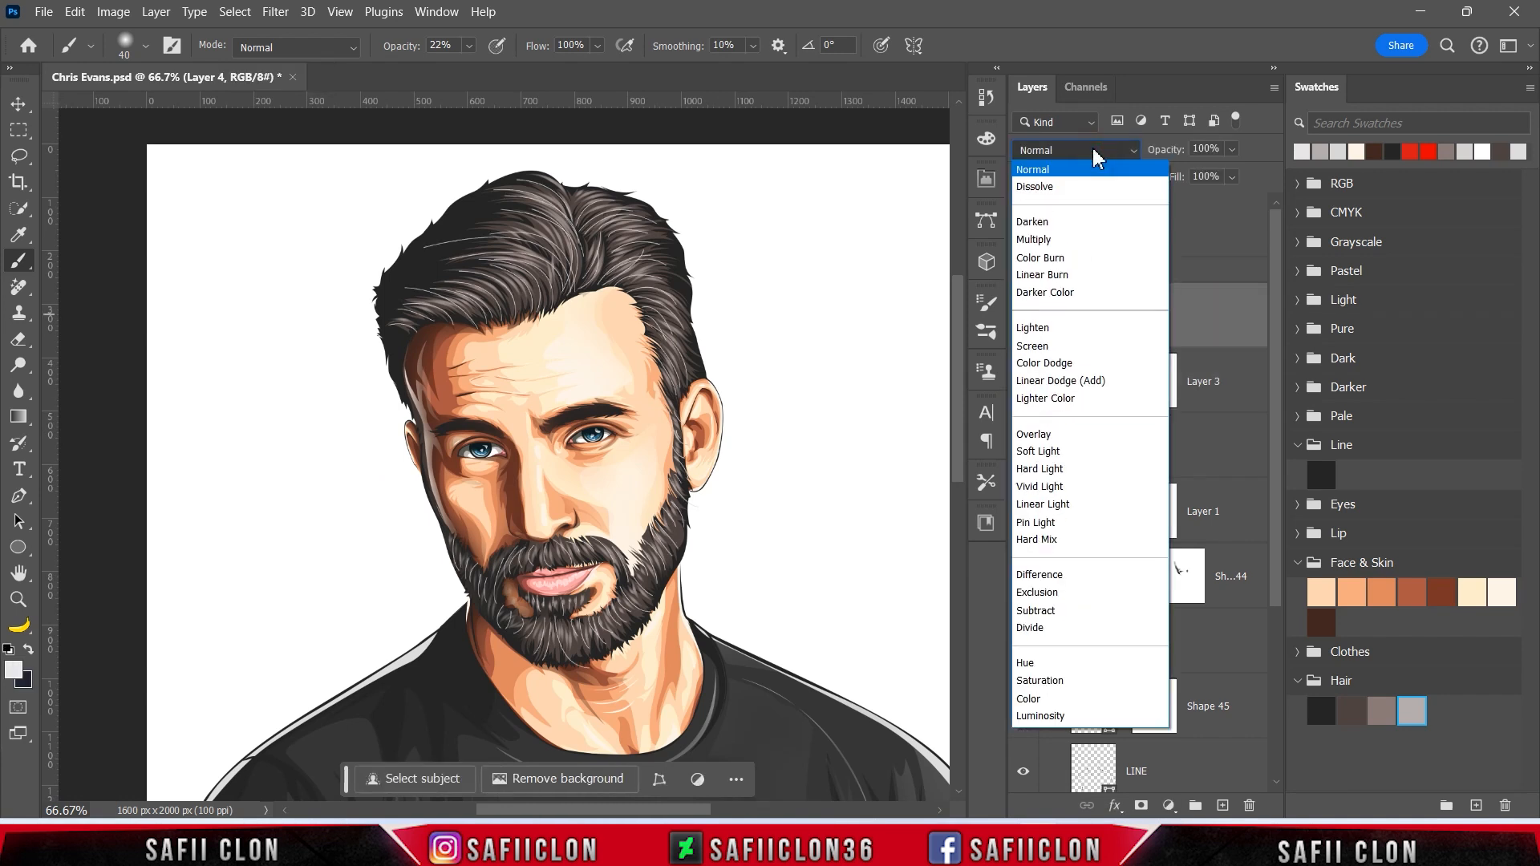
left_click(1048, 435)
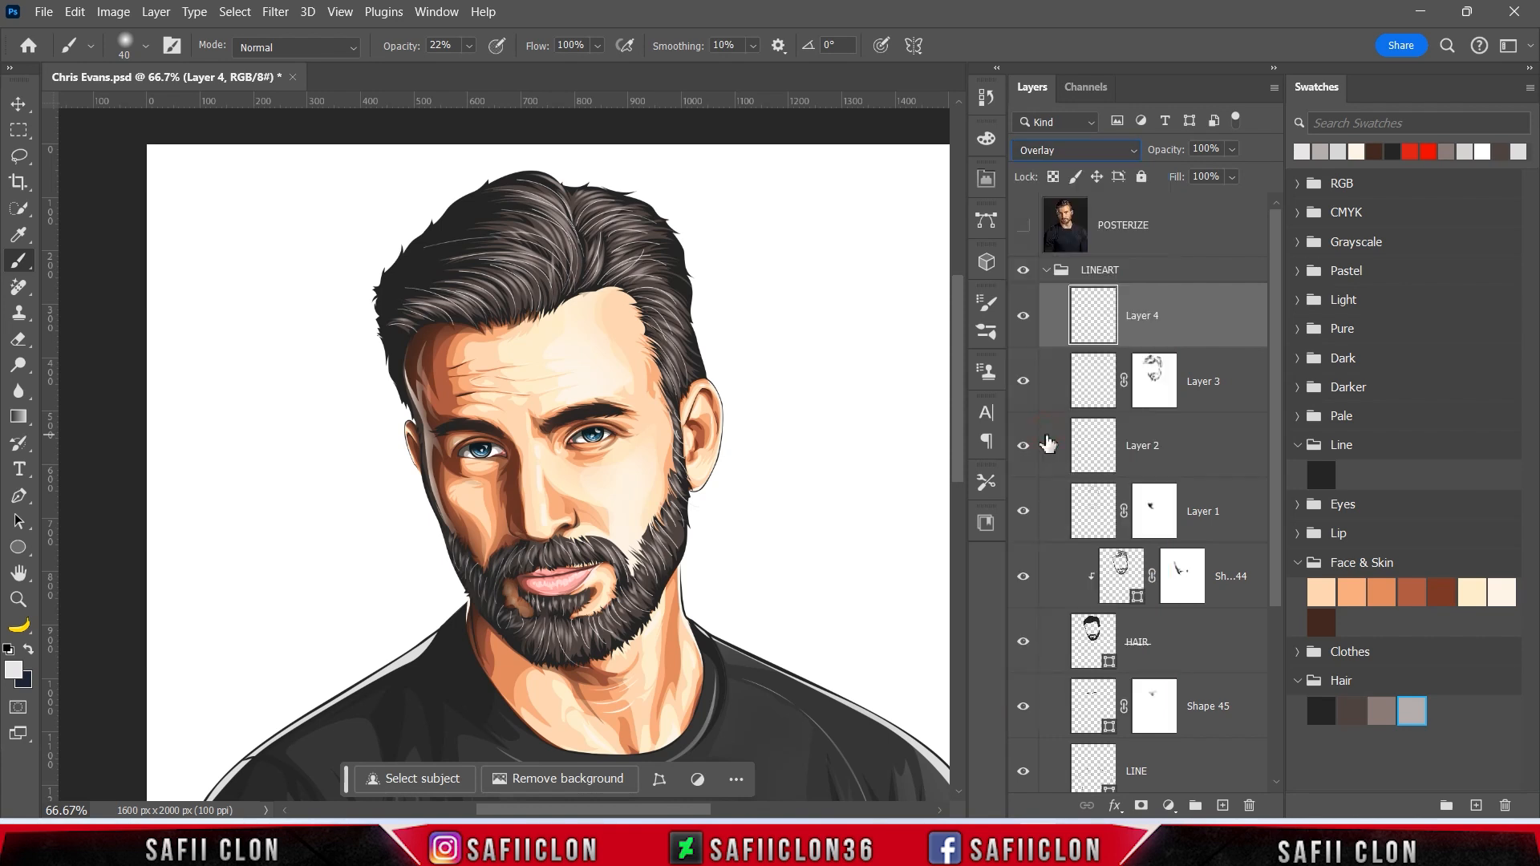
Add a layer mask to Layer 4 and make the Brush tool ready at 22% opacity
left_click(1140, 805)
left_click(1150, 321)
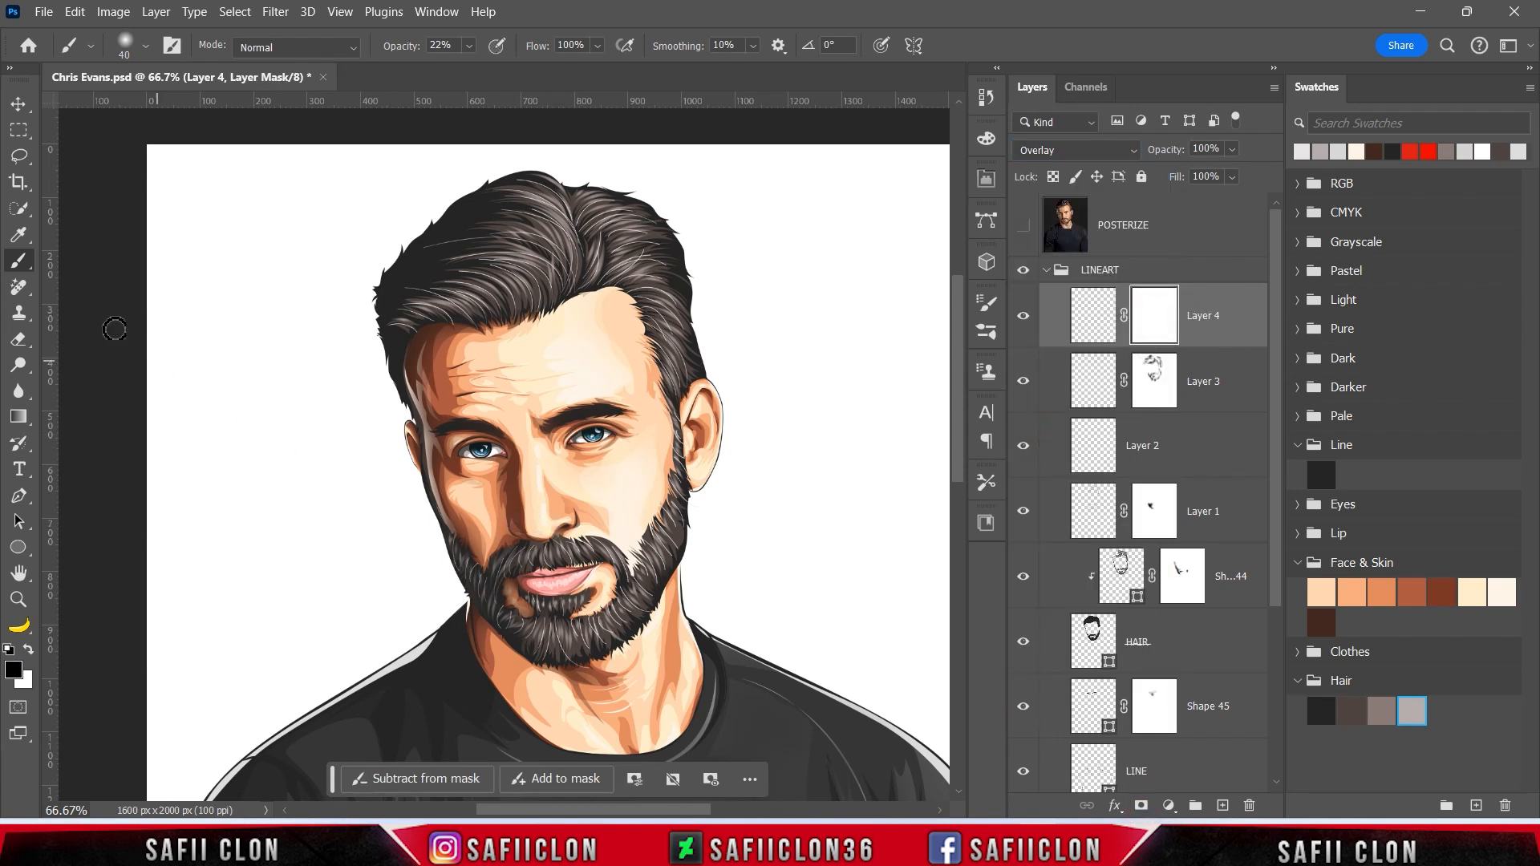
right_click(20, 264)
left_click(63, 265)
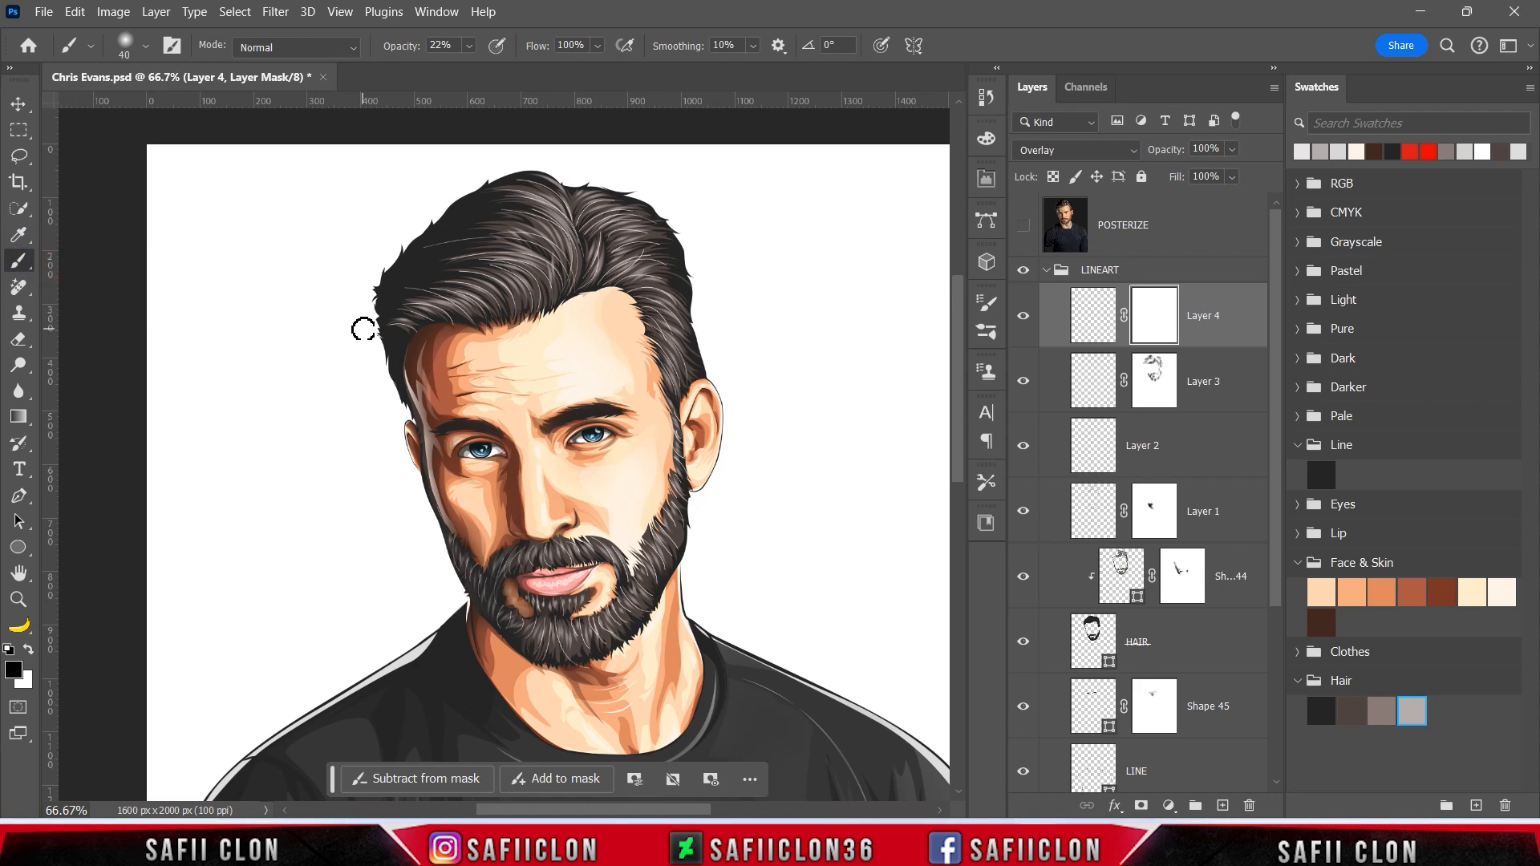
left_click(469, 45)
left_click(471, 46)
Paint black over the beard and hair strands on Layer 4's mask, enlarging the brush to 50 px
key("ctrl+plus")
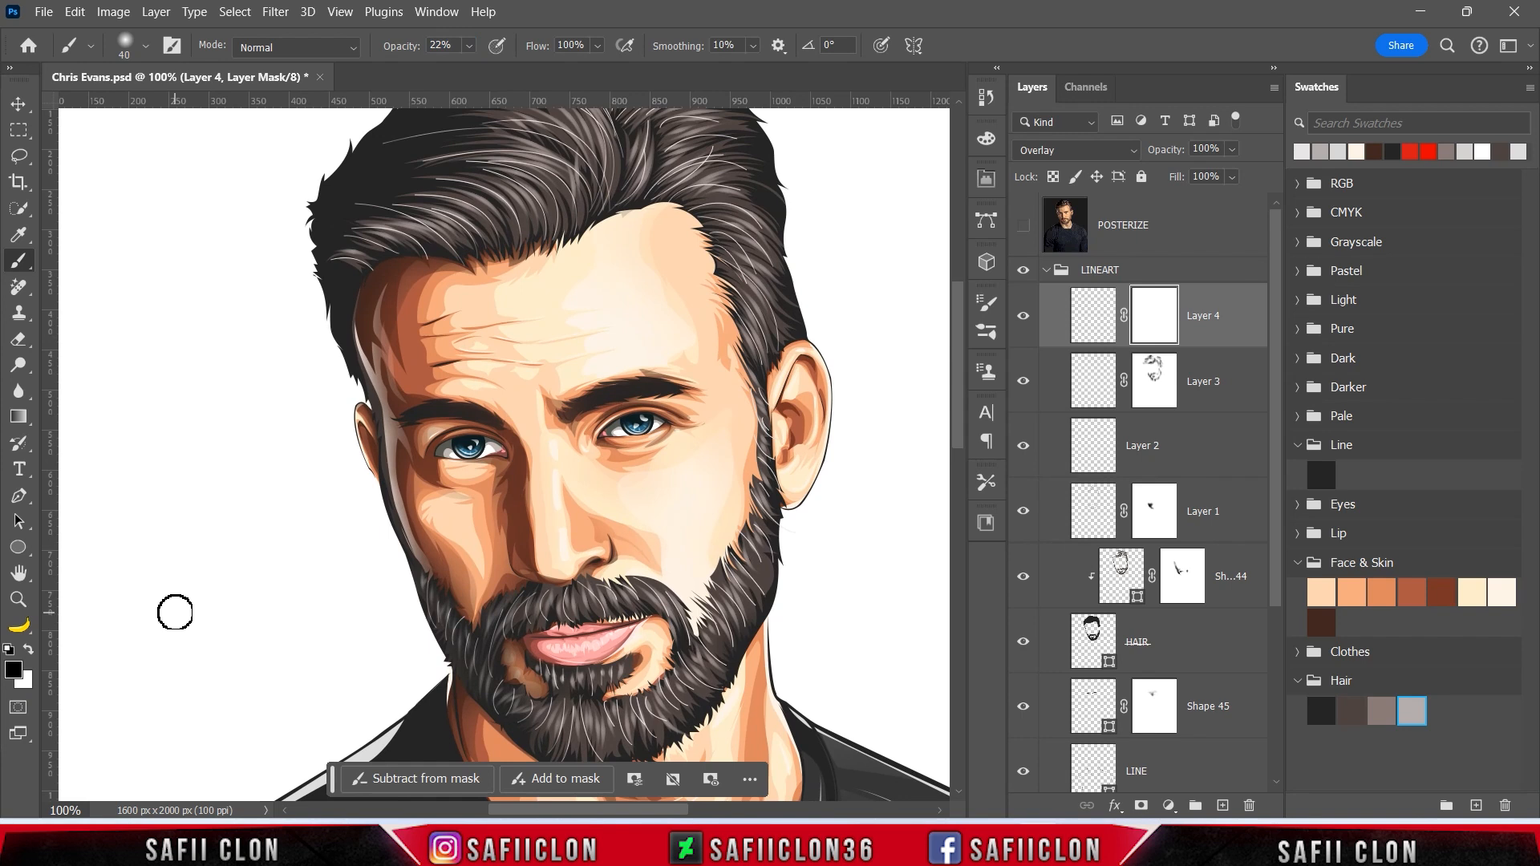
scroll(261, 528, "down", 3)
left_click(563, 466)
left_click(562, 470)
left_click_drag(501, 509, 526, 490)
key("bracketright")
mouse_move(515, 574)
left_mouse_down()
mouse_move(527, 541)
mouse_move(570, 565)
left_mouse_up()
mouse_move(583, 640)
left_mouse_down()
mouse_move(570, 624)
mouse_move(618, 622)
mouse_move(609, 584)
left_mouse_up()
left_click_drag(650, 631, 678, 567)
left_click_drag(596, 616, 658, 585)
left_click_drag(748, 459, 753, 345)
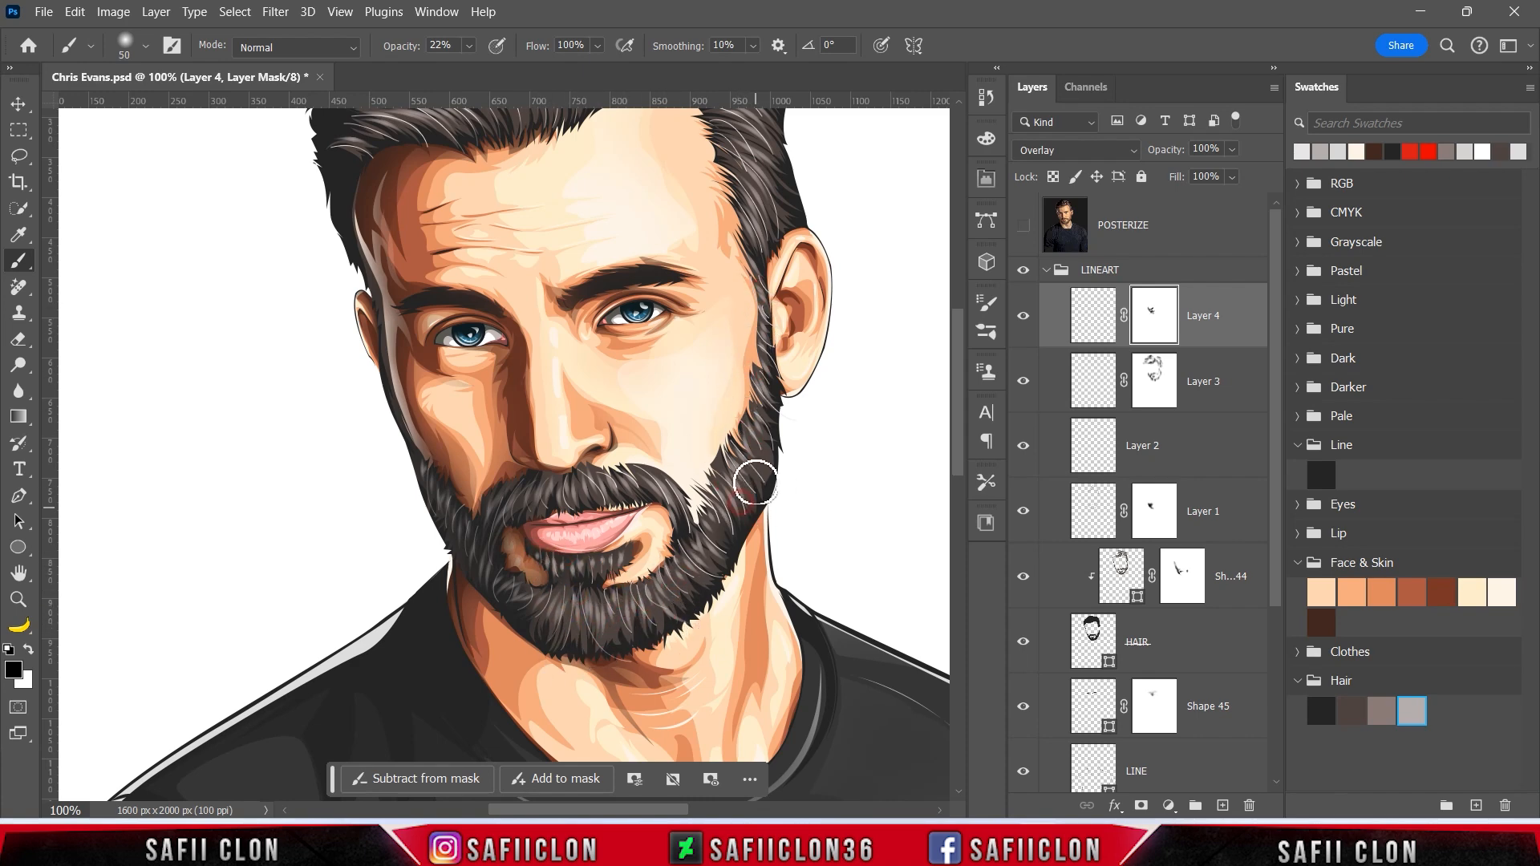
scroll(666, 337, "up", 5)
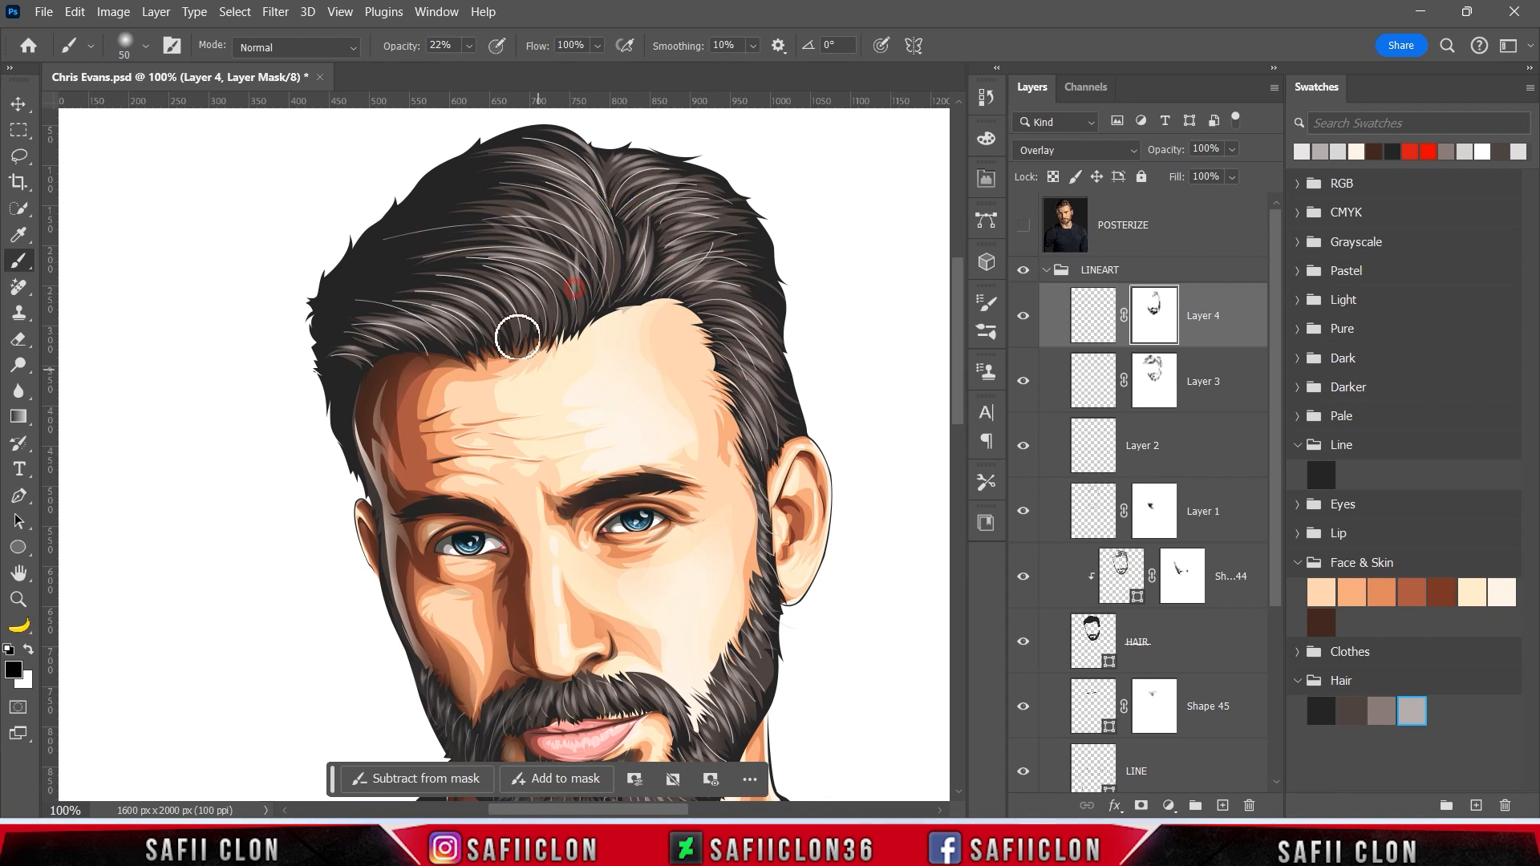
scroll(780, 320, "down", 3)
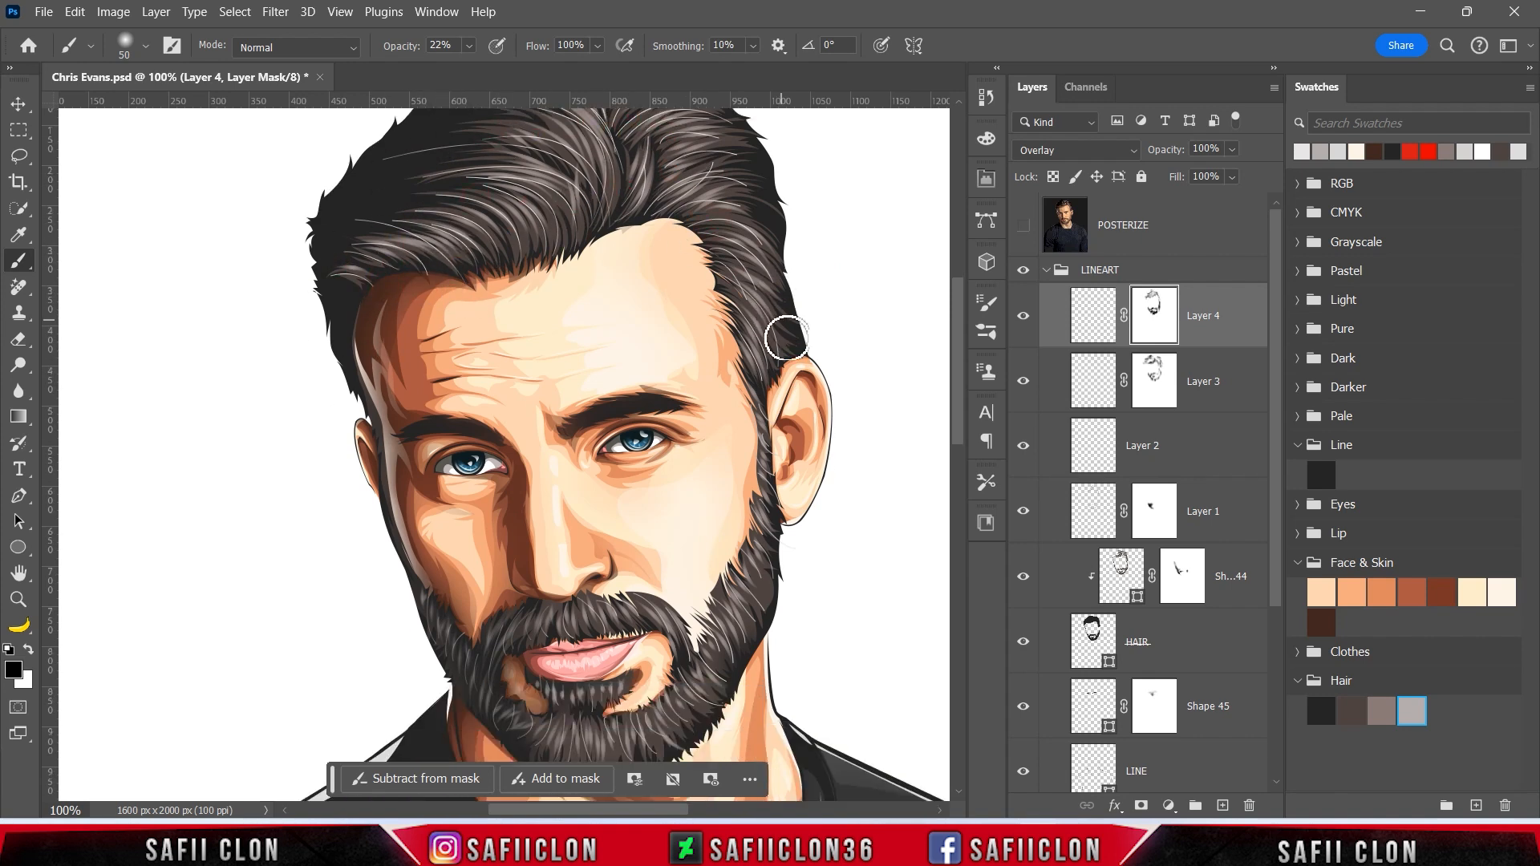
Set Layer 4's Fill to 43% and check the effect on the whole head
scroll(779, 321, "down", 3)
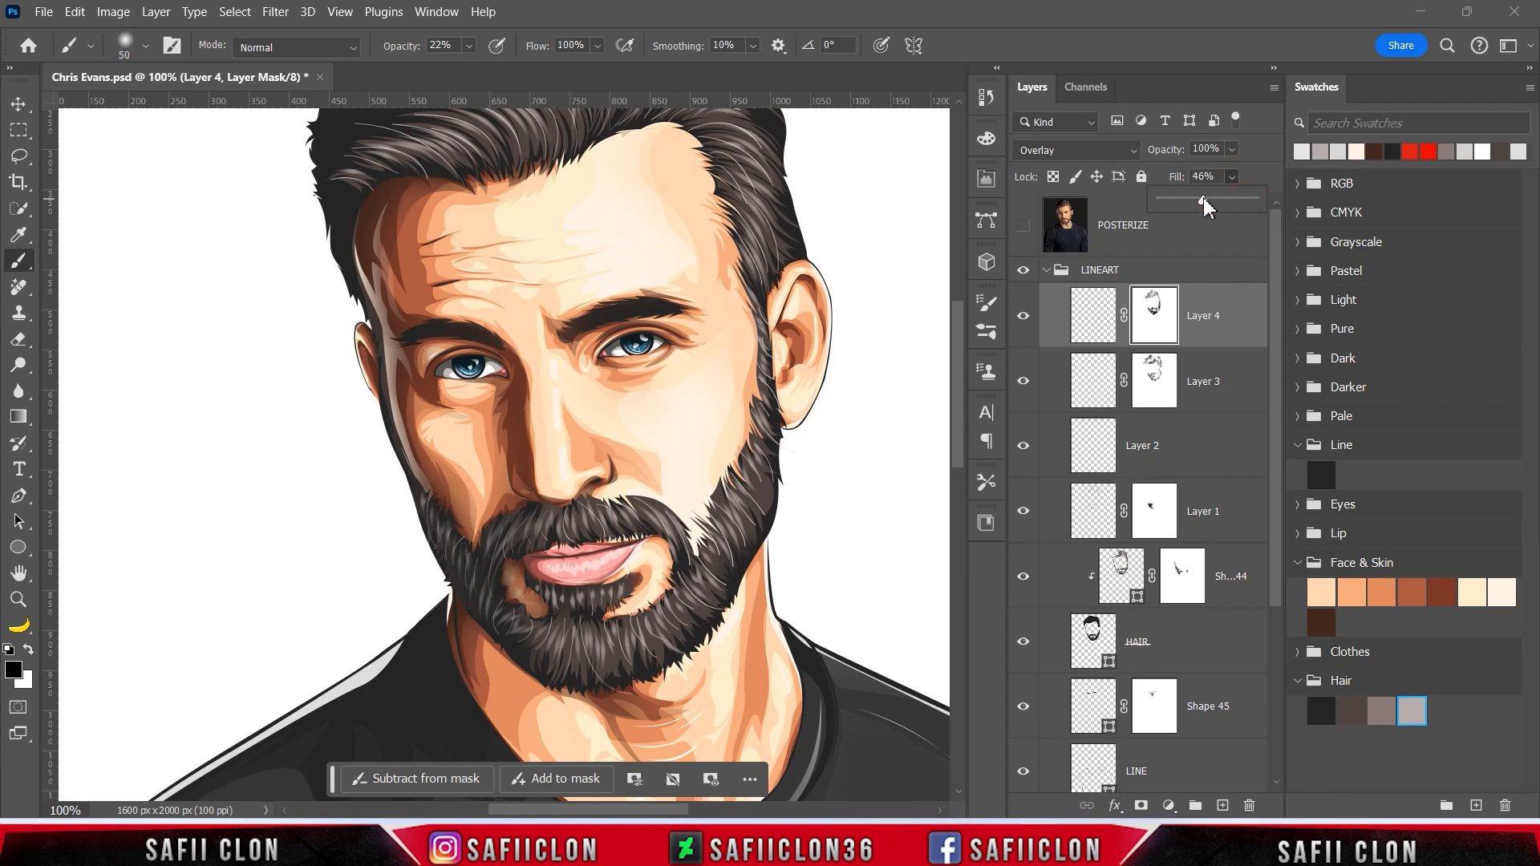
left_click_drag(1200, 197, 1201, 197)
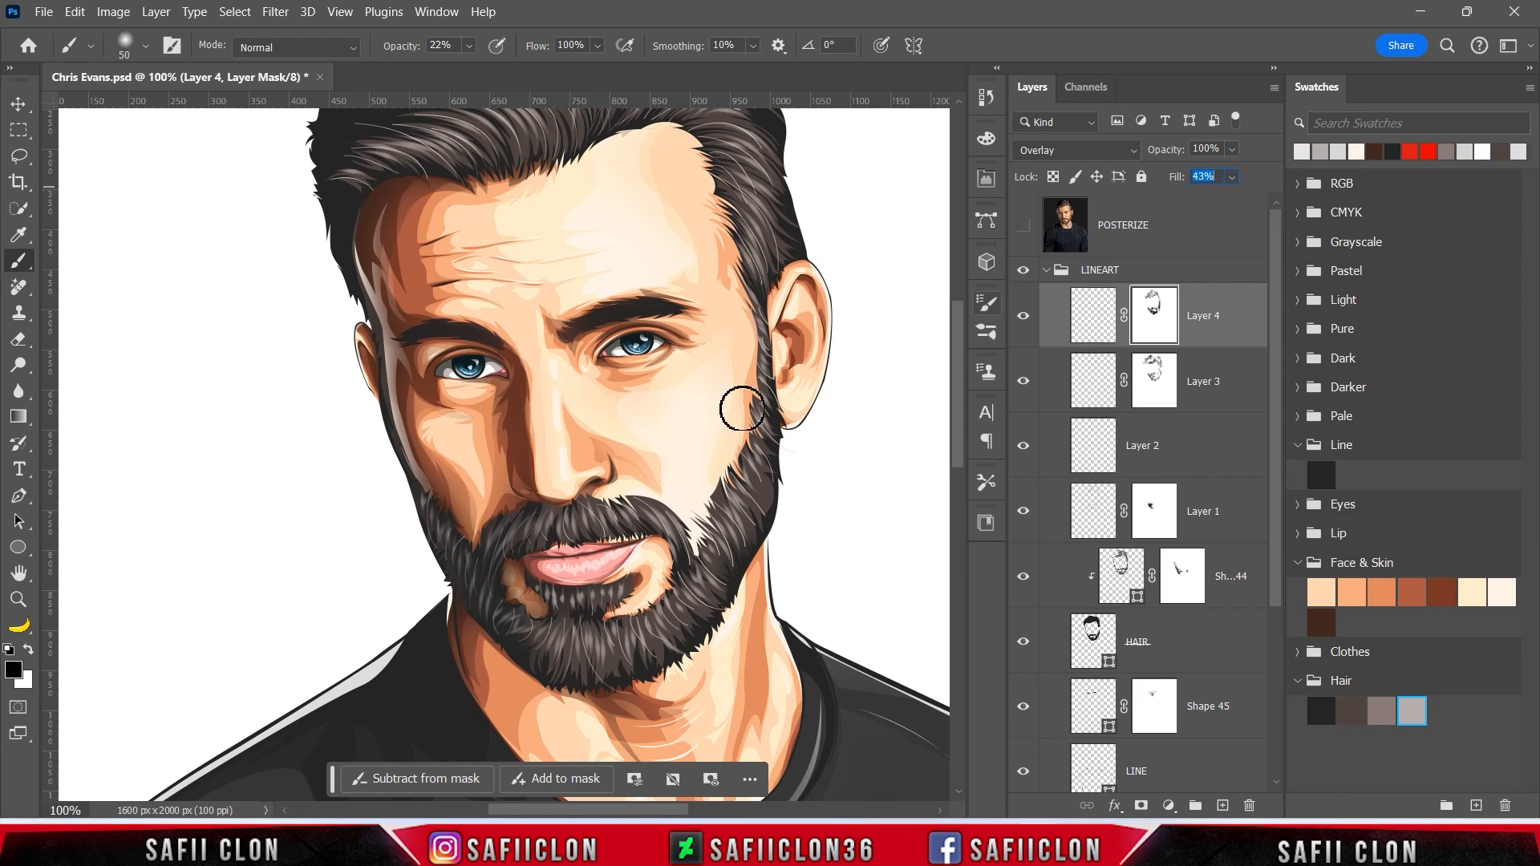
key("ctrl+minus")
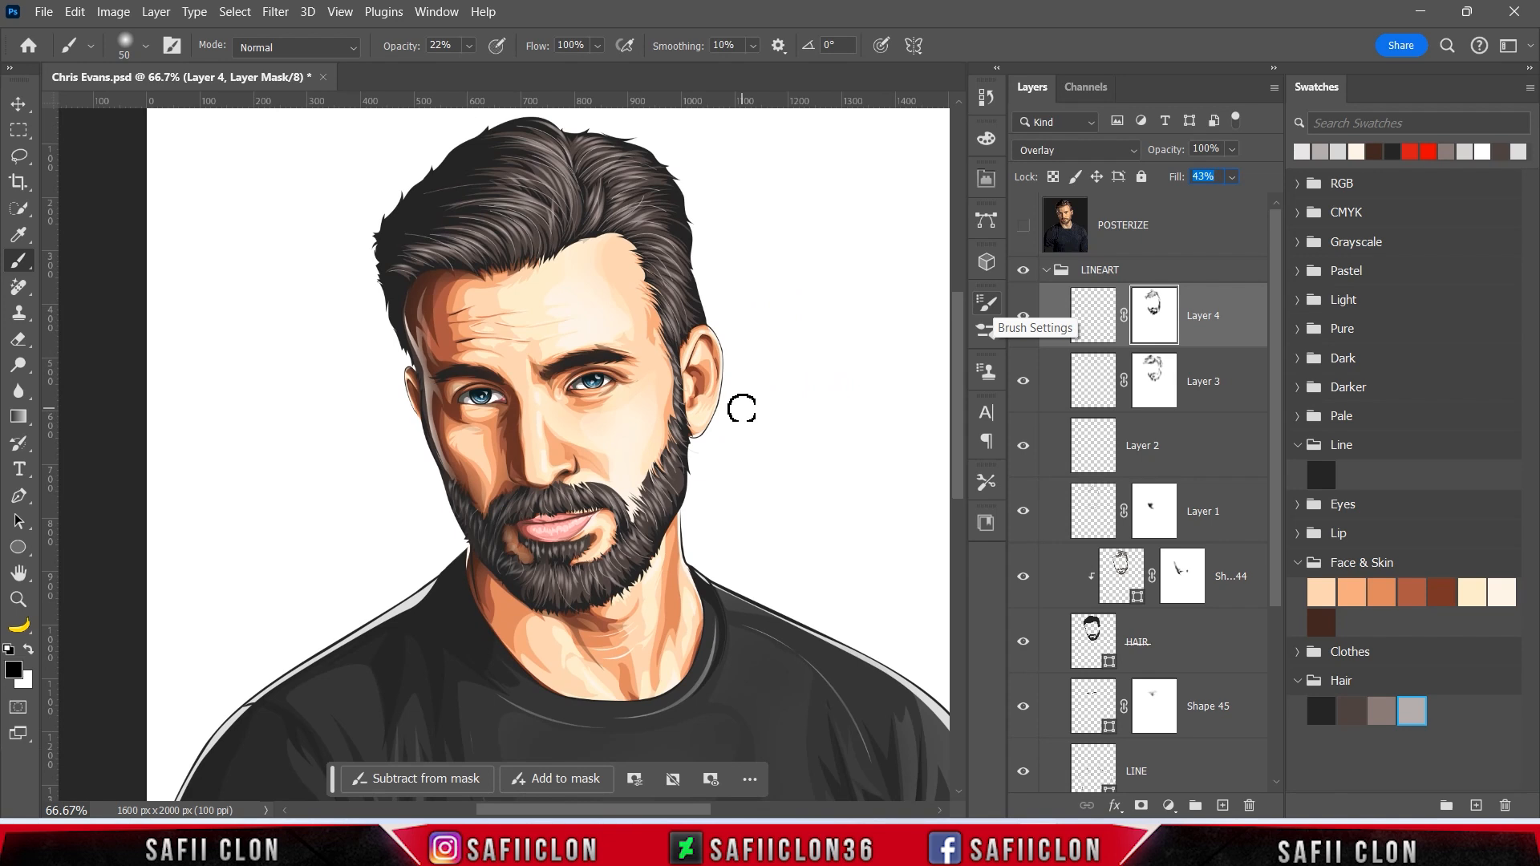
left_click(1032, 319)
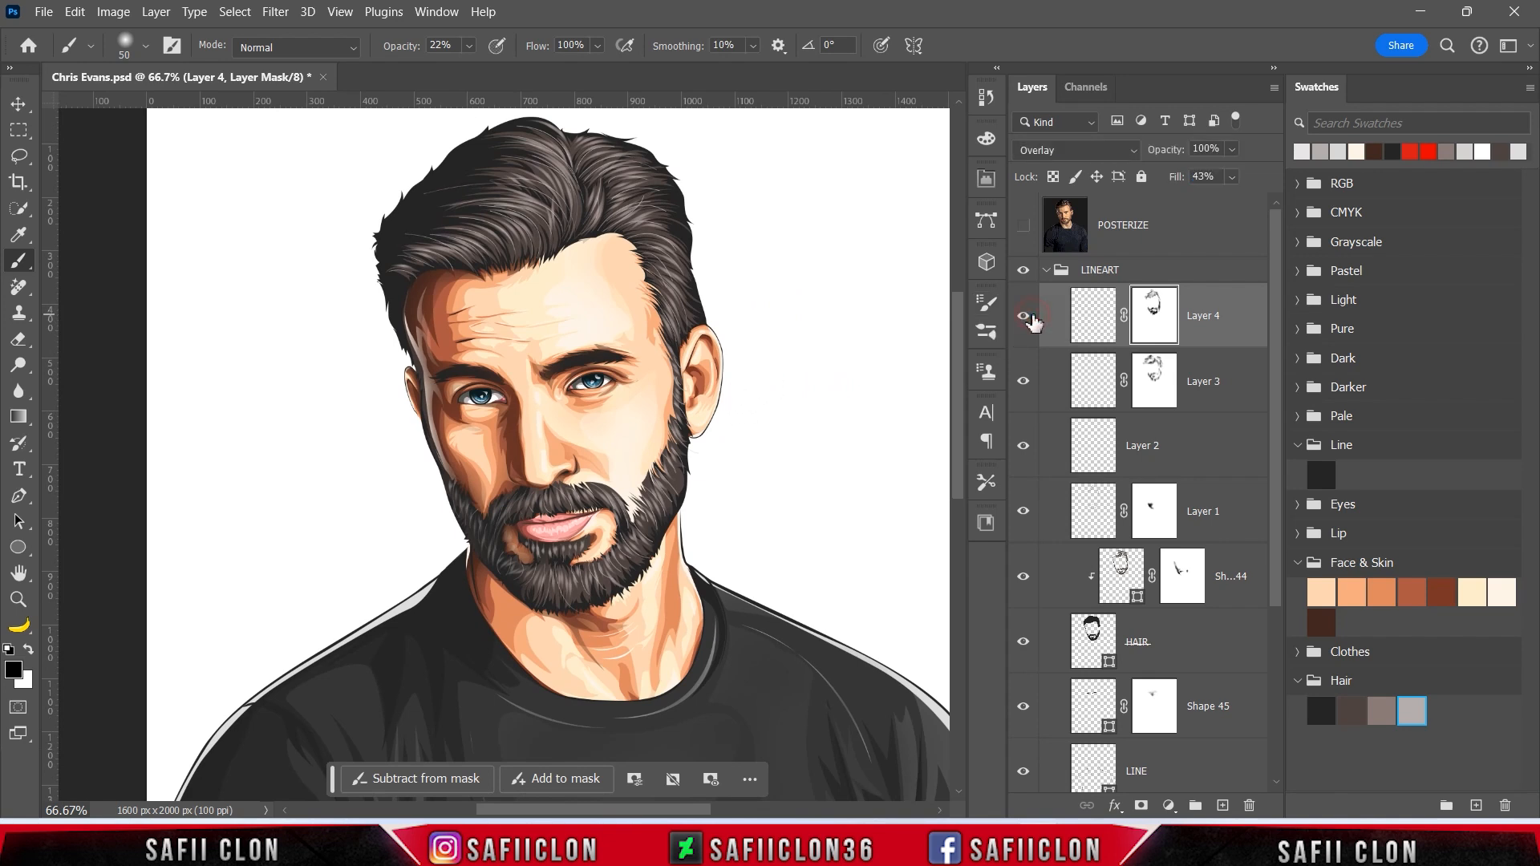
Collapse the LINEART group and review the whole portrait
left_click(1167, 273)
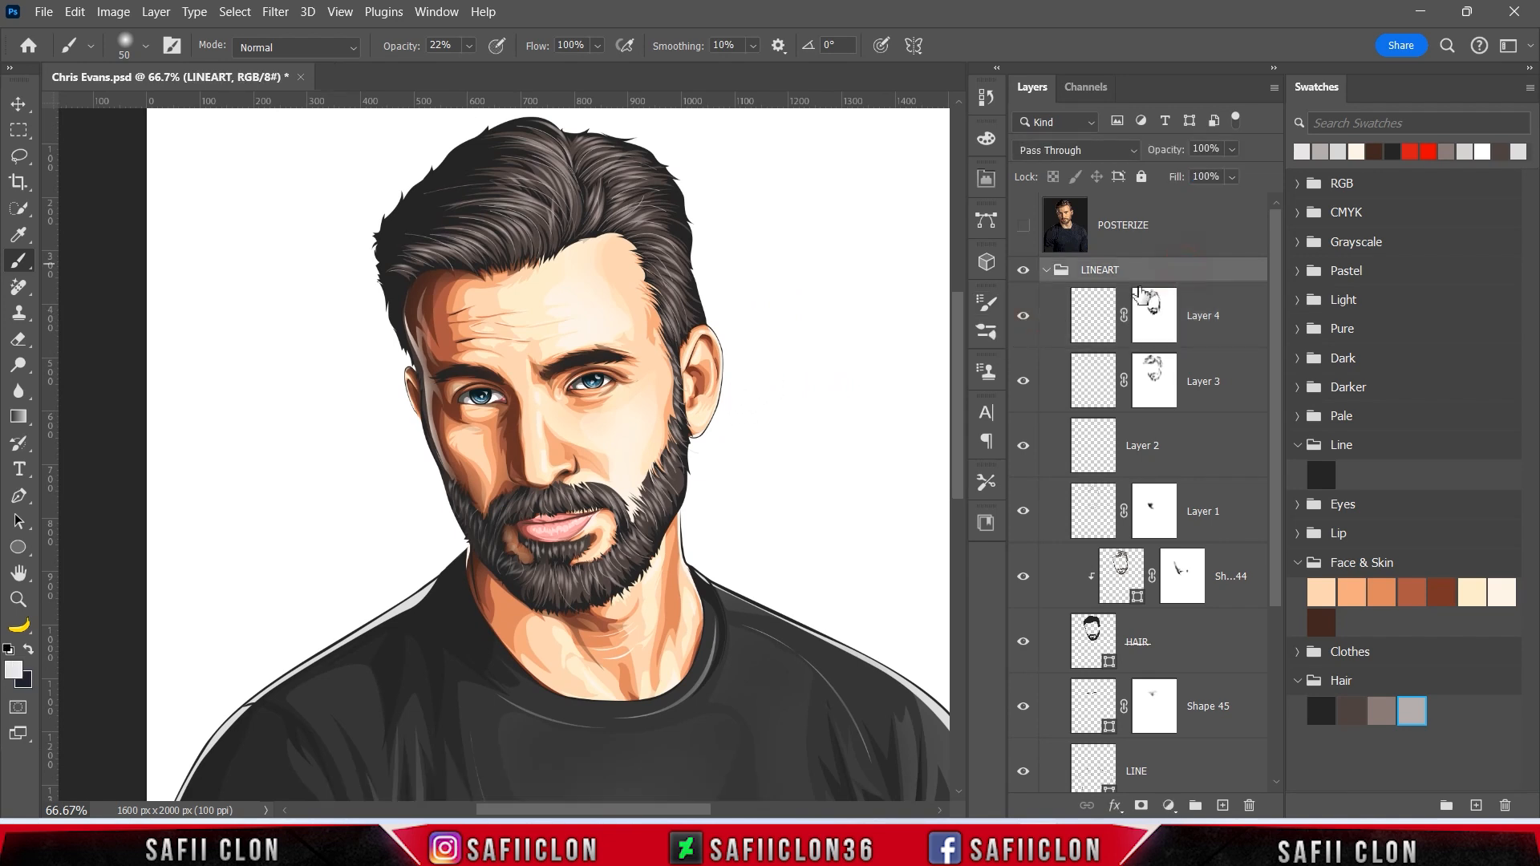
left_click(1046, 271)
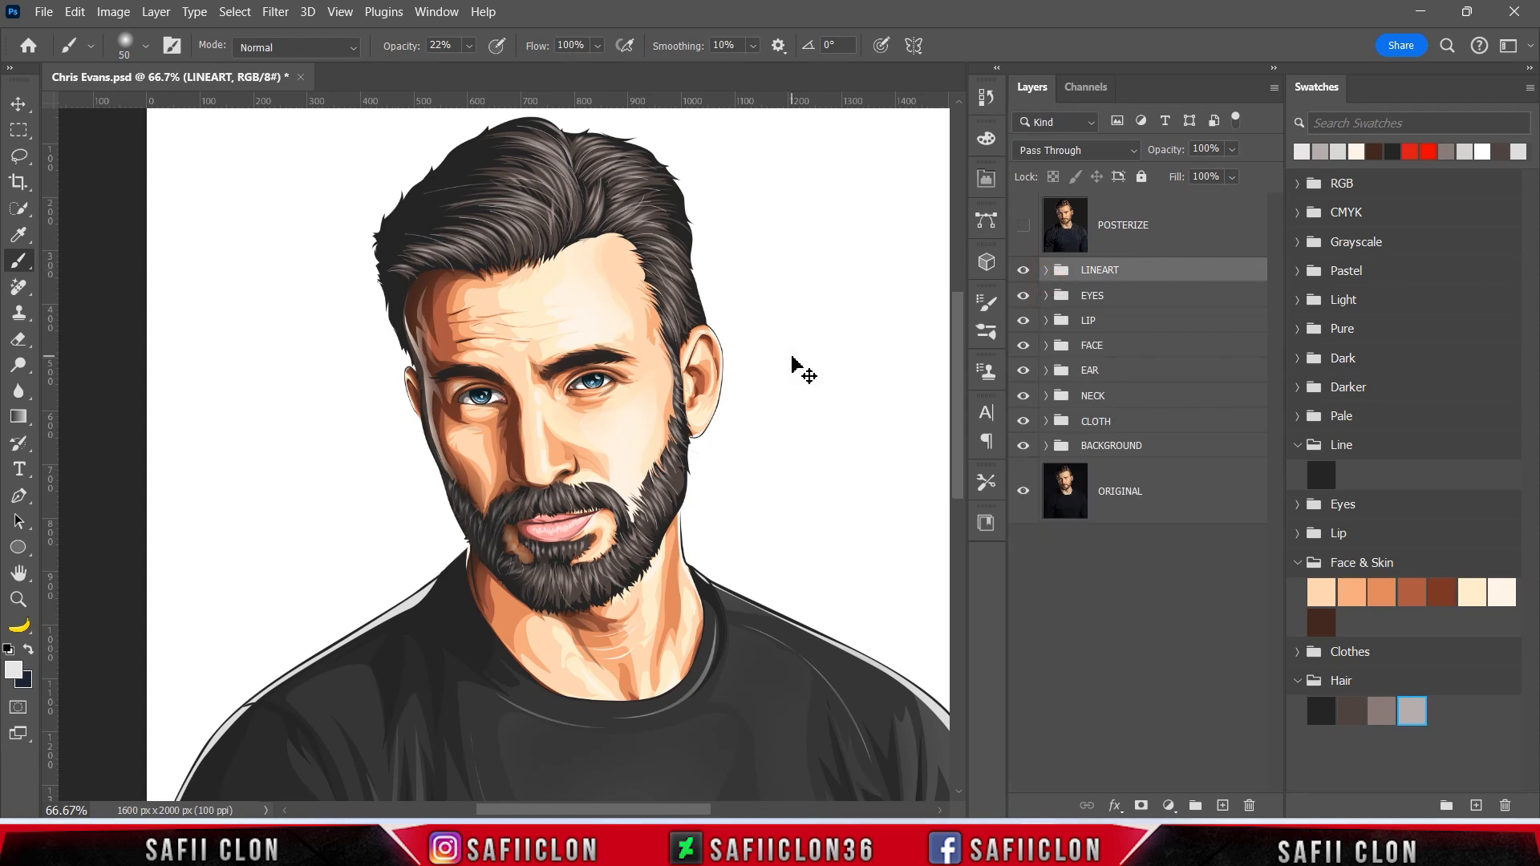
key("ctrl+minus")
key("ctrl+minus")
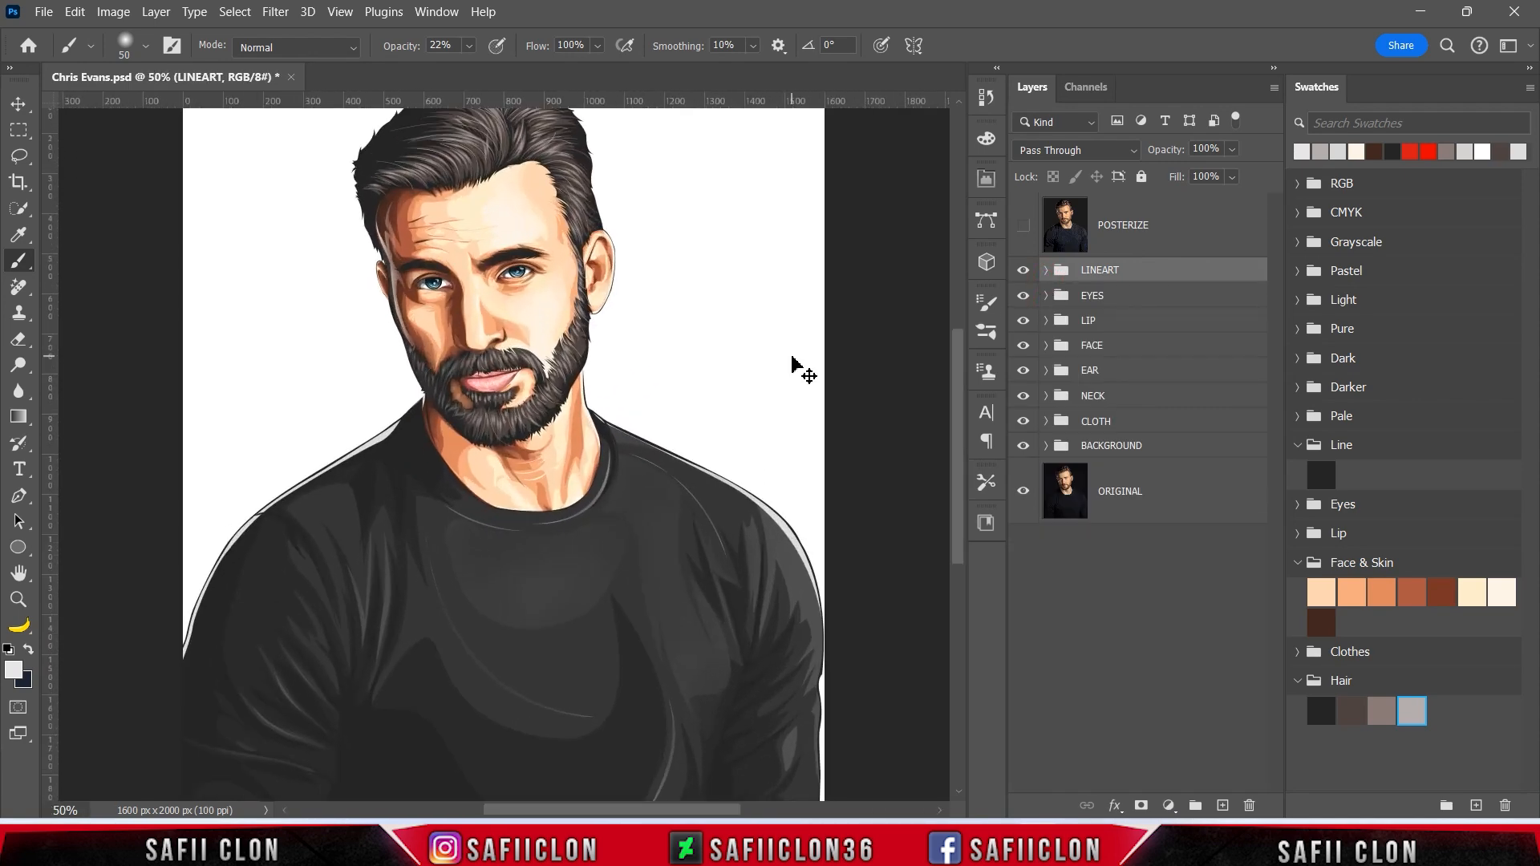
Expand the LINEART group and add a layer mask to the LINE layer
left_click(1045, 270)
scroll(1267, 417, "down", 5)
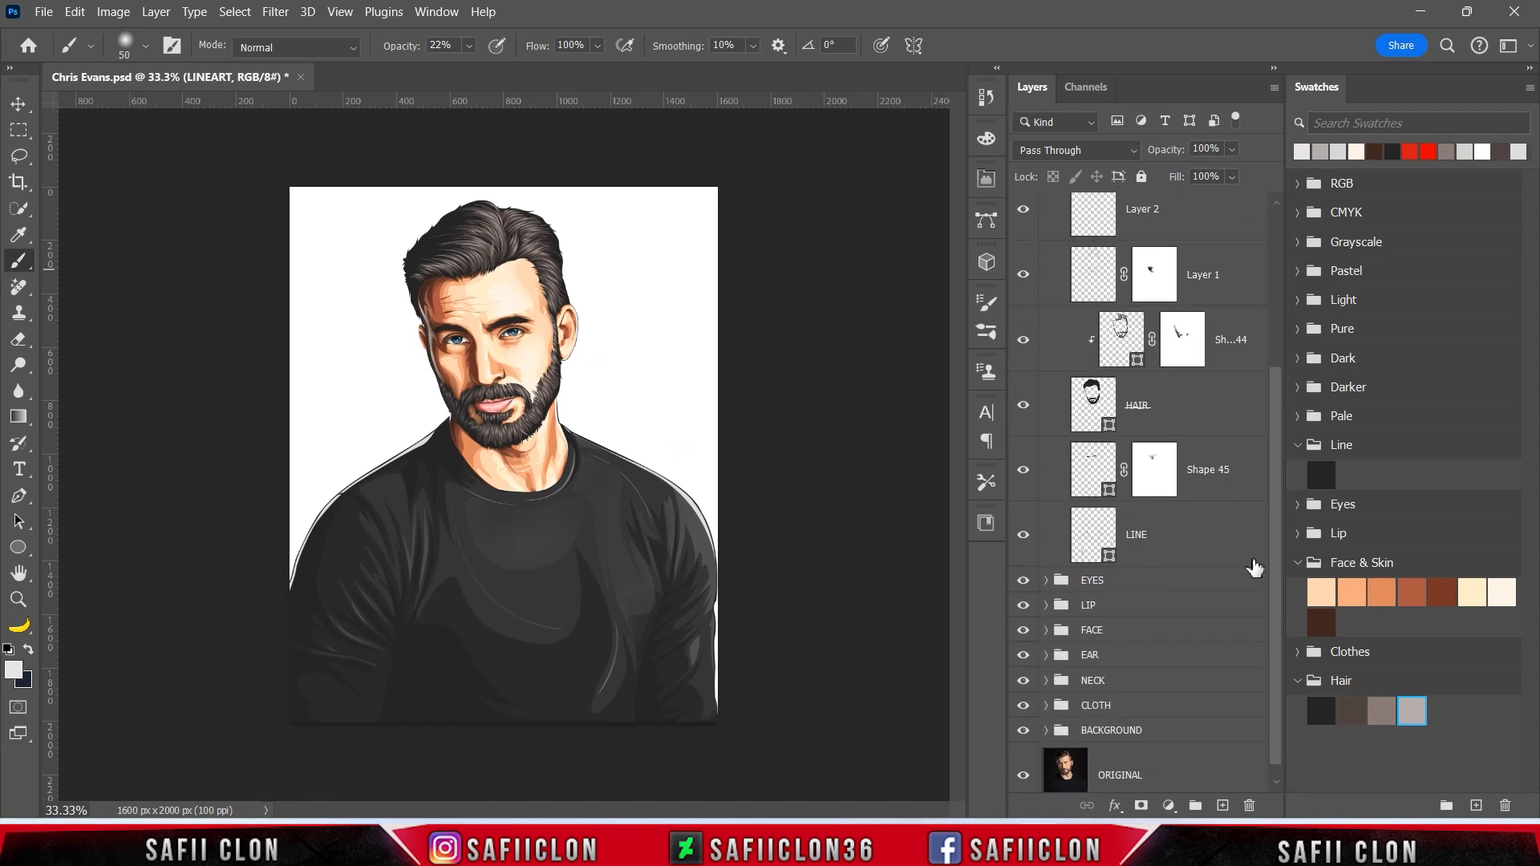
left_click(1187, 539)
left_click(1023, 534)
left_click(1023, 534)
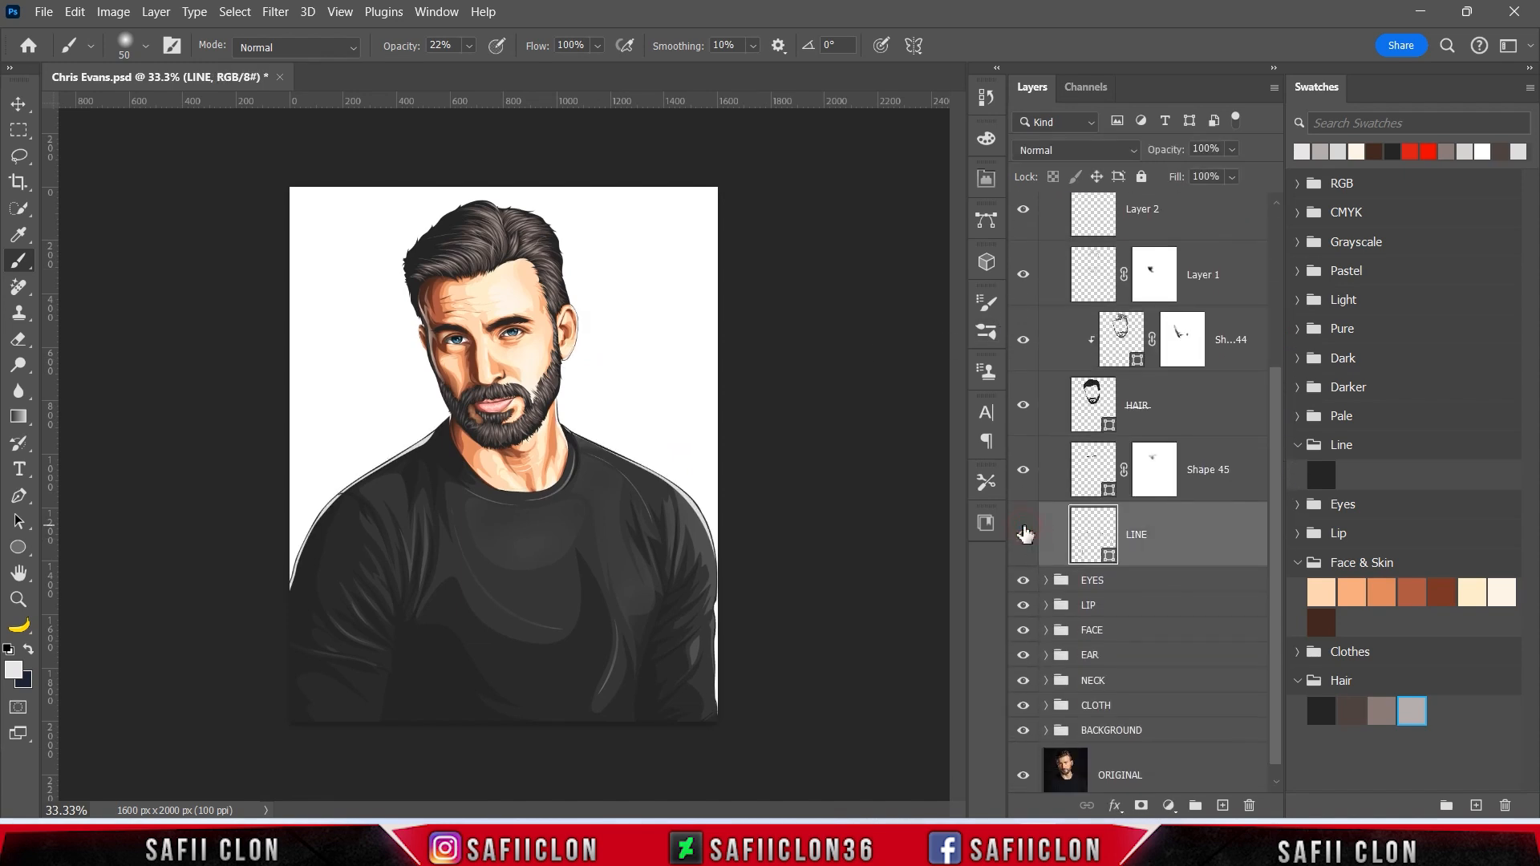
left_click(1141, 806)
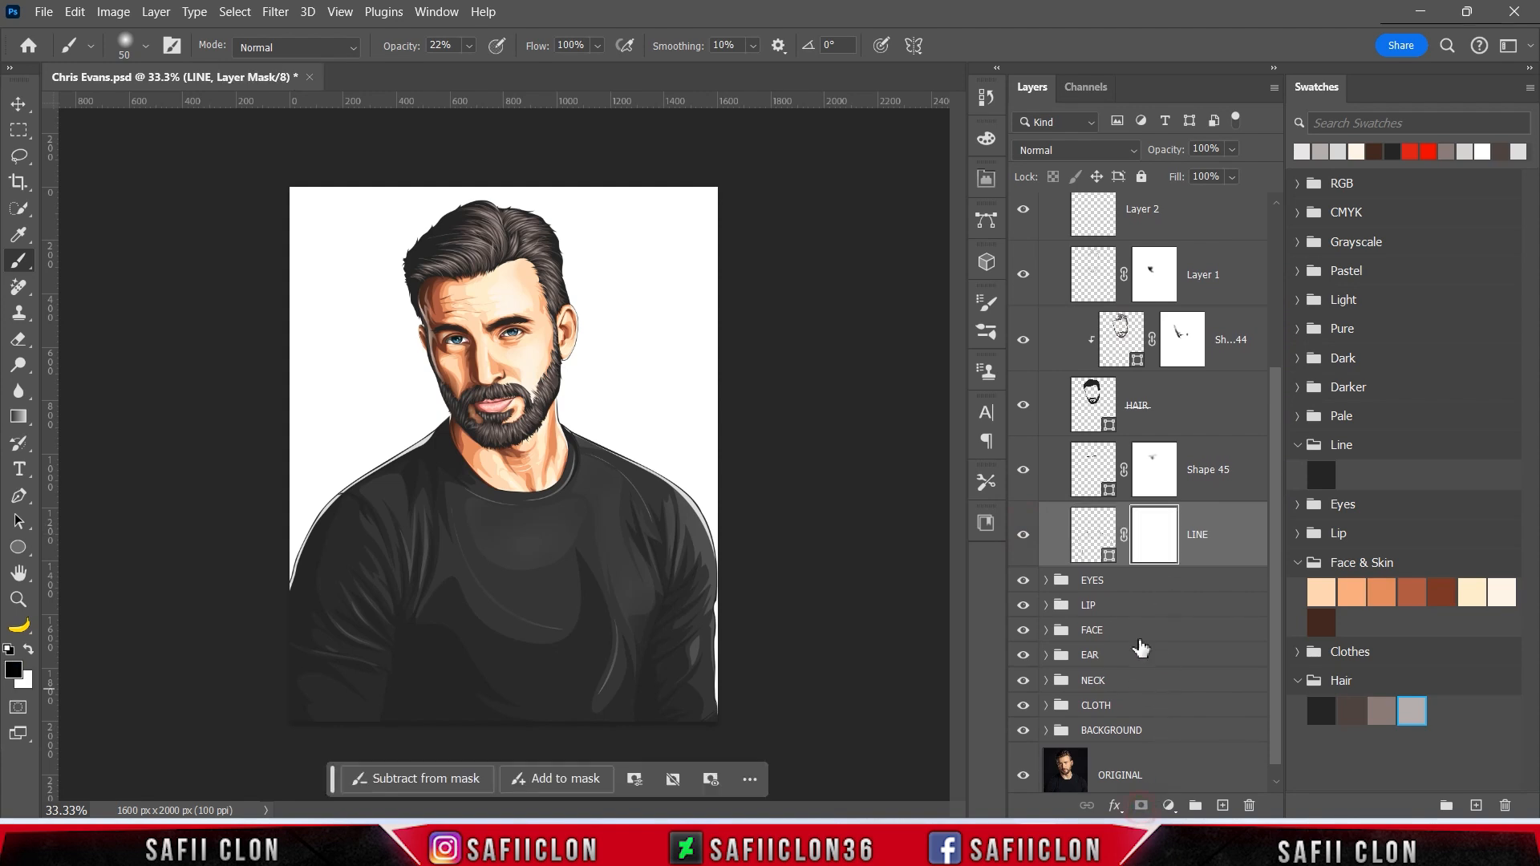
Set the Brush to a 28 px Hard Round at 35% opacity
right_click(20, 261)
left_click(88, 256)
left_click(148, 47)
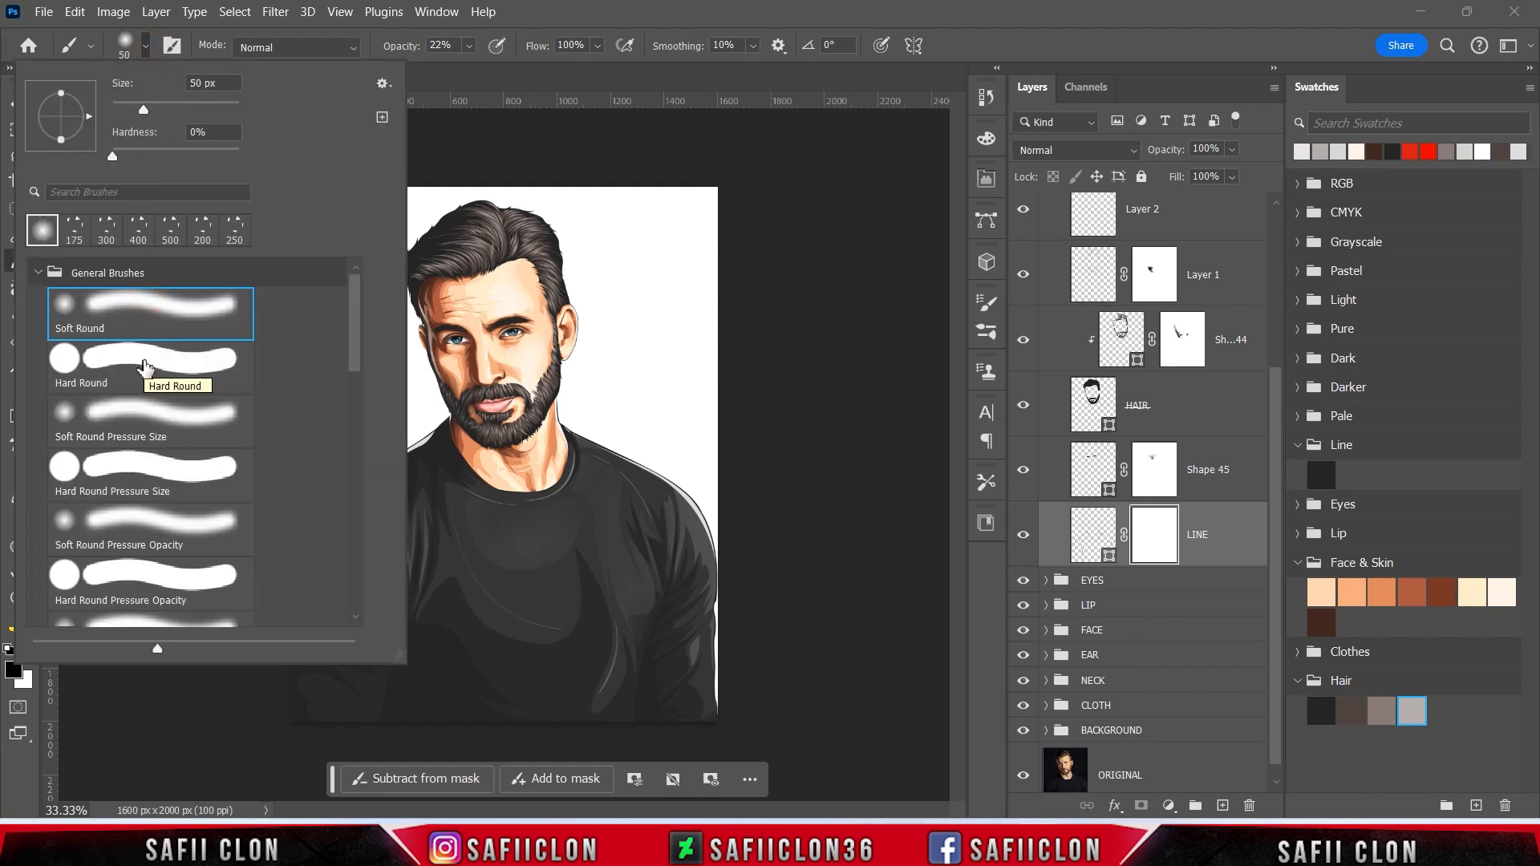
left_click(145, 367)
left_click_drag(143, 109, 140, 110)
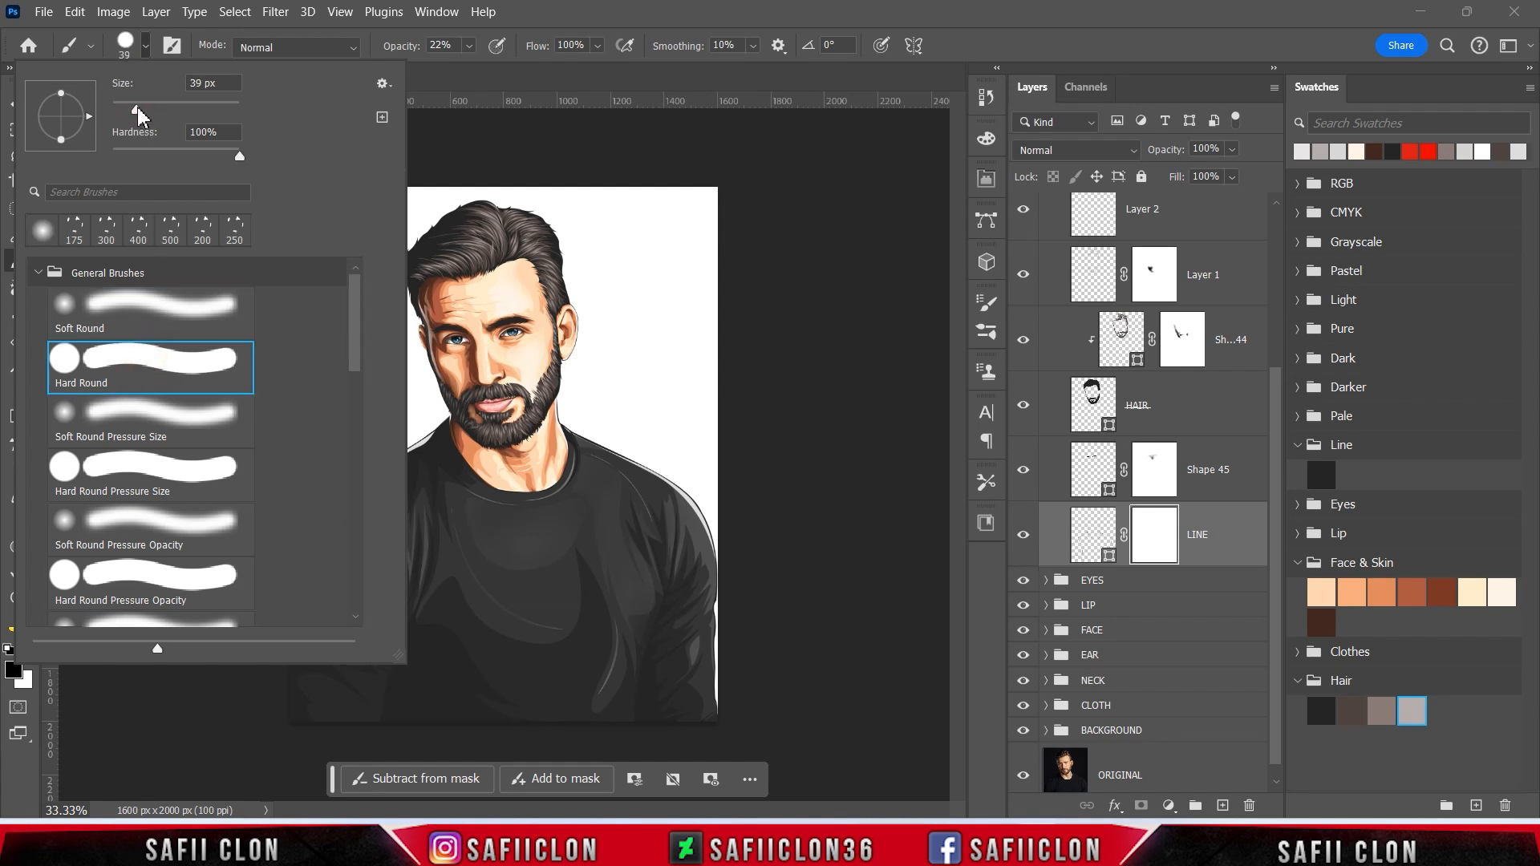
left_click(144, 48)
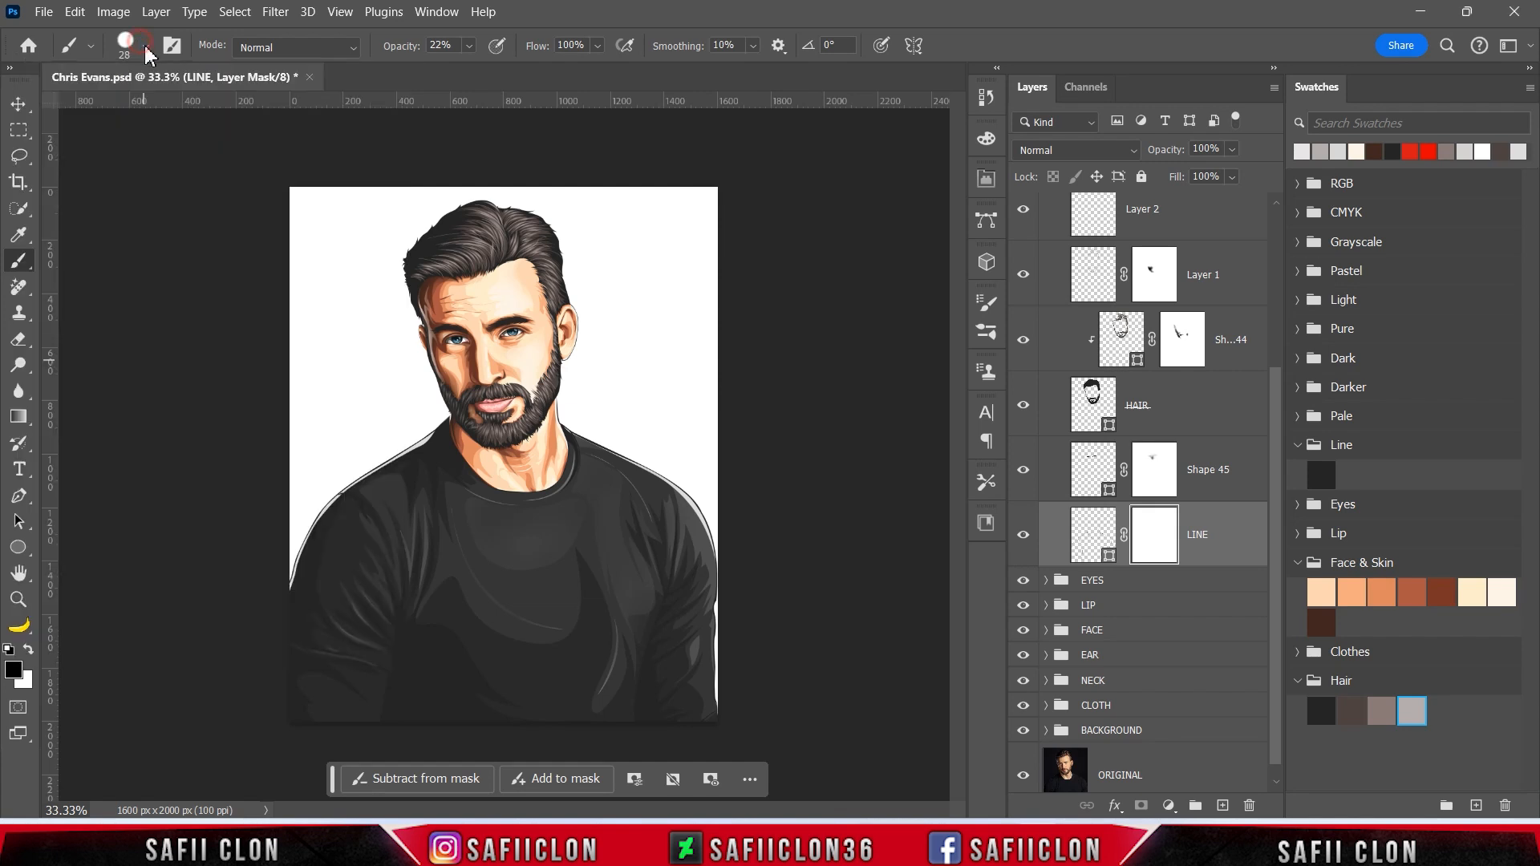
left_click(467, 47)
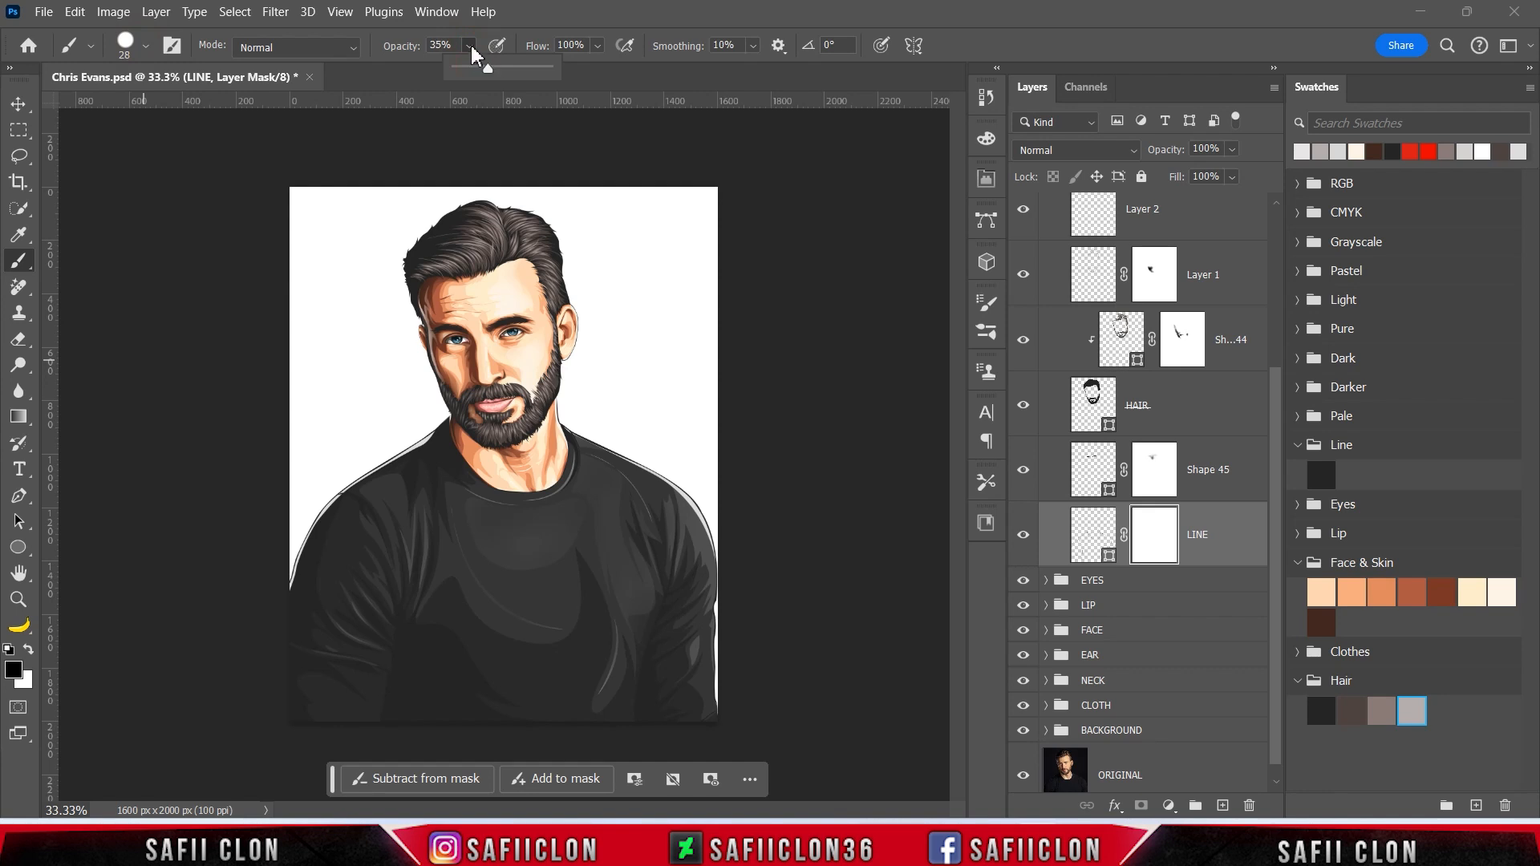
left_click(474, 49)
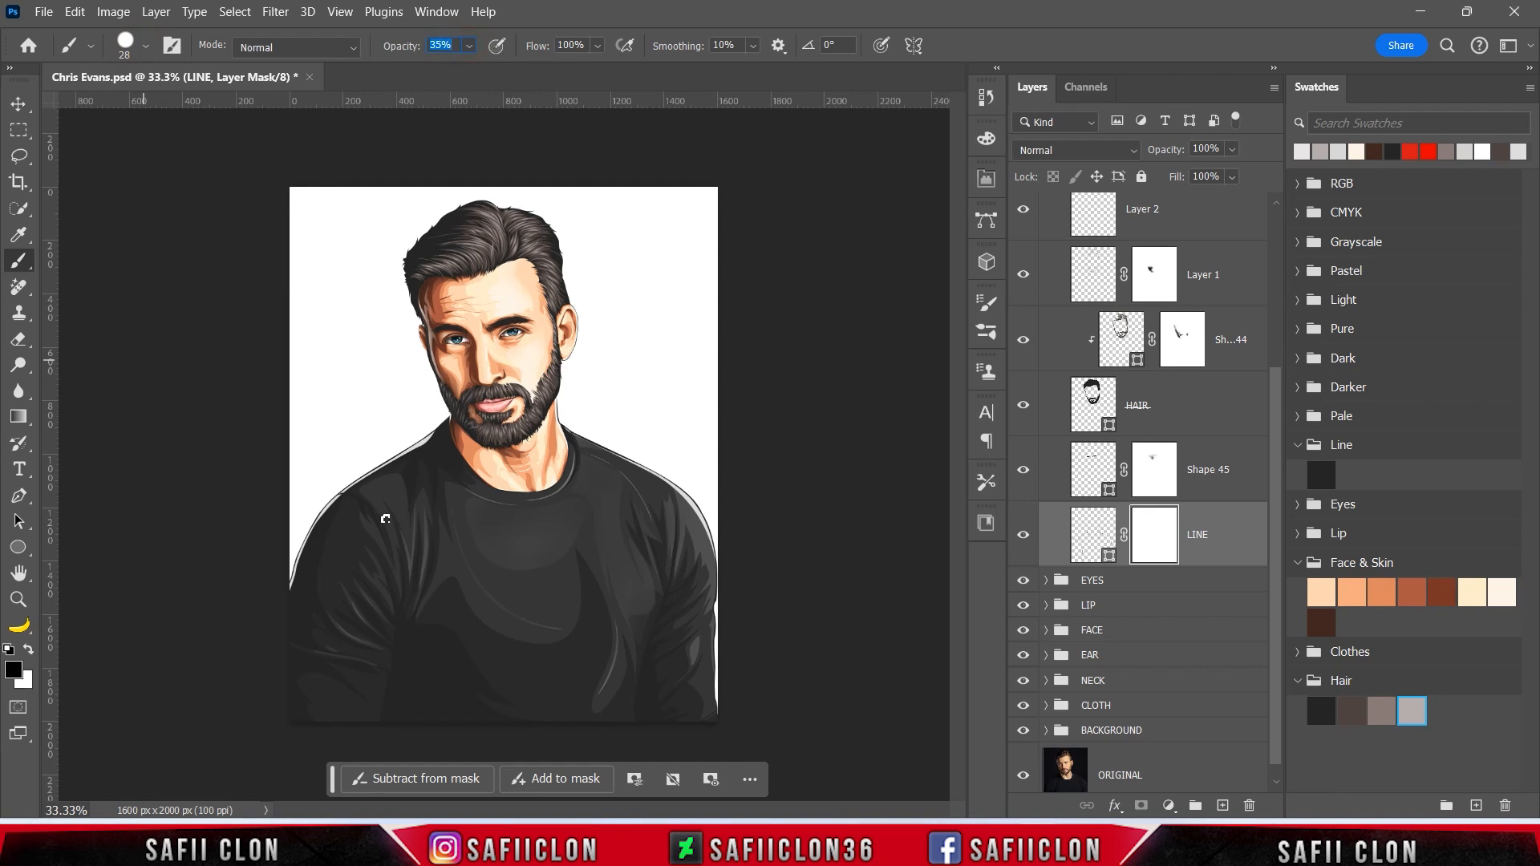
Fade the outline along the right shoulder, neck and ear on the LINE layer's mask with a 45 px brush
key("ctrl+plus")
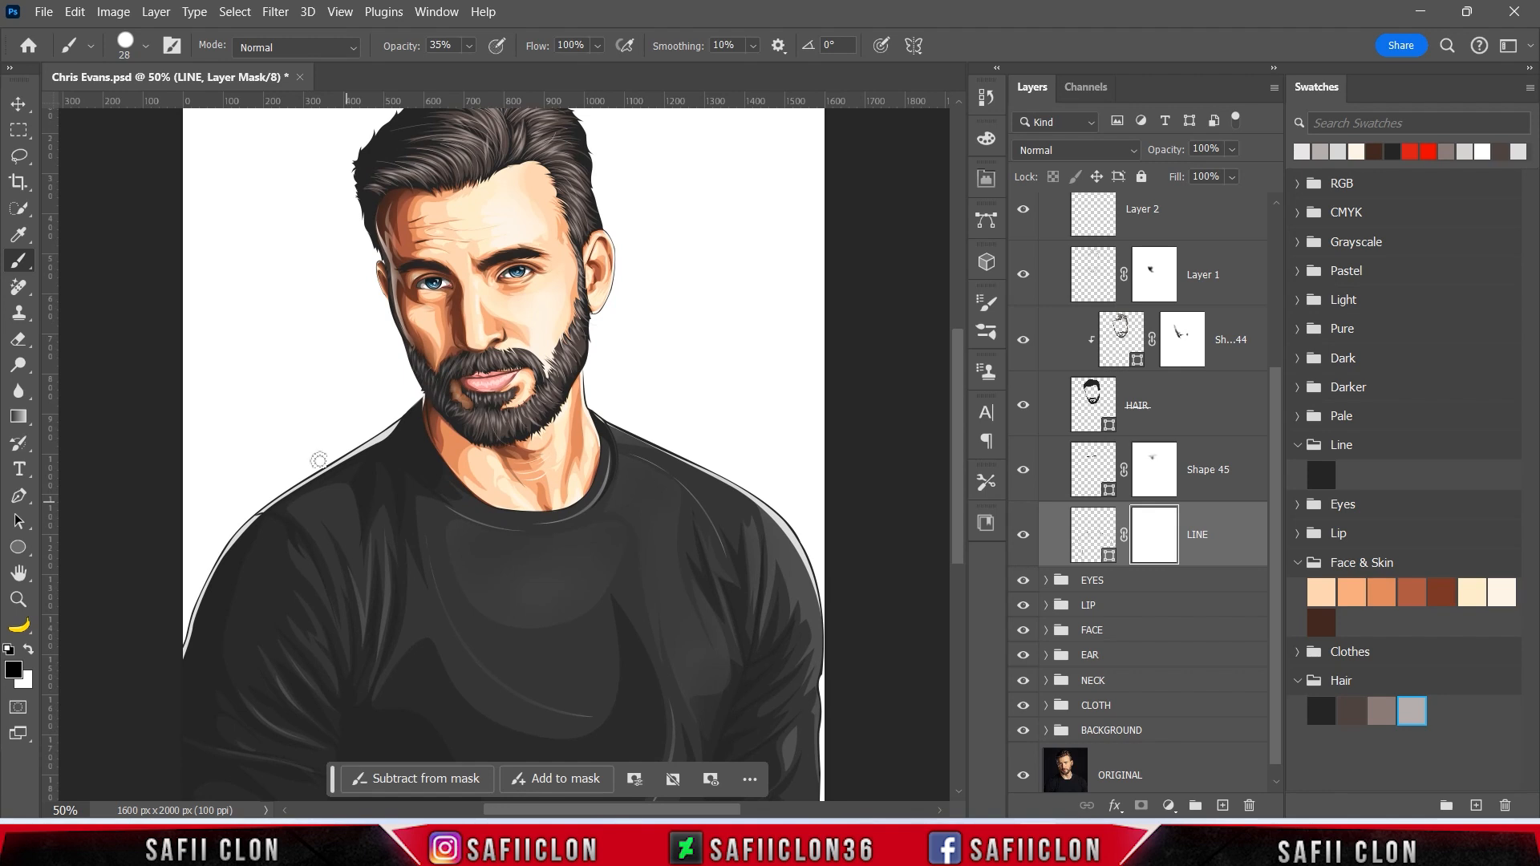
key("bracketright")
key("bracketright")
mouse_move(585, 372)
left_mouse_down()
mouse_move(590, 403)
mouse_move(815, 498)
mouse_move(794, 550)
mouse_move(780, 522)
mouse_move(816, 626)
left_mouse_up()
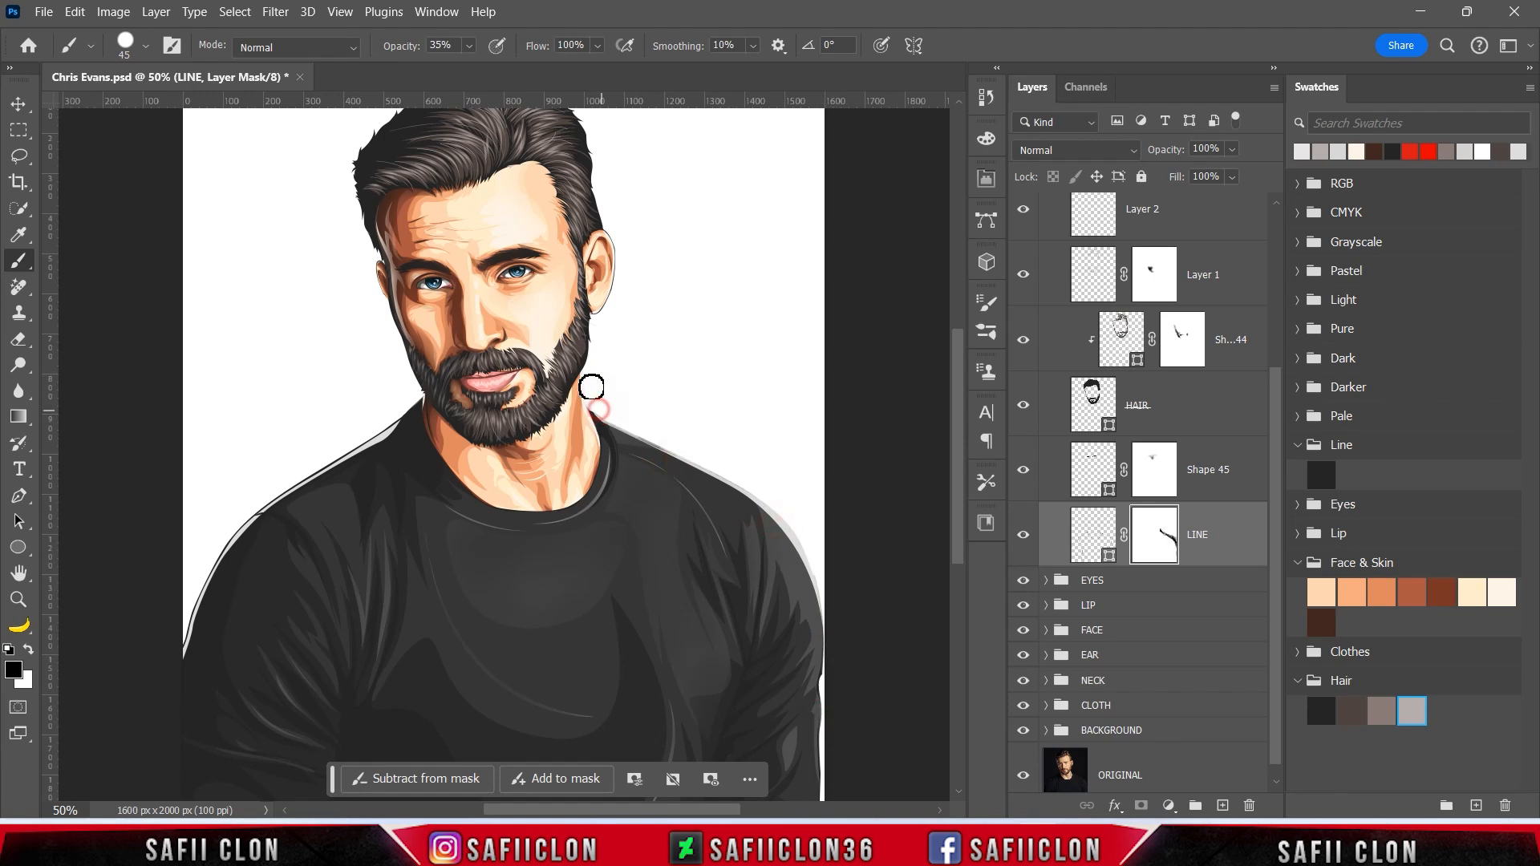
scroll(618, 368, "up", 2)
left_click_drag(618, 368, 622, 367)
Fade the outline along the left ear, shoulder and sleeve on the LINE layer's mask with a 25 px brush
key("bracketleft")
key("ctrl+plus")
key("bracketleft")
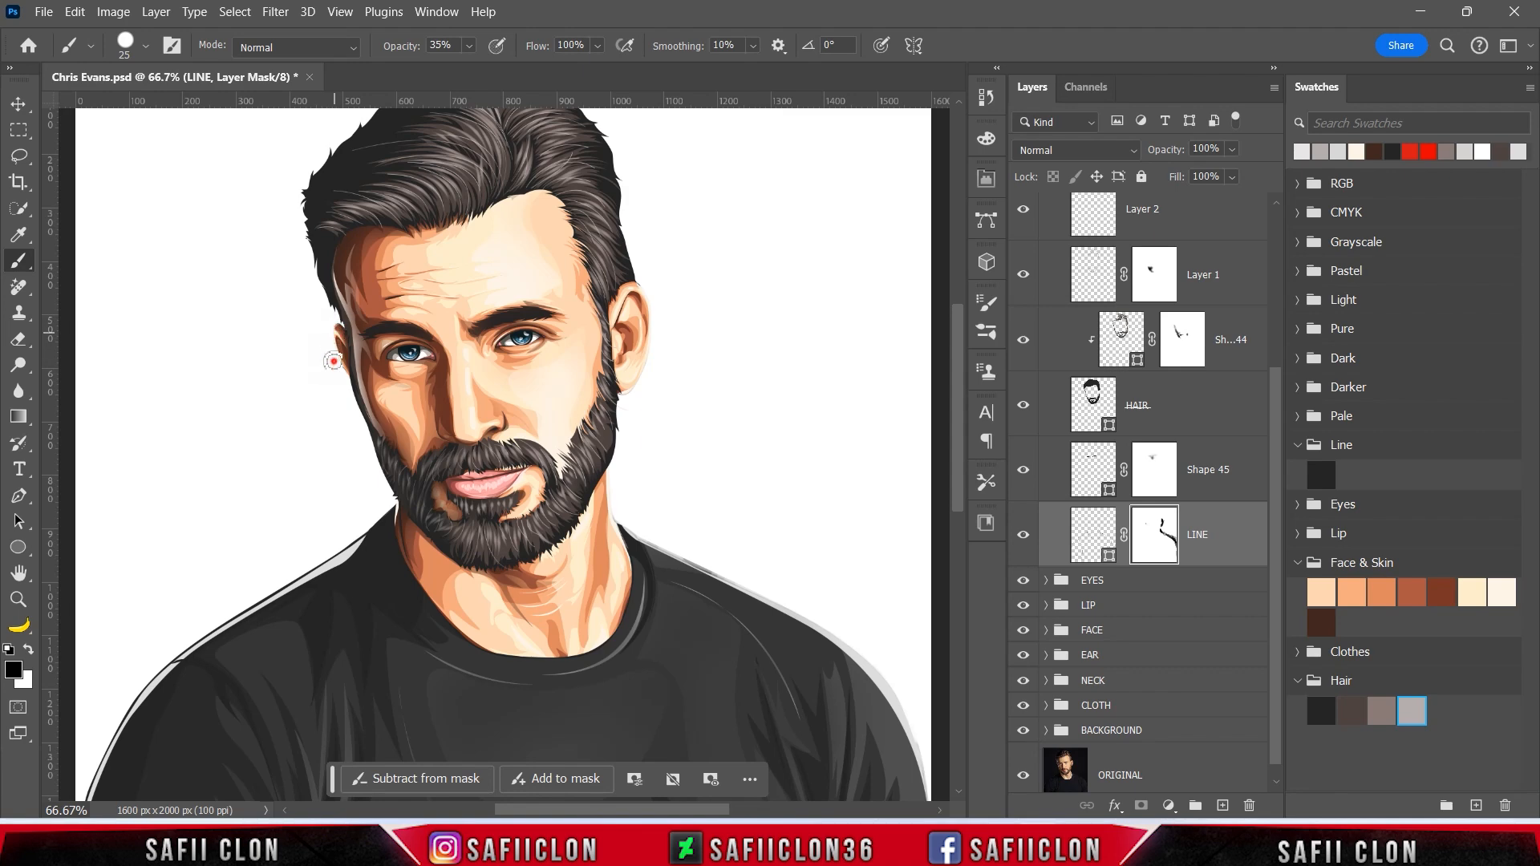
scroll(342, 381, "down", 5)
left_click_drag(138, 535, 114, 589)
scroll(114, 590, "down", 4)
left_click_drag(103, 481, 83, 543)
mouse_move(182, 385)
left_mouse_down()
mouse_move(124, 433)
mouse_move(88, 541)
left_mouse_up()
left_click_drag(357, 263, 332, 292)
left_click_drag(144, 433, 87, 545)
key("ctrl+minus")
scroll(309, 495, "up", 5)
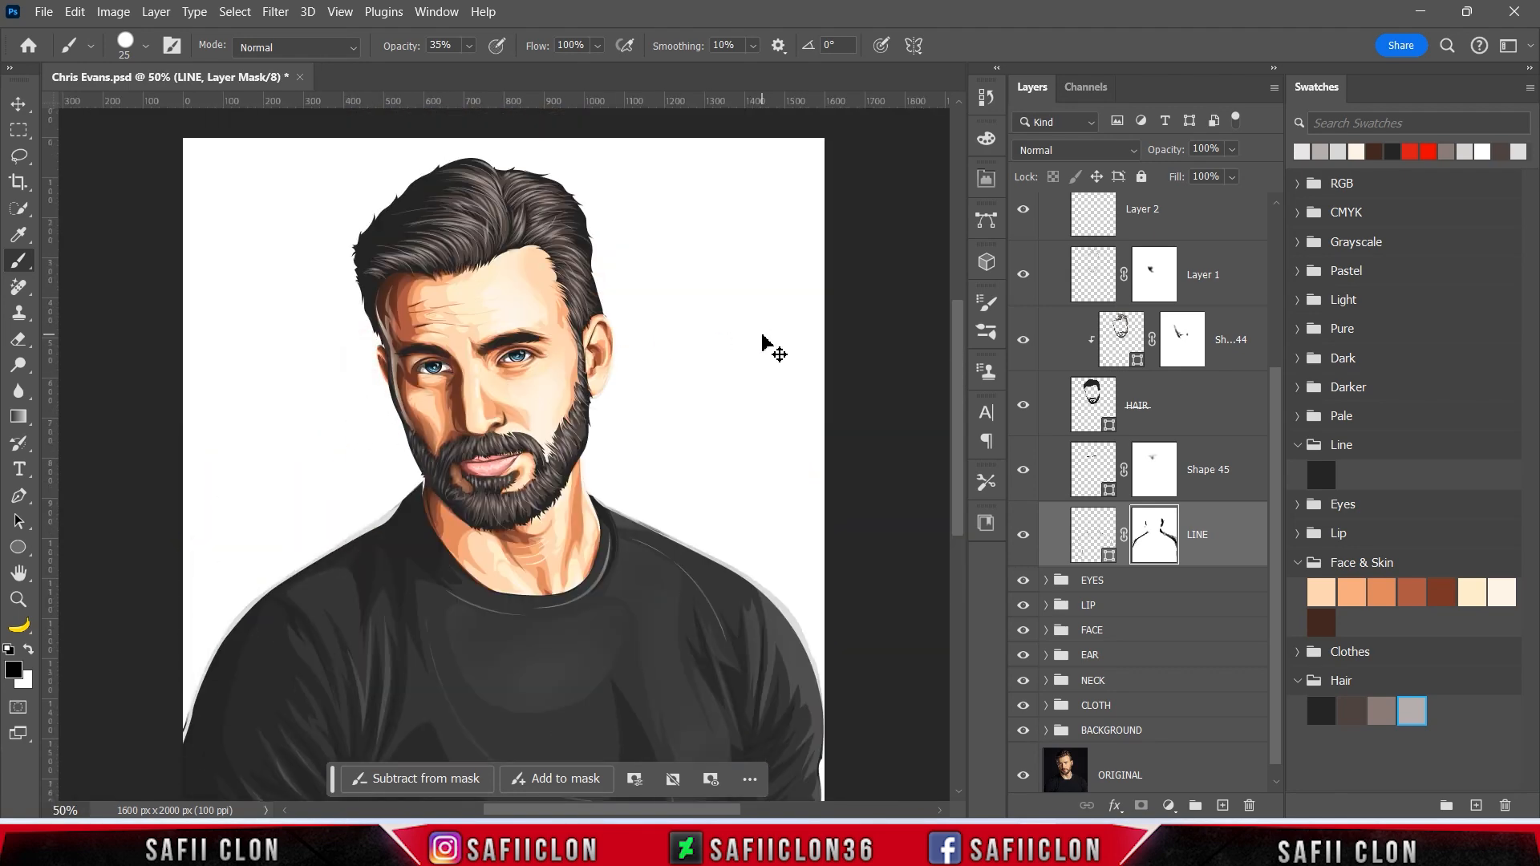
Compare the whole portrait with the LINE layer hidden and shown
key("ctrl+minus")
left_click(1024, 541)
left_click(1025, 542)
left_click(1024, 541)
left_click(1025, 542)
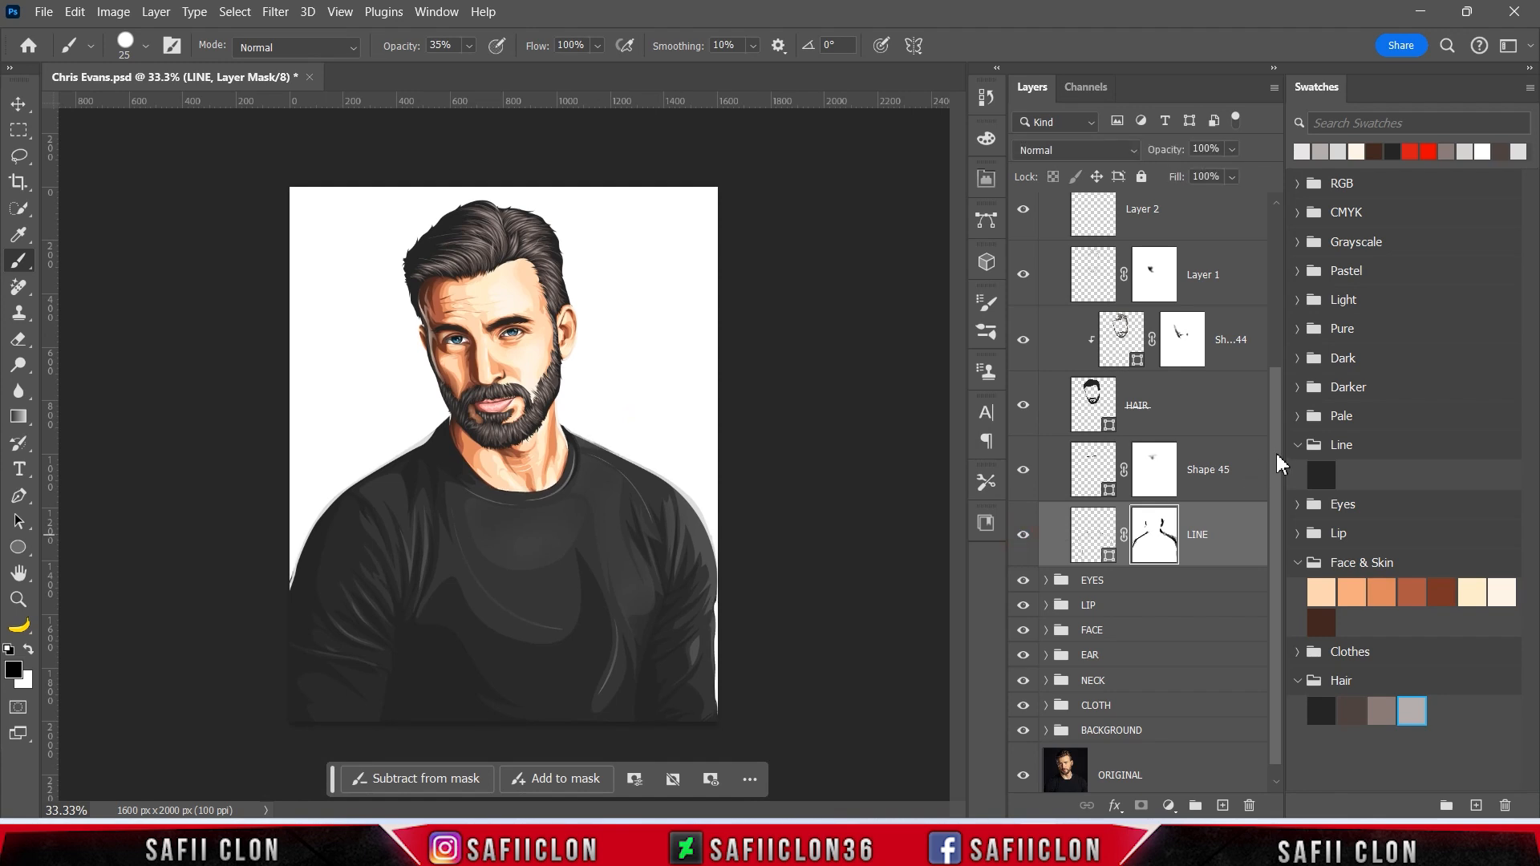
Hide the BACKGROUND group and ORIGINAL layer, and stamp the visible artwork onto a new layer above the LINEART group
scroll(1275, 449, "up", 4)
left_click(1179, 237)
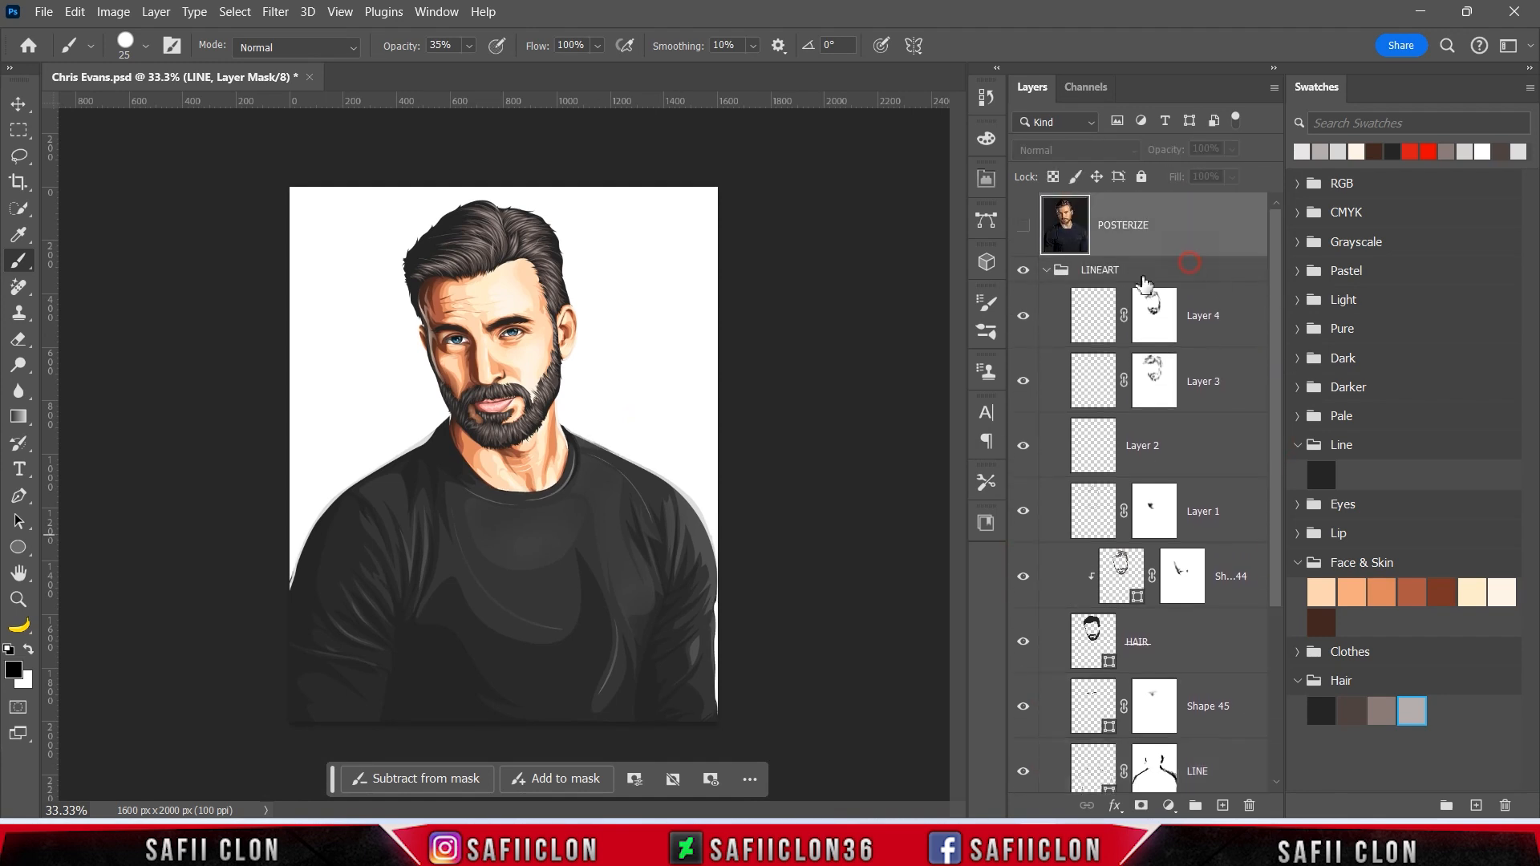
left_click(1045, 272)
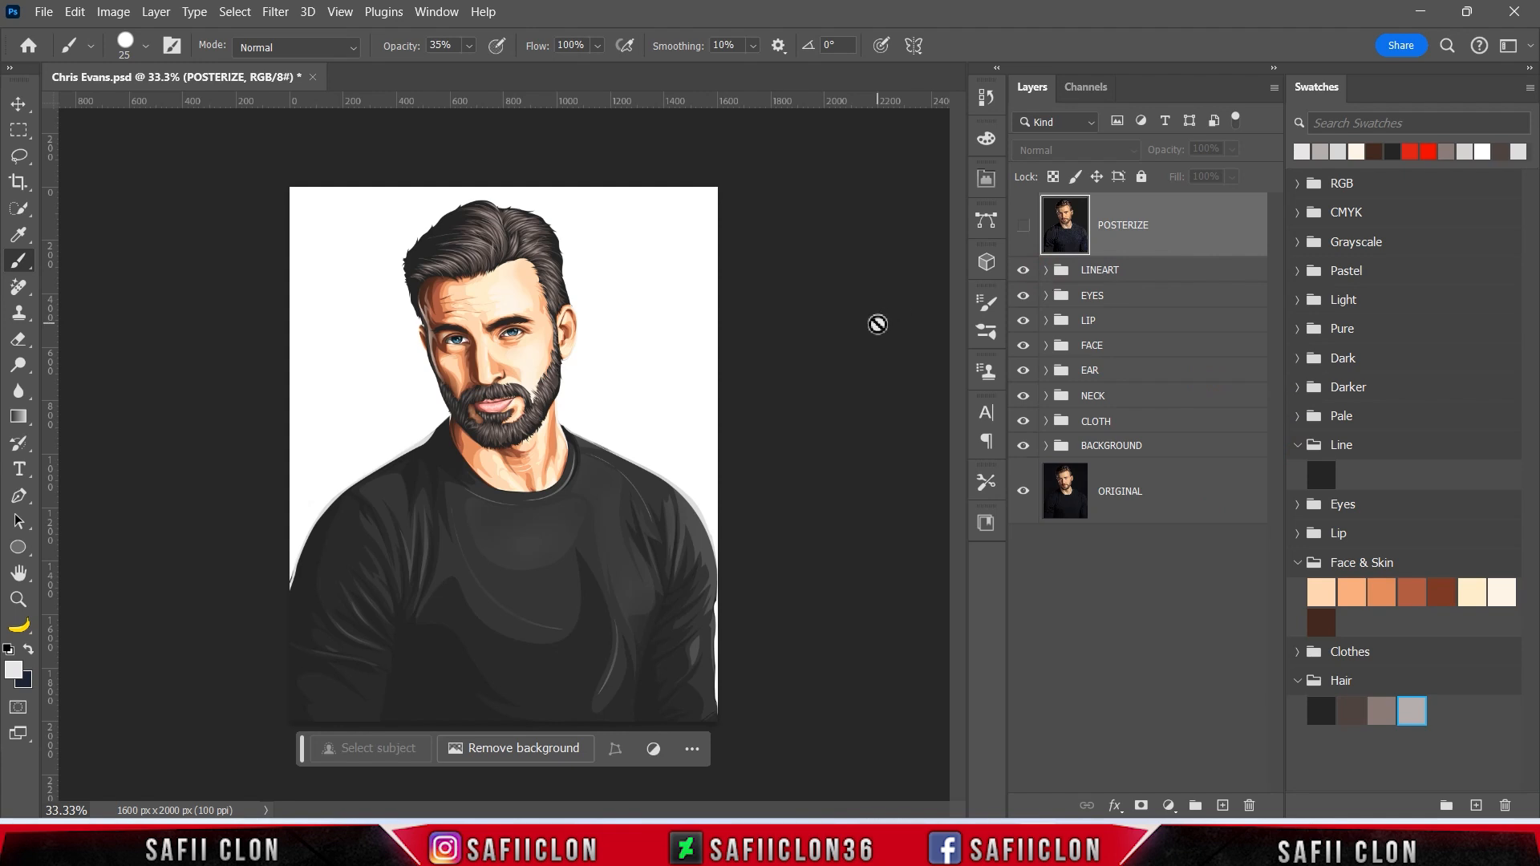
left_click(1023, 446)
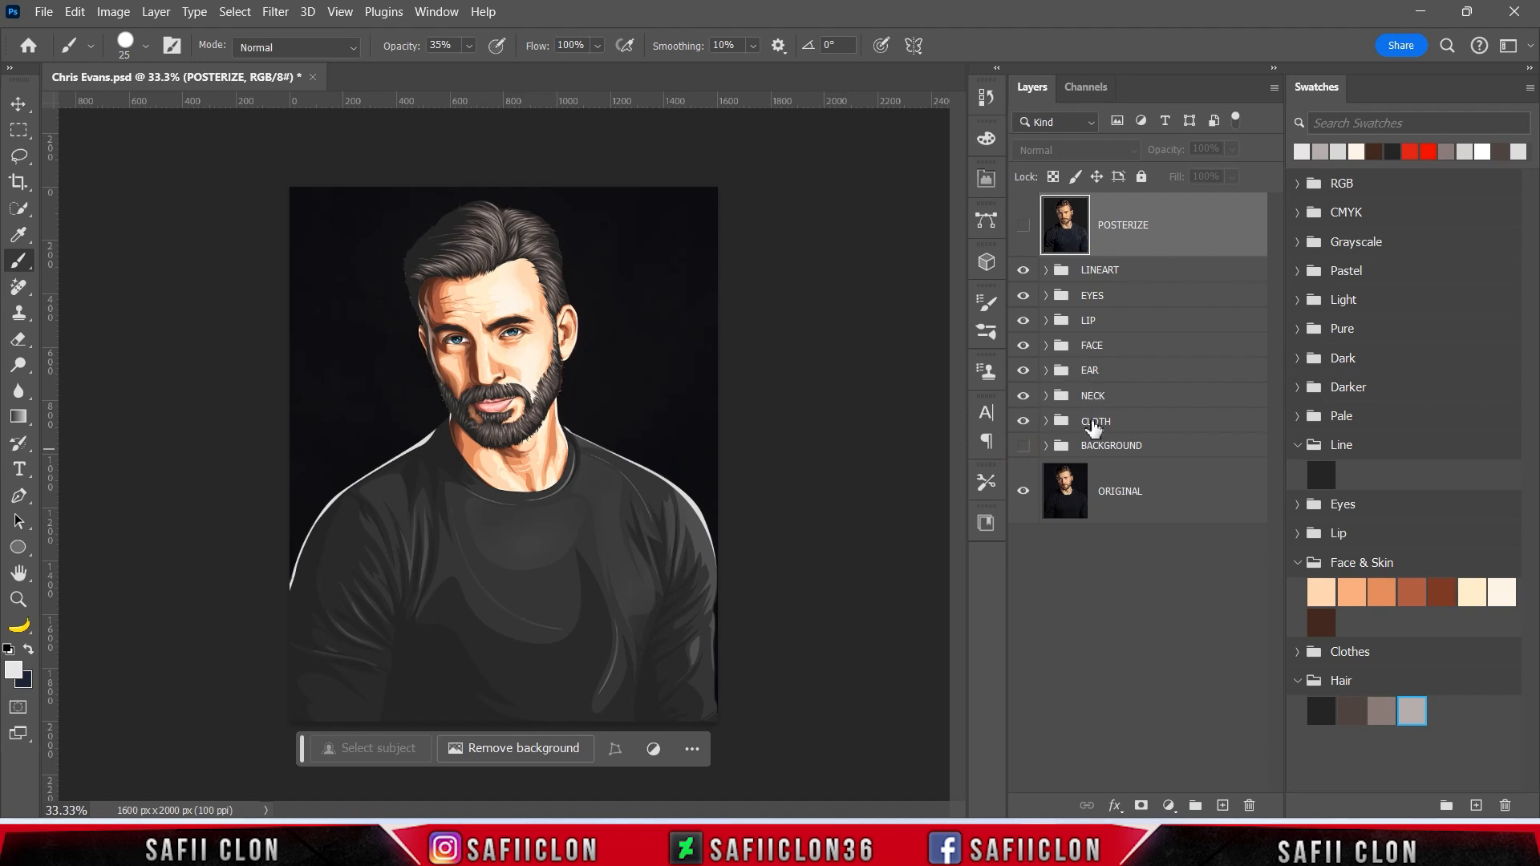
left_click(1023, 496)
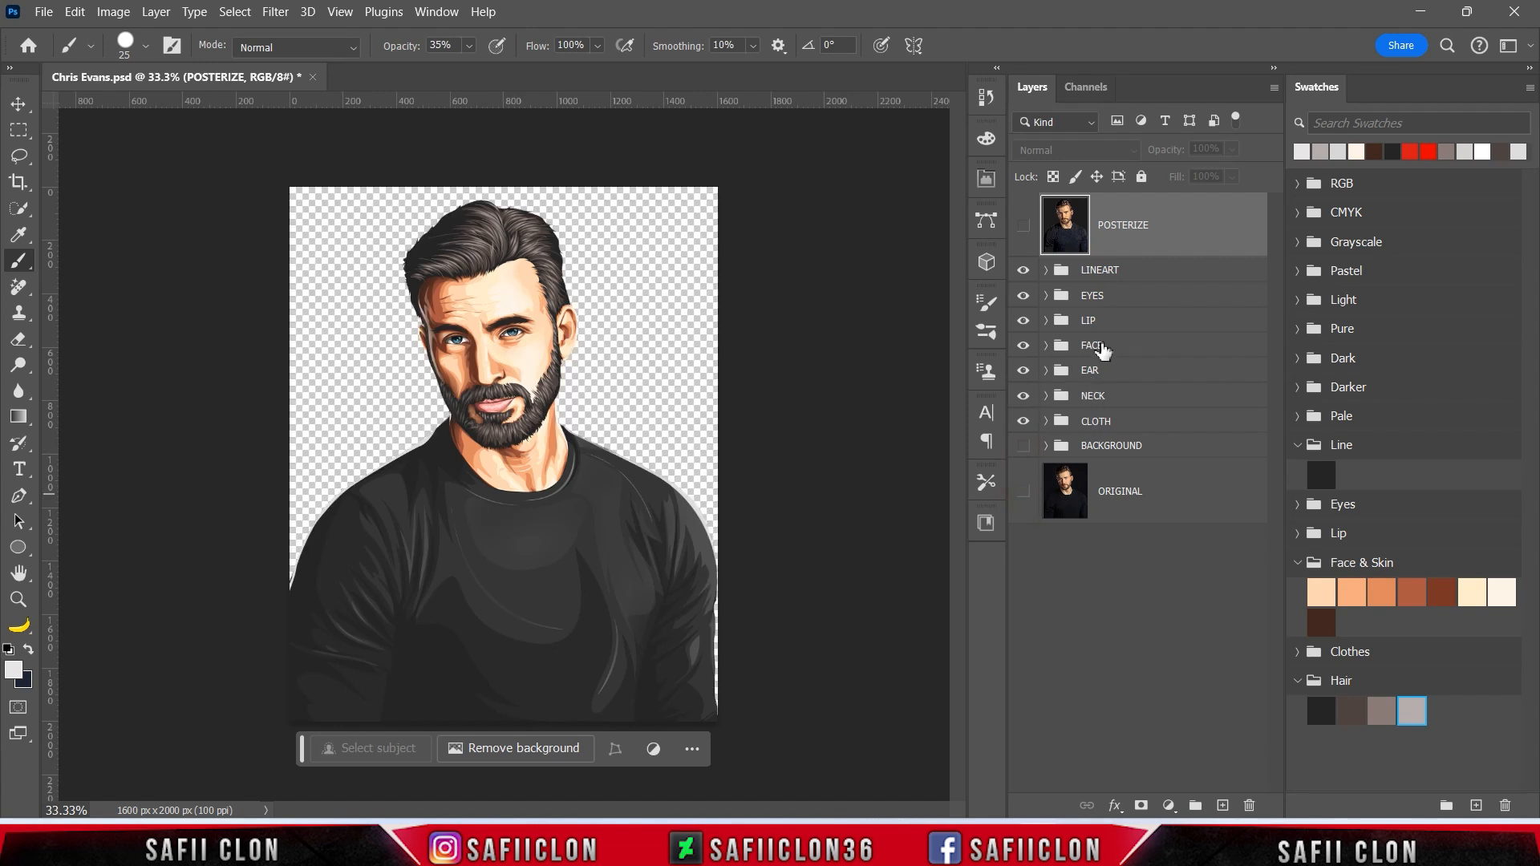
left_click(1134, 278)
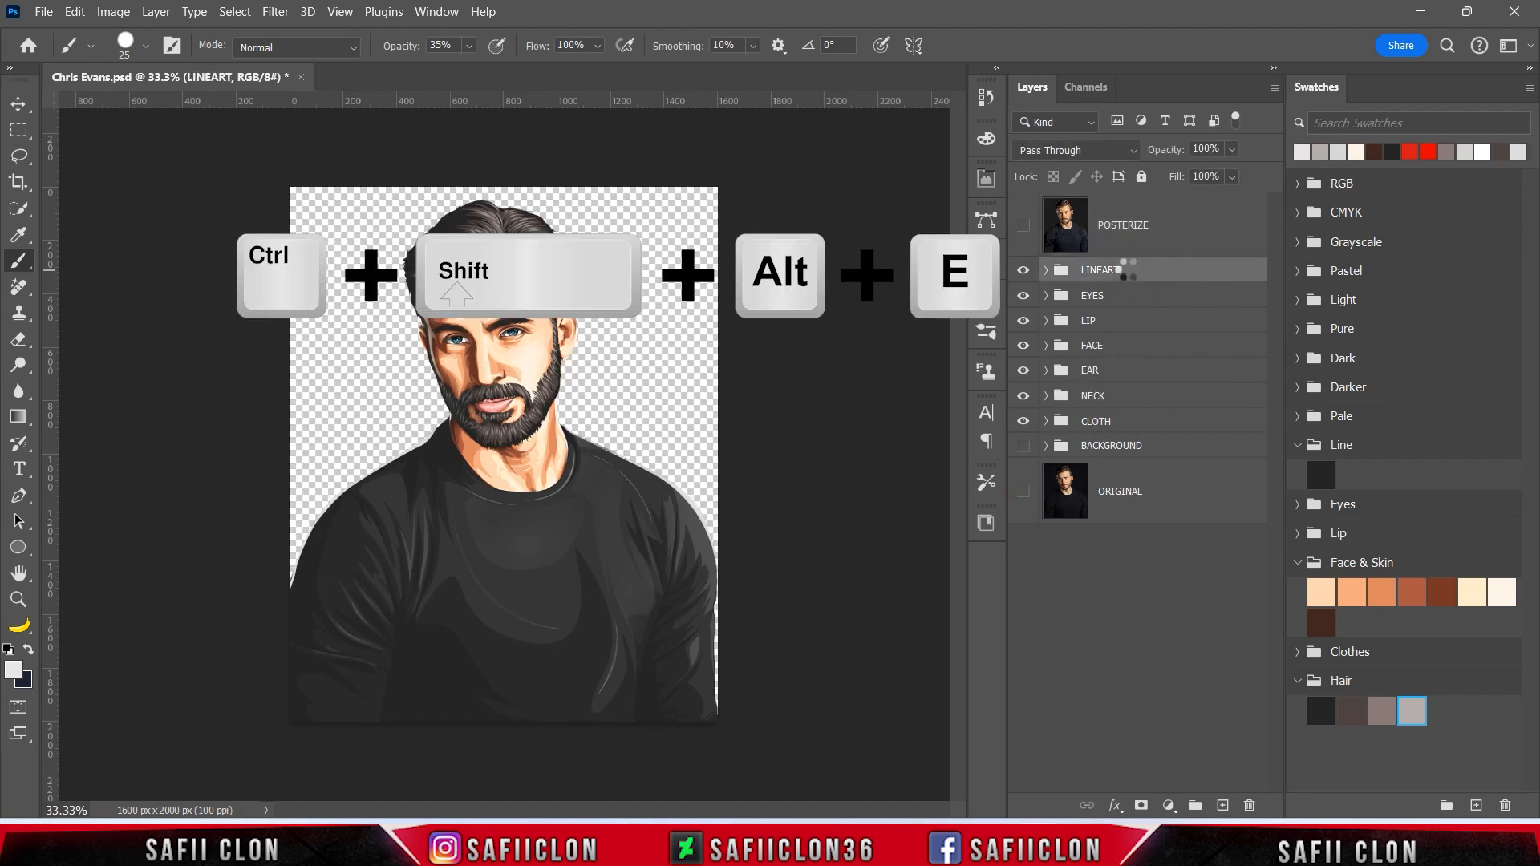
key("ctrl+shift+alt+e")
Group the LINEART through CLOTH groups under the name VEXEL and hide the new group
left_click(1141, 337)
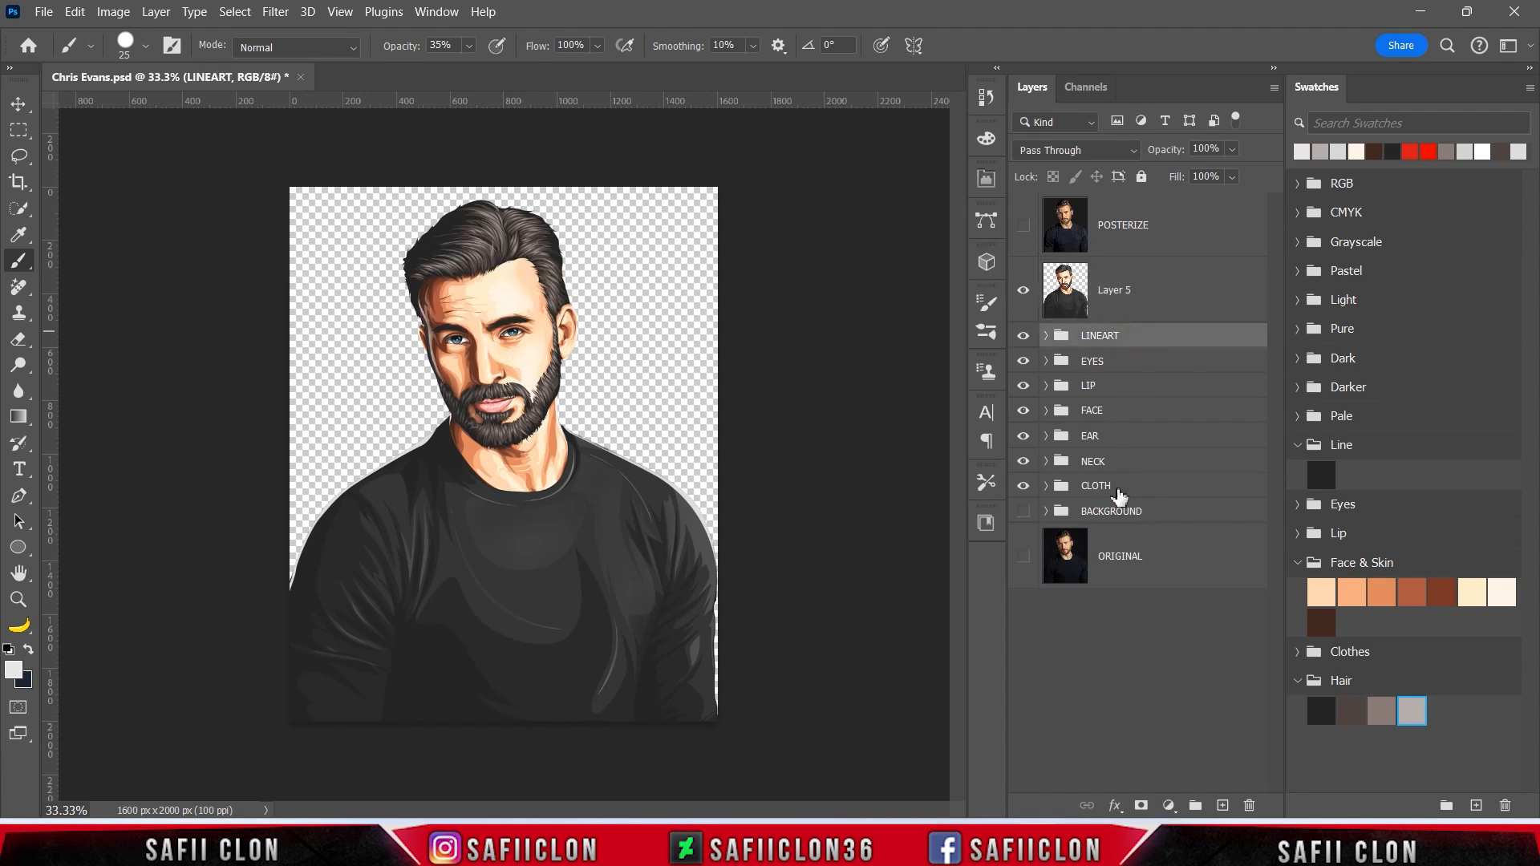
left_click(1123, 495, "shift")
right_click(1139, 496)
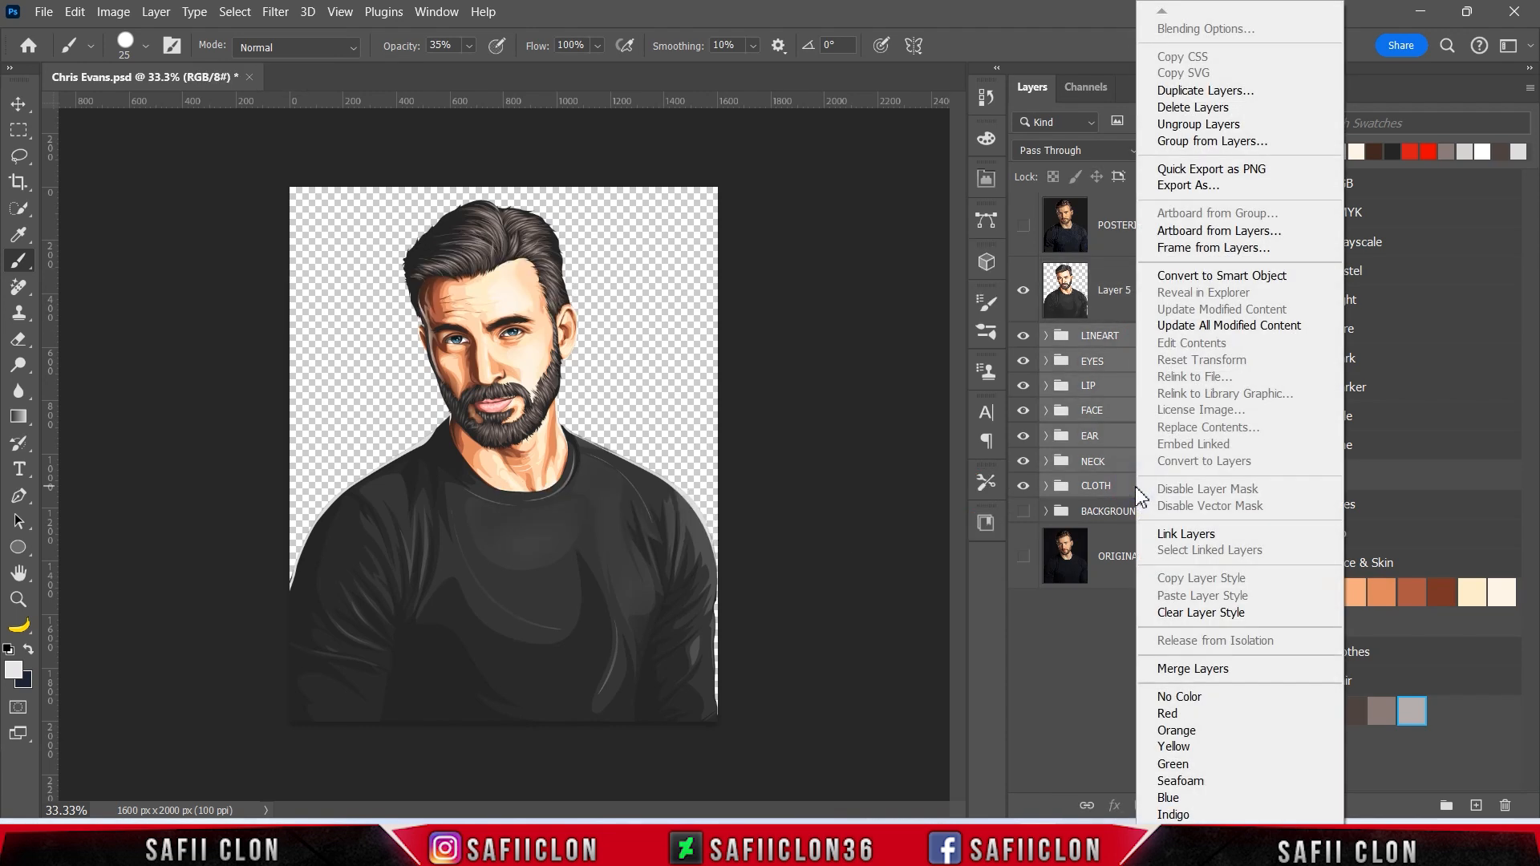
left_click(1195, 141)
type("VEXEL")
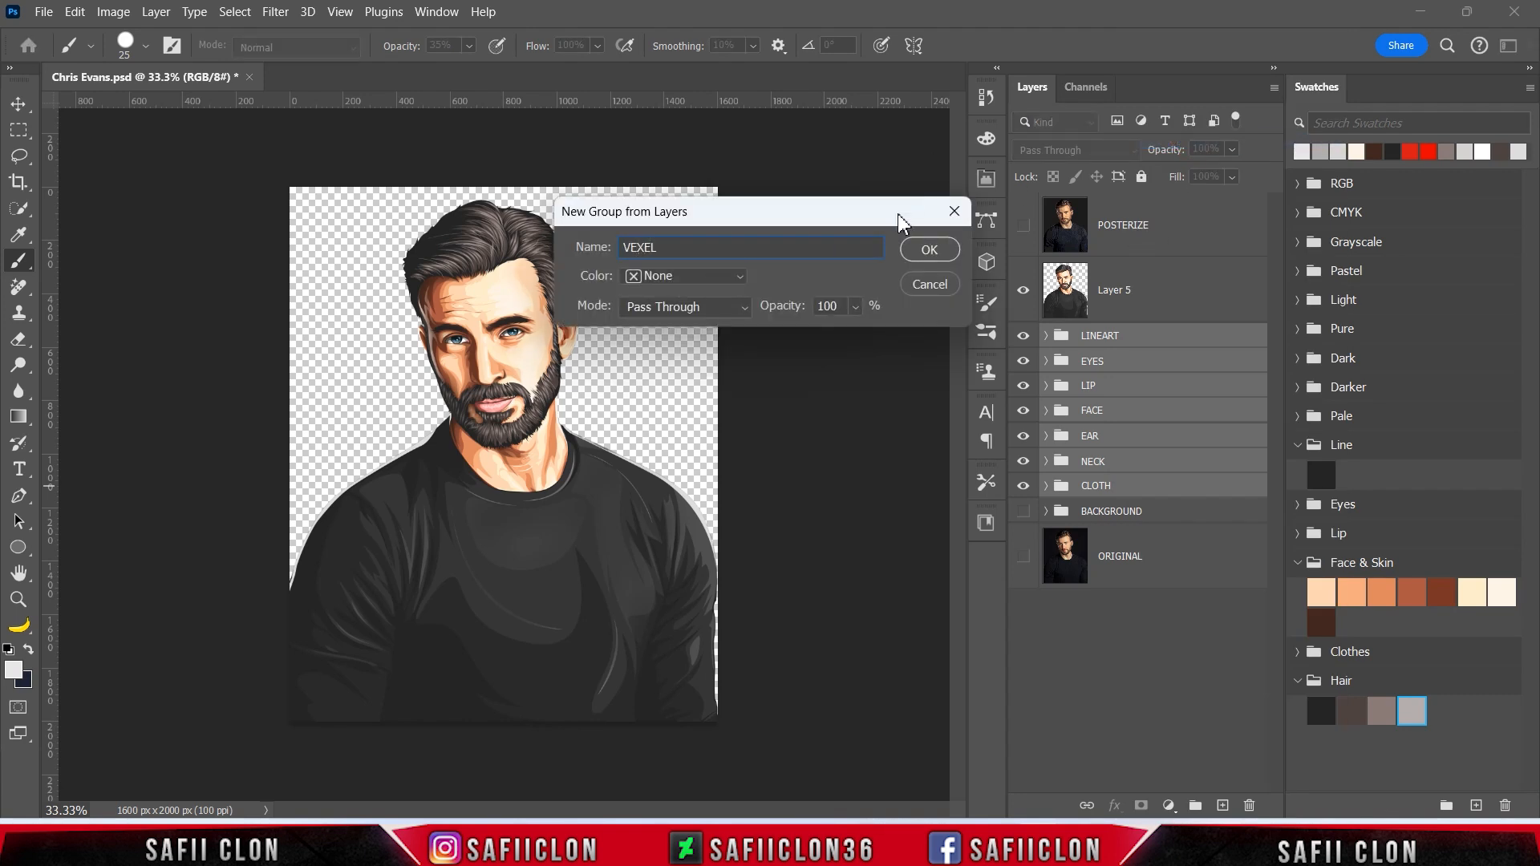
left_click(924, 249)
left_click(1023, 336)
Show the BACKGROUND group and add a Gradient fill layer above Color Fill 1 using the Black, White preset
left_click(1024, 363)
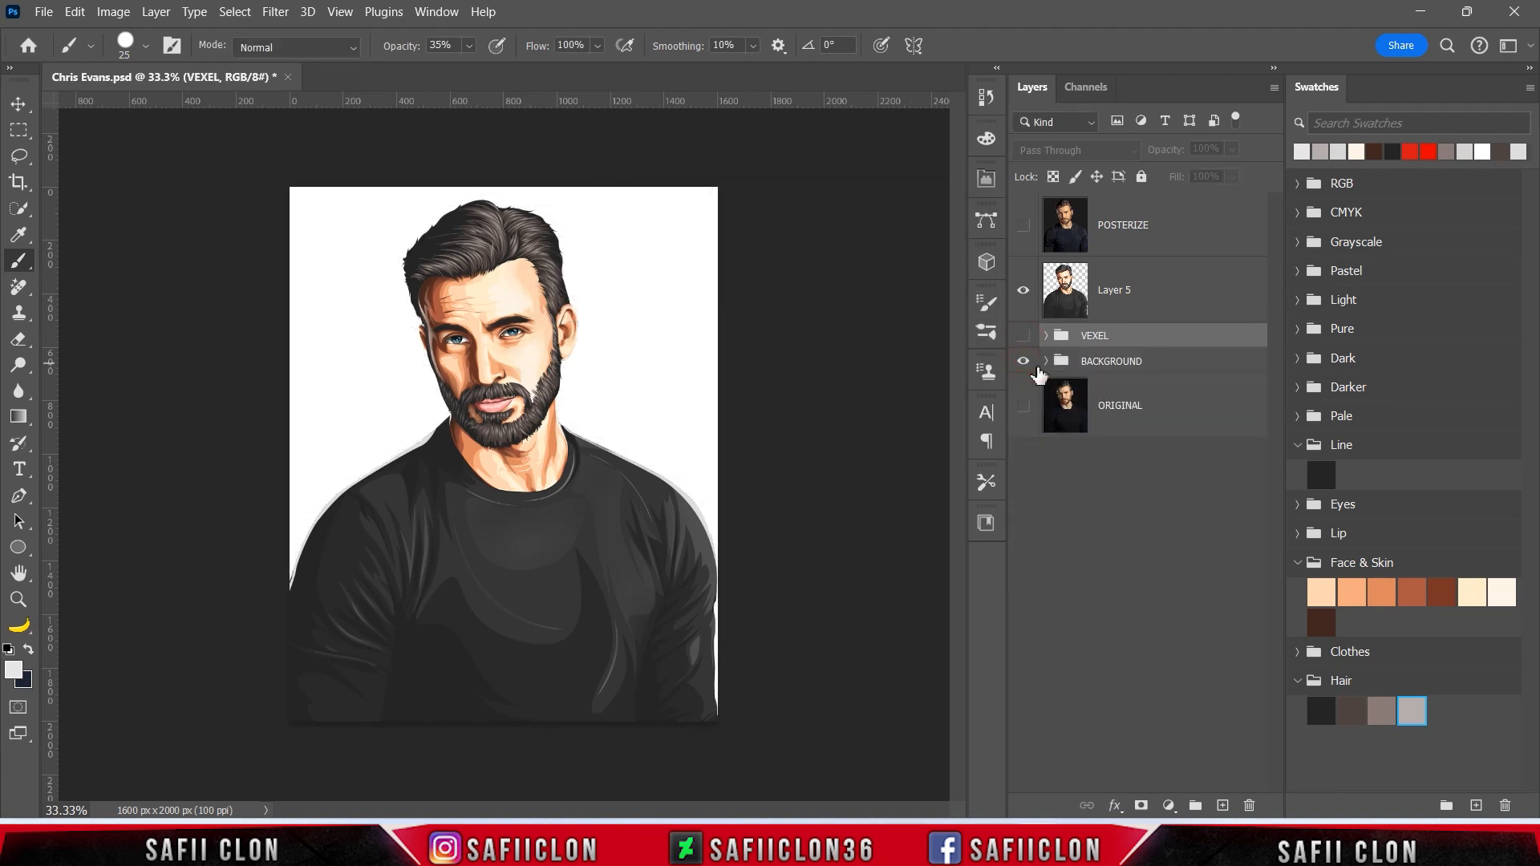
left_click(1046, 362)
left_click(1211, 394)
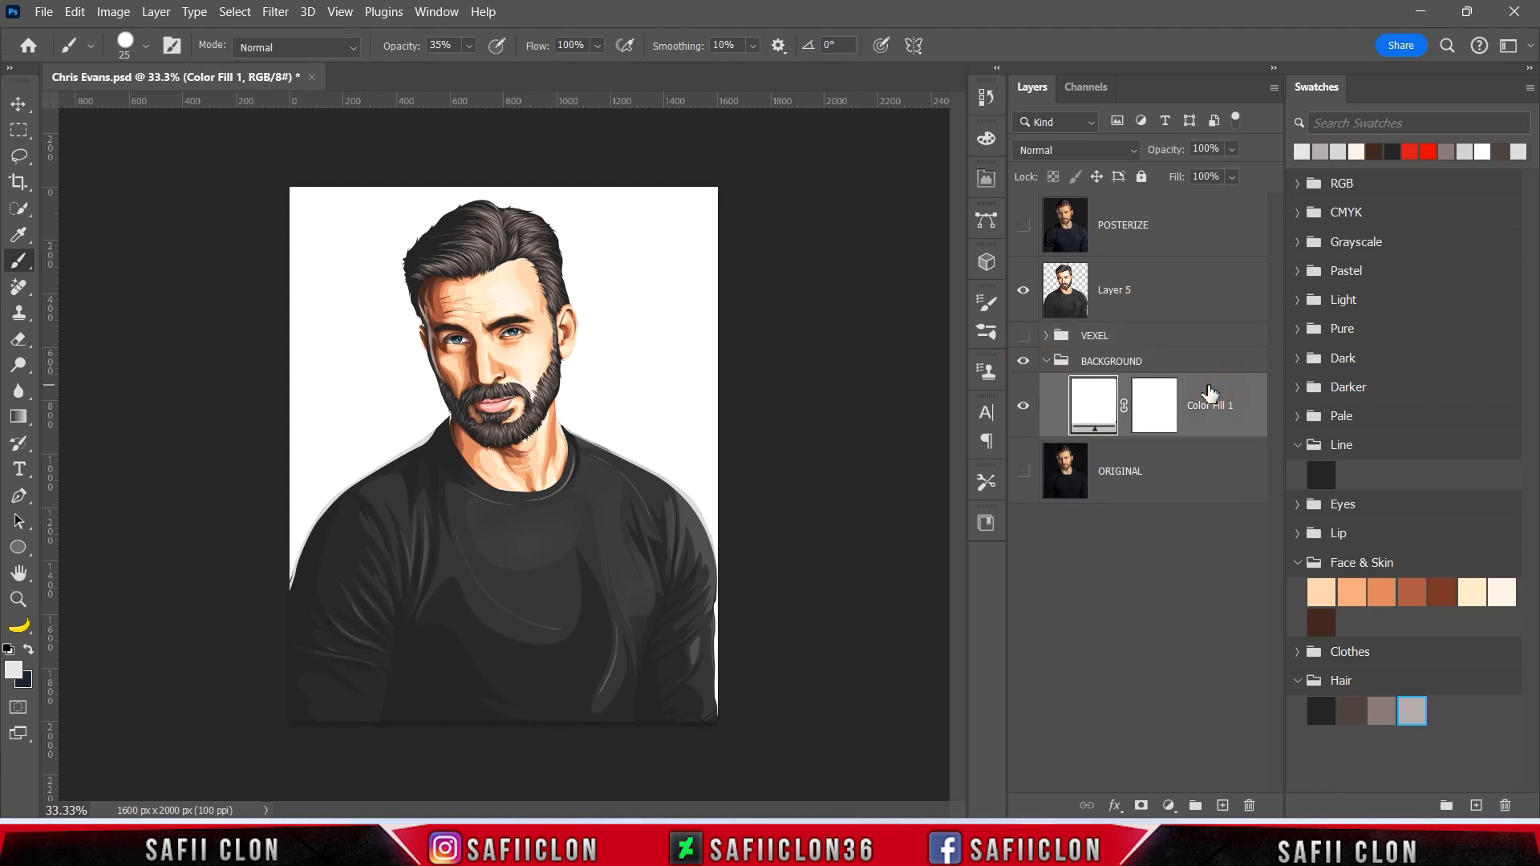
left_click(1170, 806)
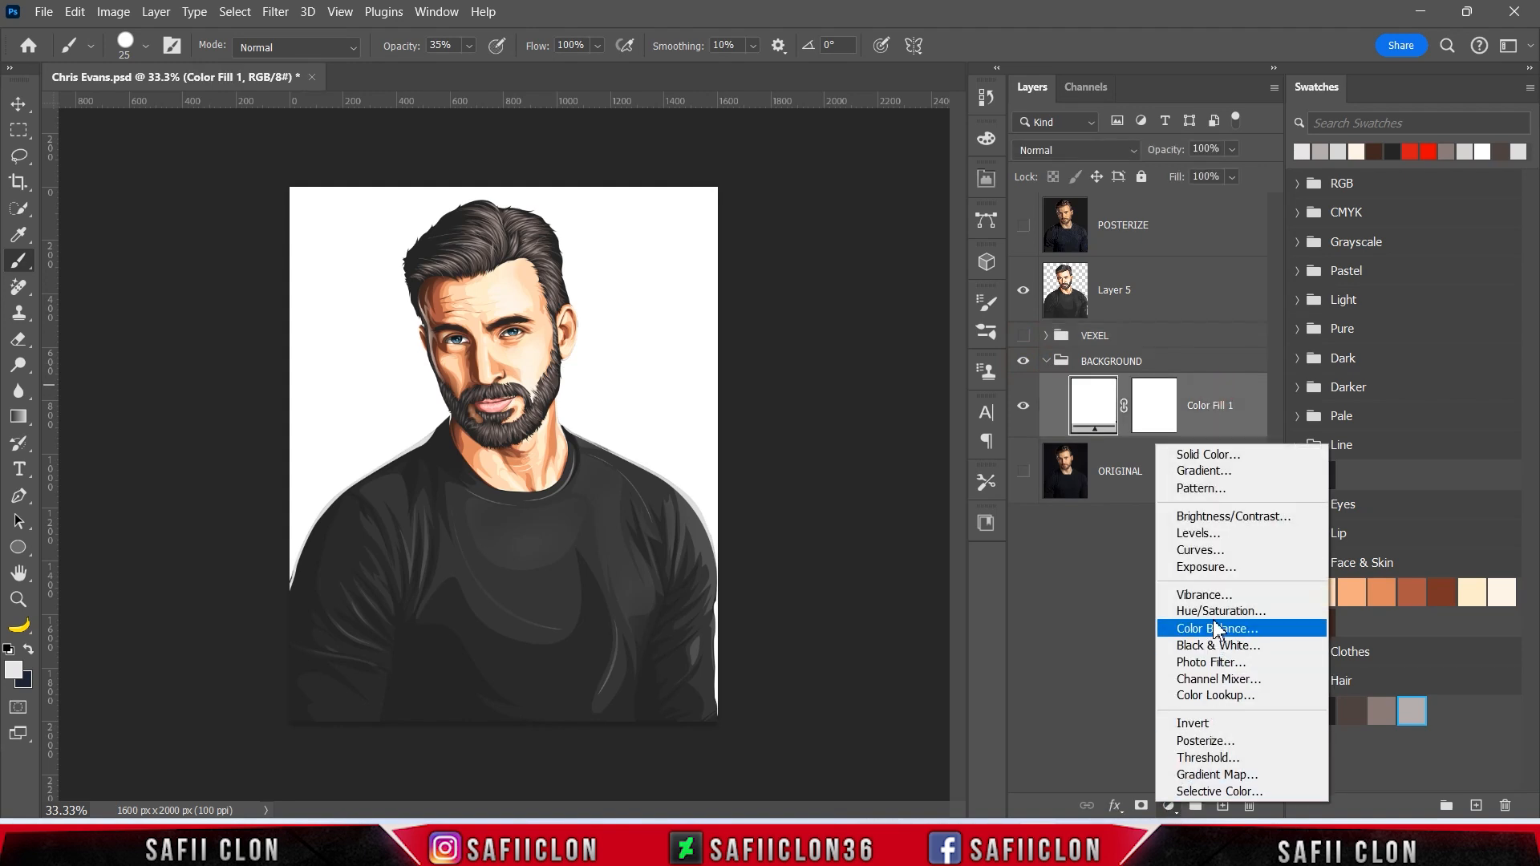
left_click(1205, 473)
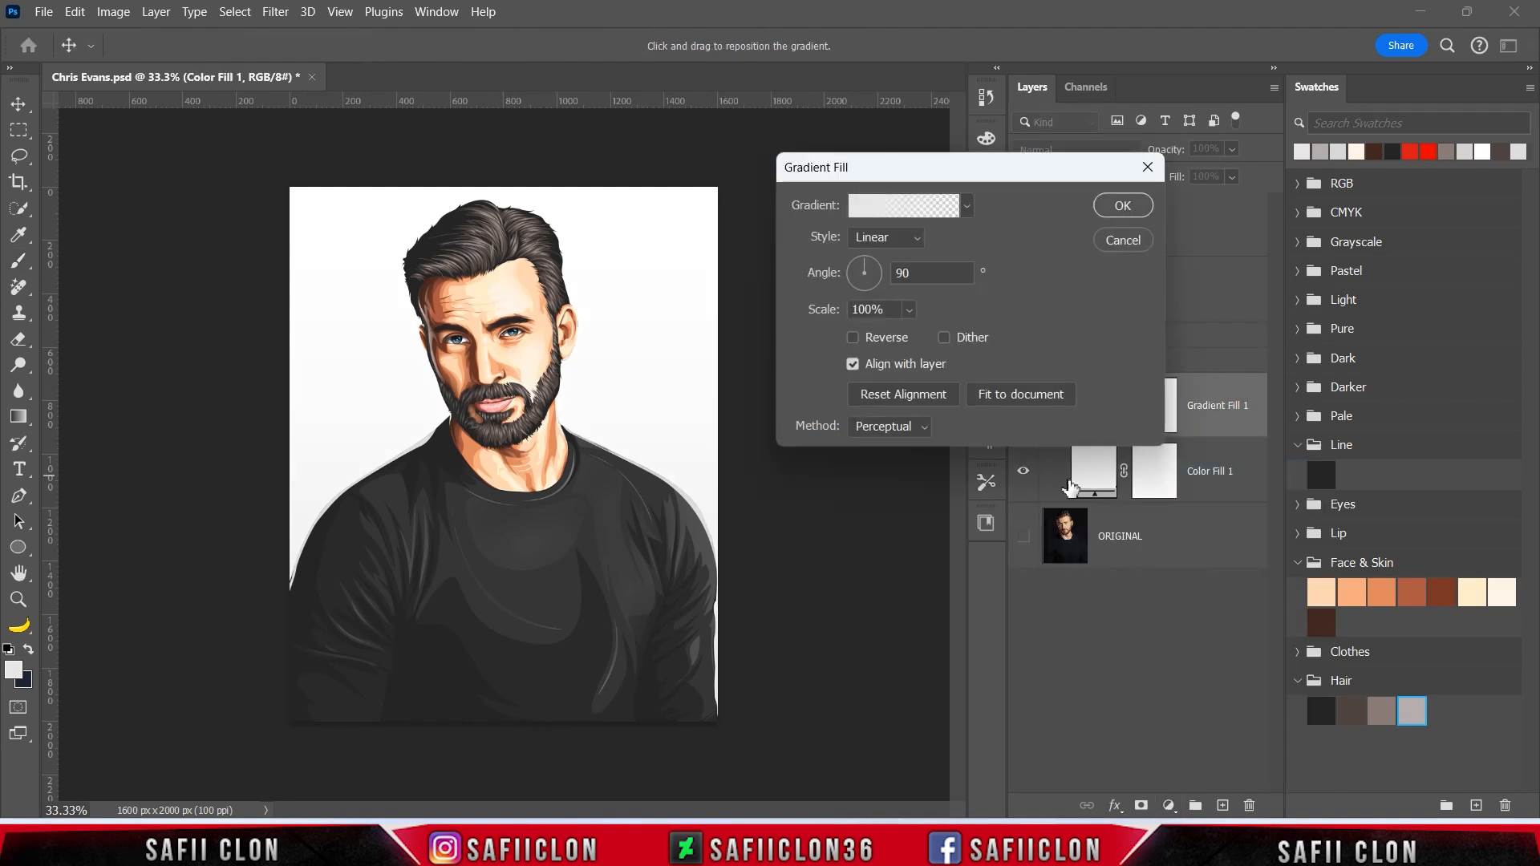
left_click(902, 206)
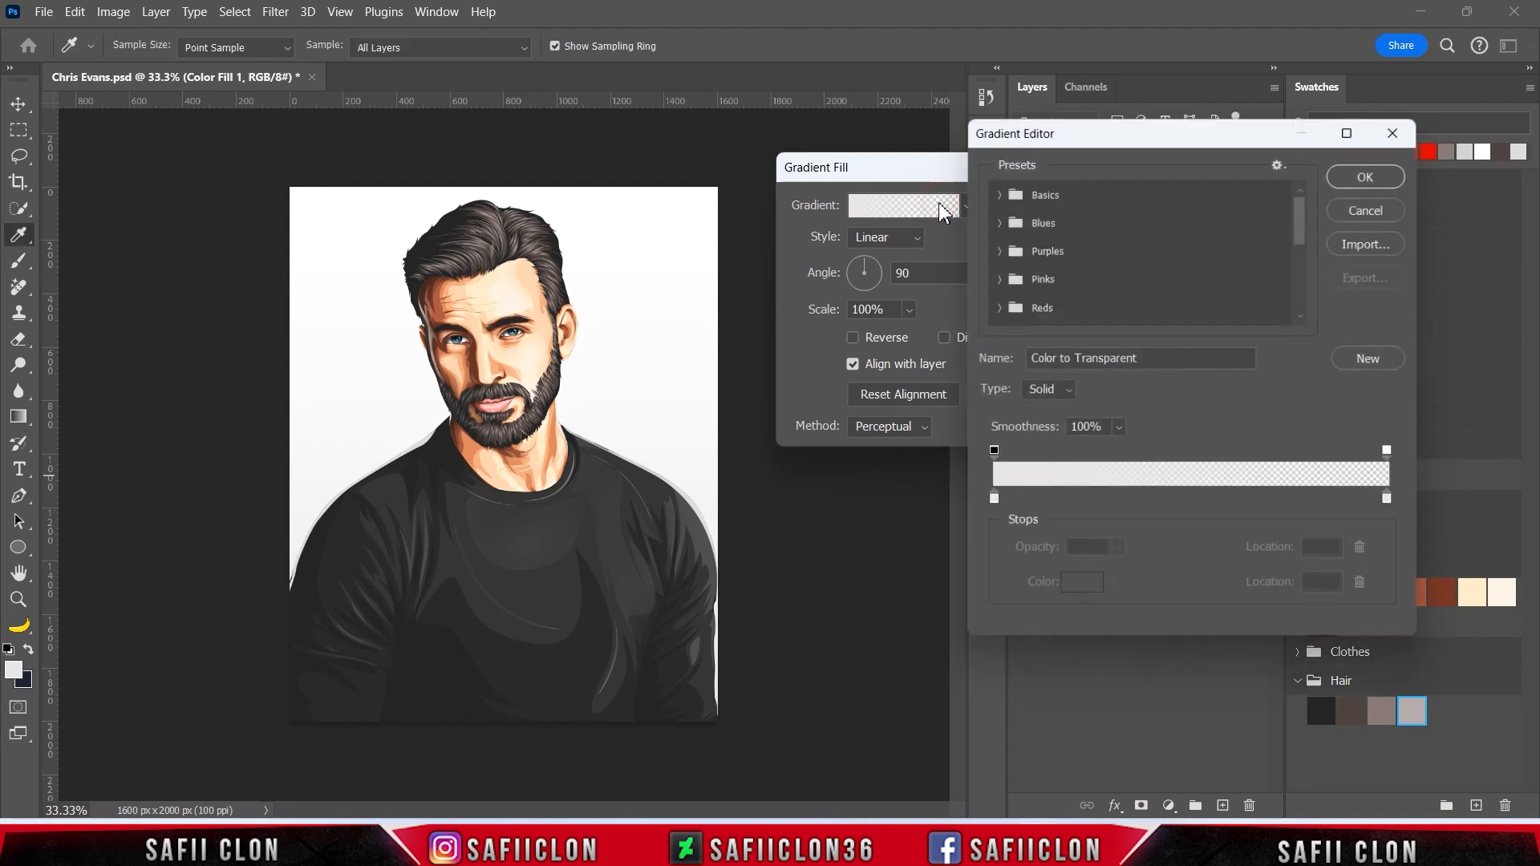
left_click(993, 190)
left_click(1085, 222)
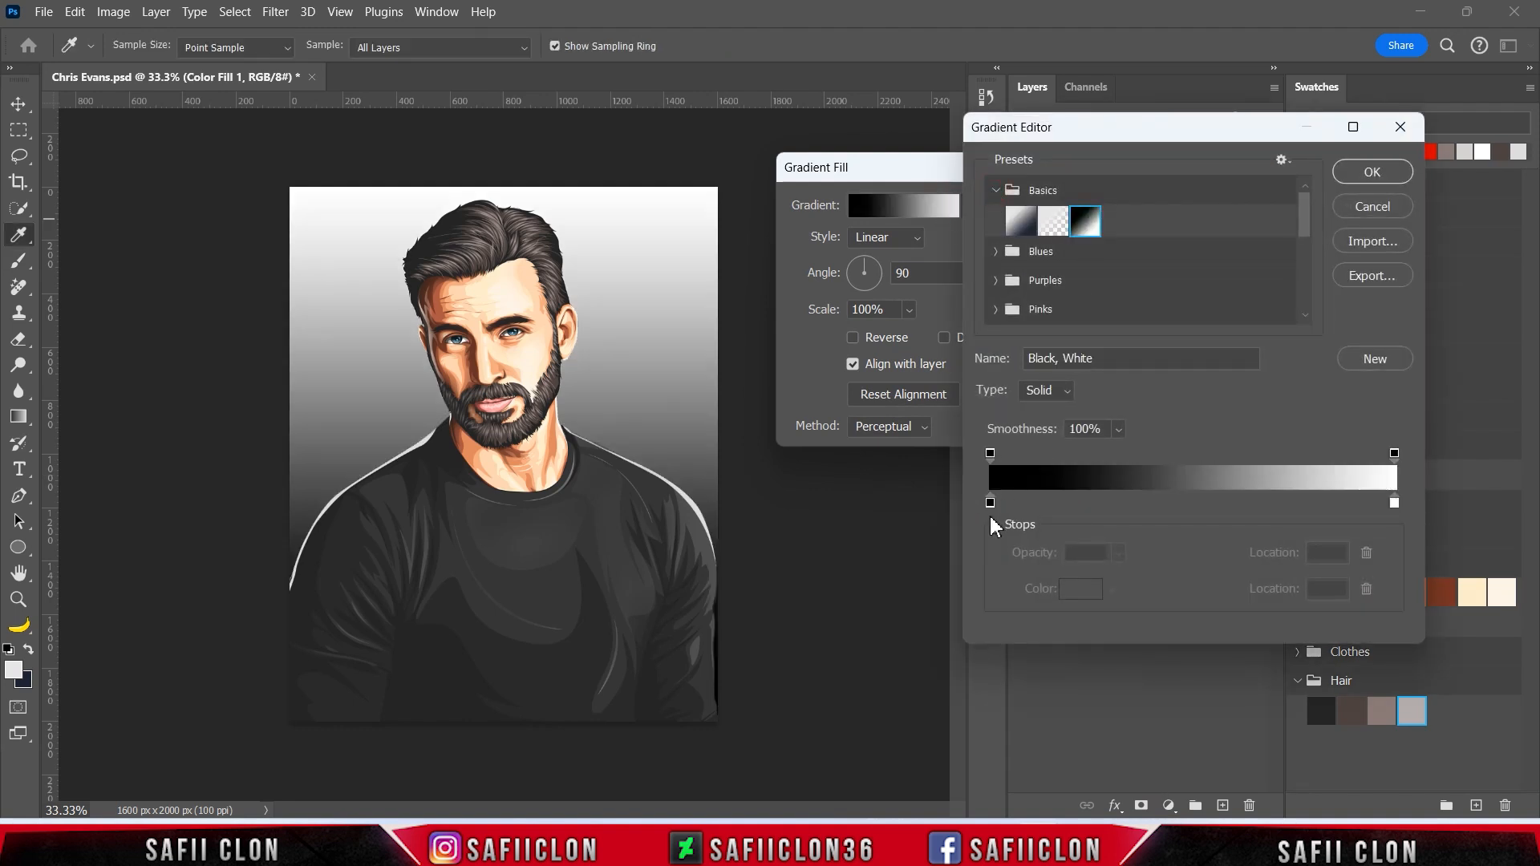
Change the gradient's black colour stop at location 0 to red
left_click(990, 503)
left_click(1095, 597)
left_click_drag(1041, 166, 985, 118)
left_click(1234, 68)
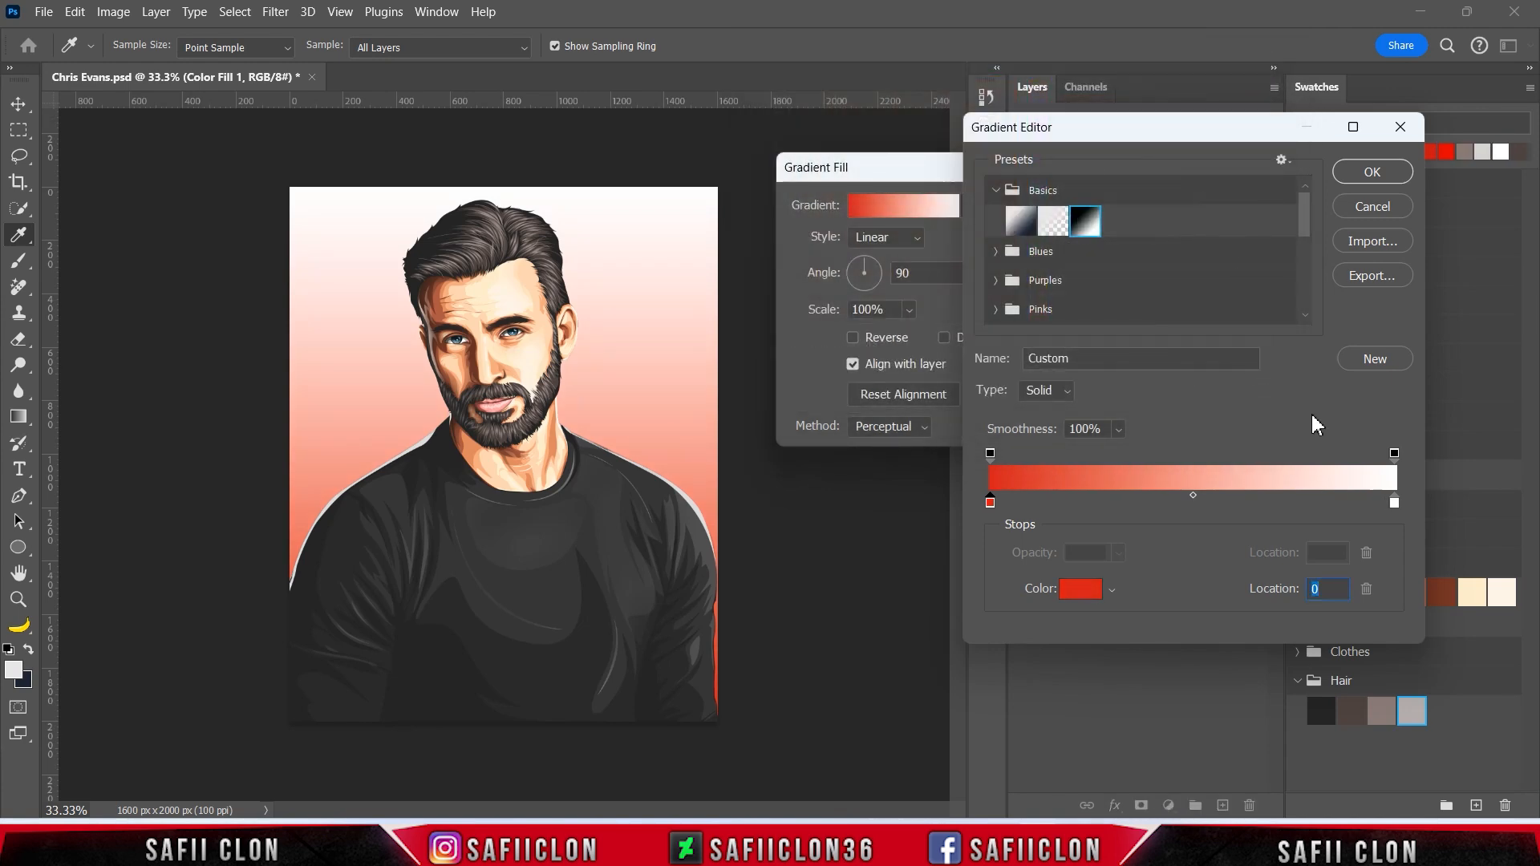
Change the gradient's white colour stop at location 100 to light pink ffc4c4 and accept the edited gradient
left_click(1394, 503)
left_click(1080, 591)
left_click_drag(1041, 173, 1047, 66)
mouse_move(845, 105)
left_mouse_down()
mouse_move(811, 73)
mouse_move(826, 74)
left_mouse_up()
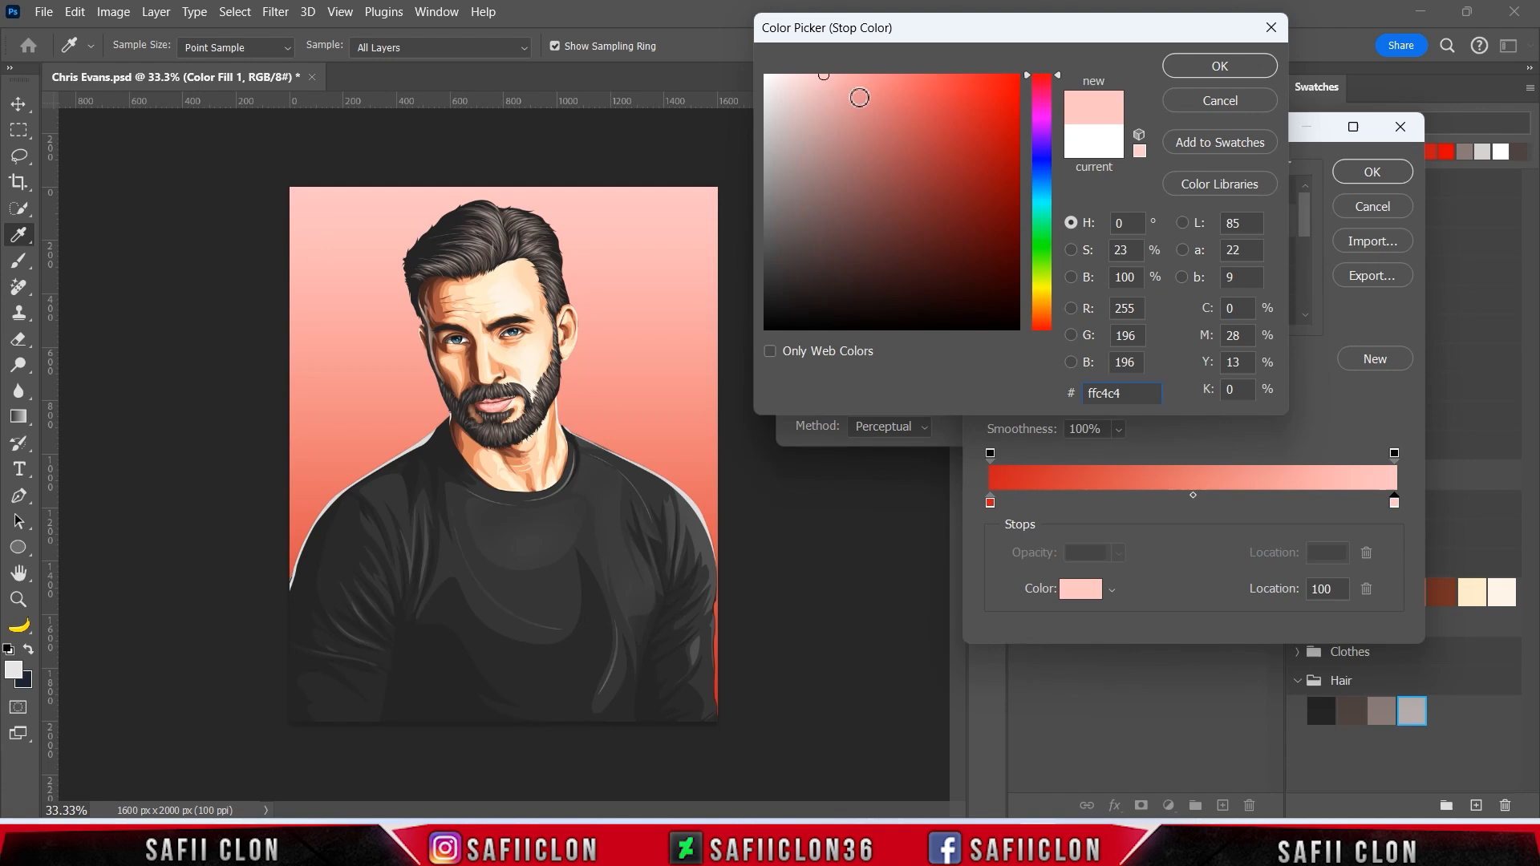
left_click(1217, 68)
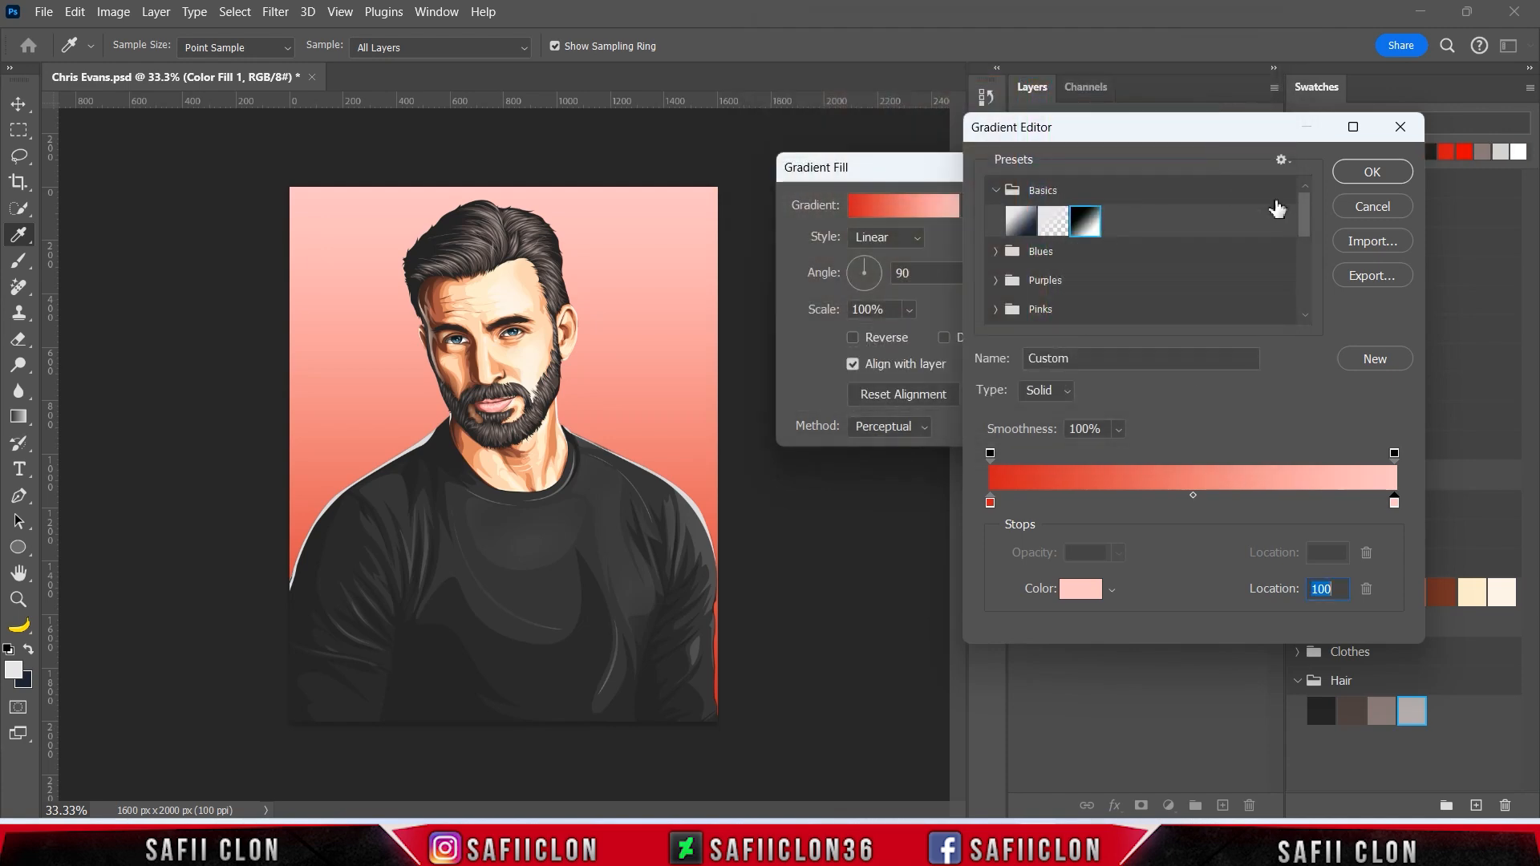
left_click(1371, 175)
Make the gradient fill Radial and reversed at 114% scale, with its centre moved slightly upward behind the portrait
left_click(890, 238)
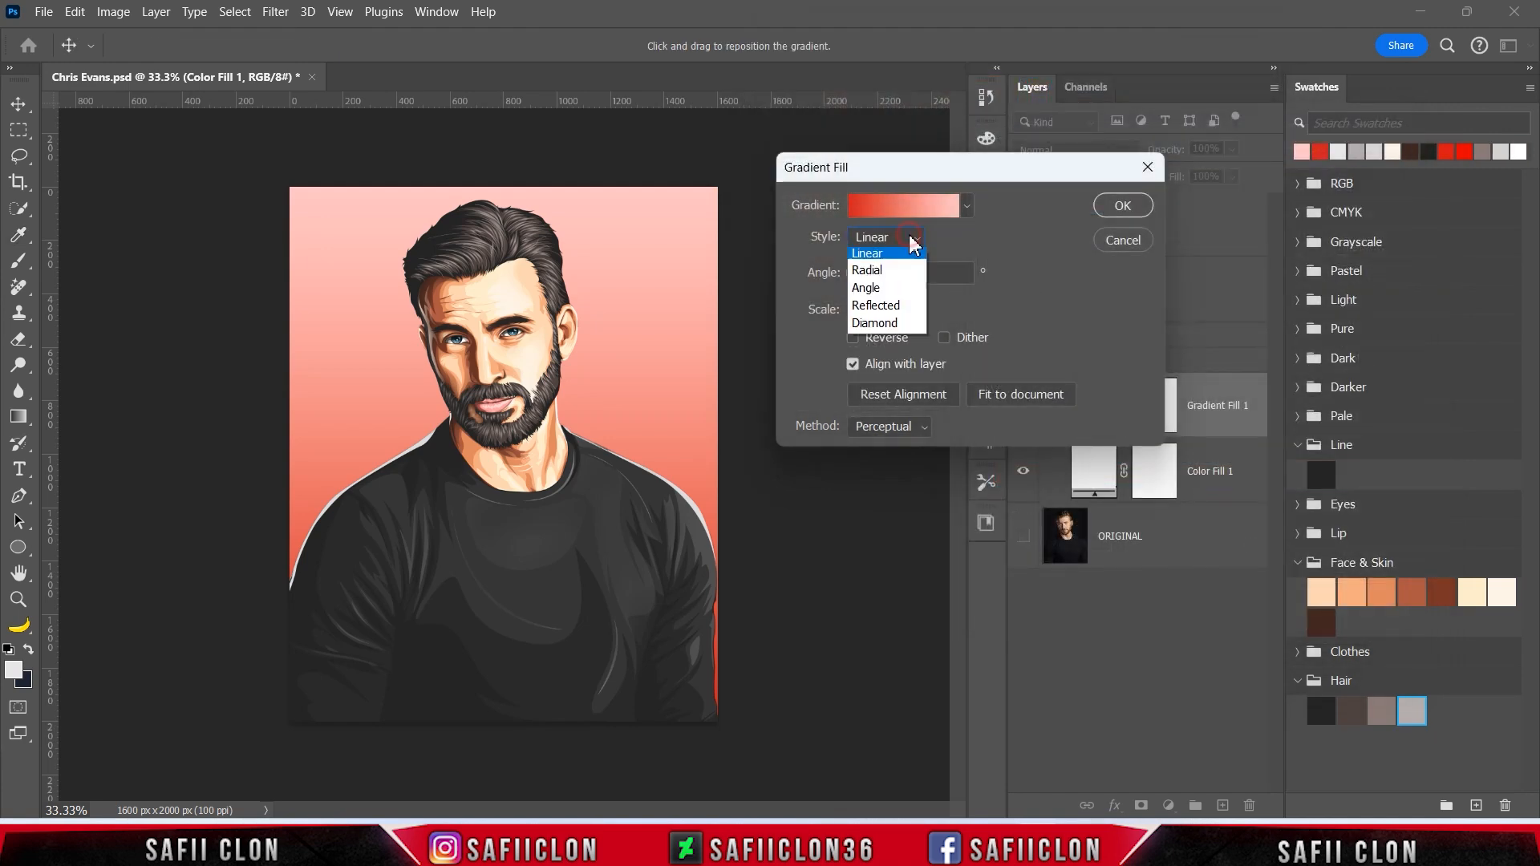
left_click(892, 277)
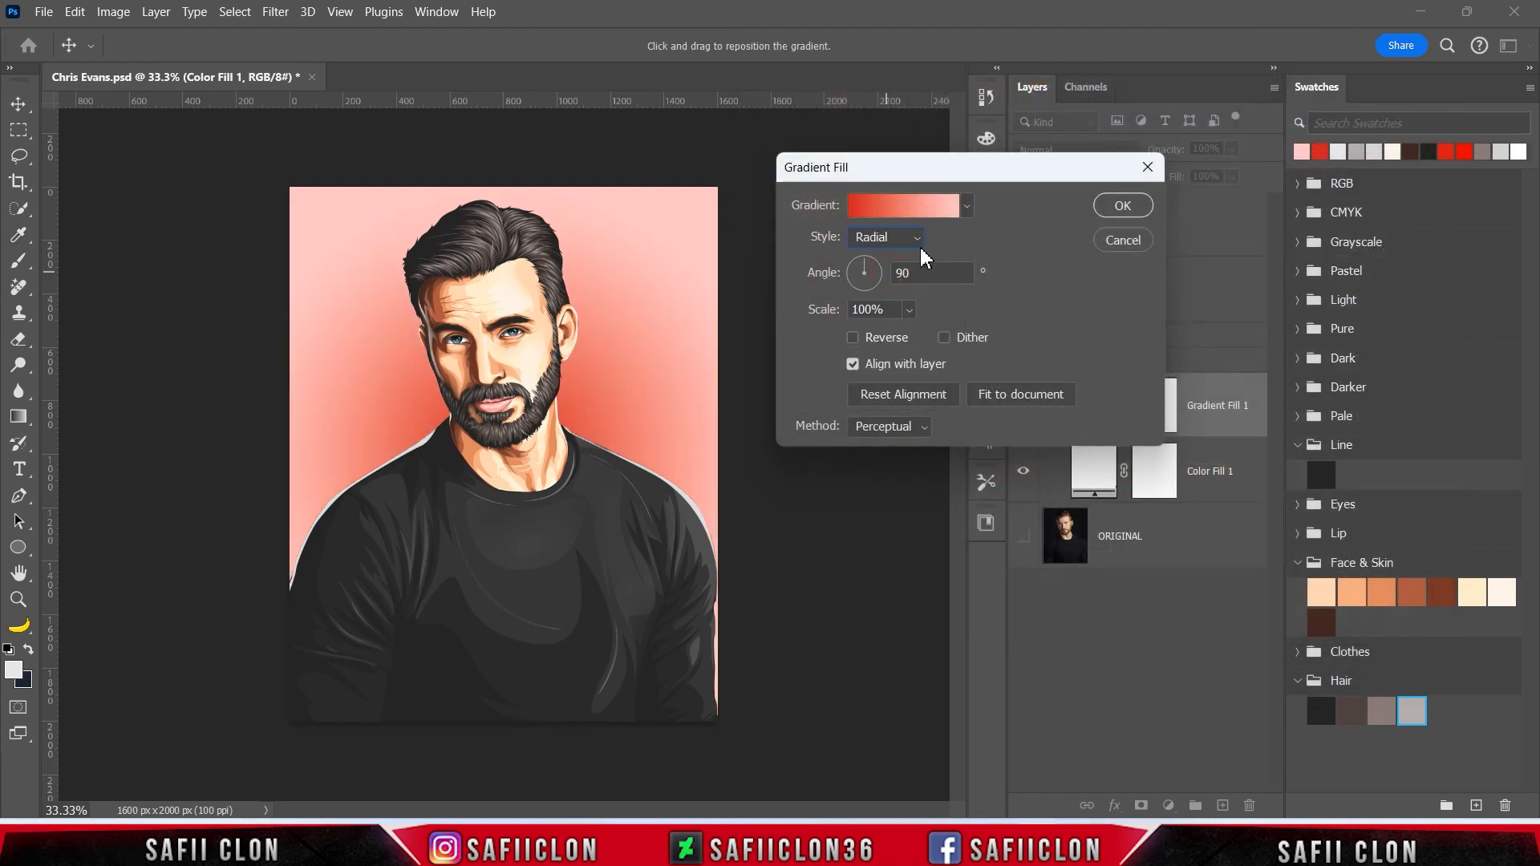
left_click(853, 338)
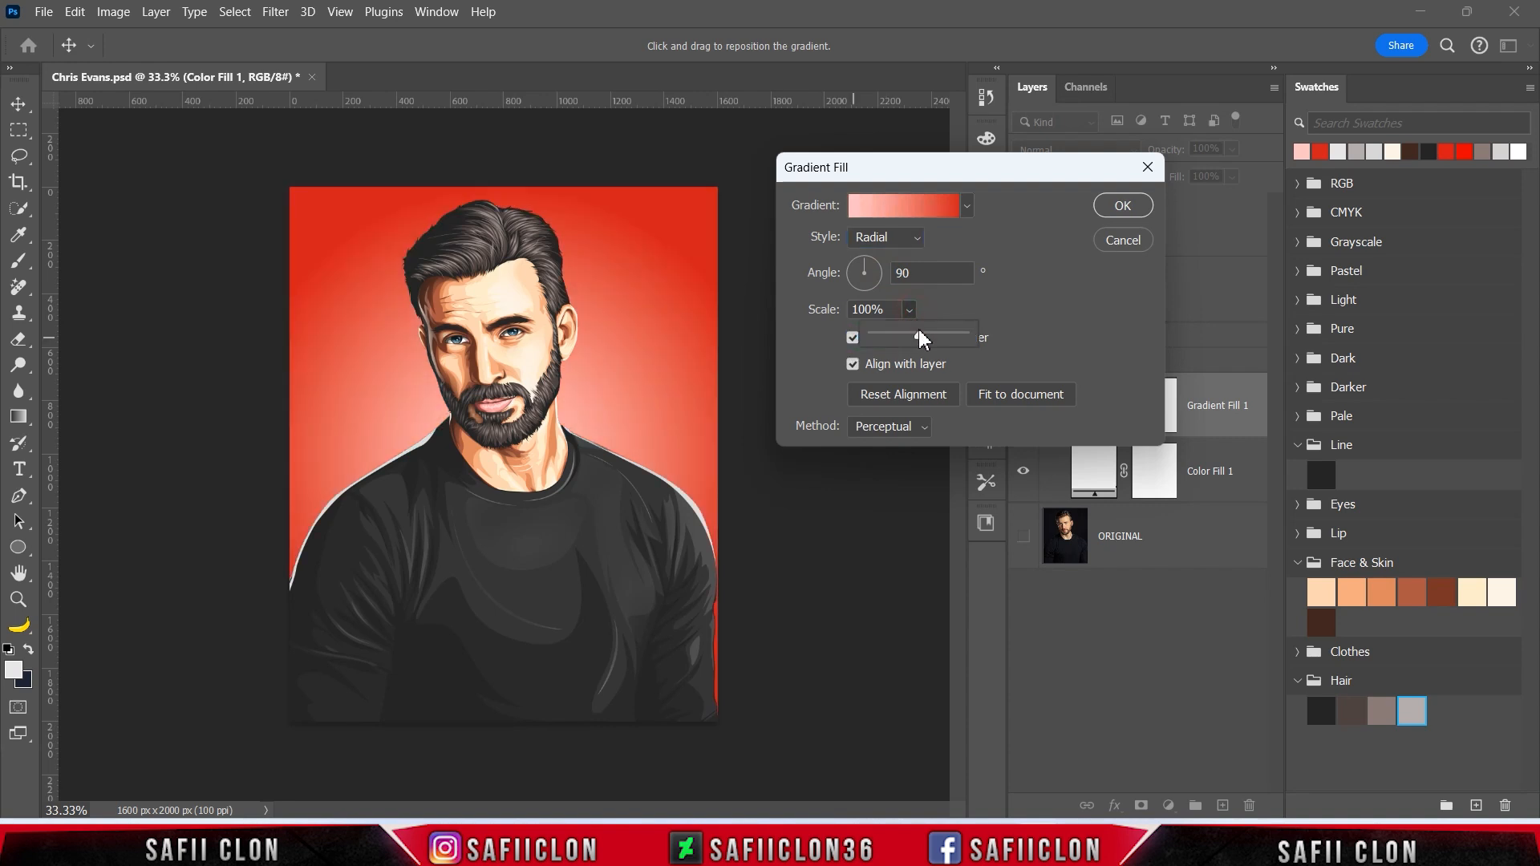
left_click(921, 334)
left_click_drag(607, 406, 601, 374)
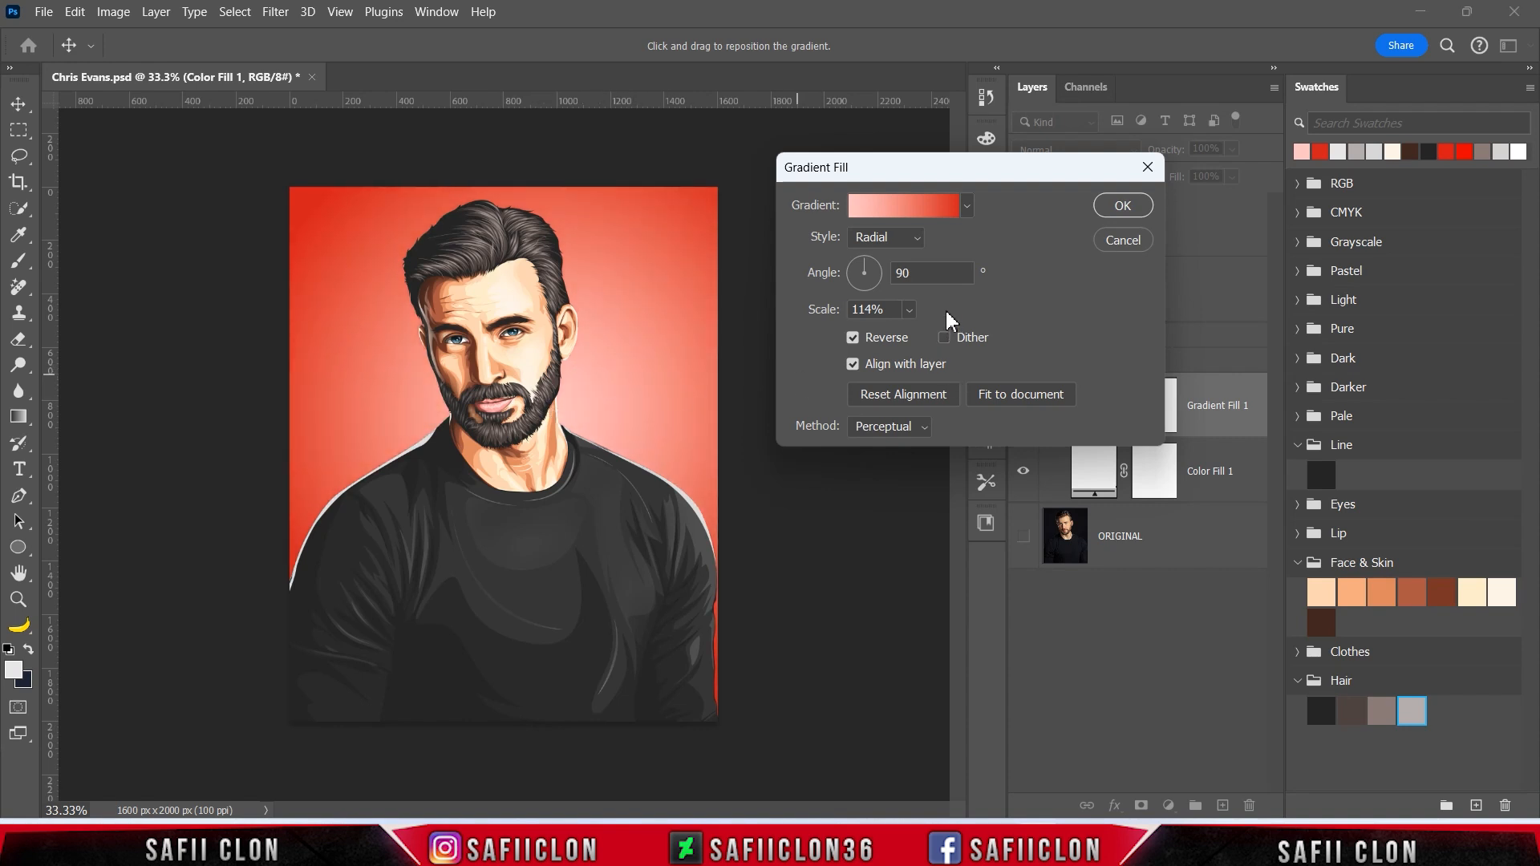
left_click(1121, 207)
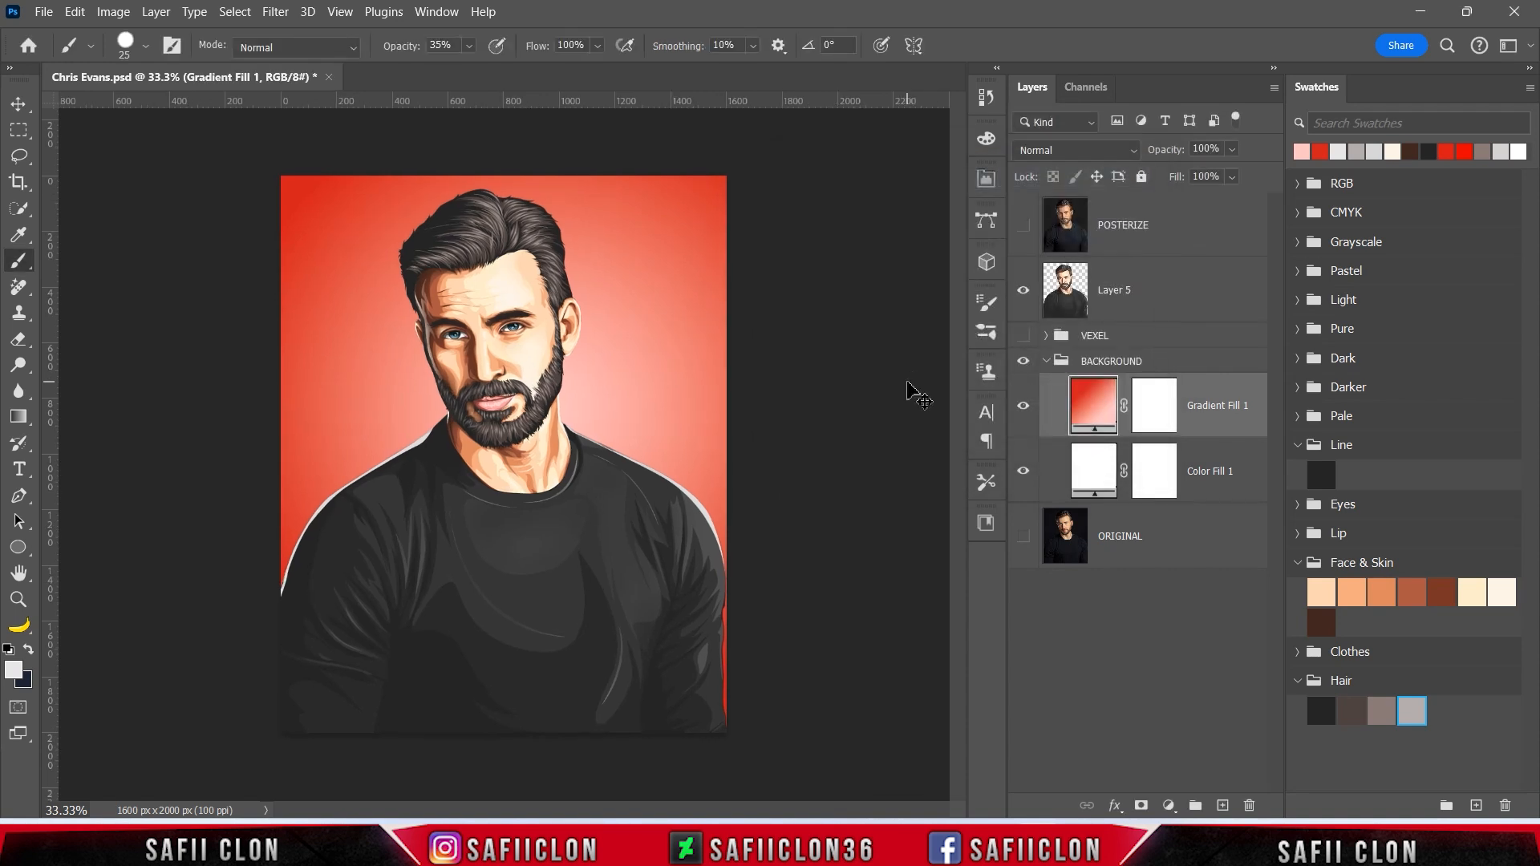
Compare the portrait's background with the Gradient Fill 1 layer hidden and shown
key("ctrl+plus")
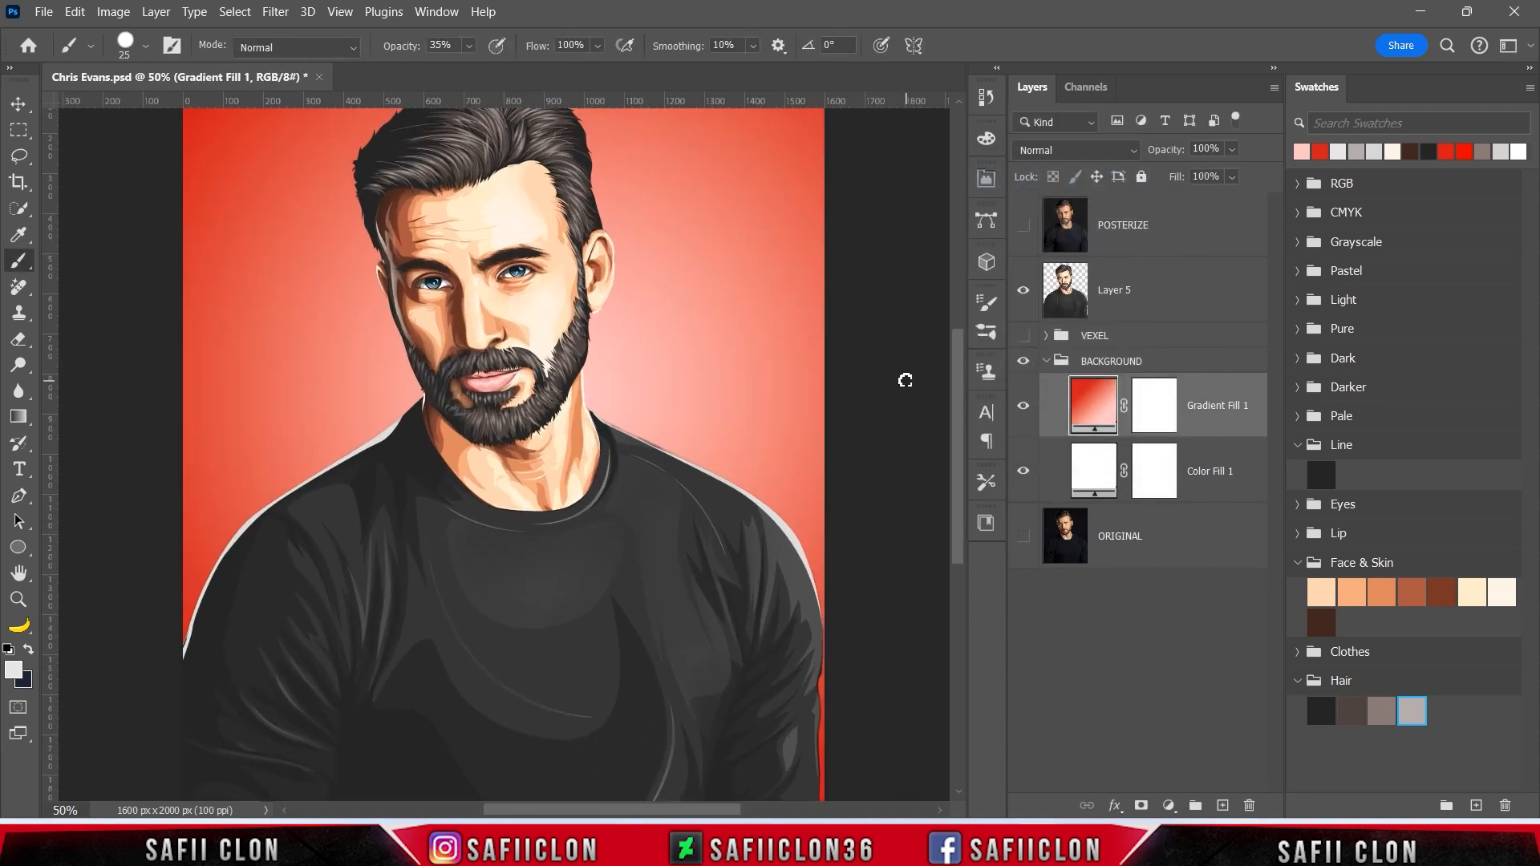
scroll(905, 379, "up", 3)
left_click(1025, 410)
left_click(1023, 411)
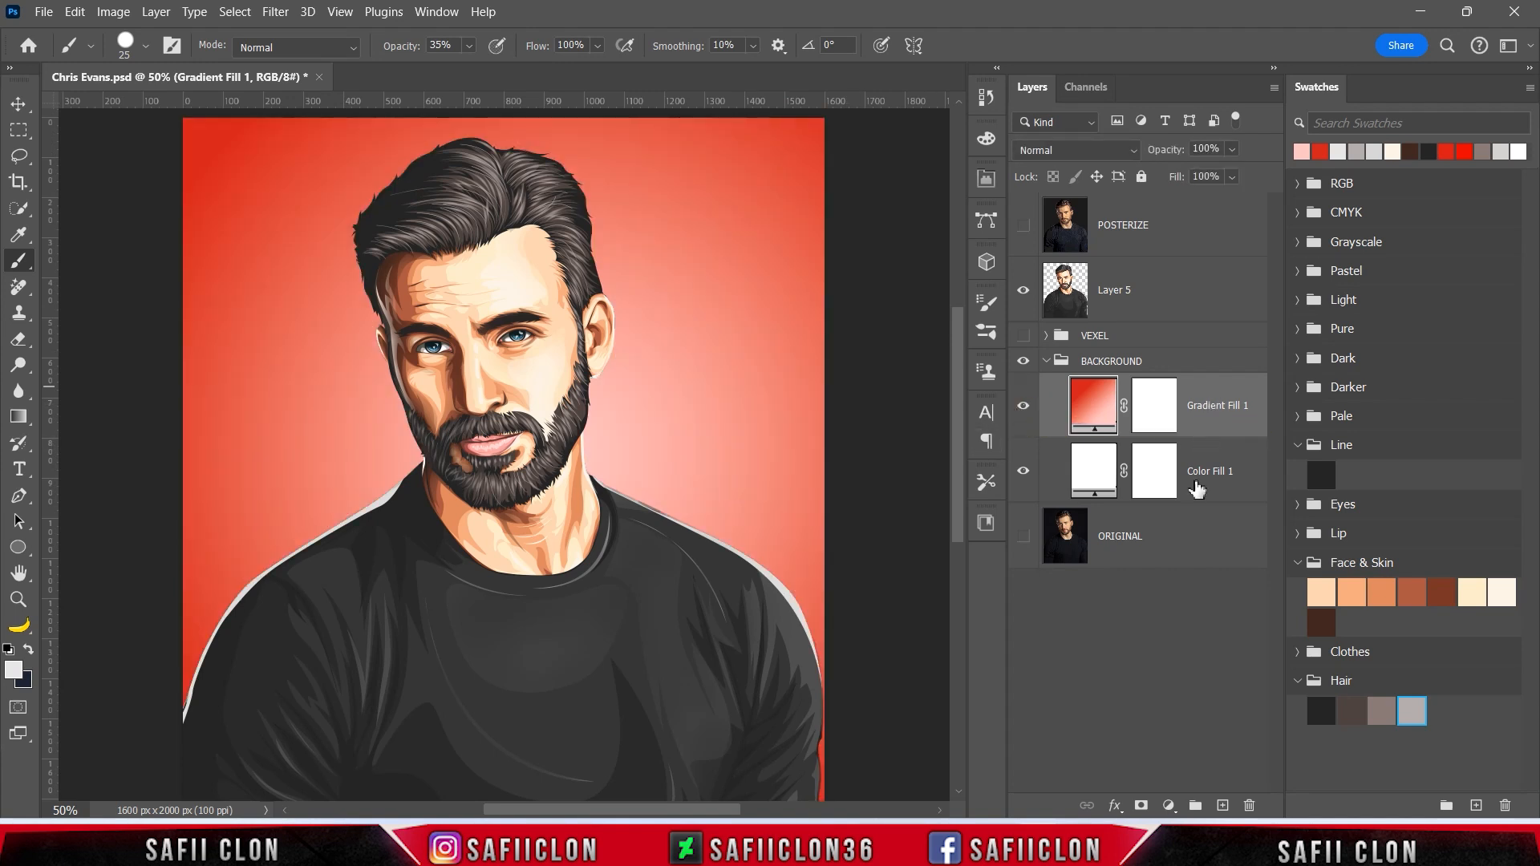
Add an empty layer above Gradient Fill 1 and set up the Gradient tool in Gradient mode with the Basics colour-to-transparent preset
left_click(1222, 805)
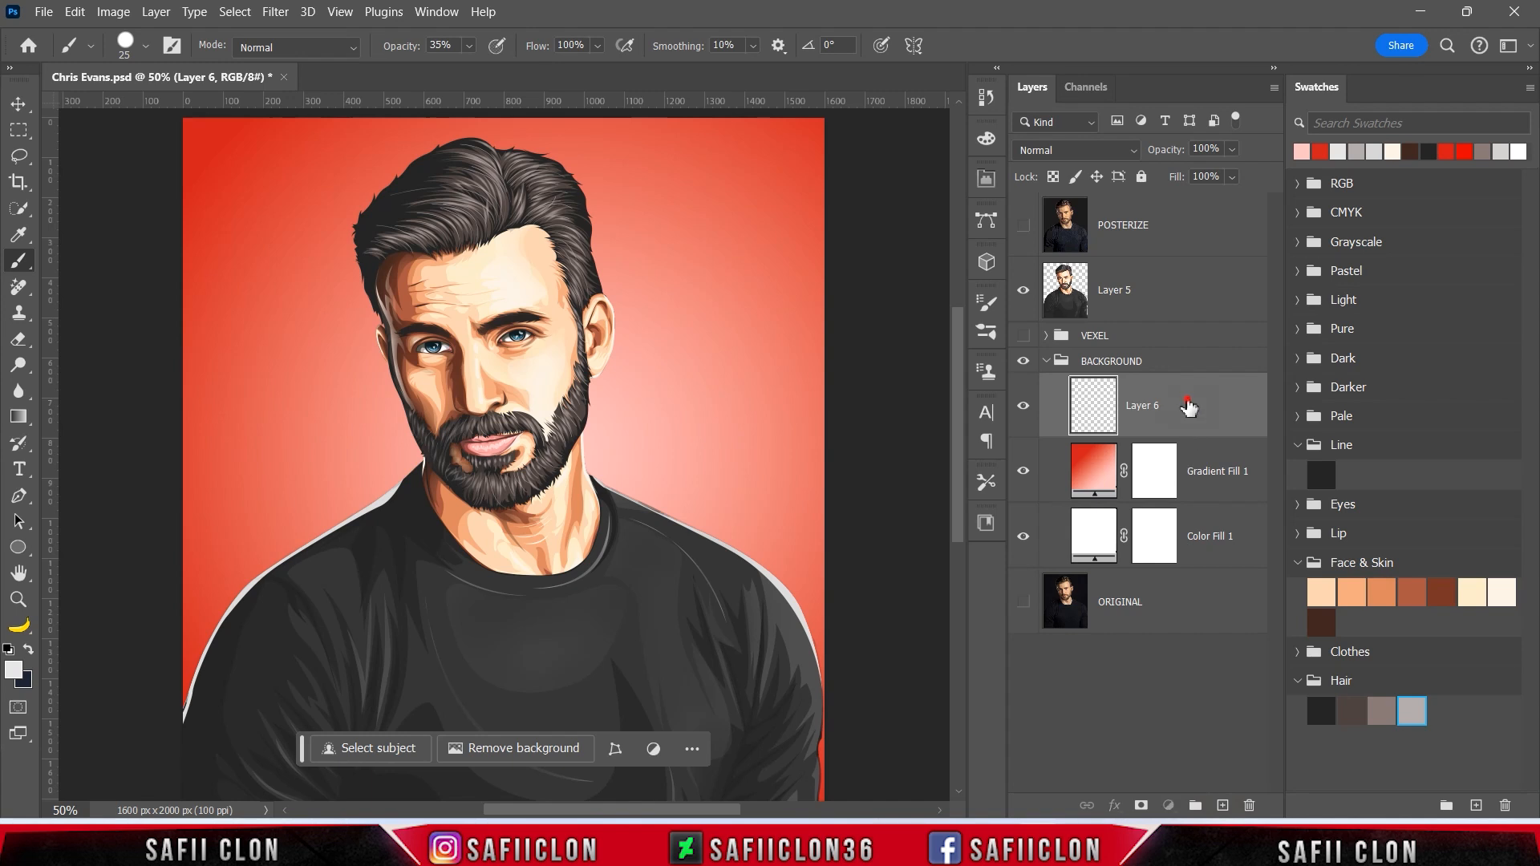
right_click(29, 423)
left_click(73, 415)
left_click(209, 47)
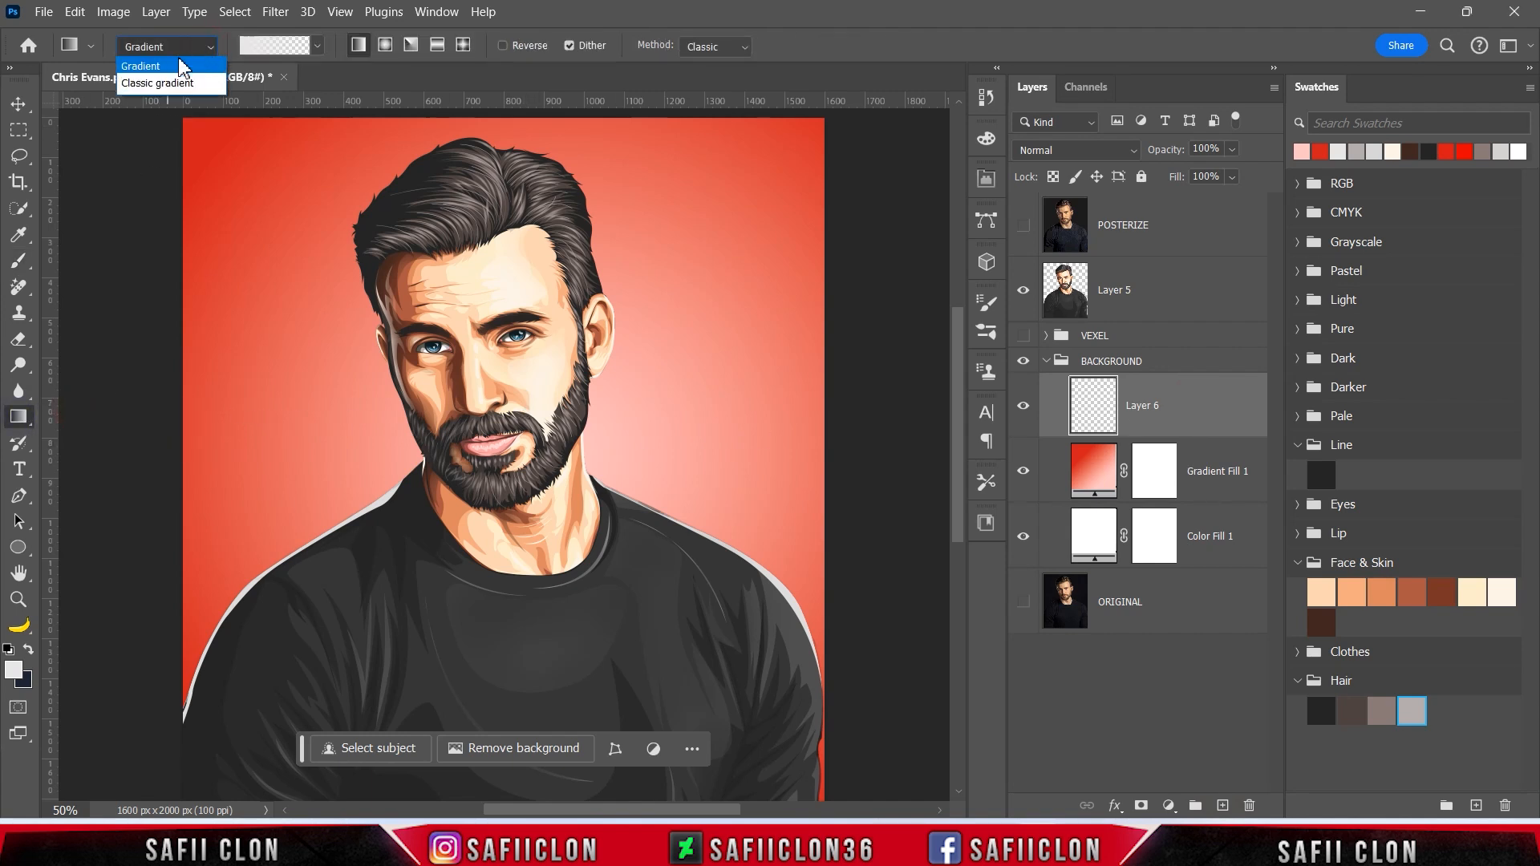
left_click(160, 67)
left_click(317, 46)
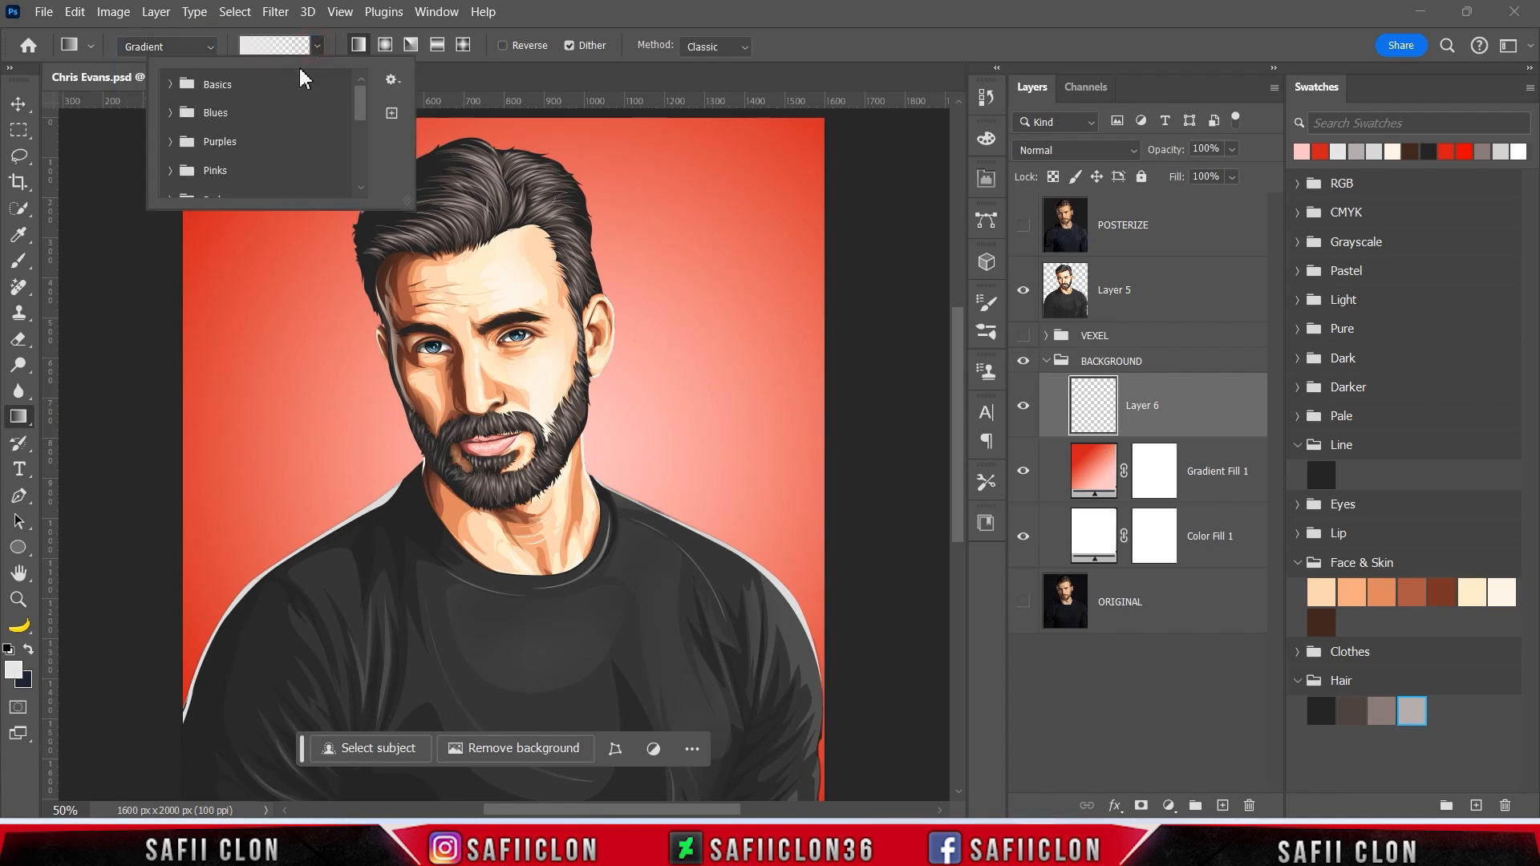
left_click(171, 85)
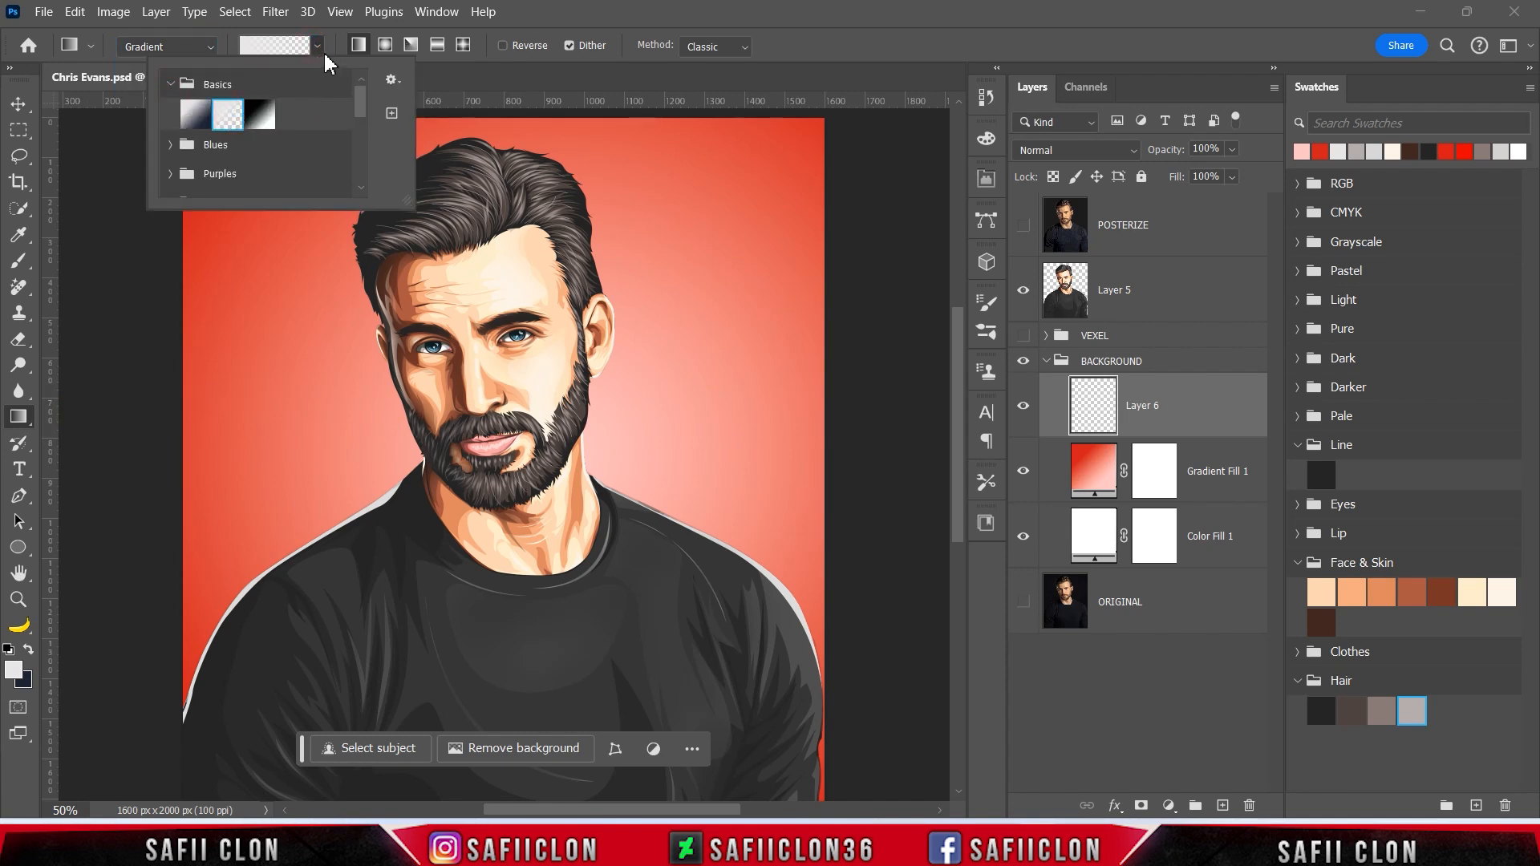
left_click(317, 48)
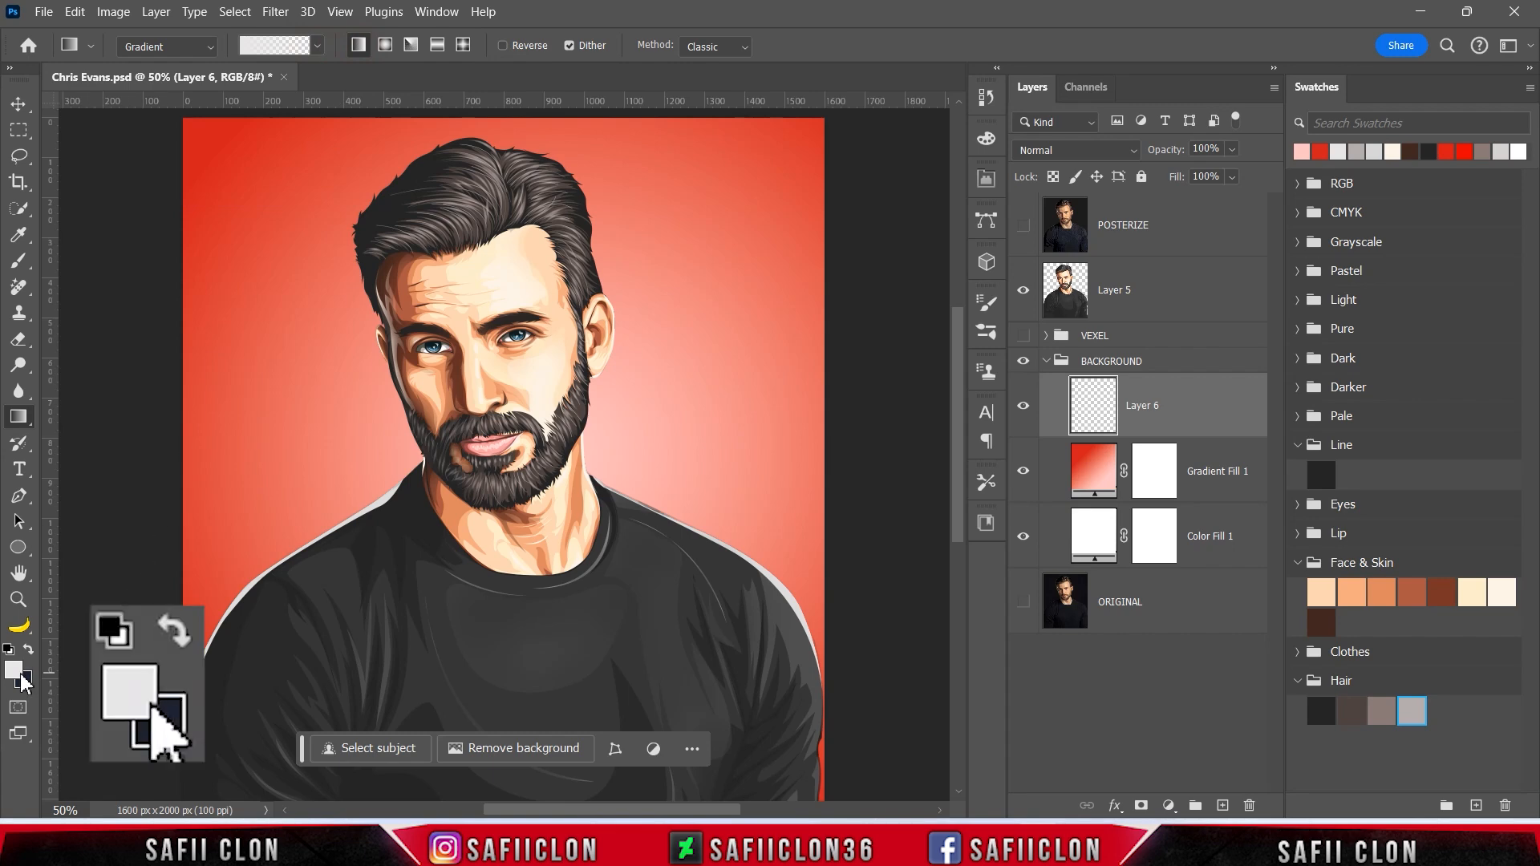
Swap the foreground and background colours and set the foreground colour to black 000000
left_click(29, 649)
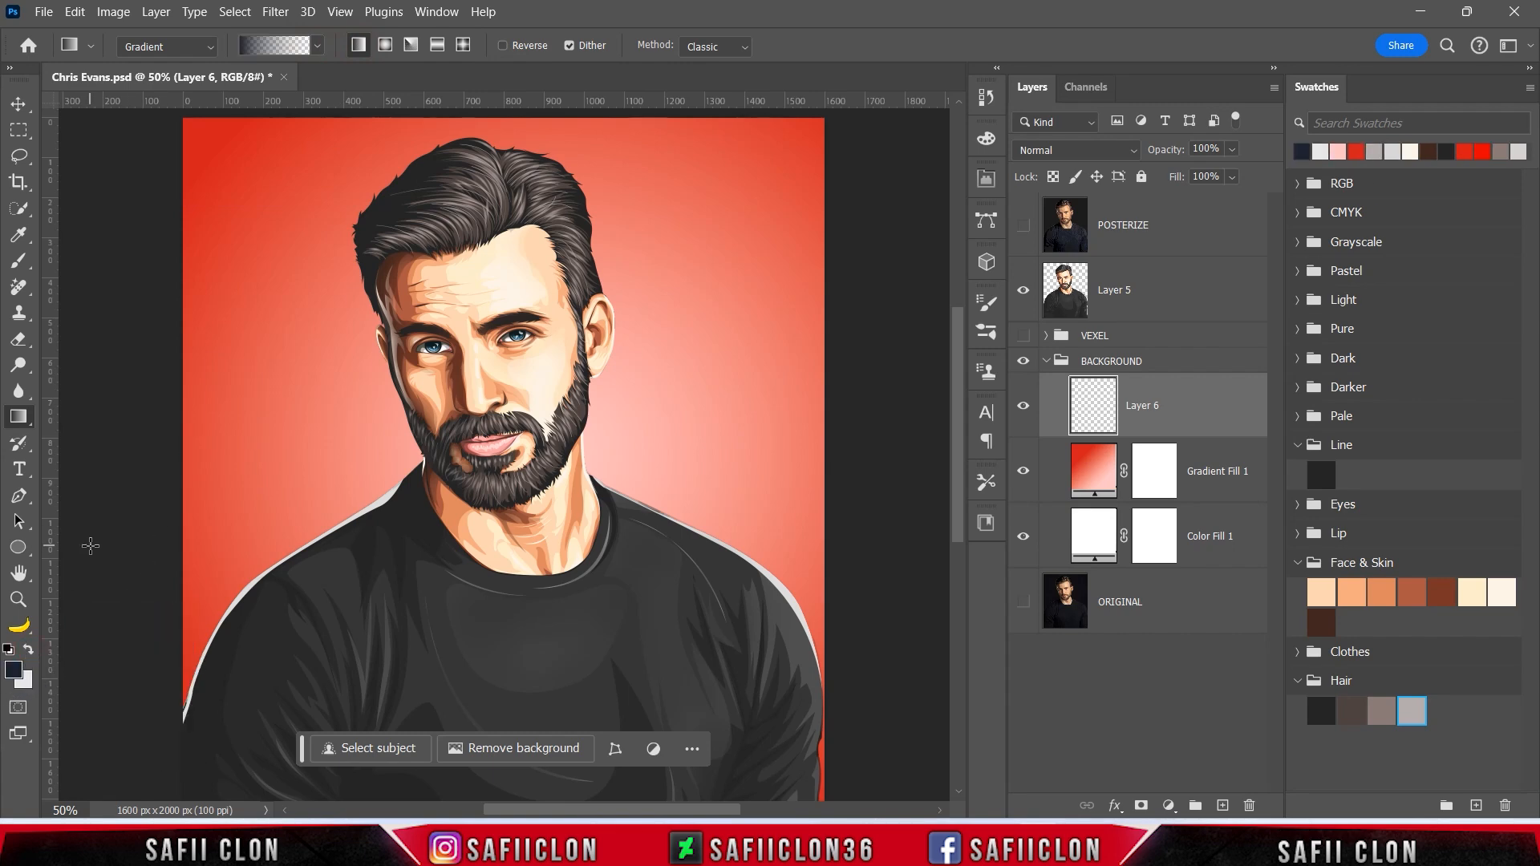
key("ctrl+minus")
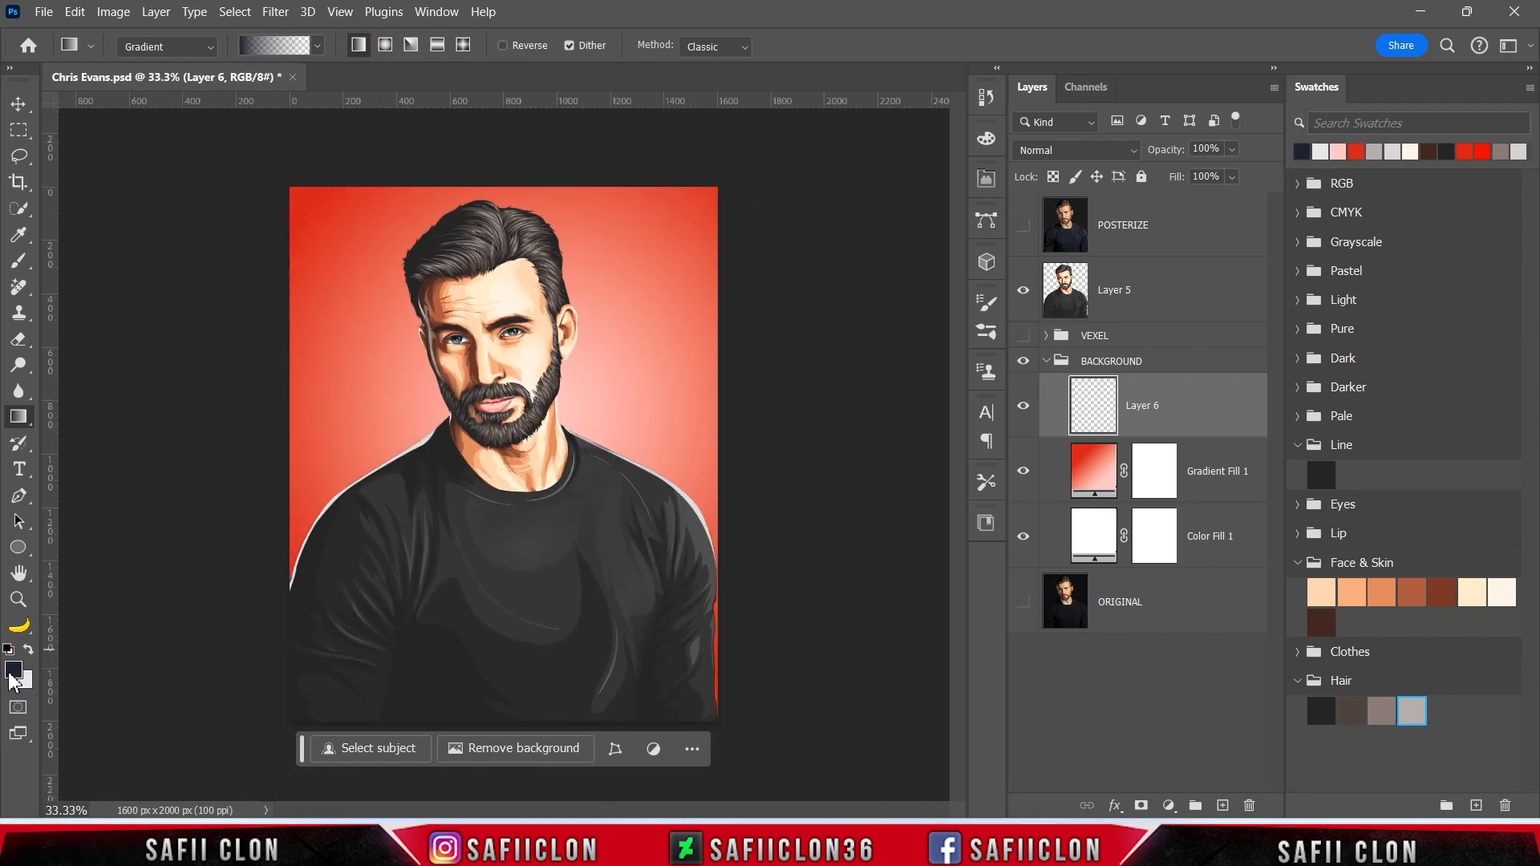
left_click(13, 670)
left_click_drag(866, 280, 723, 337)
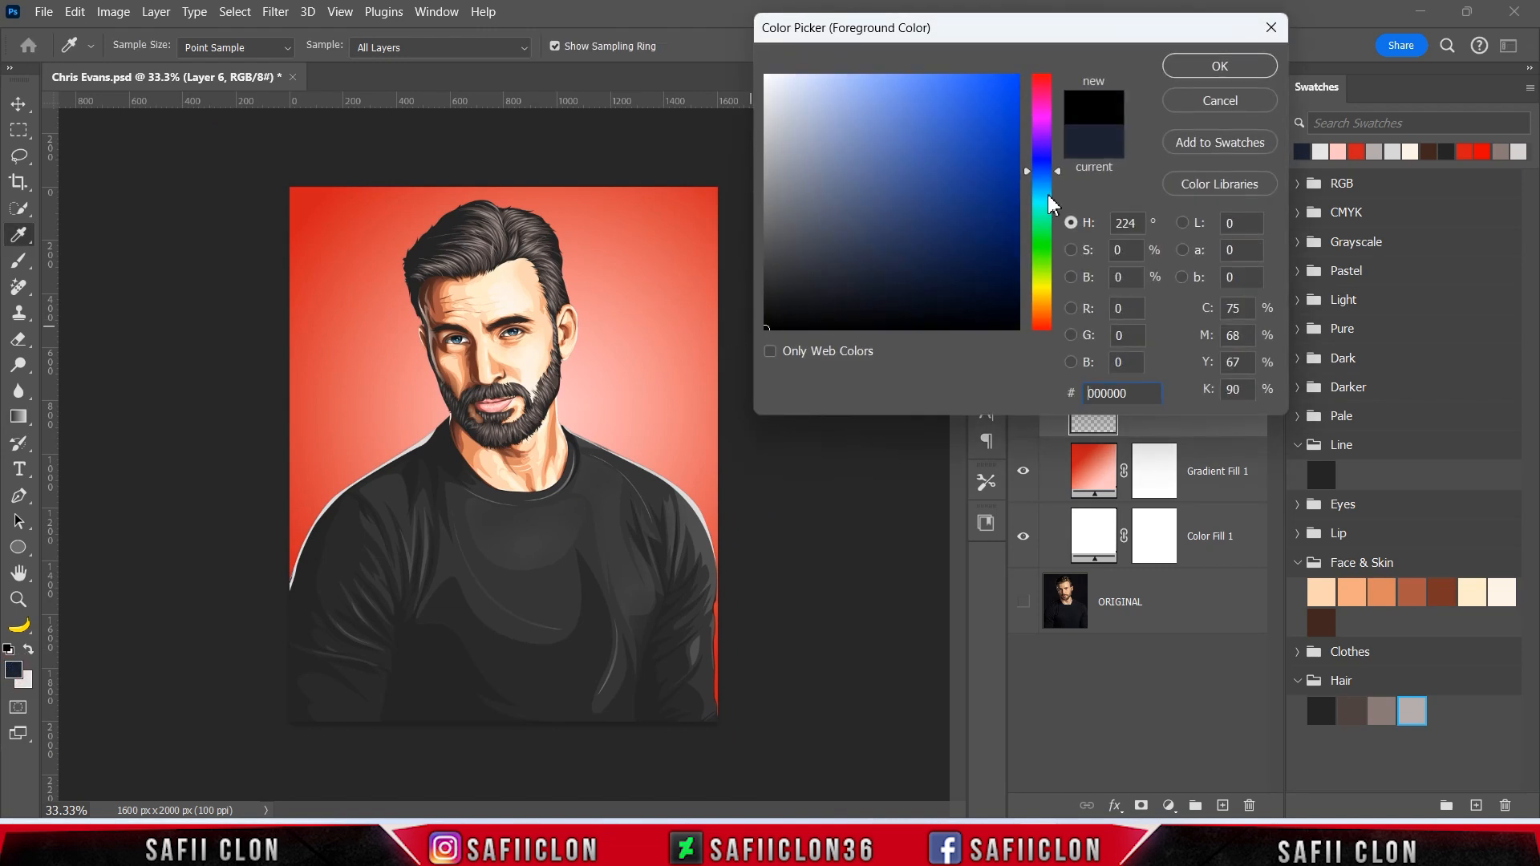
left_click(1195, 69)
Draw a horizontal black-to-transparent gradient darkening the background's left side, widen it at both ends, and lower its Fill to 47%
left_click_drag(159, 421, 636, 422)
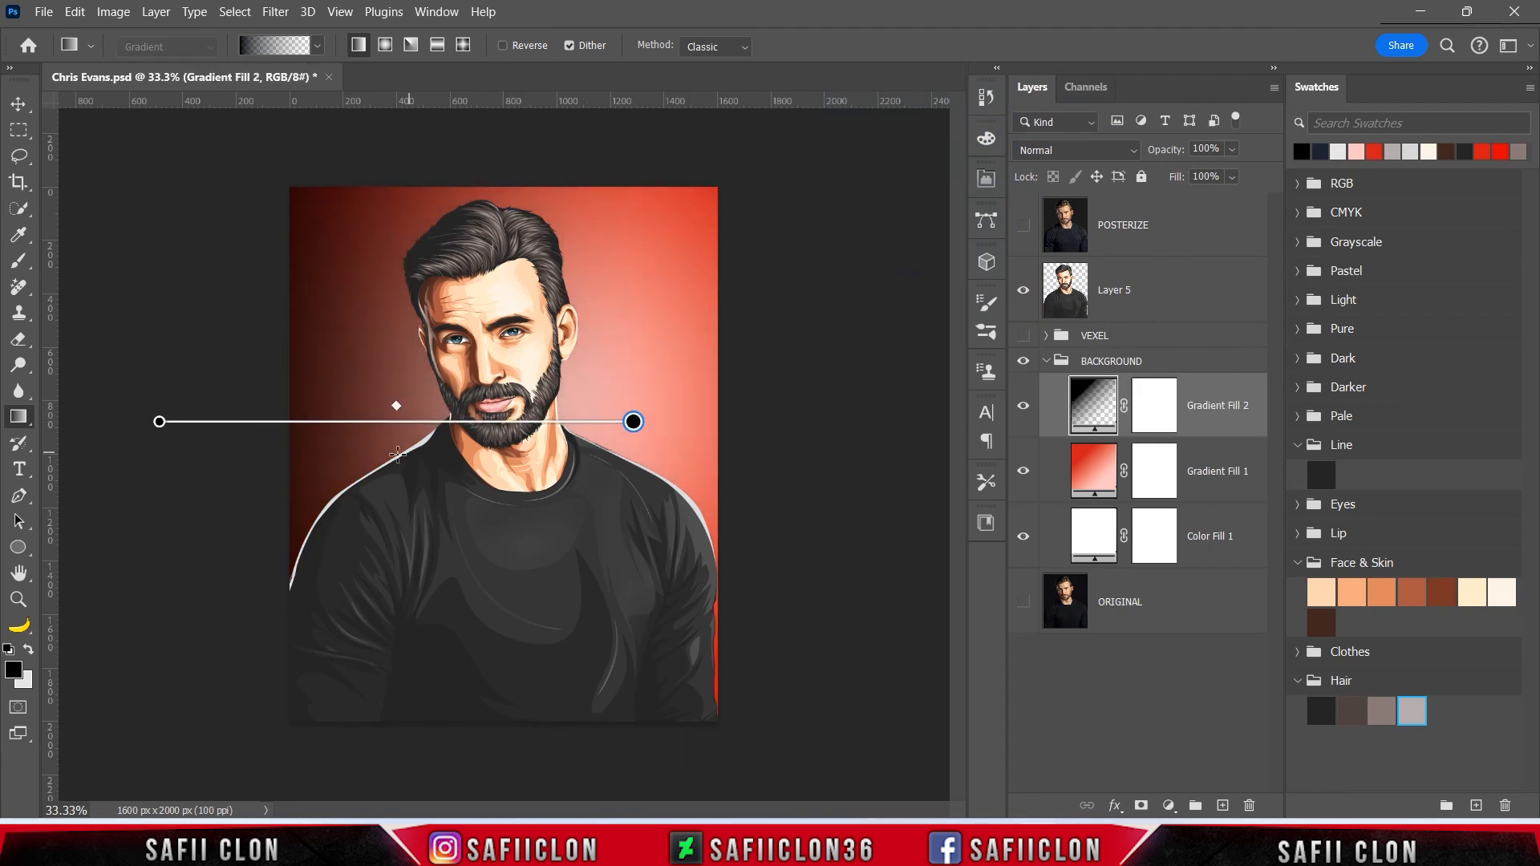
left_click_drag(159, 421, 115, 426)
mouse_move(634, 422)
left_mouse_down()
mouse_move(883, 409)
mouse_move(641, 438)
mouse_move(651, 421)
left_mouse_up()
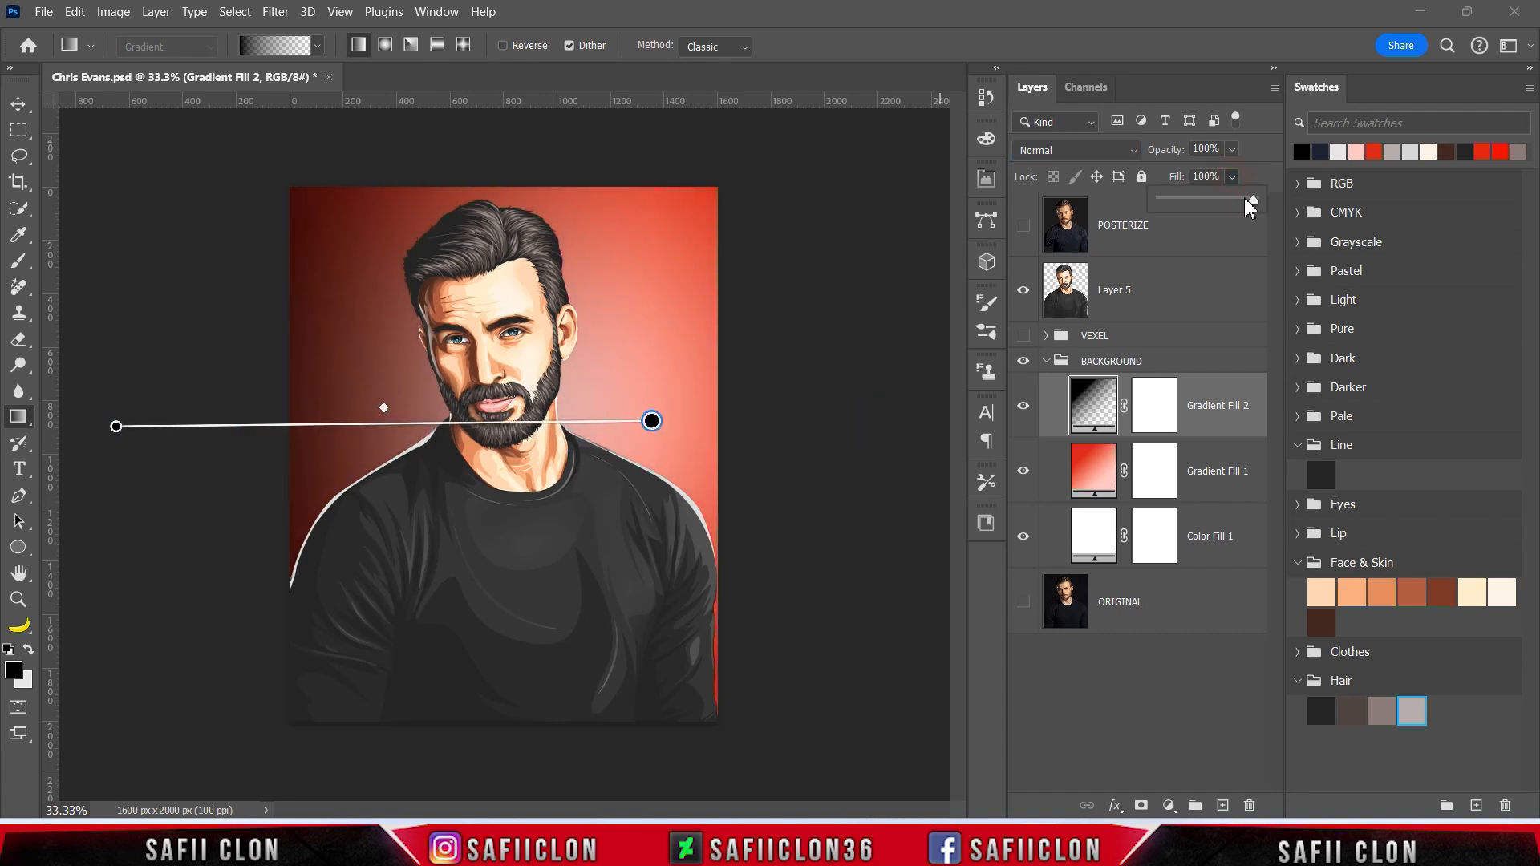
left_click_drag(1227, 205, 1216, 206)
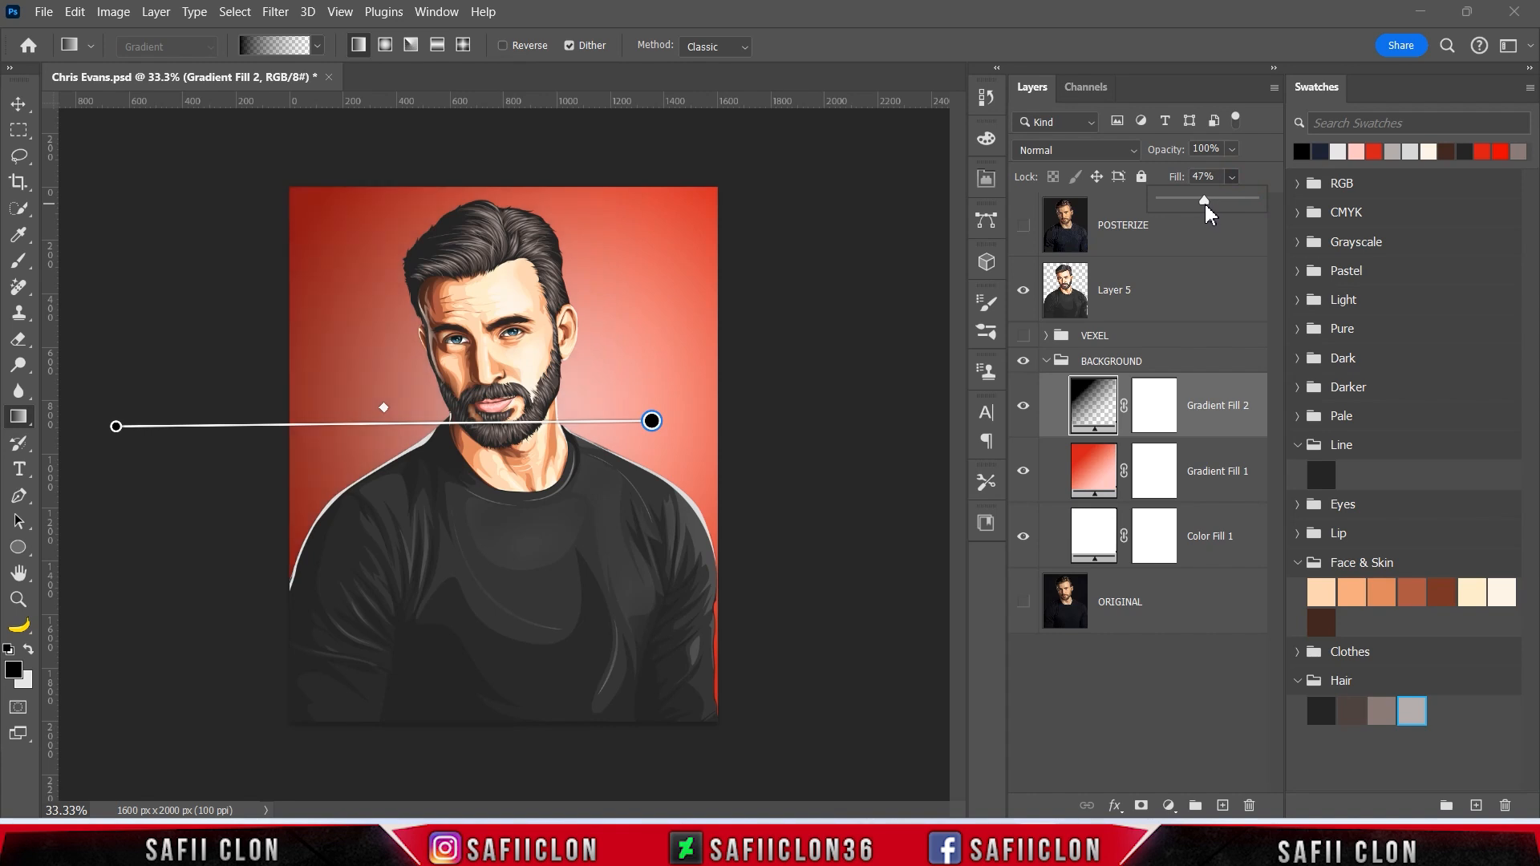
Angle the black gradient from outside the canvas's left edge to the chin, set its Fill to 52%, and compare it hidden and shown
left_click_drag(653, 423, 481, 427)
left_click_drag(116, 426, 118, 336)
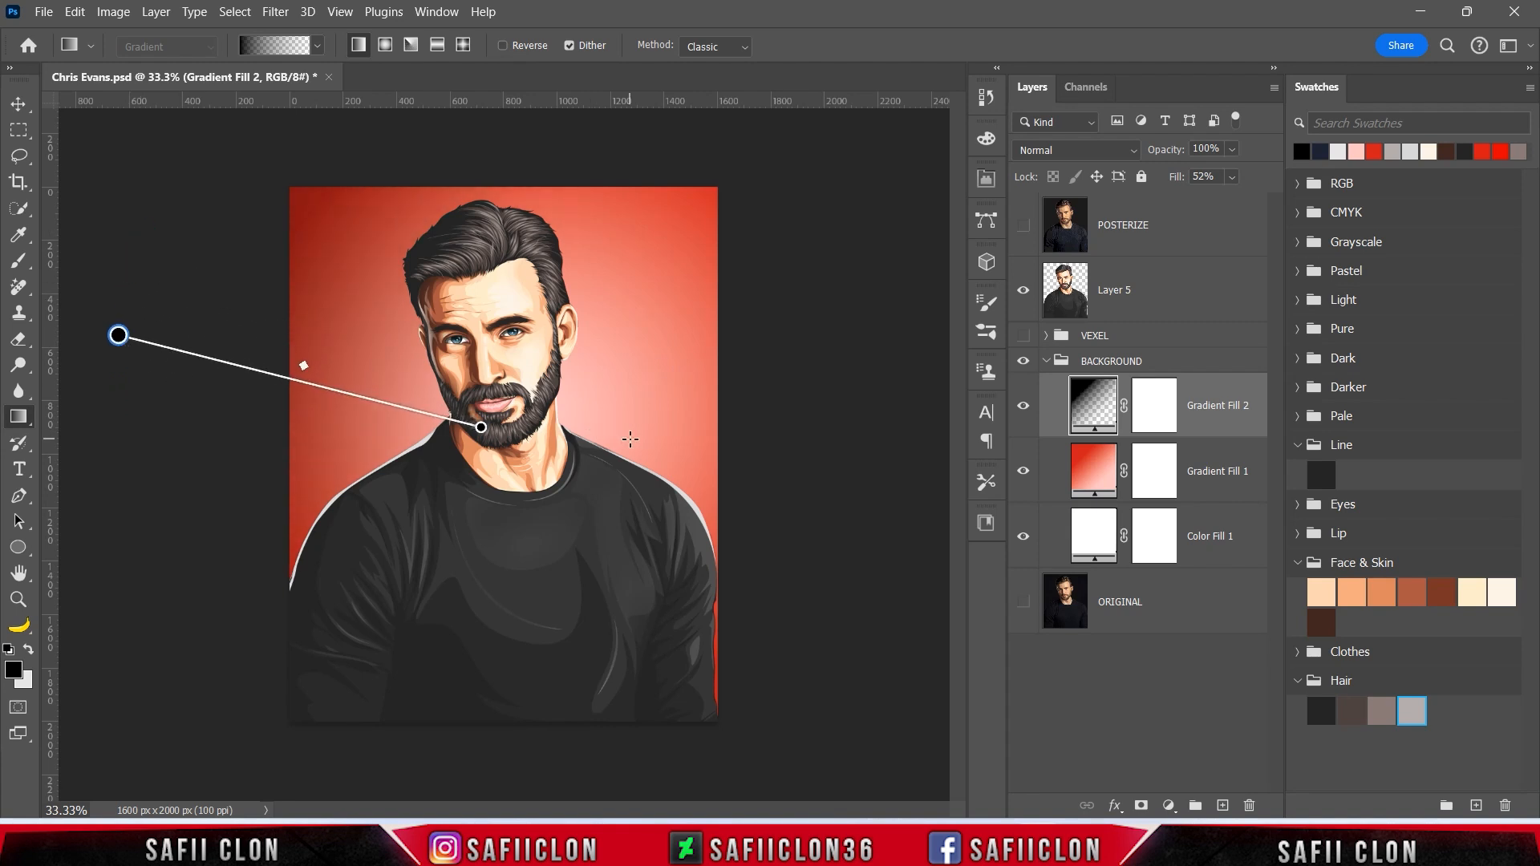
left_click(1024, 407)
left_click(1023, 408)
left_click(1023, 407)
left_click(1023, 408)
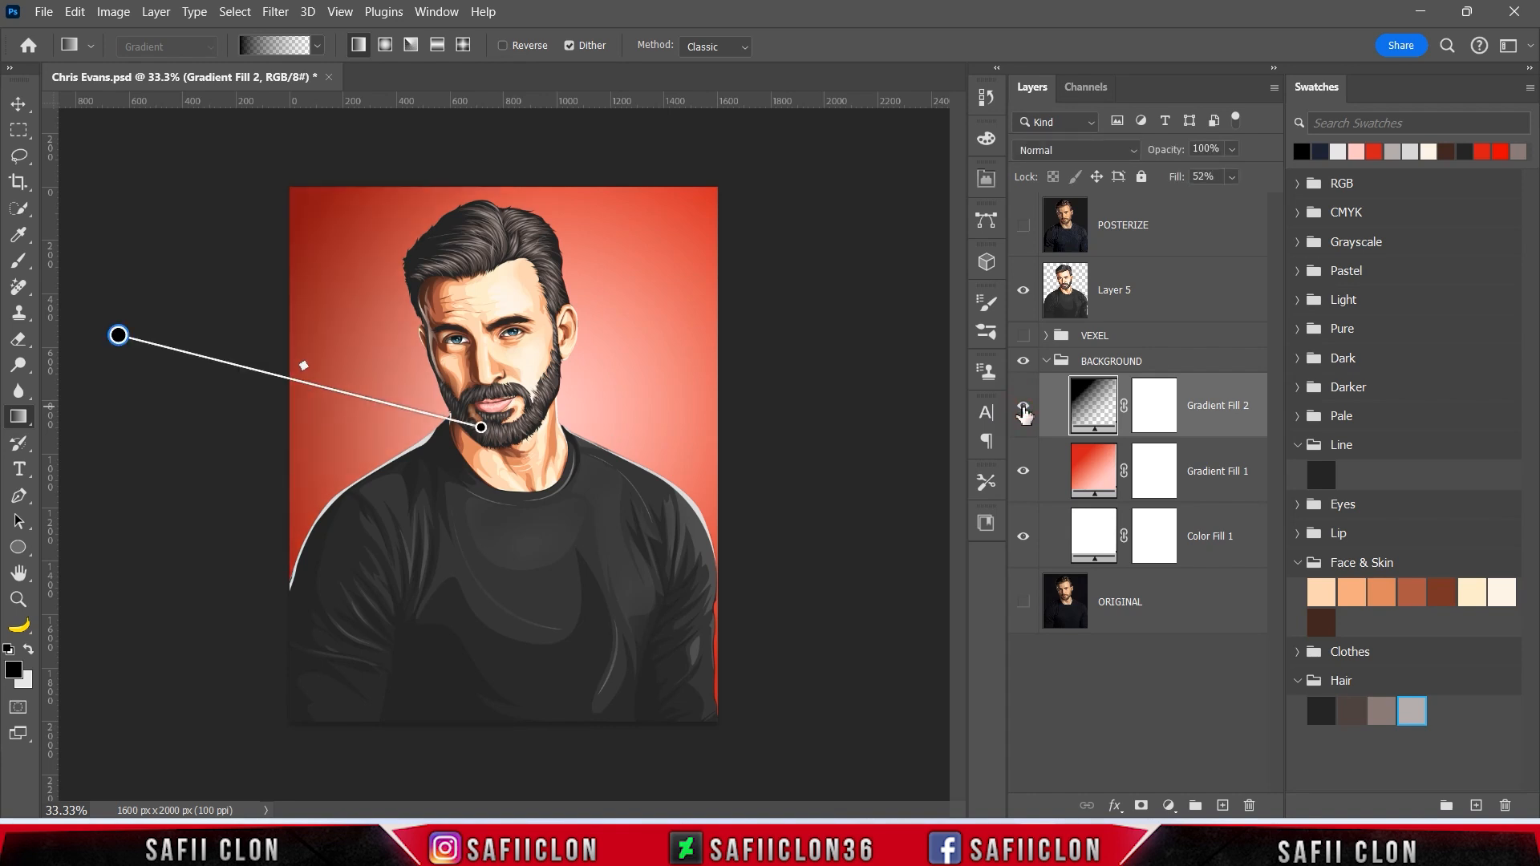
Collapse the BACKGROUND group and place a visible duplicate of the ORIGINAL layer directly above Layer 5
left_click(1161, 369)
left_click(1045, 362)
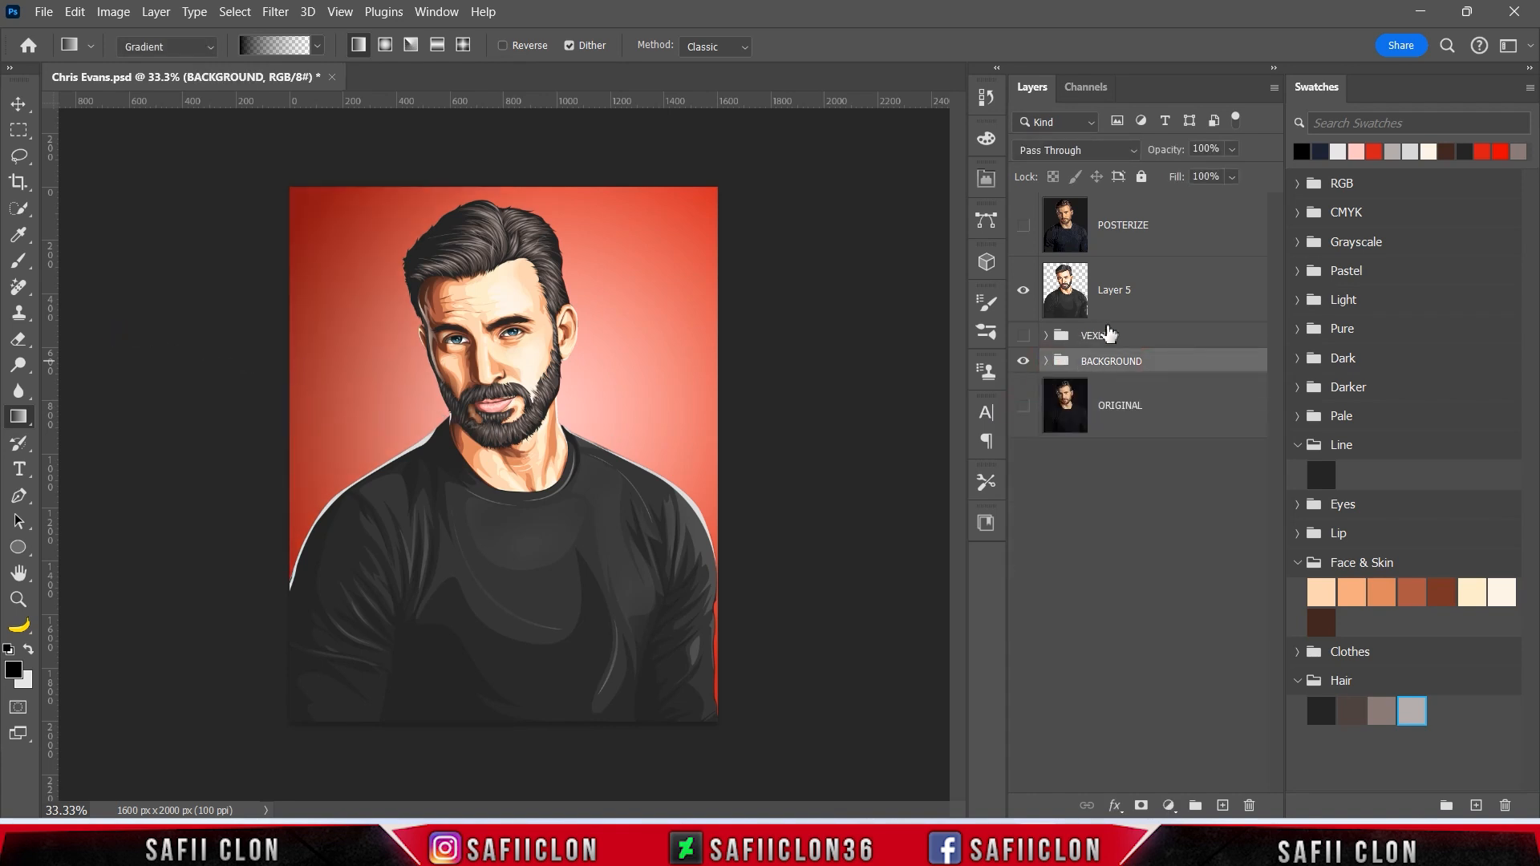
left_click(1187, 291)
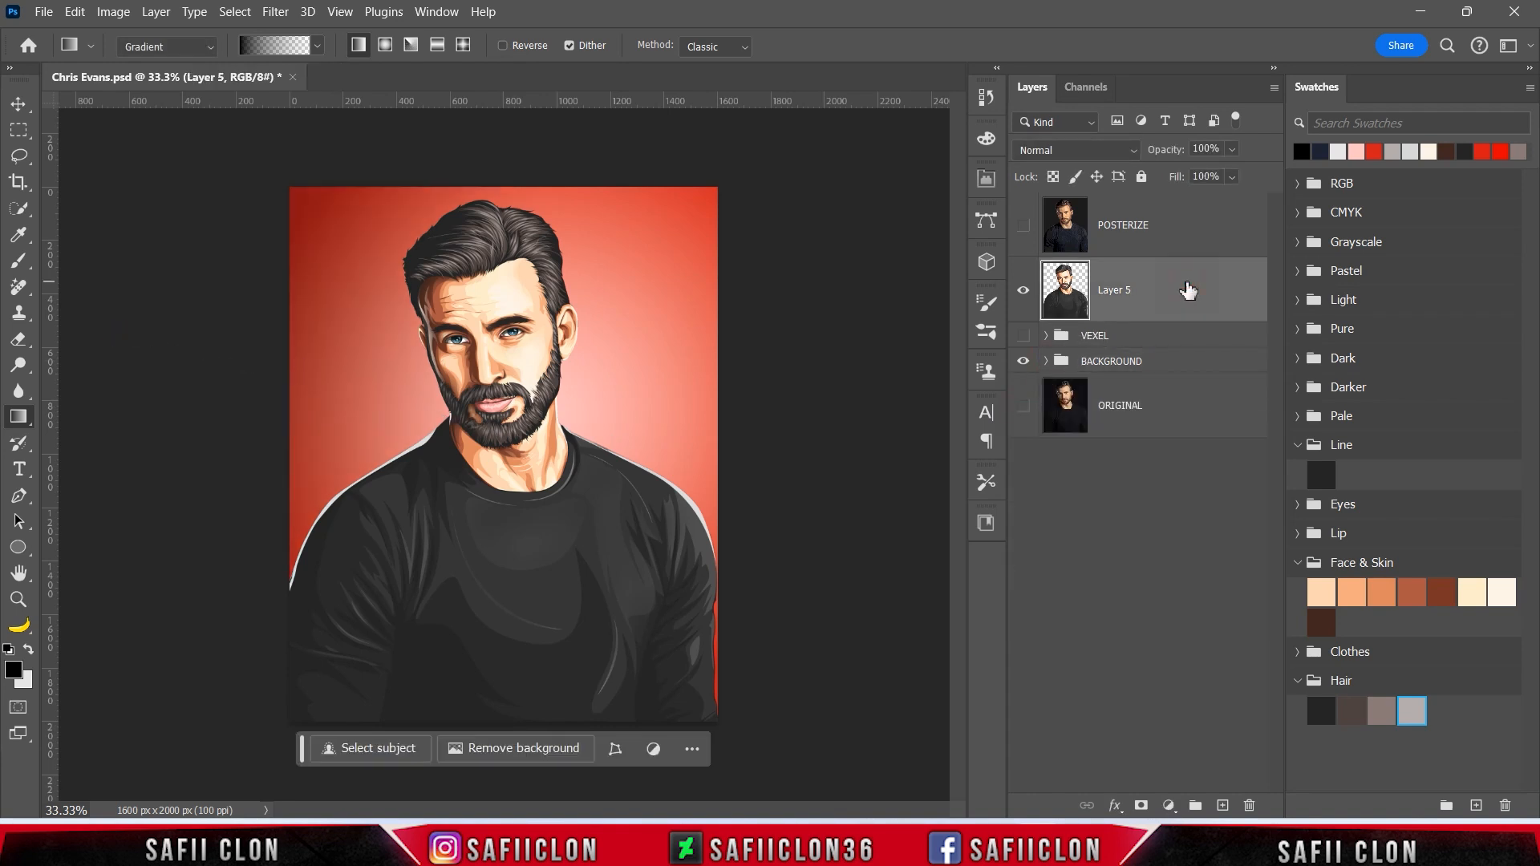
left_click(1190, 418)
right_click(1174, 411)
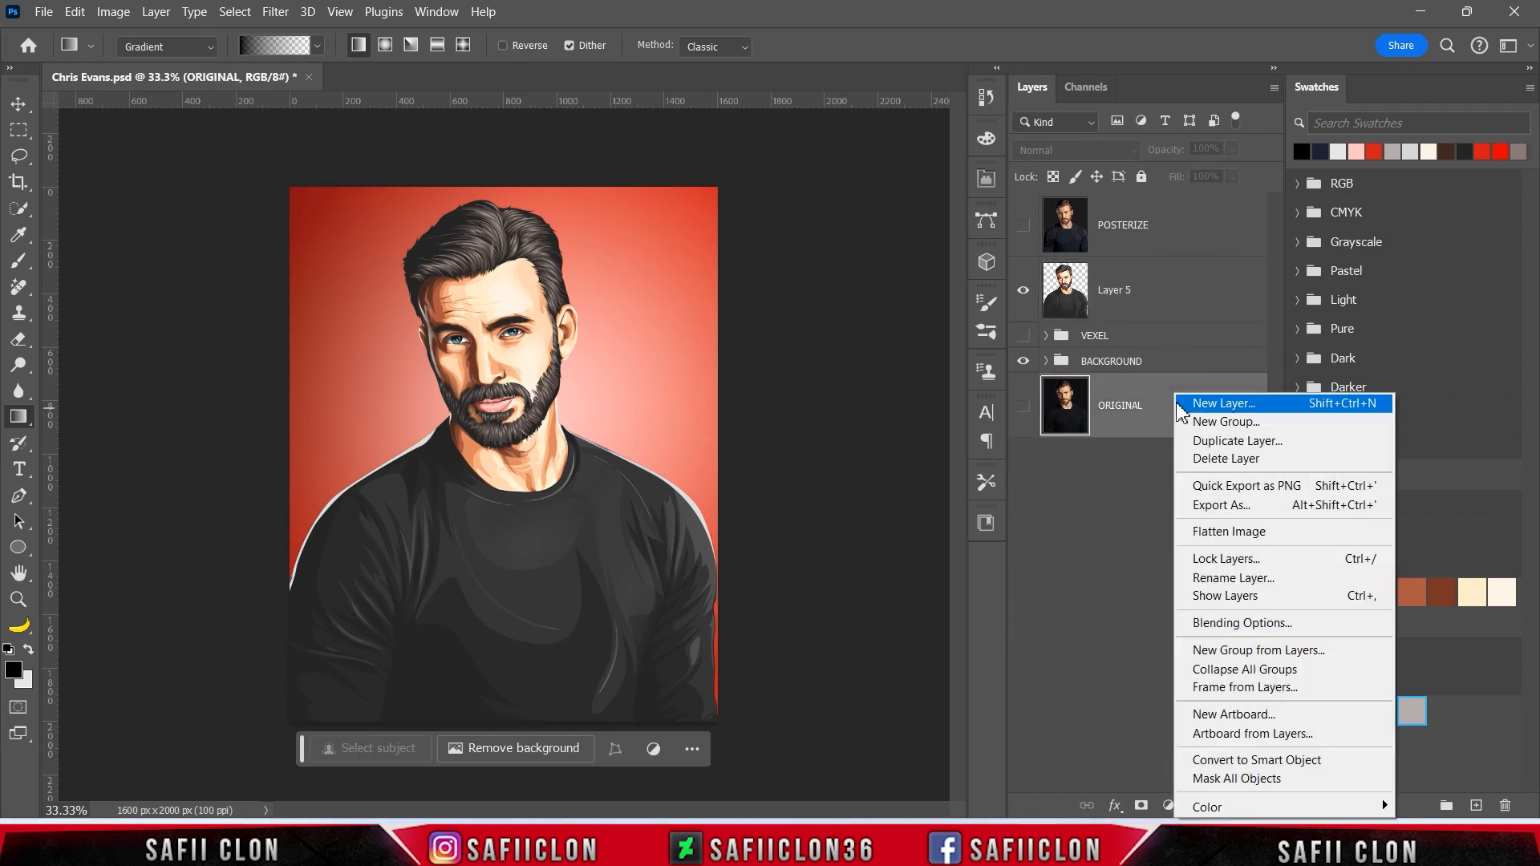
left_click(1221, 447)
left_click(933, 223)
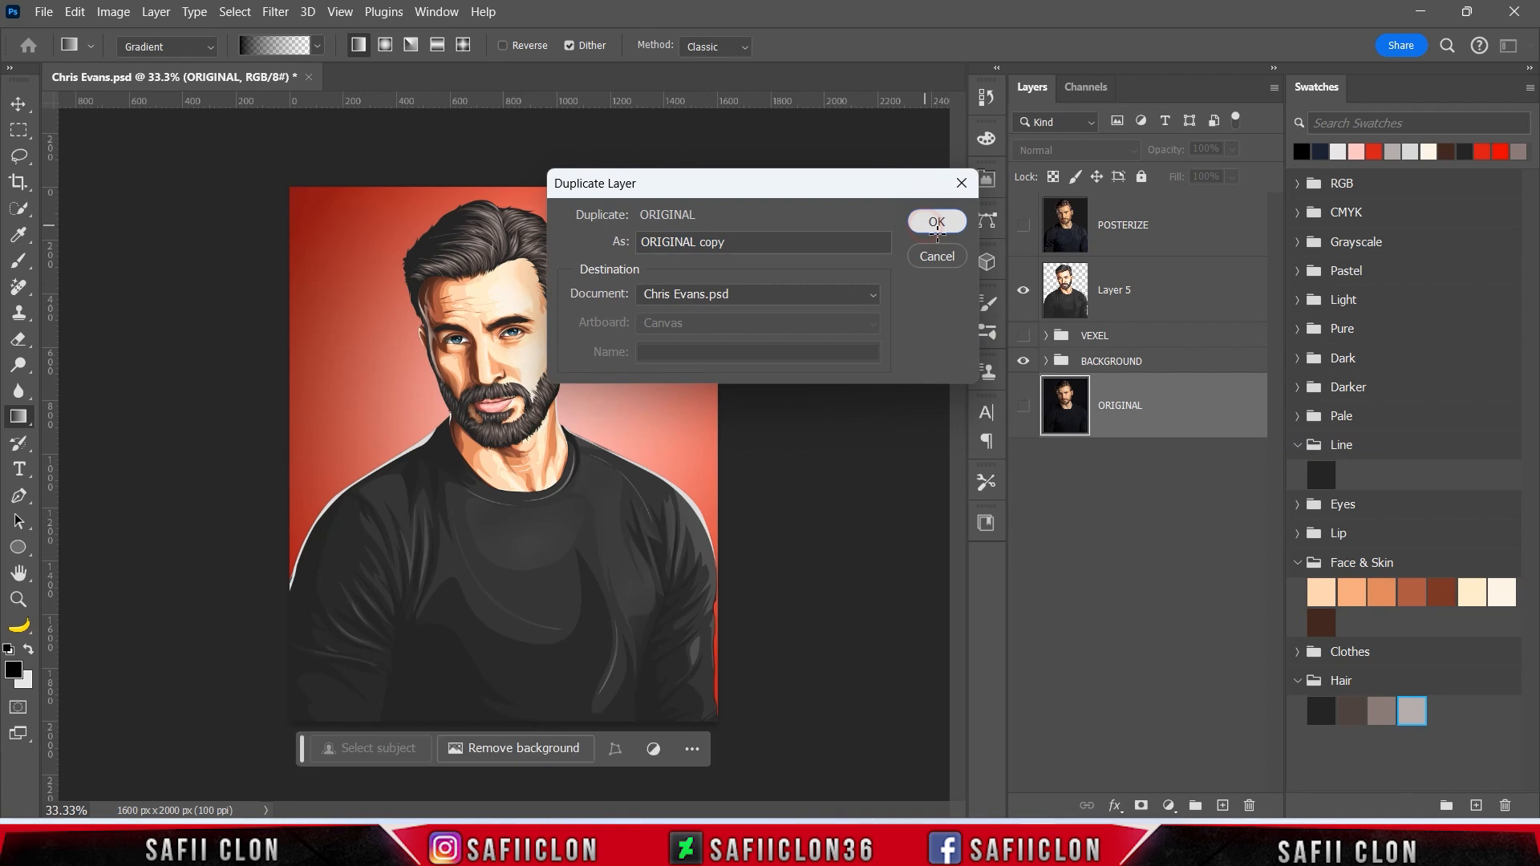
left_click(1024, 408)
left_click_drag(1155, 406, 1147, 275)
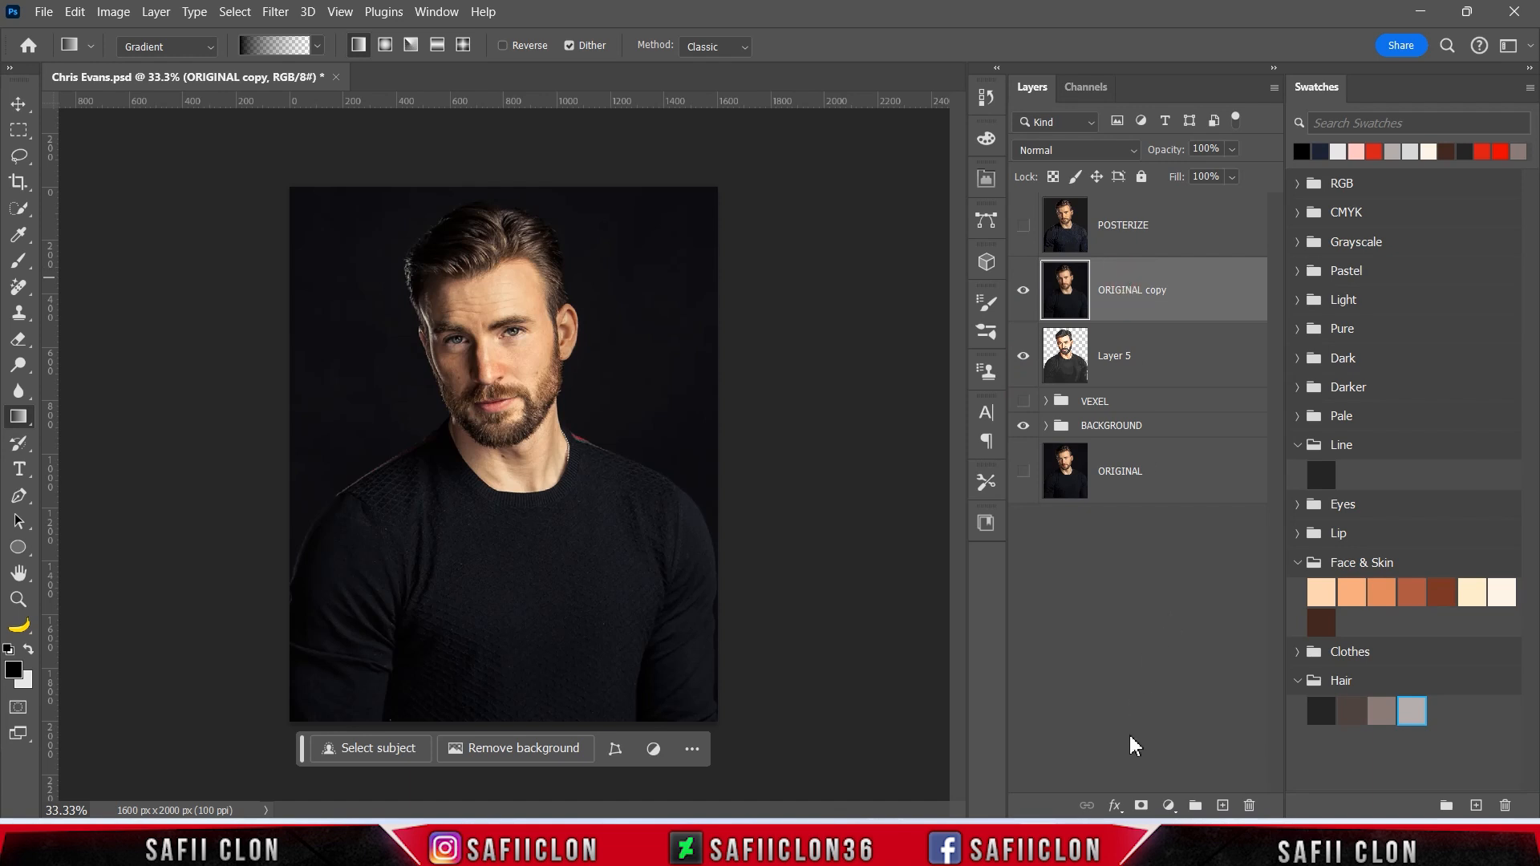
Add a layer mask to ORIGINAL copy, invert it to black, and lower the layer's Fill to 50%
left_click(1141, 805)
key("ctrl+i")
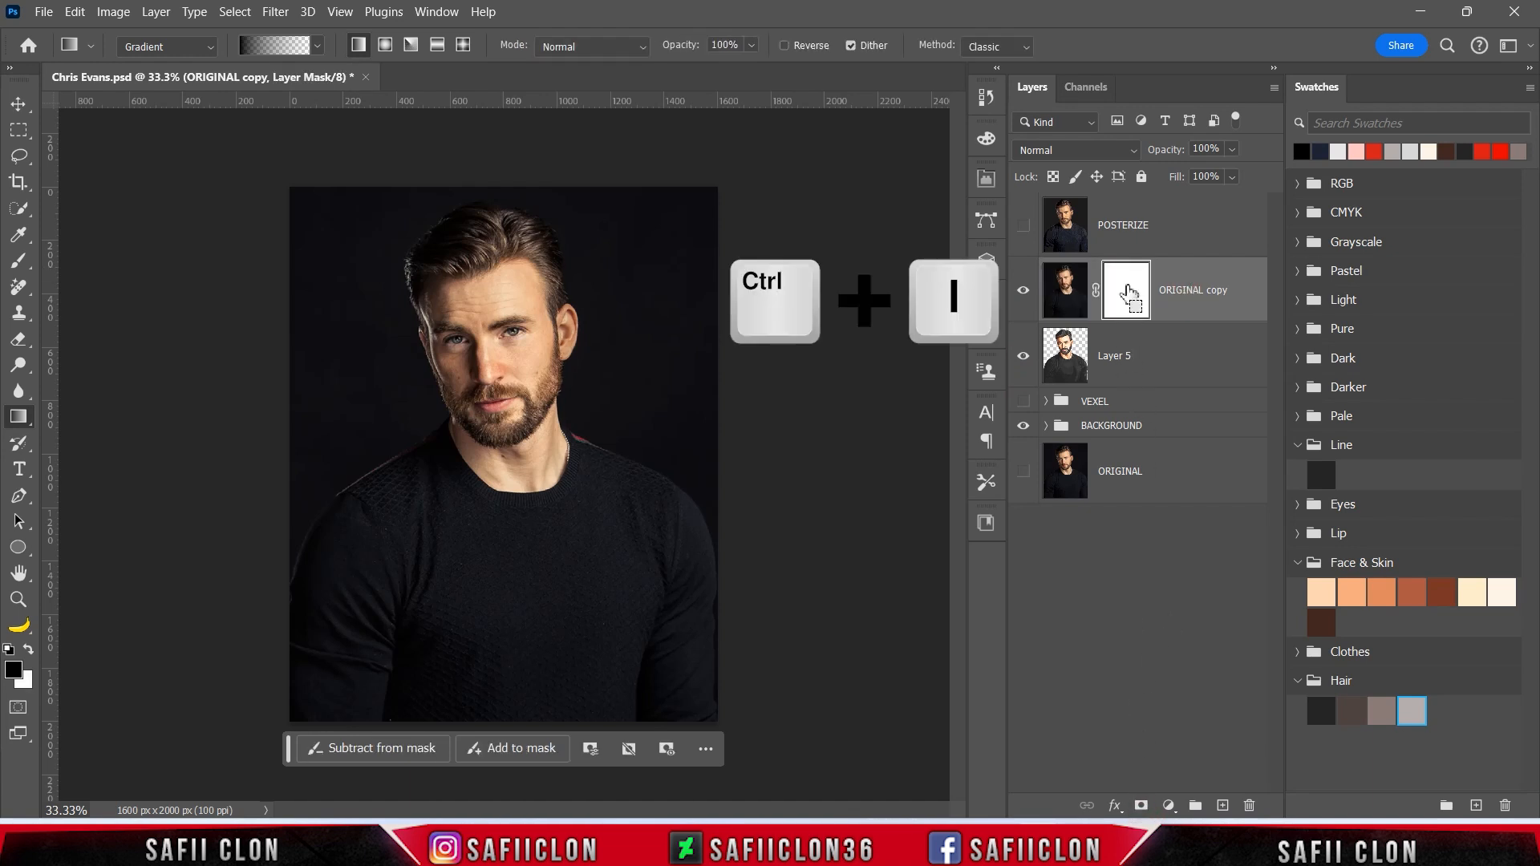
left_click(1232, 178)
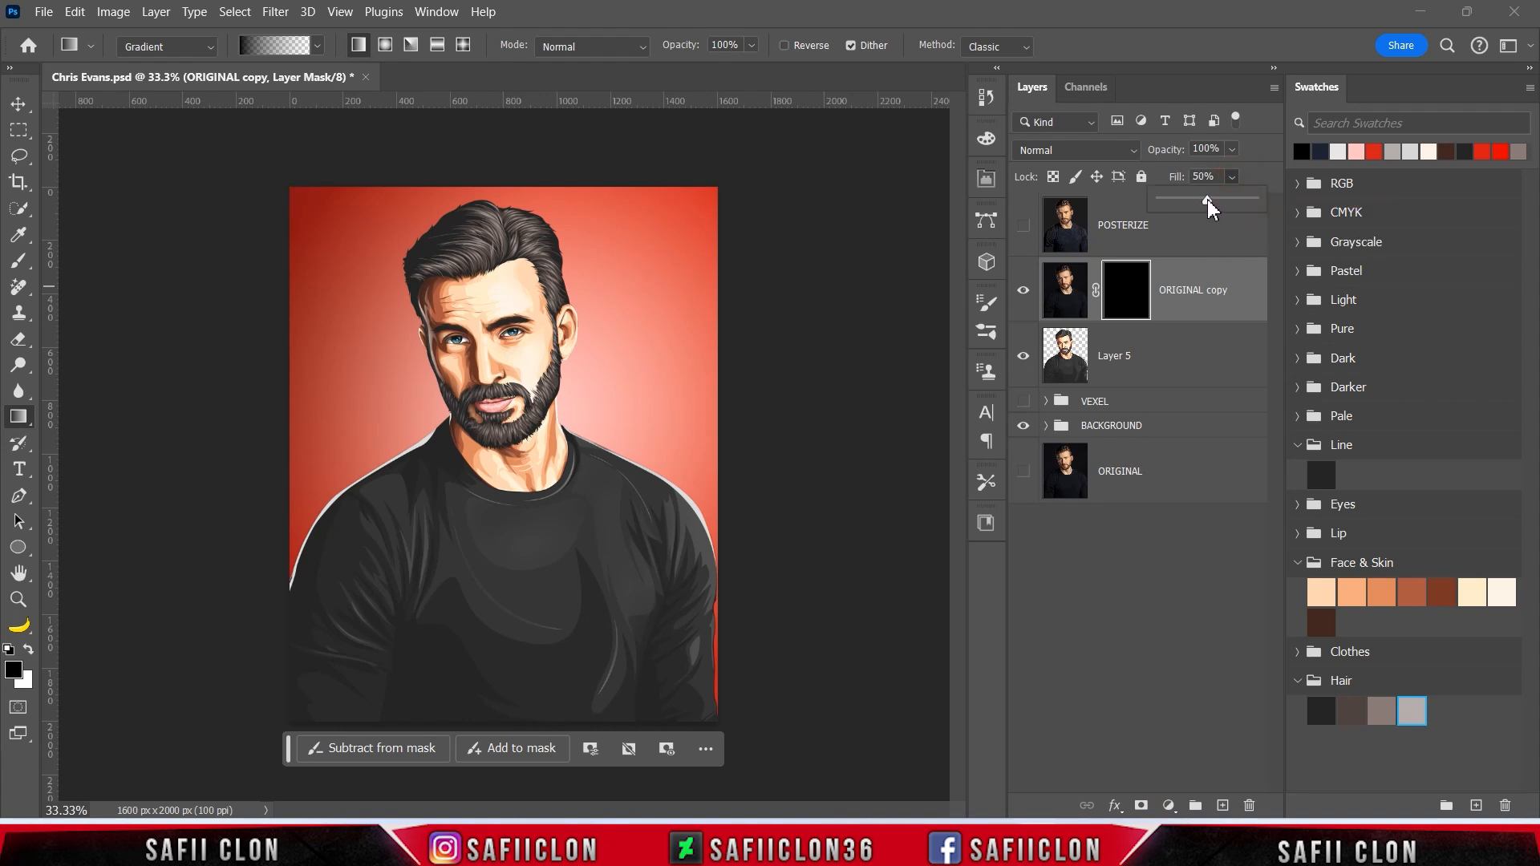
left_click(1232, 177)
Set up the Brush tool with a 29 px Soft Round tip, 6% opacity and white as the foreground colour
right_click(19, 262)
left_click(66, 262)
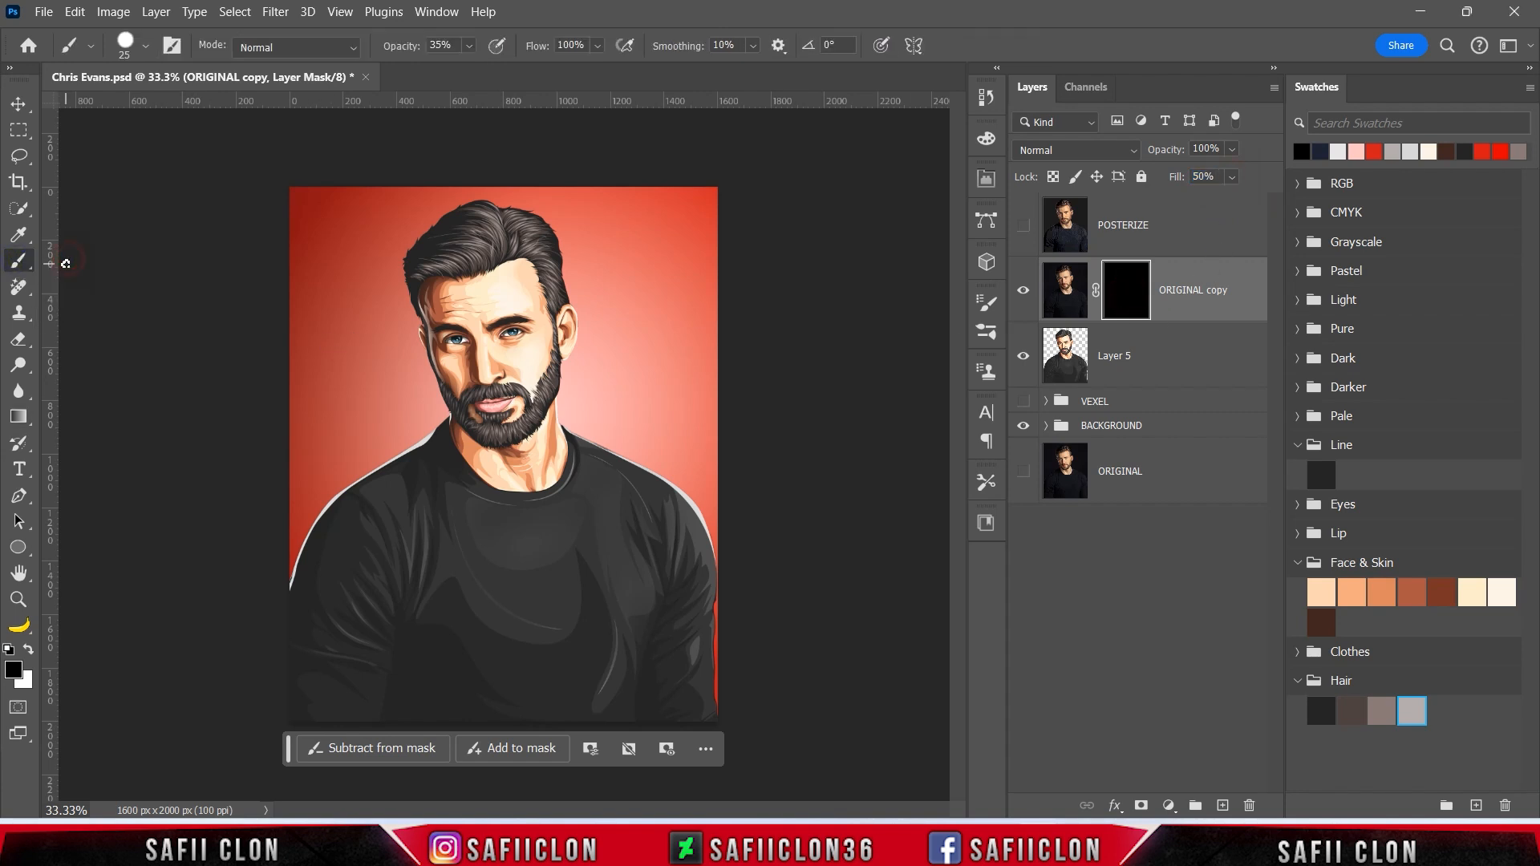
left_click(147, 48)
left_click(152, 303)
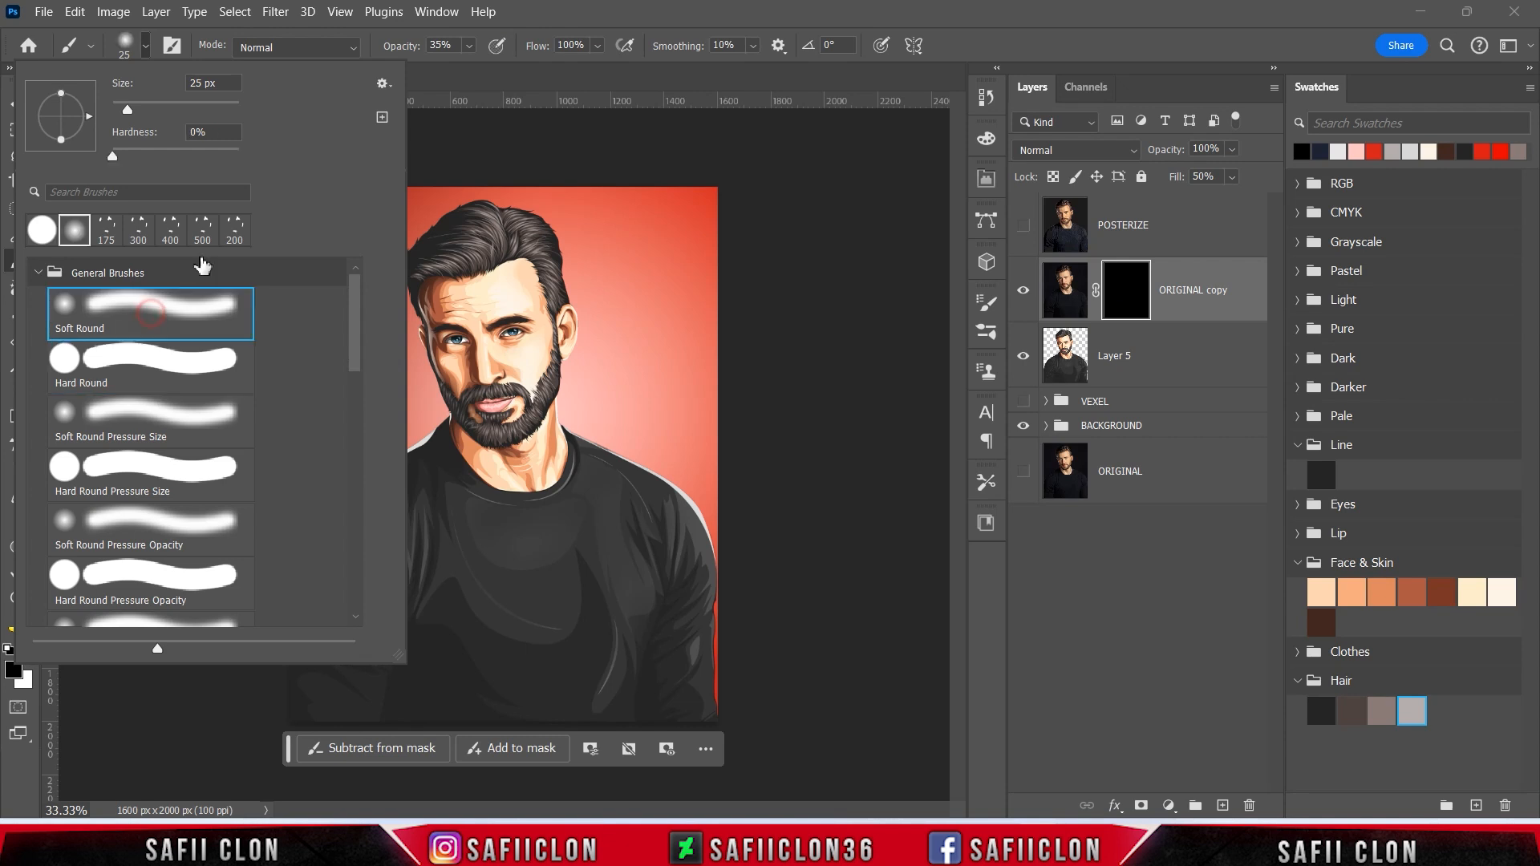
left_click(147, 48)
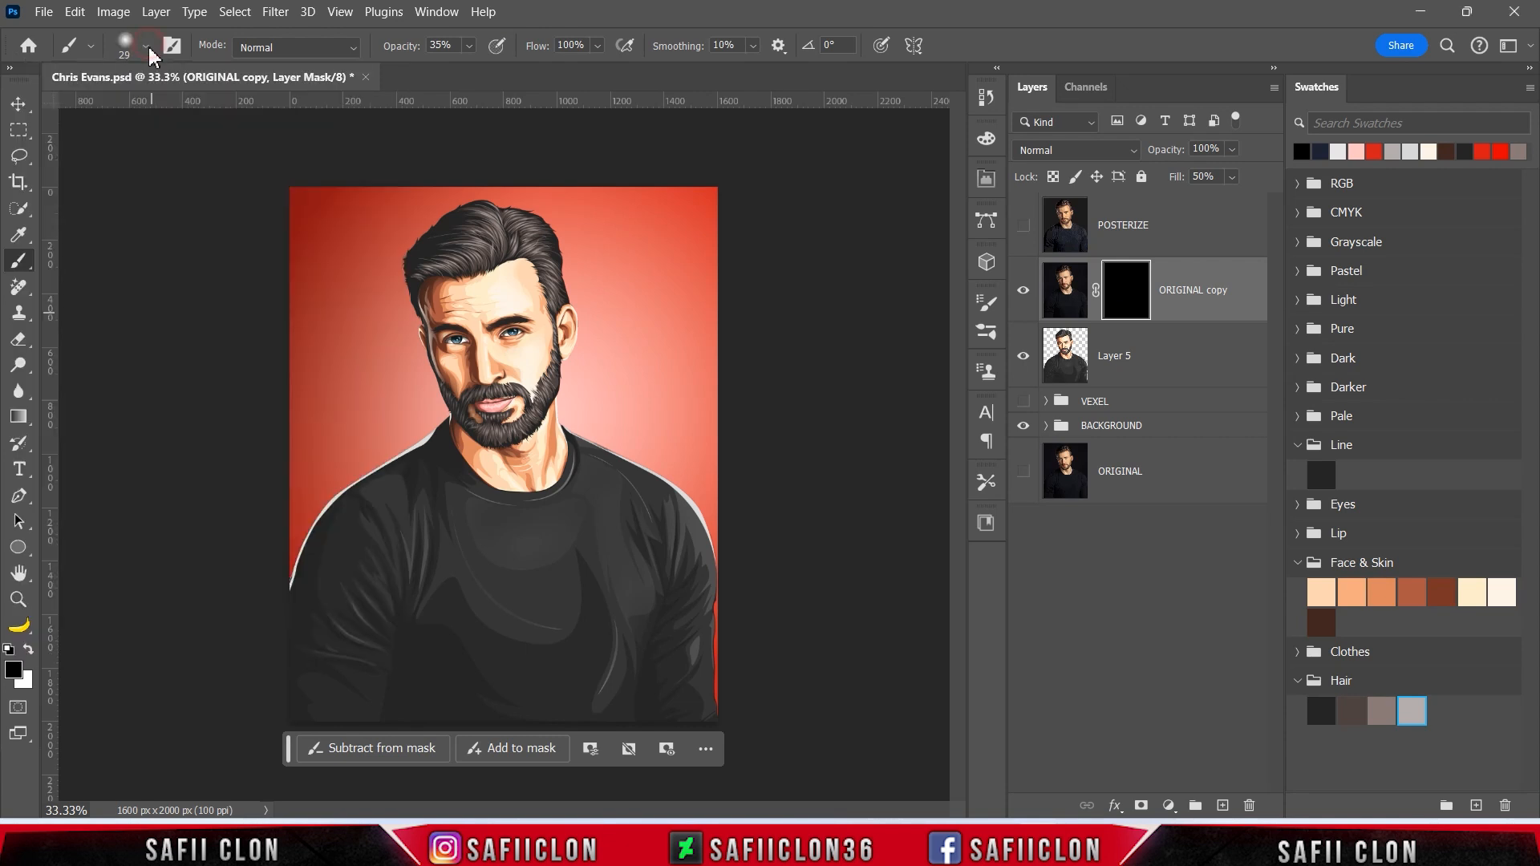
left_click_drag(468, 47, 462, 70)
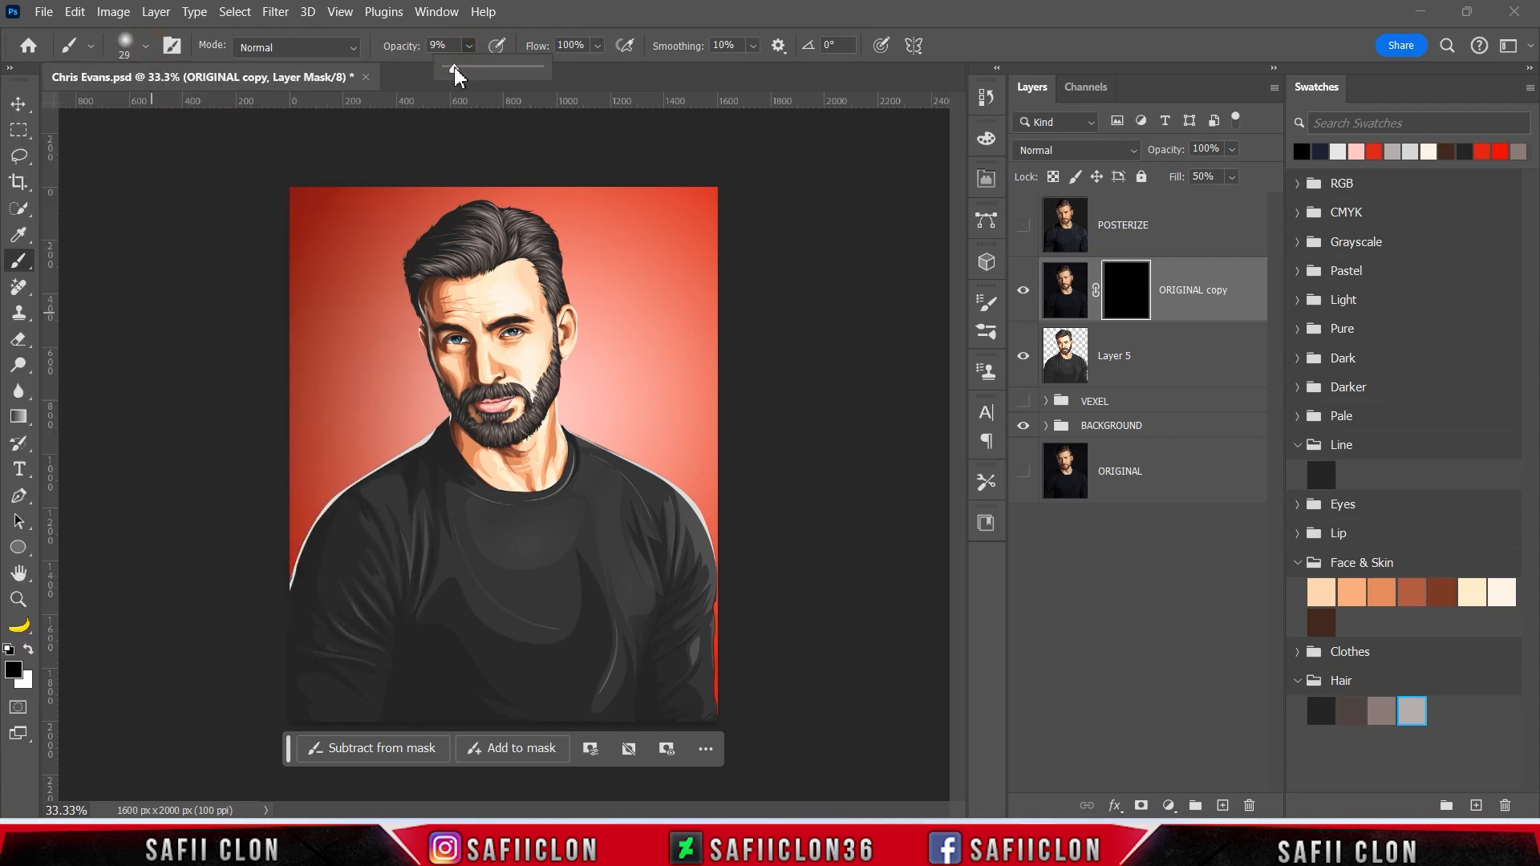
left_click_drag(454, 74, 456, 74)
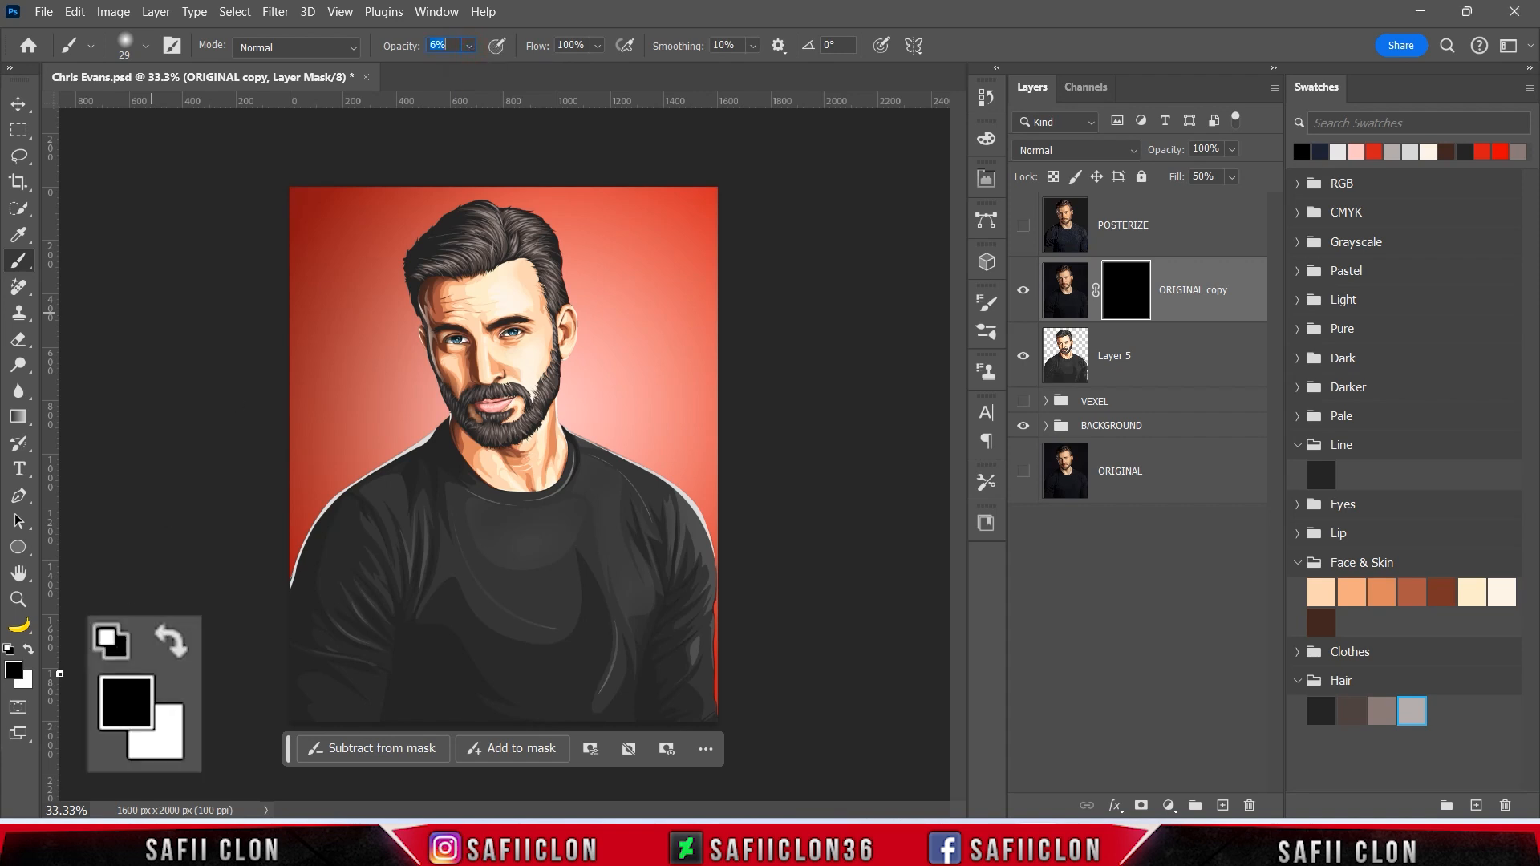
left_click(29, 651)
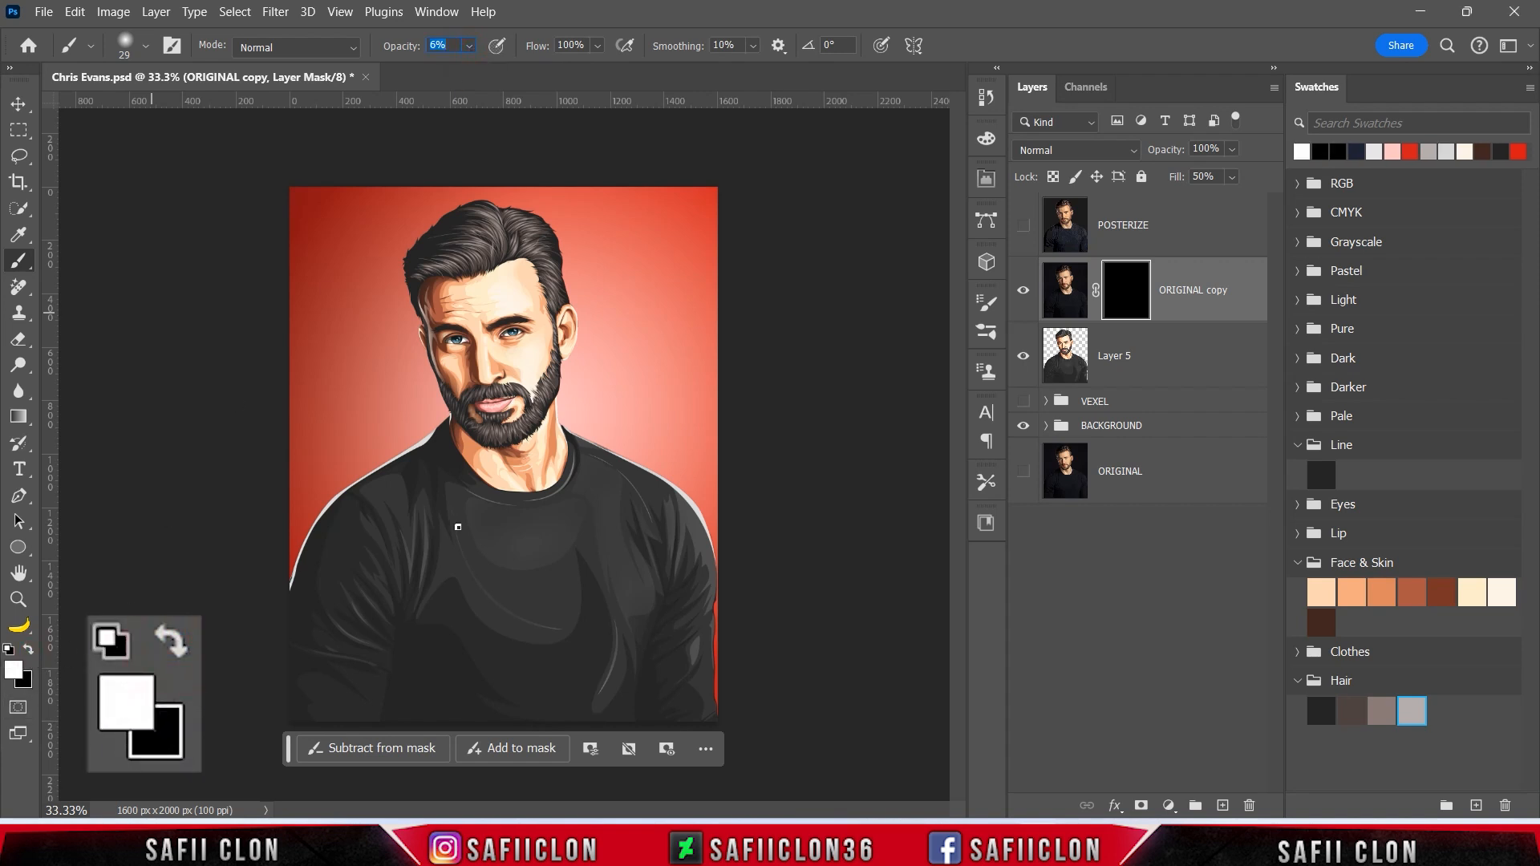
Paint white over the face on the ORIGINAL copy mask, enlarging the soft brush to about 125 px, to blend in the photo's shading
key("ctrl+plus")
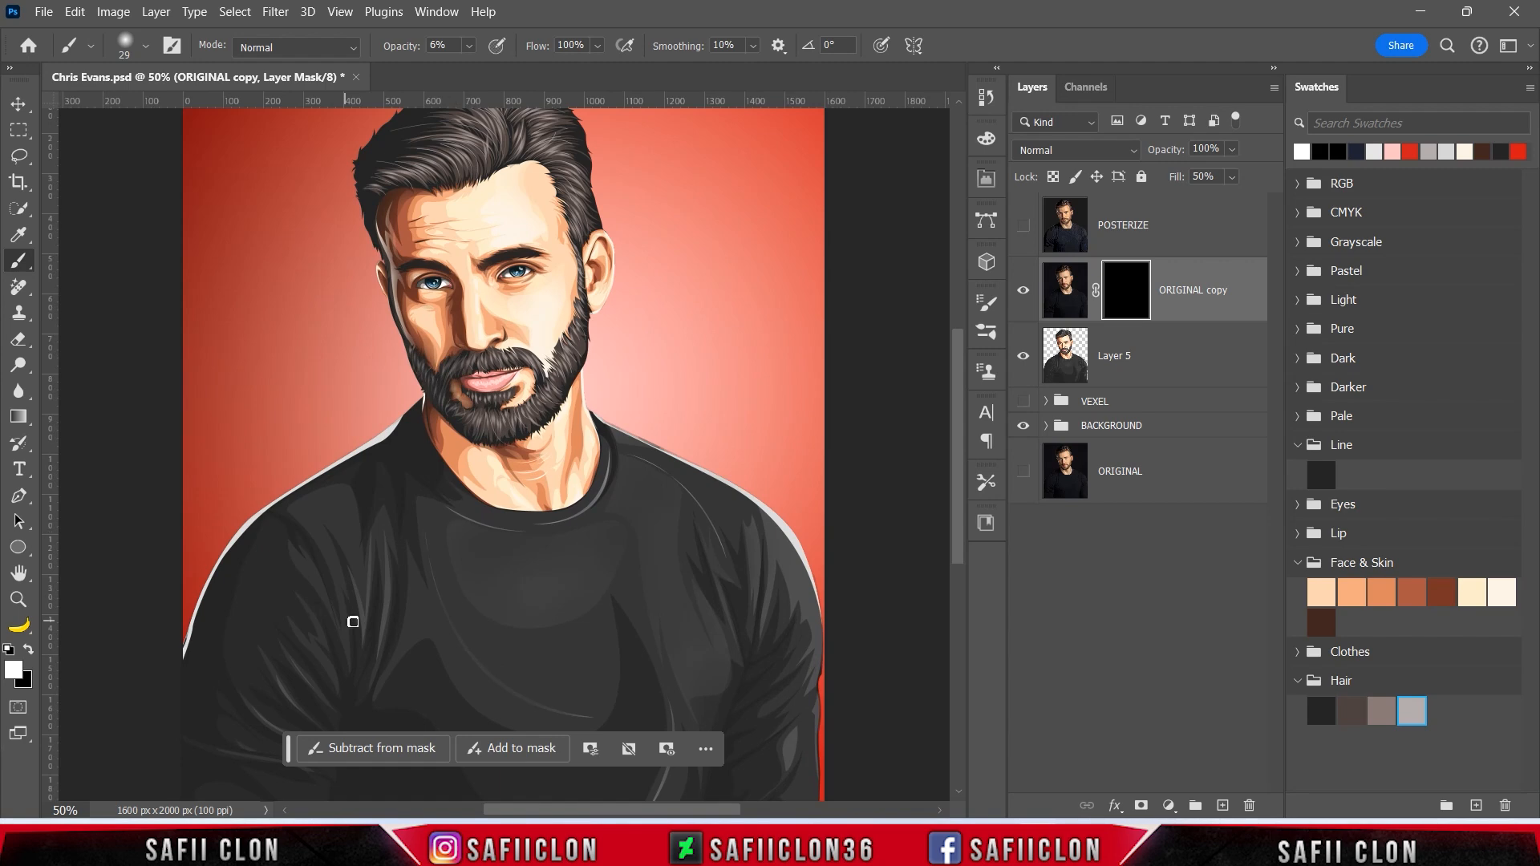
scroll(390, 598, "up", 2)
key("ctrl+plus")
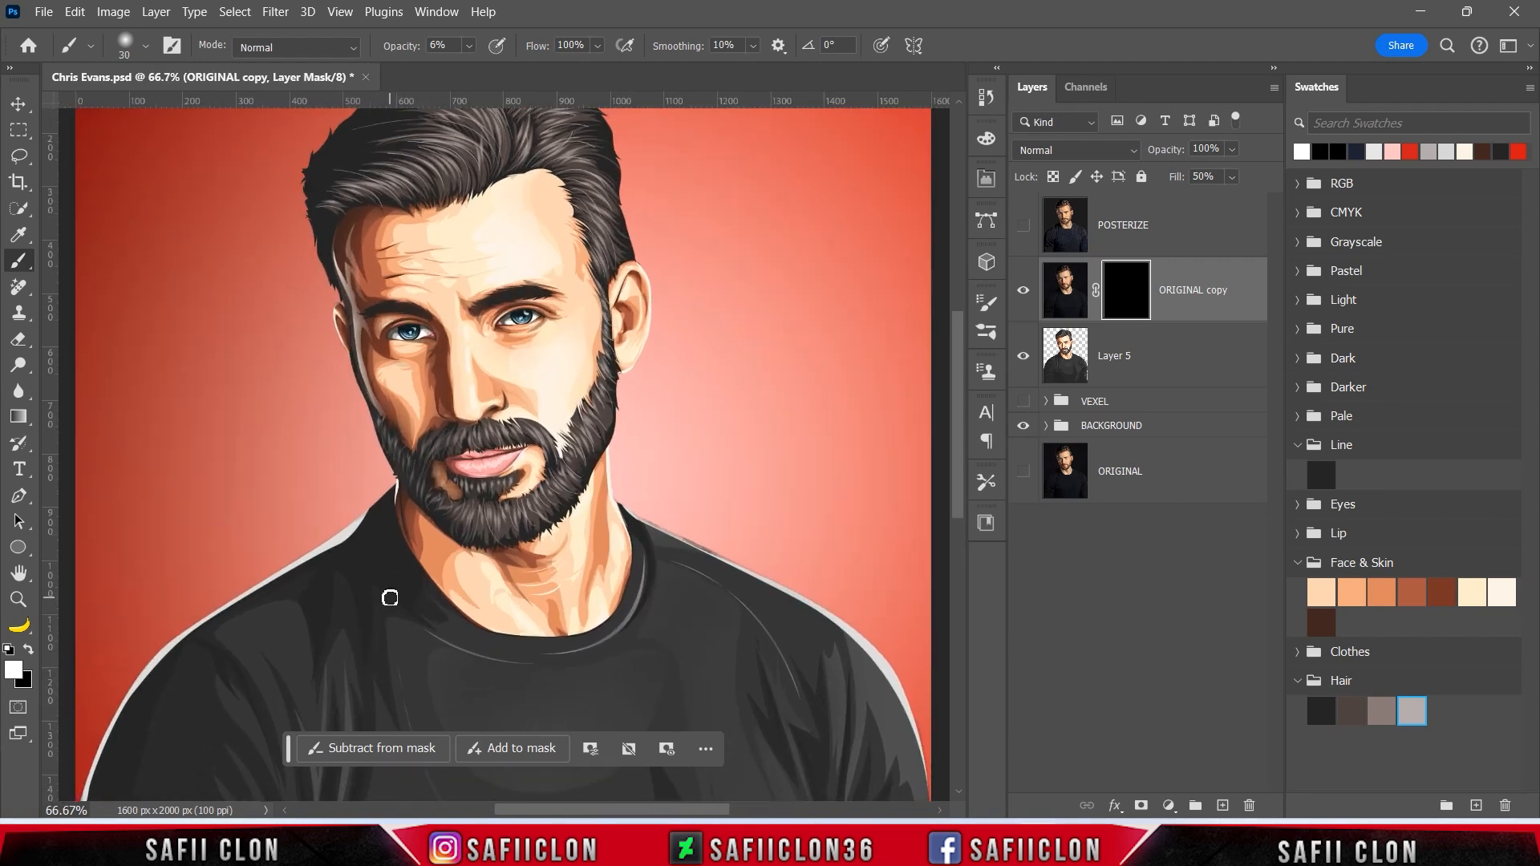
key("bracketright")
key("bracketright")
key("bracketright")
key("bracketright")
left_click_drag(411, 335, 421, 341)
key("bracketright")
key("bracketright")
key("bracketright")
mouse_move(369, 218)
left_mouse_down()
mouse_move(450, 523)
mouse_move(532, 450)
left_mouse_up()
scroll(530, 184, "up", 3)
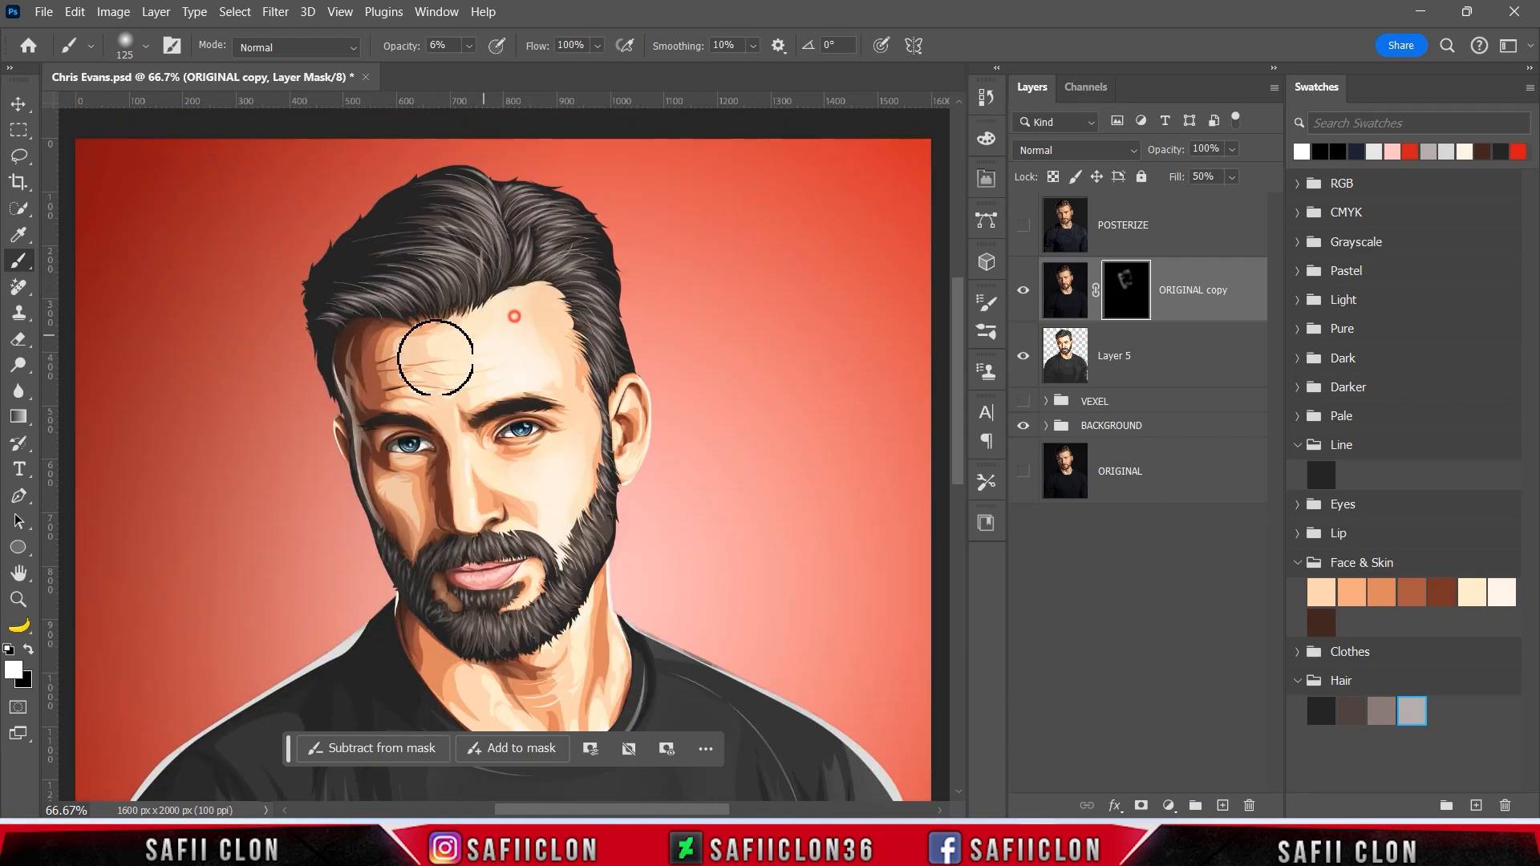
Refine the mask over the ear edge, eyes, forehead, cheek and mouth, varying the brush size between about 25 and 200 px
scroll(422, 438, "down", 3)
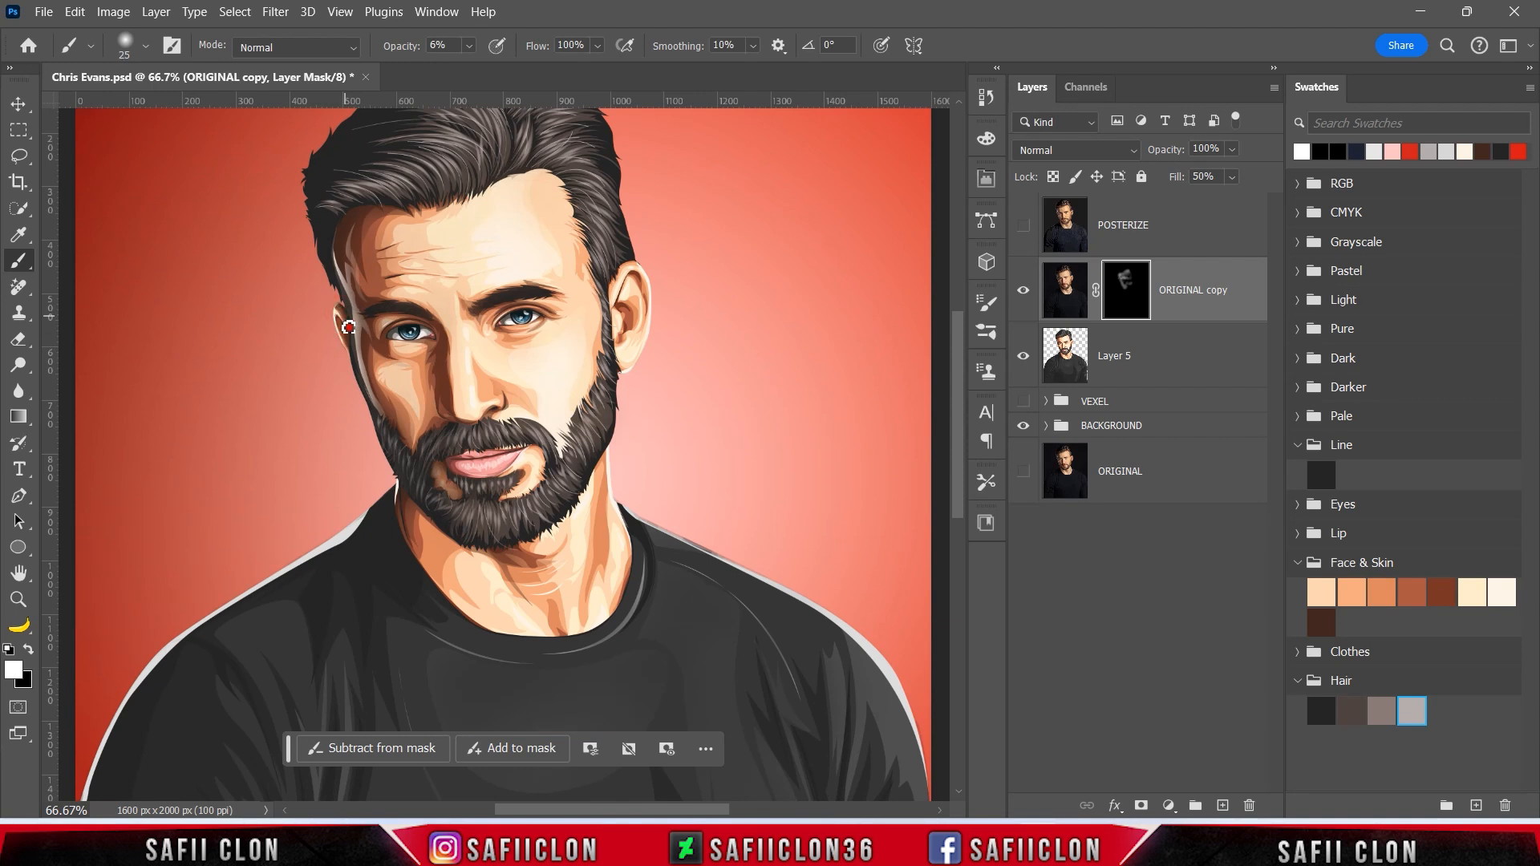
key("bracketleft")
key("bracketleft")
key("bracketleft")
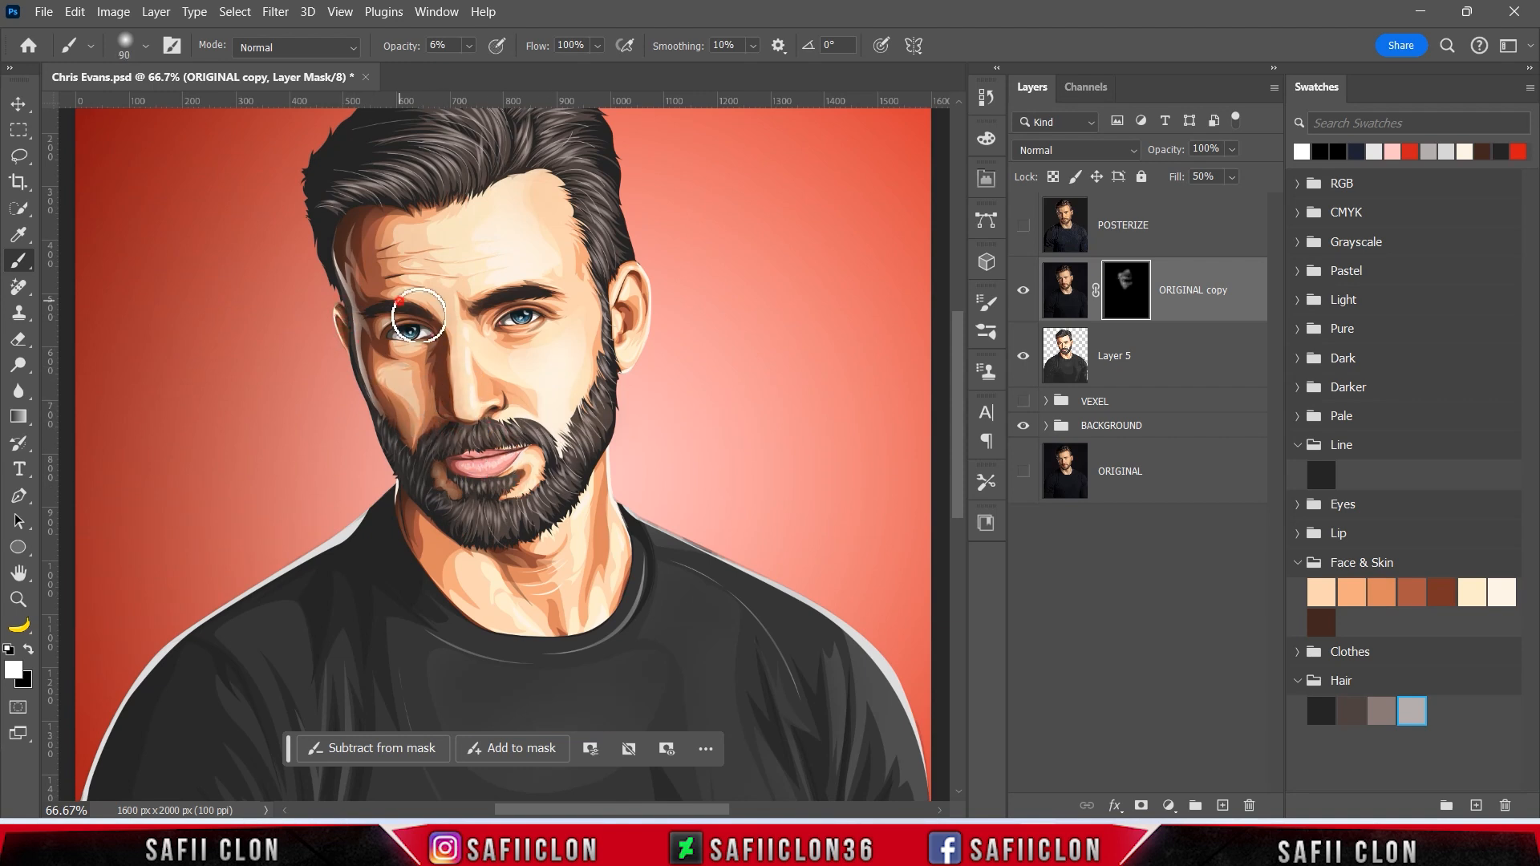
key("bracketright")
key("bracketright")
key("bracketright")
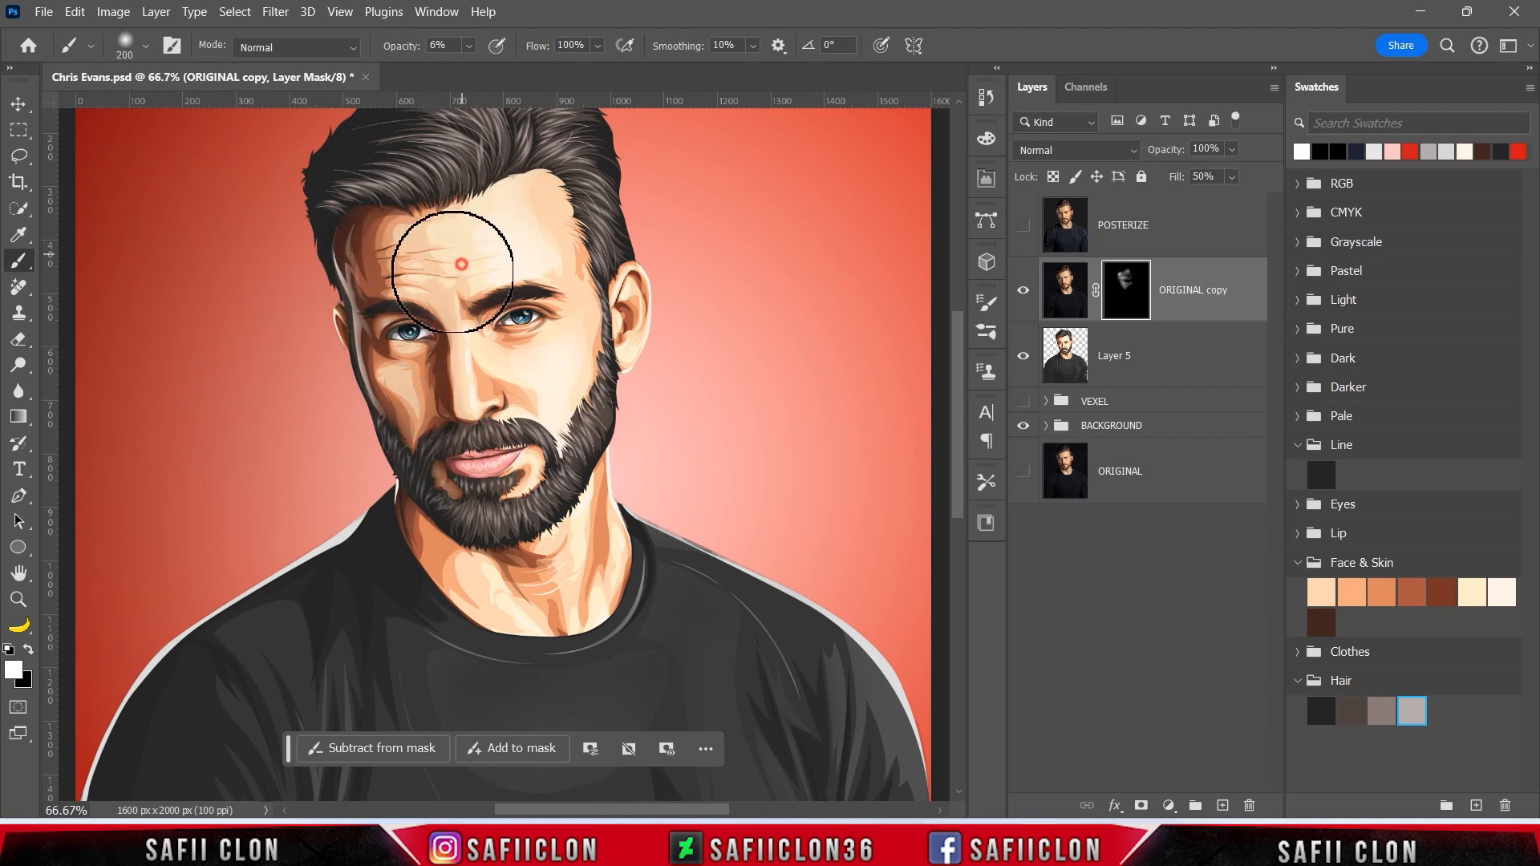
left_click_drag(567, 428, 601, 353)
key("bracketleft")
key("bracketleft")
key("bracketleft")
key("bracketleft")
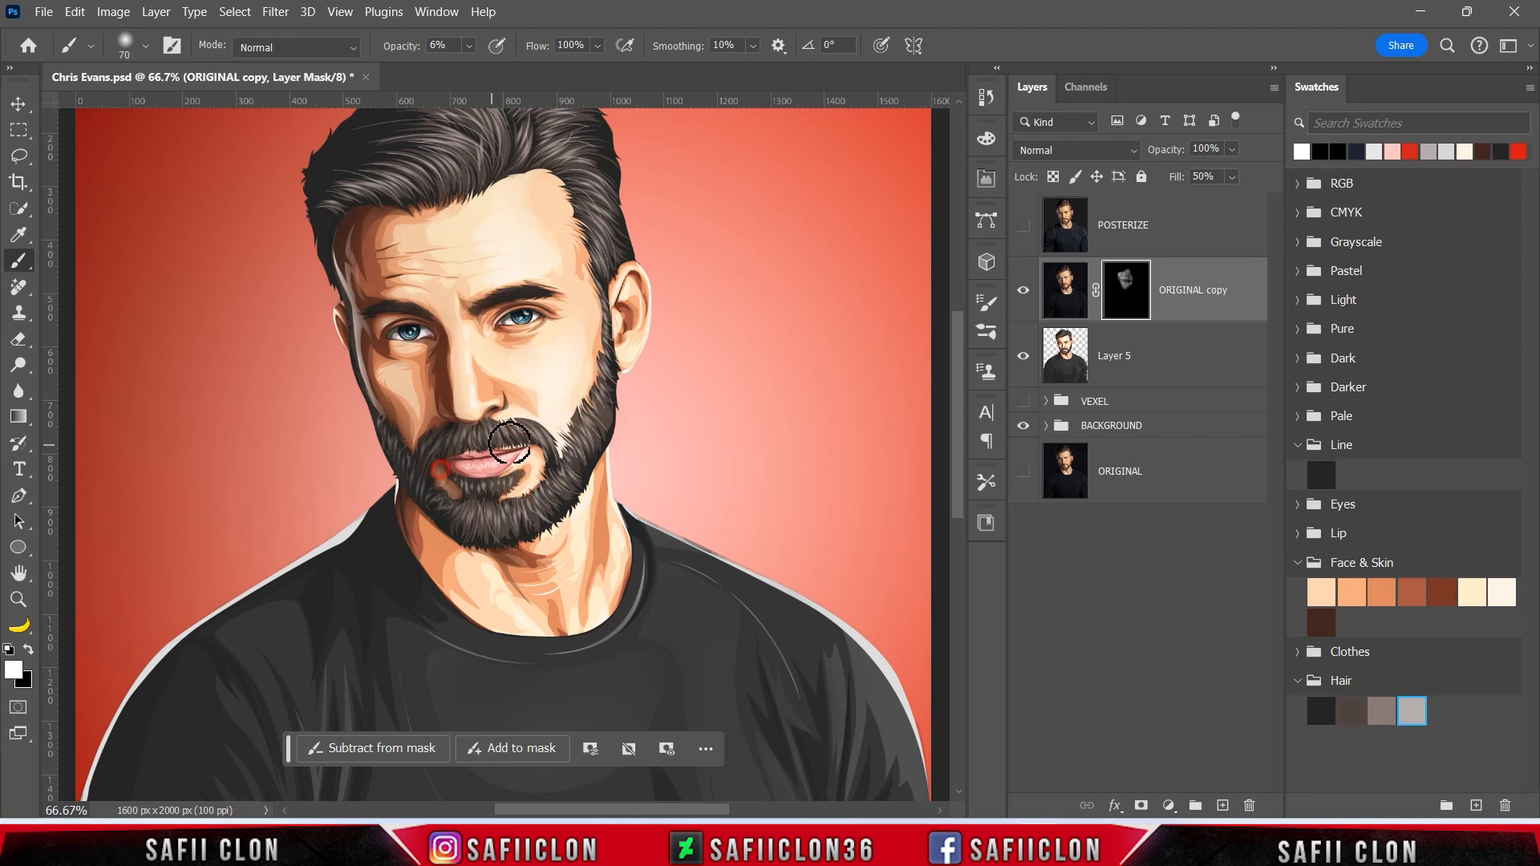
Compare the portrait's face with the ORIGINAL copy layer hidden and shown
left_click(1016, 292)
left_click(1018, 292)
left_click(1018, 292)
left_click(1019, 292)
left_click(1018, 292)
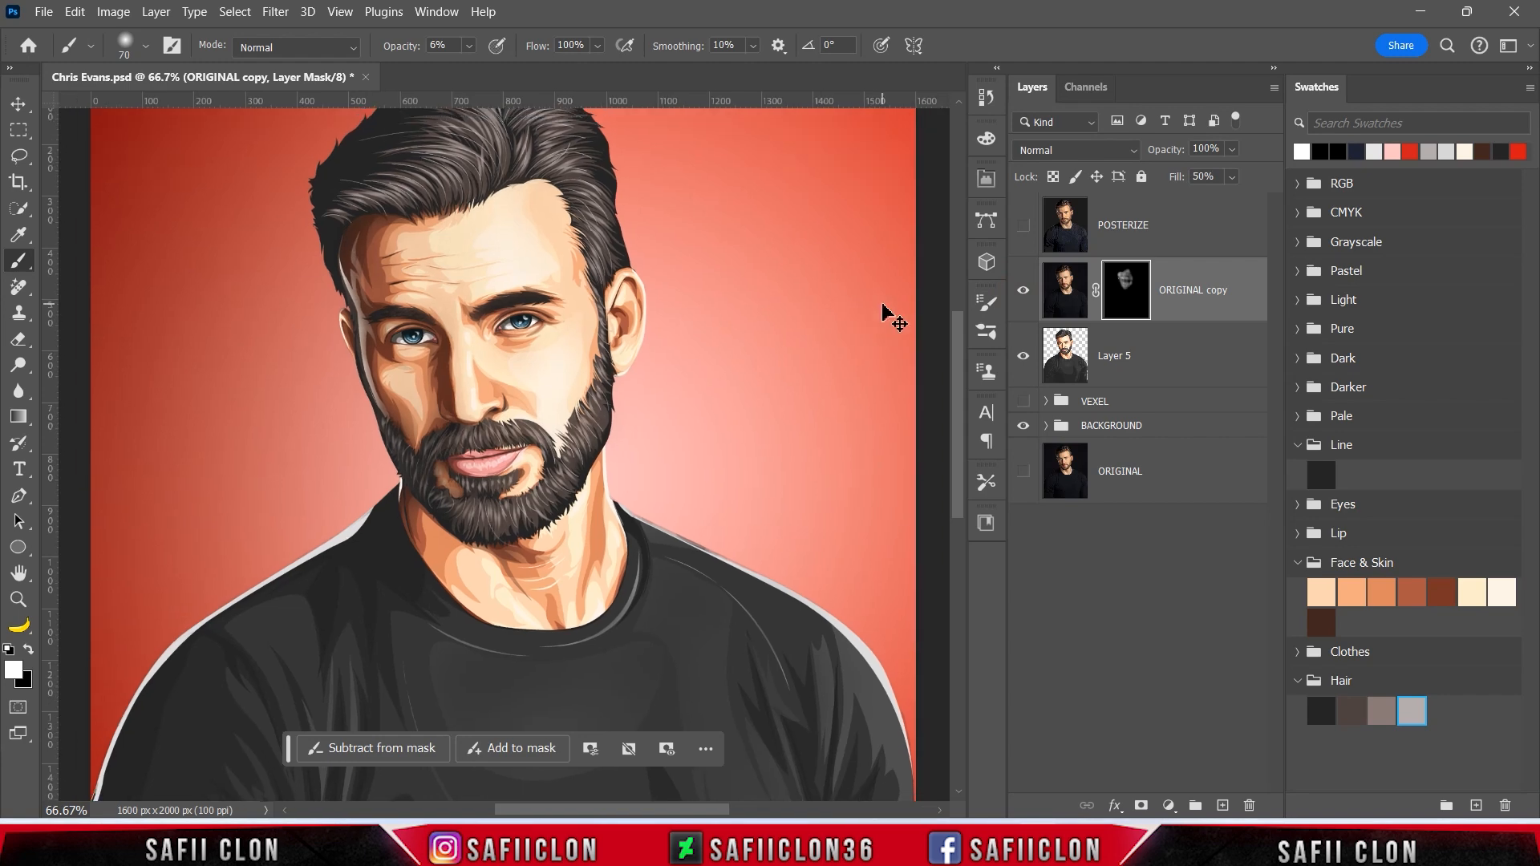
Stamp all visible layers into a new layer above ORIGINAL copy and convert it to a smart object
key("ctrl+minus")
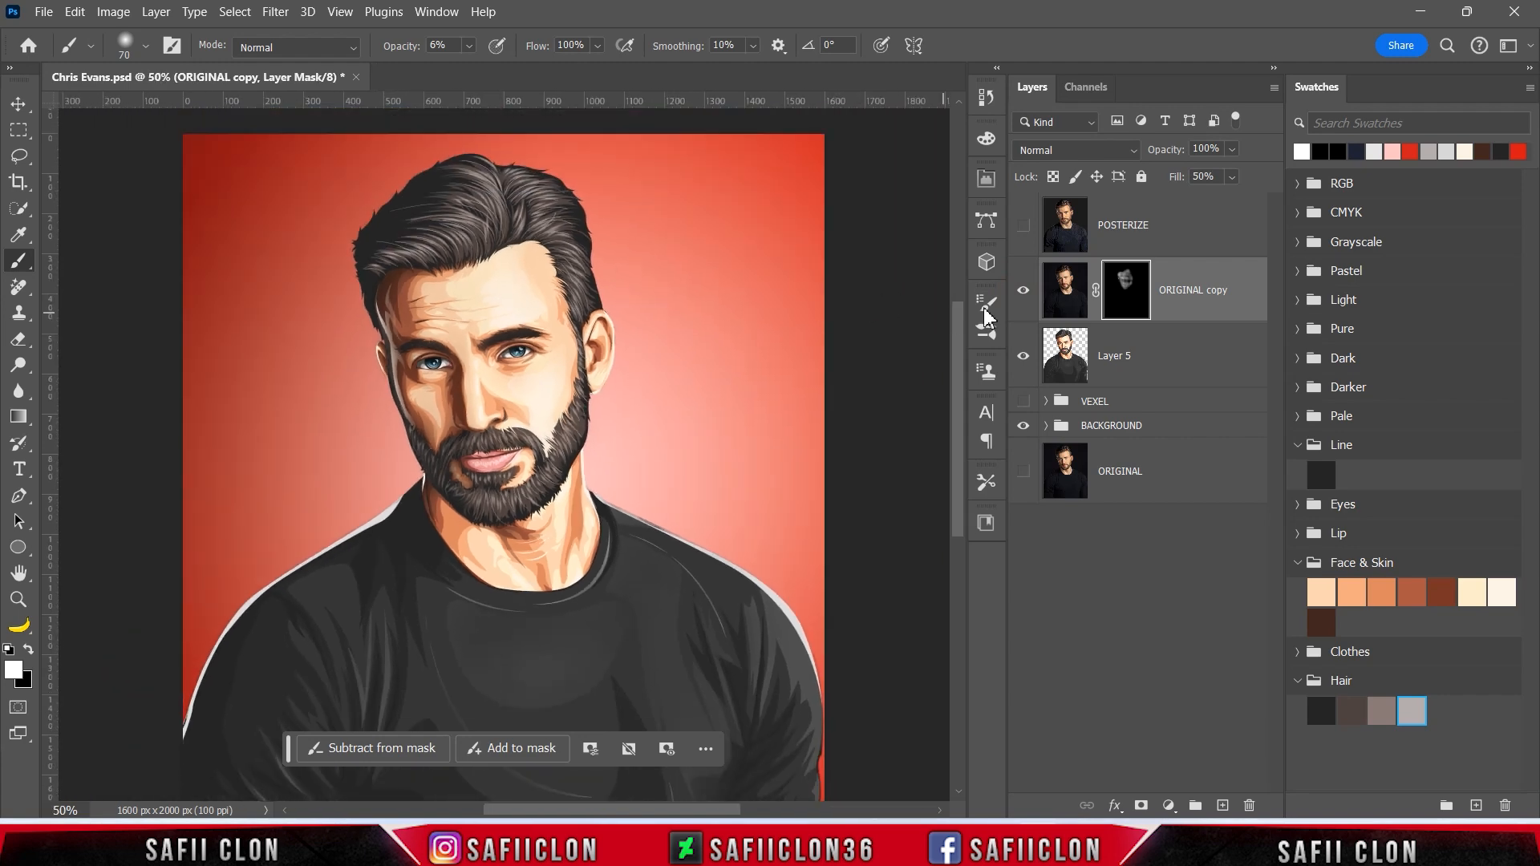
left_click(1192, 282)
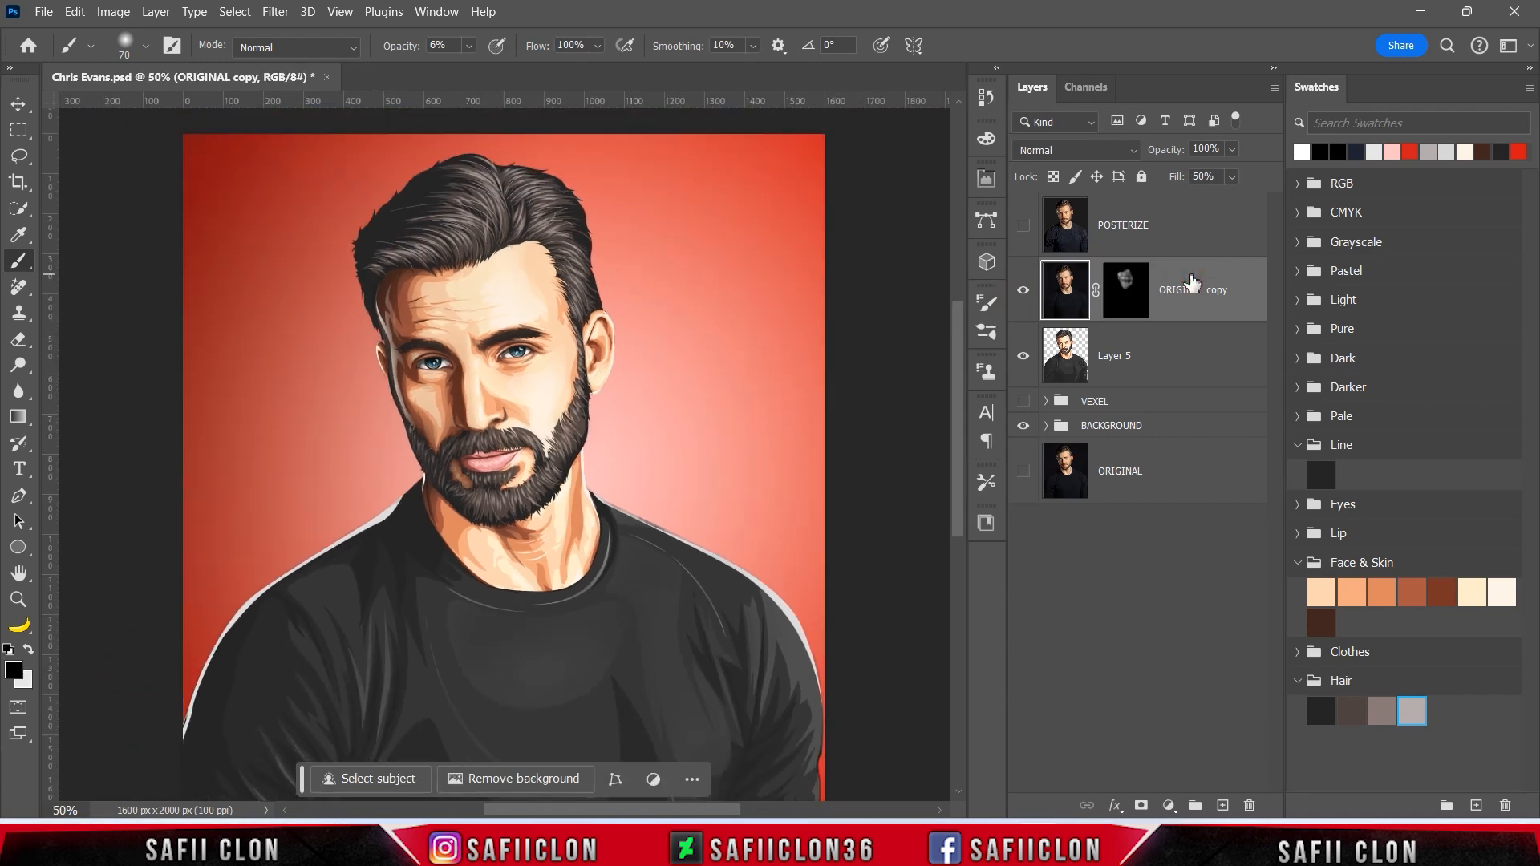
key("ctrl+shift+alt+e")
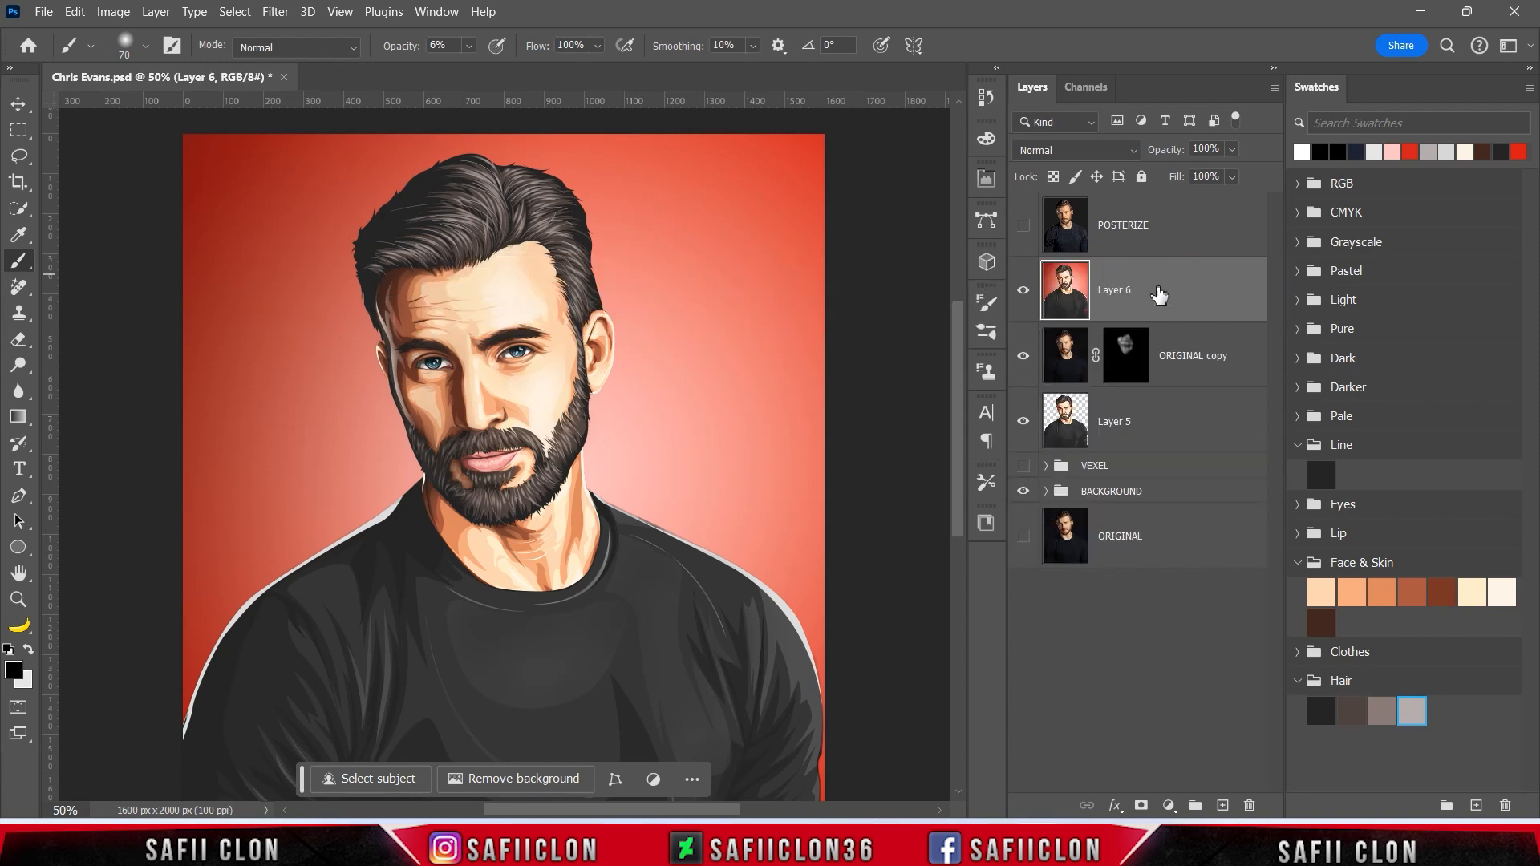
right_click(1160, 296)
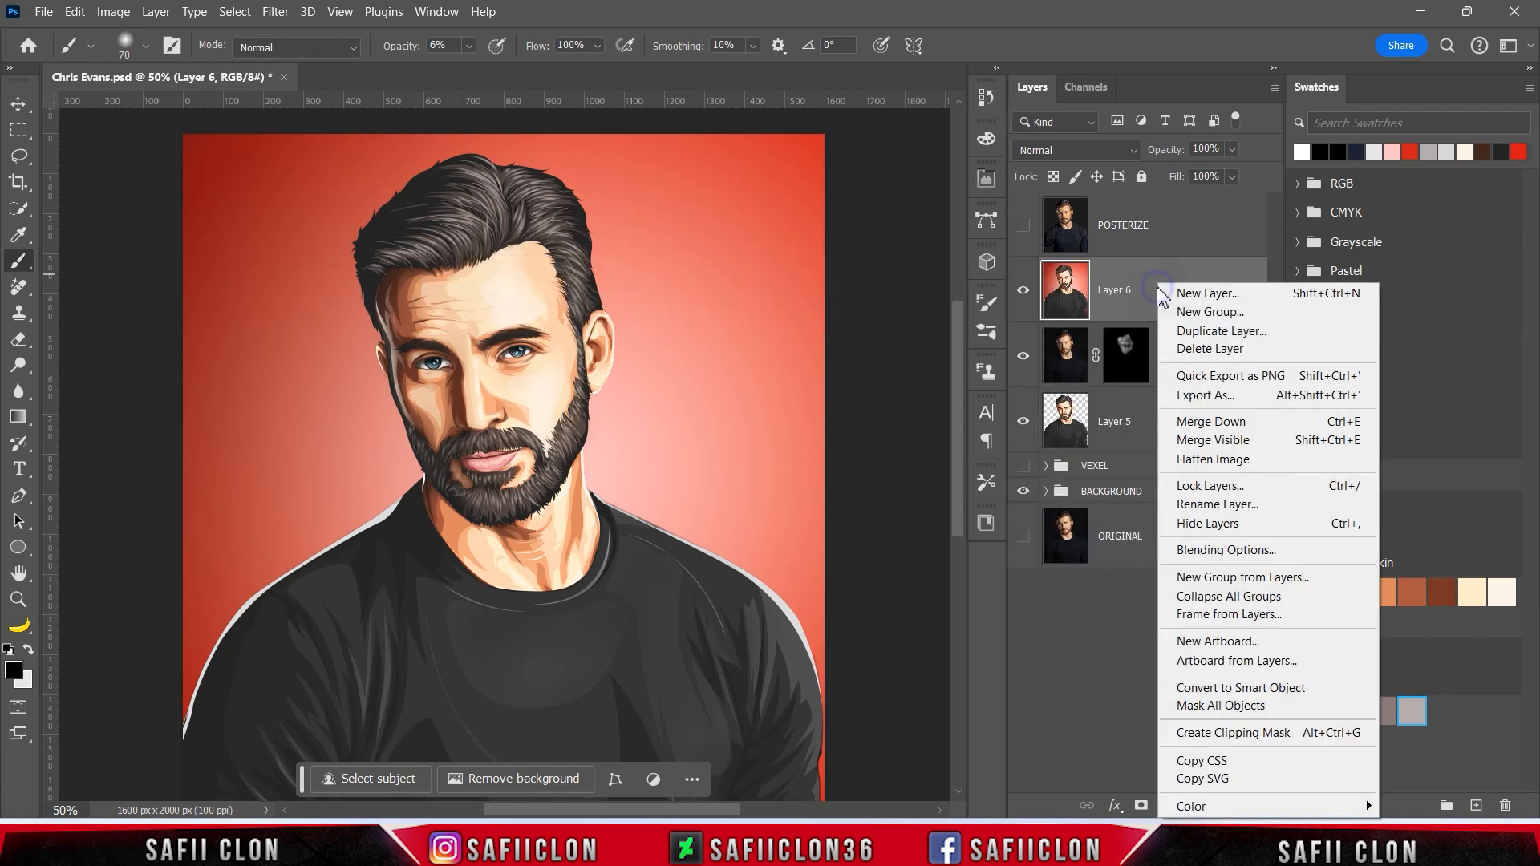
left_click(1246, 692)
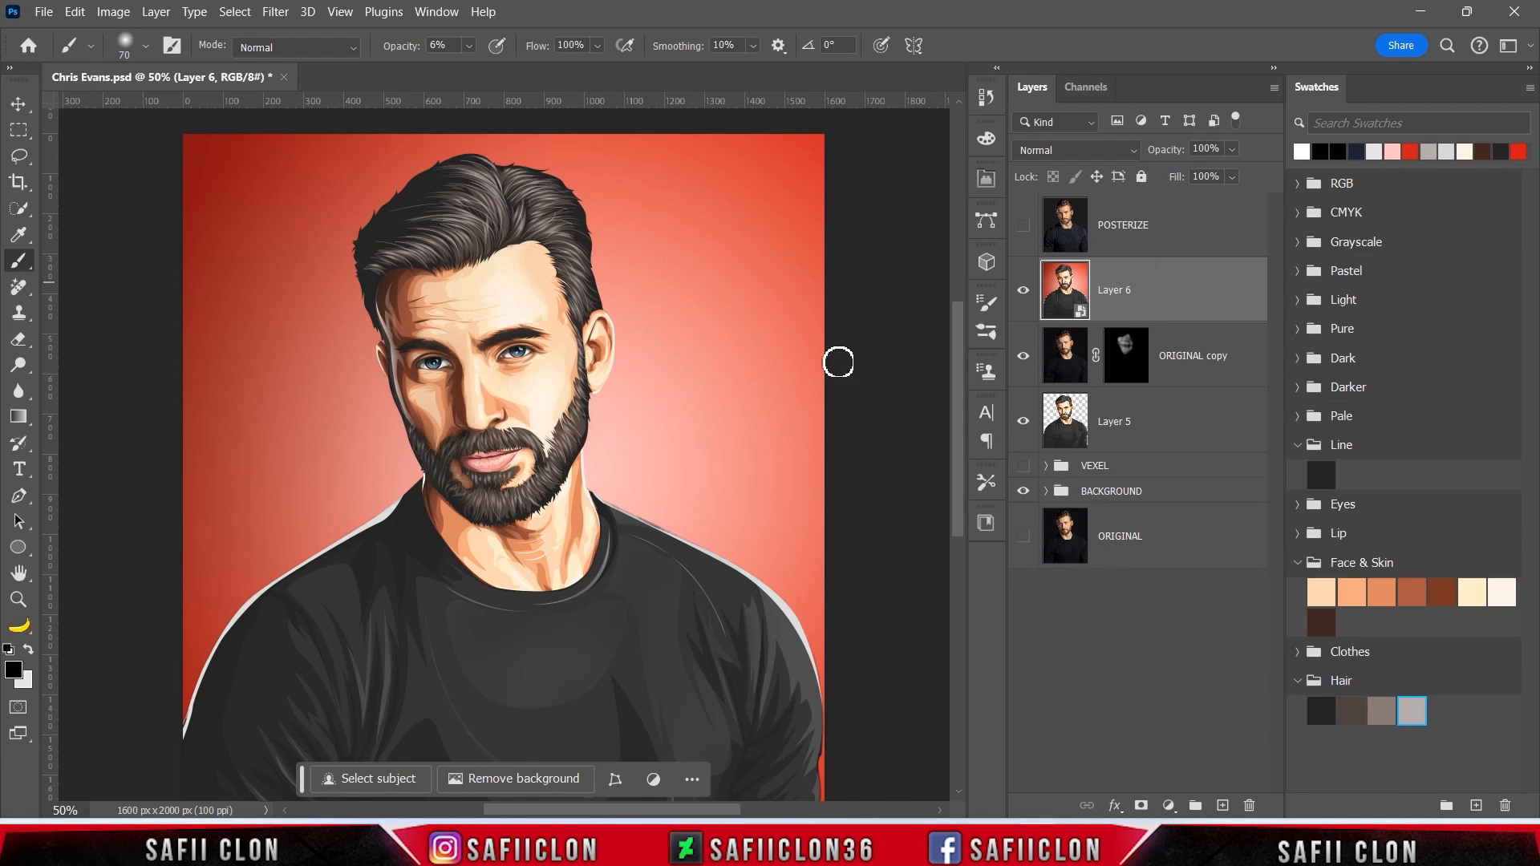
Apply the Camera Raw Filter to the merged smart object and adjust its Light settings
left_click(276, 12)
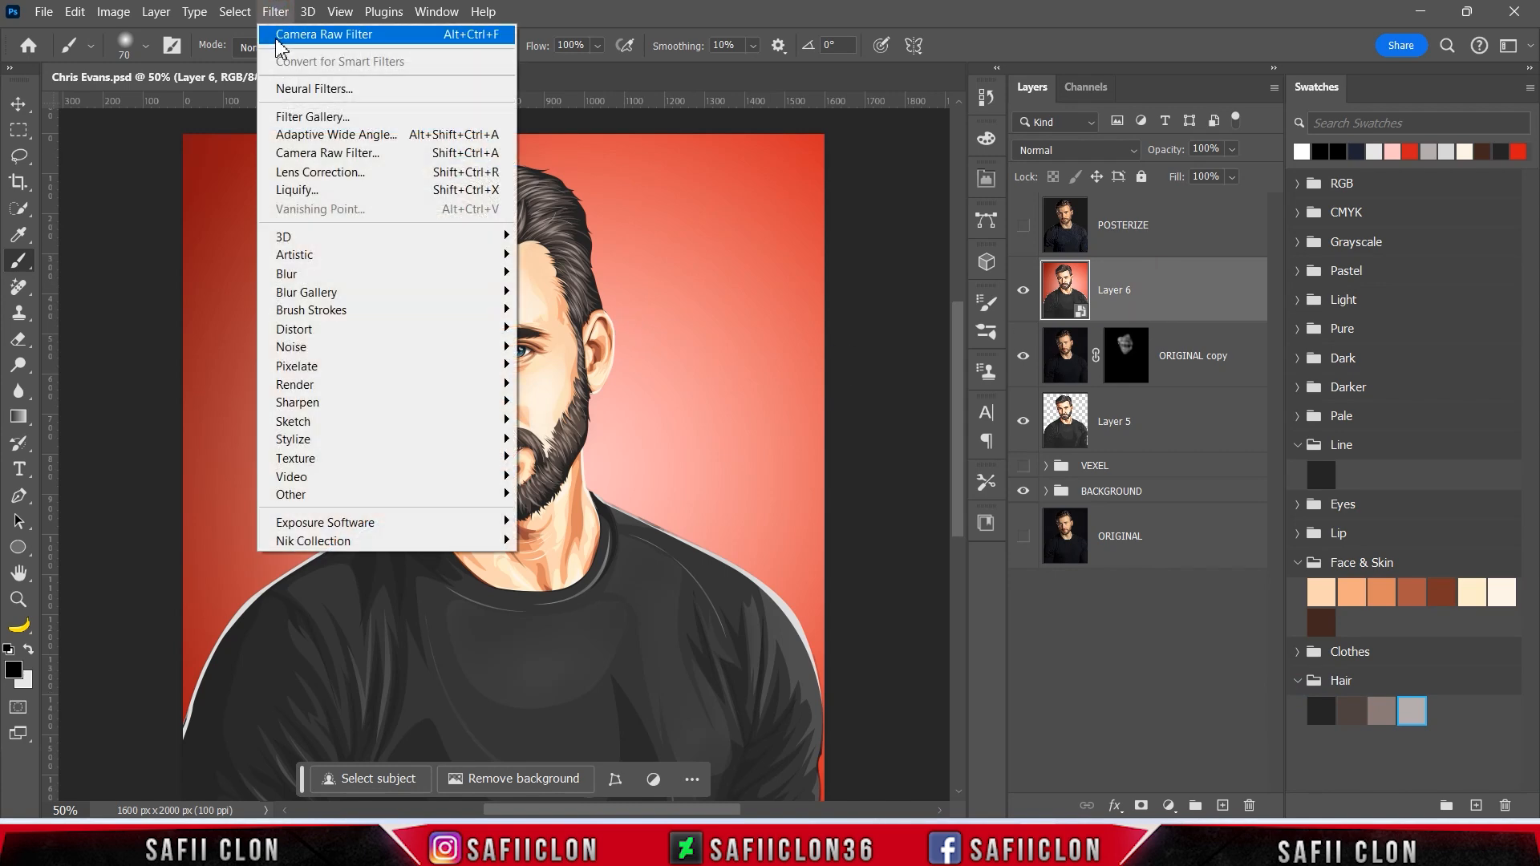
left_click(340, 155)
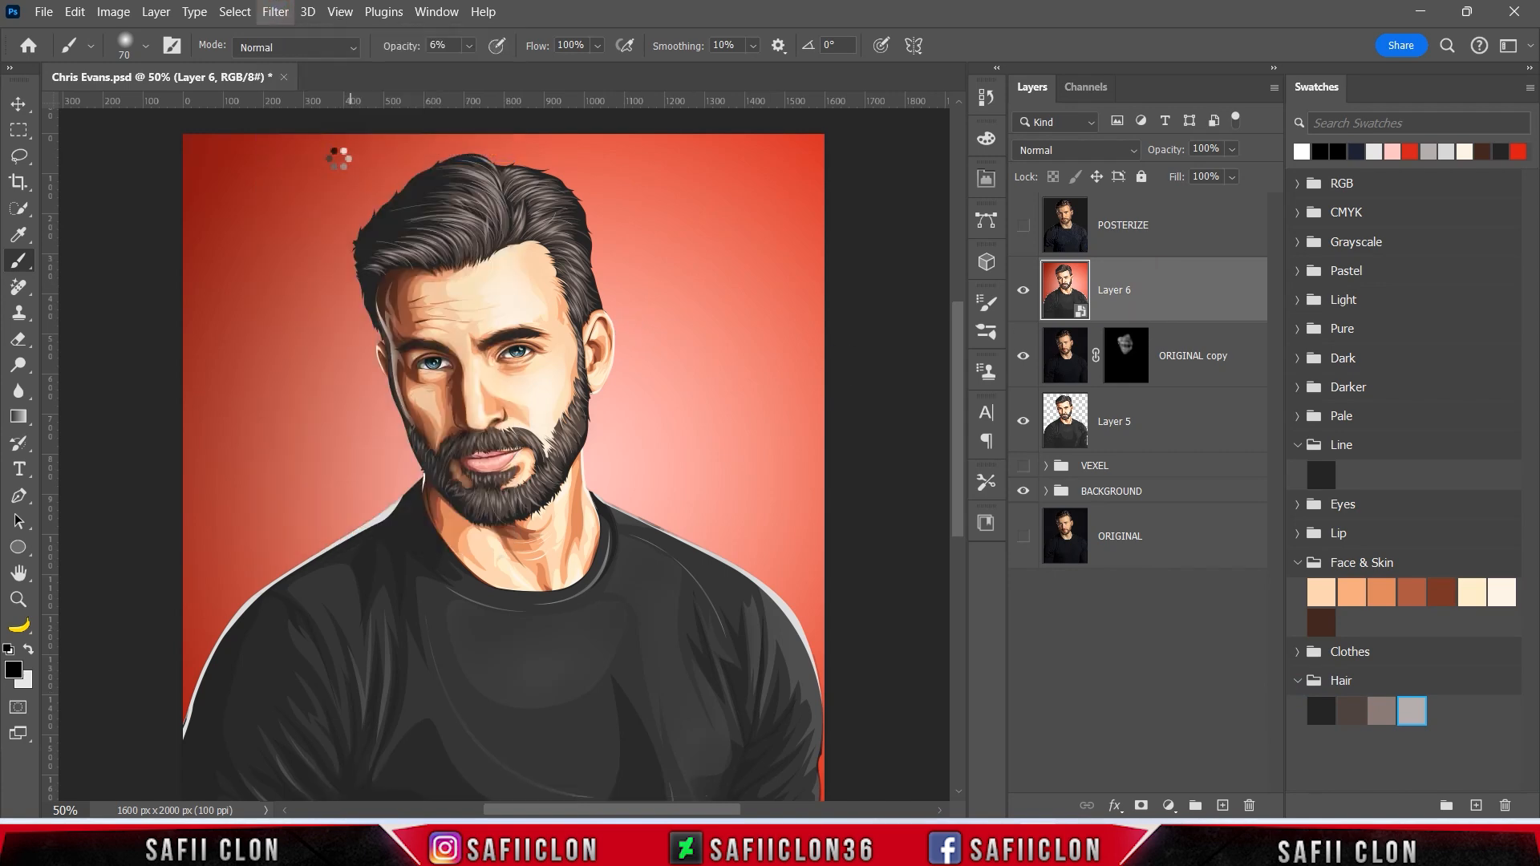
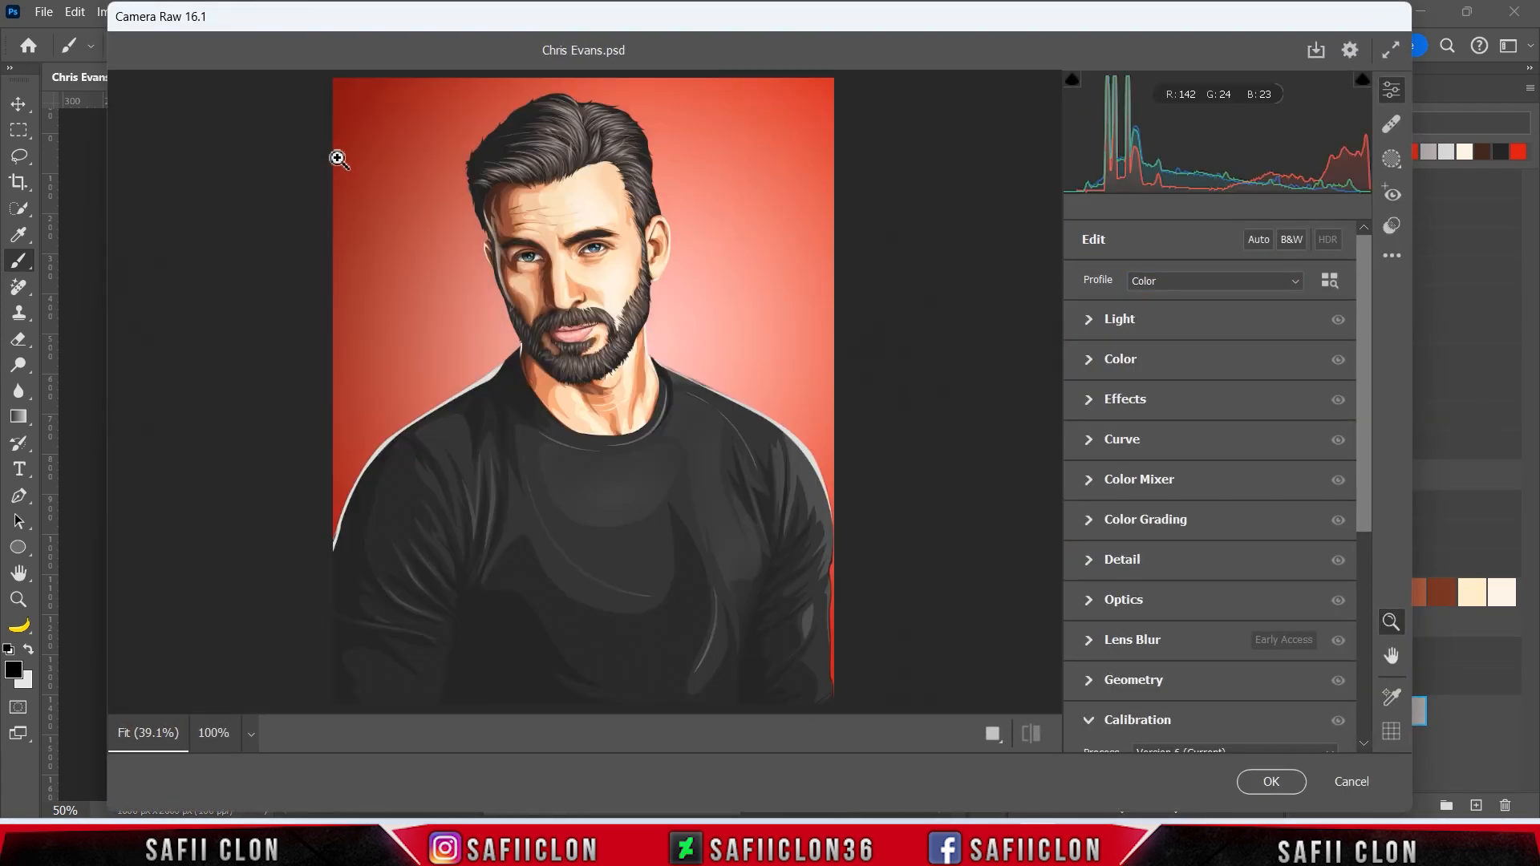
left_click(1117, 325)
left_click_drag(1211, 396, 1216, 525)
Set the Color adjustments to Temperature -3, Tint +6 and Saturation -10, and open the Effects settings
left_click(1152, 570)
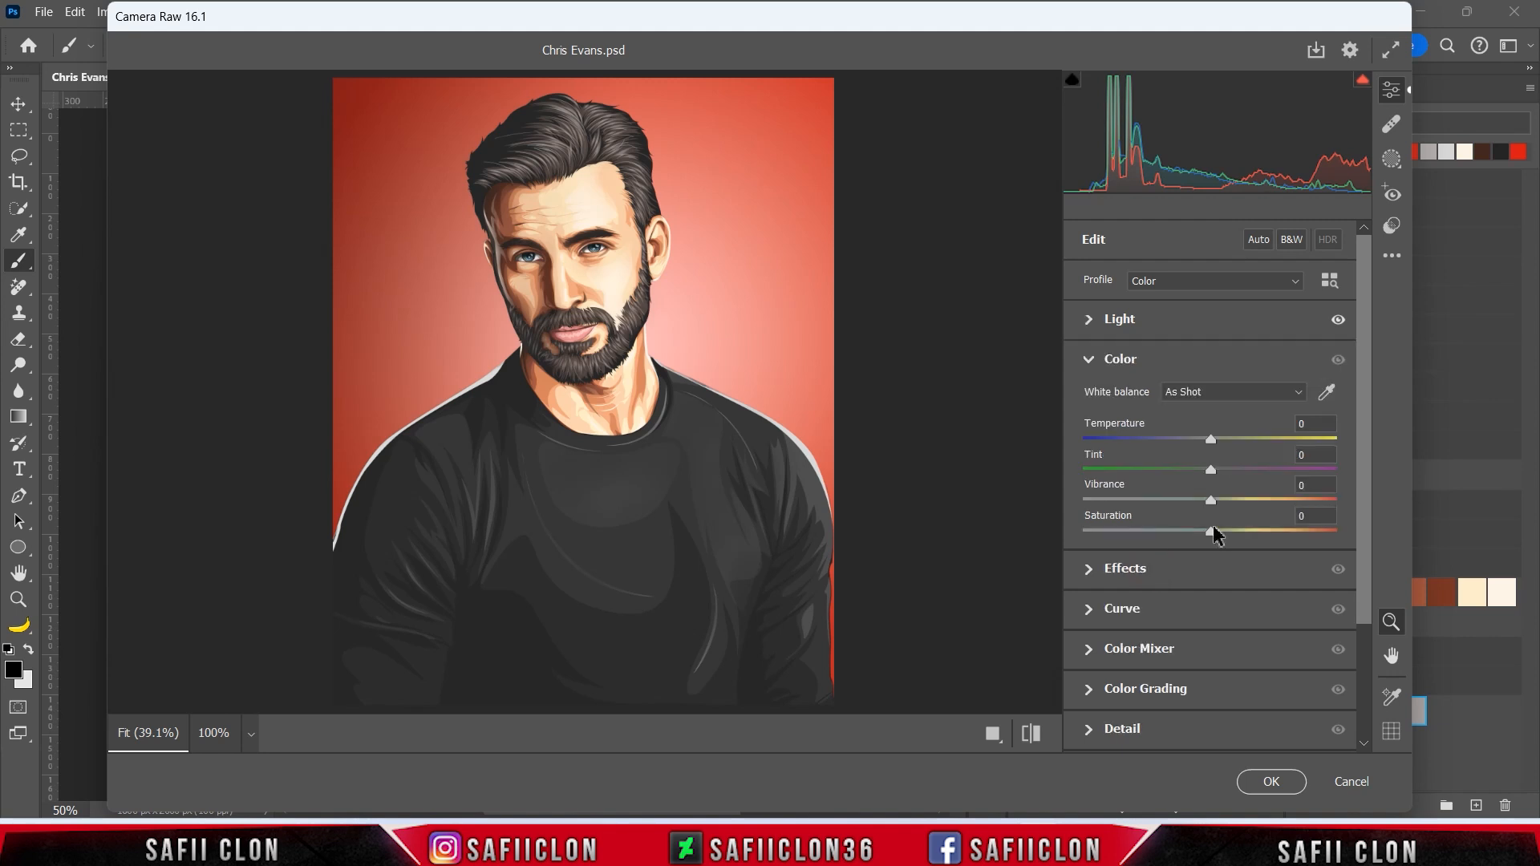
left_click_drag(1213, 446, 1226, 478)
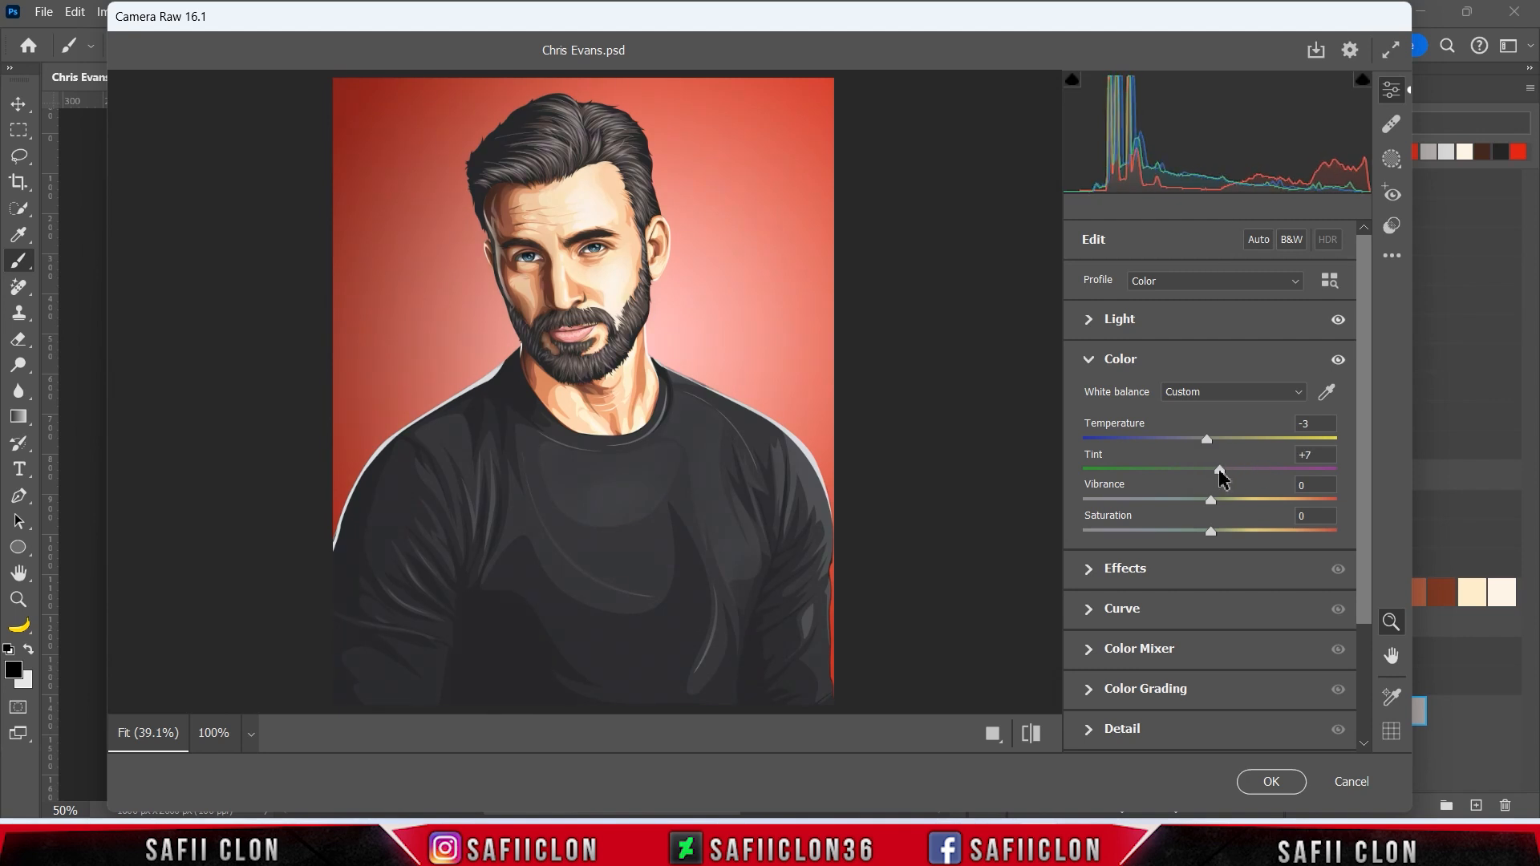
mouse_move(1211, 537)
left_mouse_down()
mouse_move(1253, 534)
mouse_move(1198, 537)
left_mouse_up()
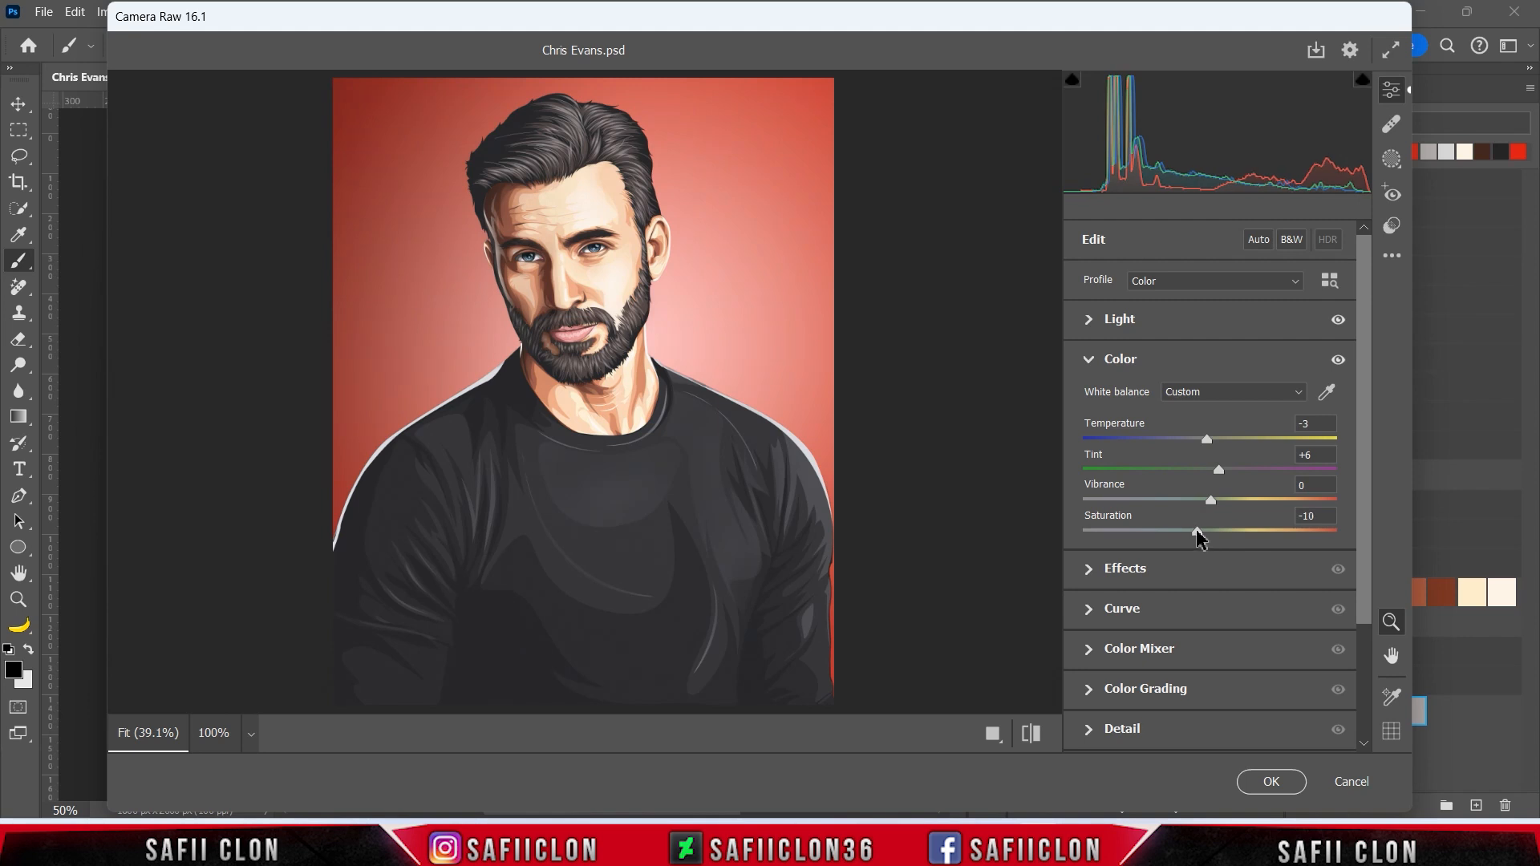
left_click(1168, 575)
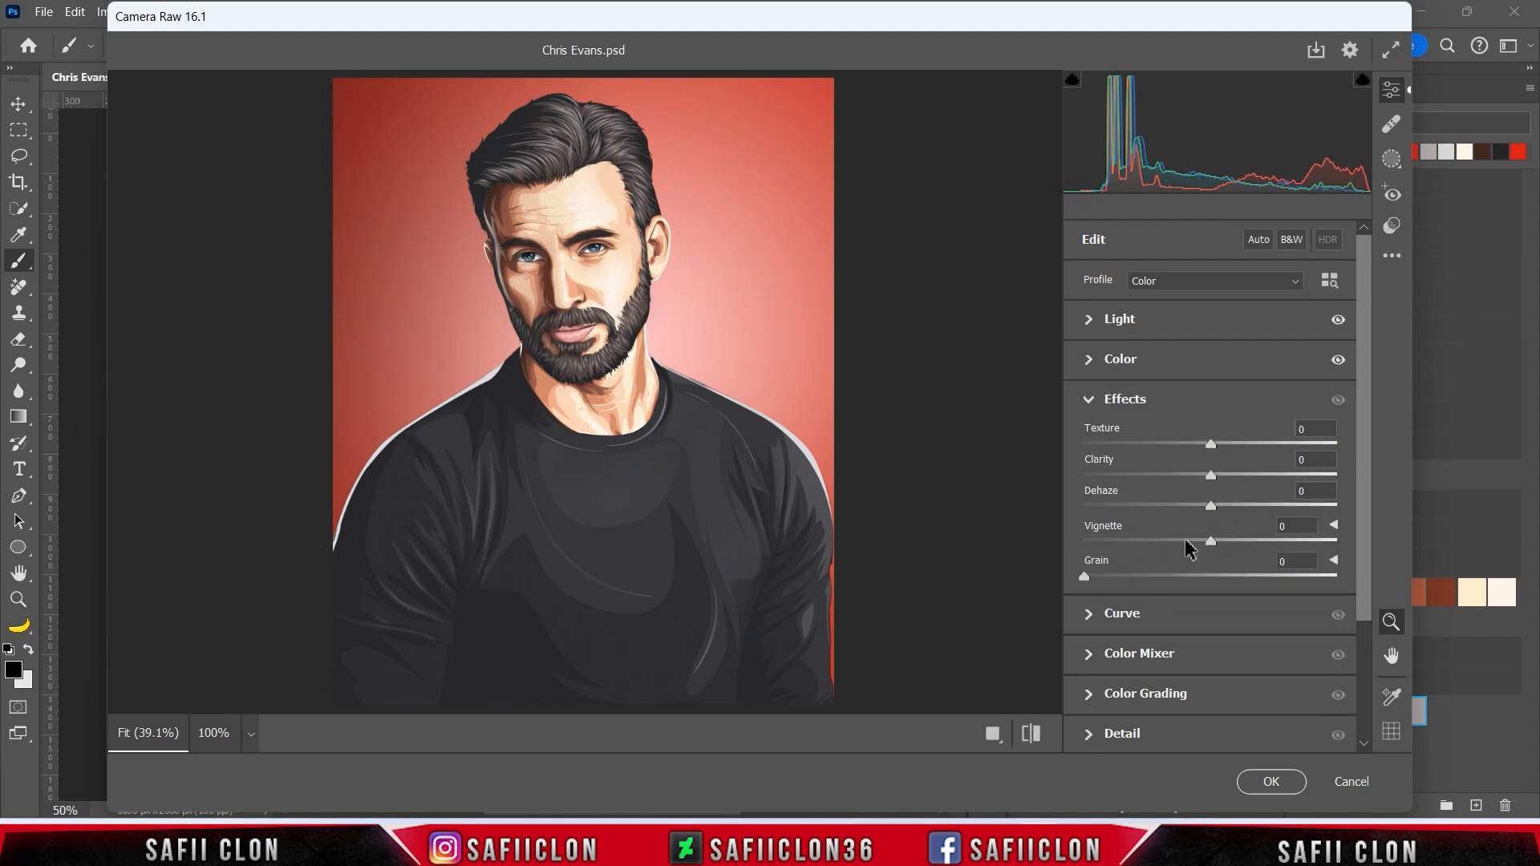
Set the Effects adjustments to Texture +9, Clarity +12 and Grain about 27
mouse_move(1210, 444)
left_mouse_down()
mouse_move(1272, 445)
mouse_move(1231, 443)
left_mouse_up()
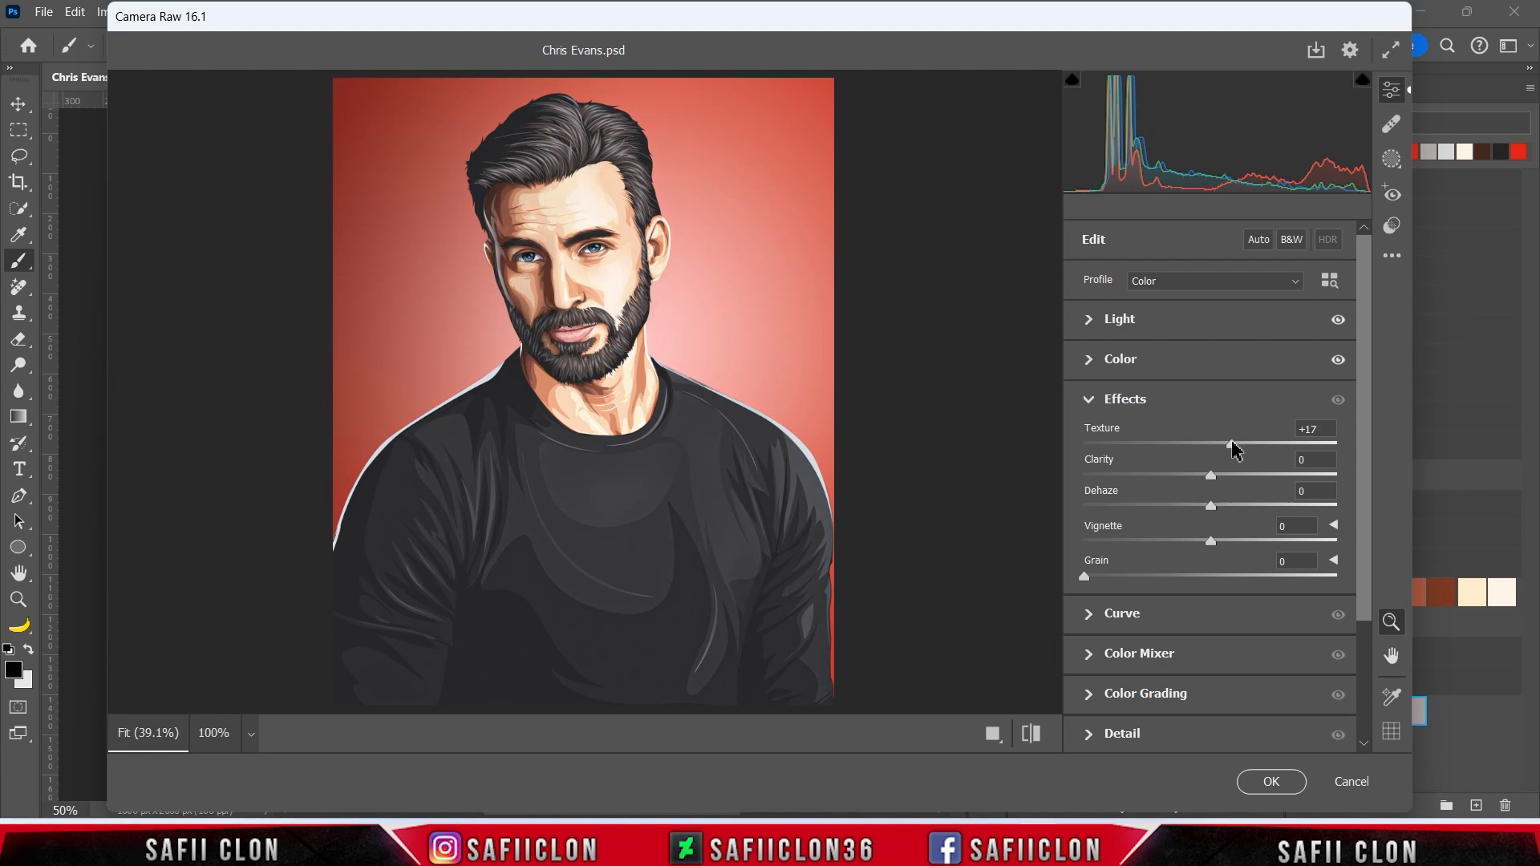
mouse_move(1211, 476)
left_mouse_down()
mouse_move(1298, 481)
mouse_move(1227, 489)
left_mouse_up()
left_click_drag(1086, 575, 1147, 576)
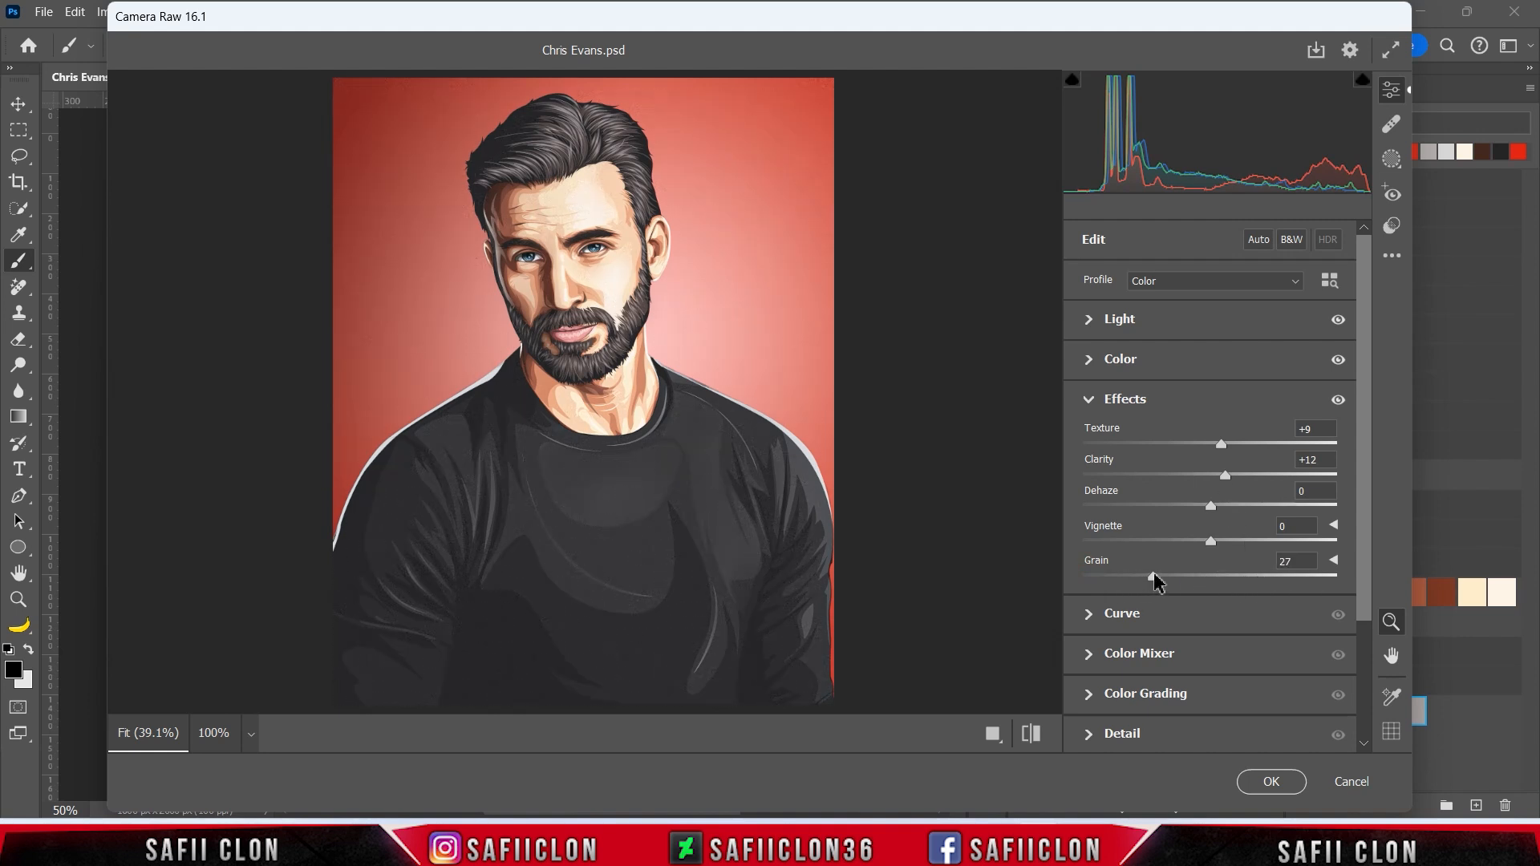
In the Color Mixer's HSL hues, shift Oranges to -10 and Yellows to -9
left_click_drag(1367, 522, 1364, 610)
left_click(1144, 530)
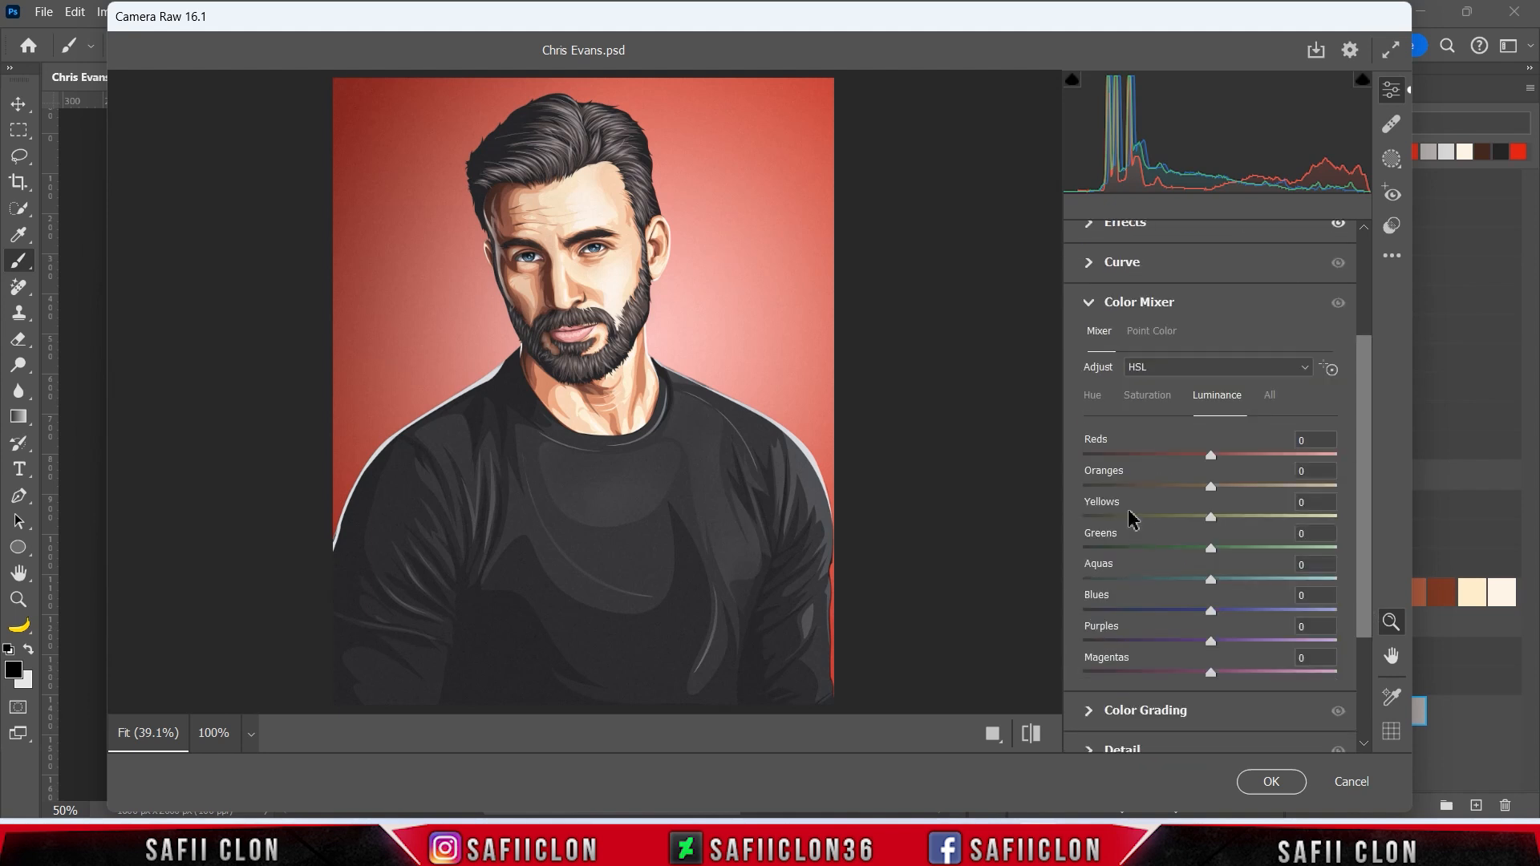
left_click_drag(1212, 486, 1200, 519)
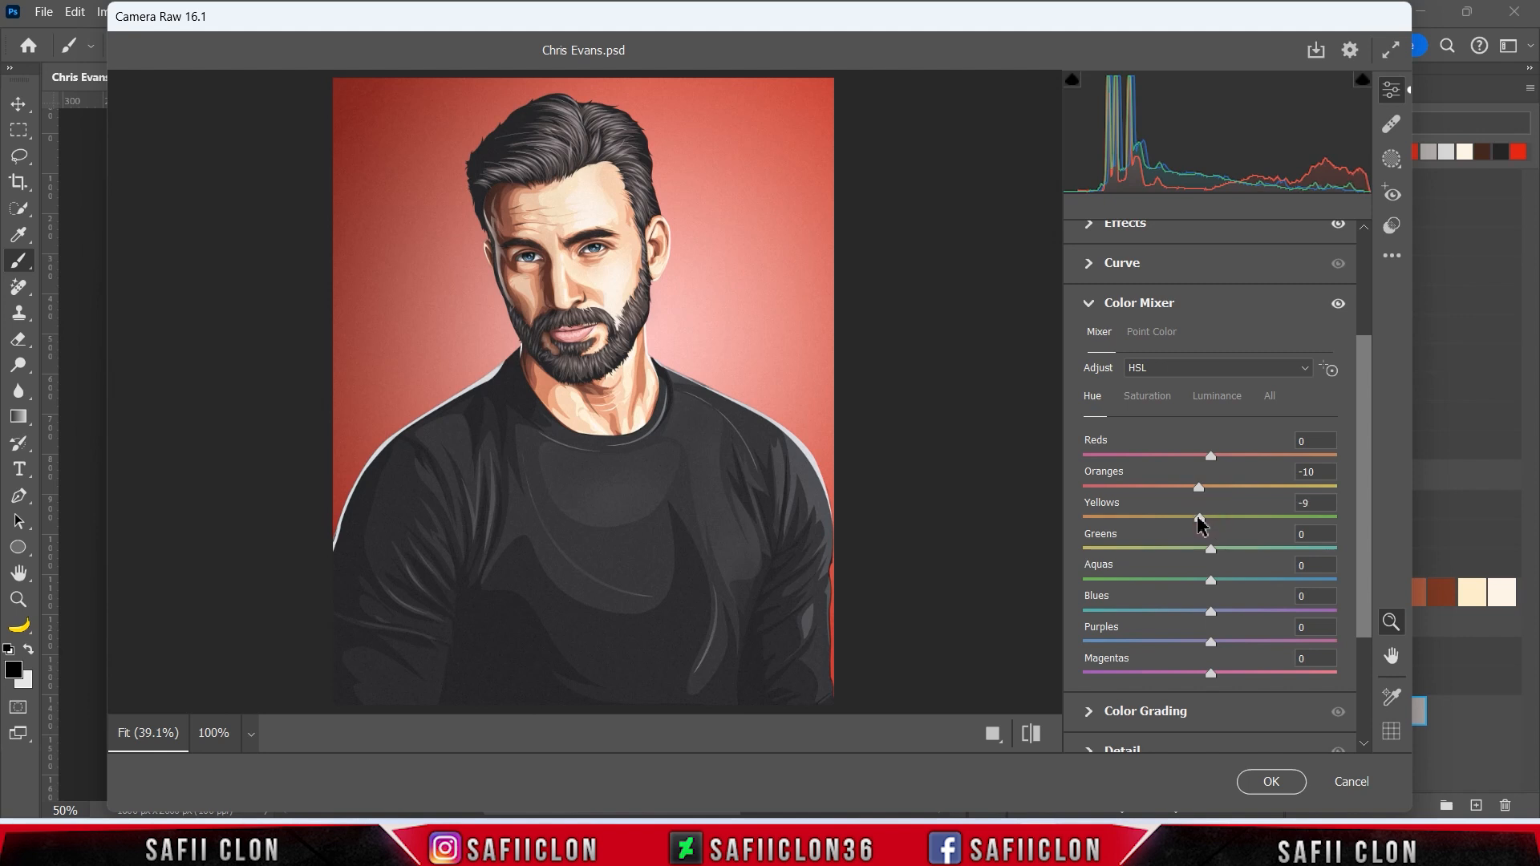
In the Color Mixer, set the saturation of Yellows to +21 and Blues to +48, and the luminance of Blues to +33
left_click(1148, 397)
left_click_drag(1210, 518, 1244, 527)
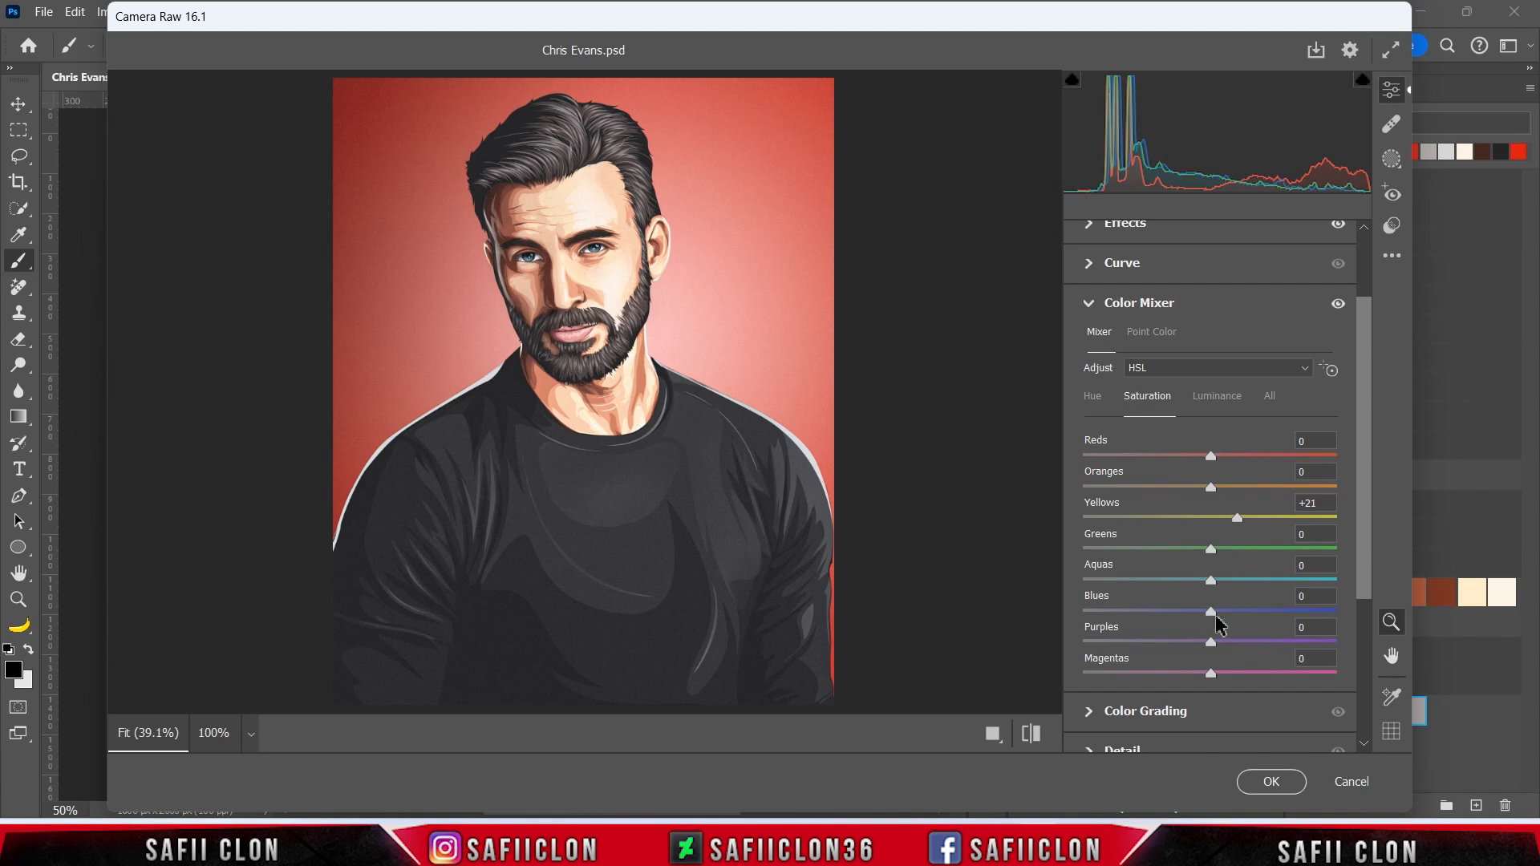
left_click_drag(1212, 611, 1275, 609)
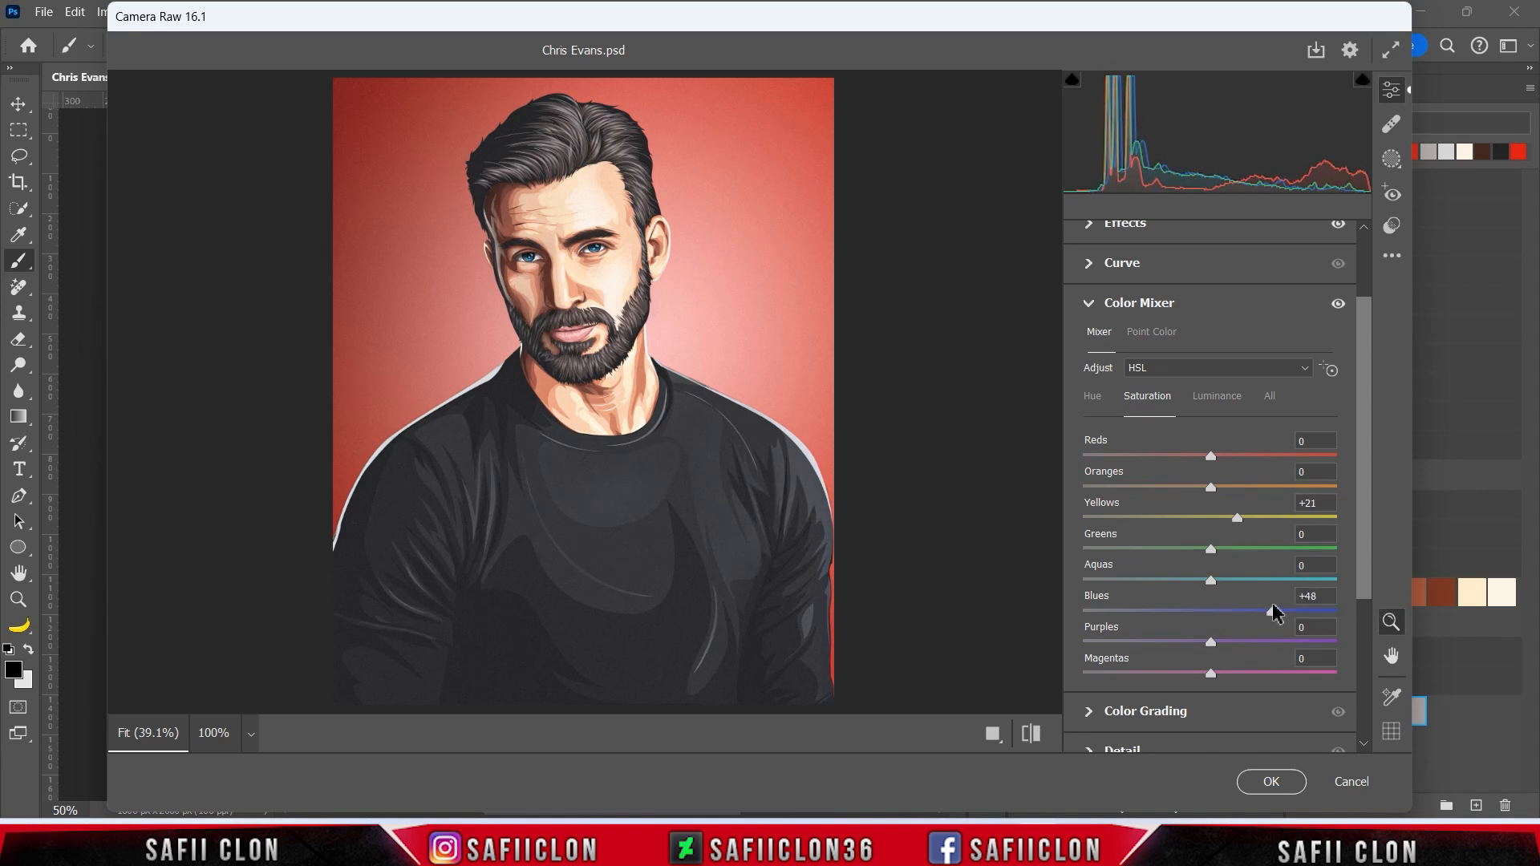
left_click(1216, 397)
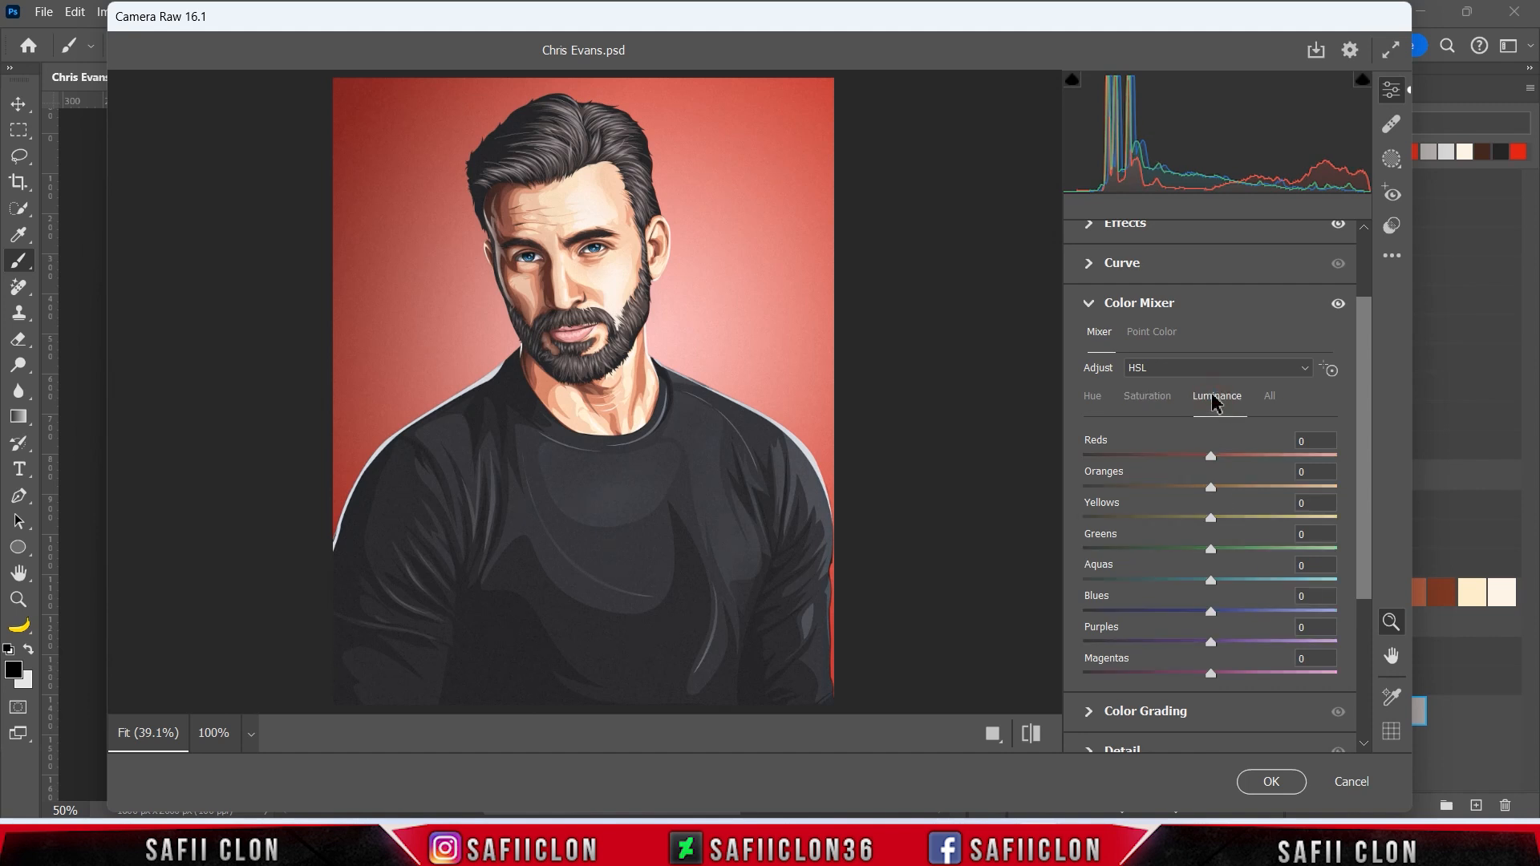
left_click_drag(1214, 612, 1254, 618)
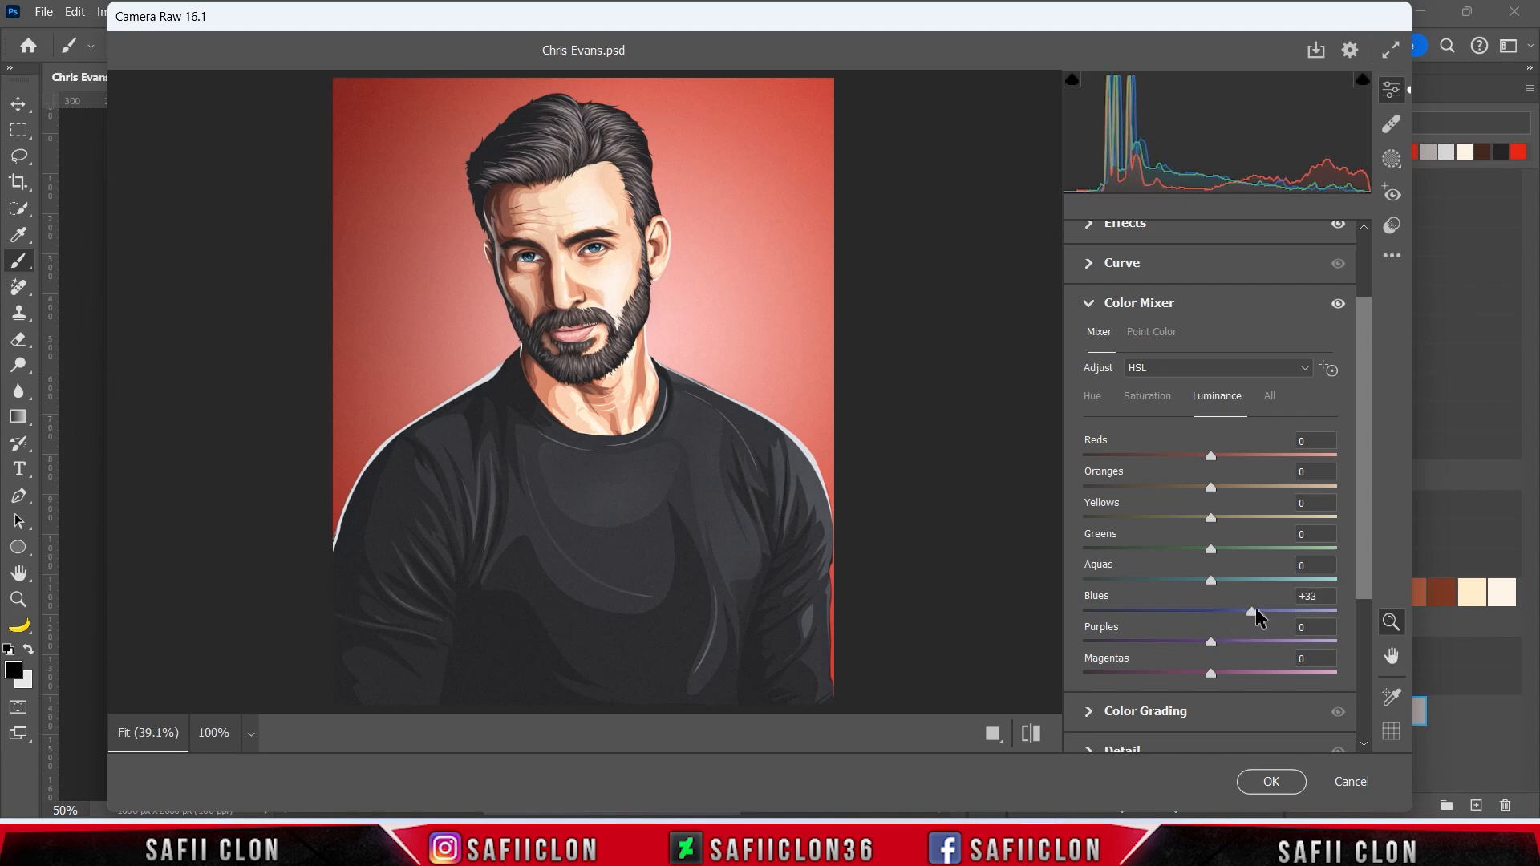
Set the Detail adjustment's Sharpening to 61
scroll(1211, 595, "down", 3)
left_click(1151, 580)
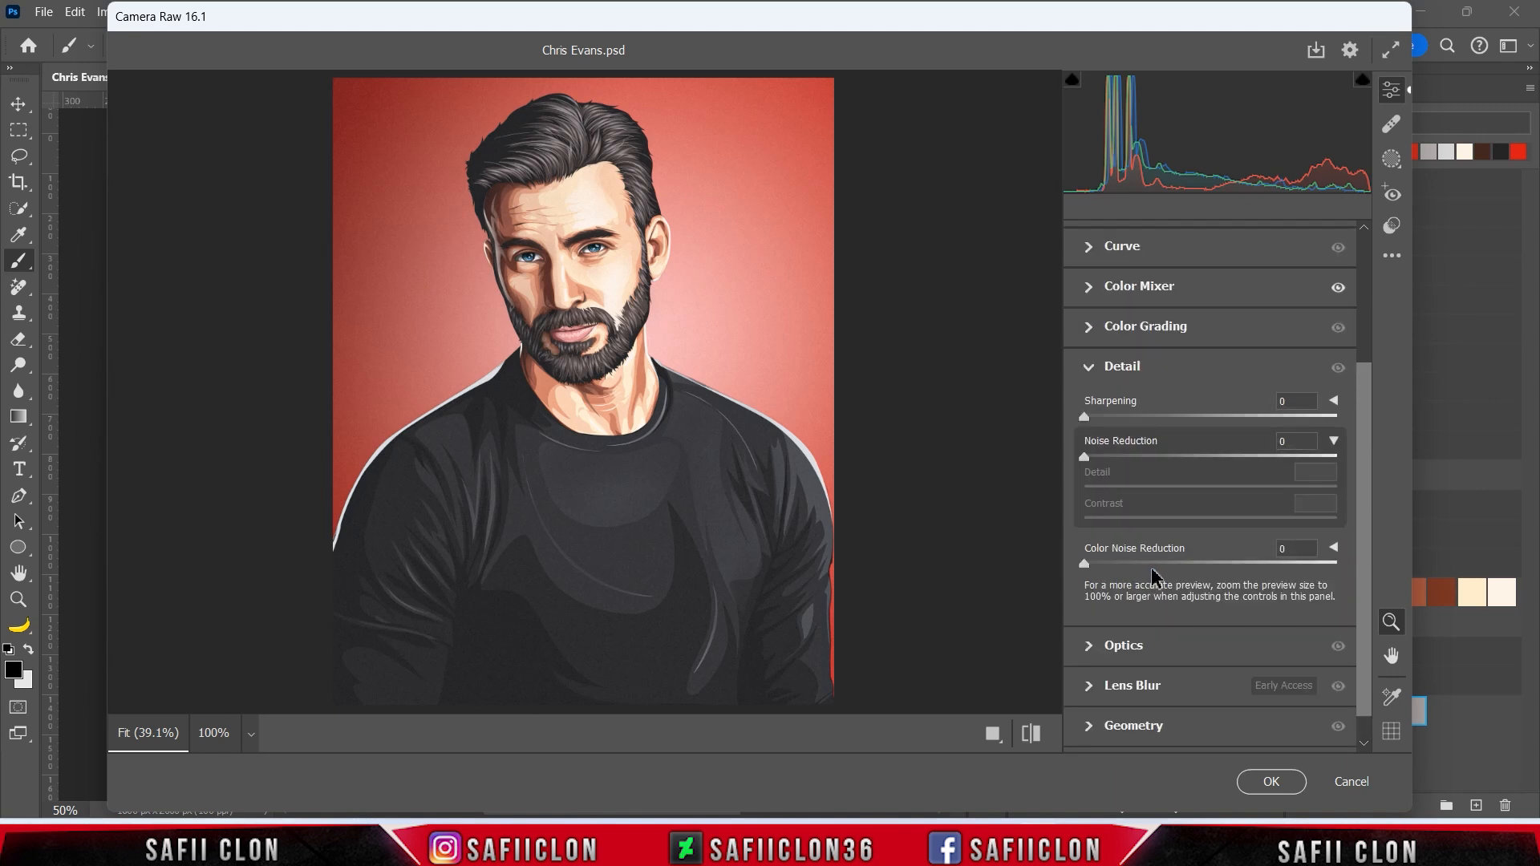
left_click_drag(1089, 423, 1198, 431)
Calibrate the primaries with Red Saturation +6, Green Hue +13, Blue Hue -4 and Blue Saturation +2
scroll(1361, 583, "down", 1)
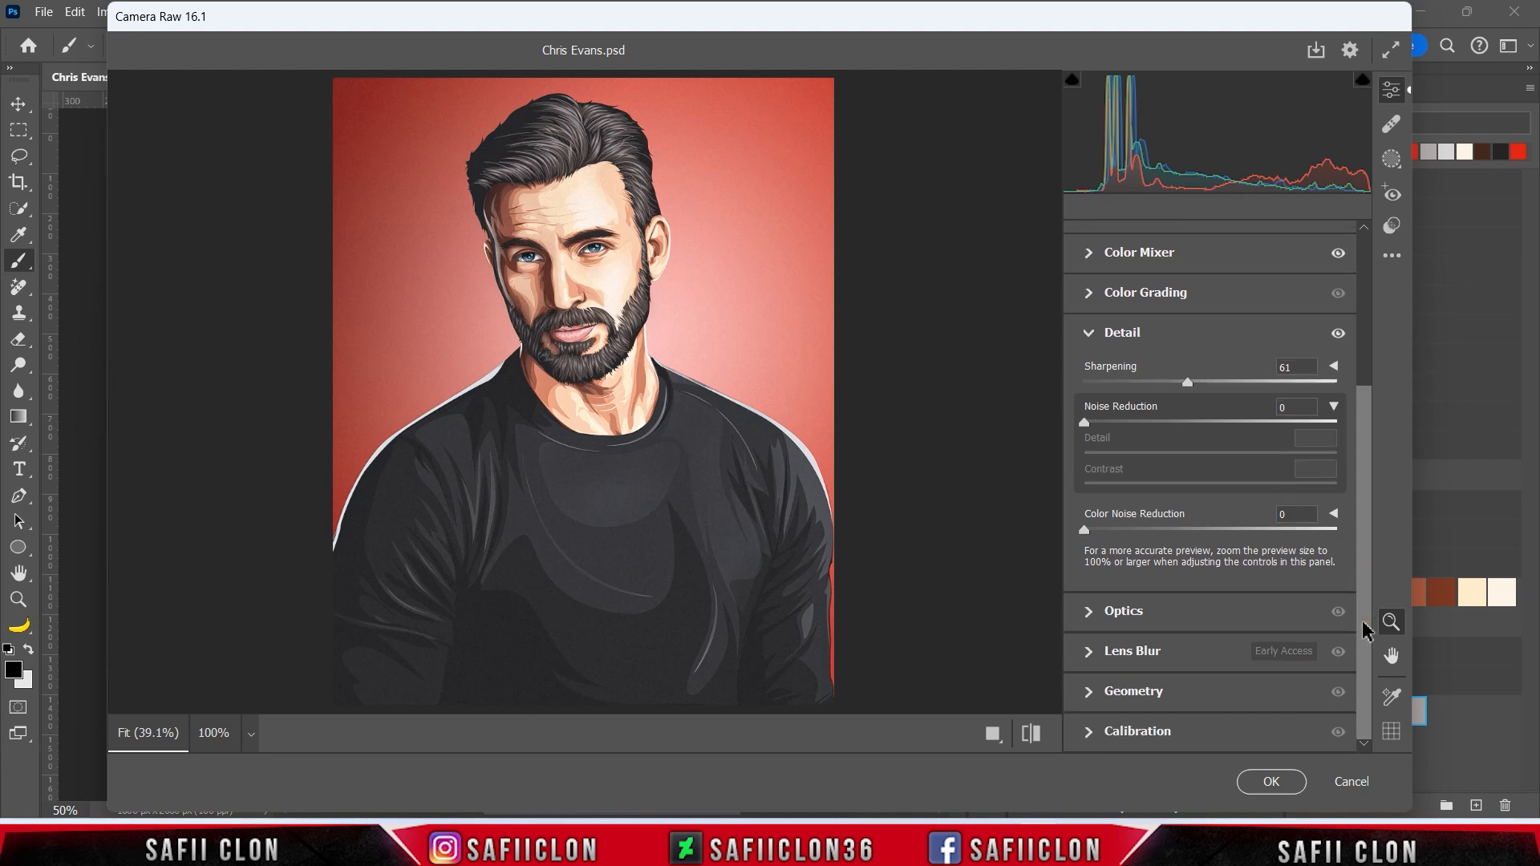
left_click(1137, 732)
left_click_drag(1211, 549, 1222, 553)
mouse_move(1211, 611)
left_mouse_down()
mouse_move(1136, 611)
mouse_move(1263, 611)
mouse_move(1231, 611)
left_mouse_up()
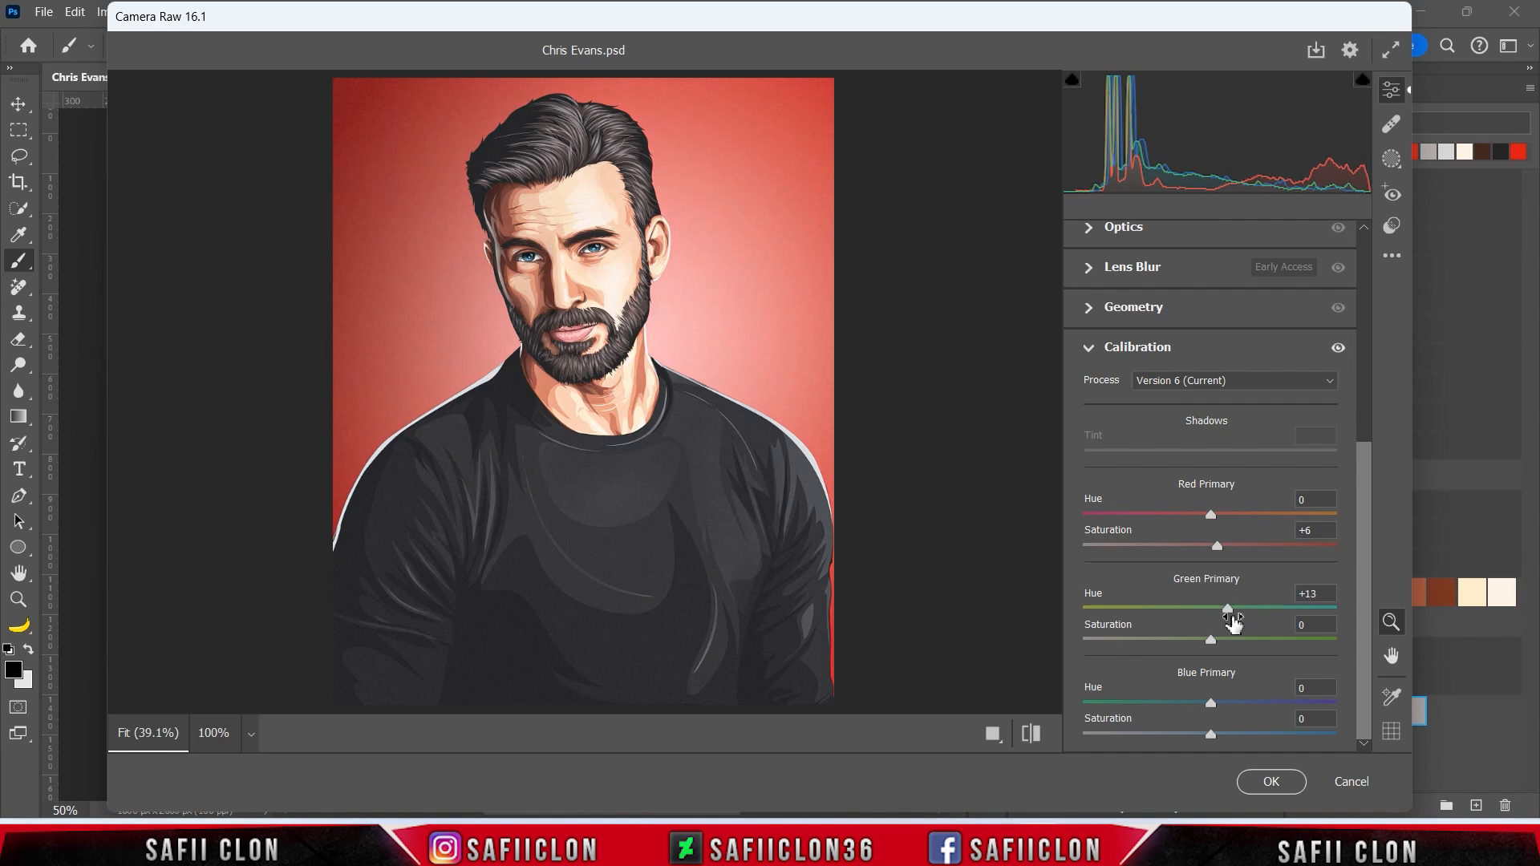
left_click_drag(1211, 703, 1218, 742)
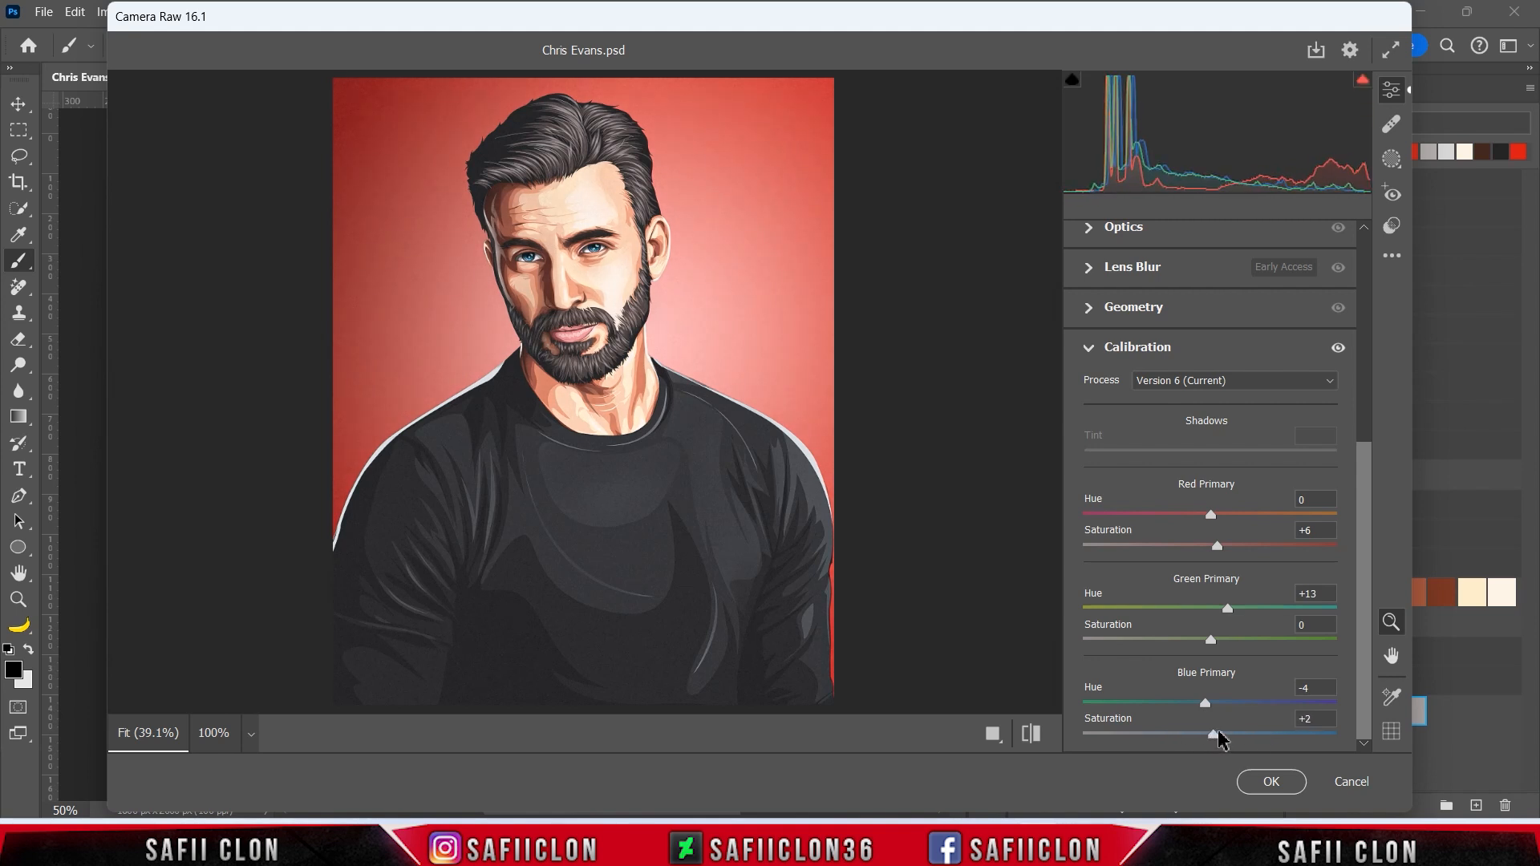
Create a radial gradient mask shaped as a tall, tilted ellipse over the face and the torso's right half
left_click(1392, 159)
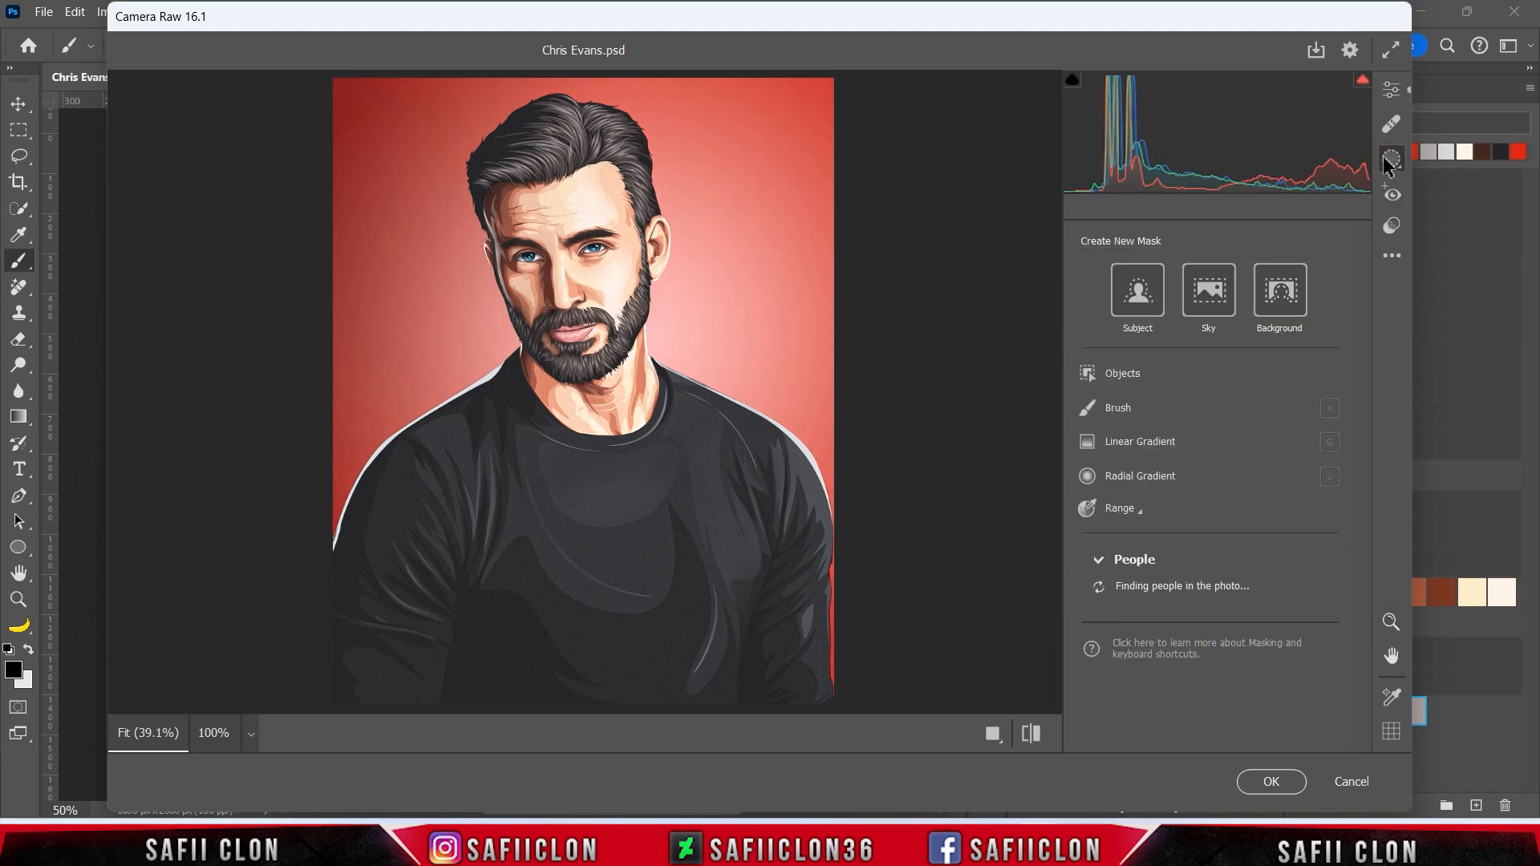
left_click(1141, 477)
left_click_drag(553, 138, 699, 440)
left_click_drag(771, 551, 767, 535)
left_click_drag(632, 657, 758, 633)
left_click_drag(724, 538, 798, 583)
left_click_drag(935, 282, 939, 300)
left_click_drag(830, 687, 767, 578)
Set the radial mask's Light adjustments to Contrast +9, Highlights -58, Shadows +62 and Whites +19
left_click_drag(1366, 491, 1366, 529)
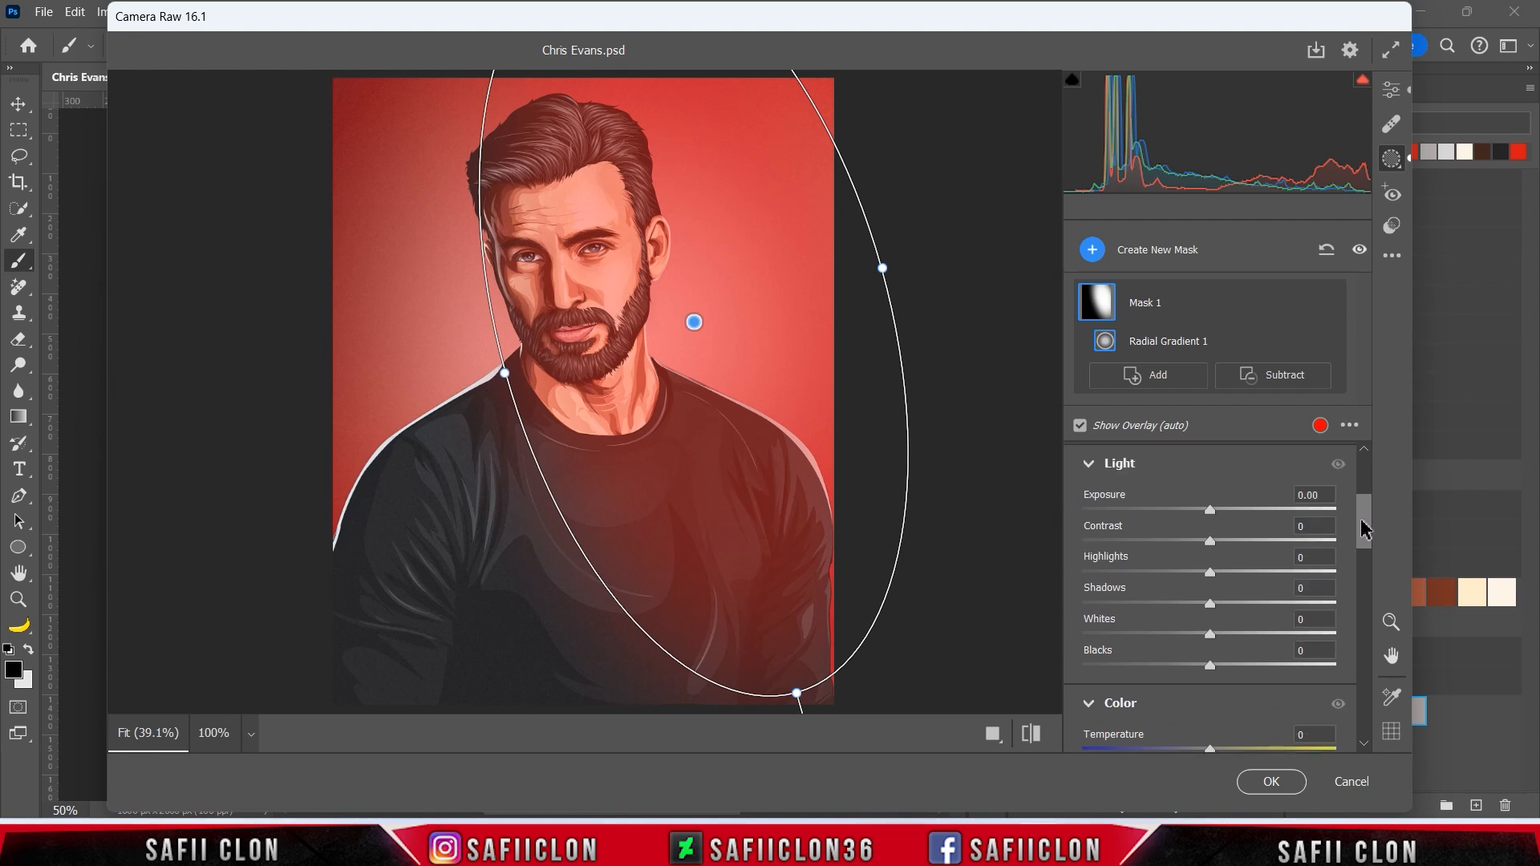
left_click_drag(1227, 541, 1297, 612)
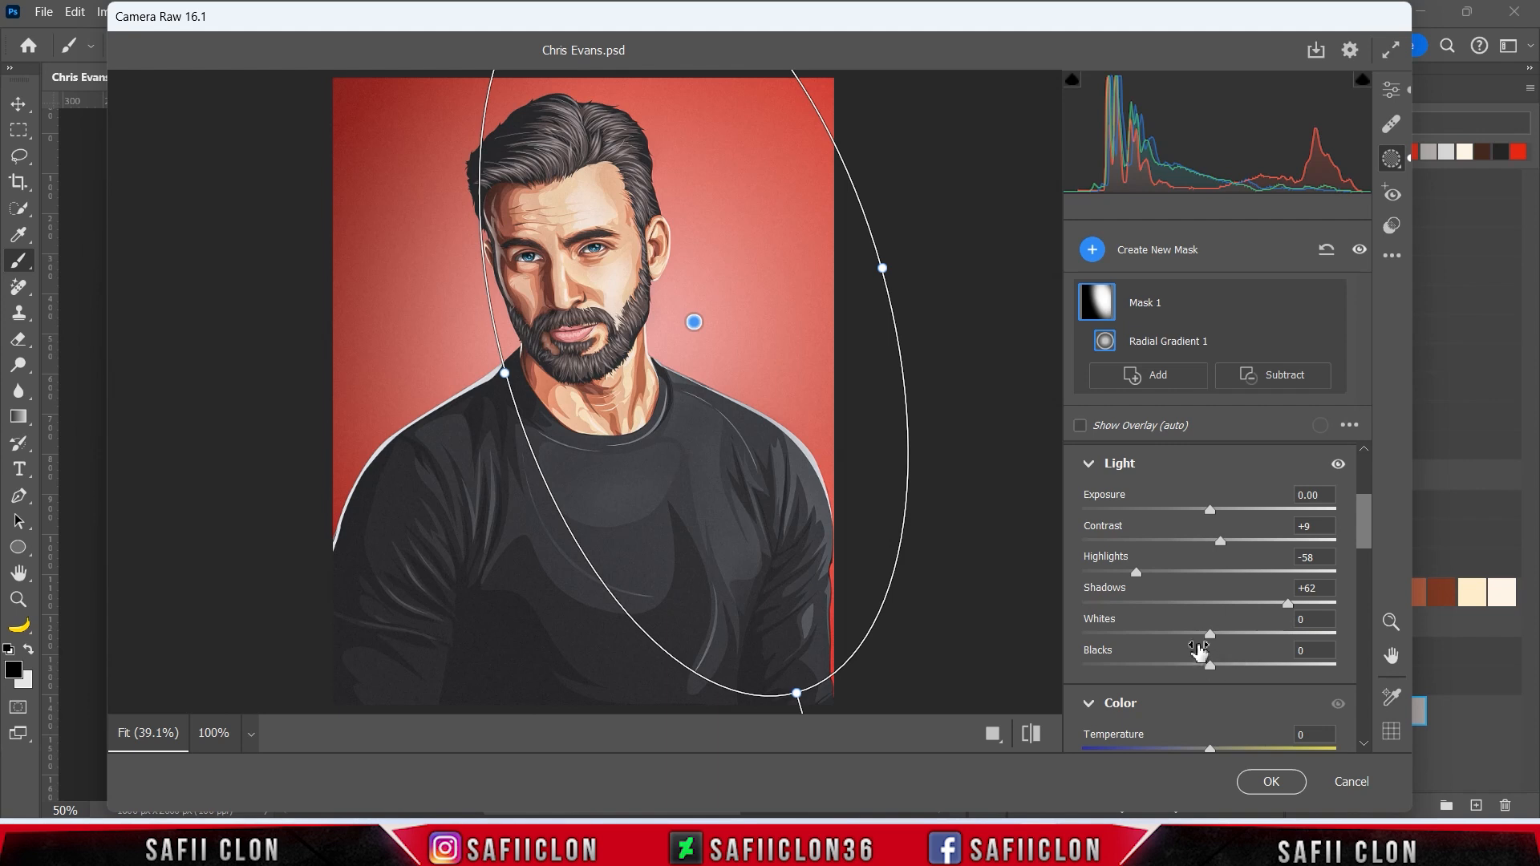
left_click_drag(1211, 634, 1237, 643)
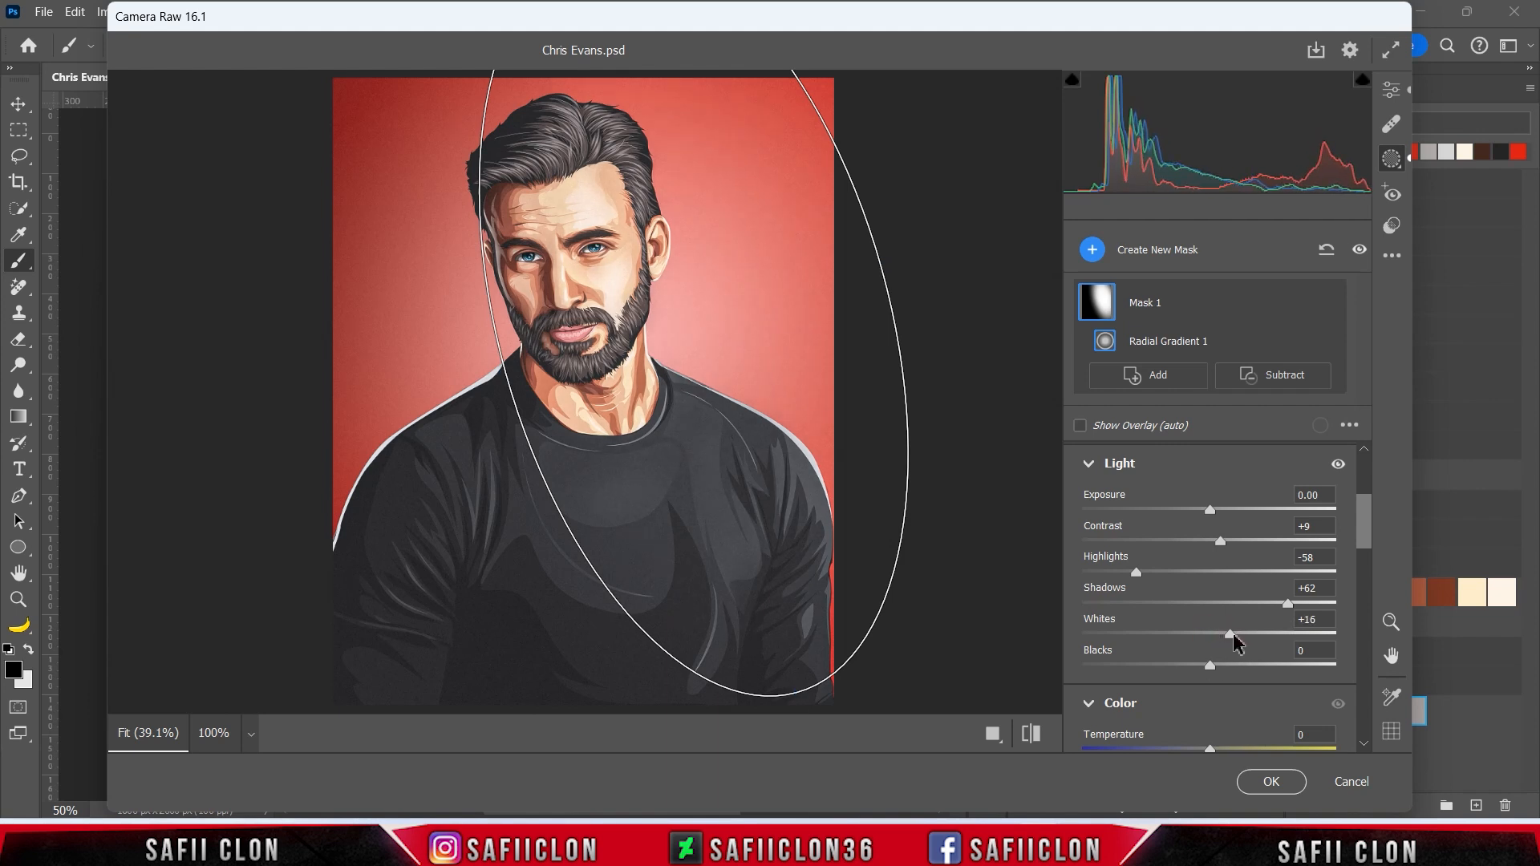
left_click_drag(1369, 561, 1369, 634)
mouse_move(1212, 608)
left_mouse_down()
mouse_move(1259, 609)
mouse_move(1223, 611)
left_mouse_up()
left_click_drag(1369, 621, 1363, 540)
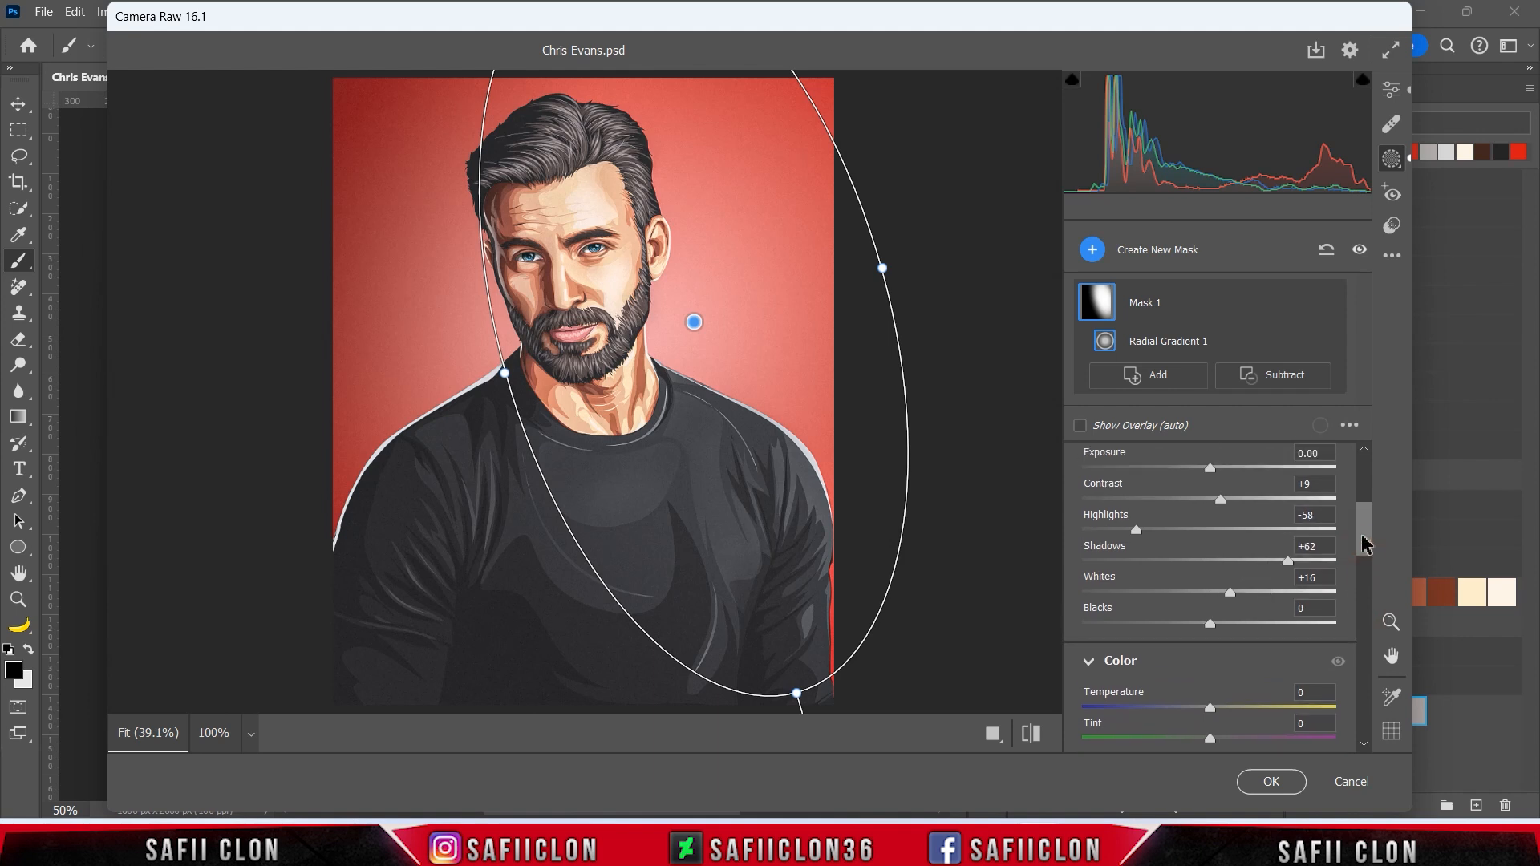
mouse_move(1233, 610)
left_mouse_down()
mouse_move(1224, 591)
mouse_move(1236, 591)
left_mouse_up()
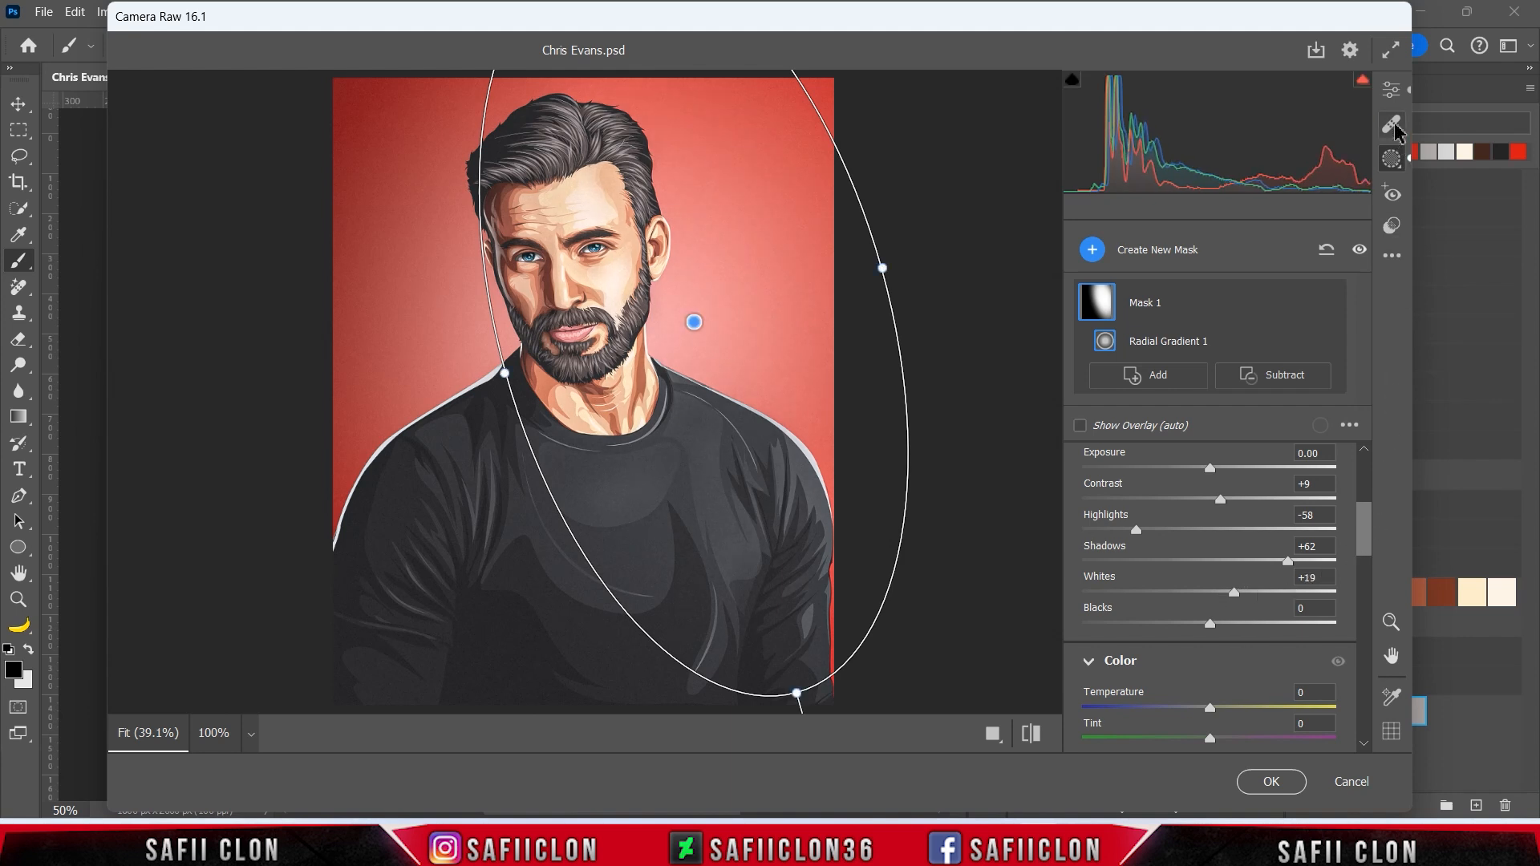
Compare the portrait before and after grading, and apply the Camera Raw adjustments to the smart object
left_click(1391, 89)
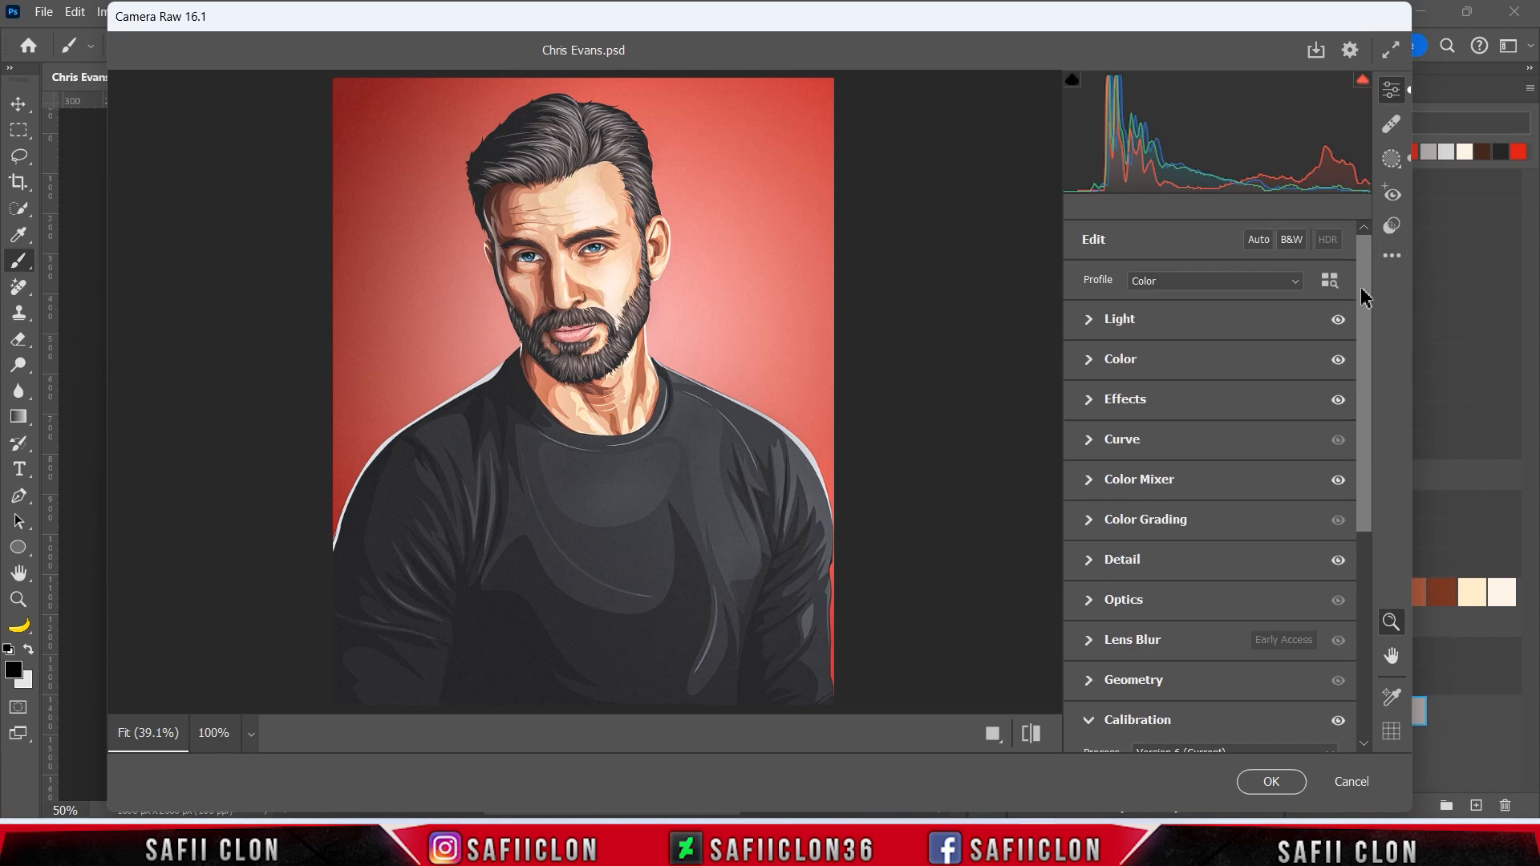
left_click(1033, 732)
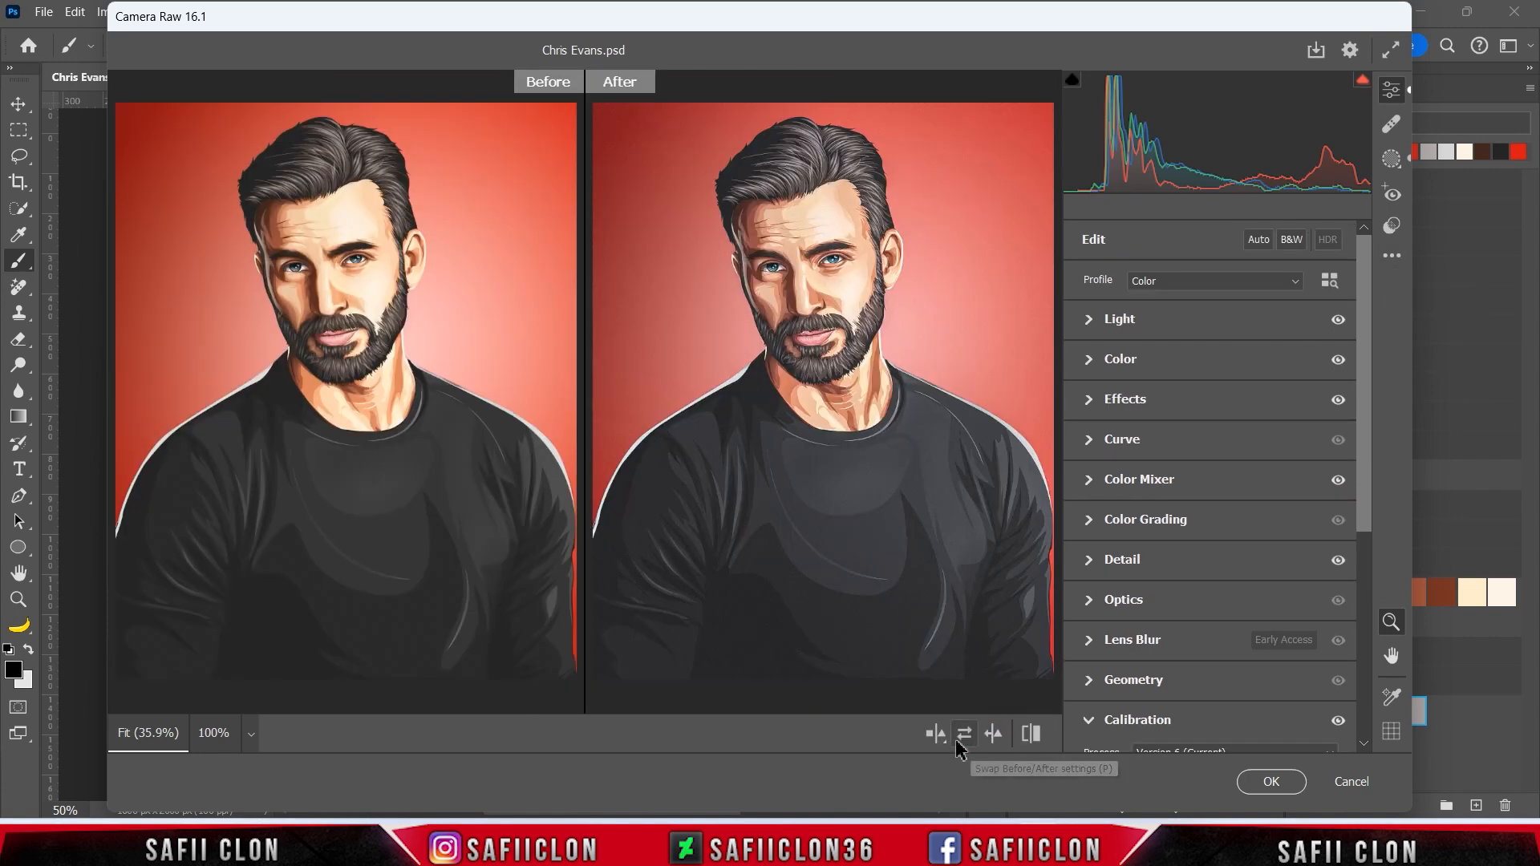
left_click(940, 737)
left_click(938, 735)
left_click(938, 735)
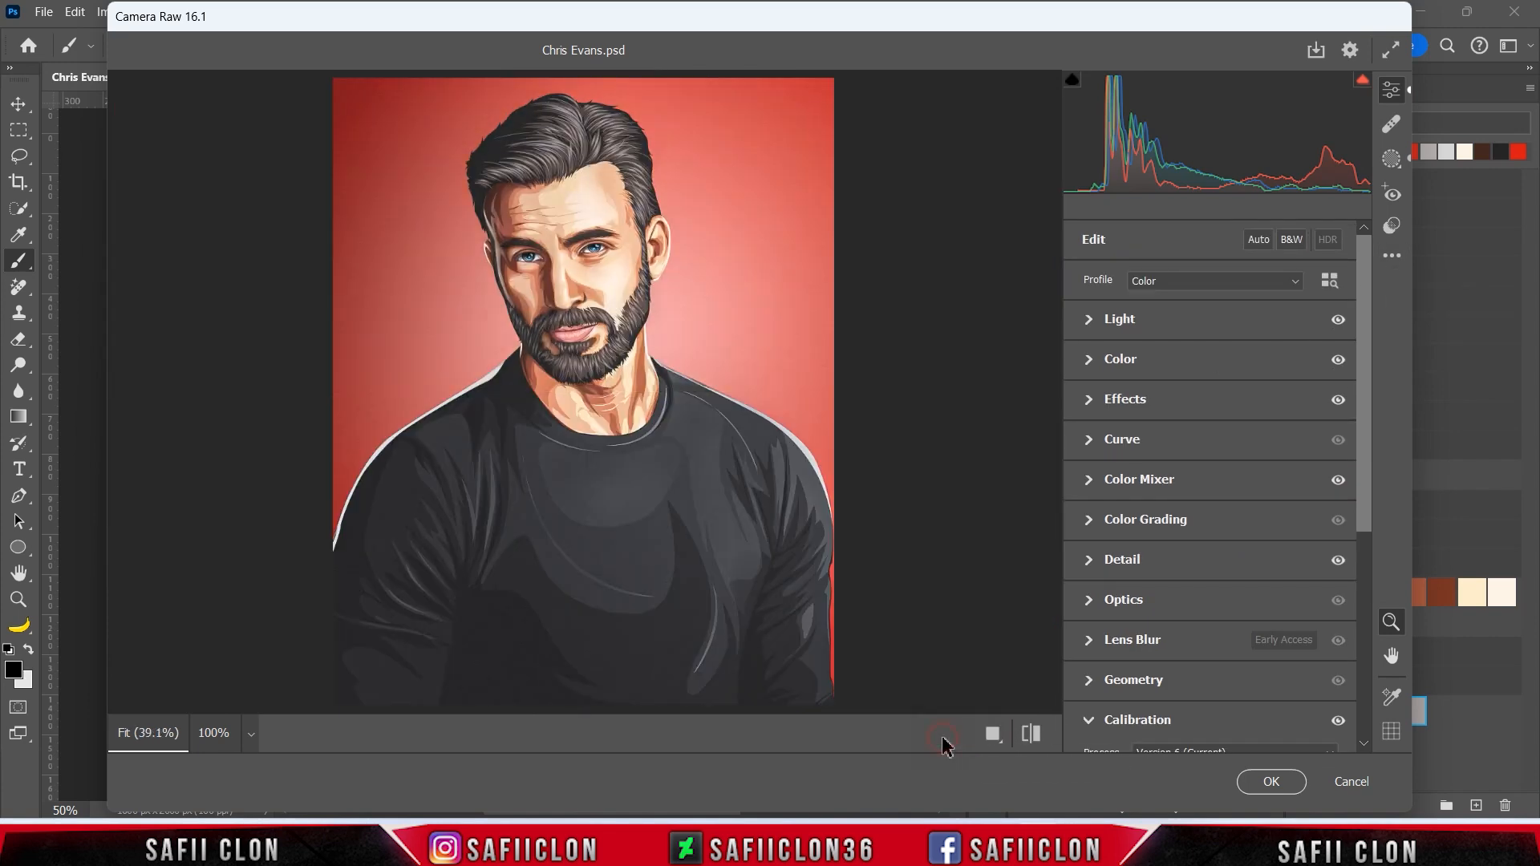
left_click(1255, 782)
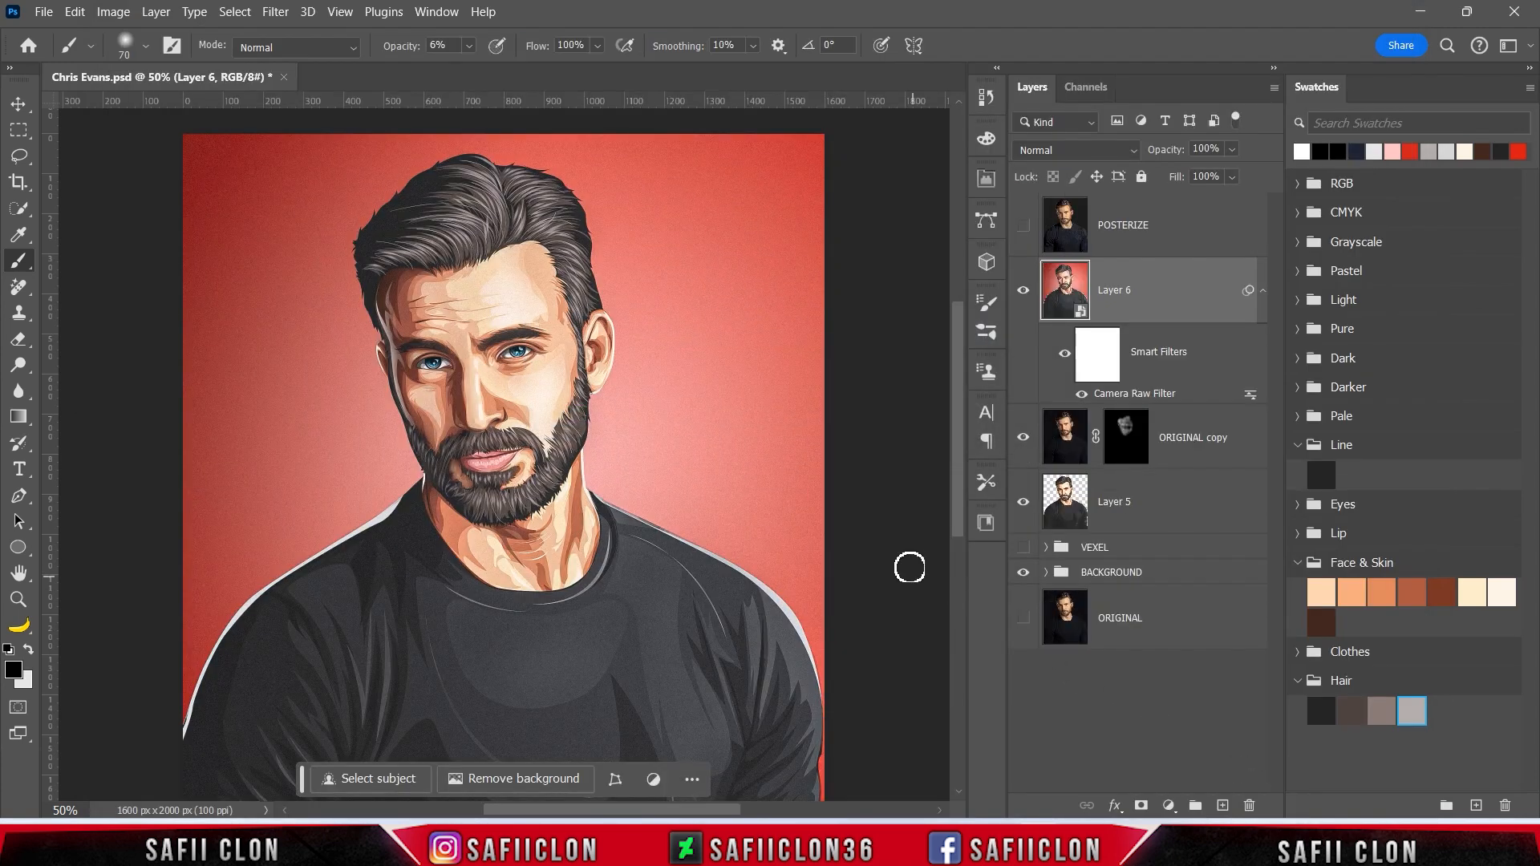
Examine the graded portrait at several magnifications and compare it with Layer 6 hidden and shown
key("ctrl+1")
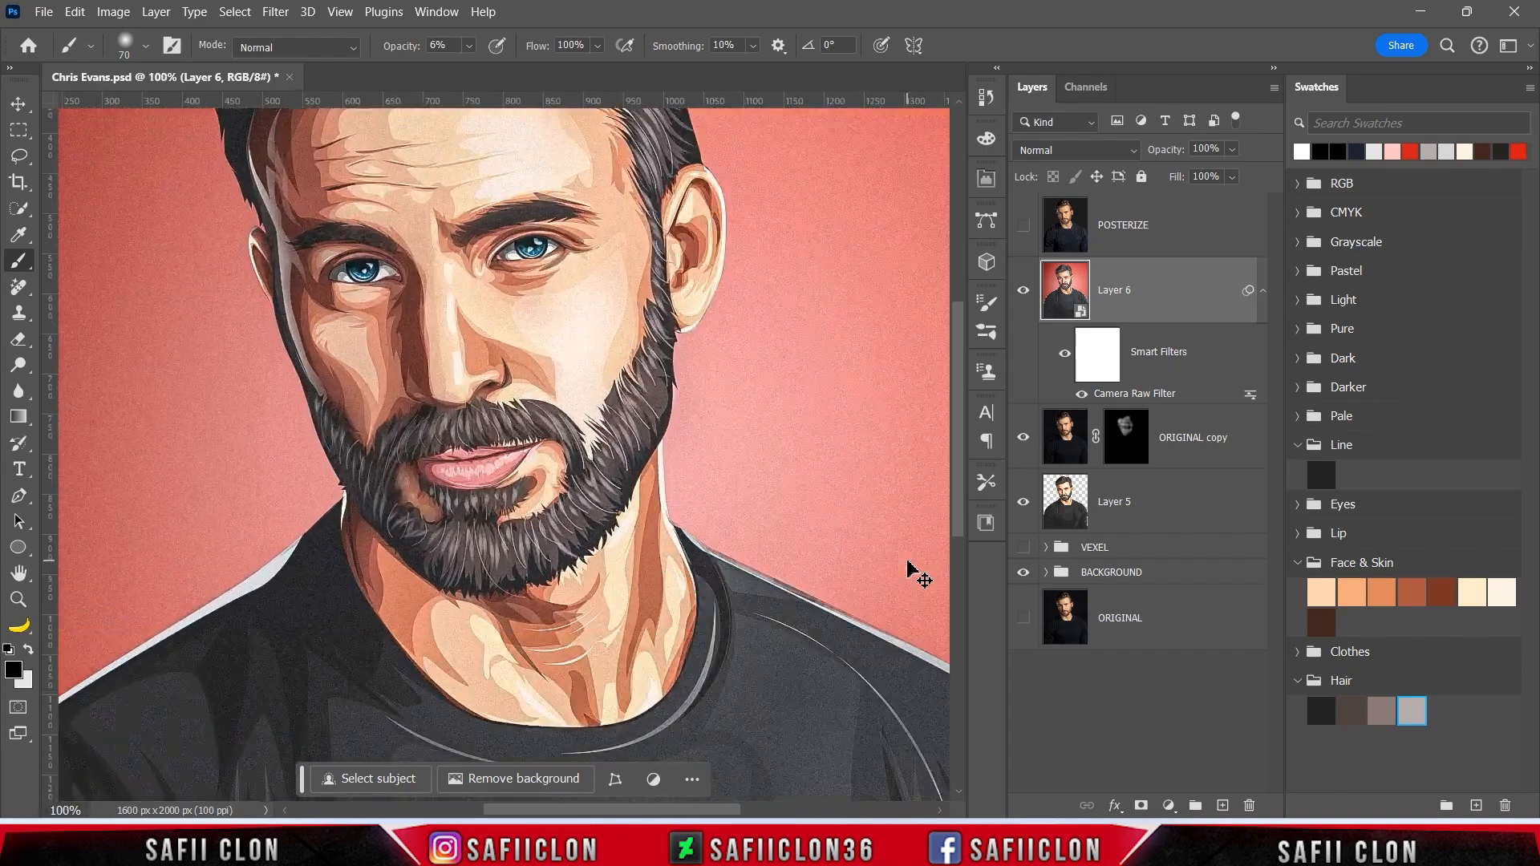
key("ctrl+minus")
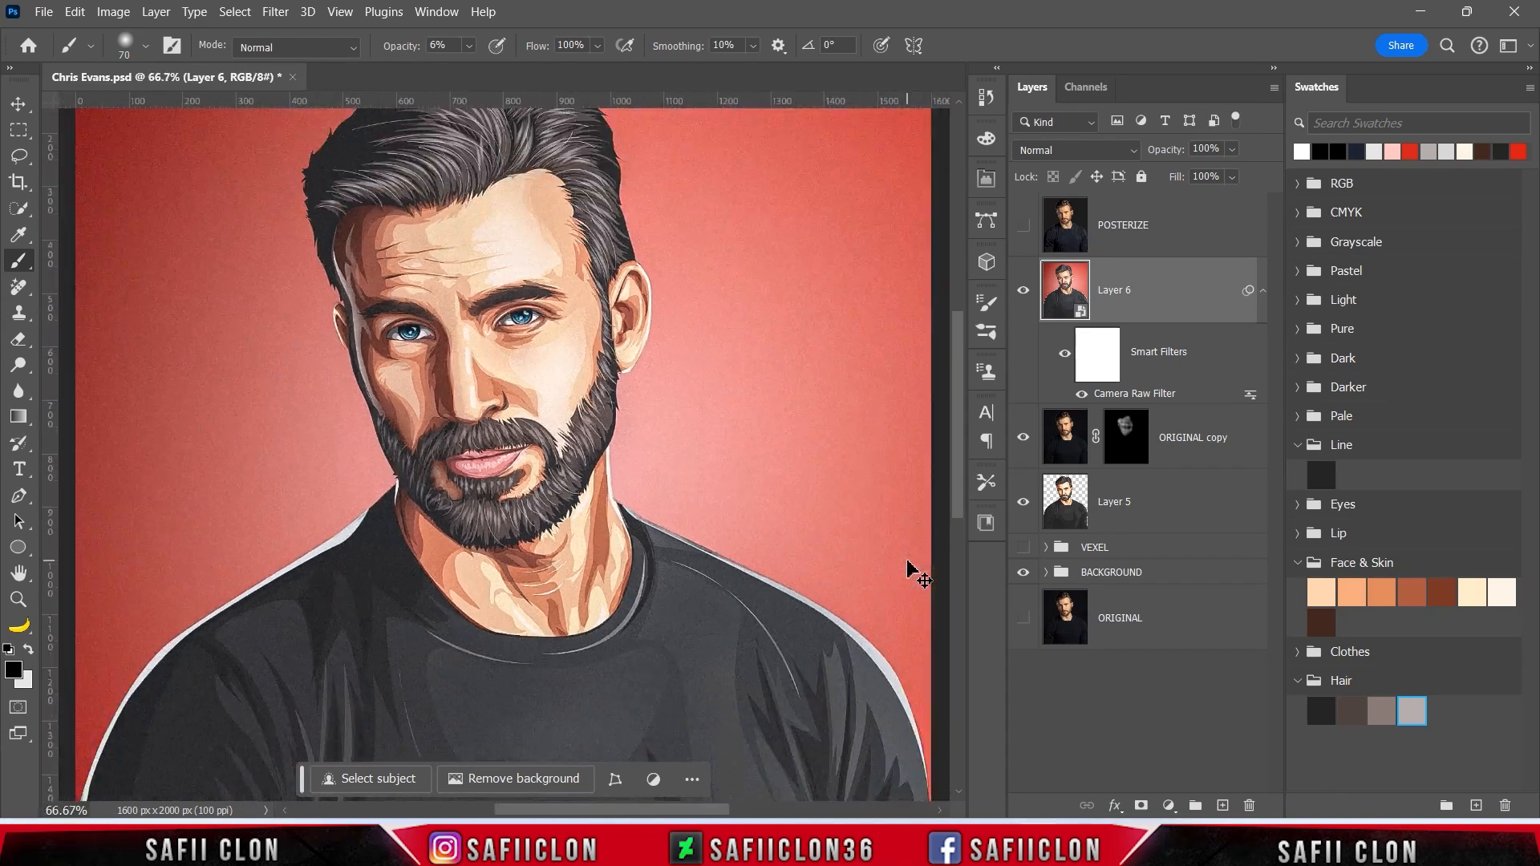
key("ctrl+minus")
key("ctrl+plus")
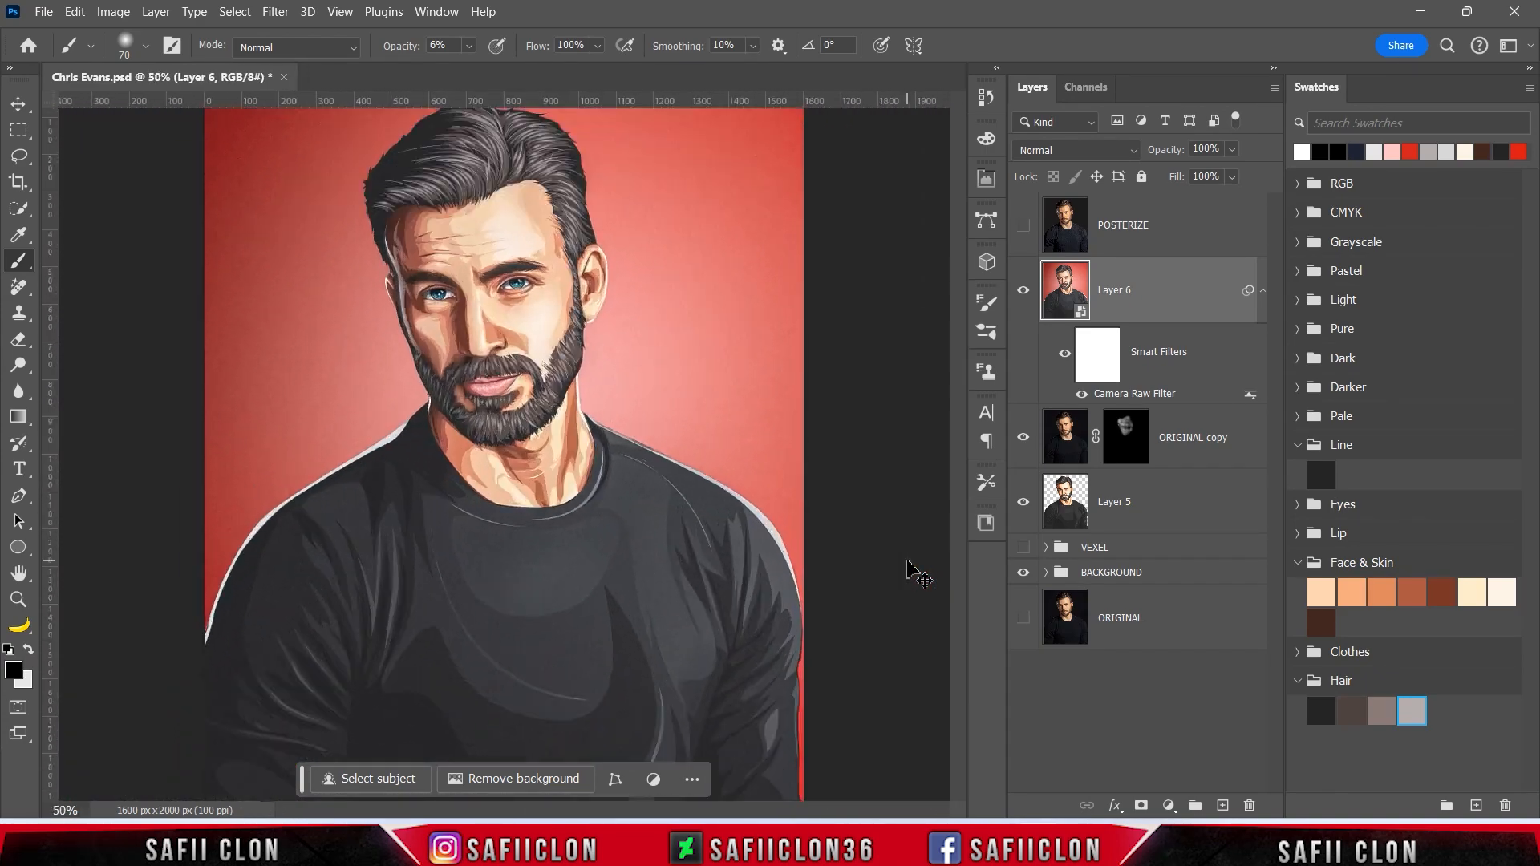
key("ctrl+minus")
key("ctrl+minus")
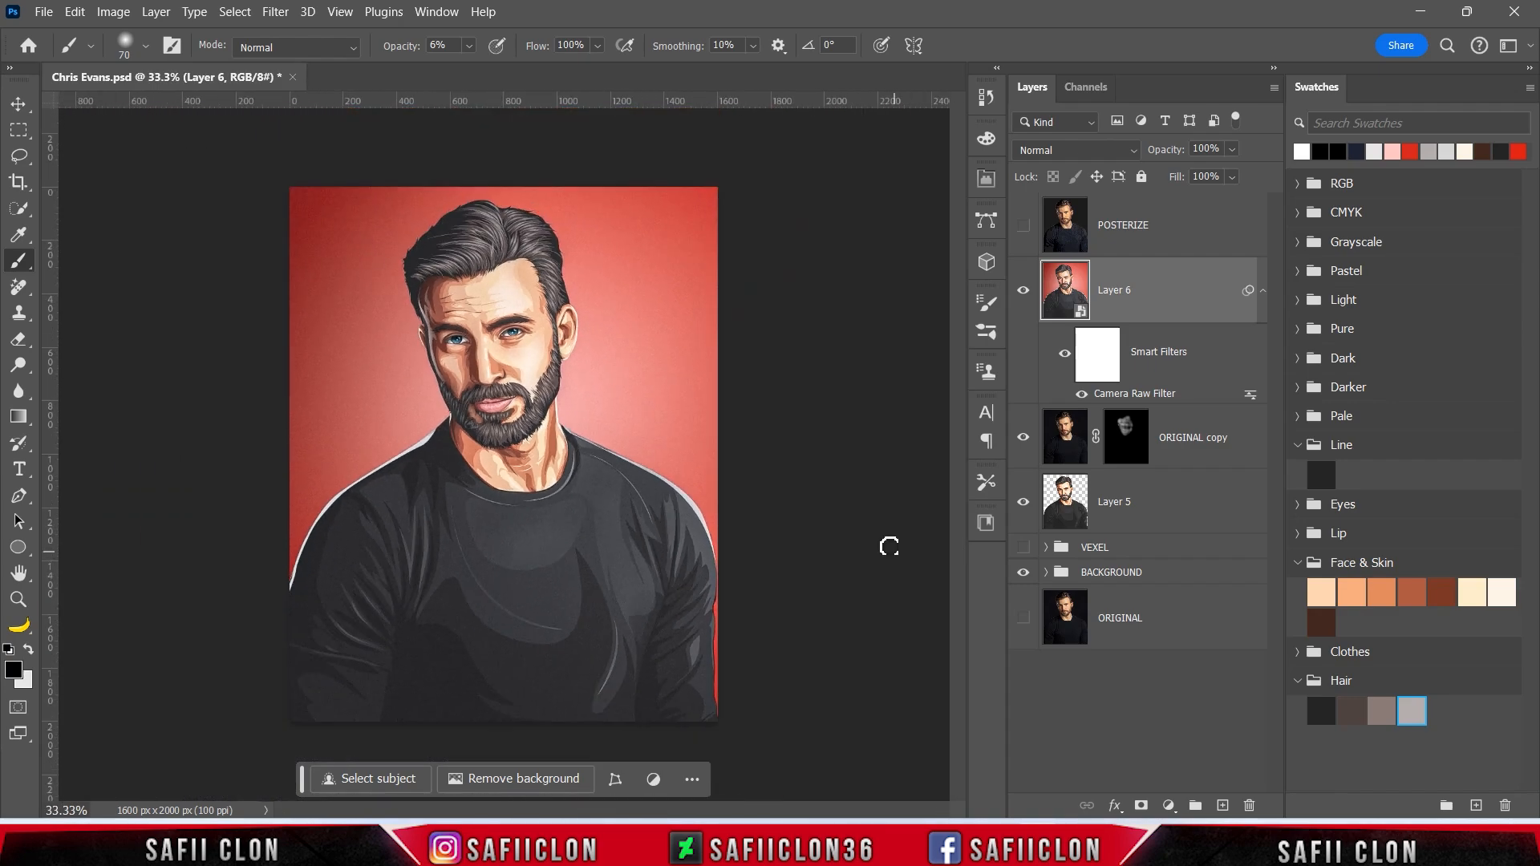
left_click(1027, 292)
left_click(1027, 292)
left_click(1028, 292)
left_click(1023, 290)
left_click(1024, 290)
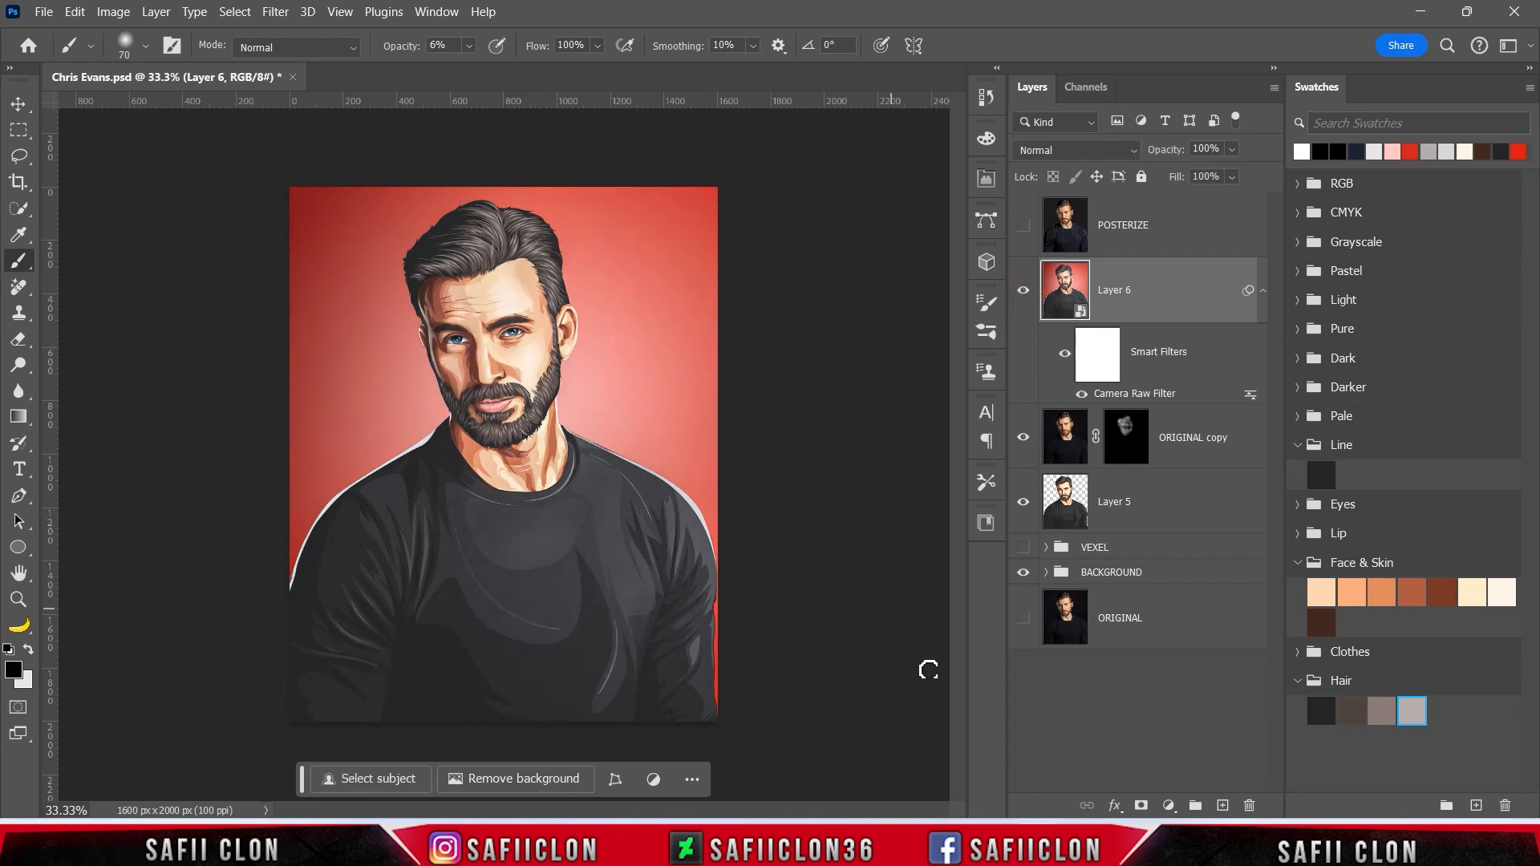